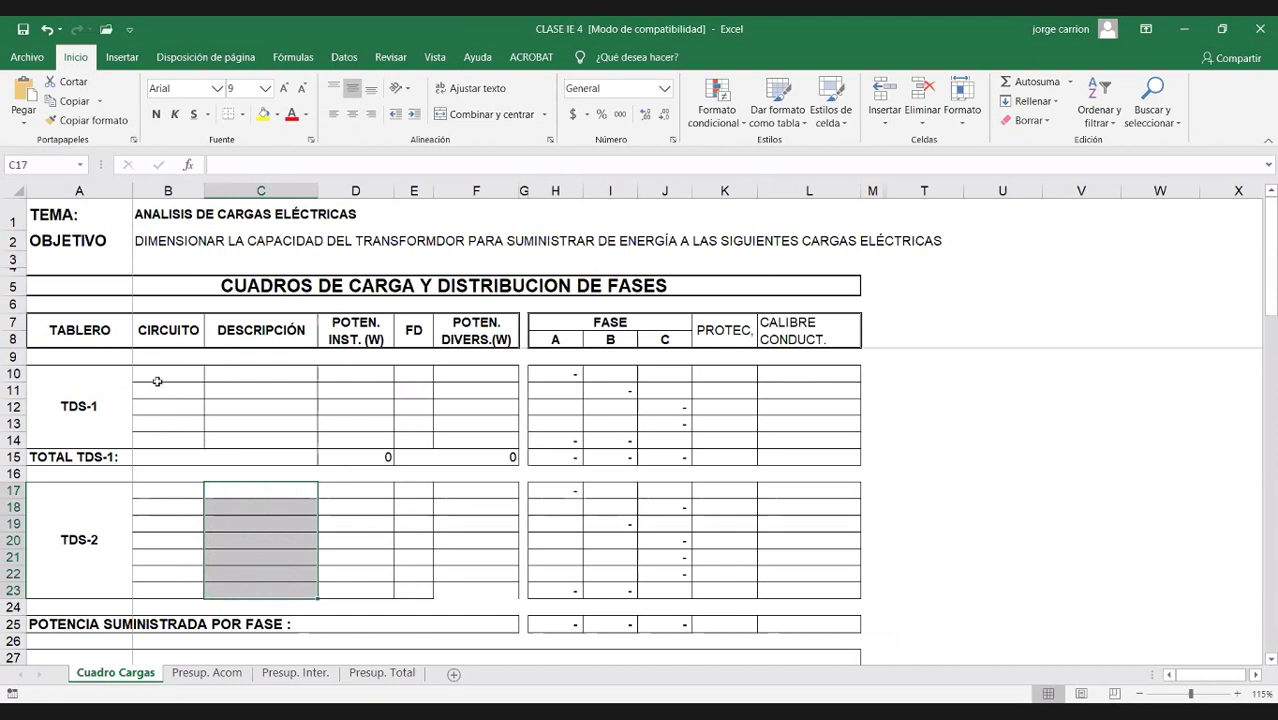
pyautogui.click(158, 379)
pyautogui.moveTo(145, 490); pyautogui.dragTo(290, 488)
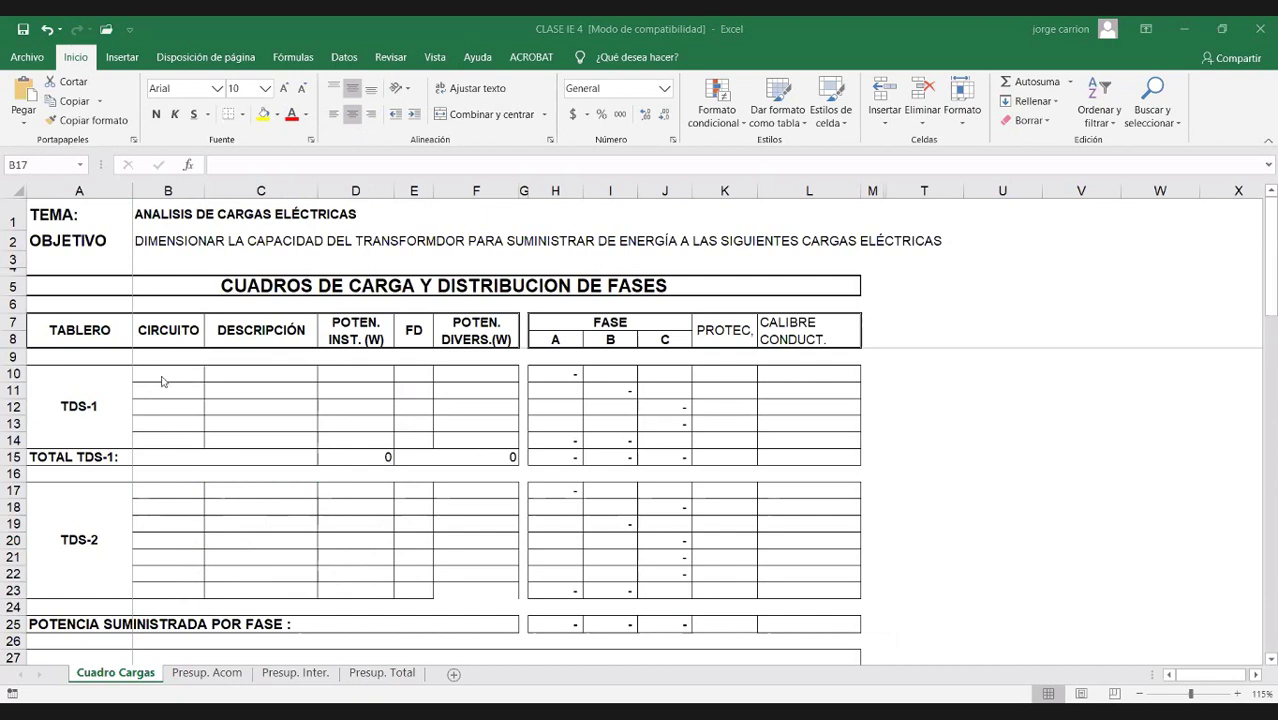
pyautogui.hotkey('shift', 'Right')
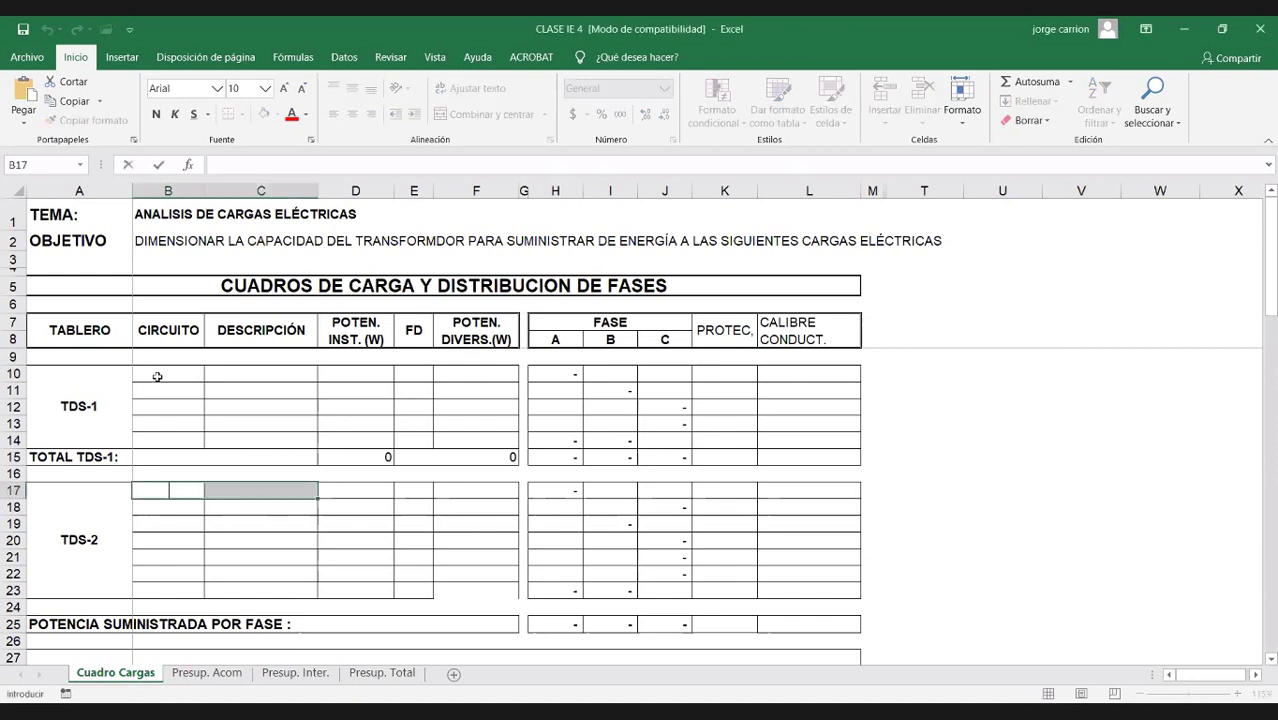
# Step: Enter C ILUM 1 as the first circuit name of board TDS-1 in cell B10
pyautogui.click(157, 376)
pyautogui.write('cilum')
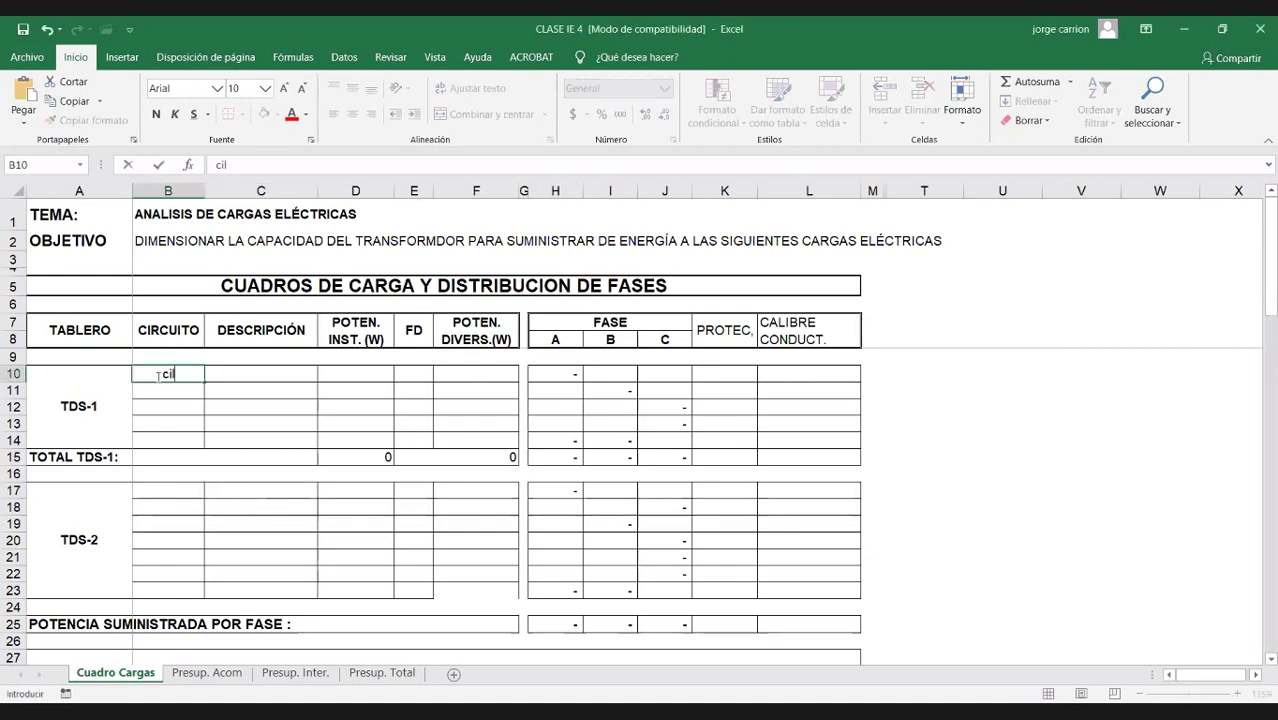
pyautogui.press('BackSpace')
pyautogui.press('BackSpace')
pyautogui.press('BackSpace')
pyautogui.press('BackSpace')
pyautogui.press('BackSpace')
pyautogui.write('C ILUM')
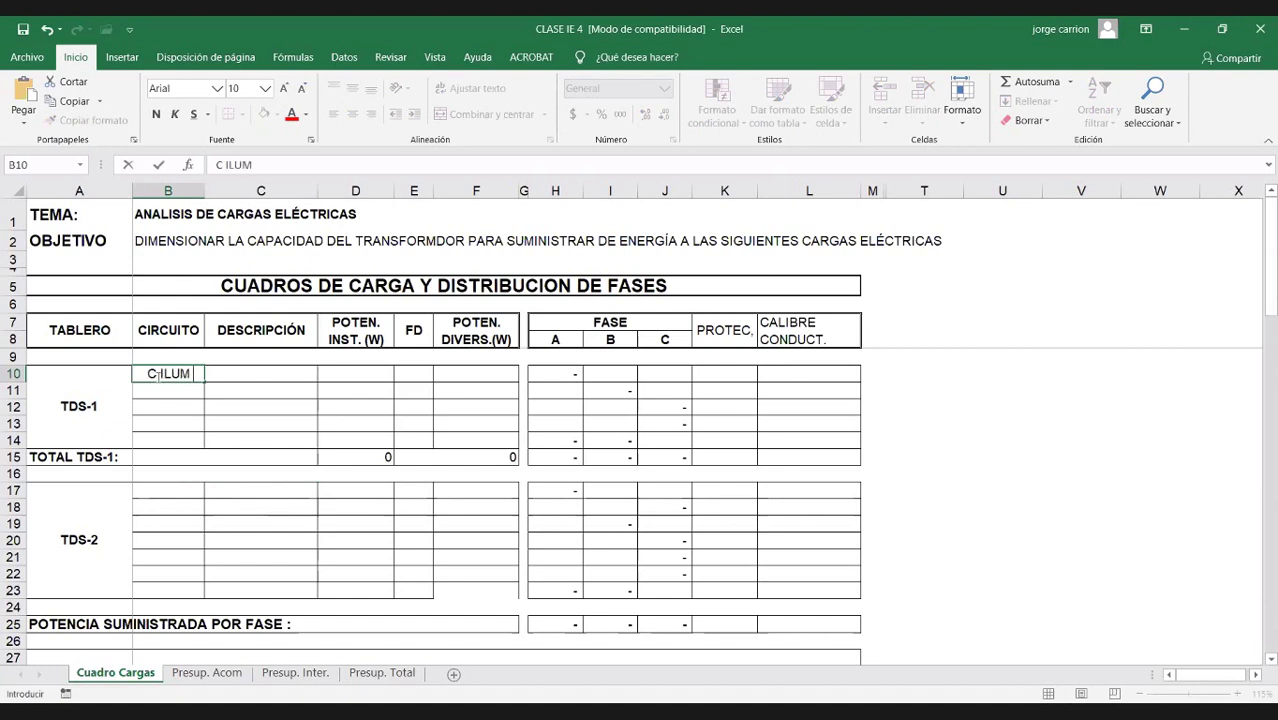
pyautogui.write(' 1')
# Step: Enter CANCHA 1 as the description of circuit C ILUM 1 in cell C10
pyautogui.click(232, 372)
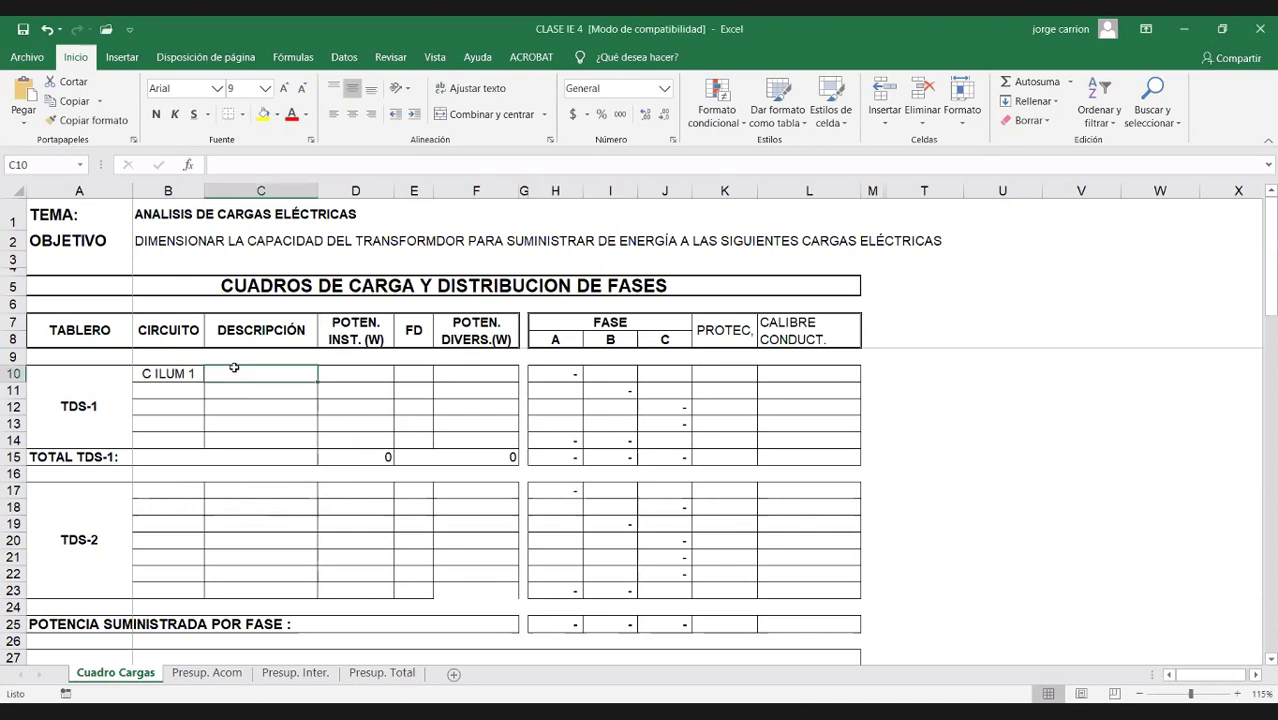
pyautogui.write('CANCHA SI')
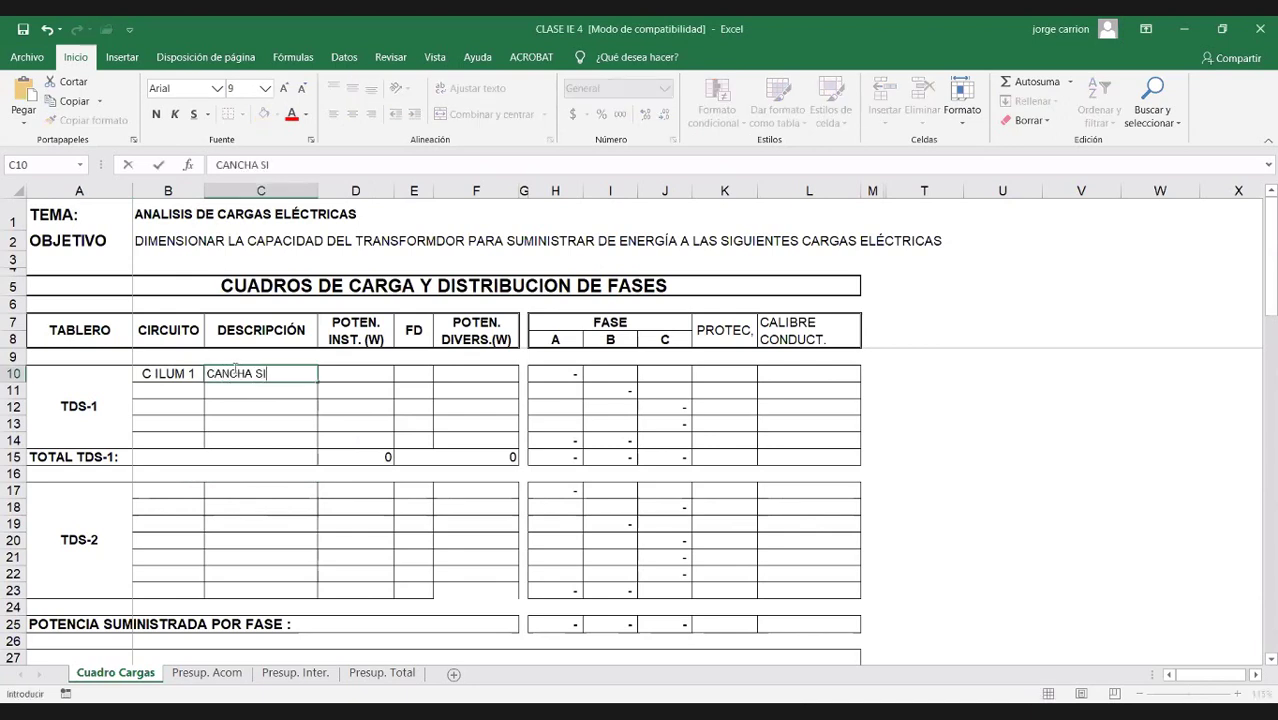
pyautogui.write('N')
pyautogui.press('BackSpace')
pyautogui.press('BackSpace')
pyautogui.press('BackSpace')
pyautogui.write('DE')
pyautogui.press('BackSpace')
pyautogui.press('BackSpace')
pyautogui.press('BackSpace')
pyautogui.write('1')
# Step: For C ILUM 1, calculate the installed power in D10 as +24*400 and set the FD in E10 to 1
pyautogui.click(357, 374)
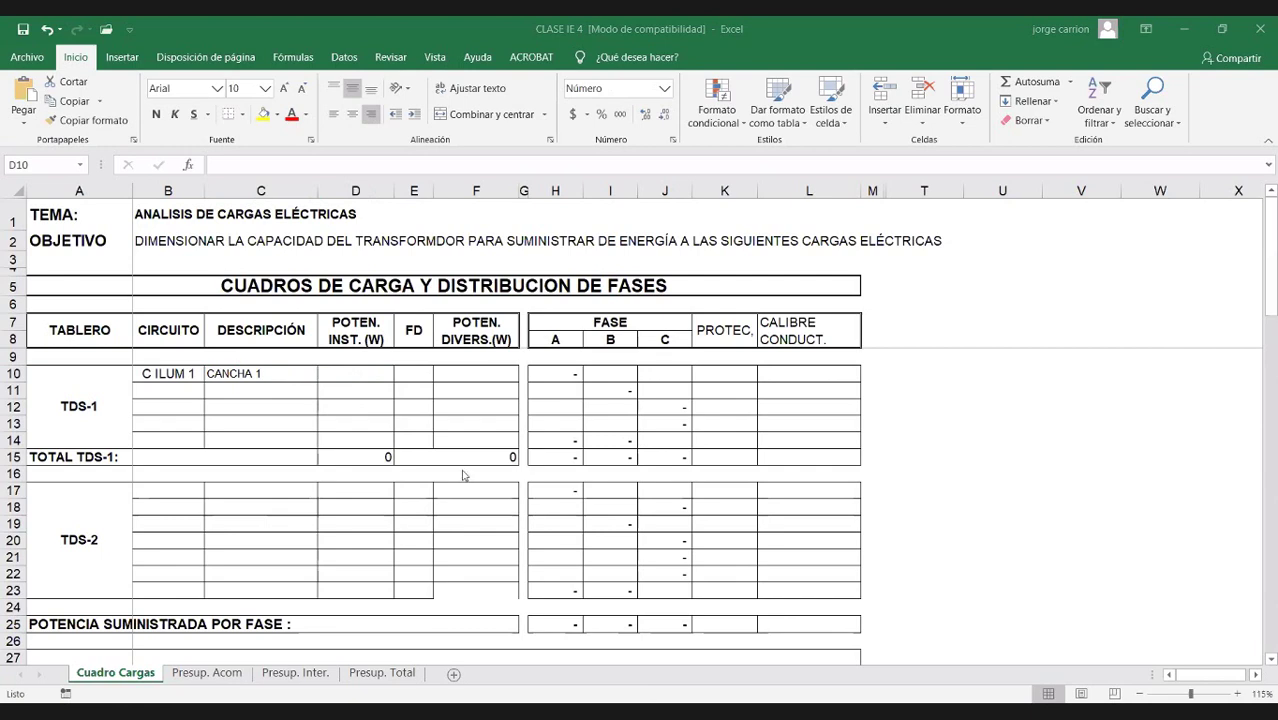
pyautogui.click(337, 369)
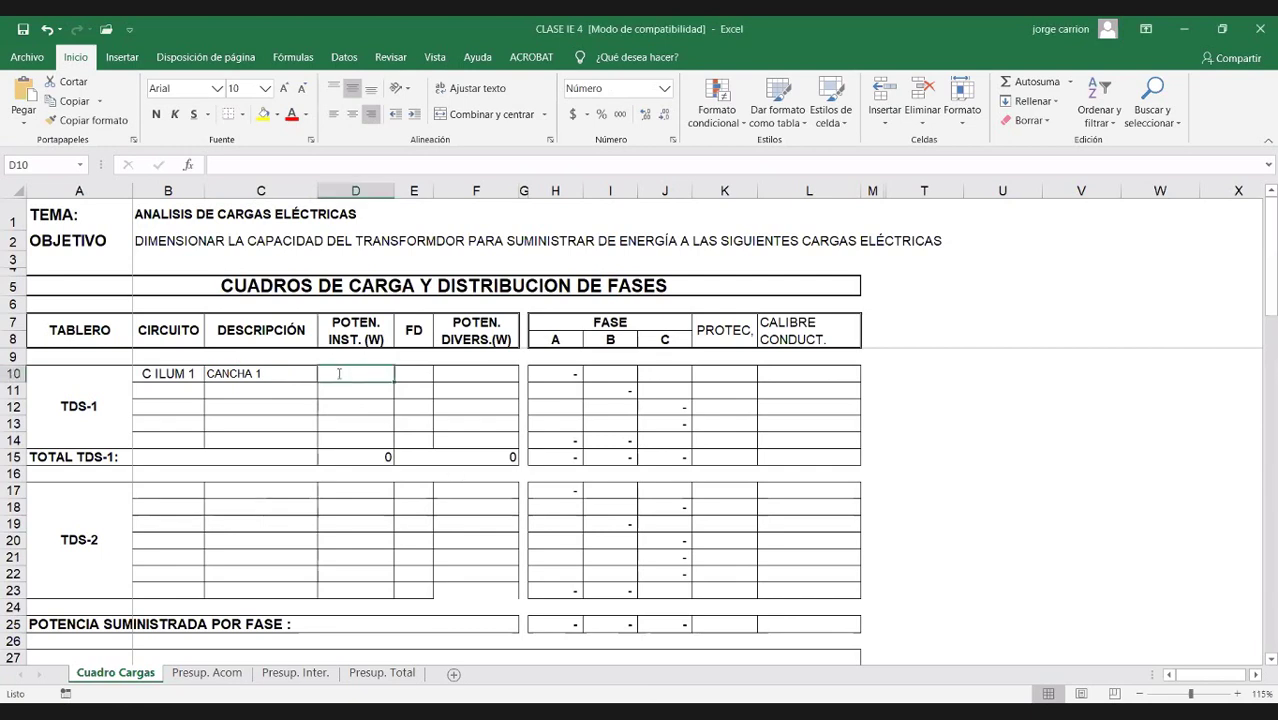
pyautogui.write('+2')
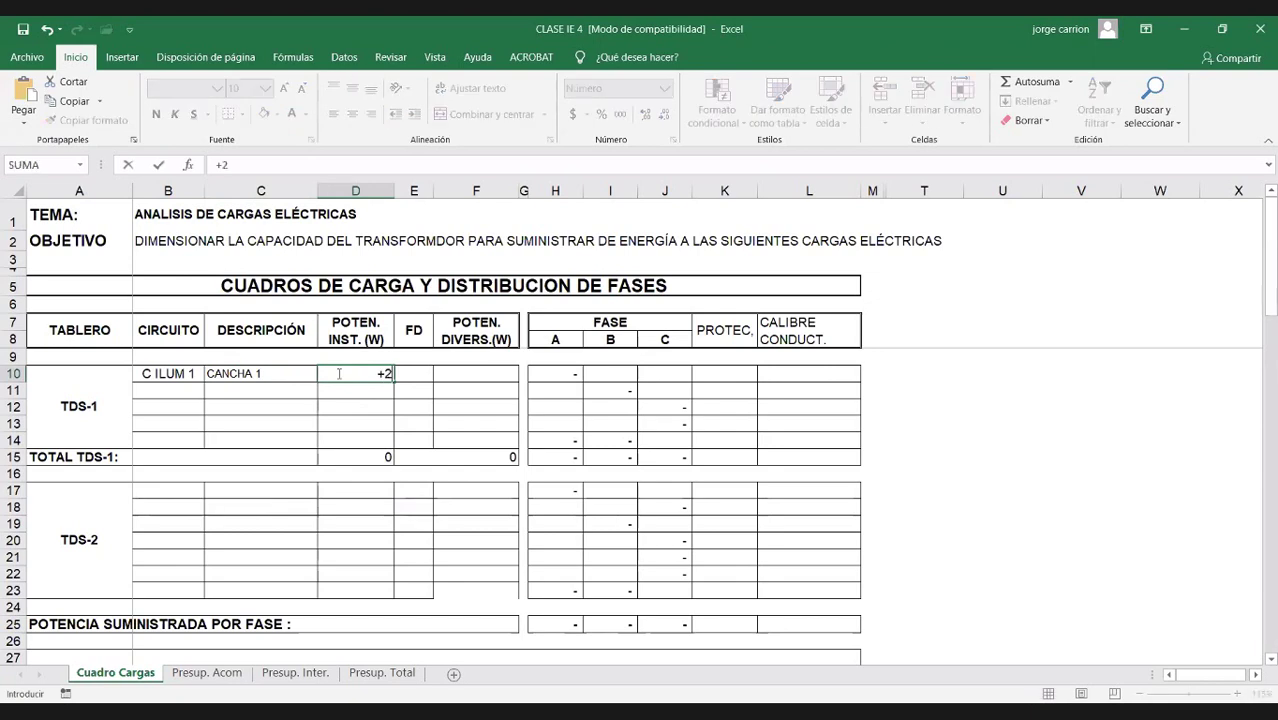
pyautogui.write('4*400')
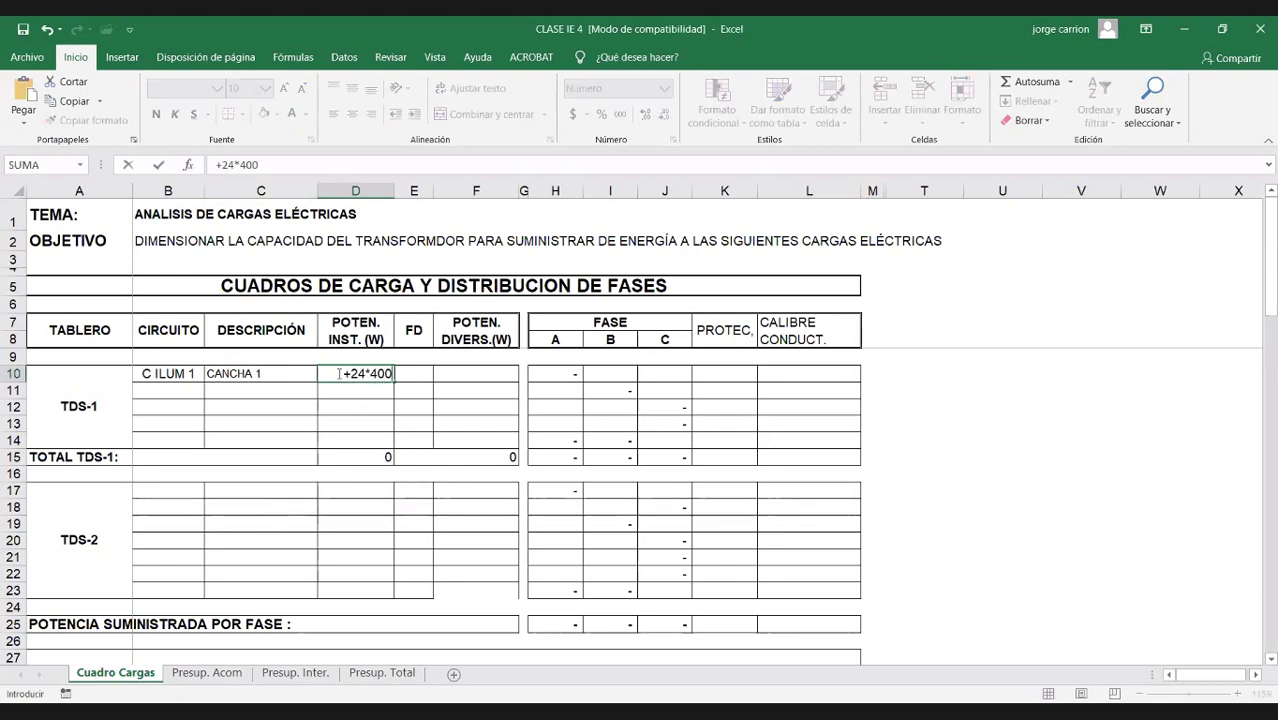
pyautogui.press('Return')
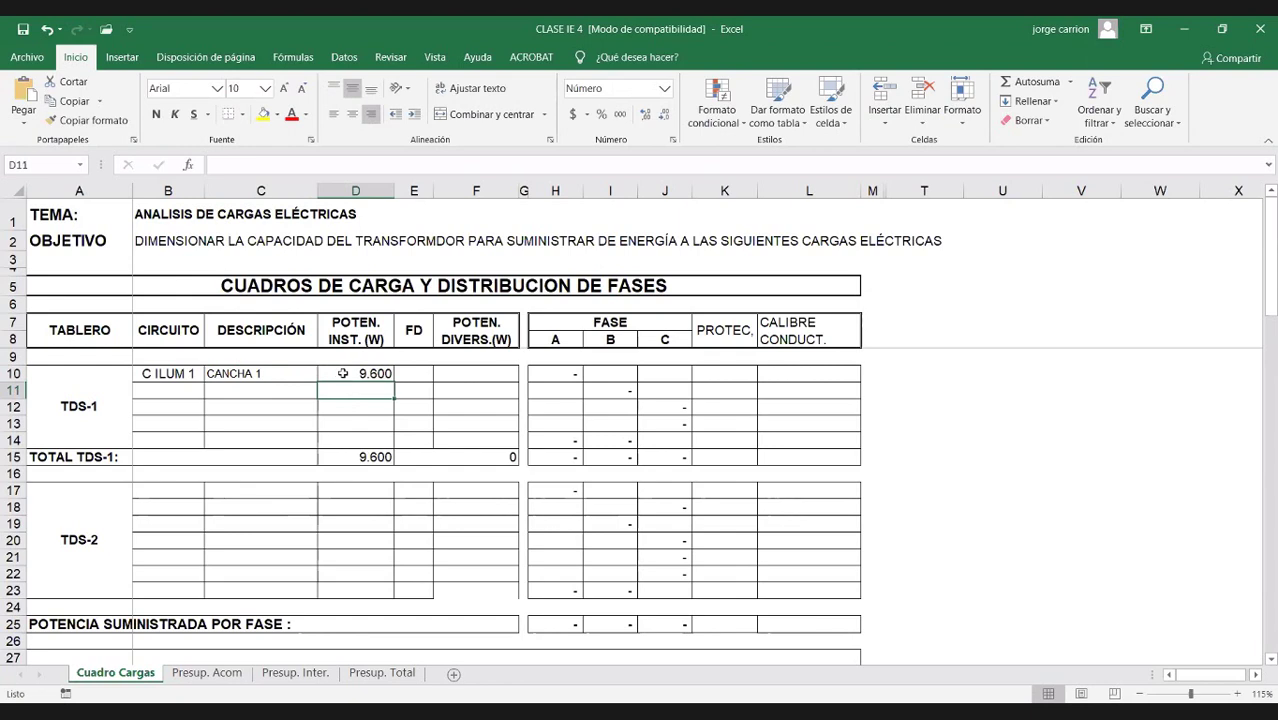
pyautogui.click(404, 373)
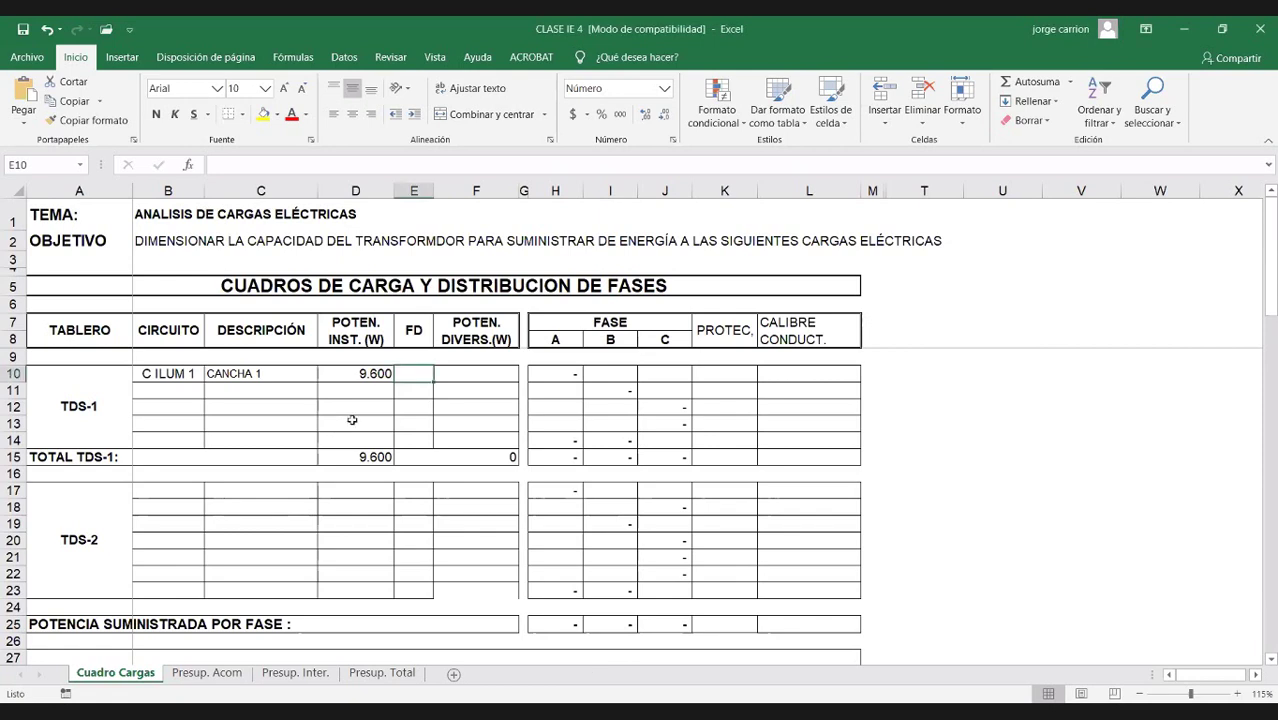
pyautogui.write('1')
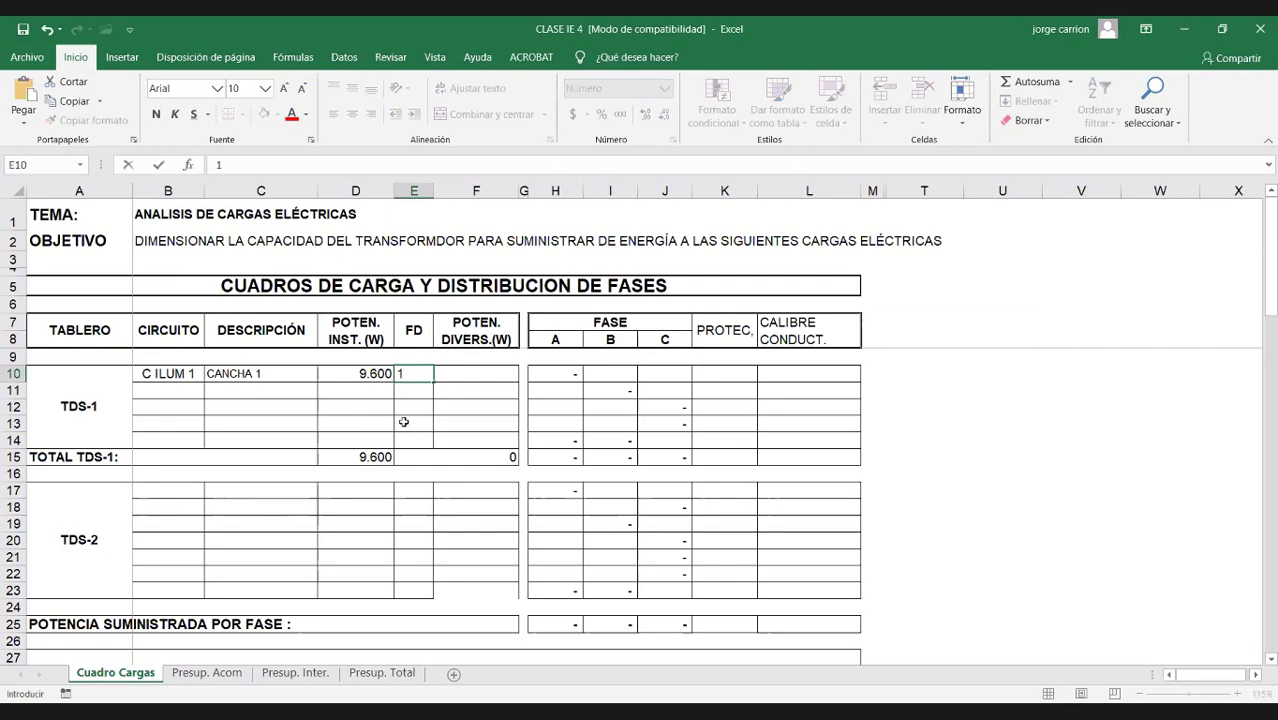
# Step: Calculate the diversified power of C ILUM 1 in F10 with the formula +D10*E10
pyautogui.click(482, 378)
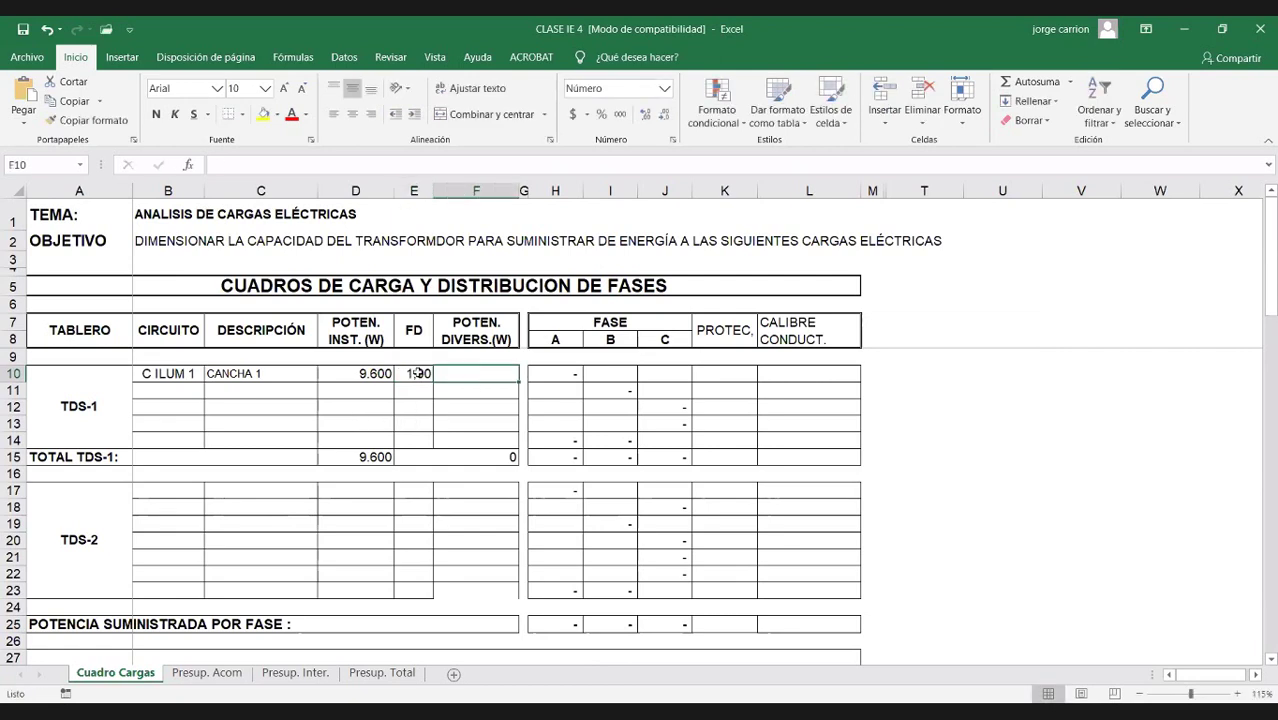
pyautogui.doubleClick(478, 372)
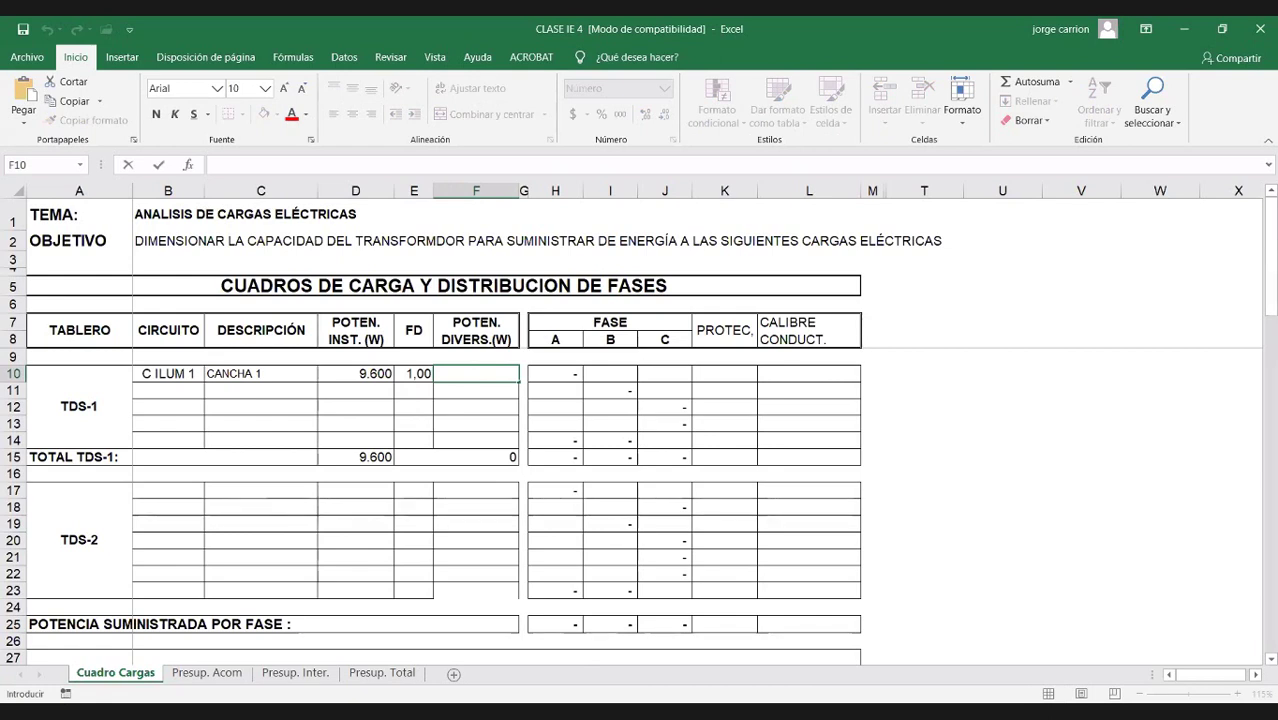
pyautogui.press('Escape')
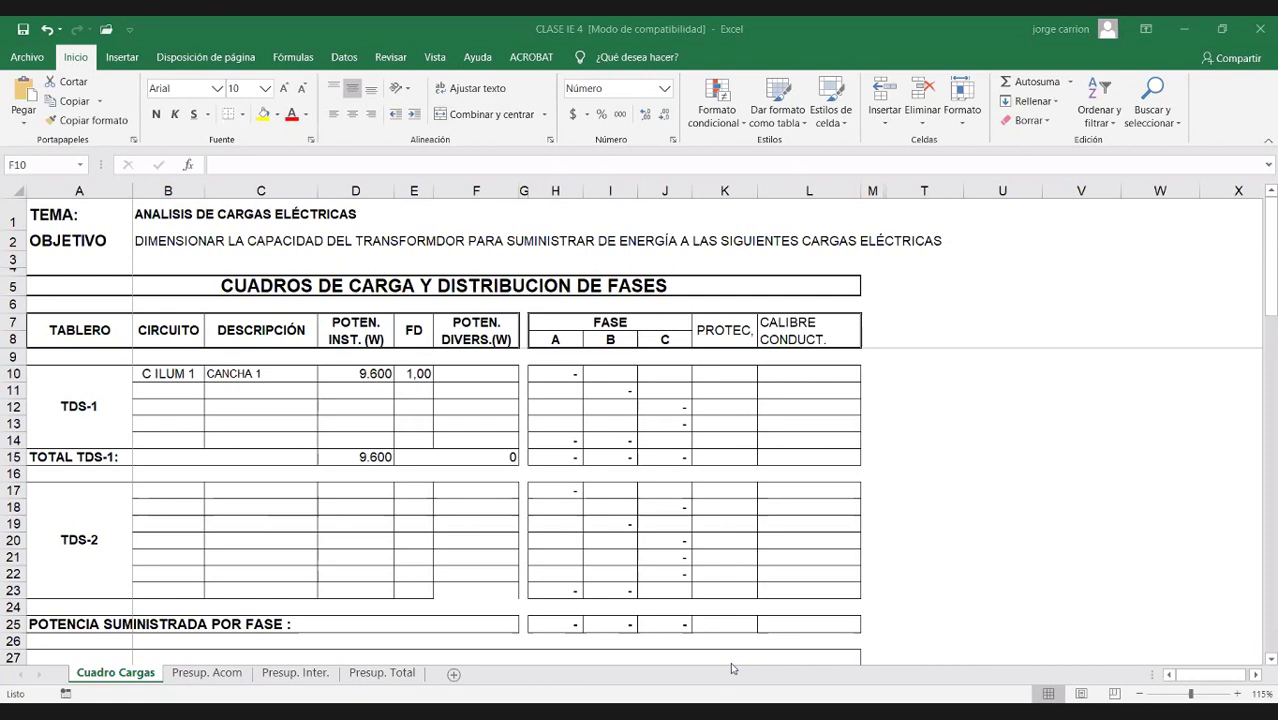
pyautogui.click(498, 373)
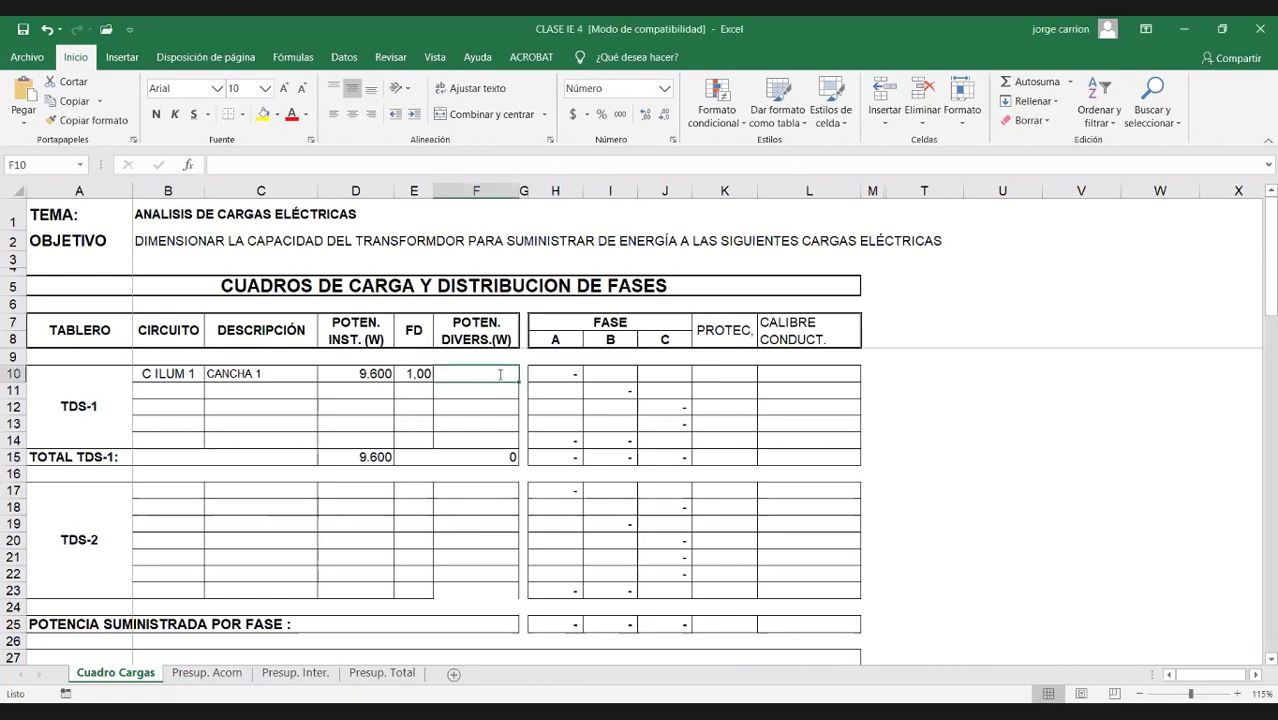
pyautogui.write('+')
pyautogui.click(374, 373)
pyautogui.write('*')
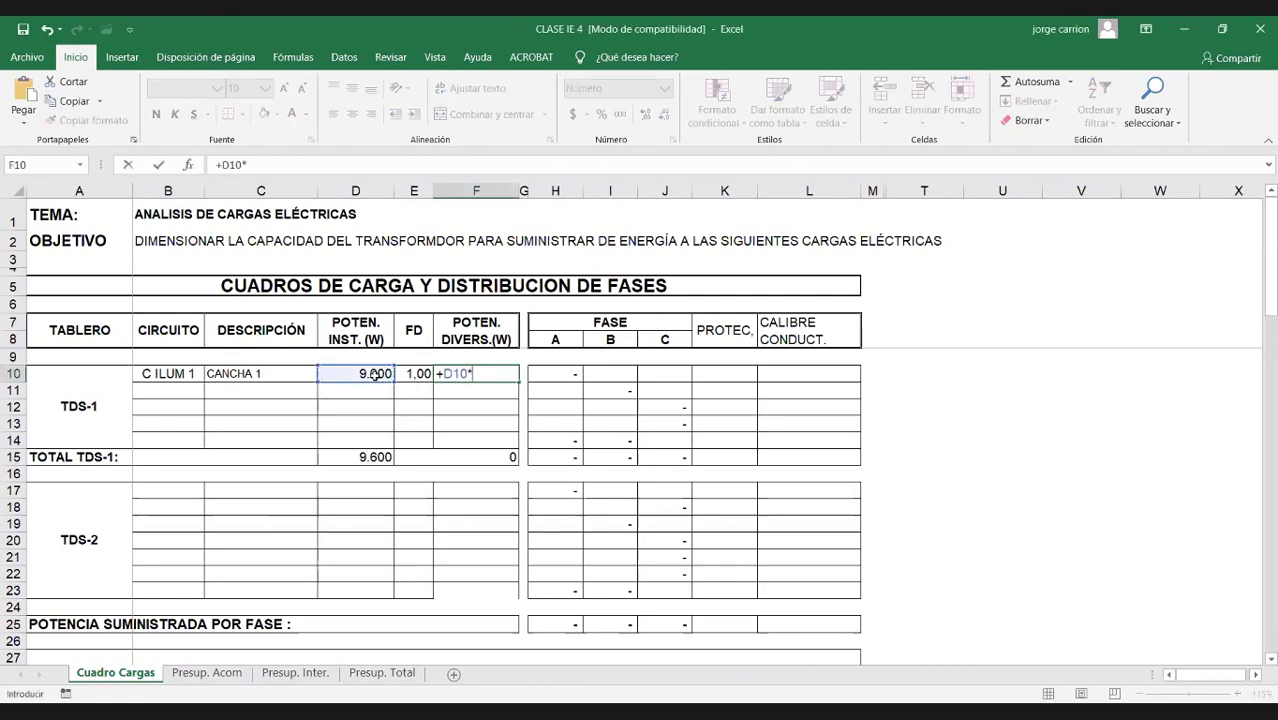
pyautogui.click(414, 373)
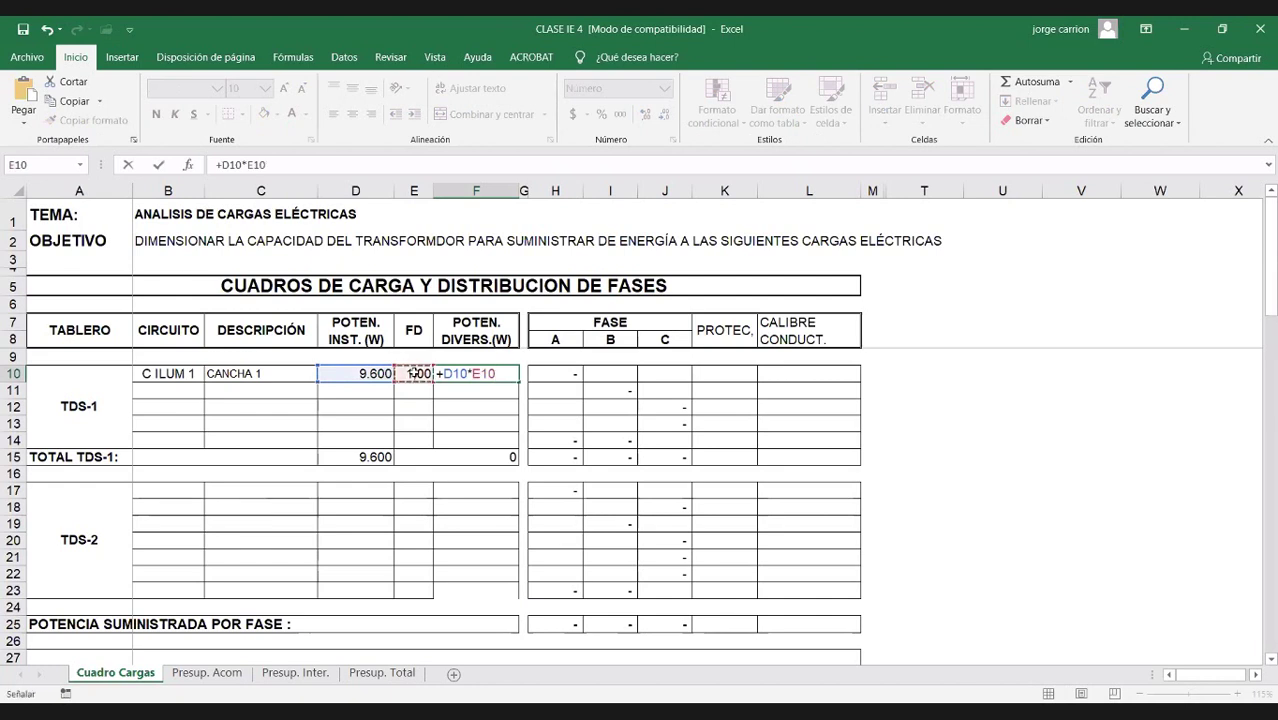
pyautogui.press('Return')
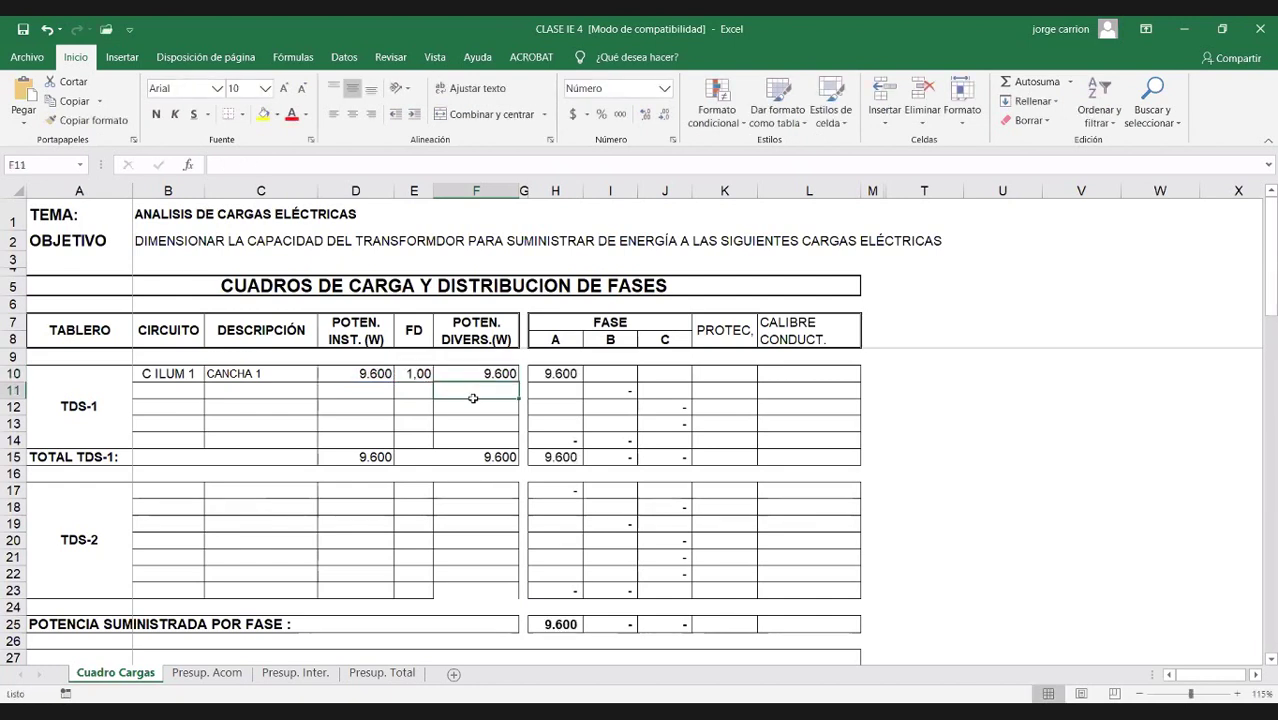
# Step: Change the phase A formula of C ILUM 1 in H10 to half the diversified power, =+F10/2
pyautogui.doubleClick(566, 374)
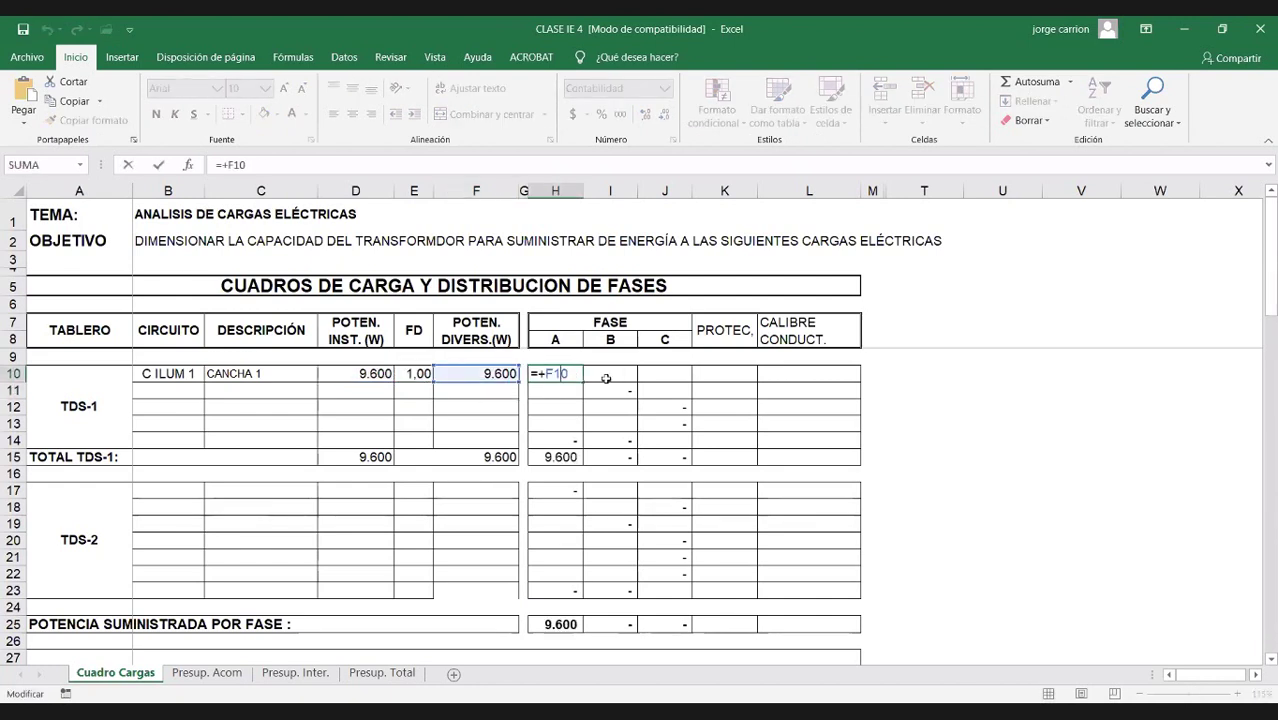
pyautogui.press('Escape')
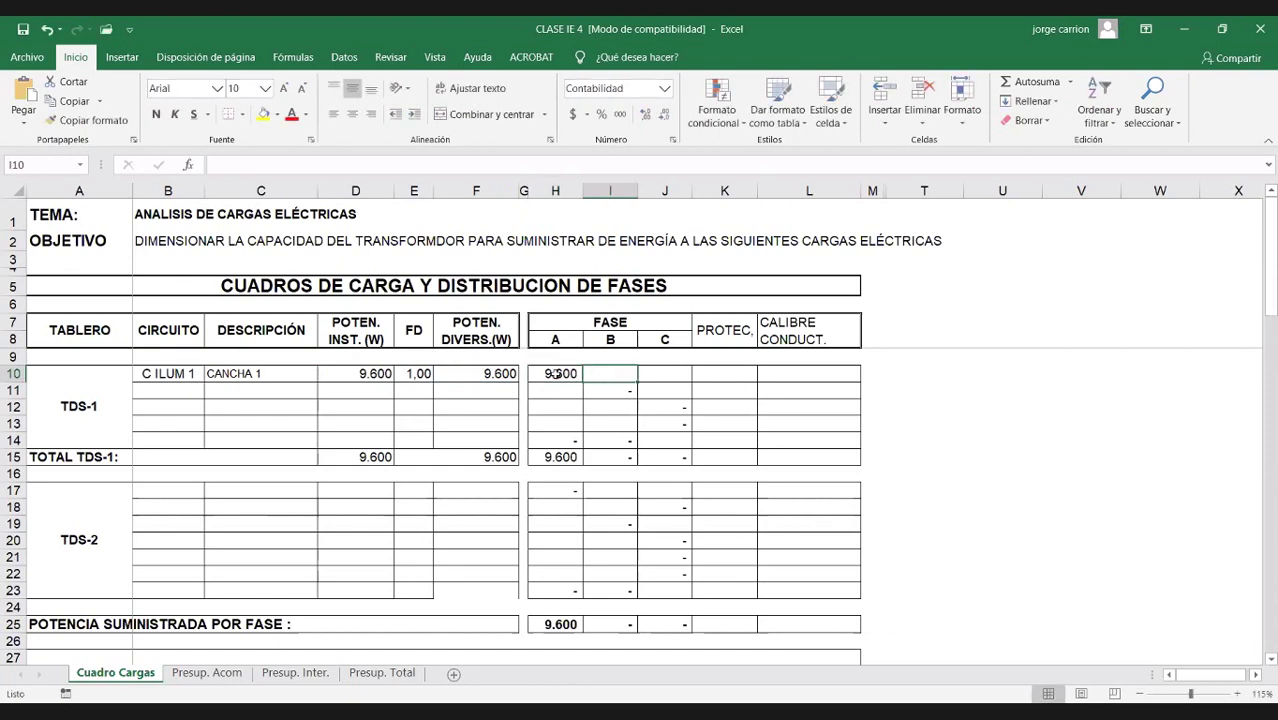
pyautogui.doubleClick(554, 374)
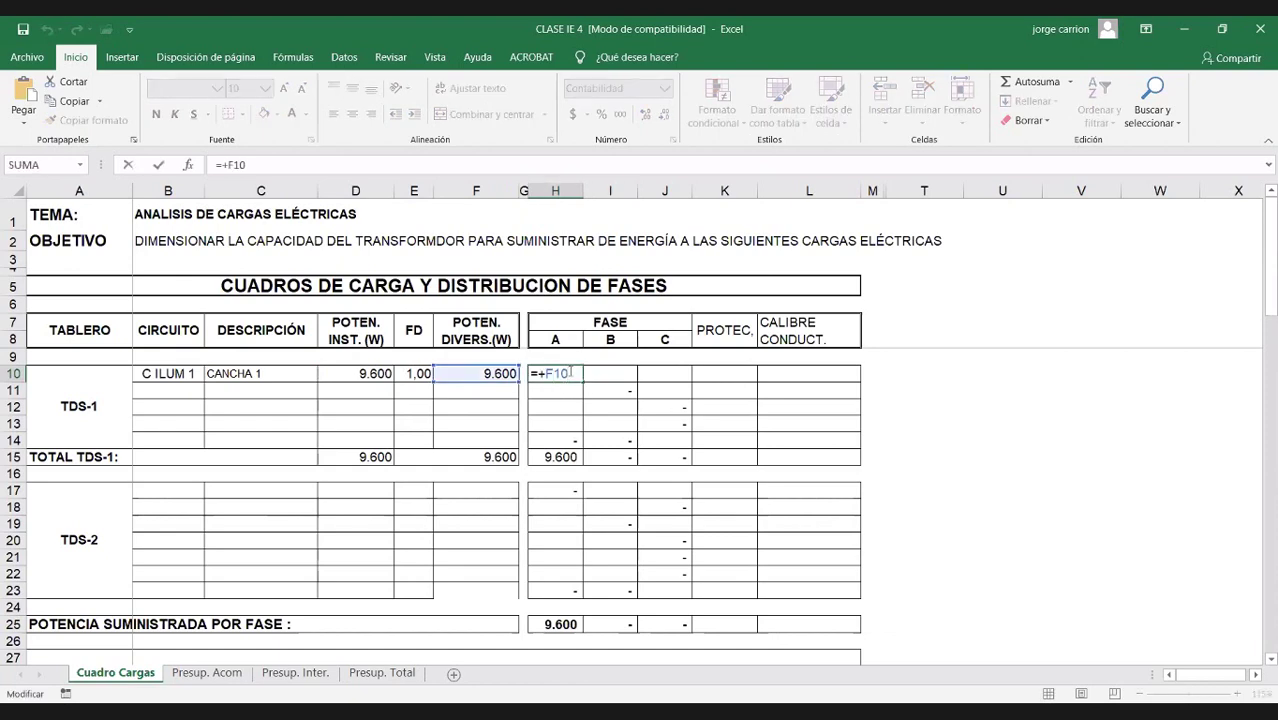
pyautogui.write('/2')
pyautogui.press('Return')
# Step: Assign the other half of the C ILUM 1 load to phase B in I10 with =F10/2
pyautogui.click(607, 376)
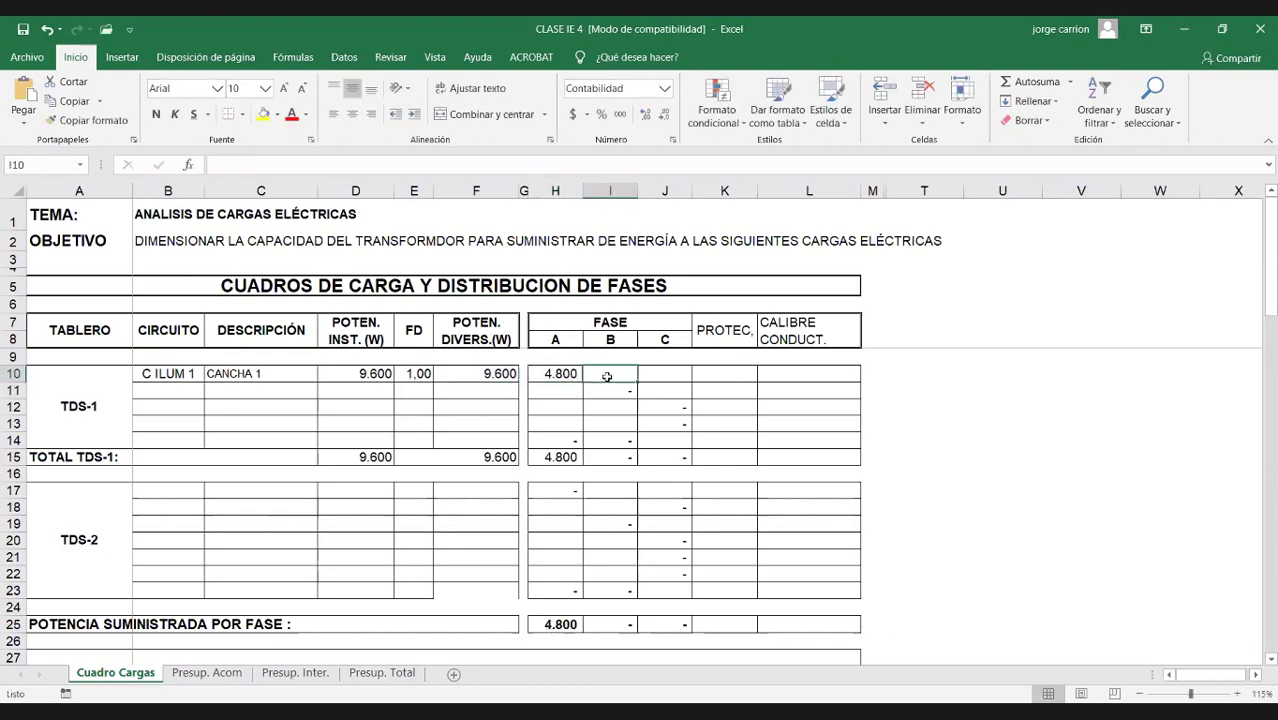
pyautogui.write('=')
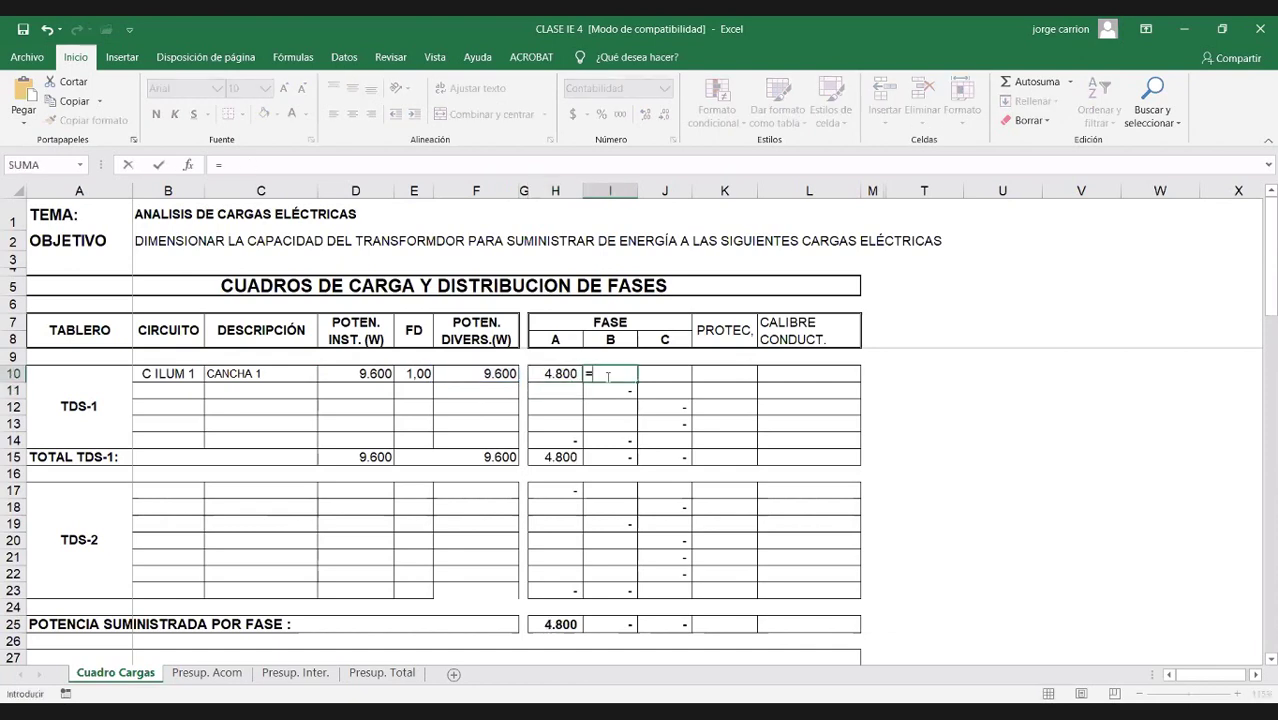
pyautogui.click(495, 373)
pyautogui.write('/2')
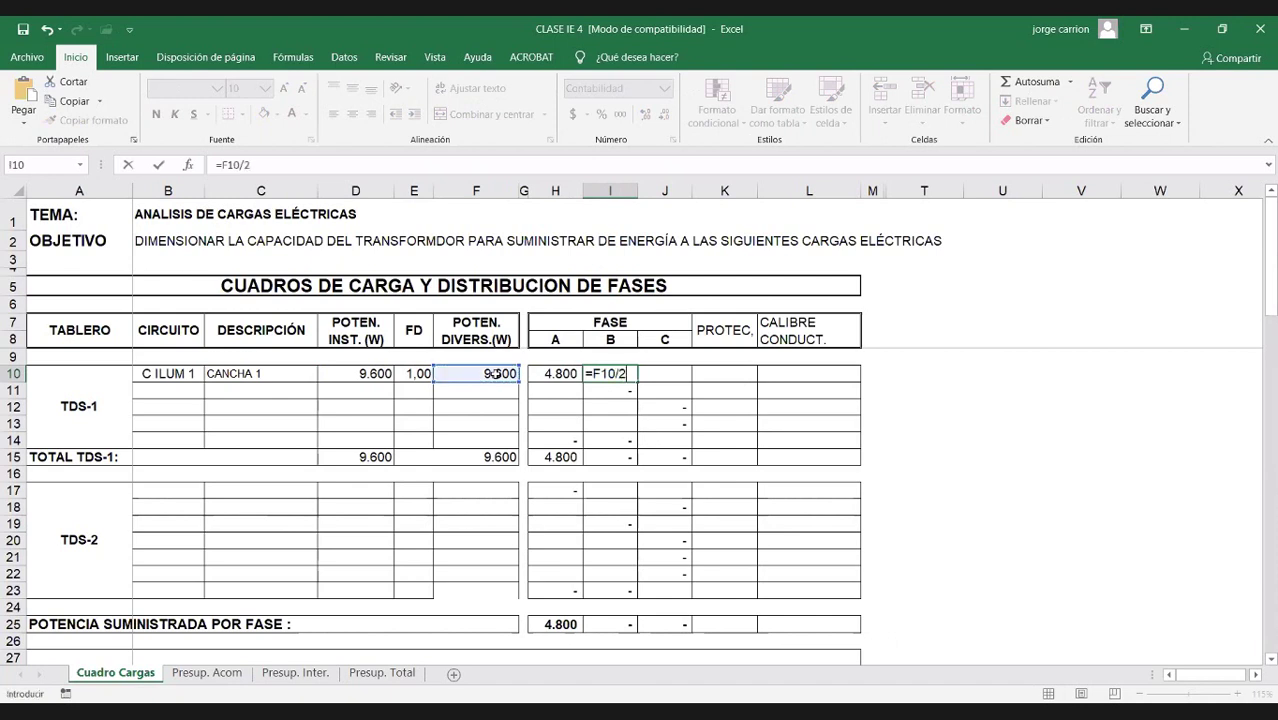
pyautogui.press('Return')
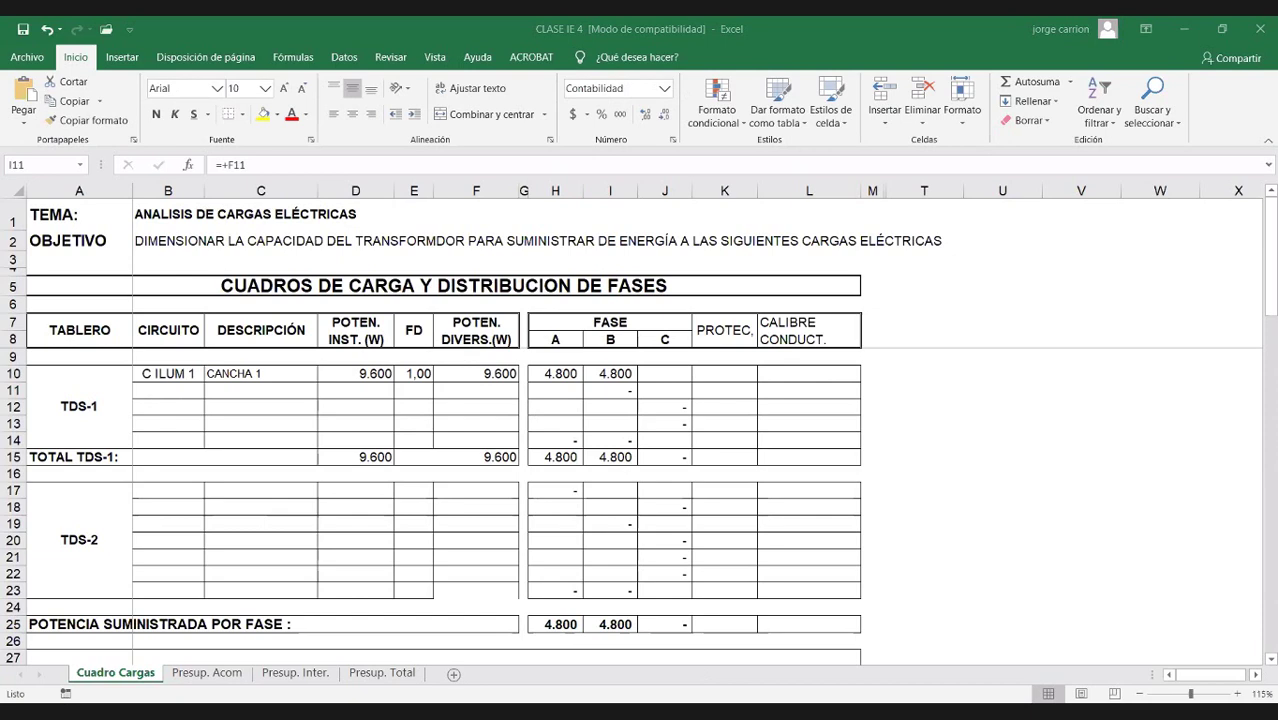
# Step: Enter C ILUM 2 as the second circuit name of board TDS-1 in cell B11
pyautogui.click(156, 390)
pyautogui.write('C')
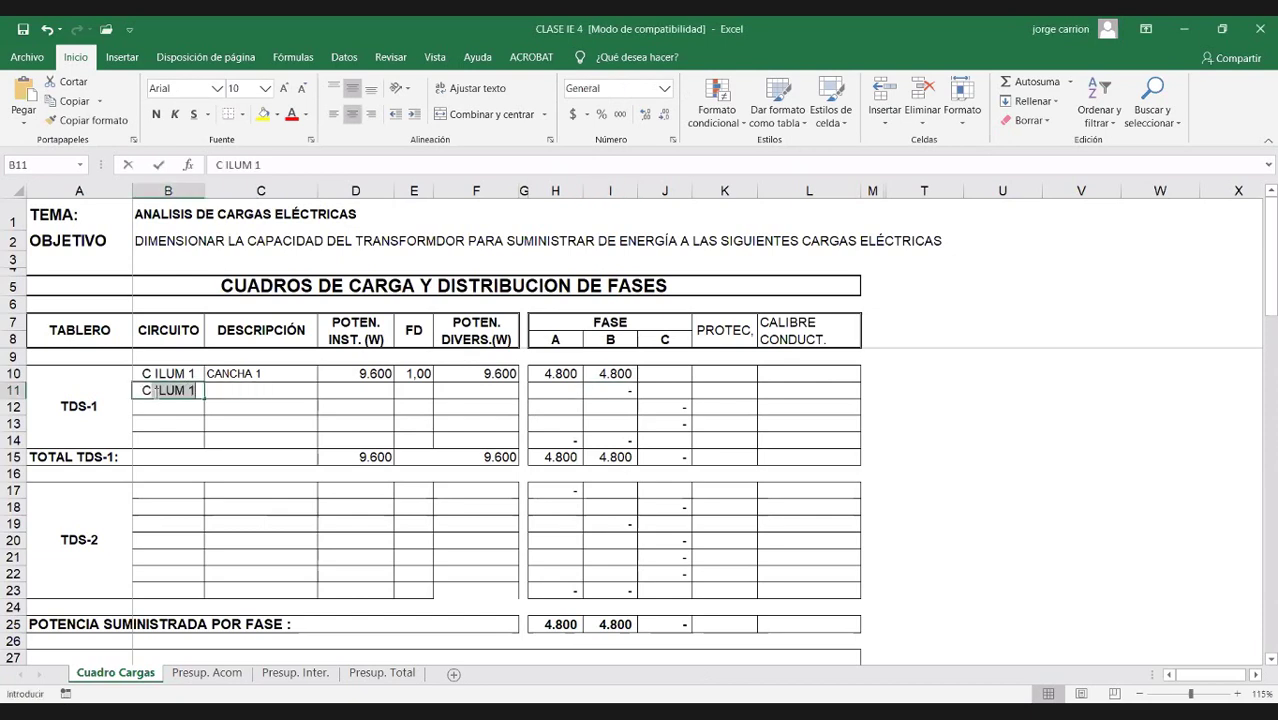
pyautogui.press('Tab')
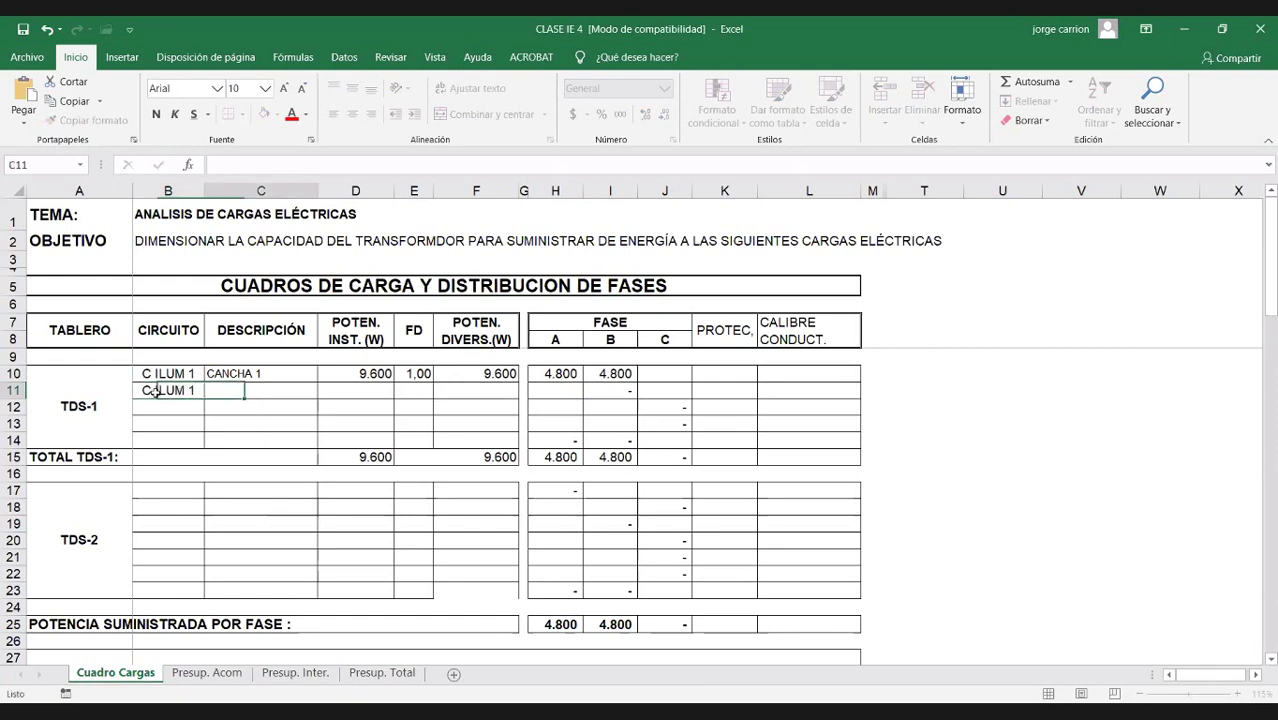
pyautogui.click(197, 388)
pyautogui.doubleClick(197, 388)
pyautogui.press('BackSpace')
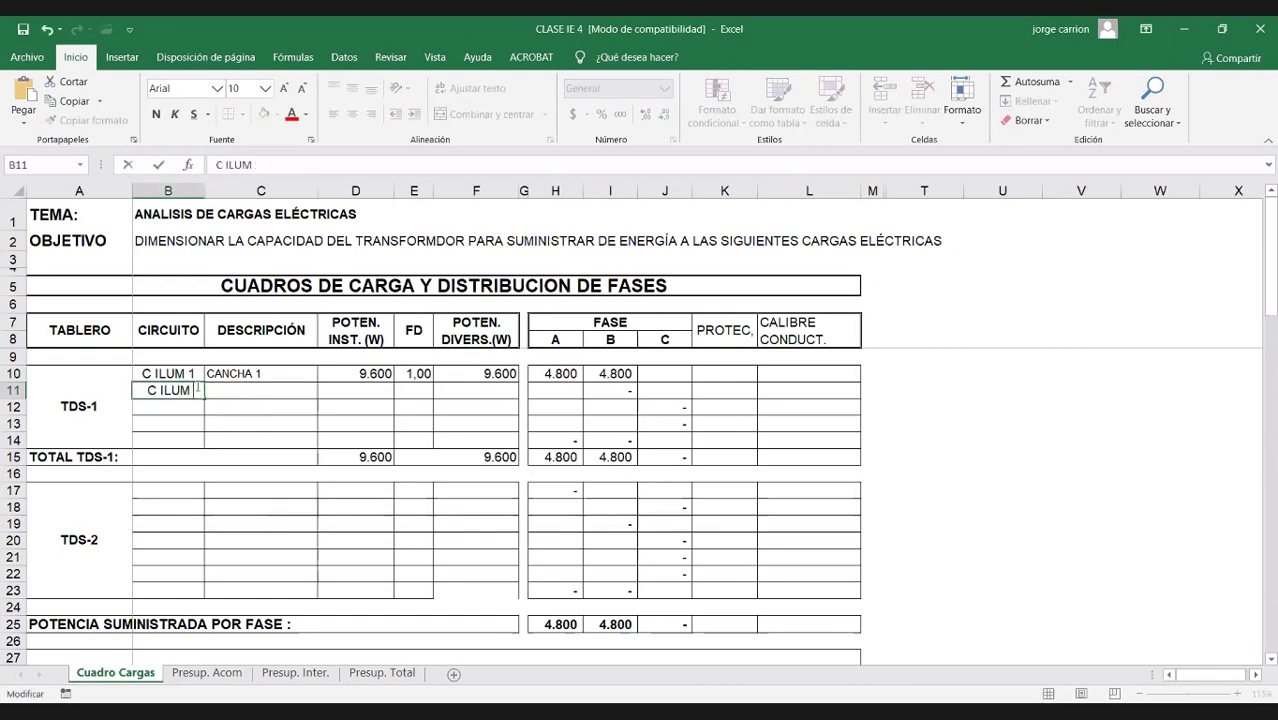
pyautogui.write('2')
# Step: Enter PASILLOS as the description of circuit C ILUM 2 in cell C11
pyautogui.click(241, 385)
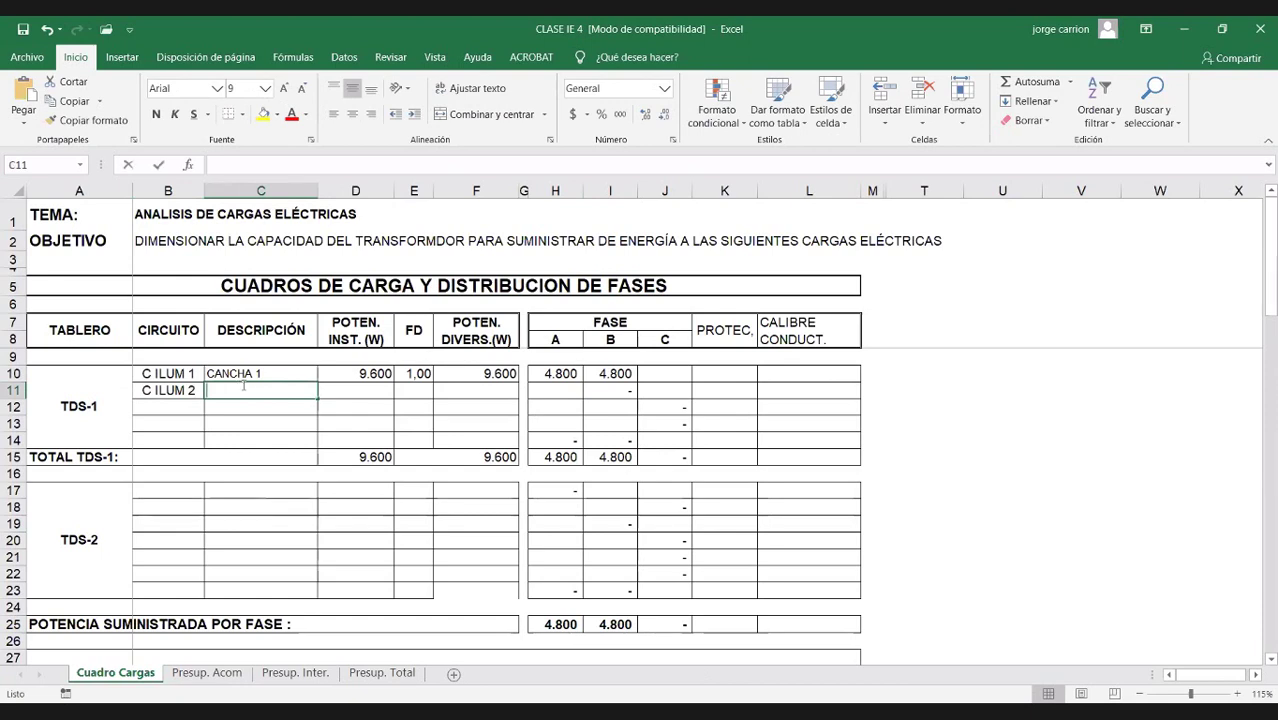
pyautogui.write('PASILLOS')
pyautogui.press('Tab')
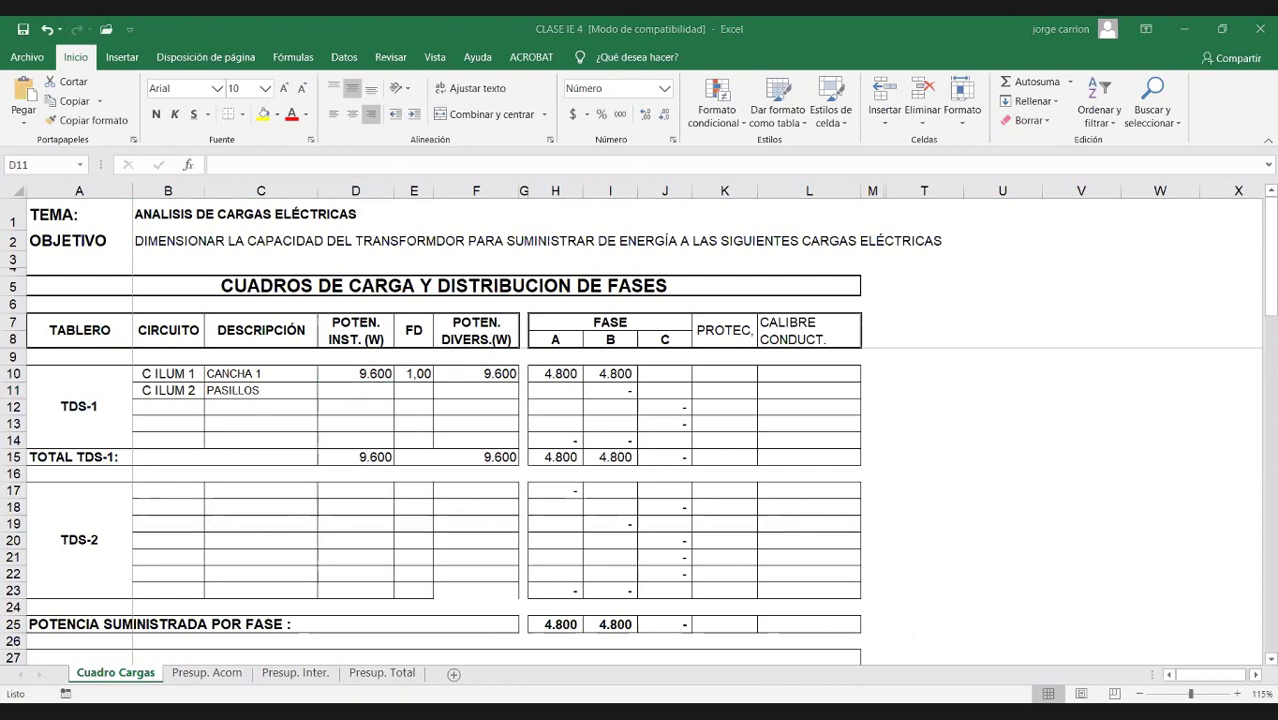
# Step: Calculate the installed power of C ILUM 2 in D11 as +16*60
pyautogui.click(362, 398)
pyautogui.write('+16')
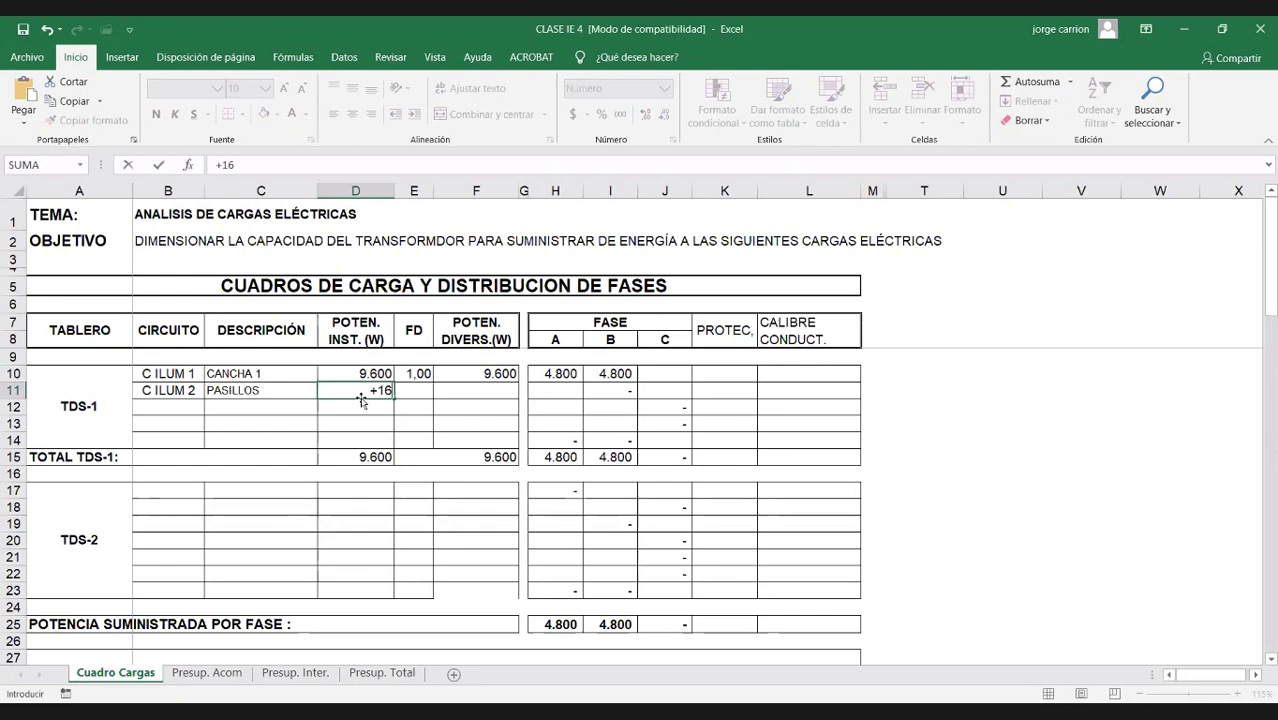
pyautogui.write('*60')
# Step: Set the FD of C ILUM 2 to 0,70 in E11 and copy the diversified power formula from F10 to F11
pyautogui.click(413, 390)
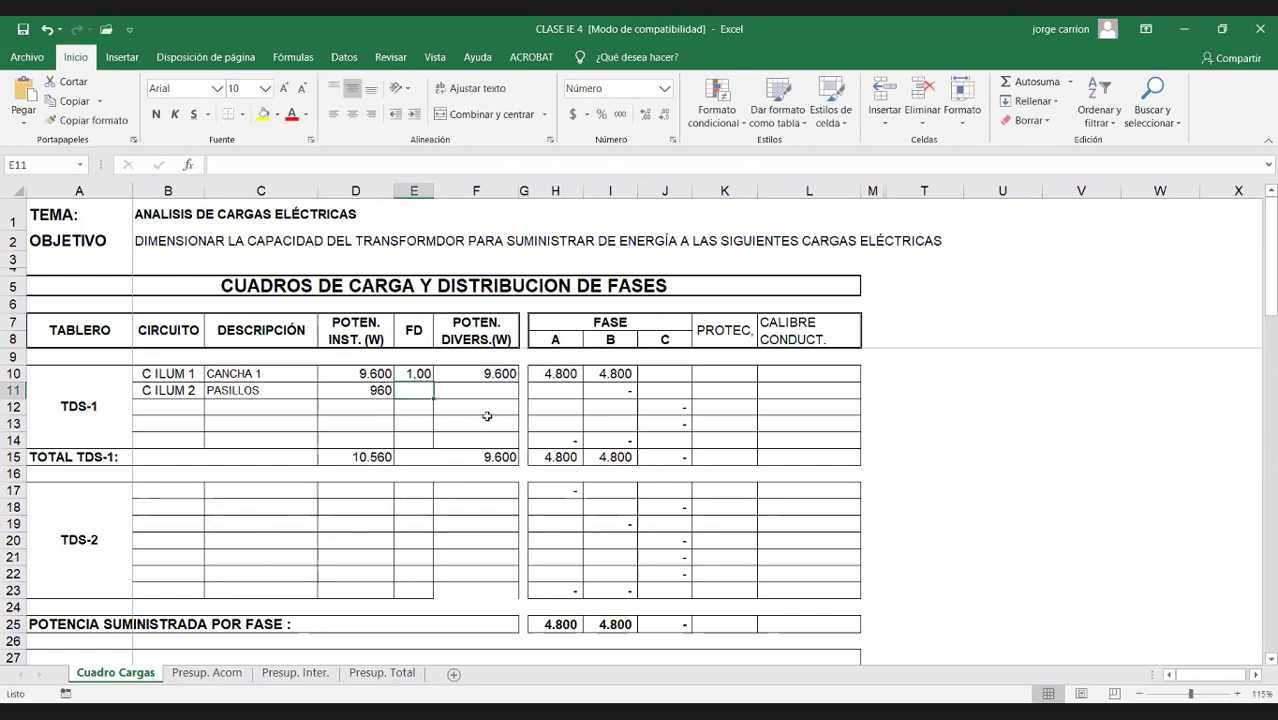
pyautogui.write('0,')
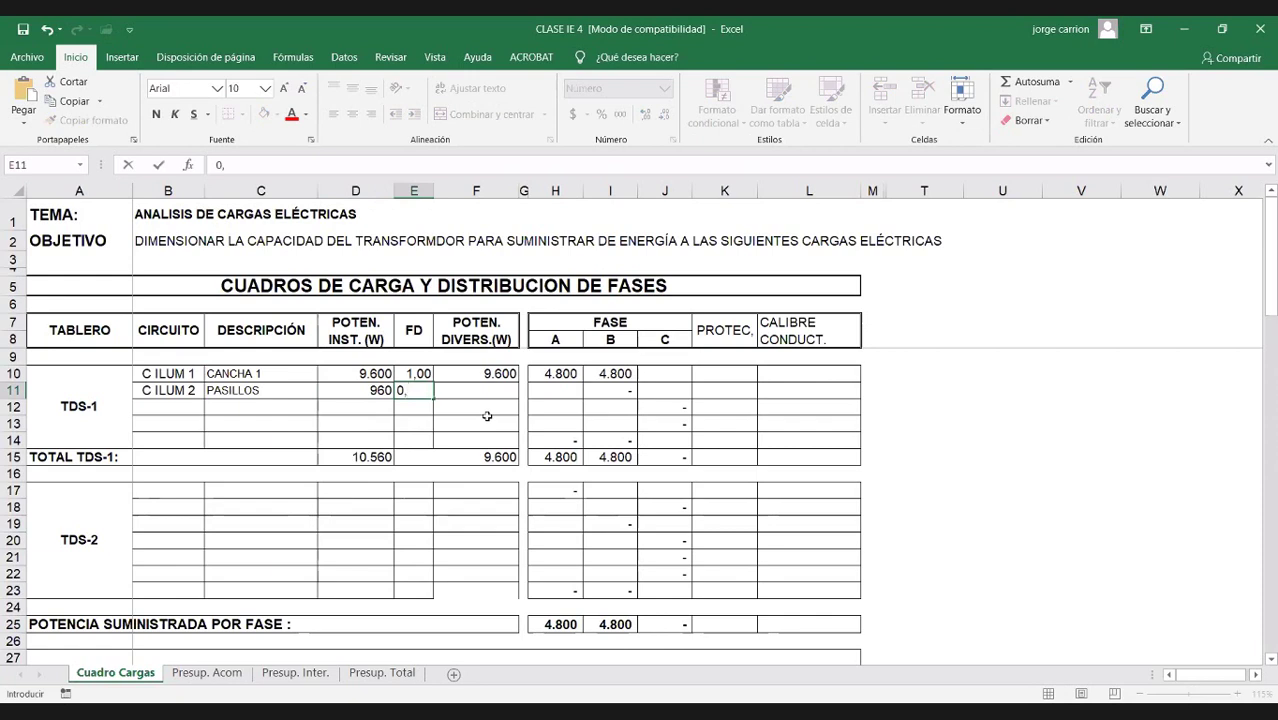
pyautogui.write('70')
pyautogui.click(490, 373)
pyautogui.moveTo(517, 382); pyautogui.dragTo(516, 398)
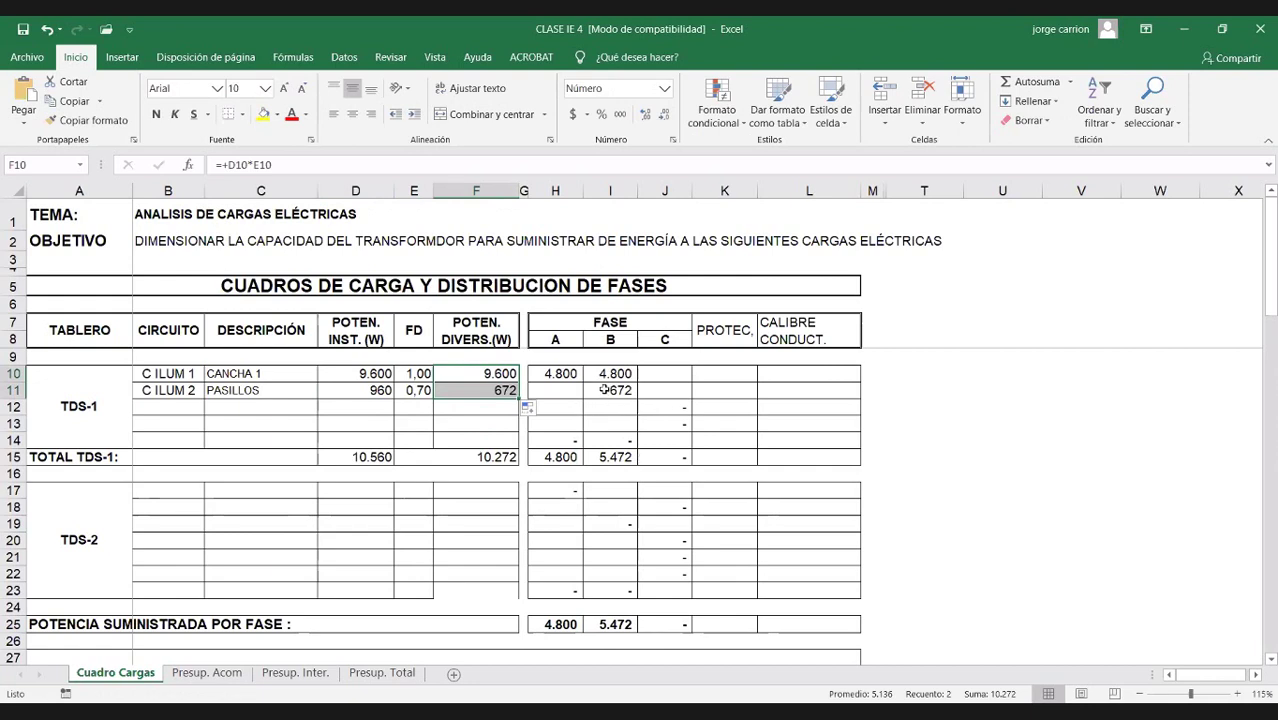
pyautogui.click(606, 390)
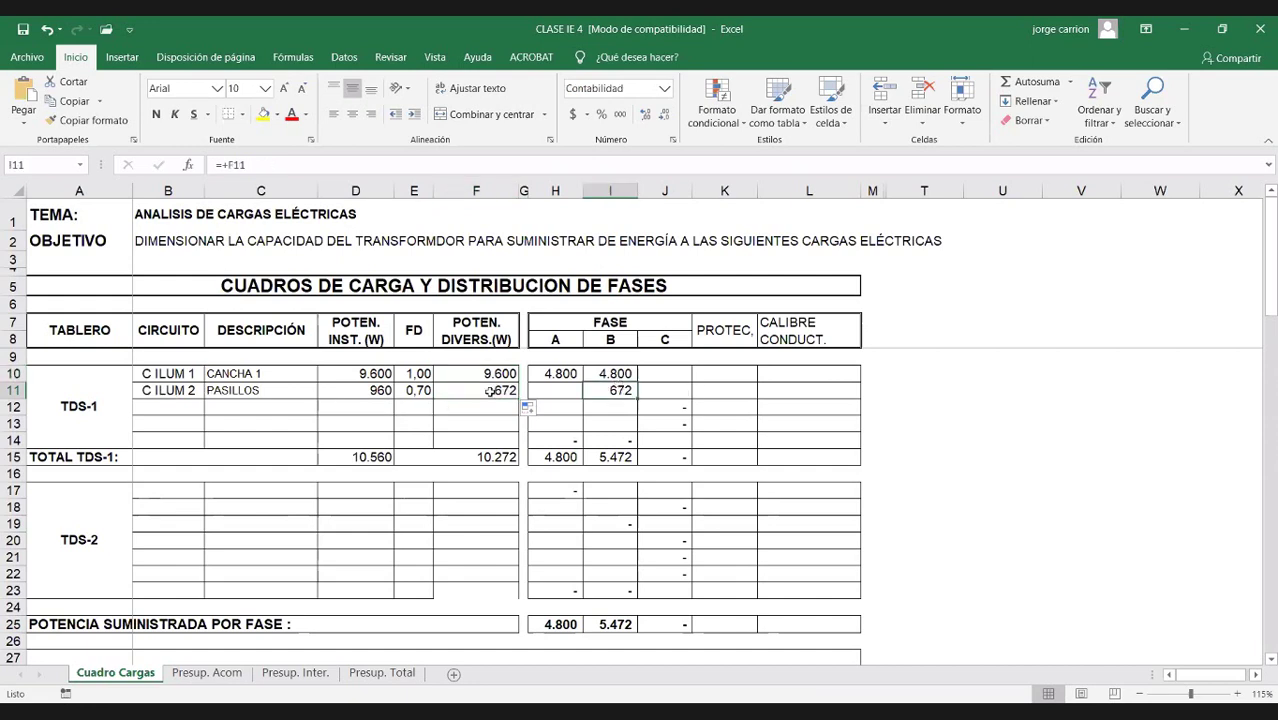
# Step: Enter the third TDS-1 circuit as C TOMAC in B12 with the description SALA 1 in C12
pyautogui.click(169, 411)
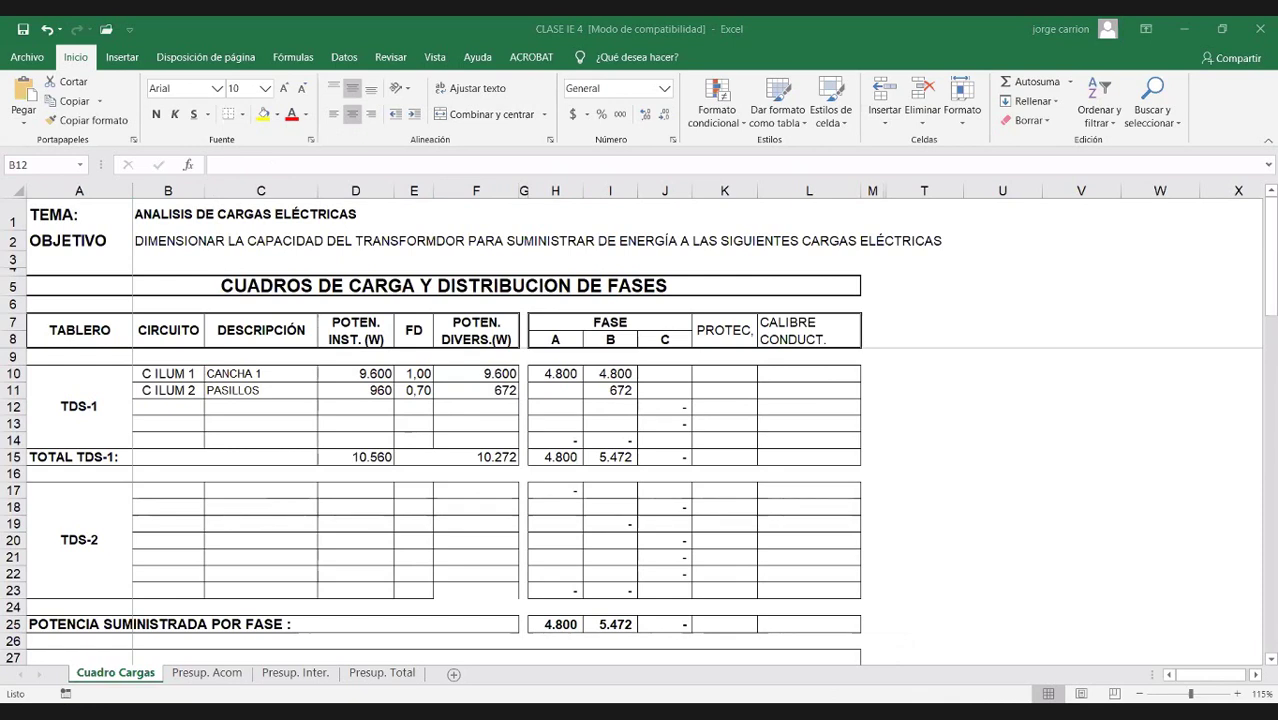
pyautogui.click(180, 413)
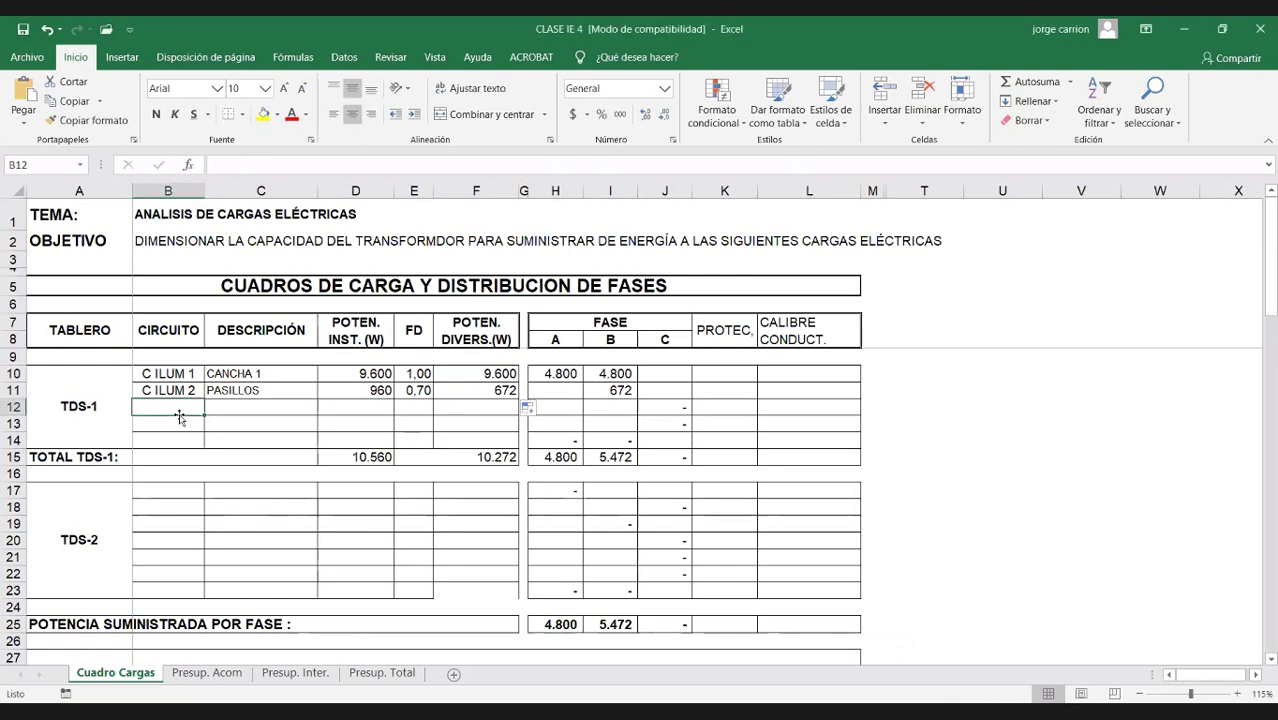
pyautogui.write('C')
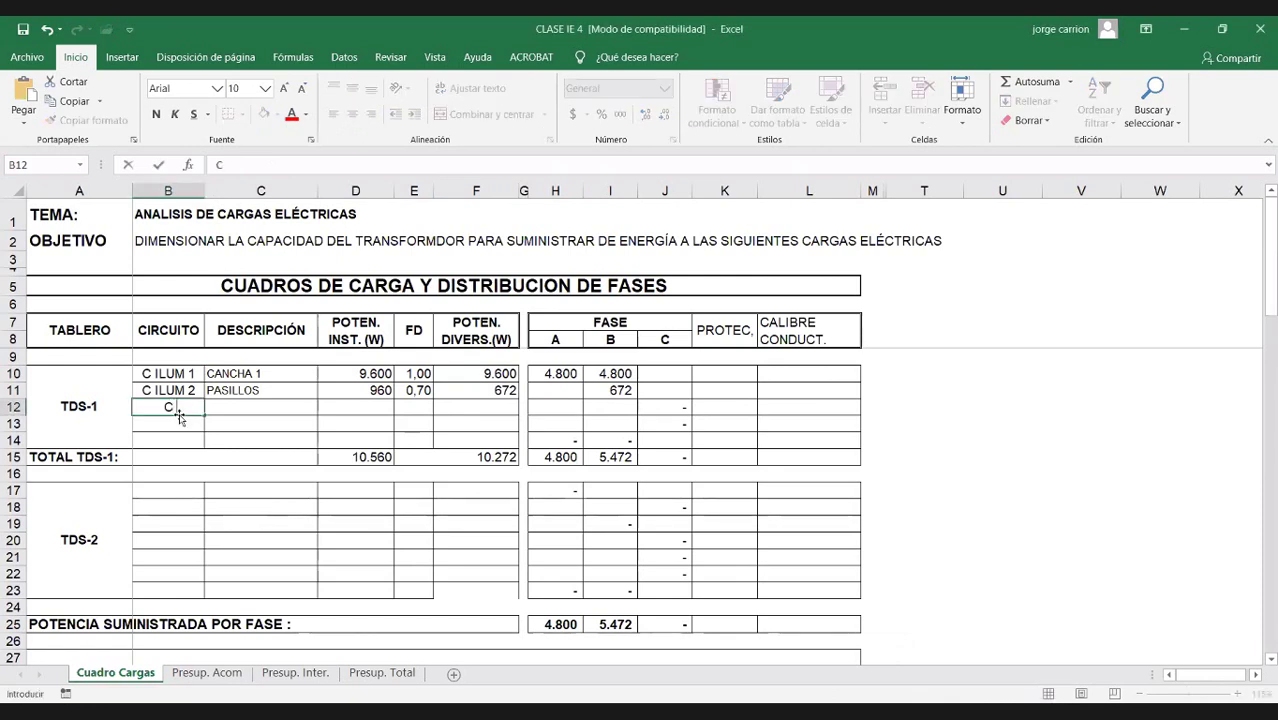
pyautogui.write(' TOMAC')
pyautogui.click(252, 406)
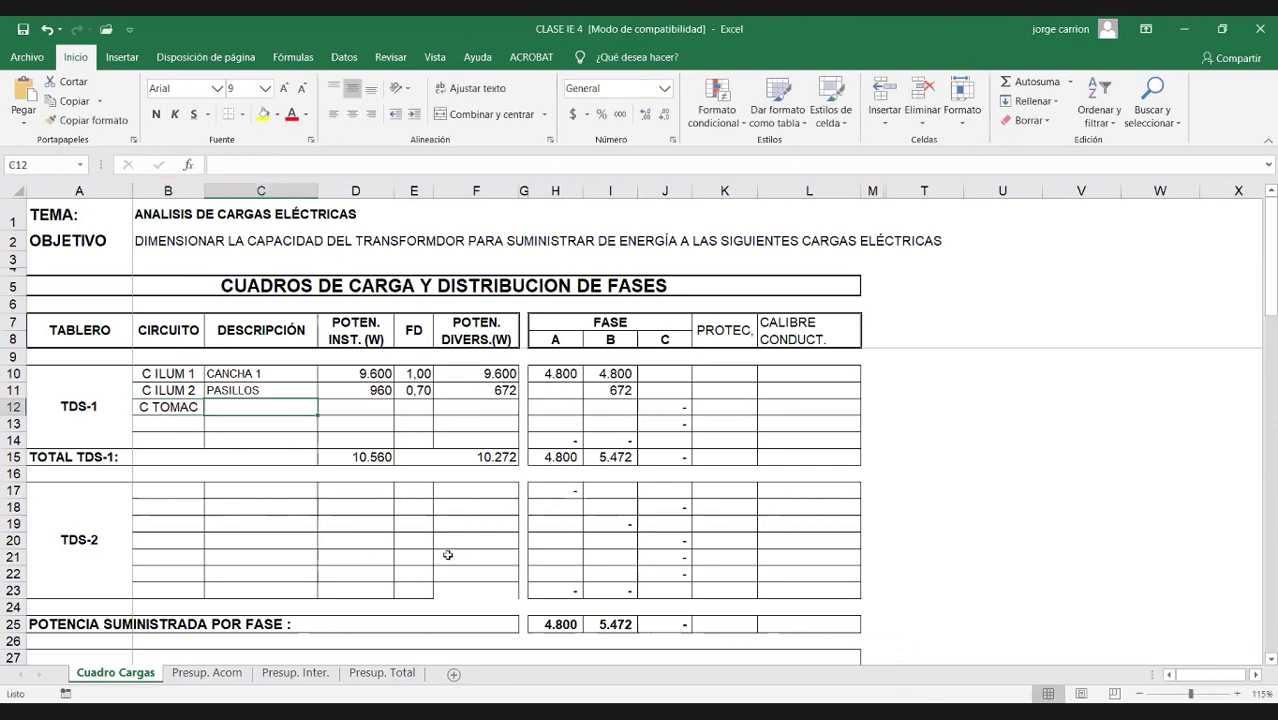
pyautogui.write('SALA 1')
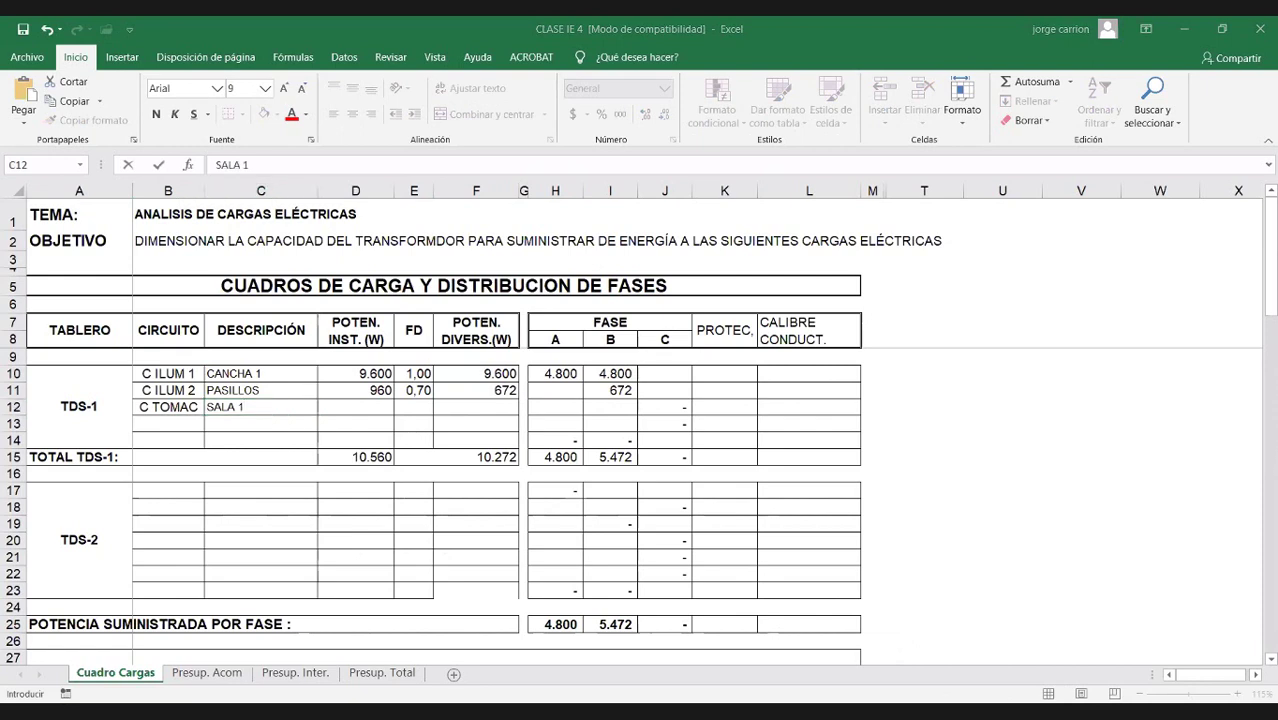
# Step: Calculate the installed power of the SALA 1 outlet circuit in D12 as +12*200
pyautogui.click(369, 412)
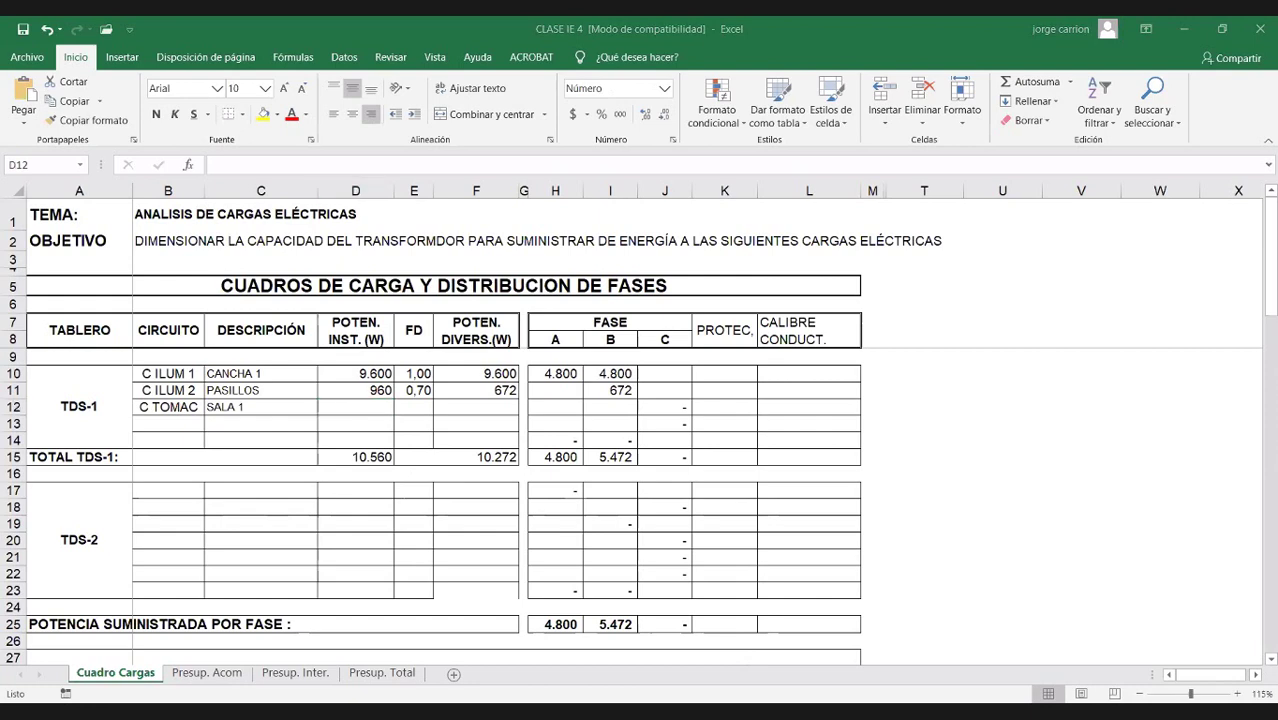
pyautogui.click(355, 407)
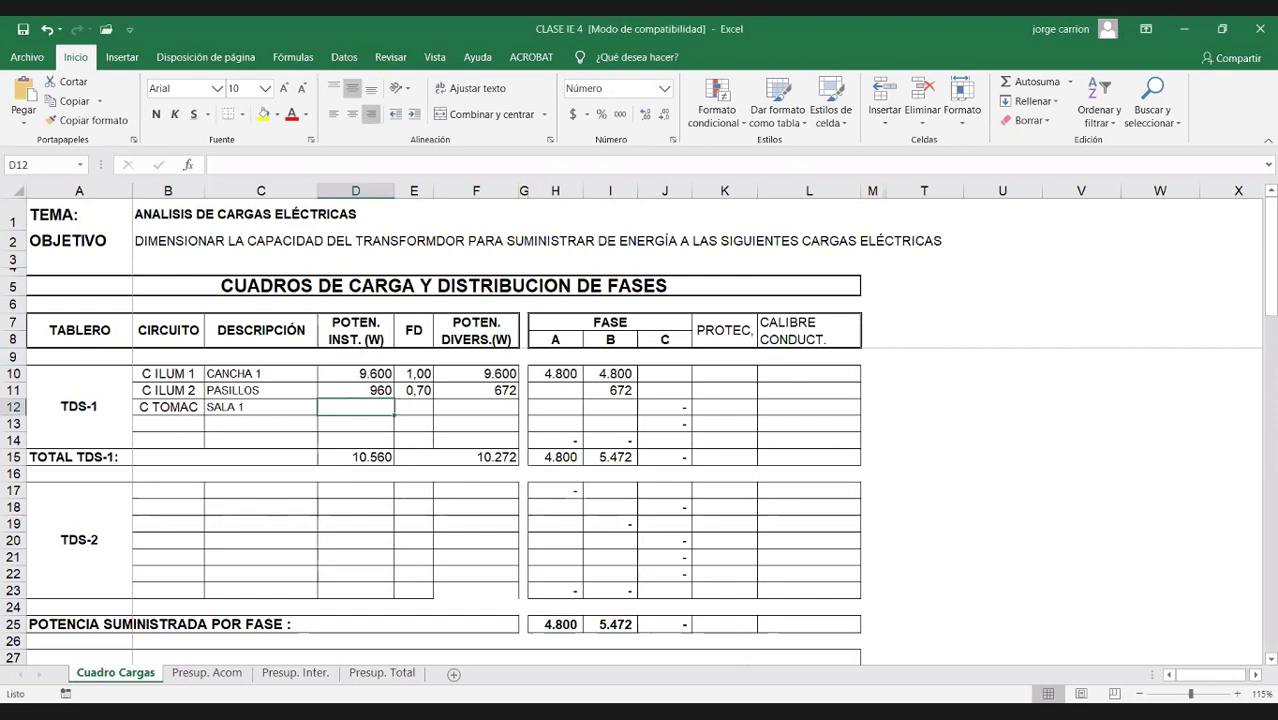
pyautogui.write('1')
pyautogui.press('BackSpace')
pyautogui.write('+12*2')
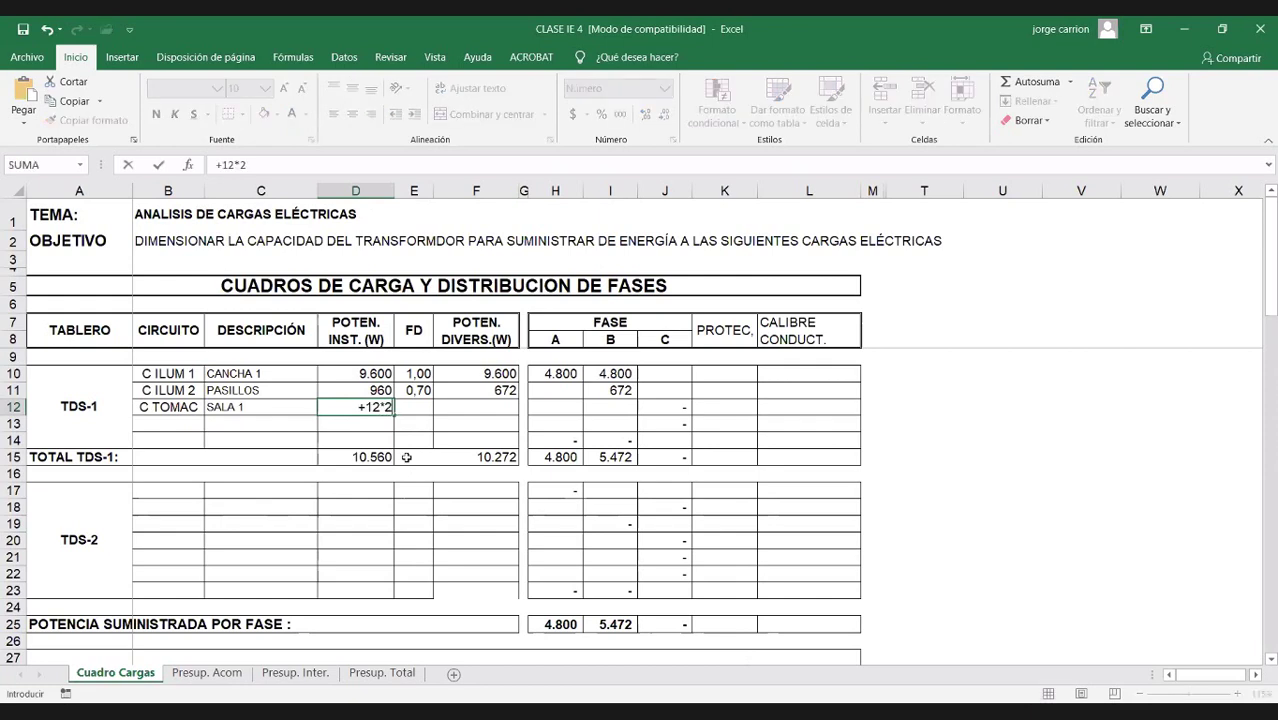
pyautogui.write('00')
pyautogui.press('Return')
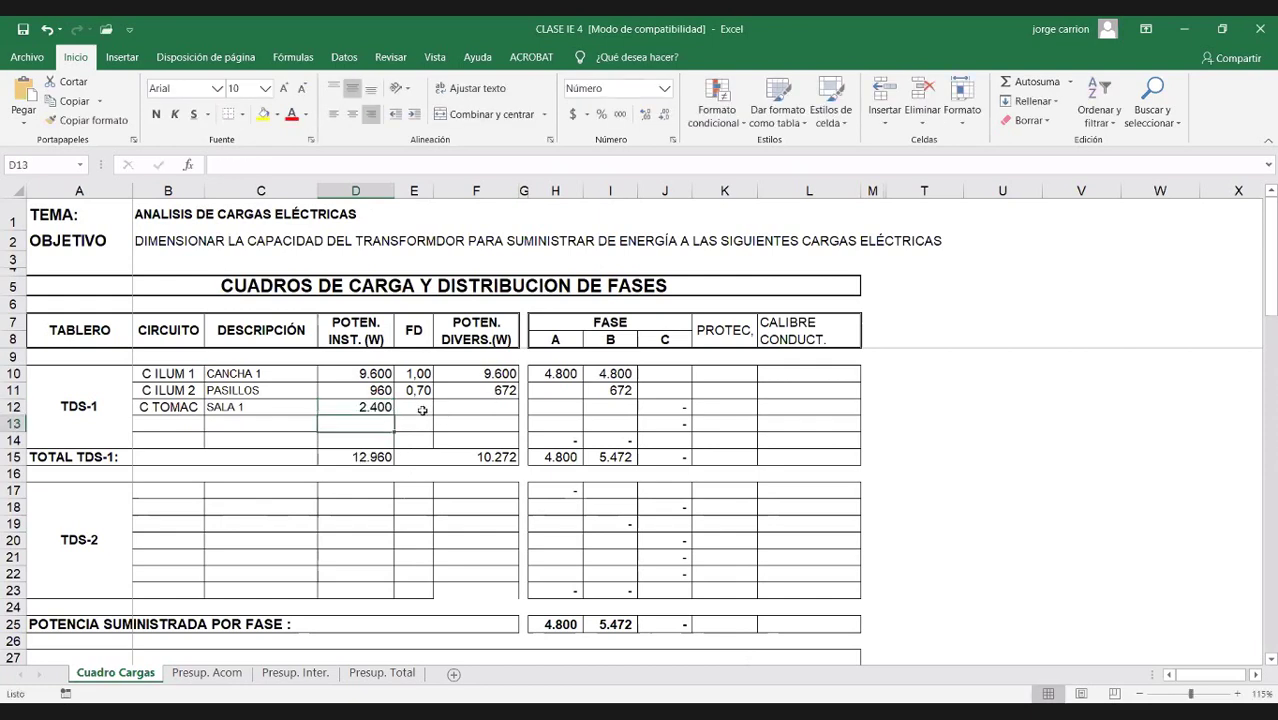
# Step: Set the FD of the SALA 1 circuit to 0,65 in E12 and copy the diversified power formula from F11 to F12
pyautogui.click(422, 410)
pyautogui.write('0')
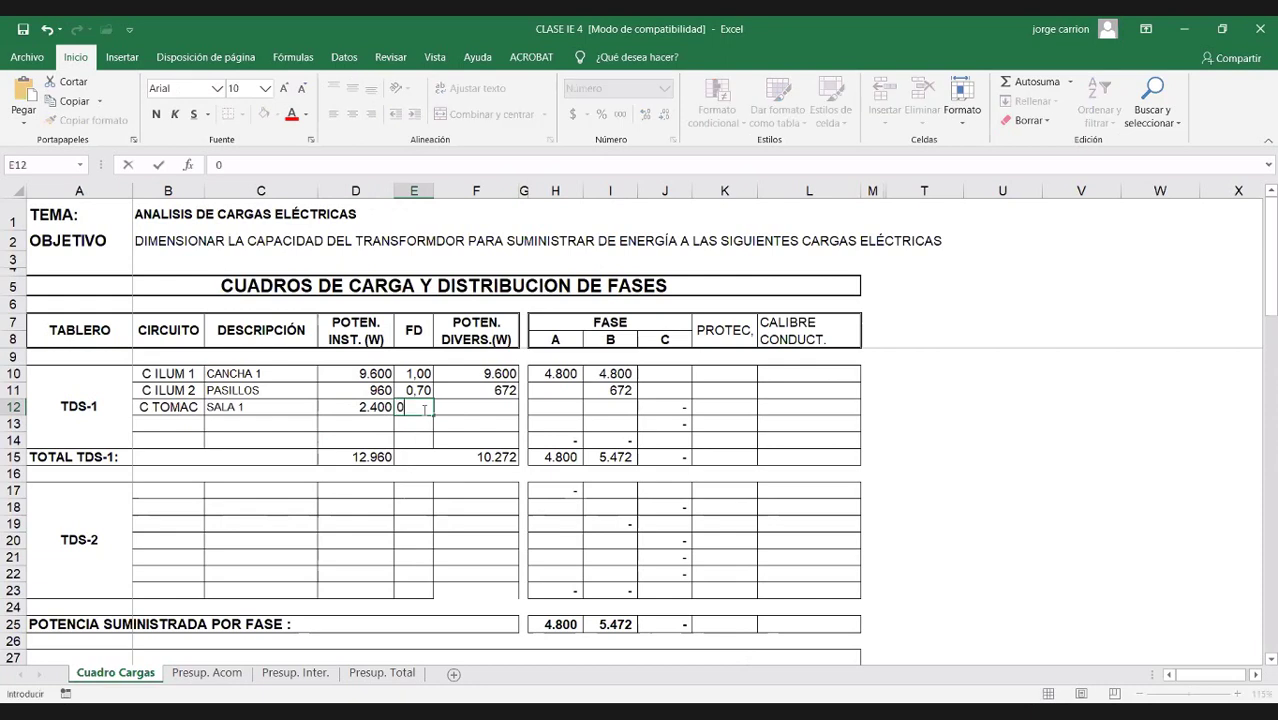
pyautogui.write(',65')
pyautogui.click(538, 416)
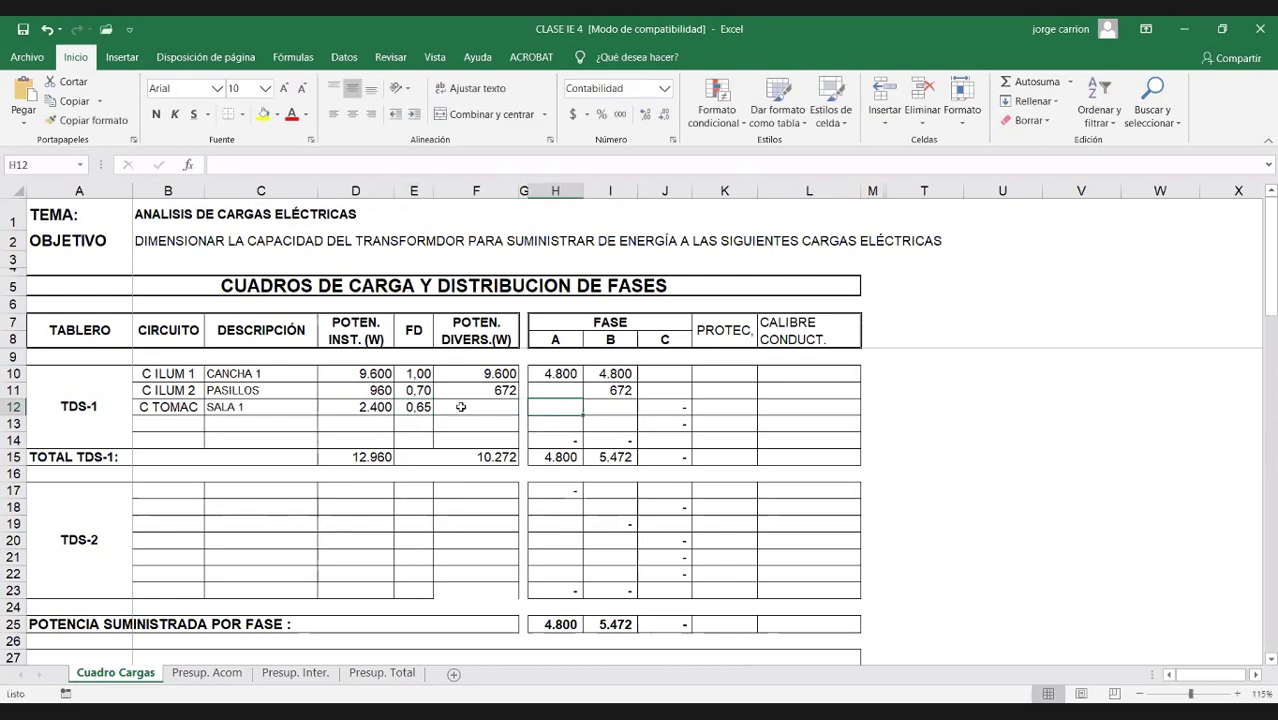
pyautogui.click(461, 407)
pyautogui.click(496, 396)
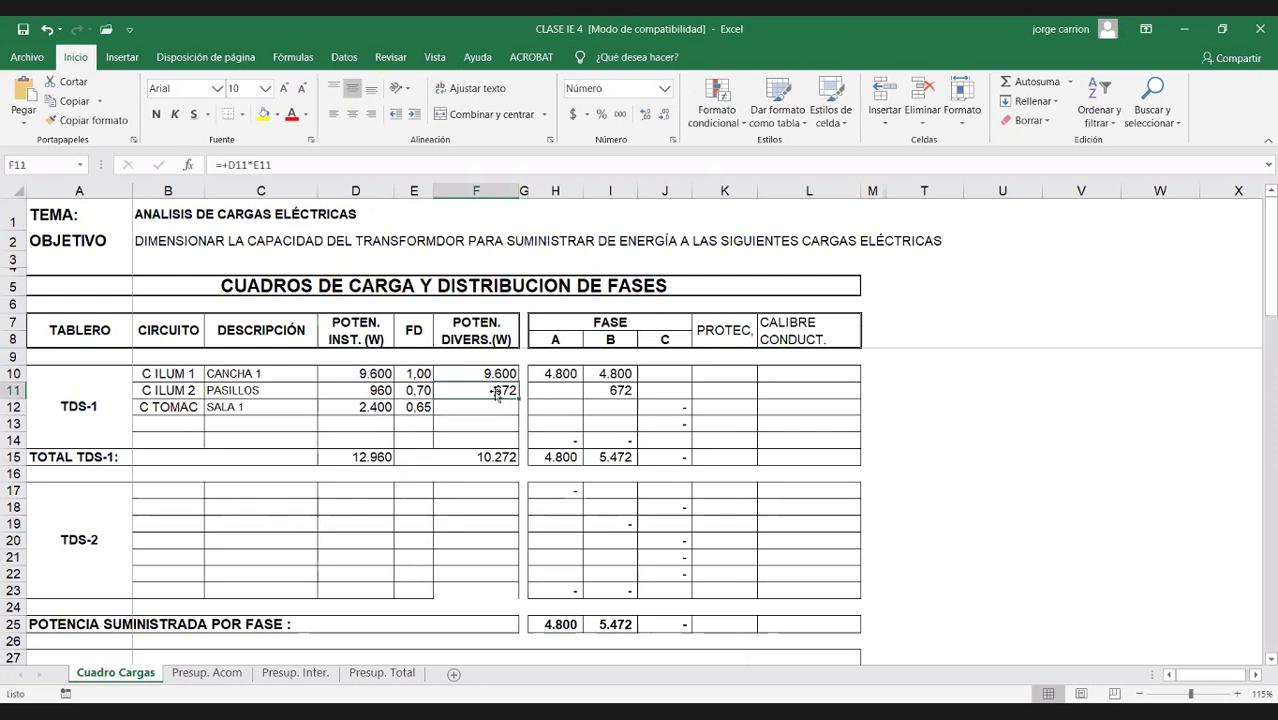
pyautogui.moveTo(519, 398); pyautogui.dragTo(515, 414)
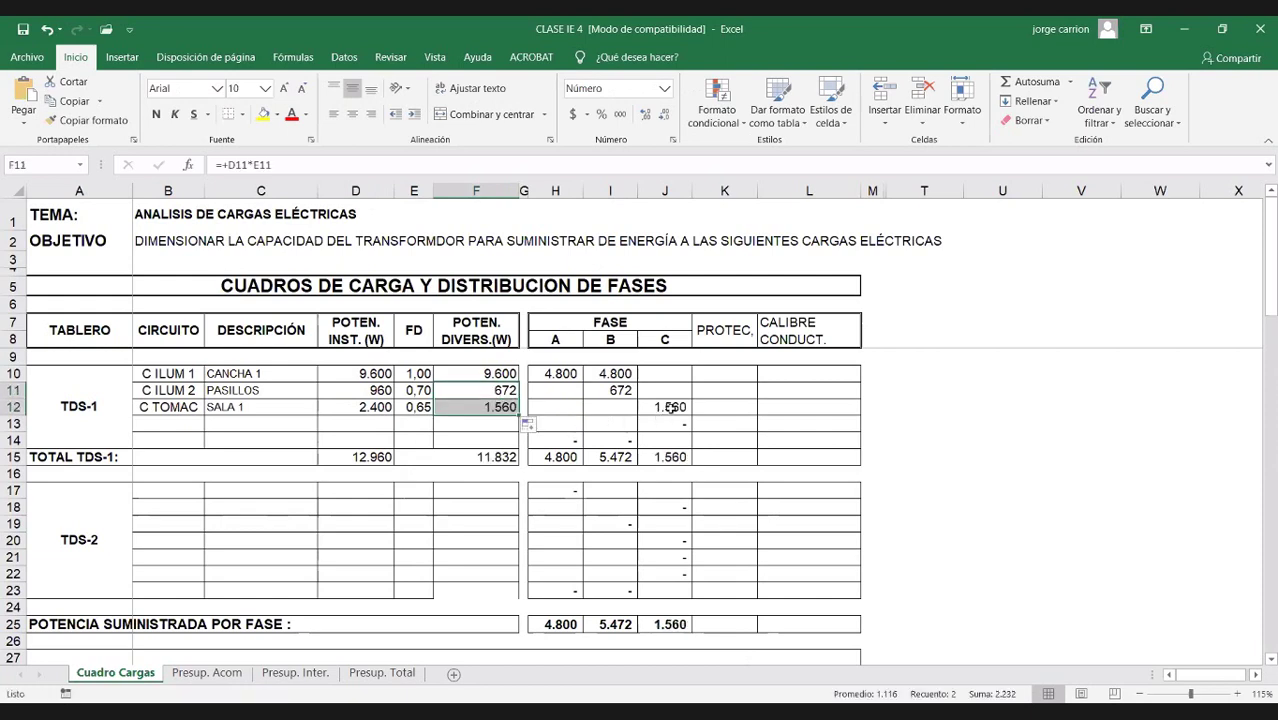
# Step: Move the SALA 1 load from phase C to phase A by clearing J12 and entering +F12 in H12
pyautogui.click(671, 407)
pyautogui.press('Delete')
pyautogui.click(564, 409)
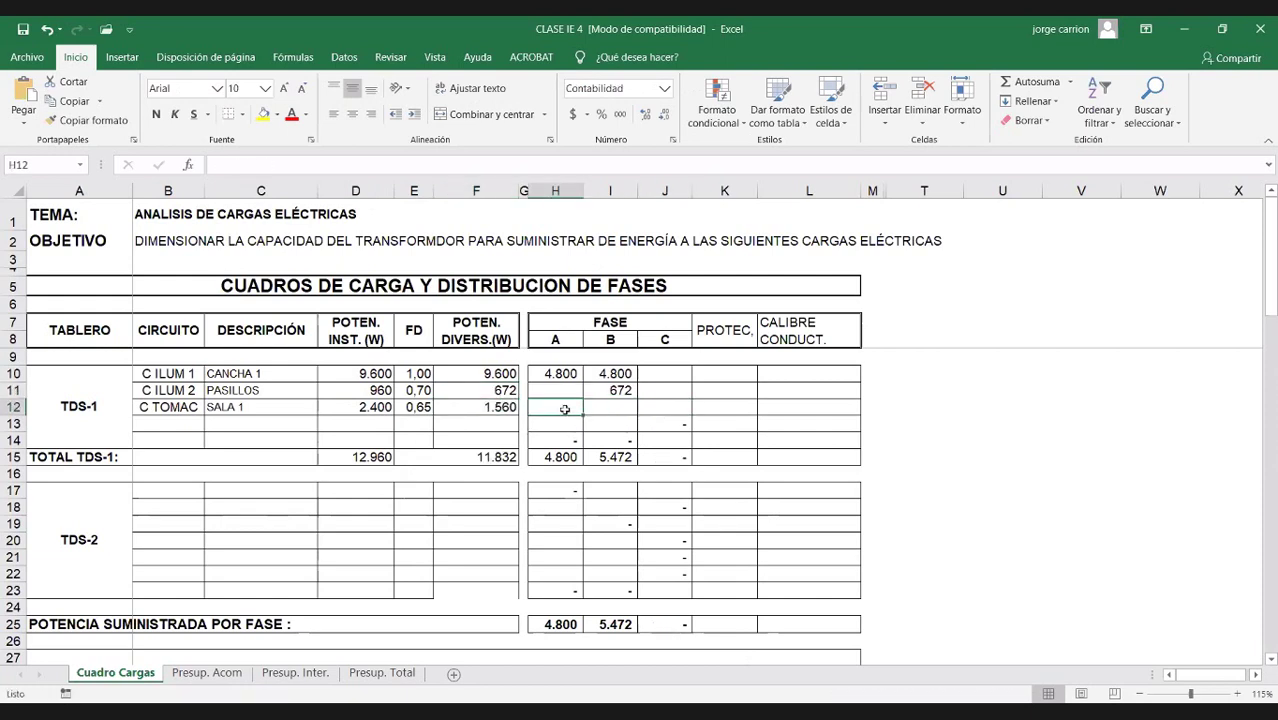
pyautogui.write('+')
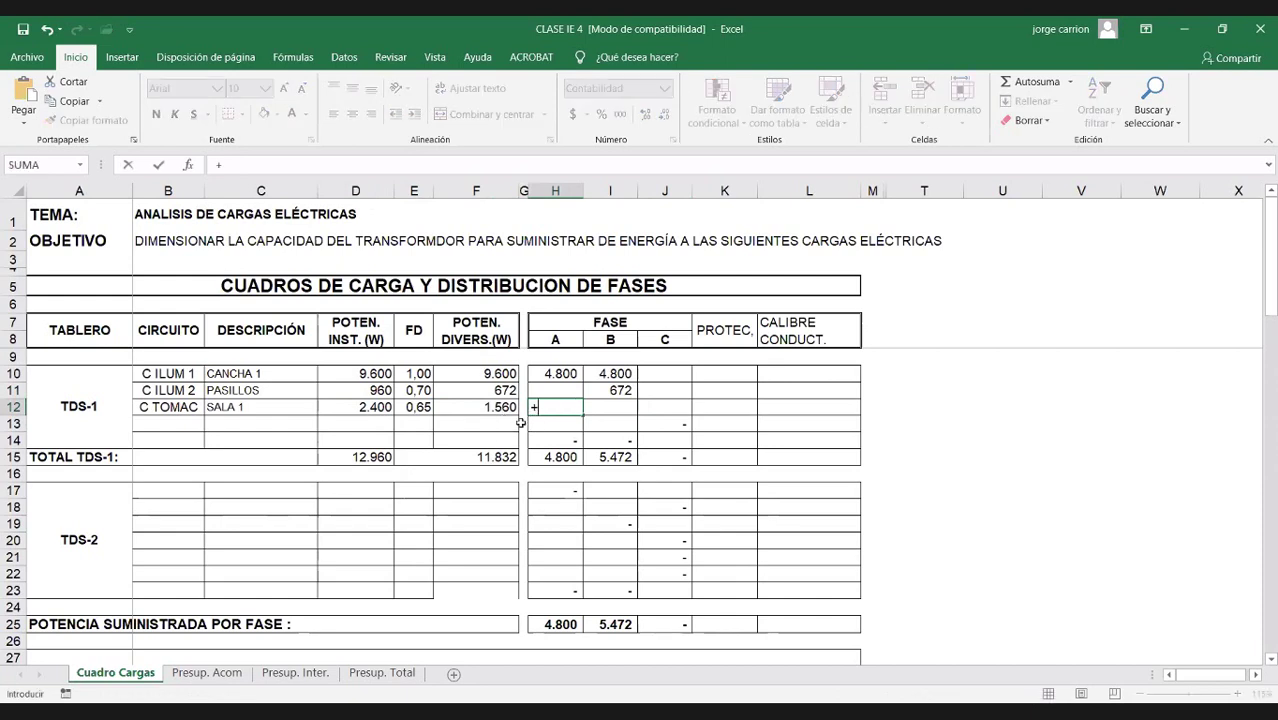
pyautogui.click(489, 407)
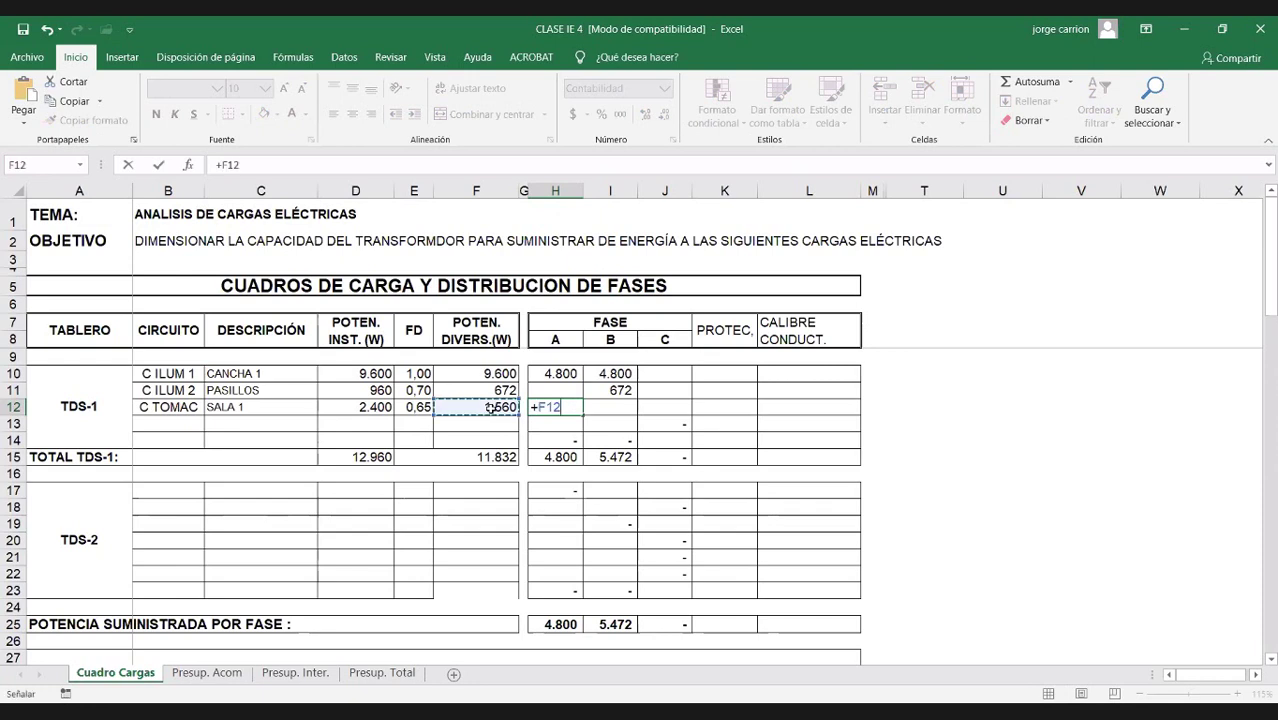
pyautogui.press('Return')
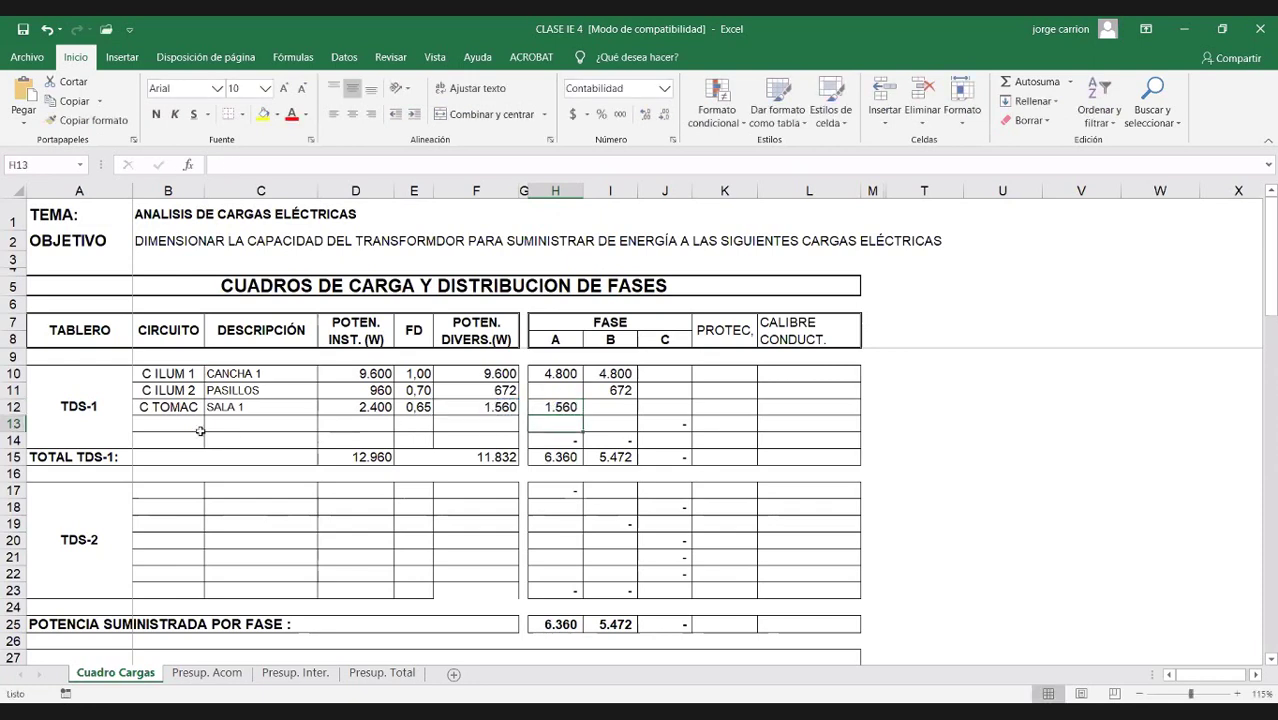
# Step: Enter C TOMAC as the fourth circuit name of board TDS-1 in cell B13
pyautogui.click(166, 420)
pyautogui.write('CT')
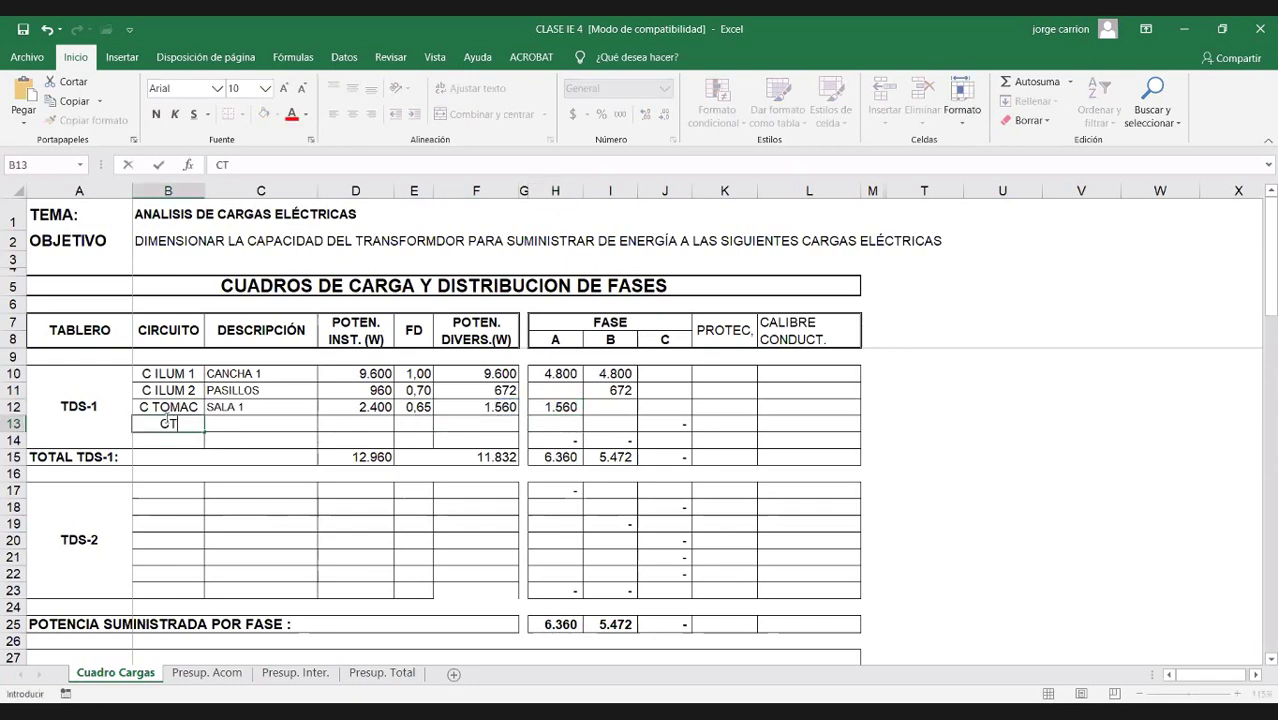
pyautogui.press('BackSpace')
pyautogui.write('TOMAC')
# Step: Number the two outlet circuits as C TOMAC 1 in B12 and C TOMAC 2 in B13
pyautogui.doubleClick(168, 407)
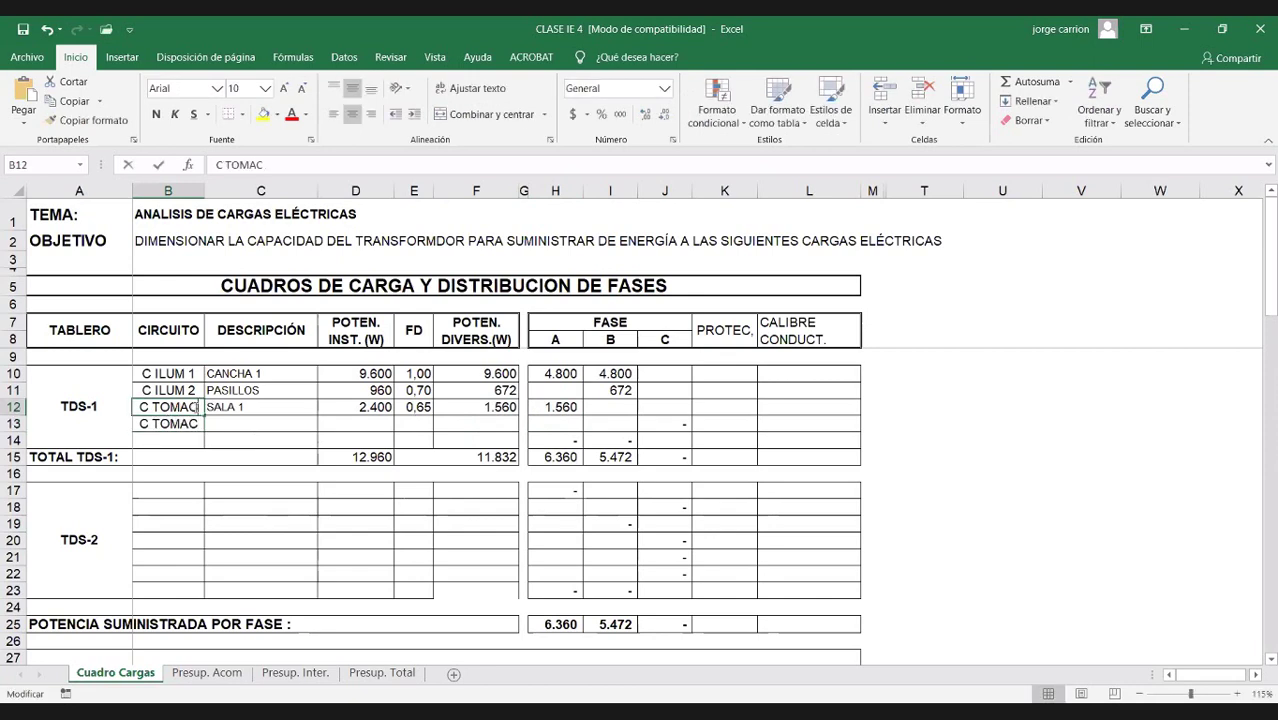
pyautogui.write('1')
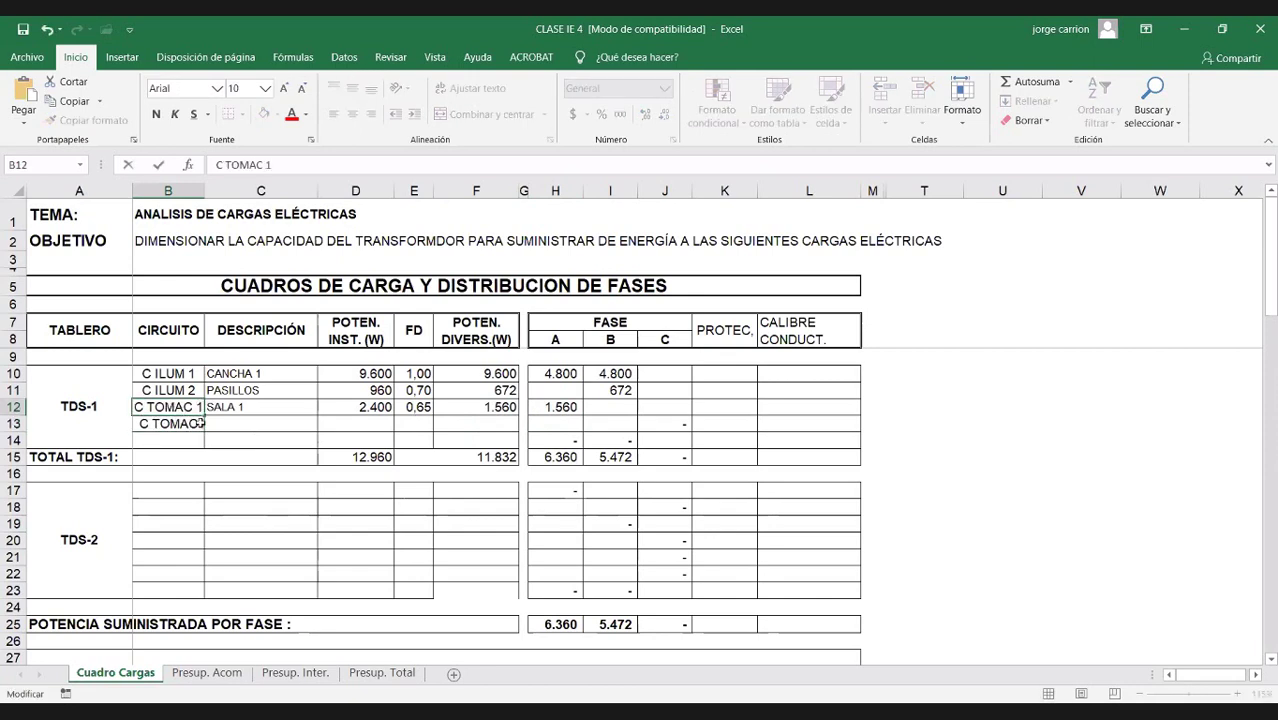
pyautogui.doubleClick(200, 424)
pyautogui.write('2')
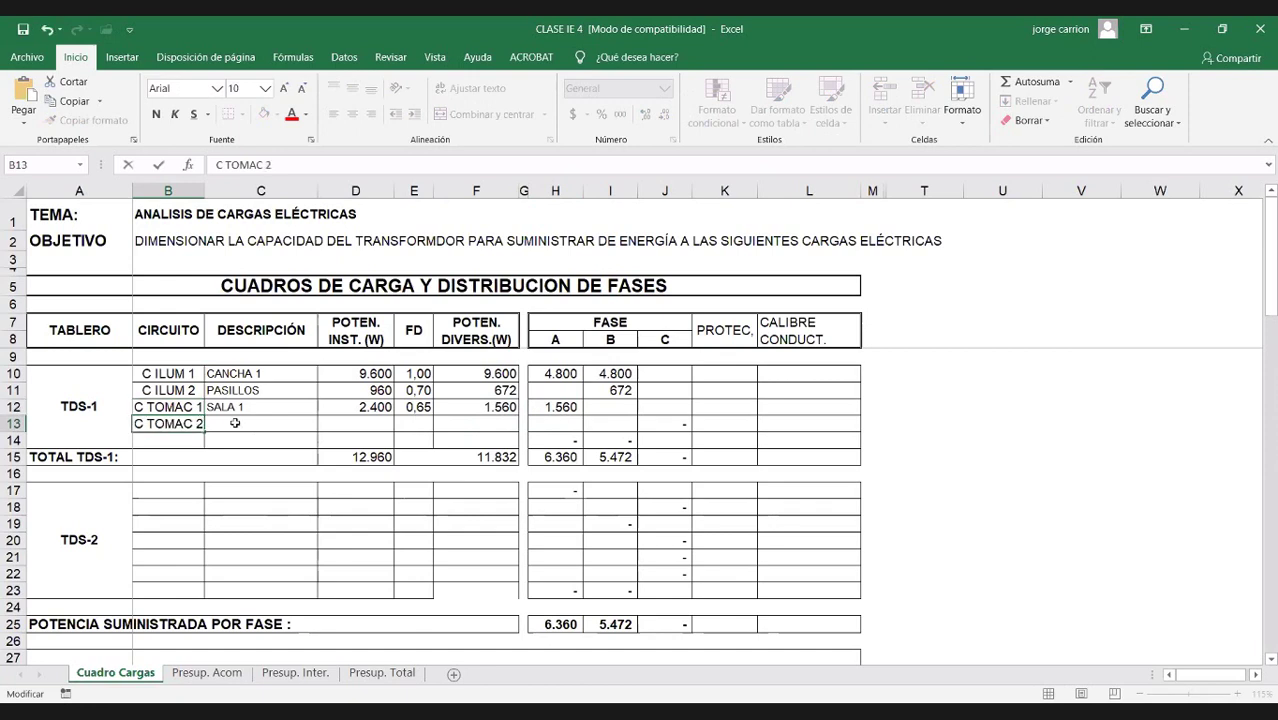
# Step: Describe C TOMAC 2 as SALA 2 in C13 and set its installed power in D13 to =D12
pyautogui.click(236, 424)
pyautogui.write('SALA 2')
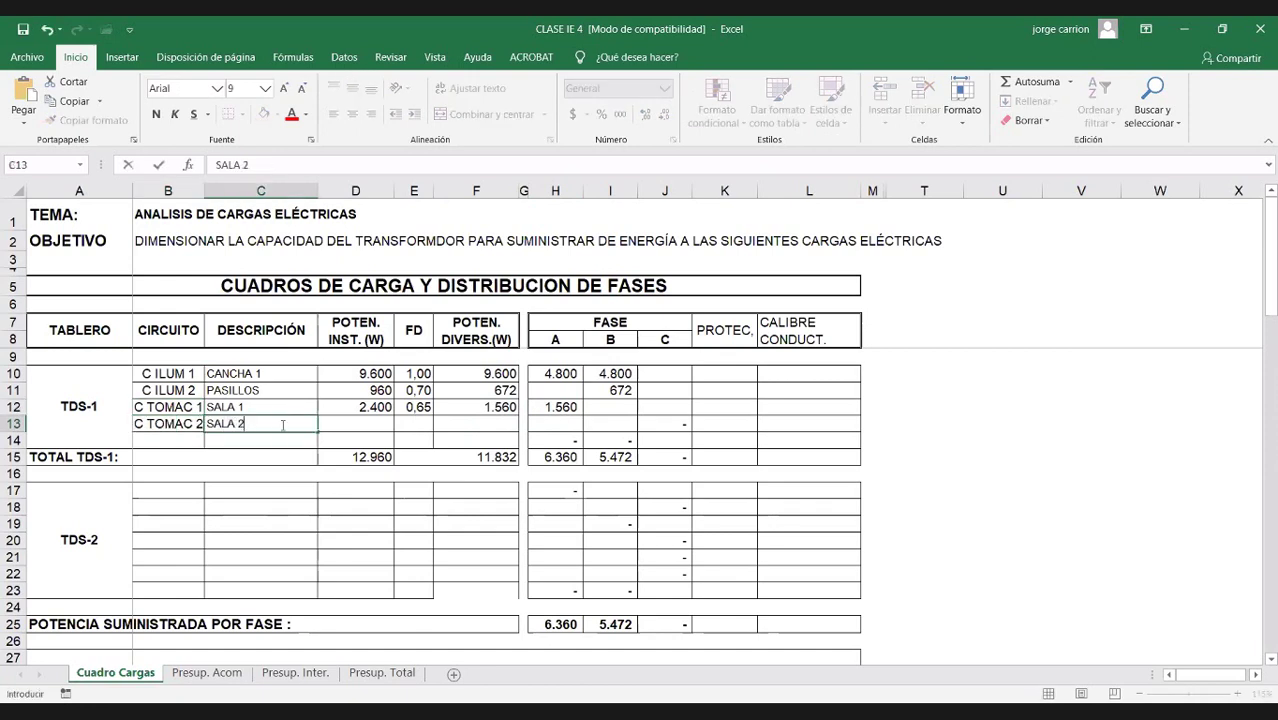
pyautogui.moveTo(375, 404); pyautogui.dragTo(420, 407)
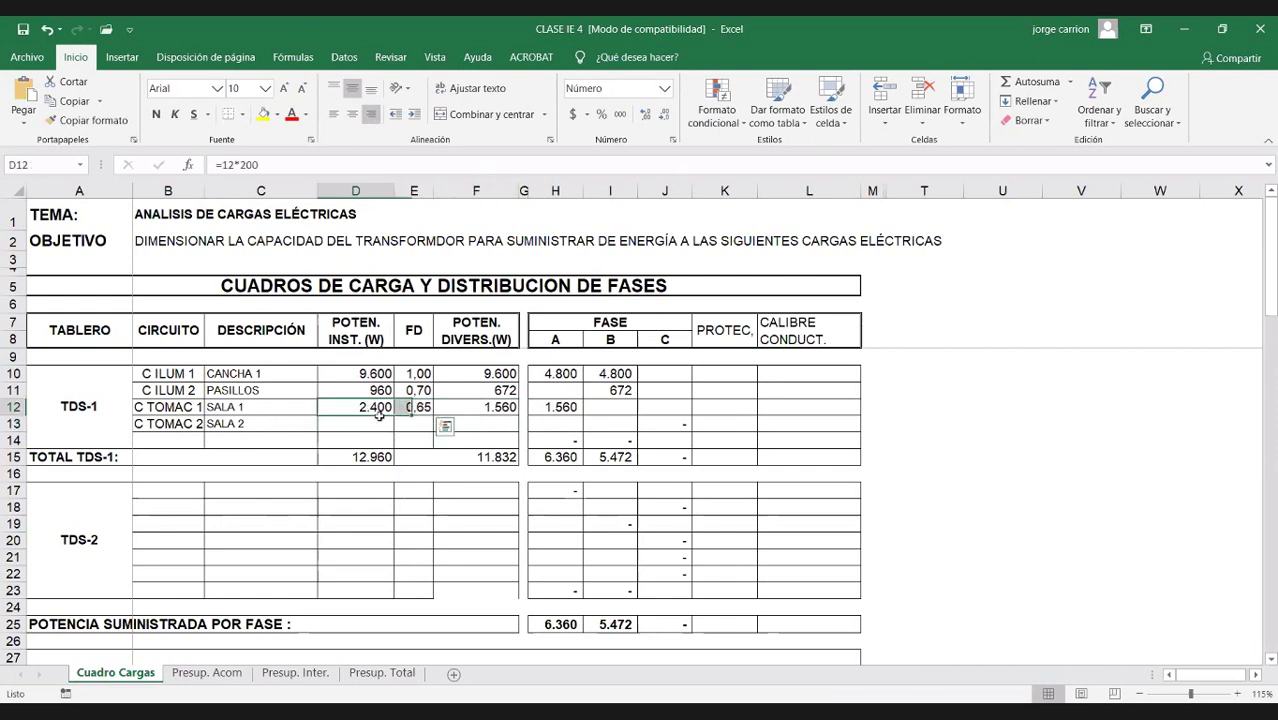
pyautogui.click(376, 421)
pyautogui.write('=')
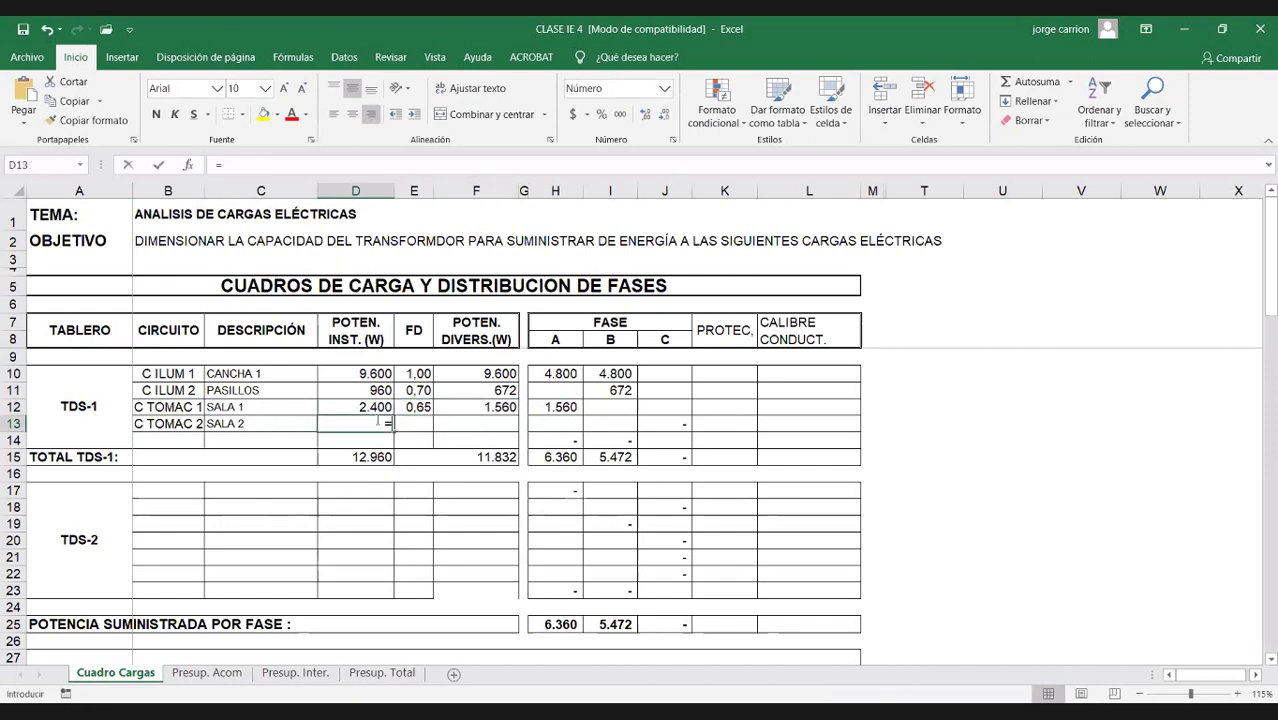
pyautogui.click(349, 404)
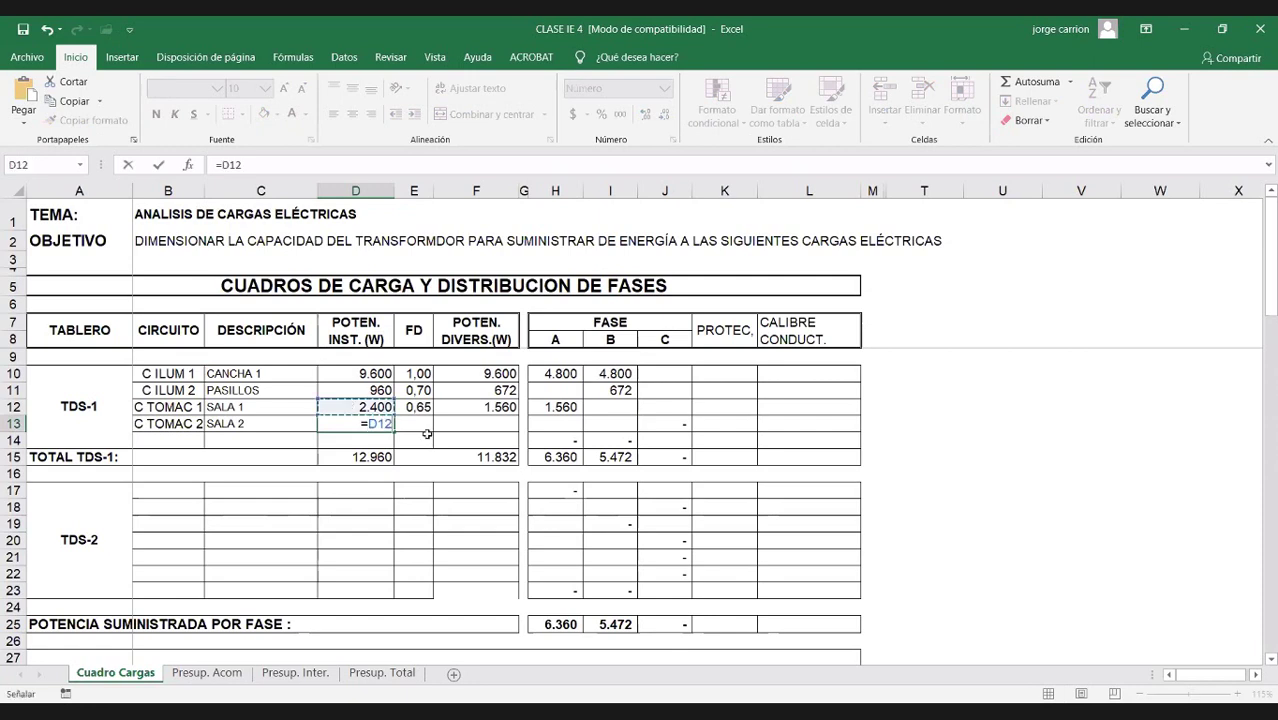
pyautogui.press('Tab')
# Step: Set the FD of C TOMAC 2 in E13 to =E12 and copy the diversified power formula from F12 to F13
pyautogui.write('=')
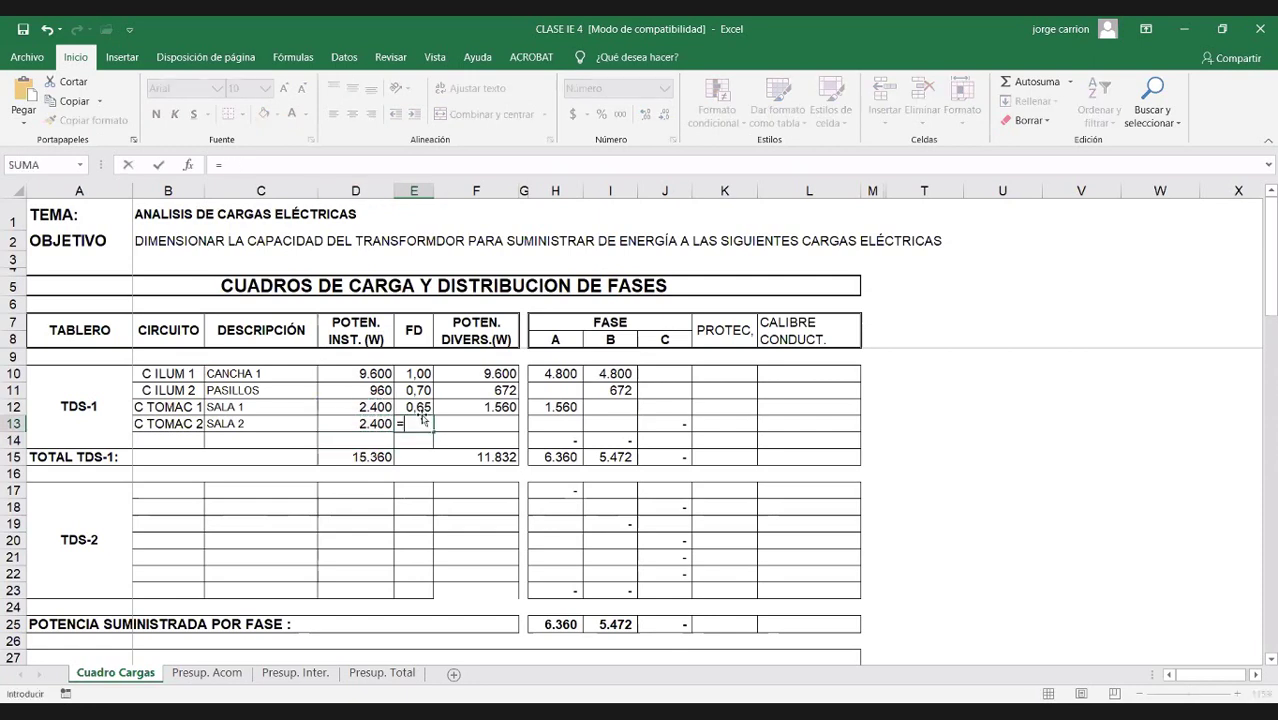
pyautogui.click(418, 404)
pyautogui.press('Return')
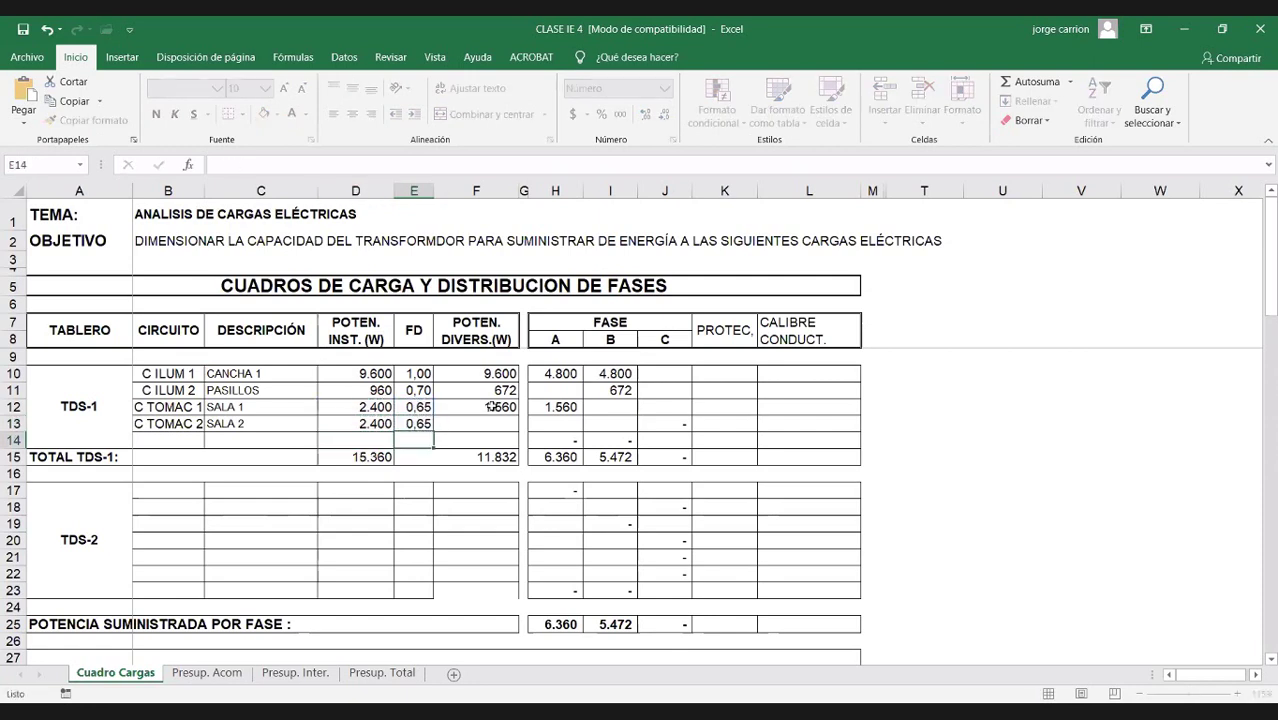
pyautogui.click(514, 411)
pyautogui.moveTo(515, 415); pyautogui.dragTo(505, 431)
# Step: Assign the C TOMAC 2 load to phase B in I13 with =+F13
pyautogui.click(600, 424)
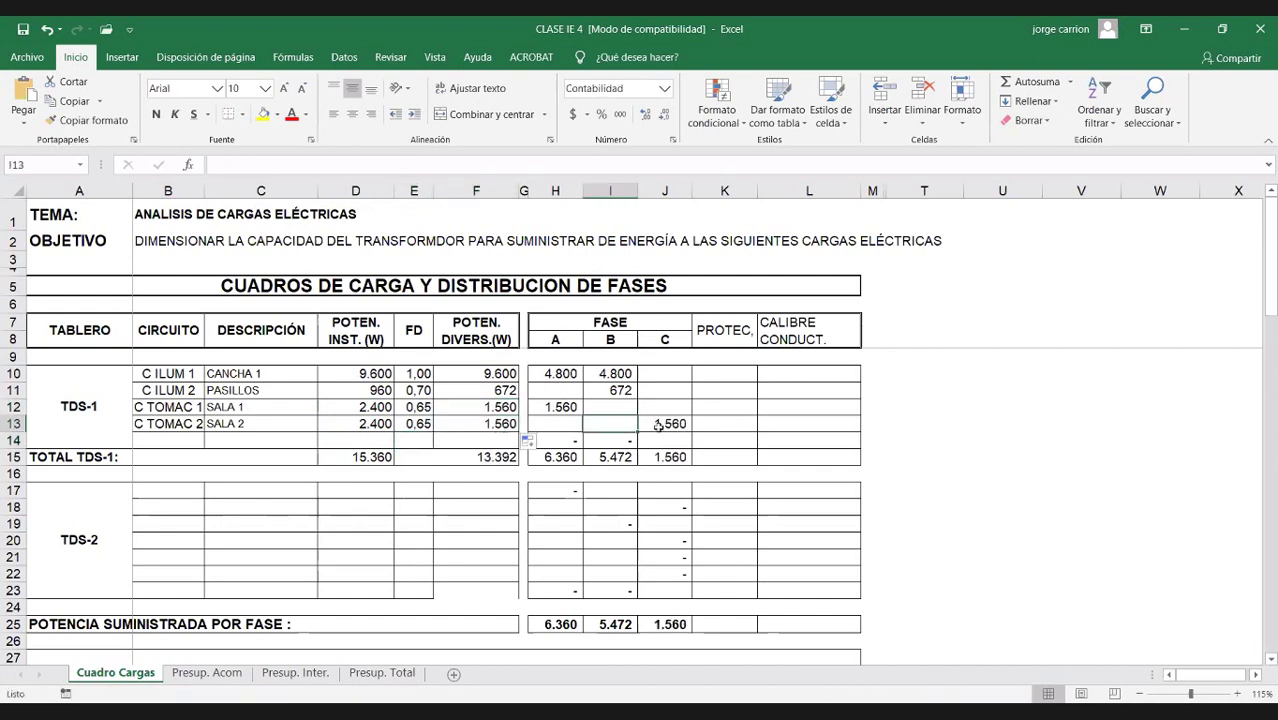
pyautogui.write('=')
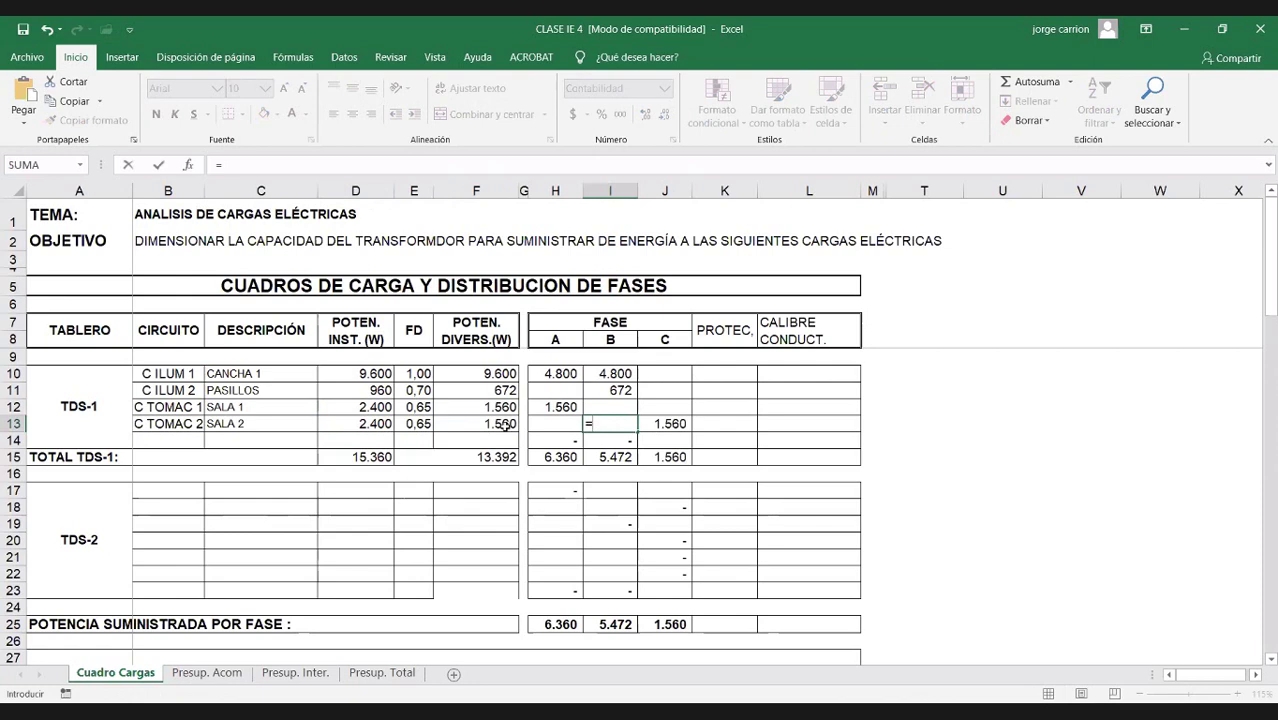
pyautogui.write('+')
pyautogui.click(500, 424)
pyautogui.press('Return')
# Step: Review the phase C loads of board TDS-1 in cells J10 to J15
pyautogui.click(668, 428)
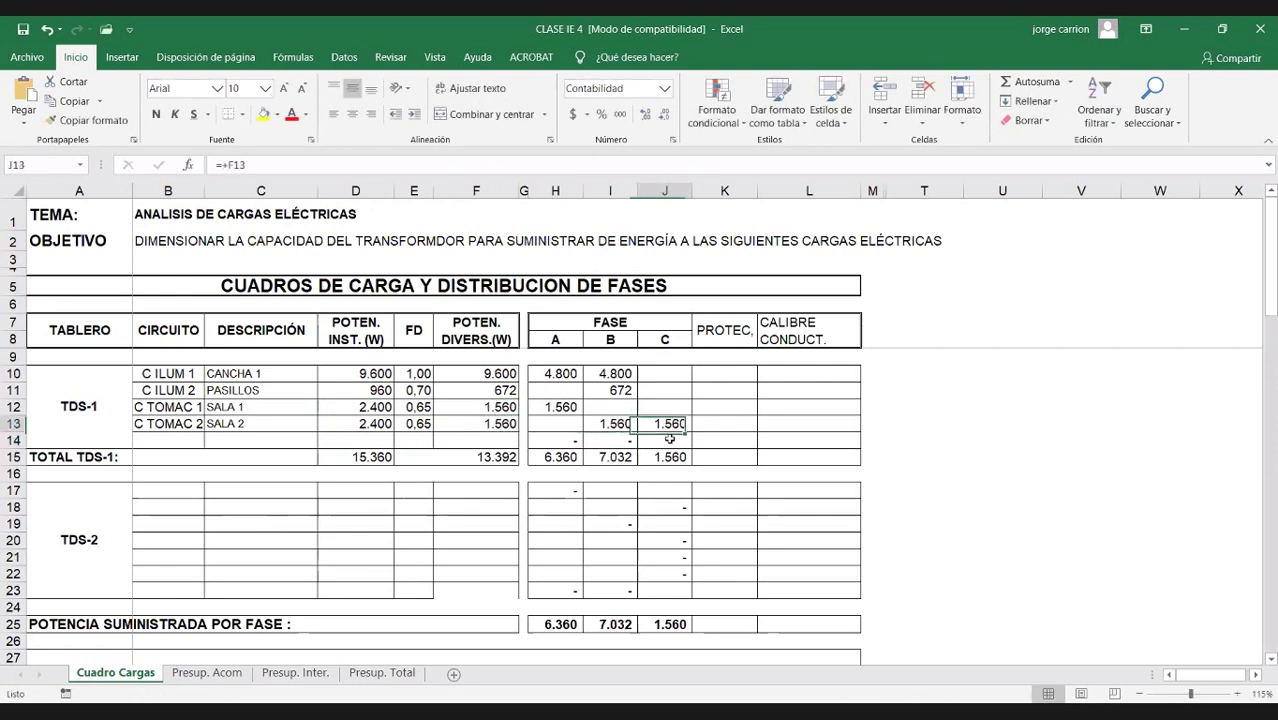
pyautogui.click(669, 439)
pyautogui.moveTo(665, 374); pyautogui.dragTo(670, 457)
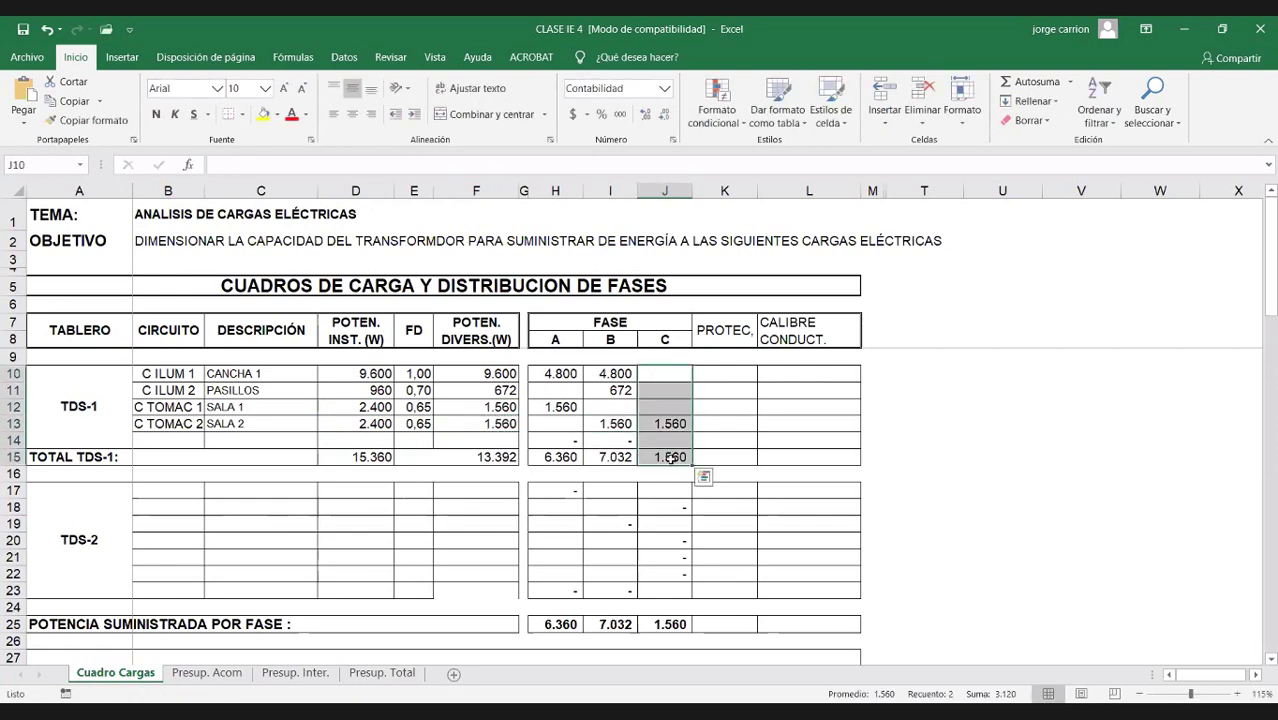
# Step: Clear the phase C cells J10 to J15 of board TDS-1
pyautogui.press('Delete')
pyautogui.click(708, 458)
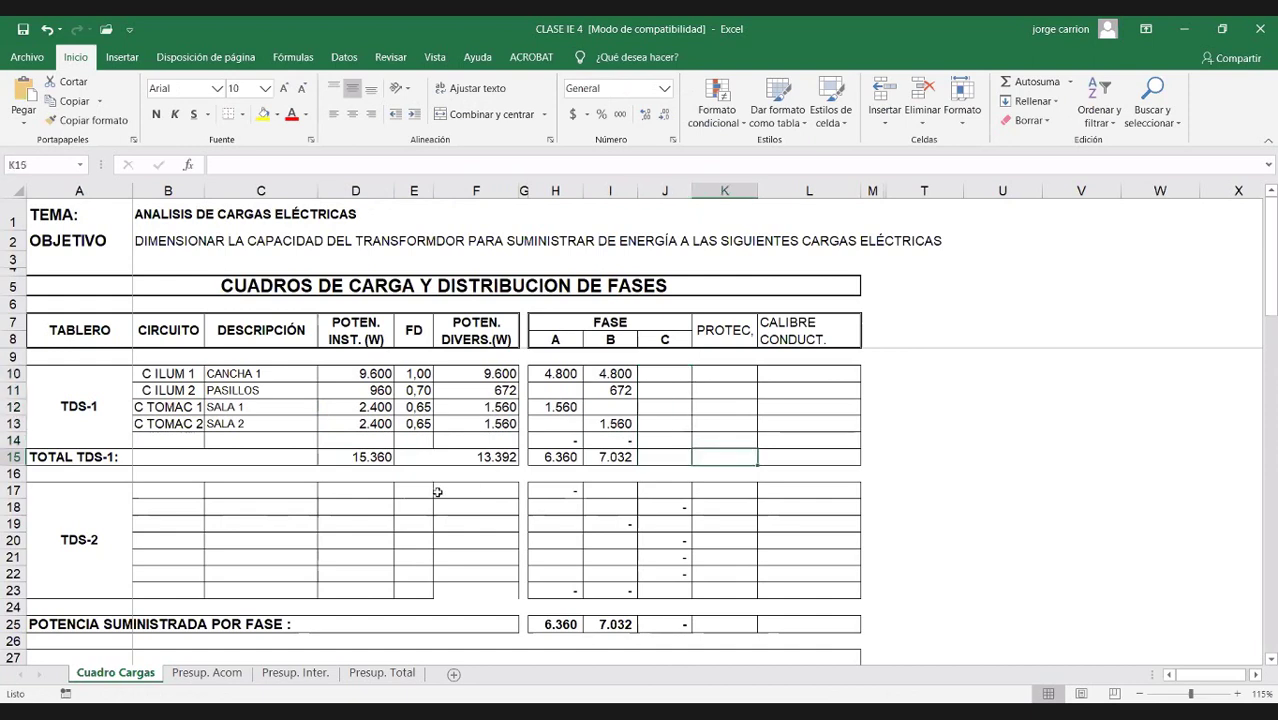
pyautogui.scroll(-1, 332, 499)
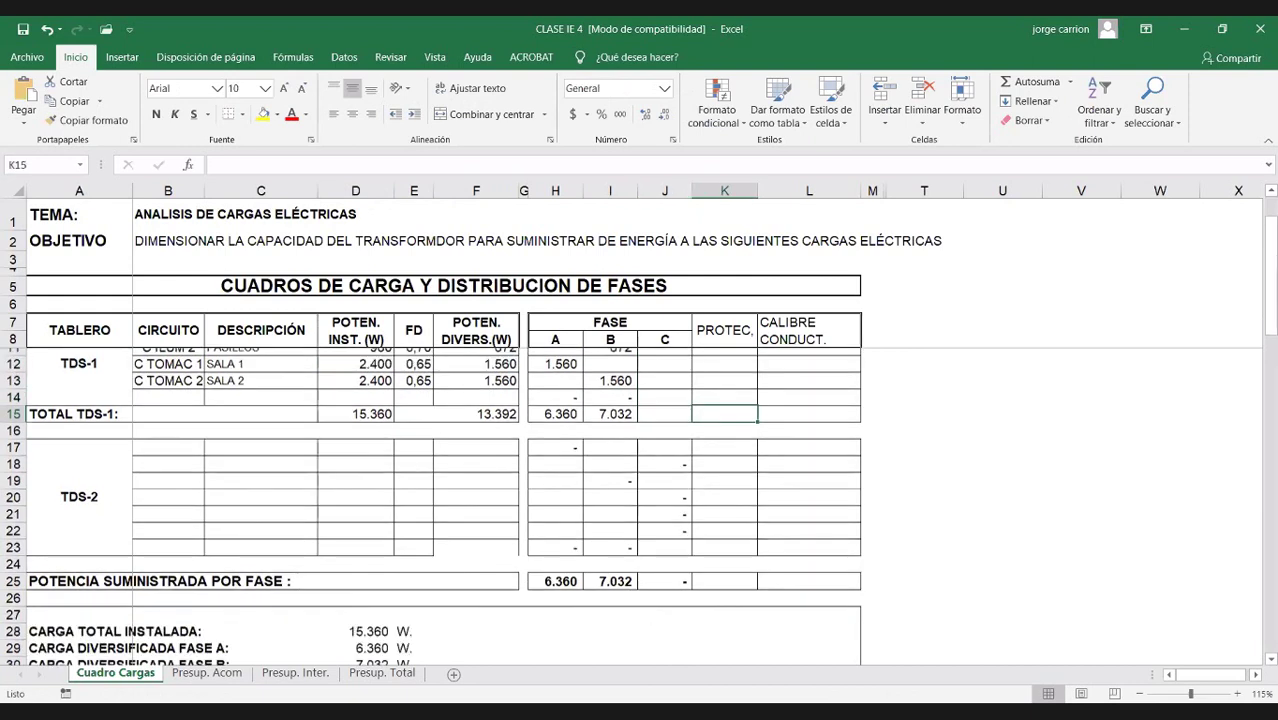
pyautogui.scroll(1, 332, 499)
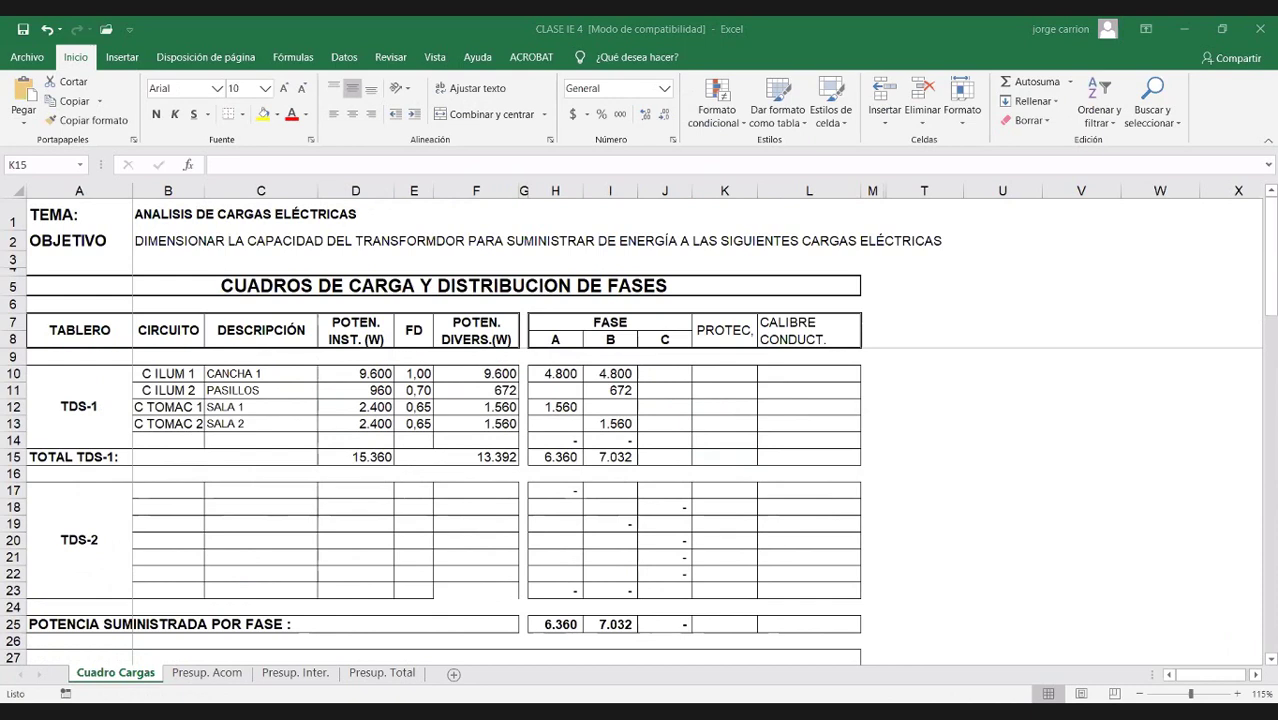
# Step: Copy the C TOMAC 2 circuit data from B13:F13 into row 14 of board TDS-1
pyautogui.moveTo(153, 427); pyautogui.dragTo(508, 424)
pyautogui.hotkey('ctrl', 'c')
pyautogui.click(166, 438)
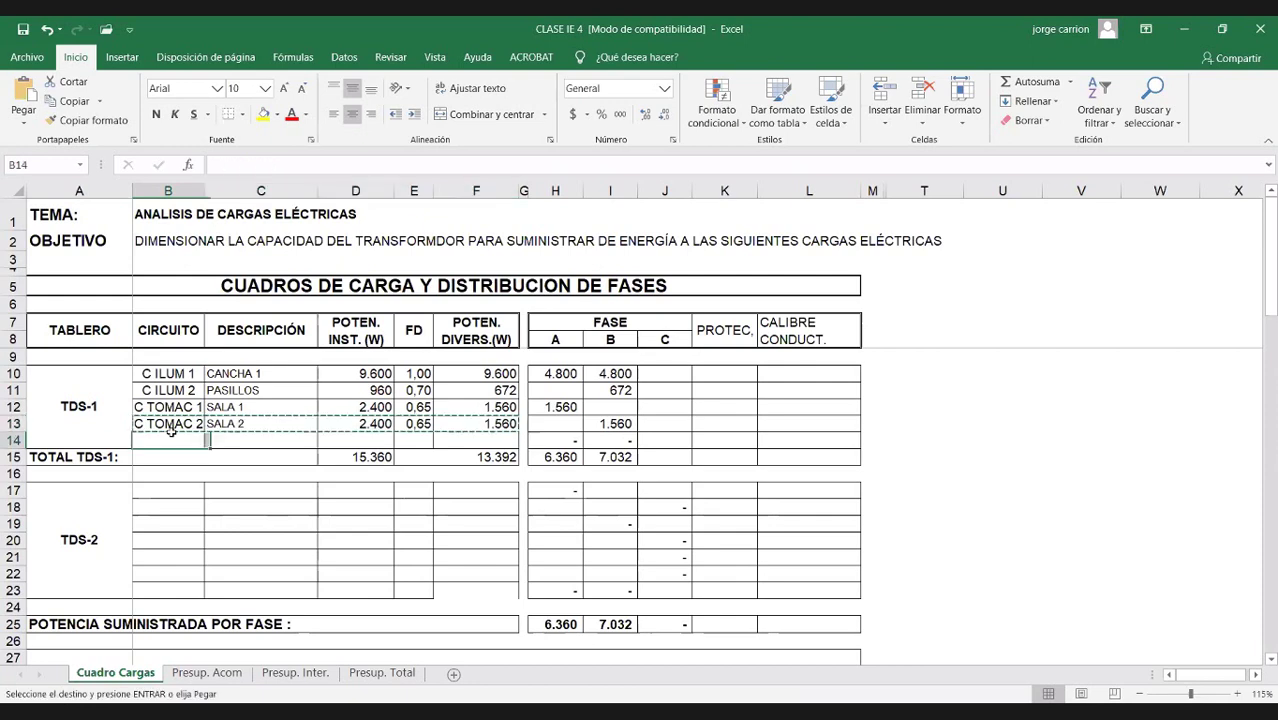
pyautogui.press('Return')
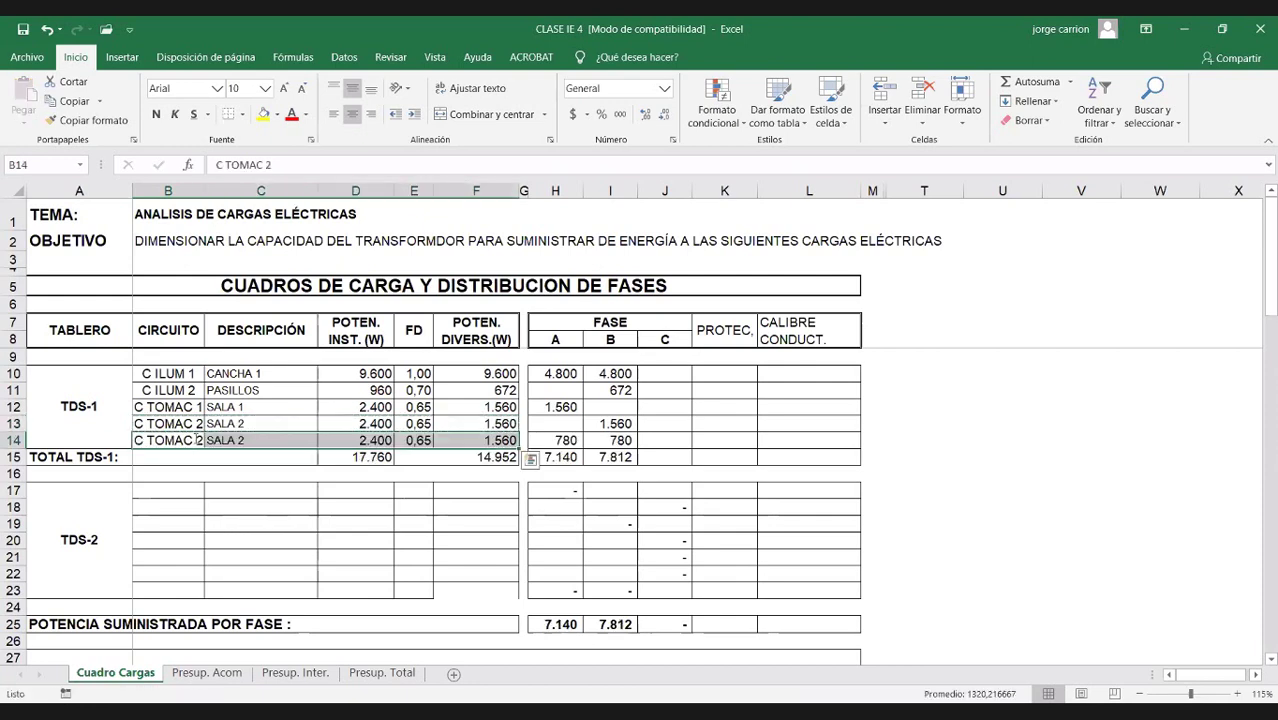
# Step: Rename the copied circuit in B14 as C TOMAC 3 and its description in C14 as SALA 3
pyautogui.doubleClick(192, 437)
pyautogui.press('BackSpace')
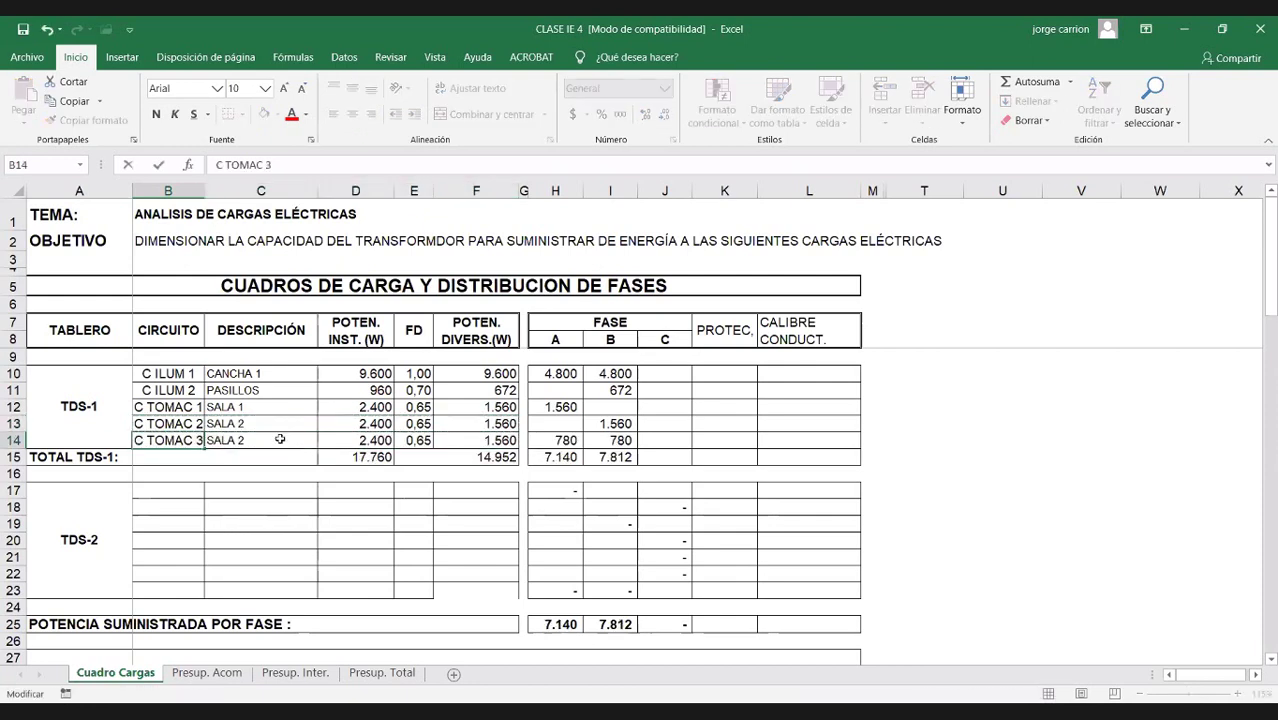
pyautogui.write('3')
pyautogui.doubleClick(257, 440)
pyautogui.press('BackSpace')
pyautogui.write('3')
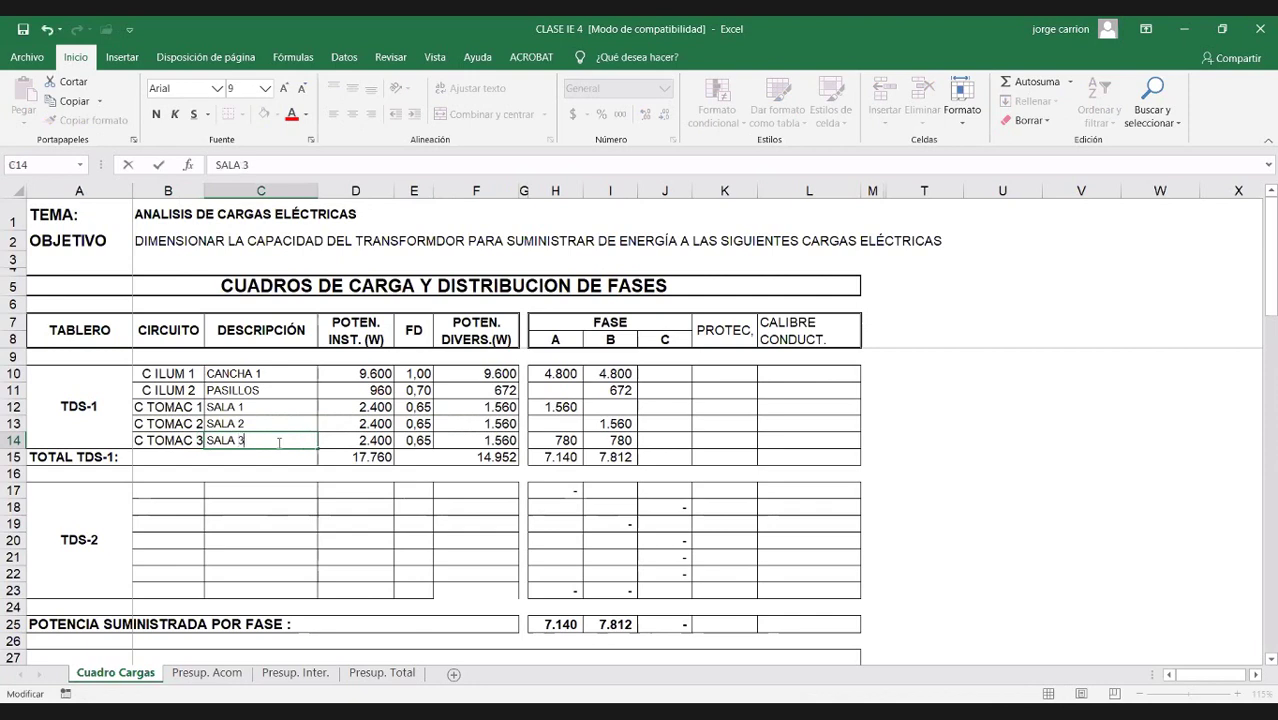
pyautogui.click(370, 440)
# Step: Delete the existing phase B and phase A formulas of C TOMAC 3 in I14 and H14
pyautogui.click(608, 440)
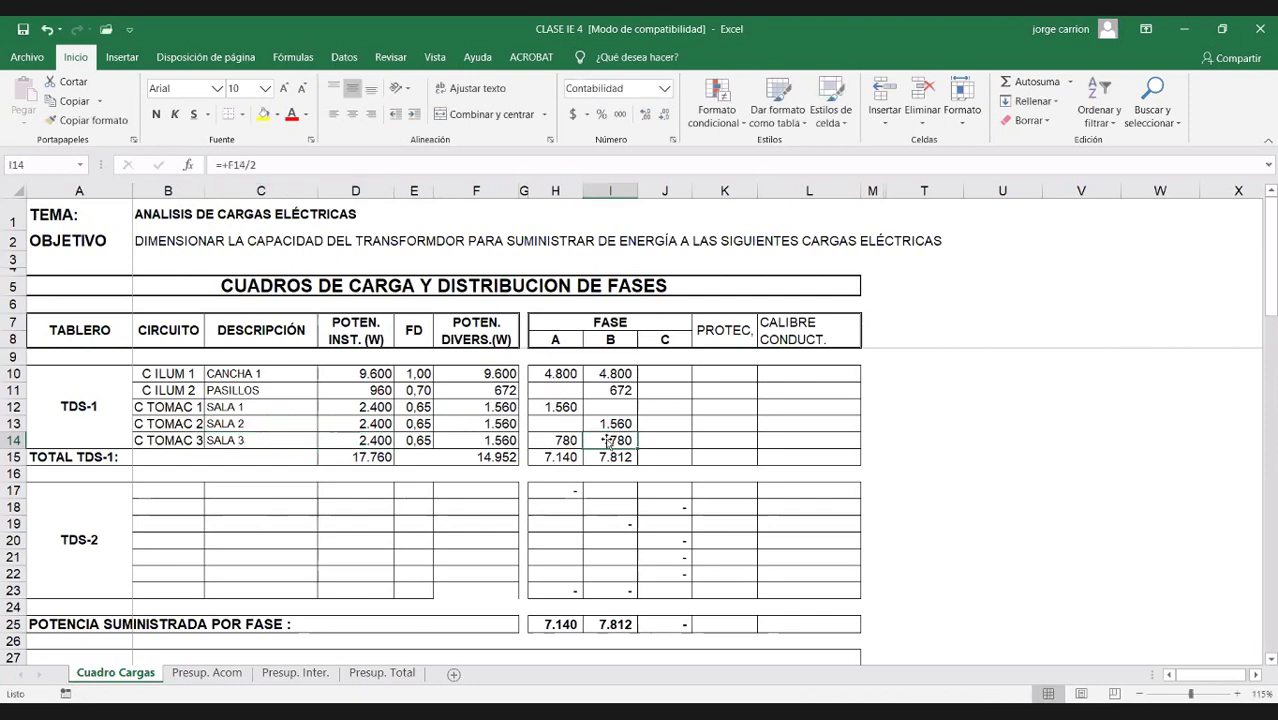
pyautogui.doubleClick(609, 440)
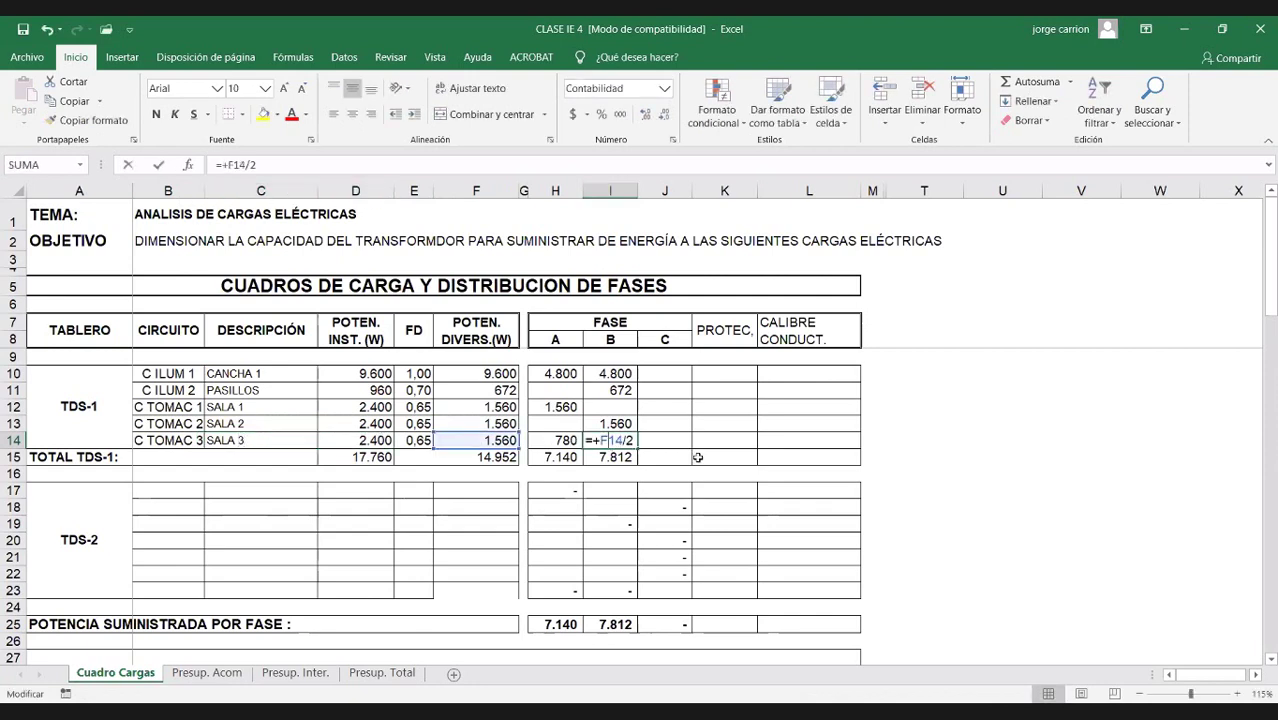
pyautogui.press('Escape')
pyautogui.press('Delete')
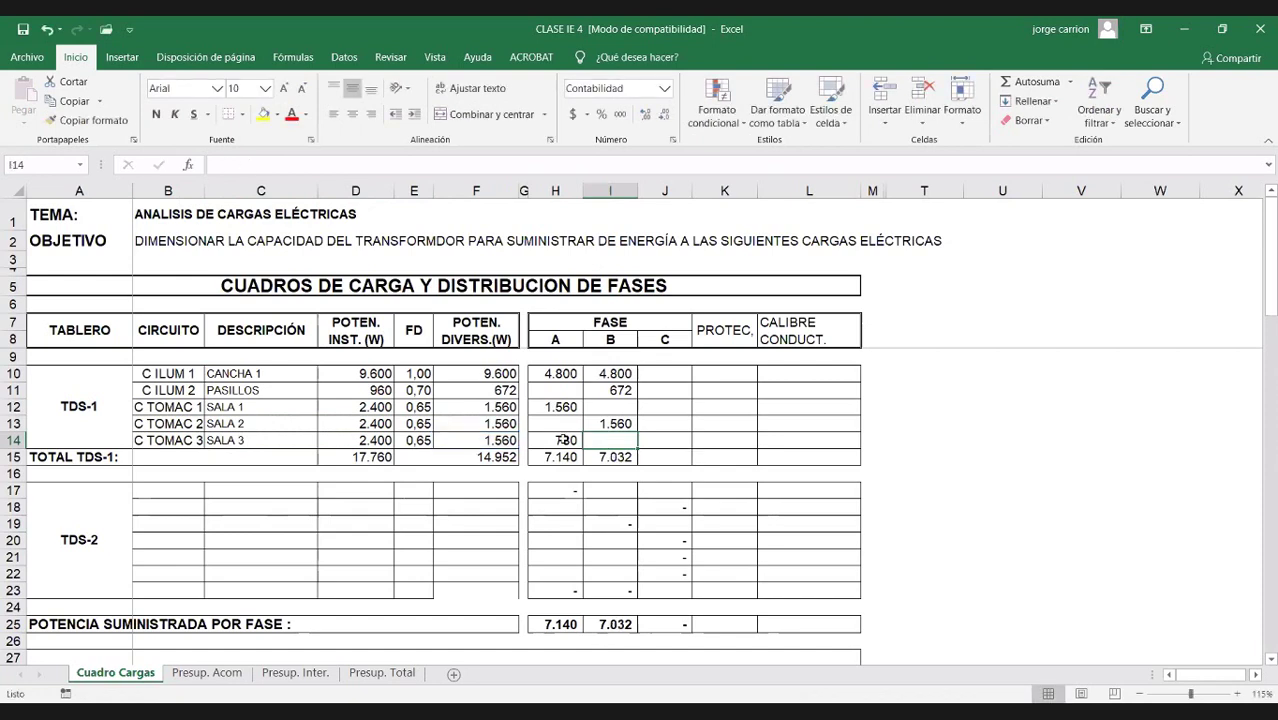
pyautogui.click(563, 440)
pyautogui.press('Delete')
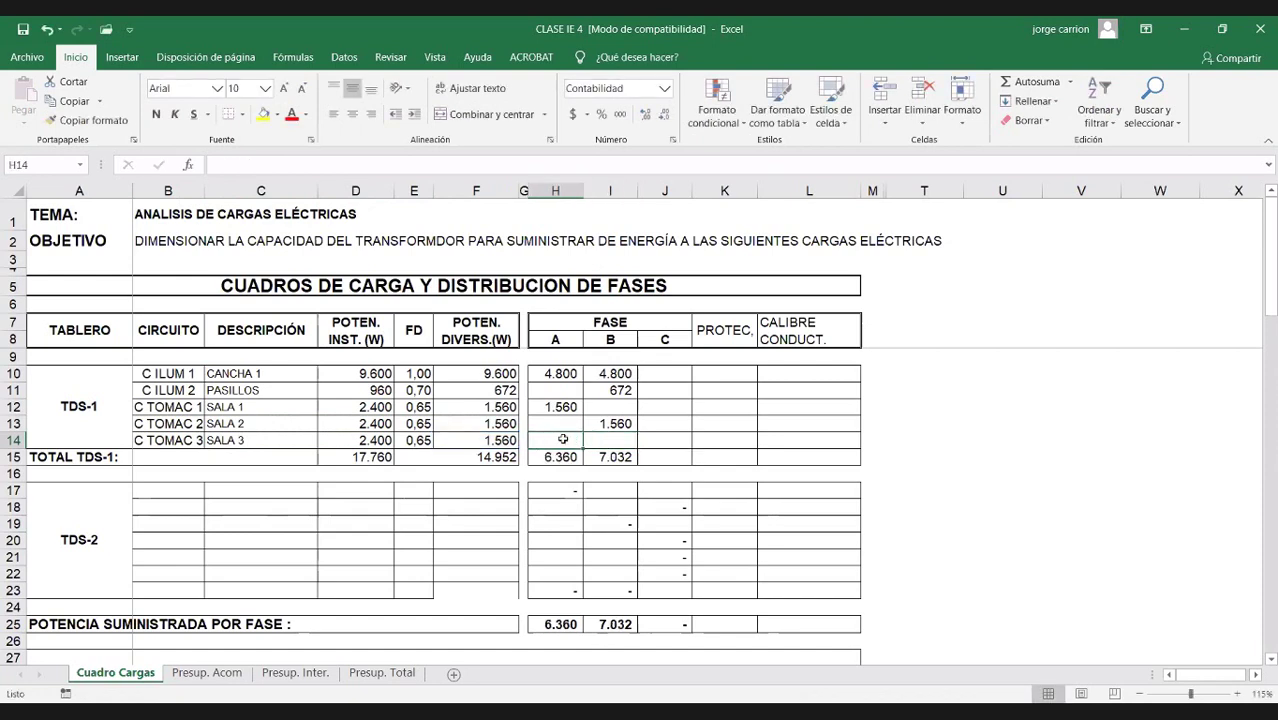
# Step: Assign the full C TOMAC 3 load to phase A by entering +F14 in H14
pyautogui.click(628, 440)
pyautogui.click(548, 441)
pyautogui.write('+')
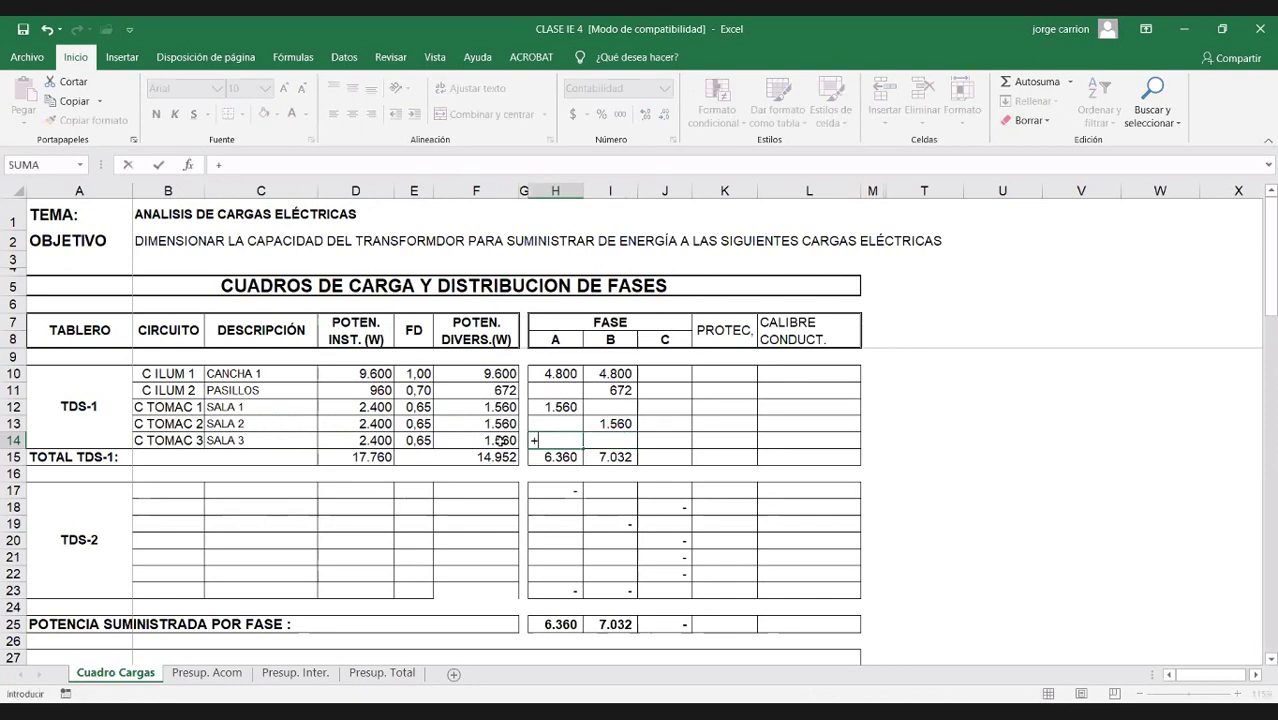
pyautogui.click(500, 441)
pyautogui.press('Return')
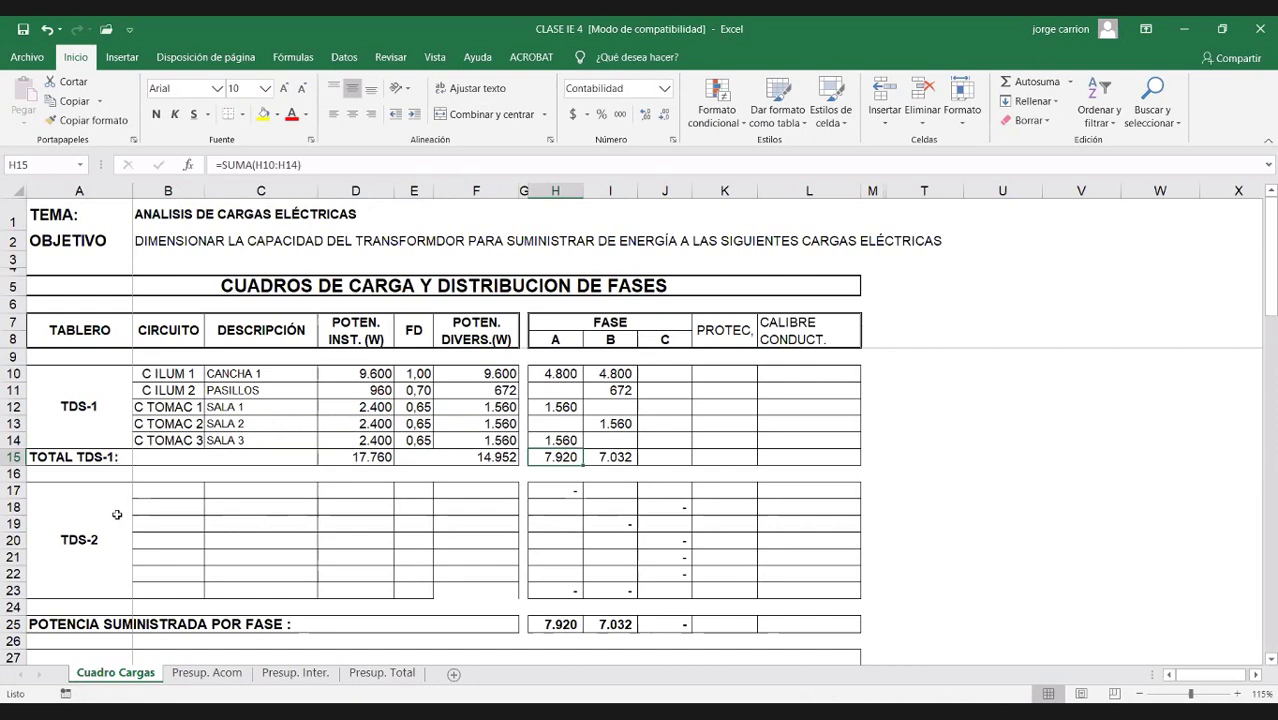
# Step: Enter circuit C ESP 1 in B17 with the description CALENTADOR DE AGUA in C17, and widen column C to fit the text
pyautogui.scroll(-1, 151, 525)
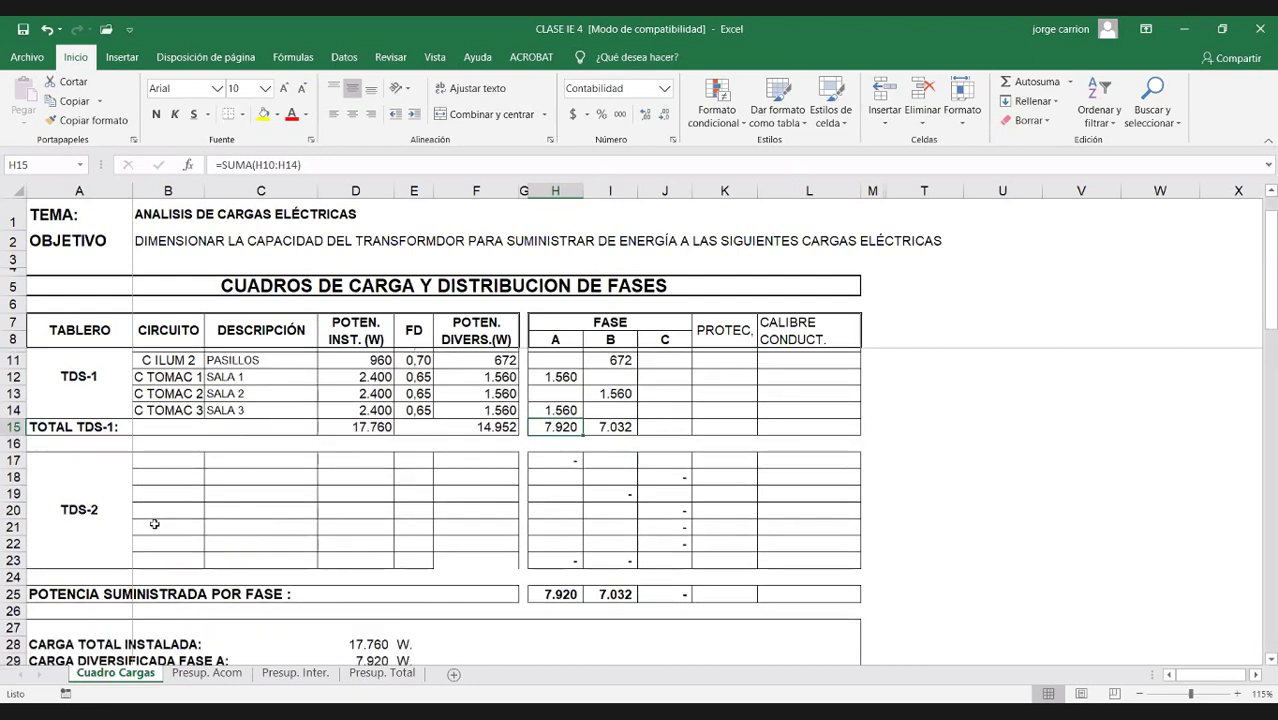
pyautogui.scroll(1, 154, 524)
pyautogui.click(154, 491)
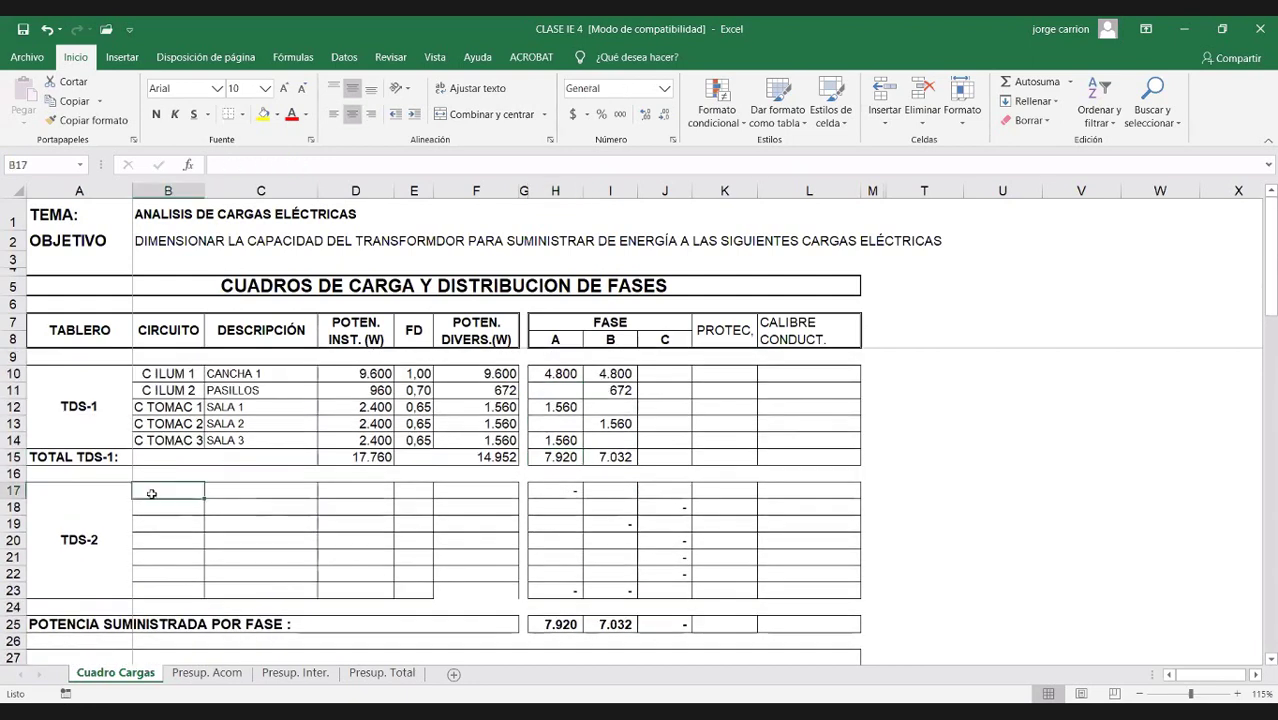
pyautogui.write('C ESP 1')
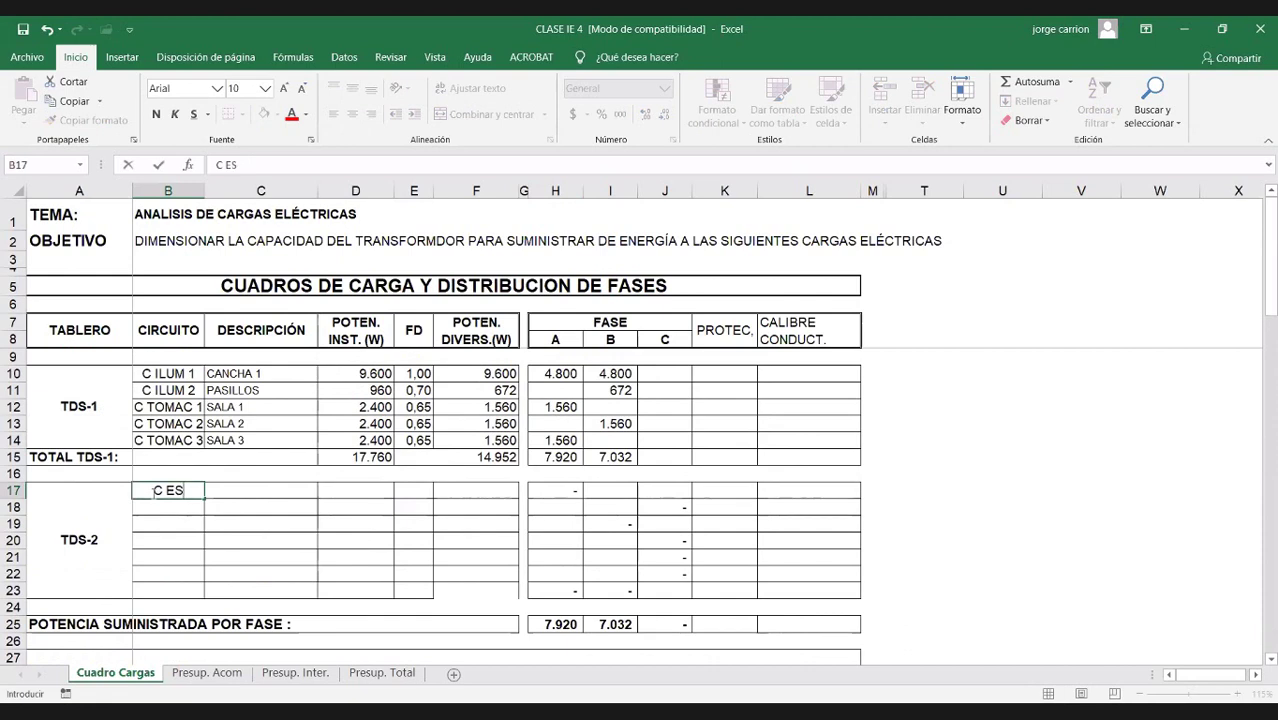
pyautogui.click(259, 491)
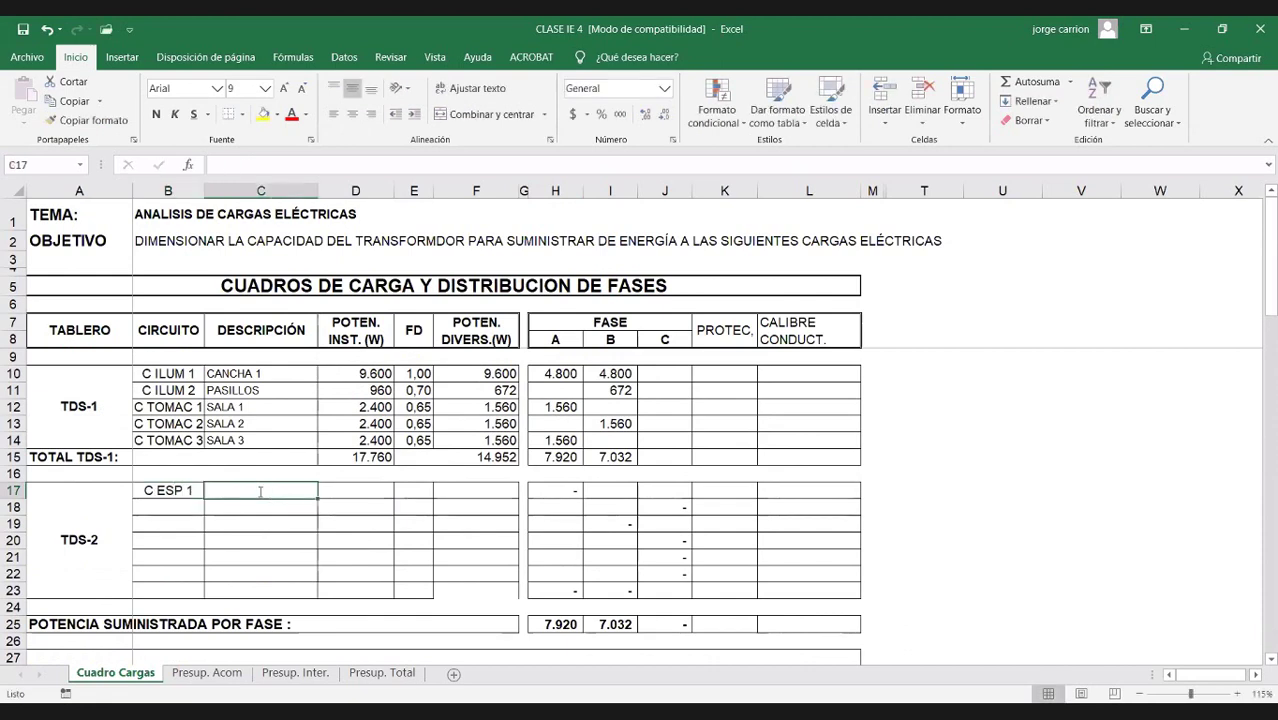
pyautogui.write('CALENTADOR')
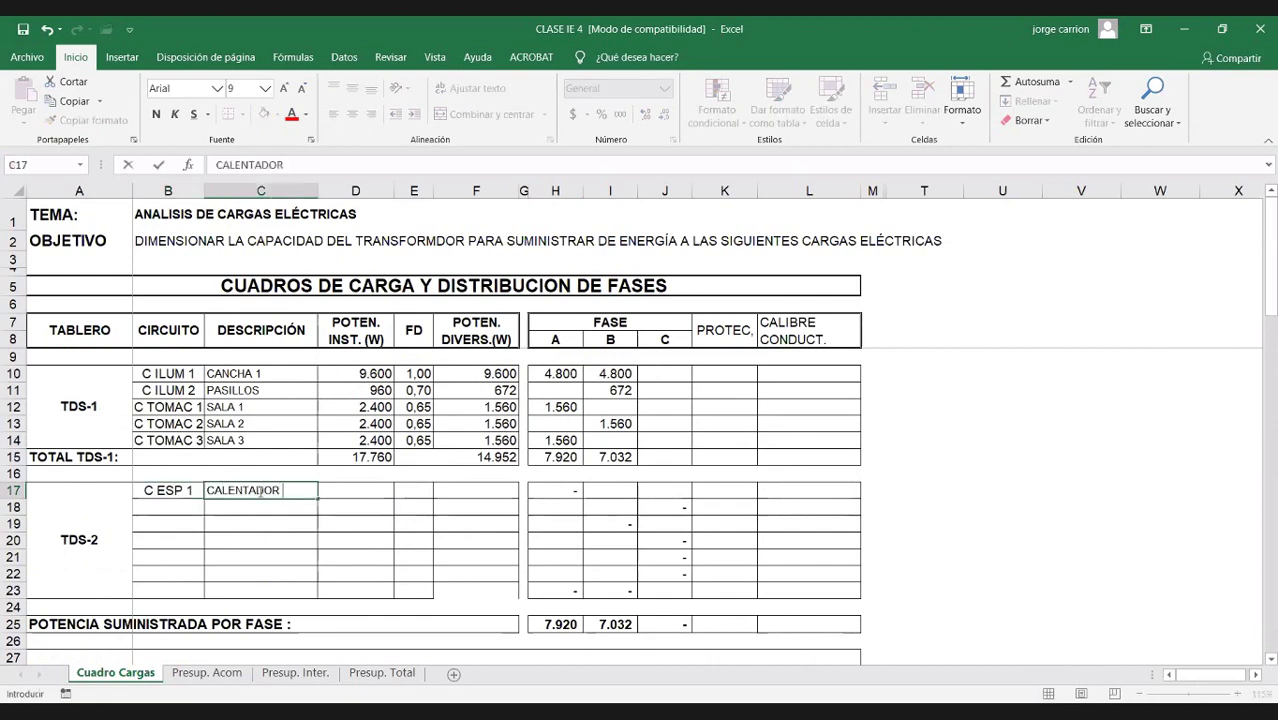
pyautogui.write(' DE AGUA')
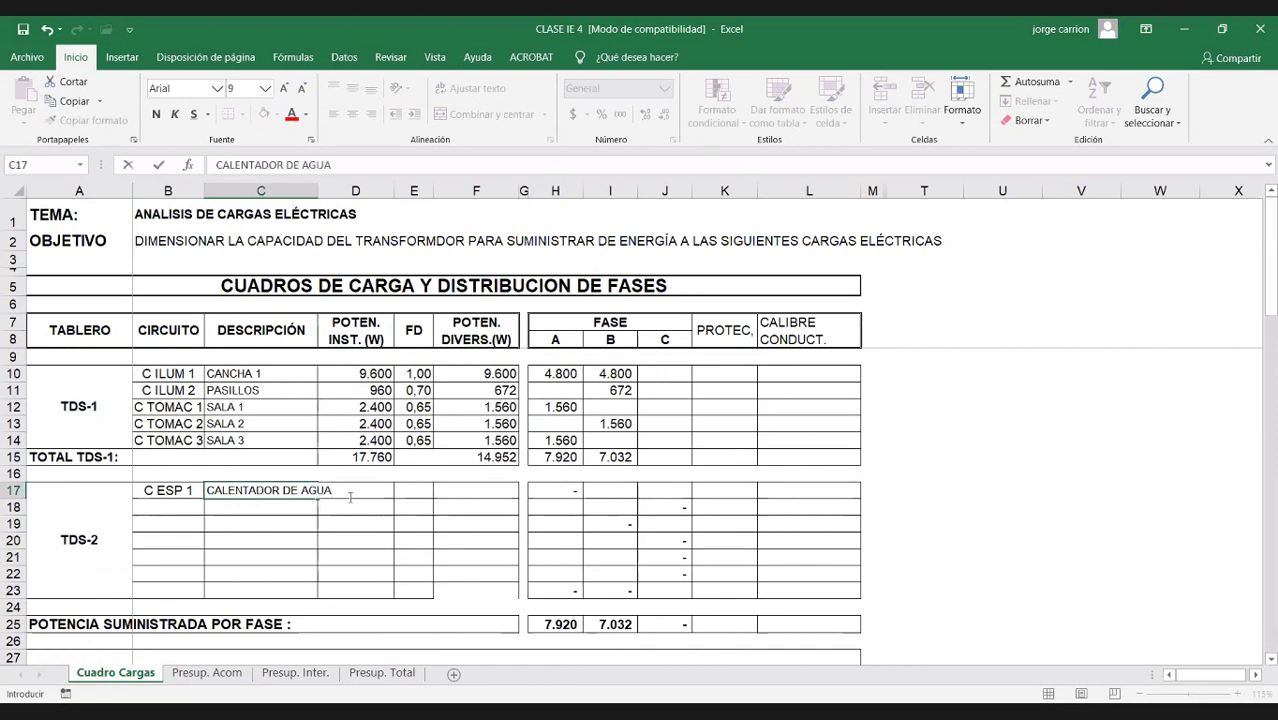
pyautogui.press('Return')
pyautogui.click(290, 492)
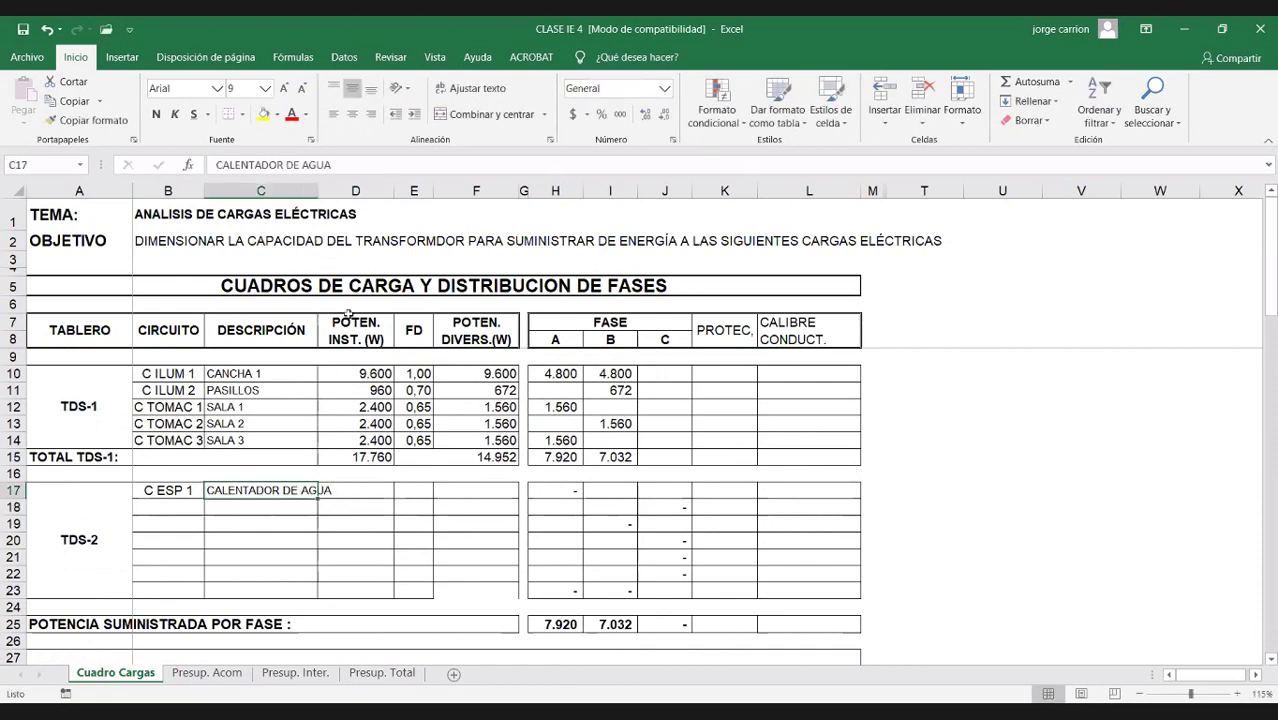
# Step: Set the installed power of C ESP 1 in D17 to 20000 and its FD in E17 to 0,7
pyautogui.click(370, 491)
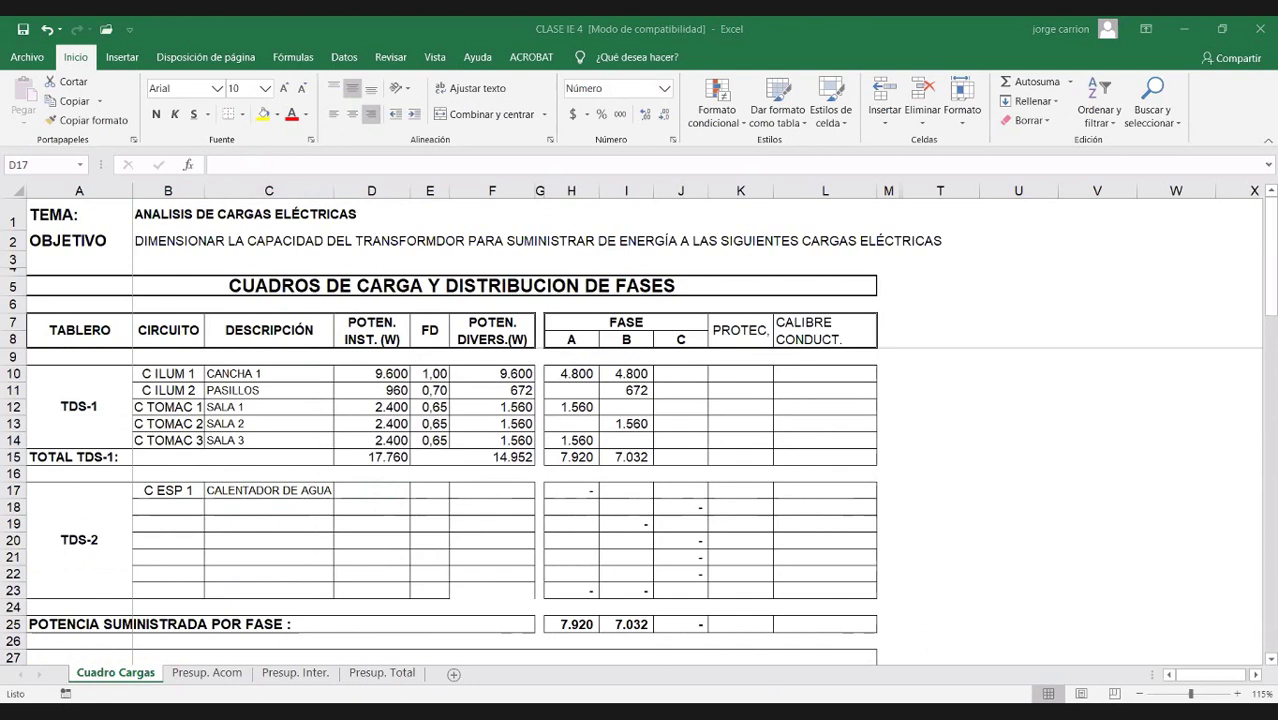
pyautogui.click(371, 490)
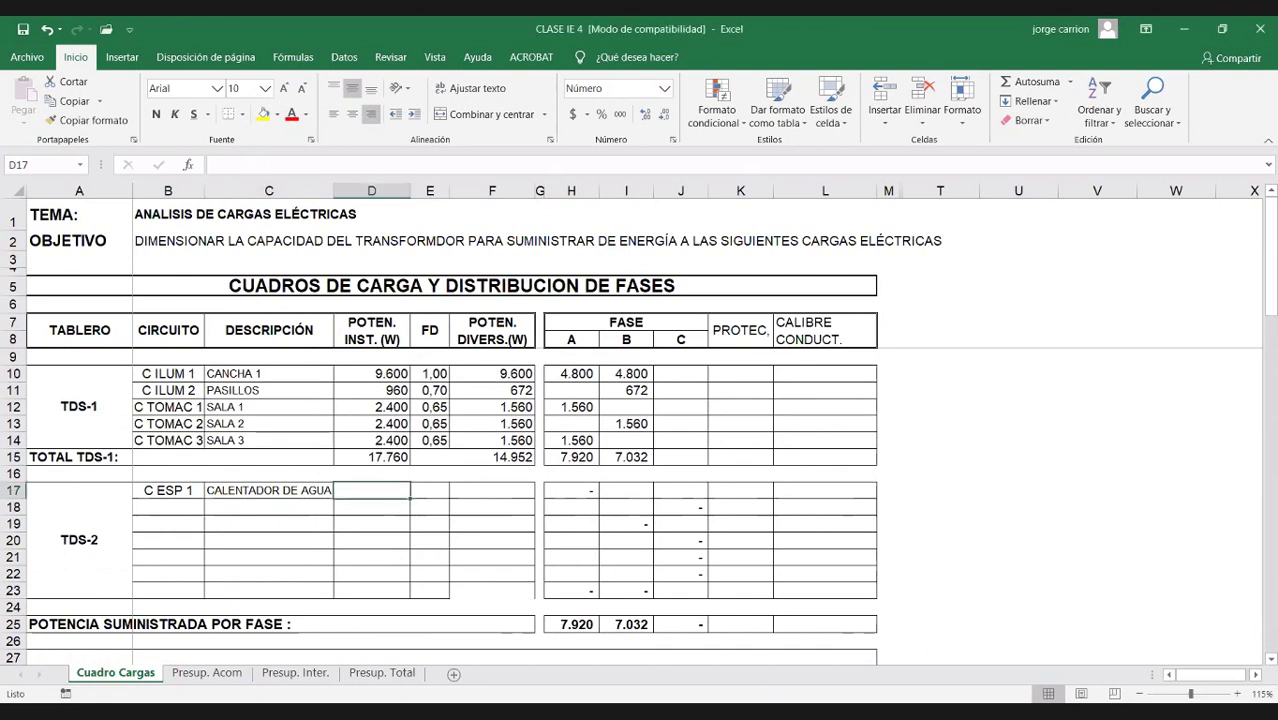
pyautogui.write('20000')
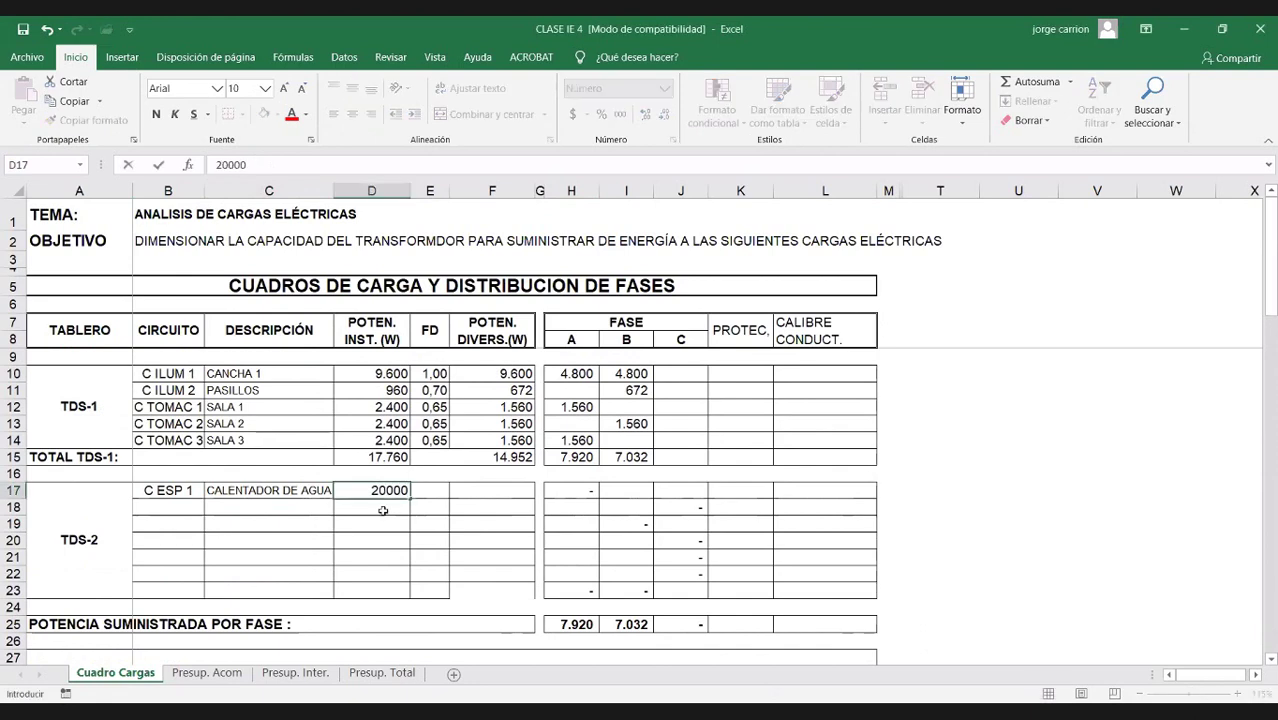
pyautogui.click(436, 490)
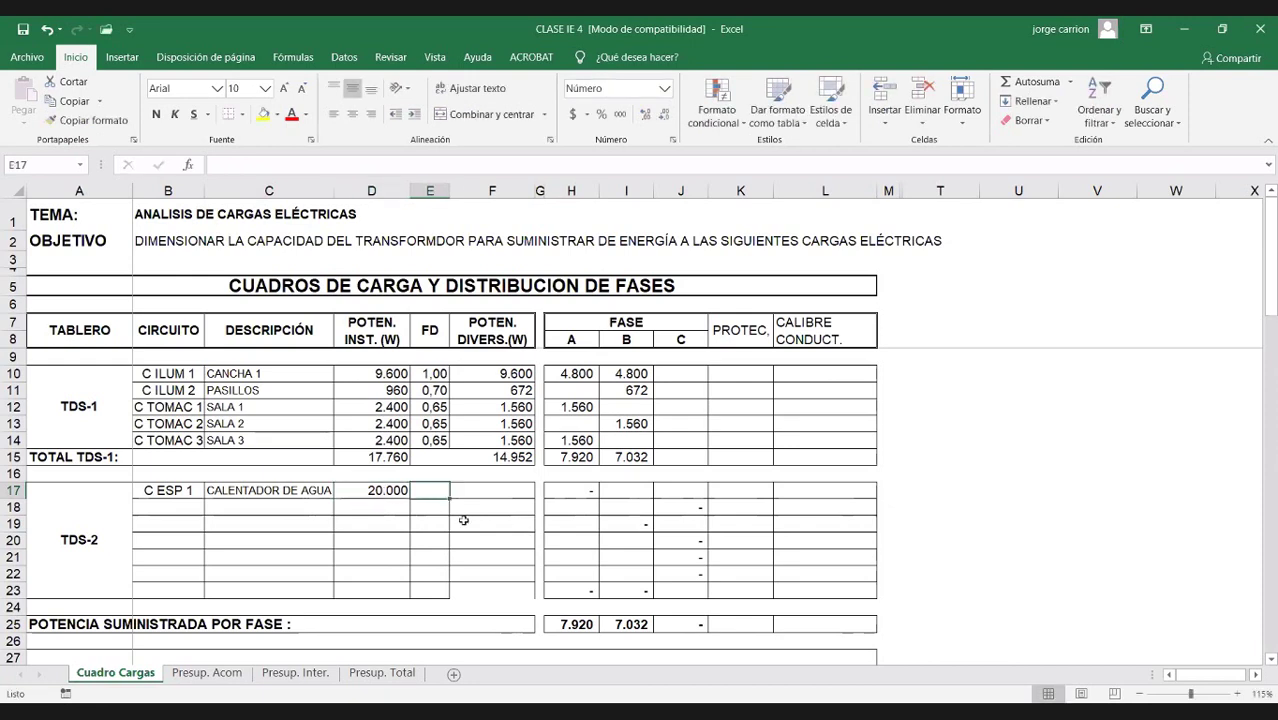
pyautogui.write('0,7')
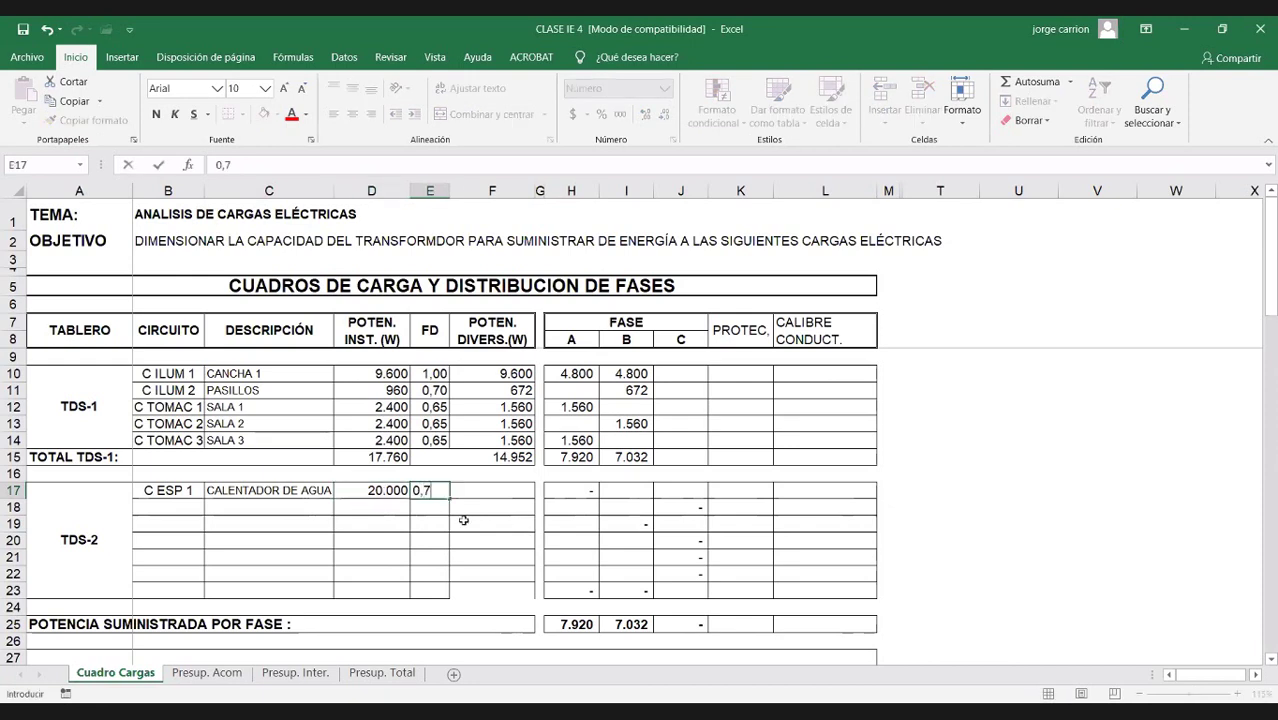
# Step: Calculate the diversified power of C ESP 1 in F17 with the formula +D17*E17
pyautogui.click(509, 490)
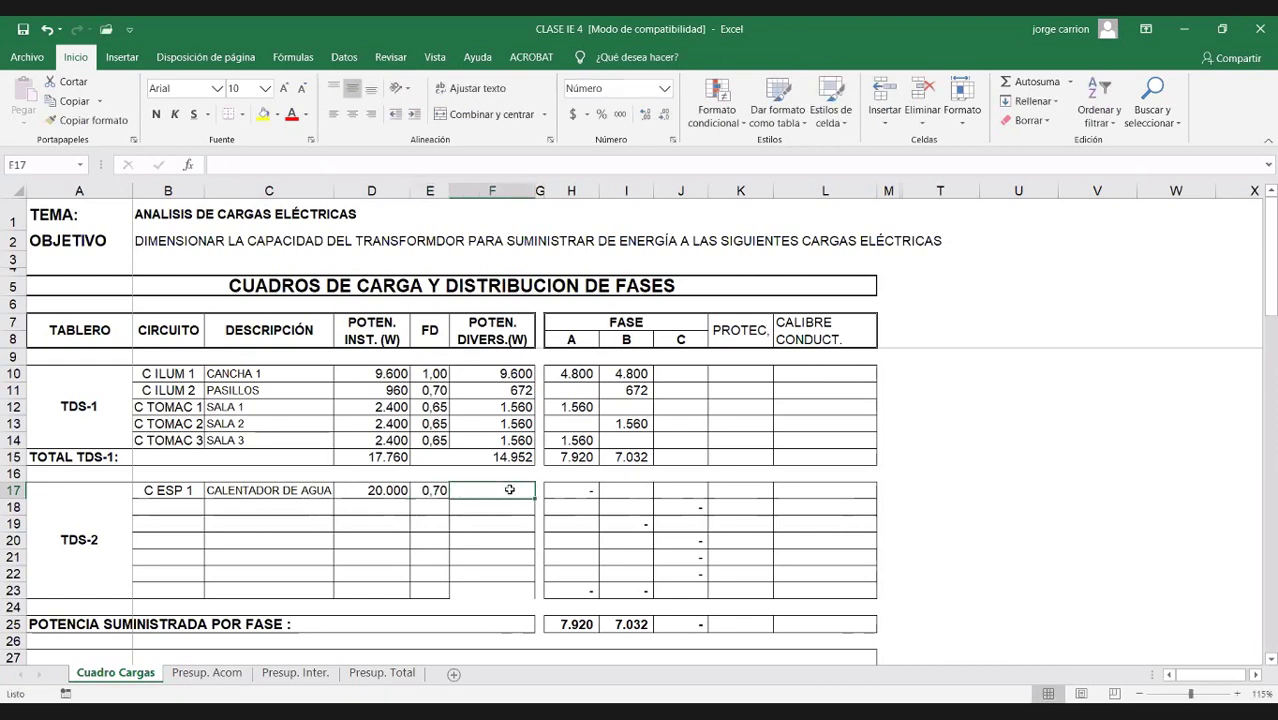
pyautogui.write('+')
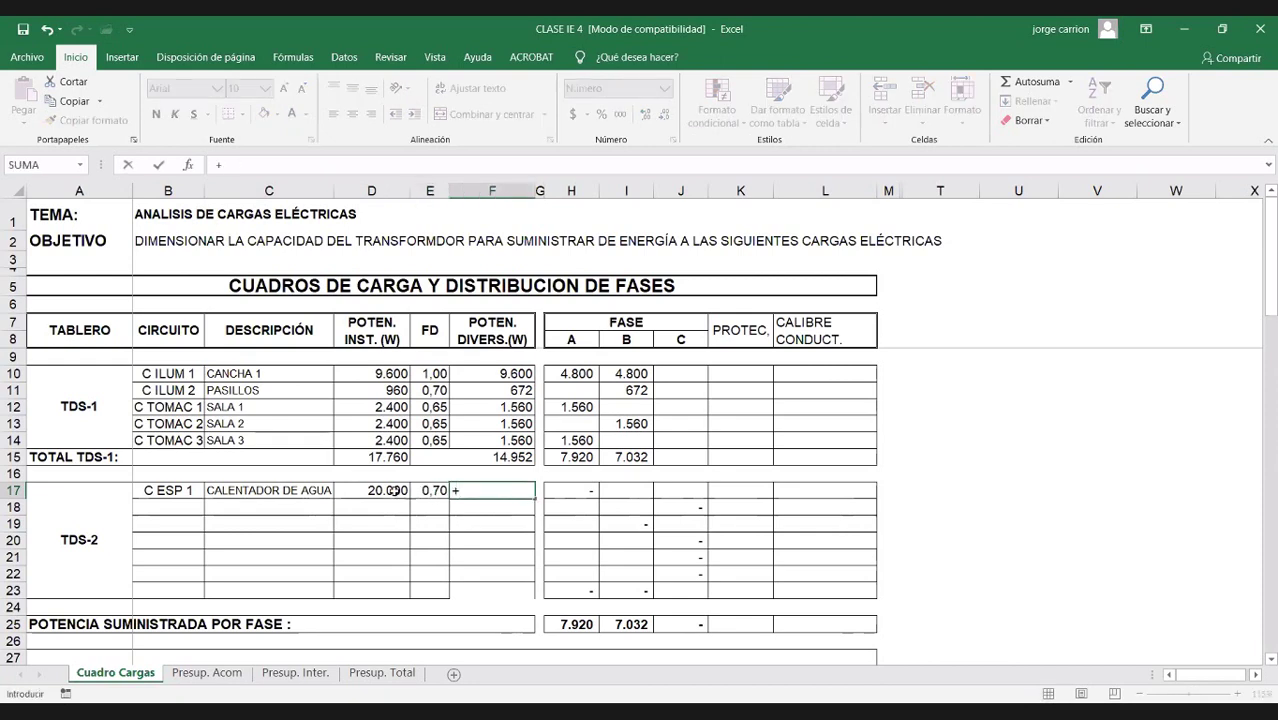
pyautogui.click(395, 490)
pyautogui.write('*')
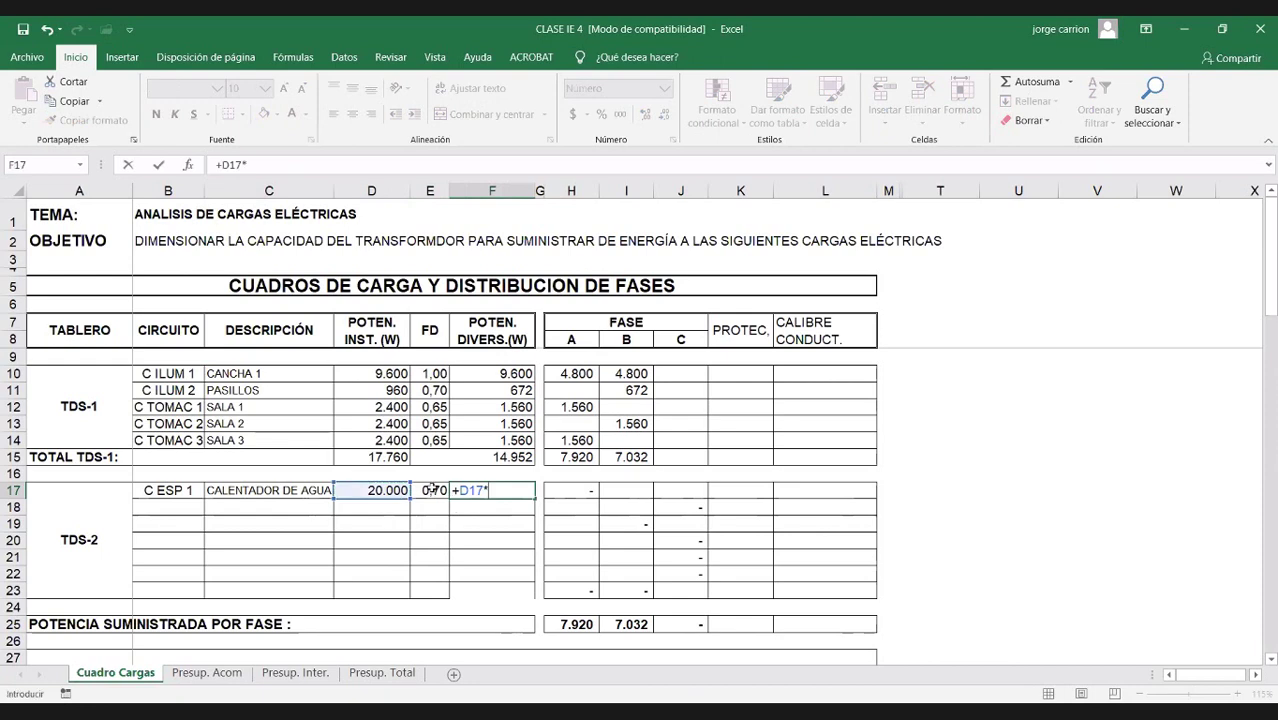
pyautogui.click(430, 490)
pyautogui.press('Return')
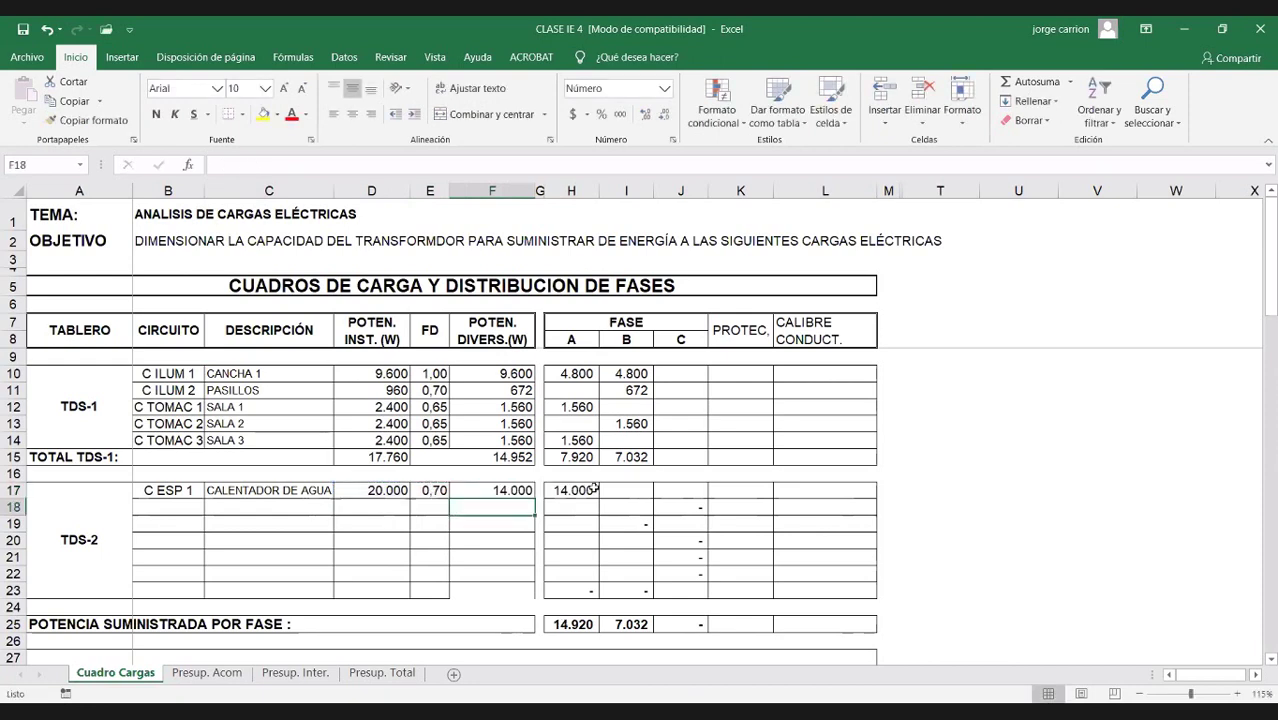
# Step: Split the C ESP 1 load equally between phases A and B with =+F17/2 in H17 and I17
pyautogui.click(575, 492)
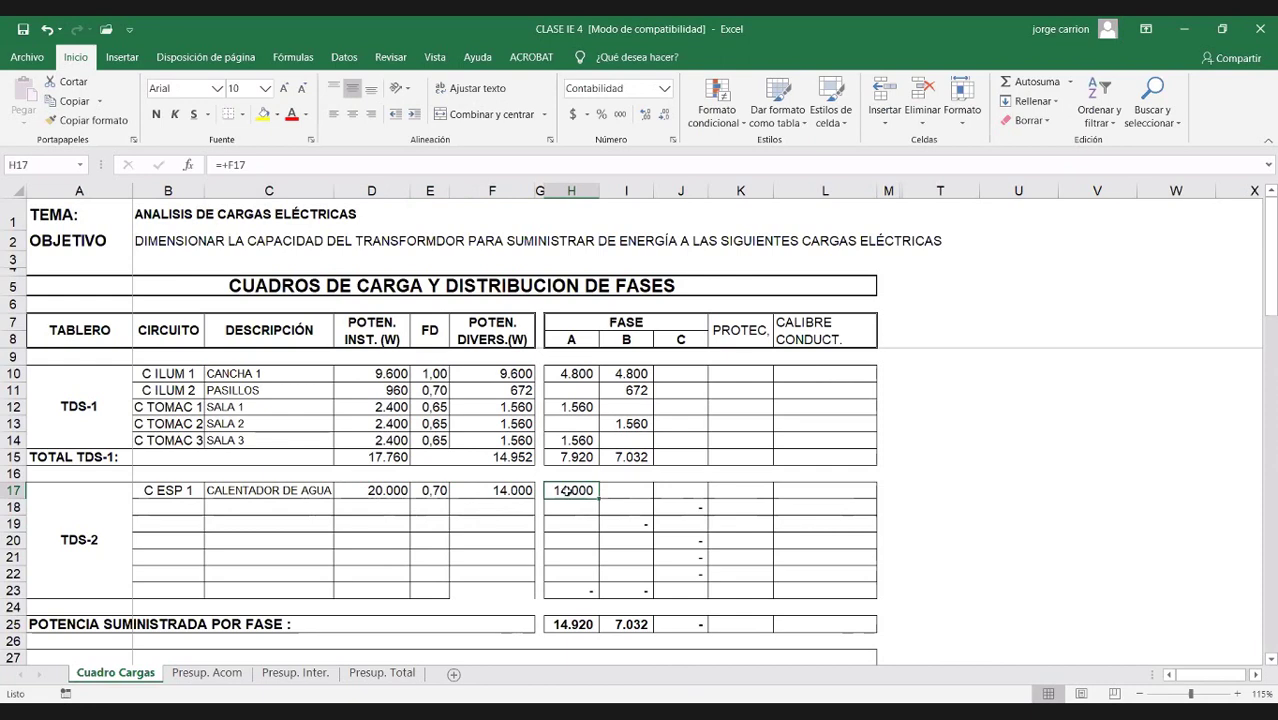
pyautogui.doubleClick(596, 490)
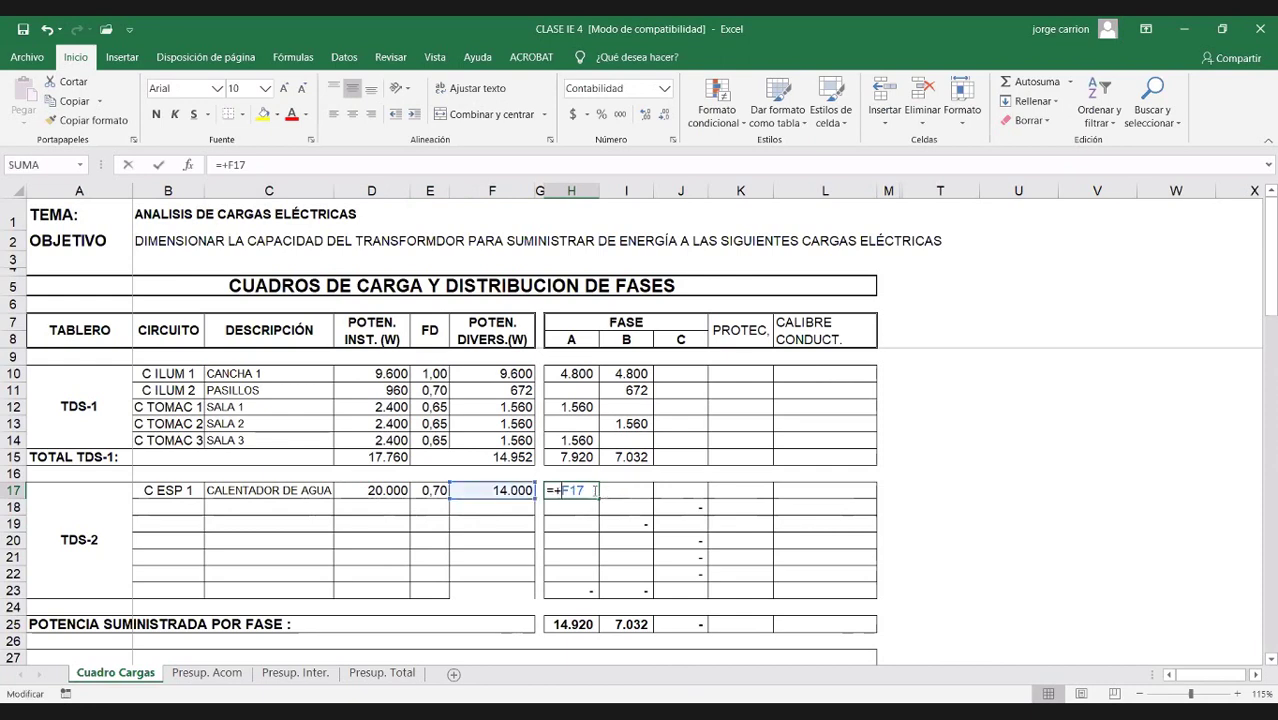
pyautogui.write('/2')
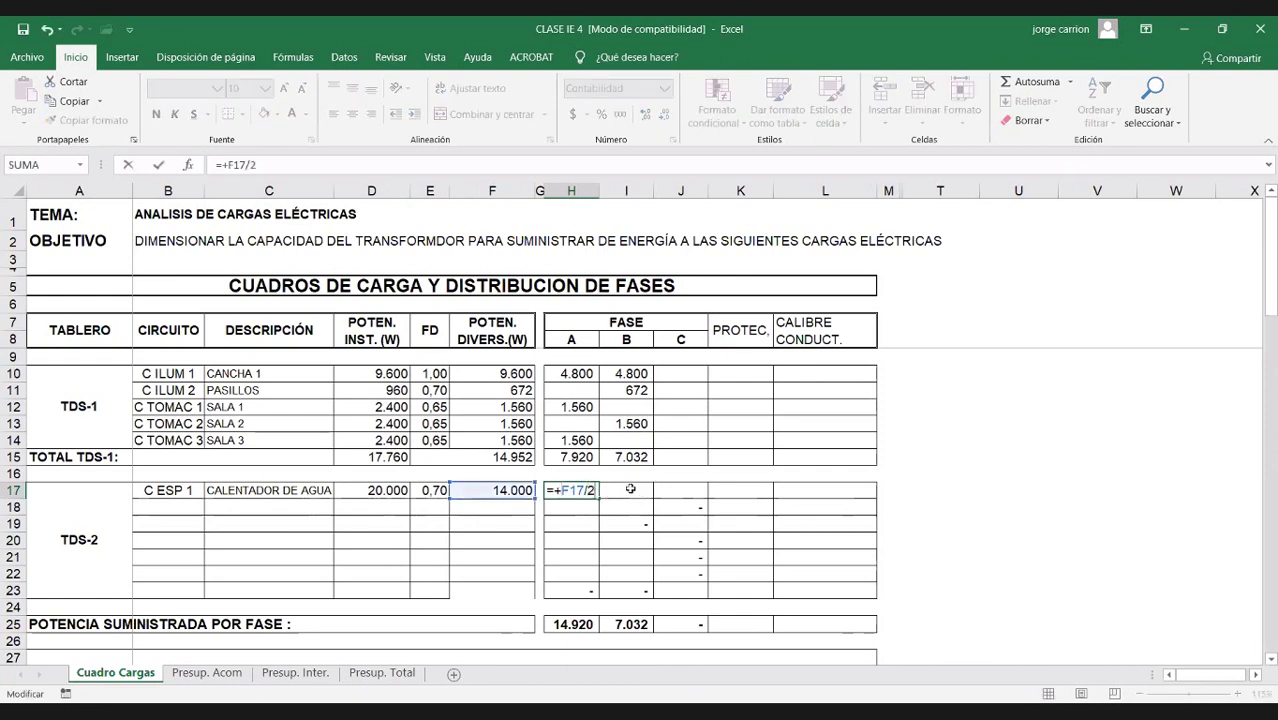
pyautogui.click(625, 487)
pyautogui.write('=')
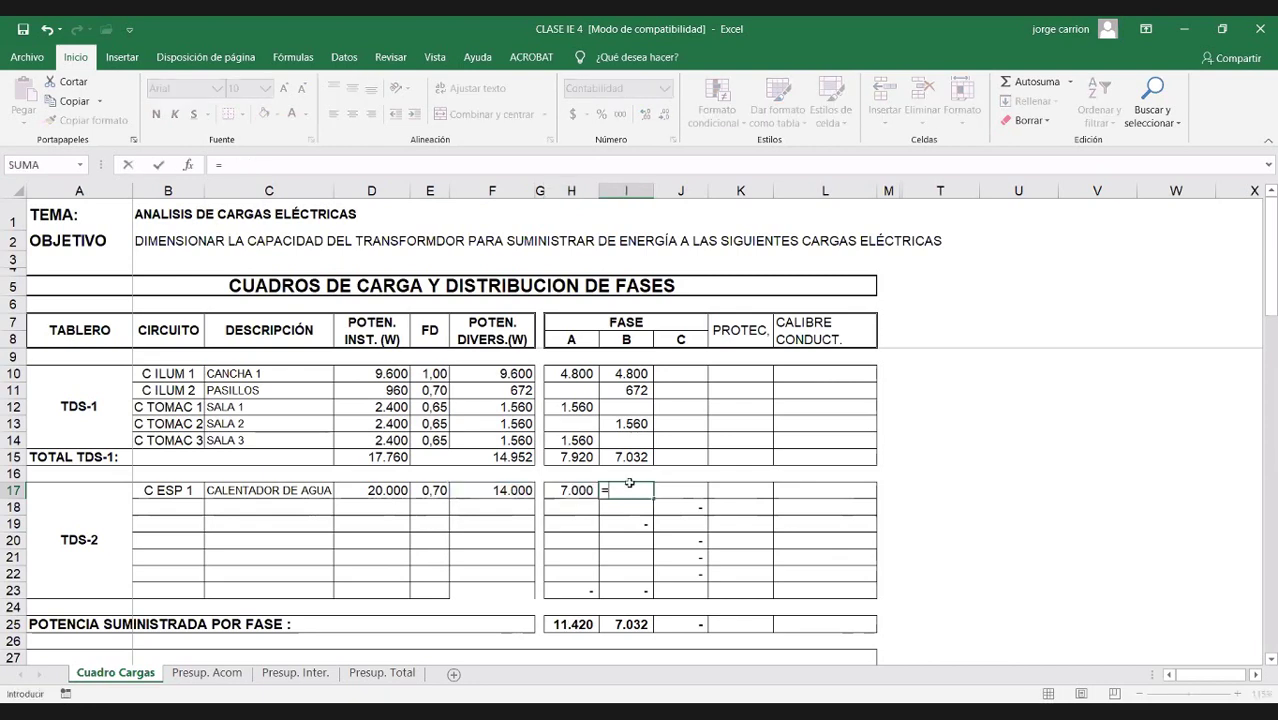
pyautogui.write('+')
pyautogui.click(491, 490)
pyautogui.write('/2')
pyautogui.press('Return')
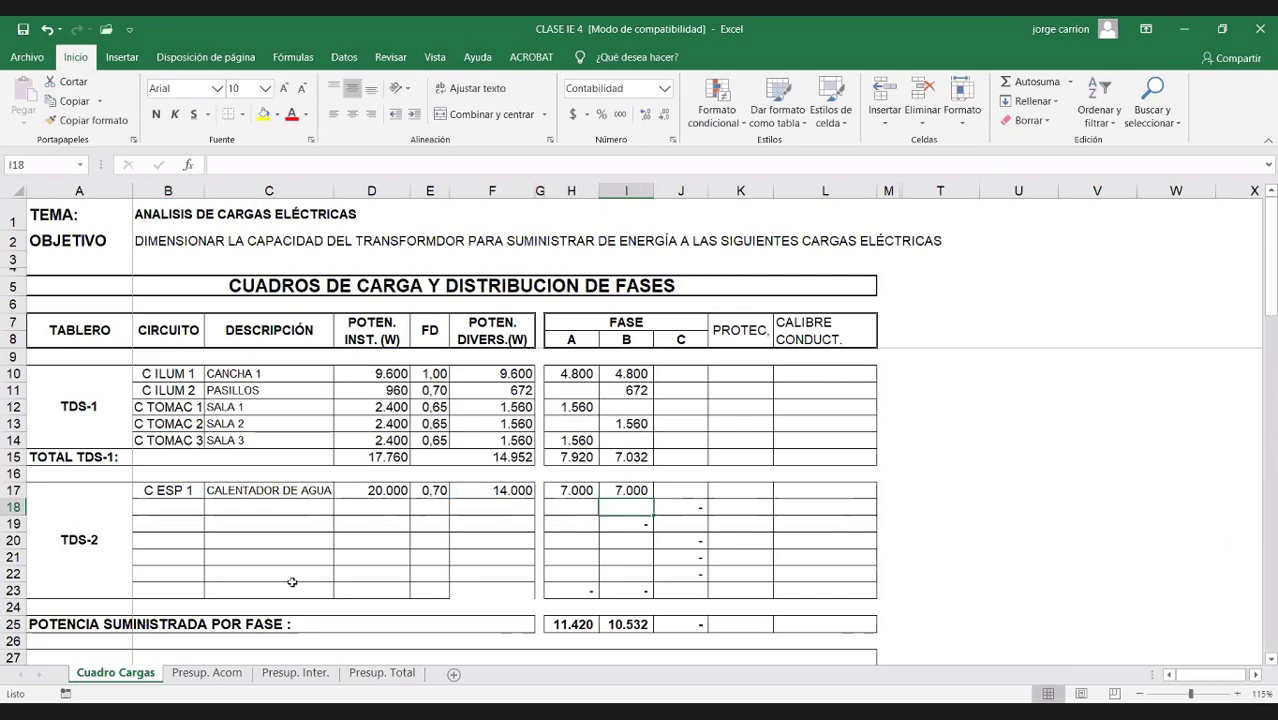
pyautogui.click(170, 512)
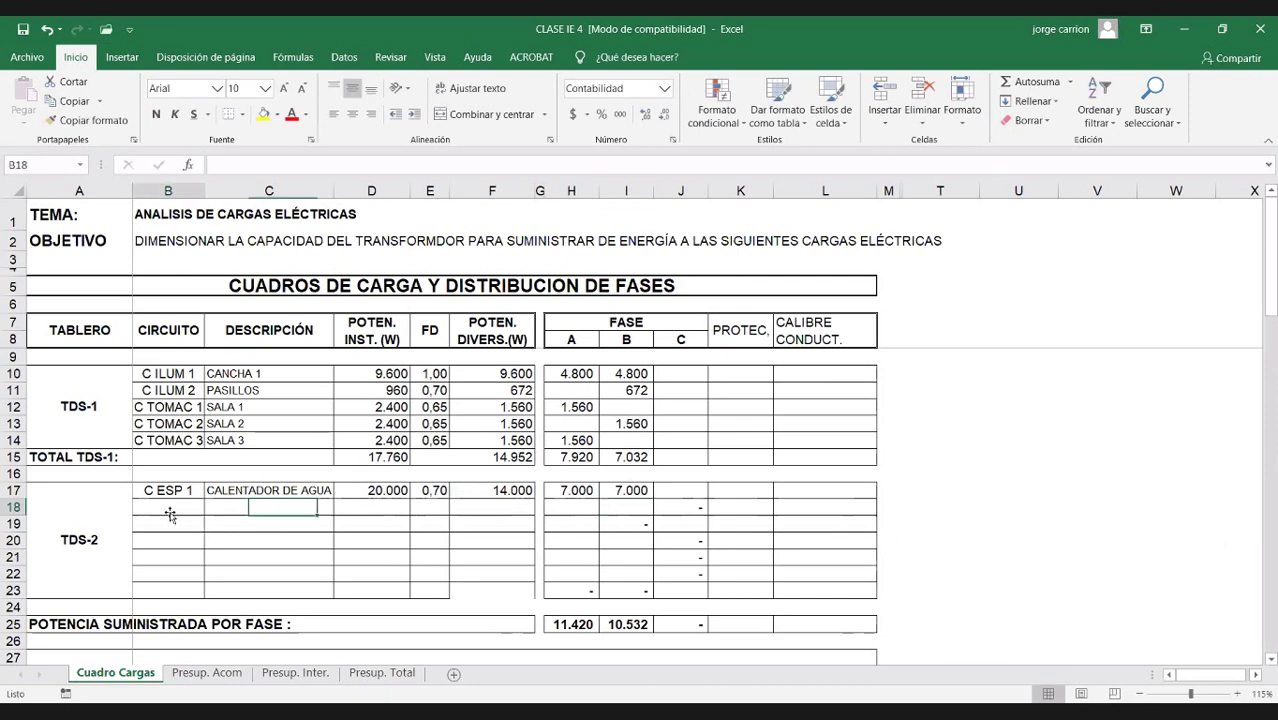
# Step: Enter circuit C ESP 2 in B18 with the description COCINA DE INDUCCIÓN in C18
pyautogui.write('C ')
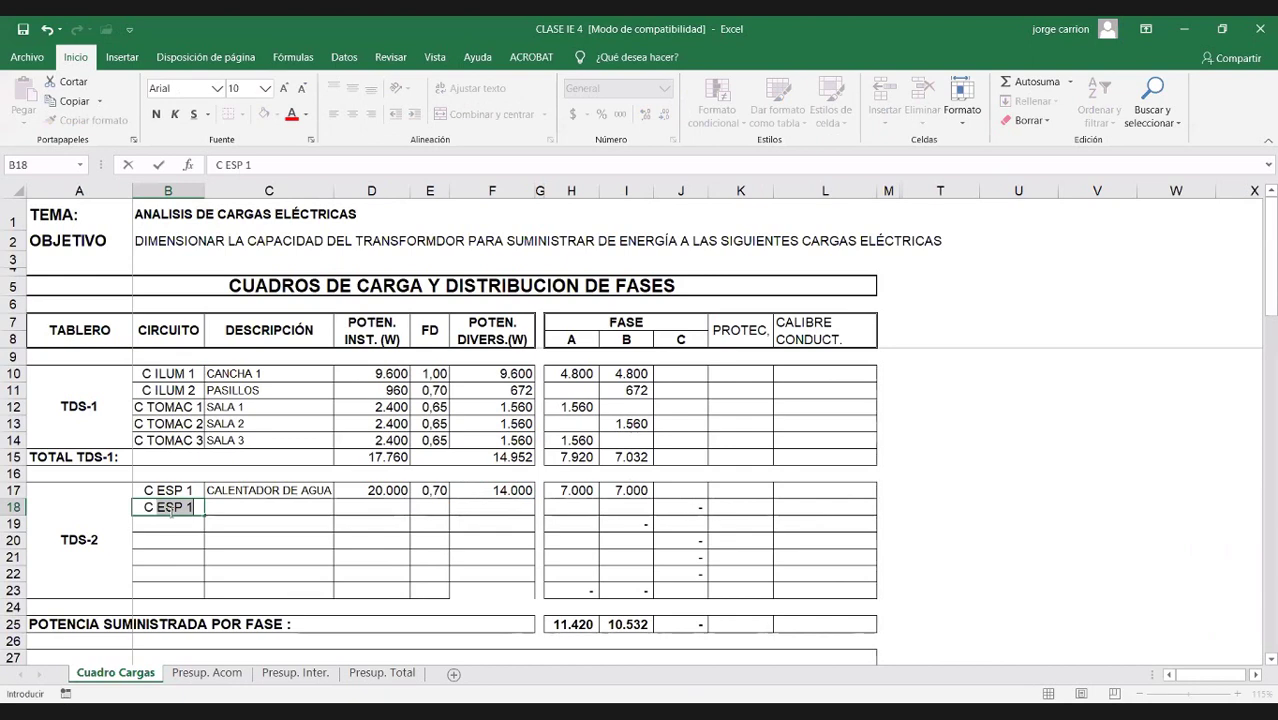
pyautogui.write('ESP 2')
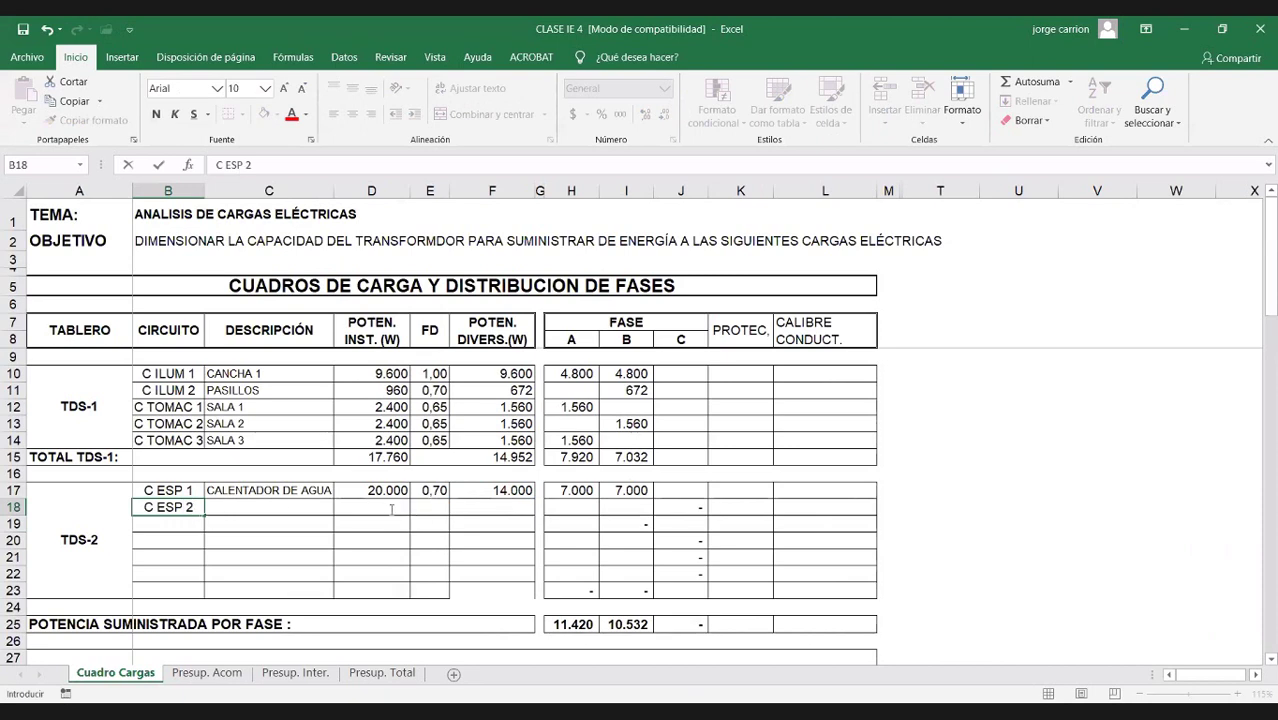
pyautogui.press('Tab')
pyautogui.write('COCINA DE INDUCCIÓN')
# Step: Set the installed power of C ESP 2 in D18 to 4000 and its FD in E18 to 0,8
pyautogui.press('Tab')
pyautogui.write('4000')
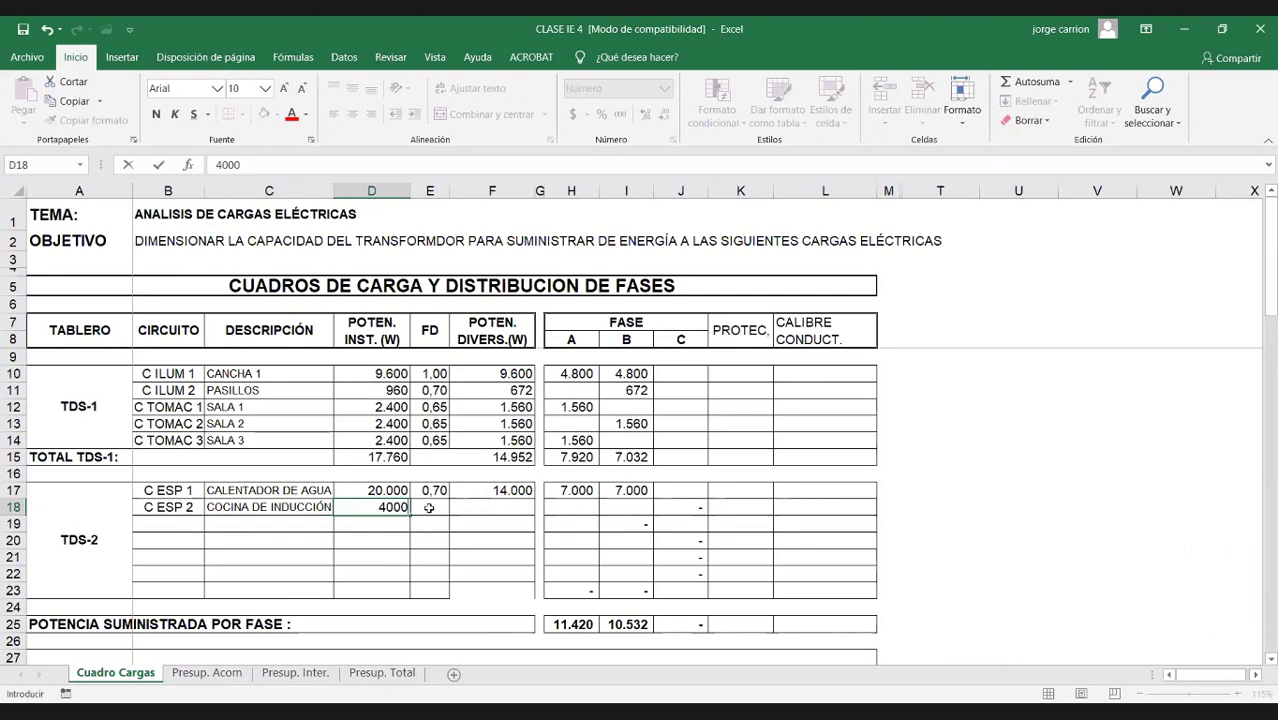
pyautogui.press('Tab')
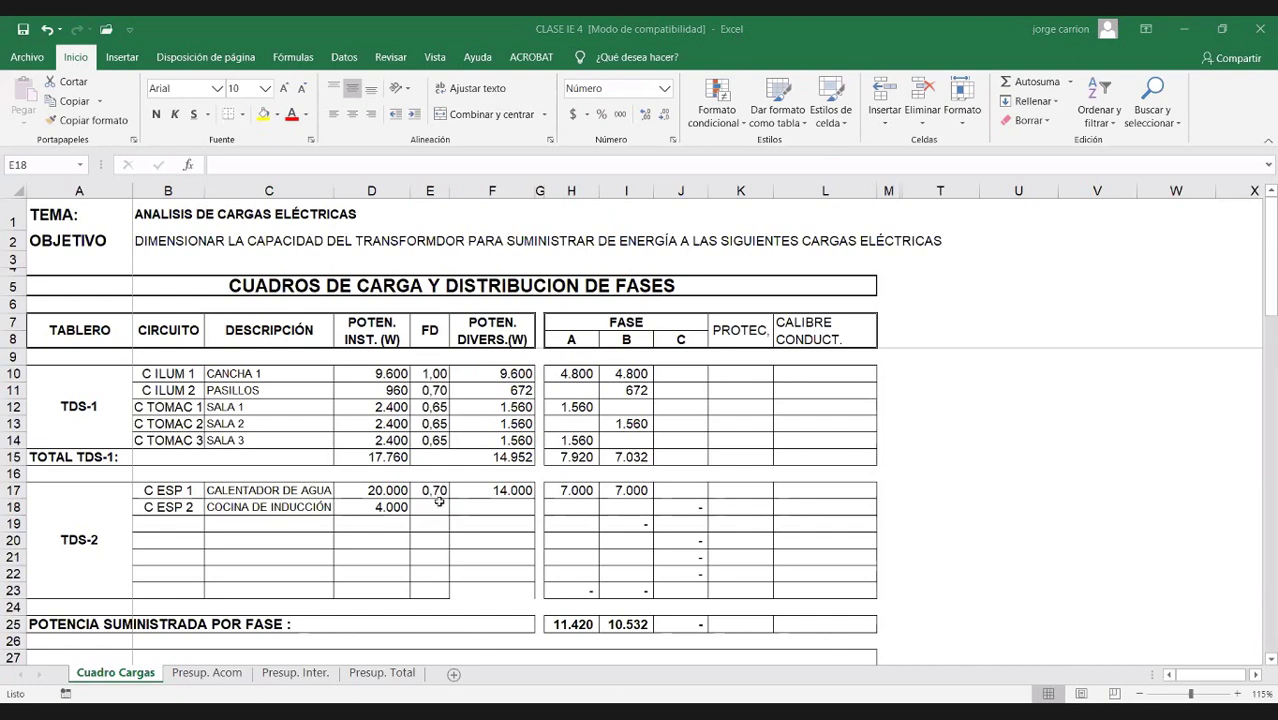
pyautogui.write('0,')
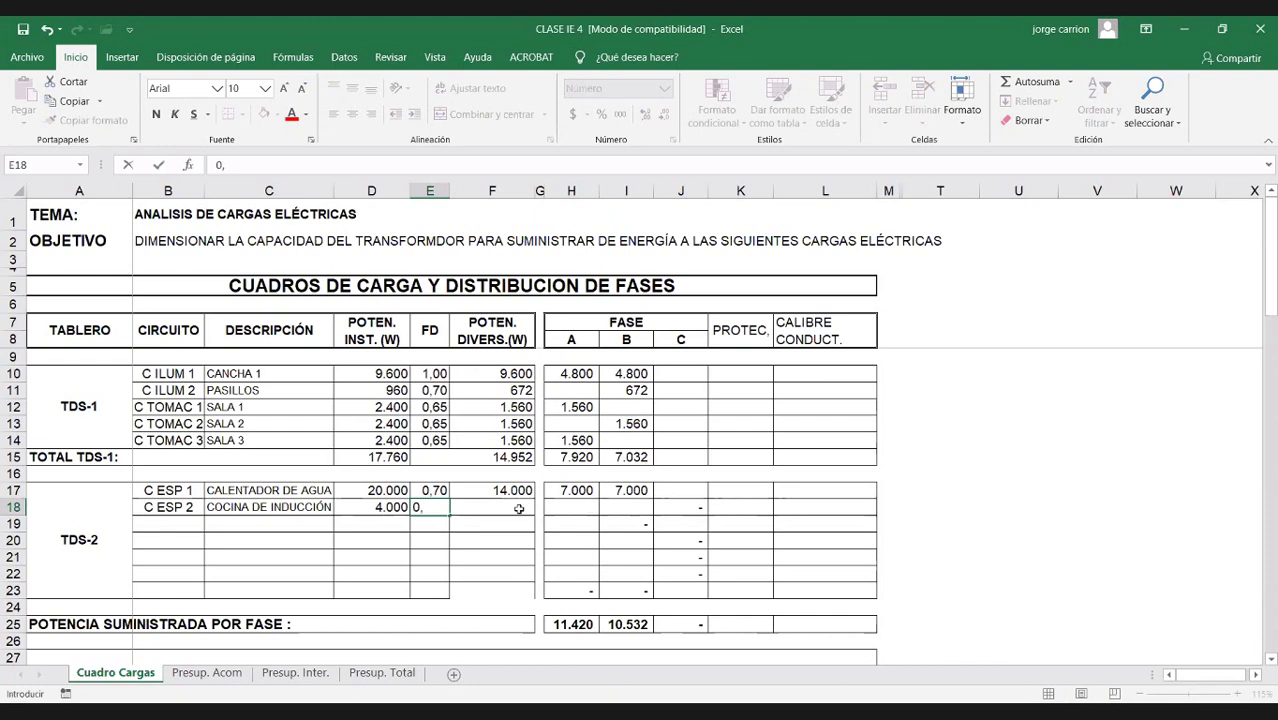
pyautogui.write('8')
# Step: Calculate the diversified power of C ESP 2 in F18 with the formula +D18*E18
pyautogui.click(495, 508)
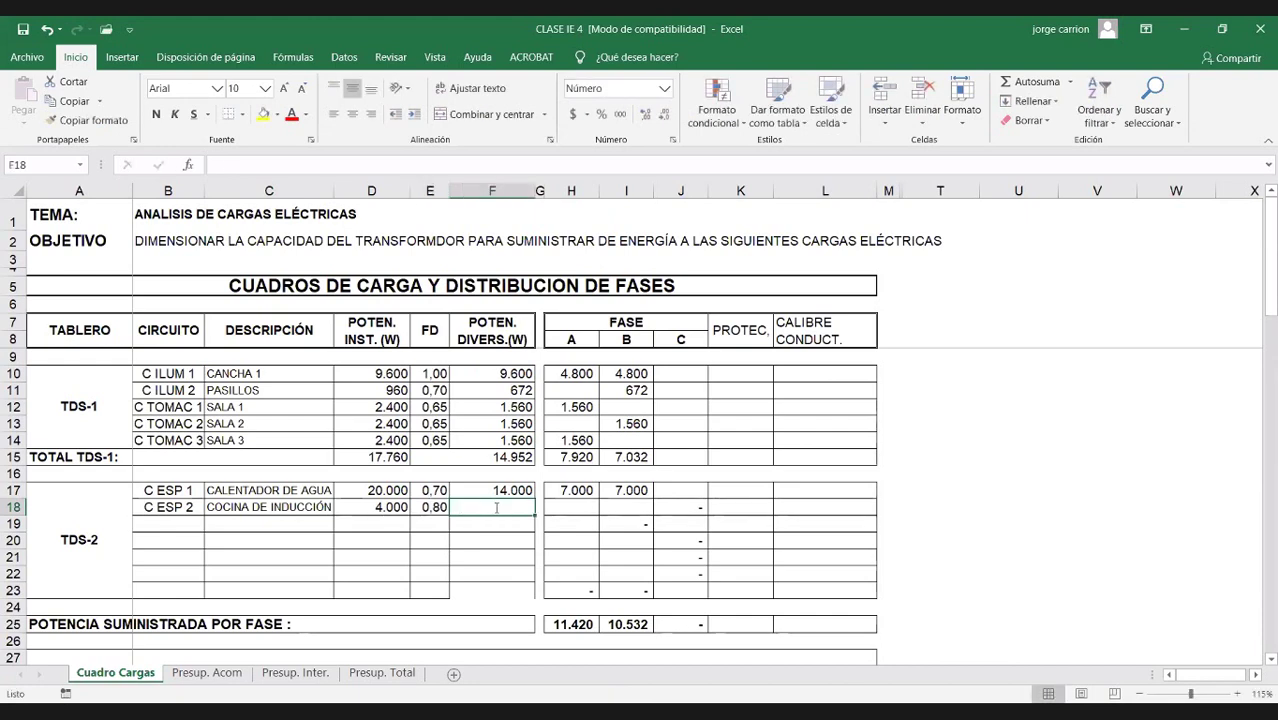
pyautogui.write('+')
pyautogui.click(390, 507)
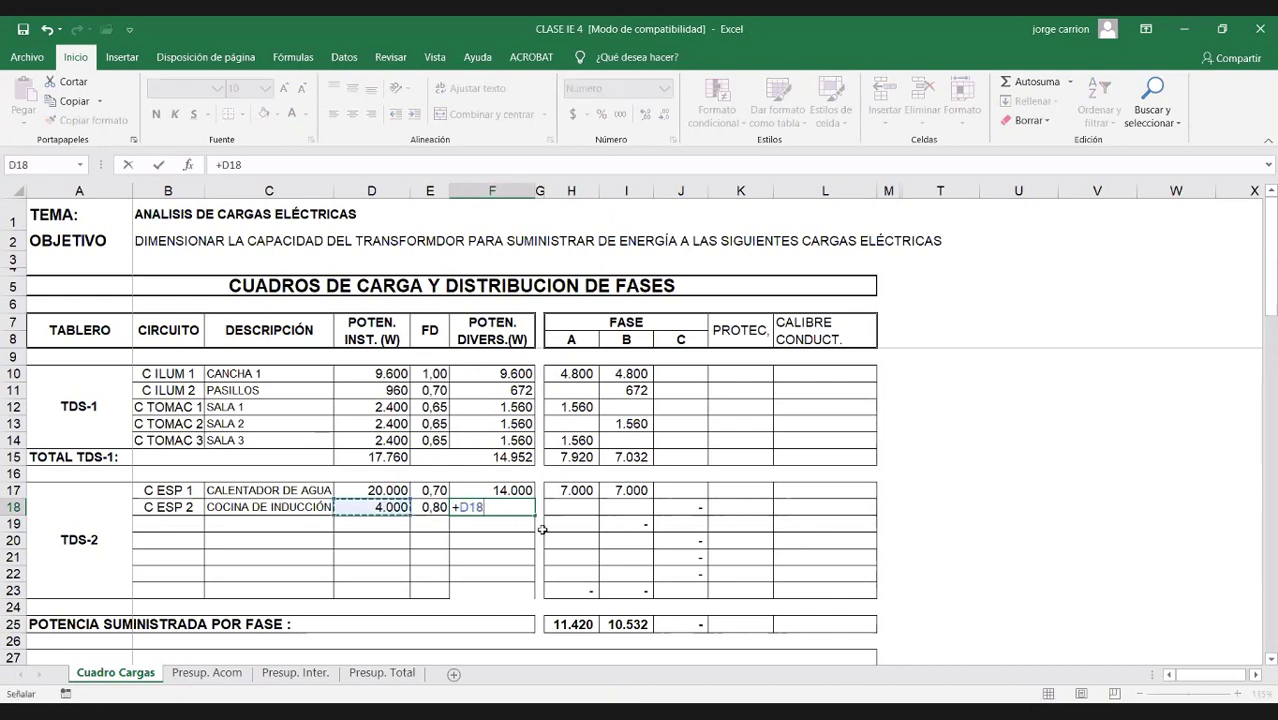
pyautogui.write('*')
pyautogui.click(432, 507)
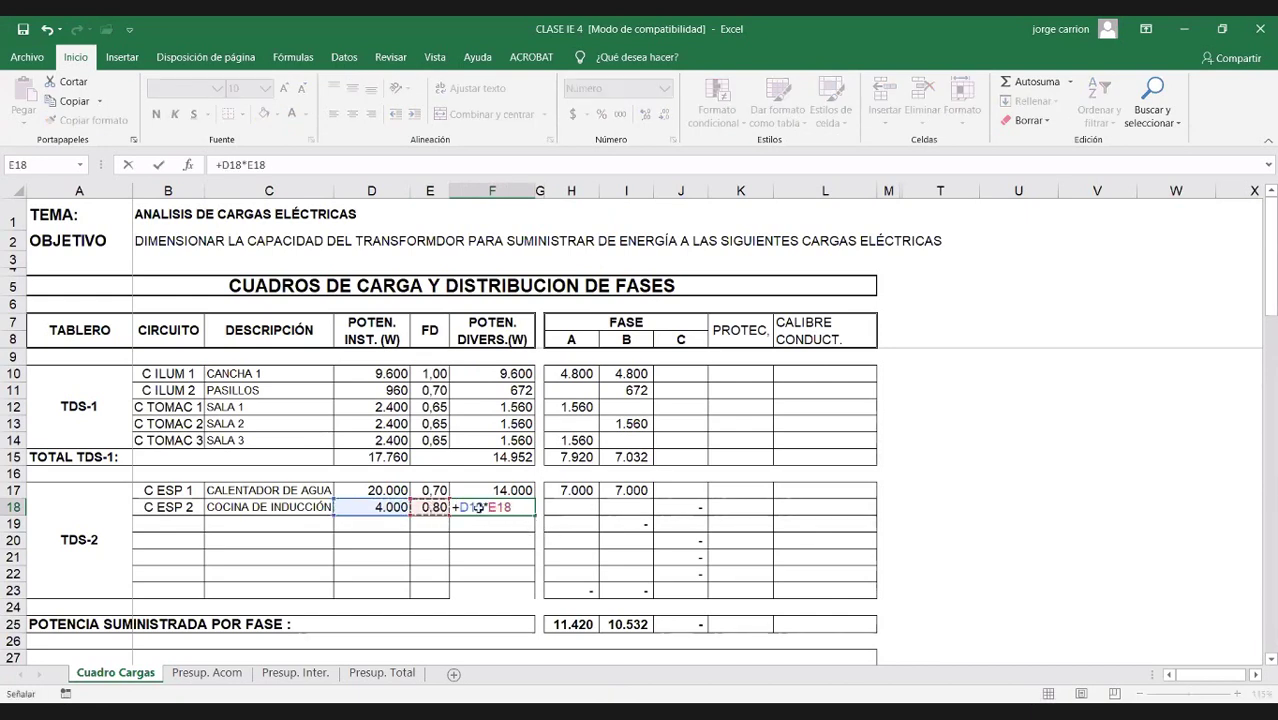
pyautogui.press('Return')
# Step: Clear the phase C entry in J18 and split the C ESP 2 load equally between phases A and B with +F18/2 in H18 and I18
pyautogui.click(682, 507)
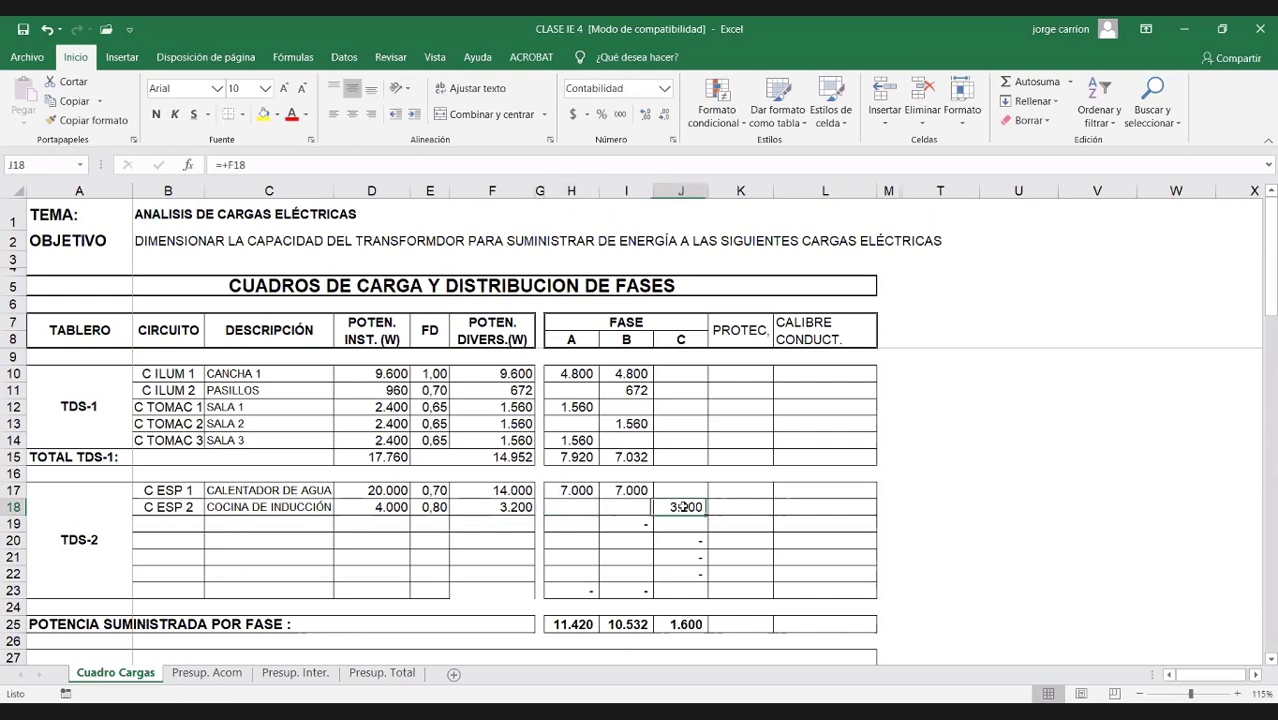
pyautogui.press('Delete')
pyautogui.click(564, 510)
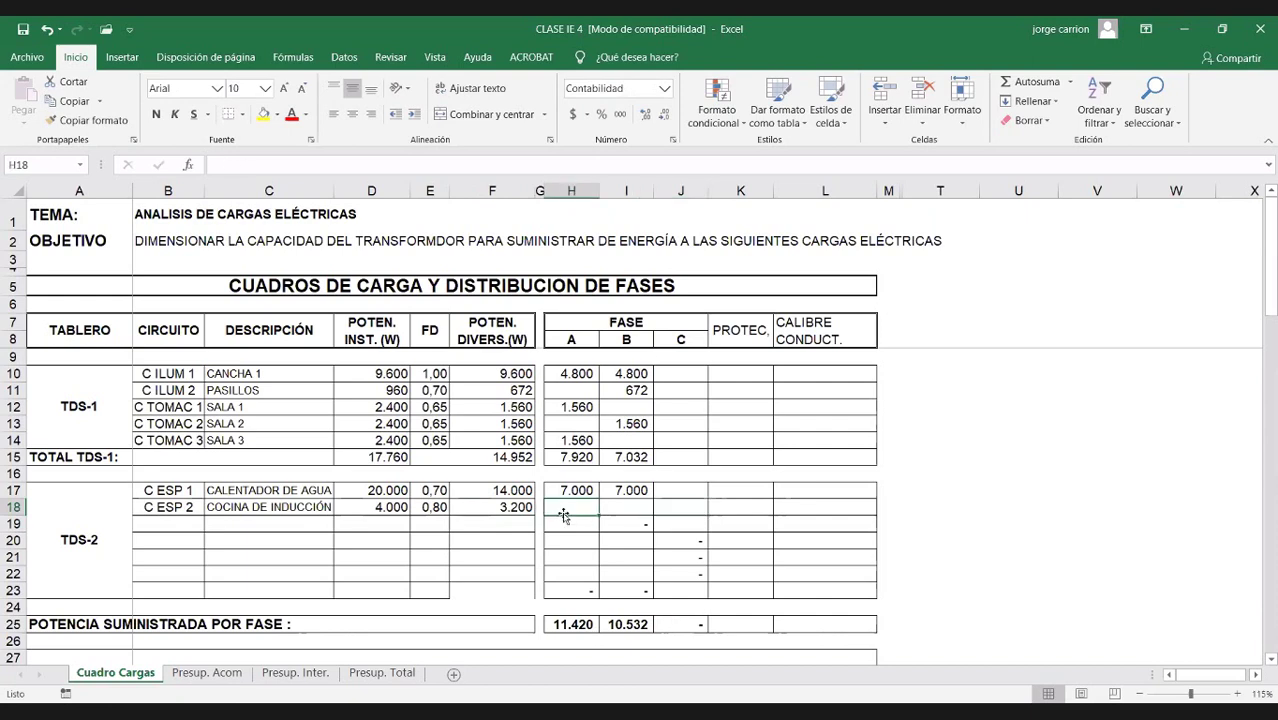
pyautogui.write('+')
pyautogui.click(506, 507)
pyautogui.write('/')
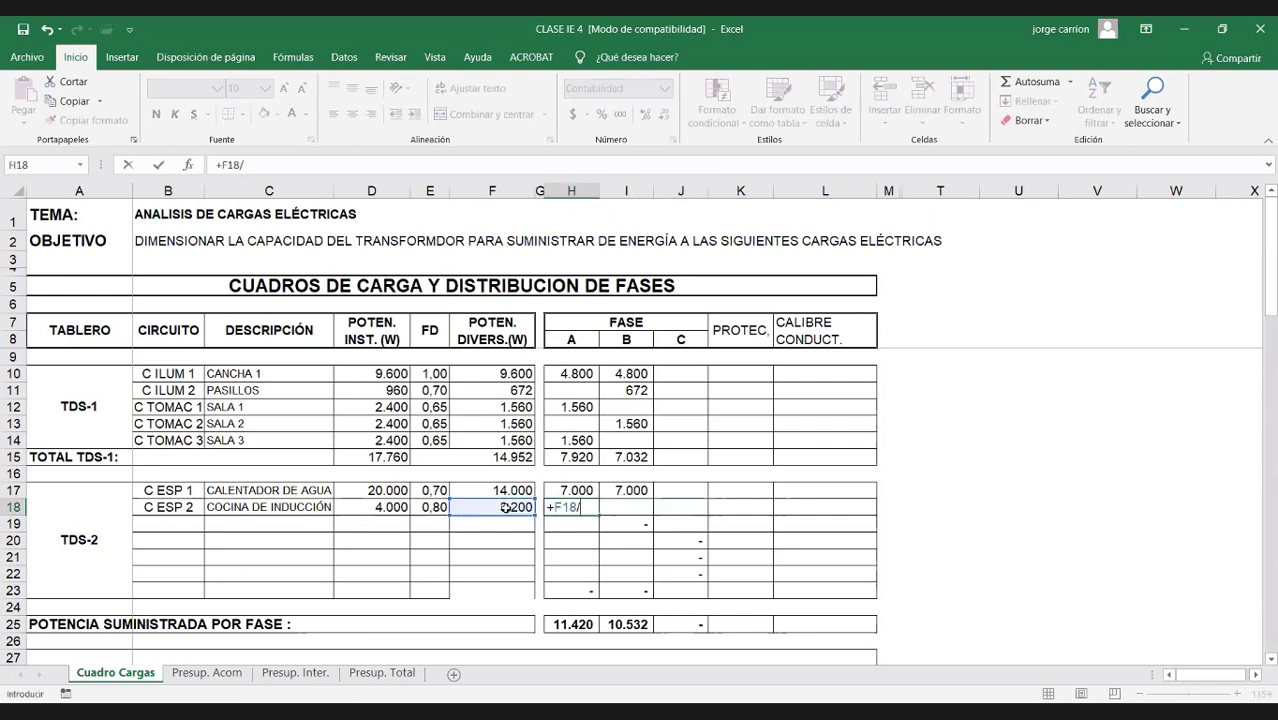
pyautogui.write('2')
pyautogui.click(612, 511)
pyautogui.write('+')
pyautogui.click(515, 507)
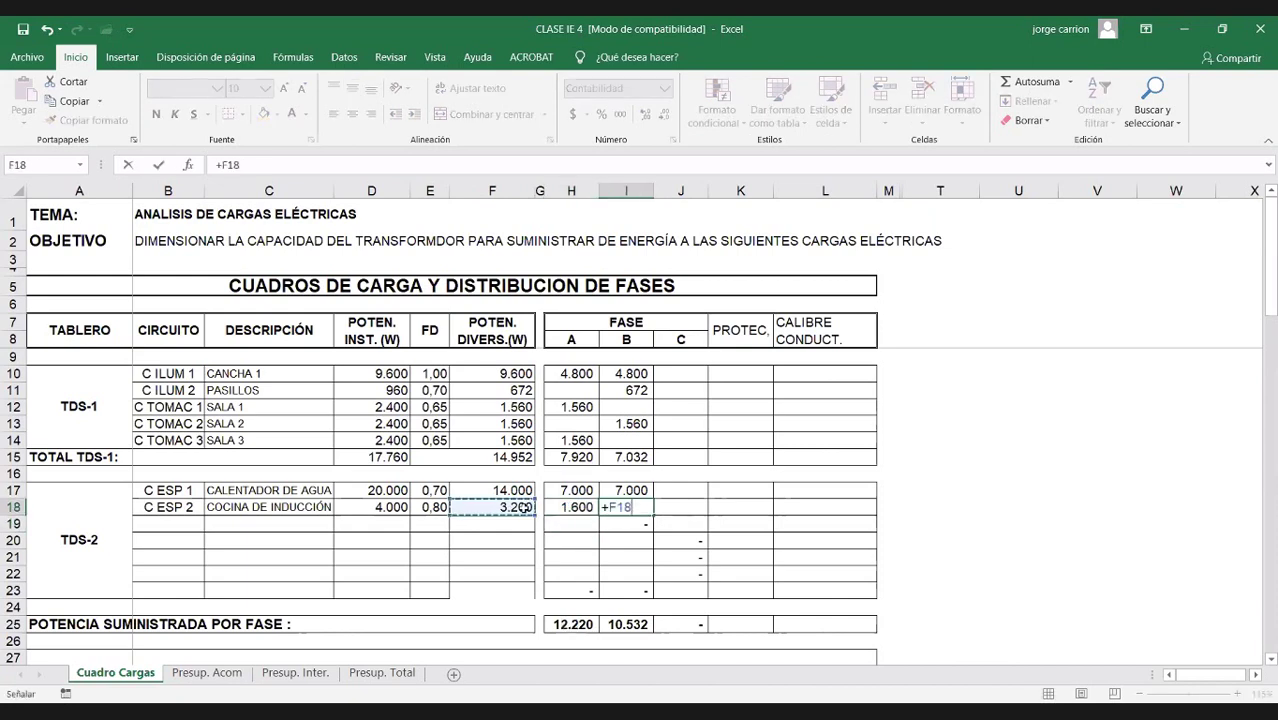
pyautogui.write('/2')
pyautogui.press('Return')
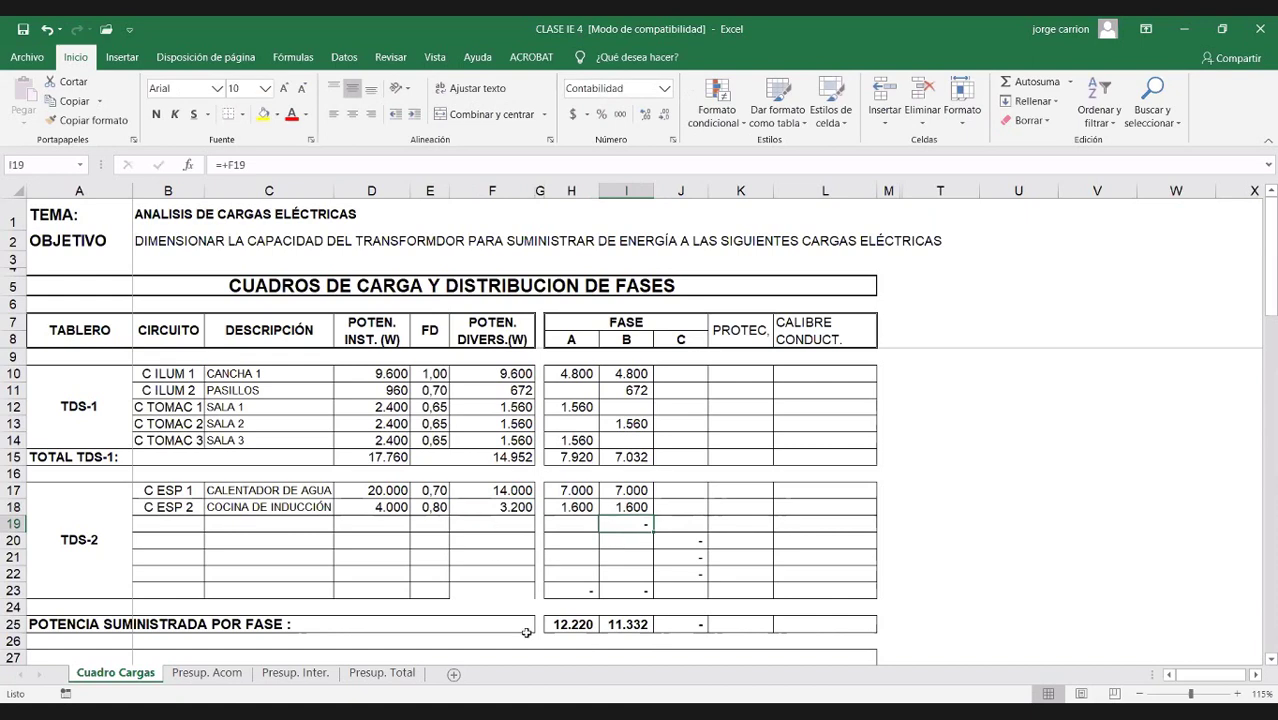
# Step: Examine the formulas for power supplied per phase in H25 and I25, and compare the loads on phases A and B
pyautogui.click(571, 624)
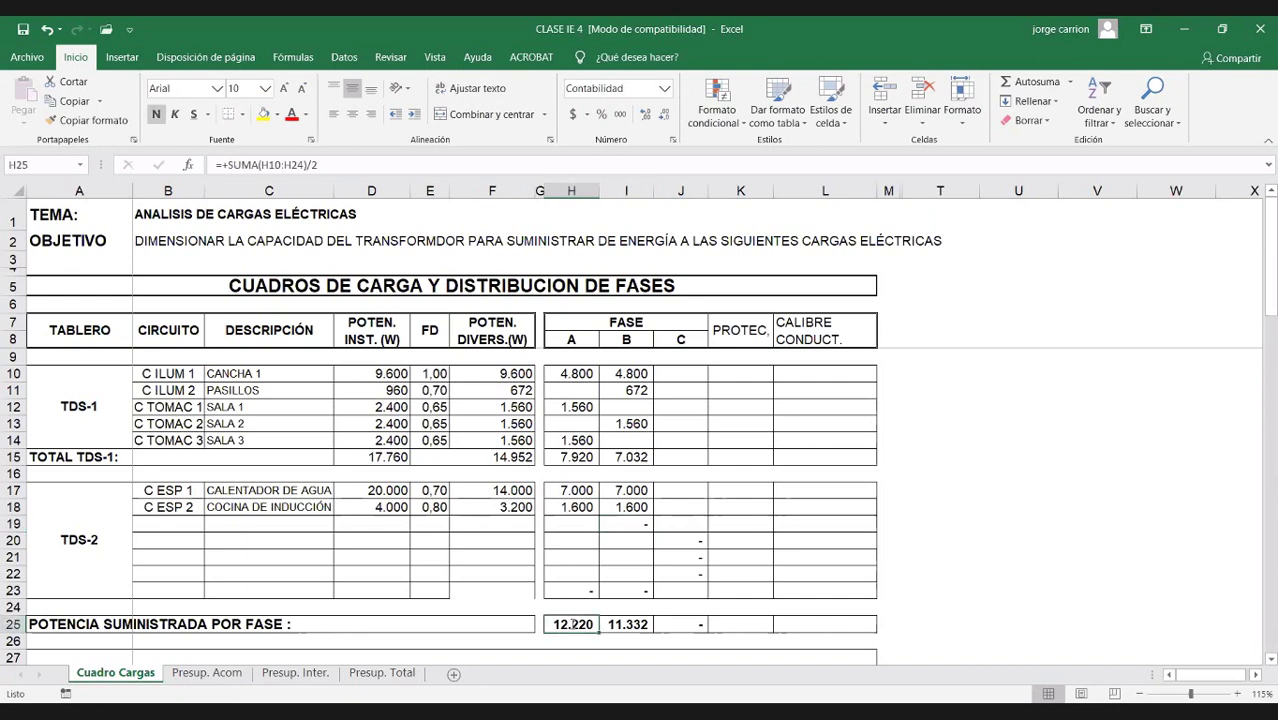
pyautogui.doubleClick(571, 624)
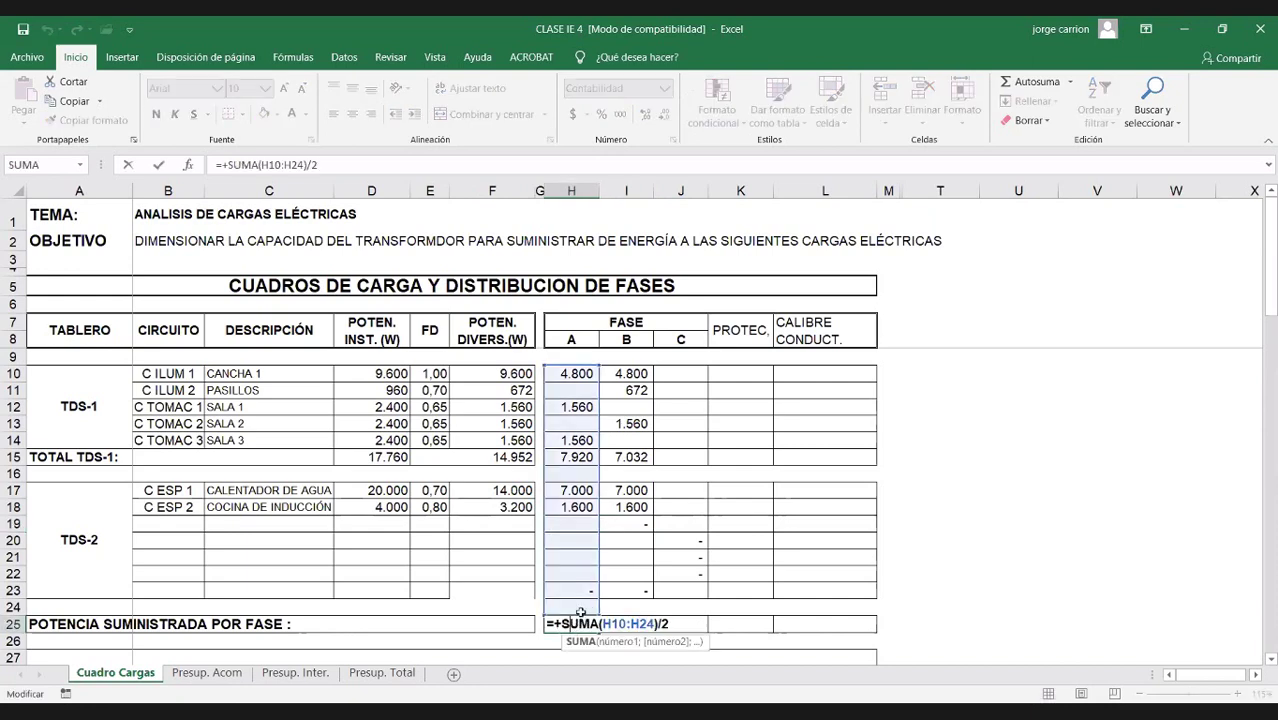
pyautogui.press('Return')
pyautogui.doubleClick(626, 624)
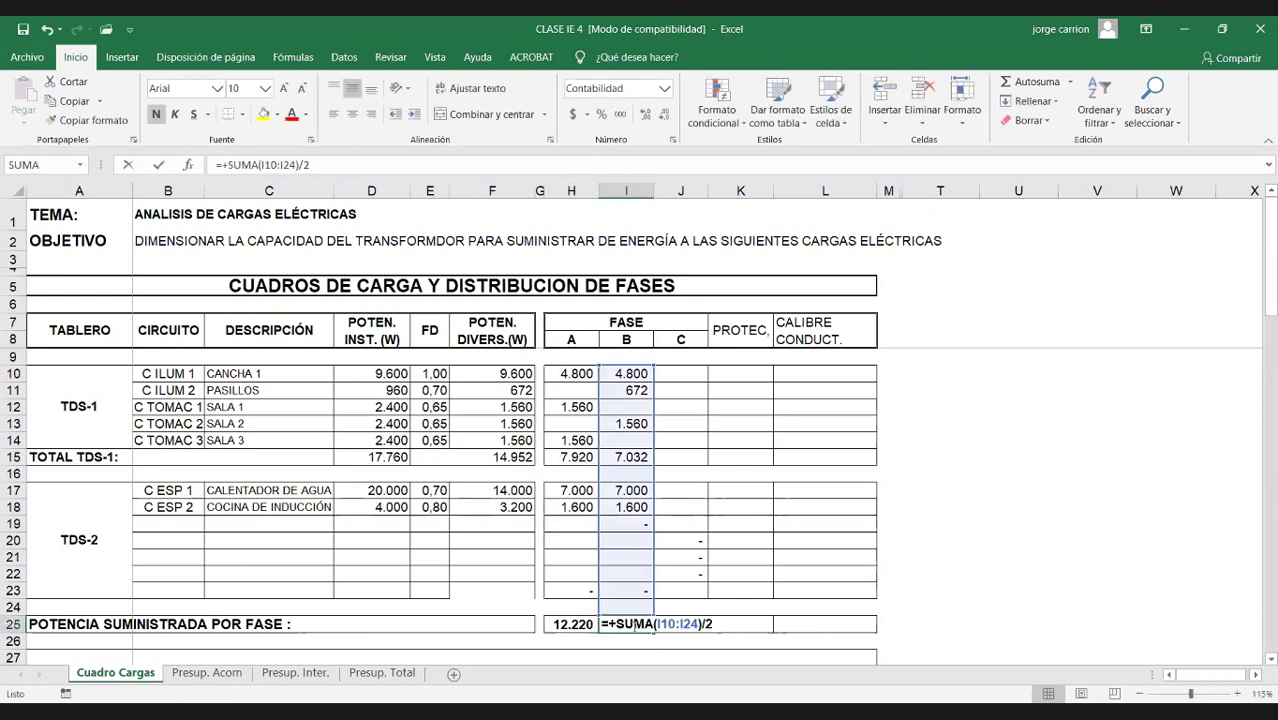
pyautogui.press('Return')
pyautogui.moveTo(576, 373); pyautogui.dragTo(630, 374)
pyautogui.moveTo(632, 444); pyautogui.dragTo(632, 505)
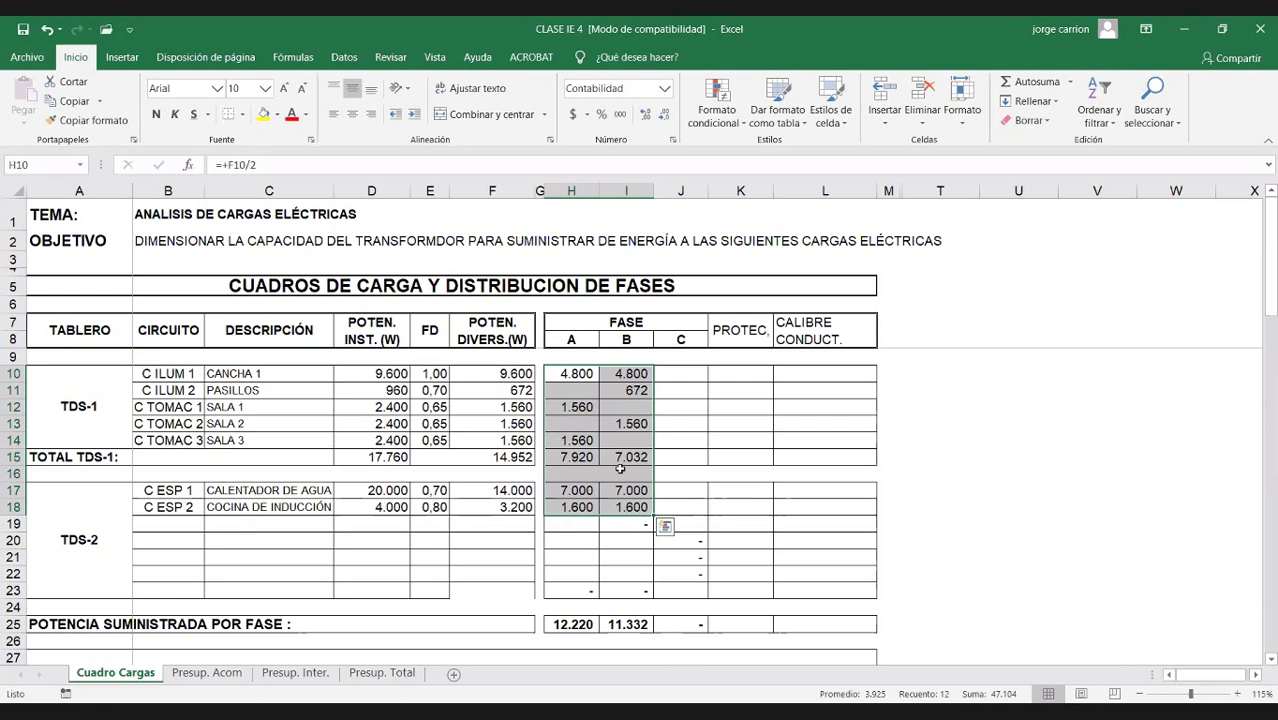
pyautogui.click(556, 624)
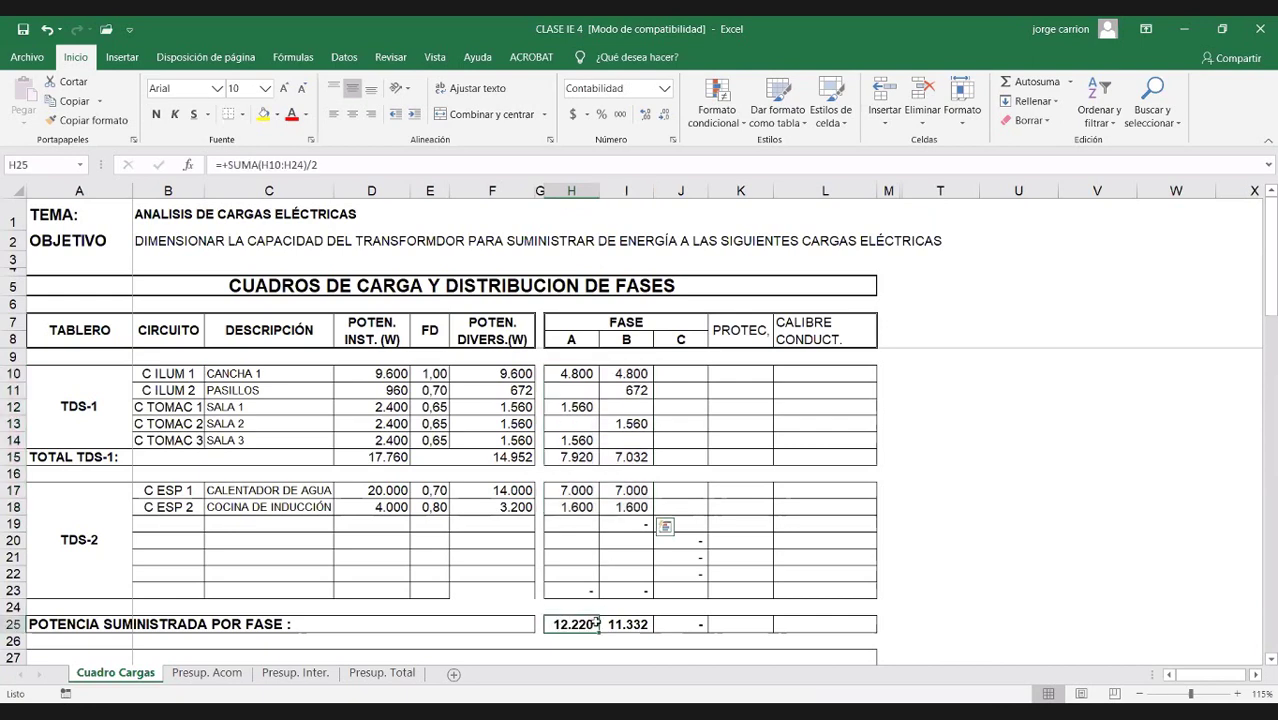
pyautogui.moveTo(597, 624); pyautogui.dragTo(606, 624)
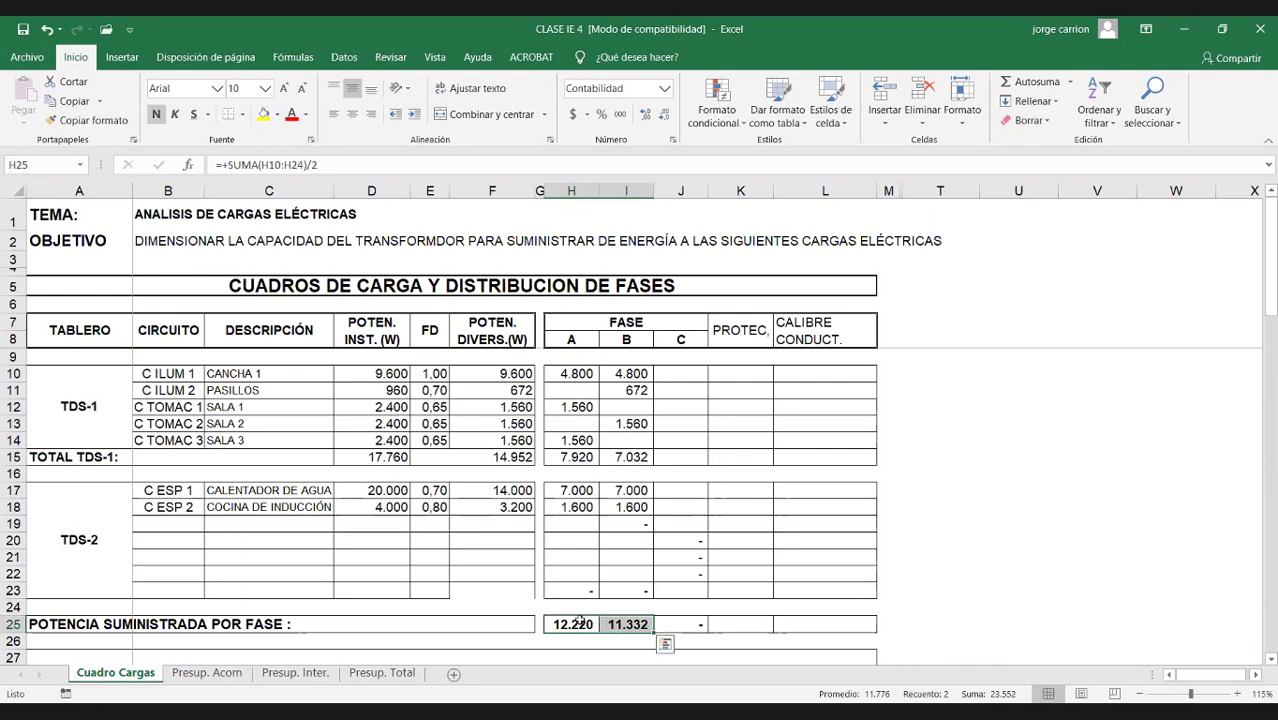
pyautogui.click(580, 622)
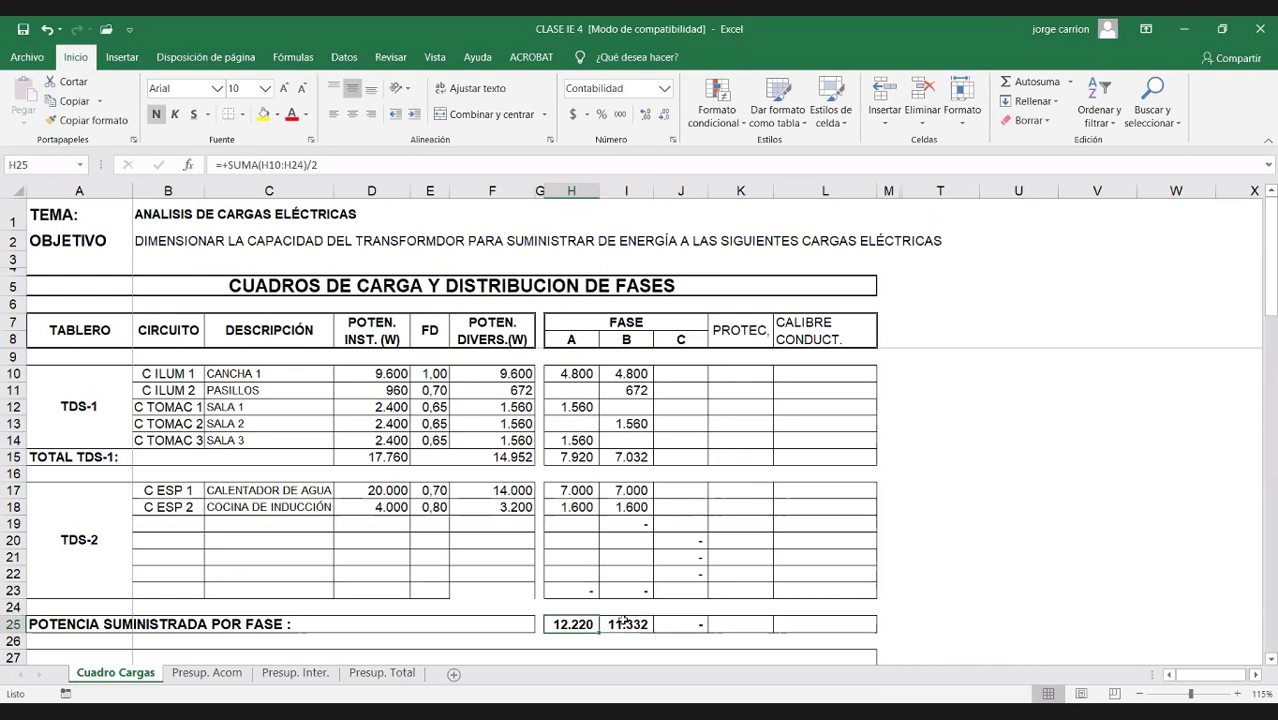
pyautogui.click(622, 622)
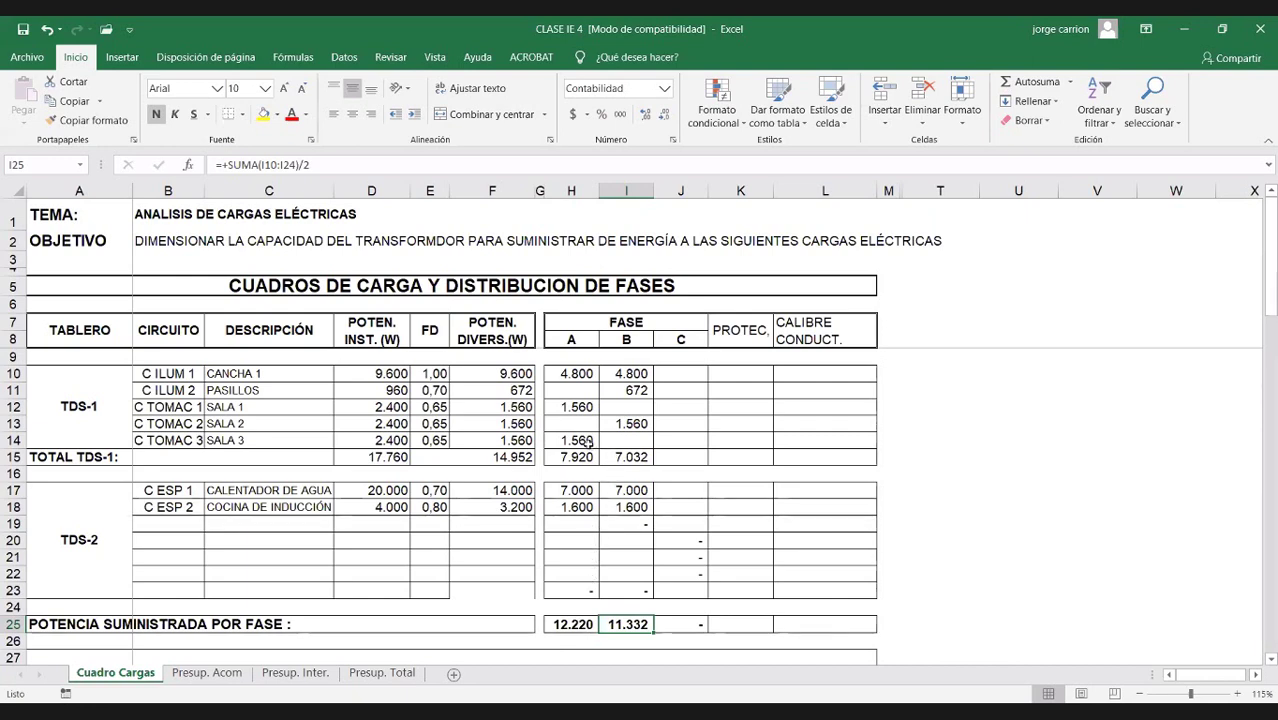
pyautogui.click(739, 371)
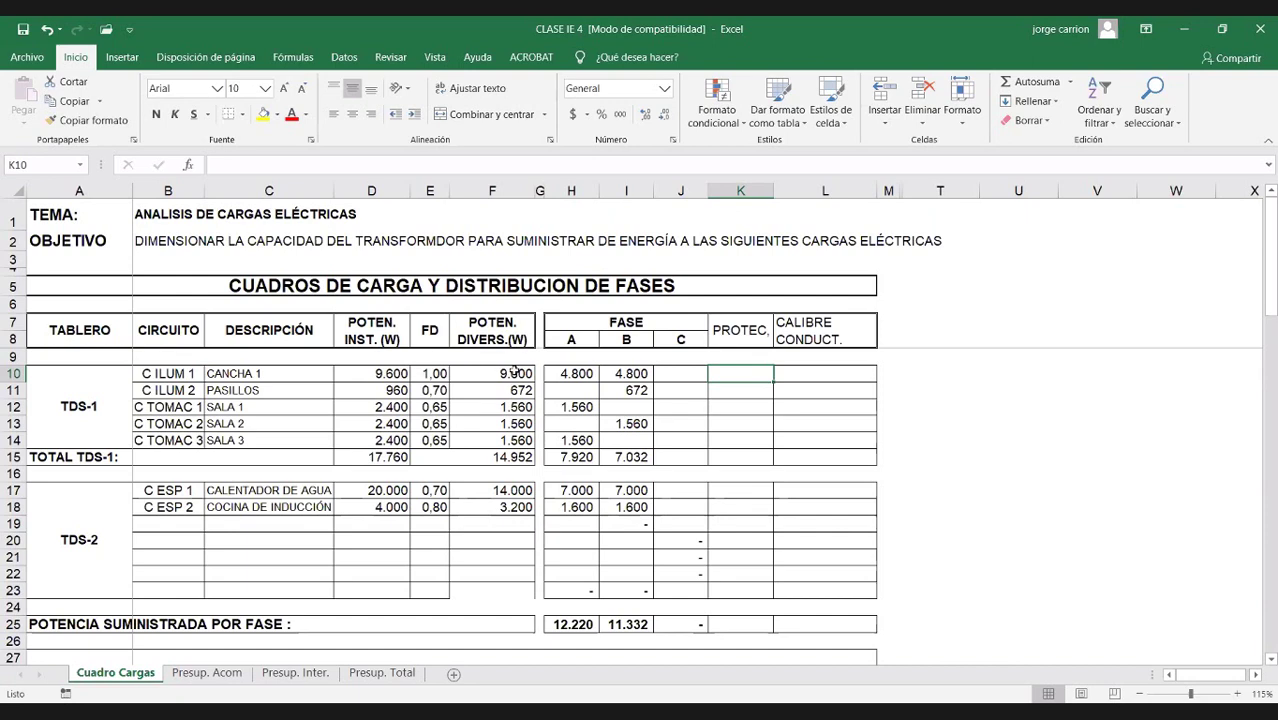
pyautogui.click(513, 376)
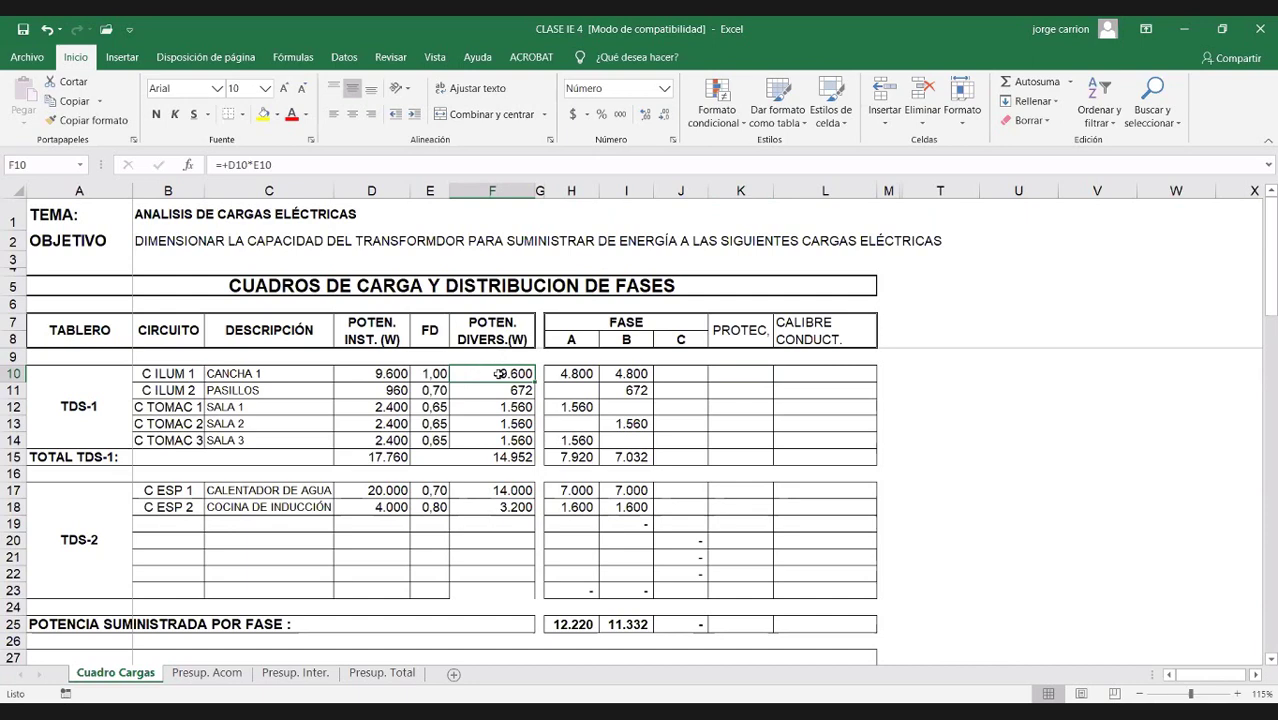
pyautogui.click(390, 377)
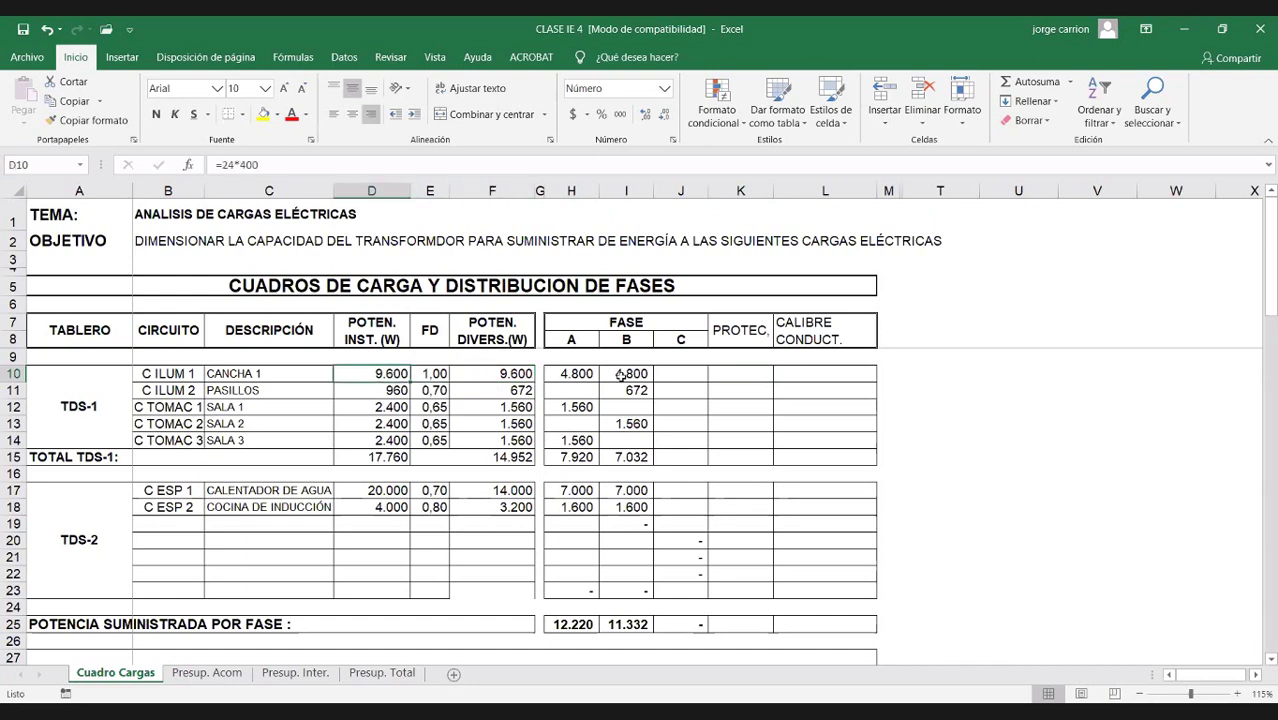
pyautogui.click(727, 375)
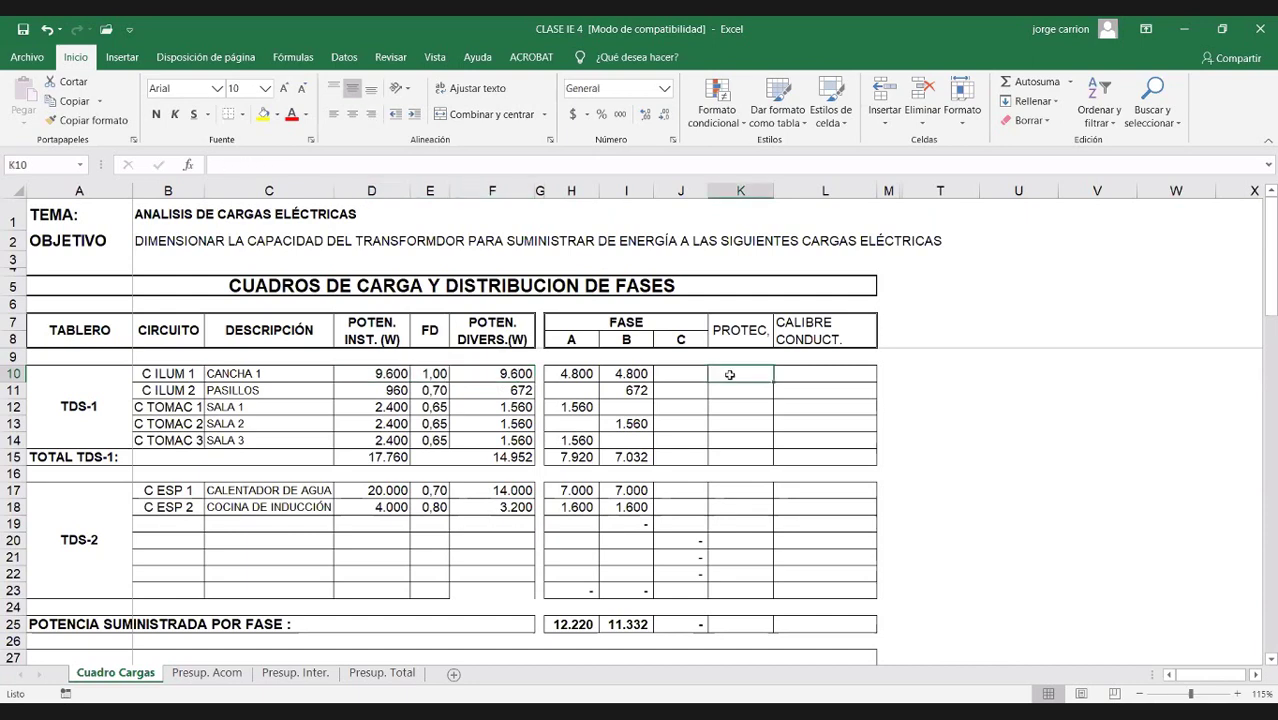
pyautogui.doubleClick(730, 374)
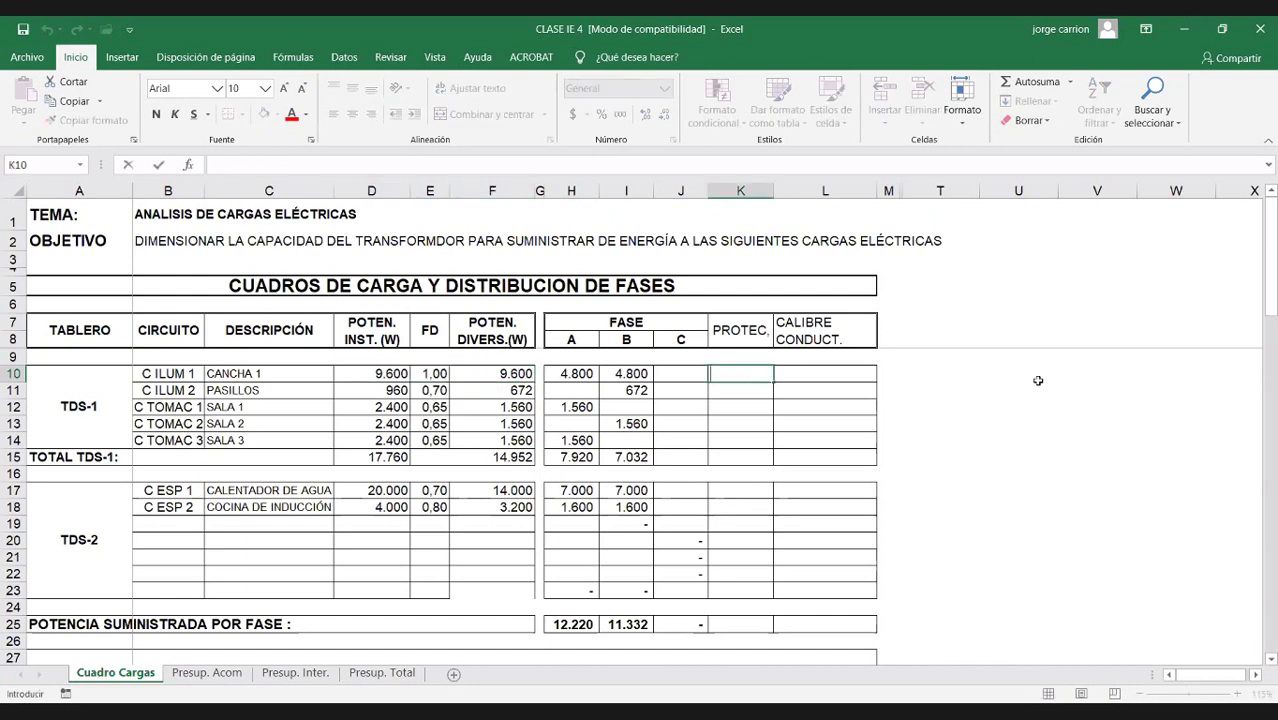
# Step: Calculate the current of circuit C ILUM 1 in the empty cell U10 with the formula =D10/240
pyautogui.click(983, 378)
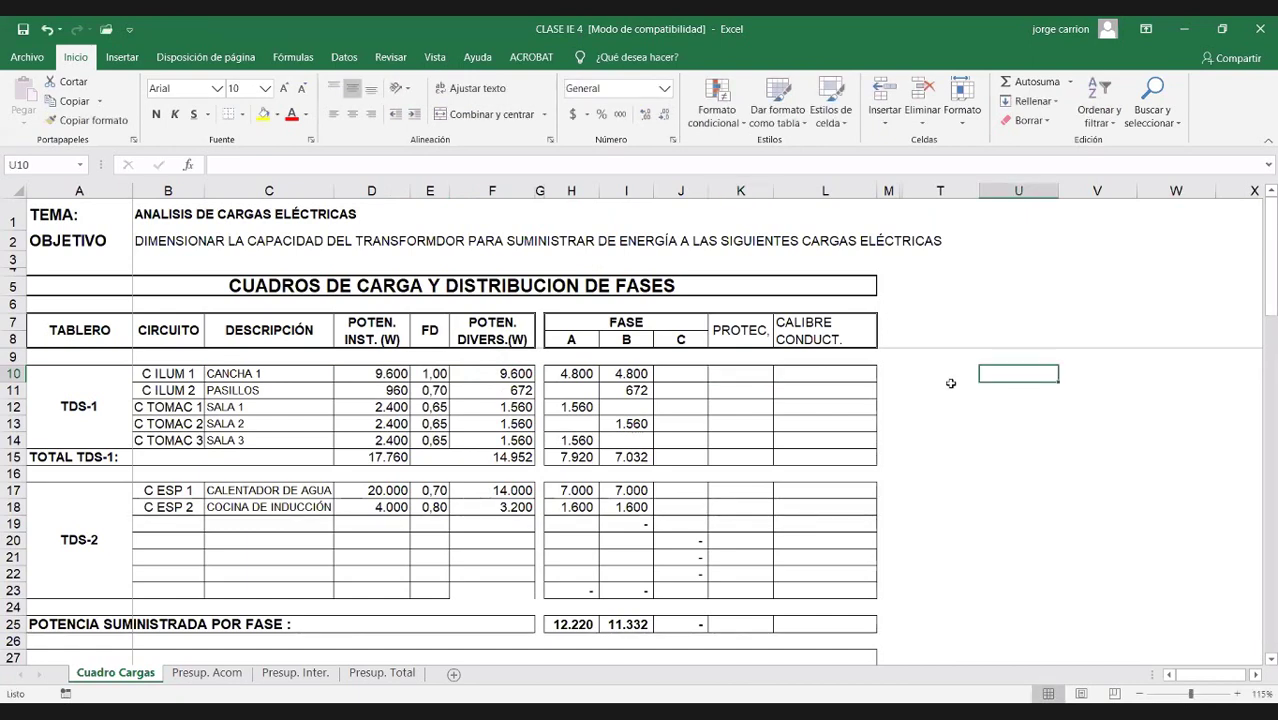
pyautogui.write('=')
pyautogui.click(373, 373)
pyautogui.click(373, 373)
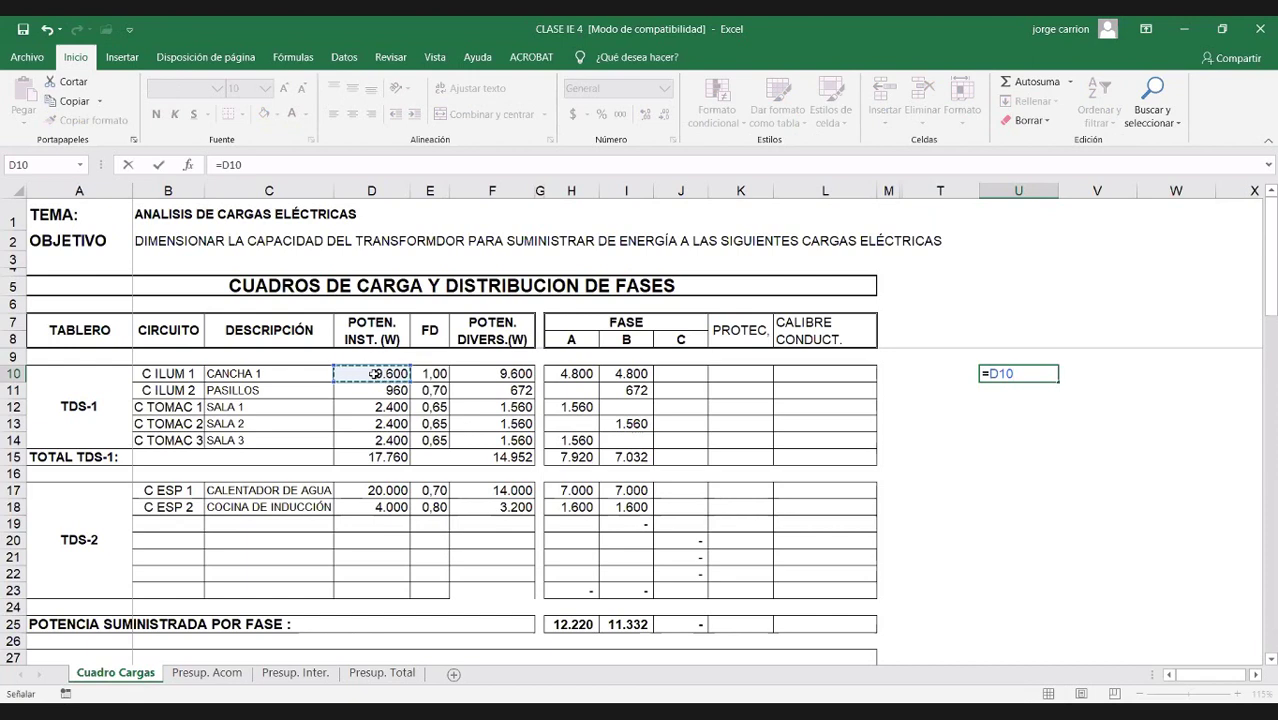
pyautogui.write('/240')
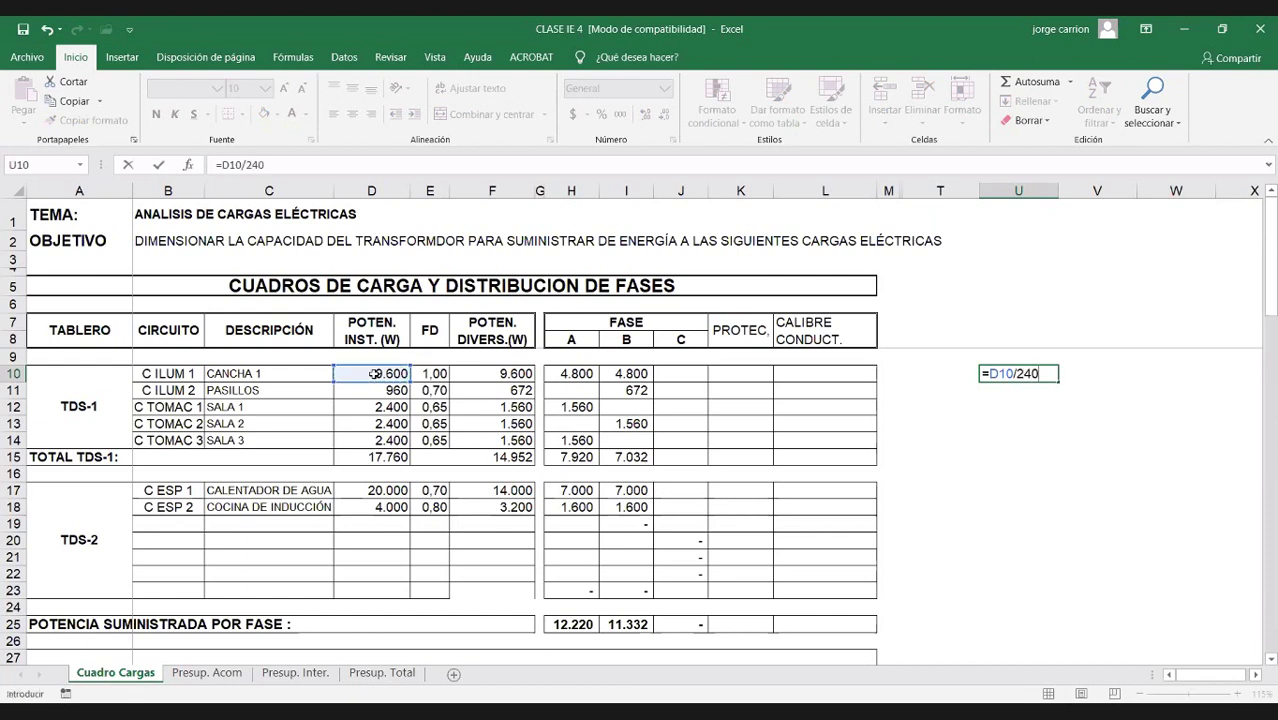
pyautogui.press('Return')
# Step: Review the C ILUM 1 current formula in U10 against the empty protection cell K10
pyautogui.click(1032, 380)
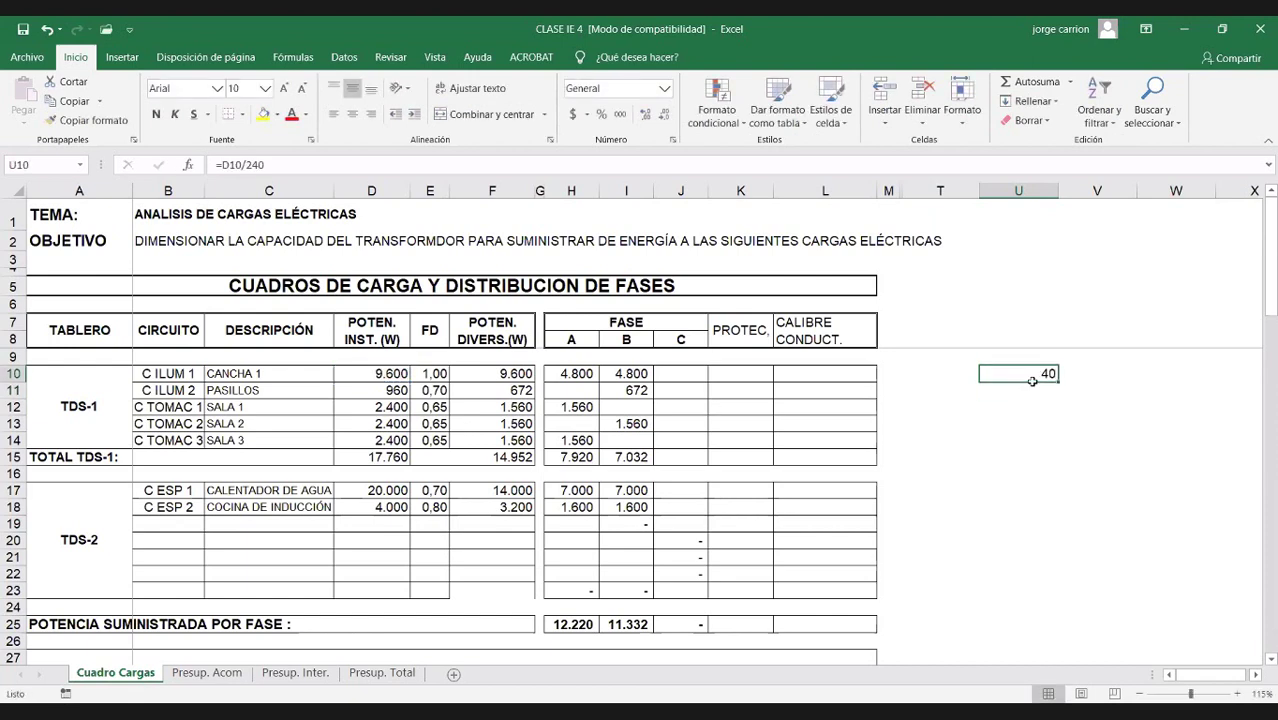
pyautogui.doubleClick(1032, 378)
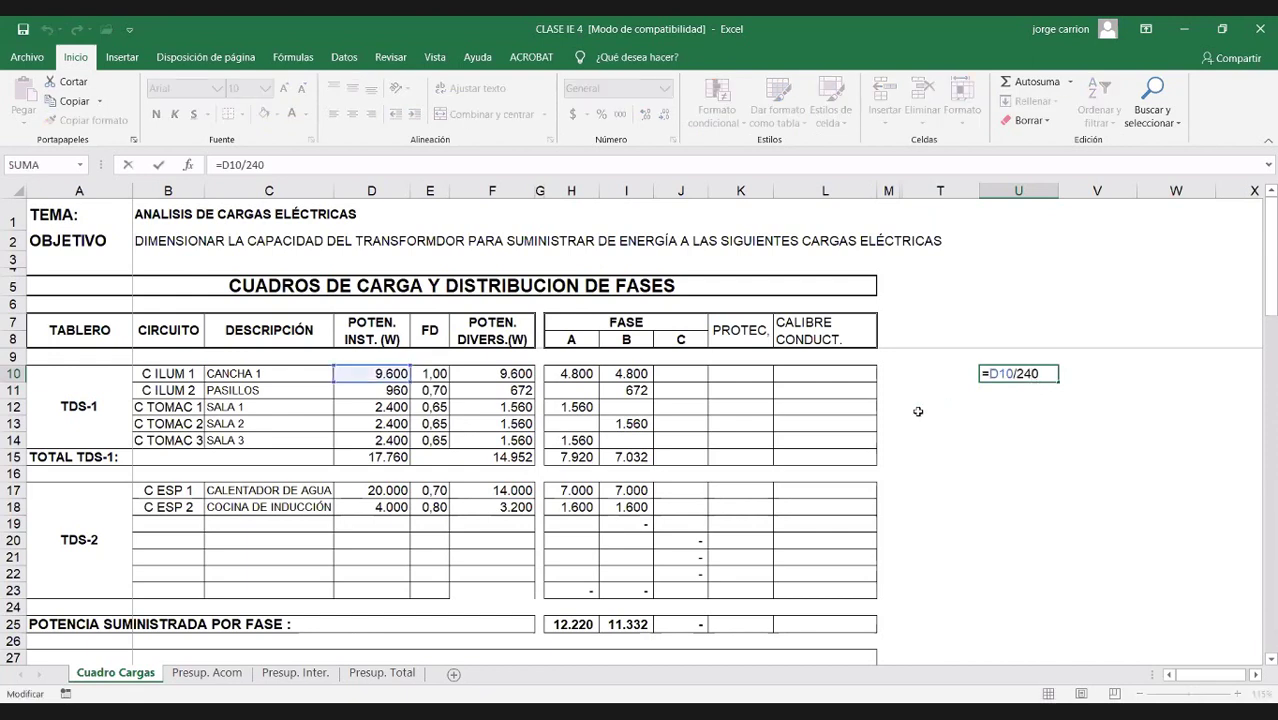
pyautogui.press('Escape')
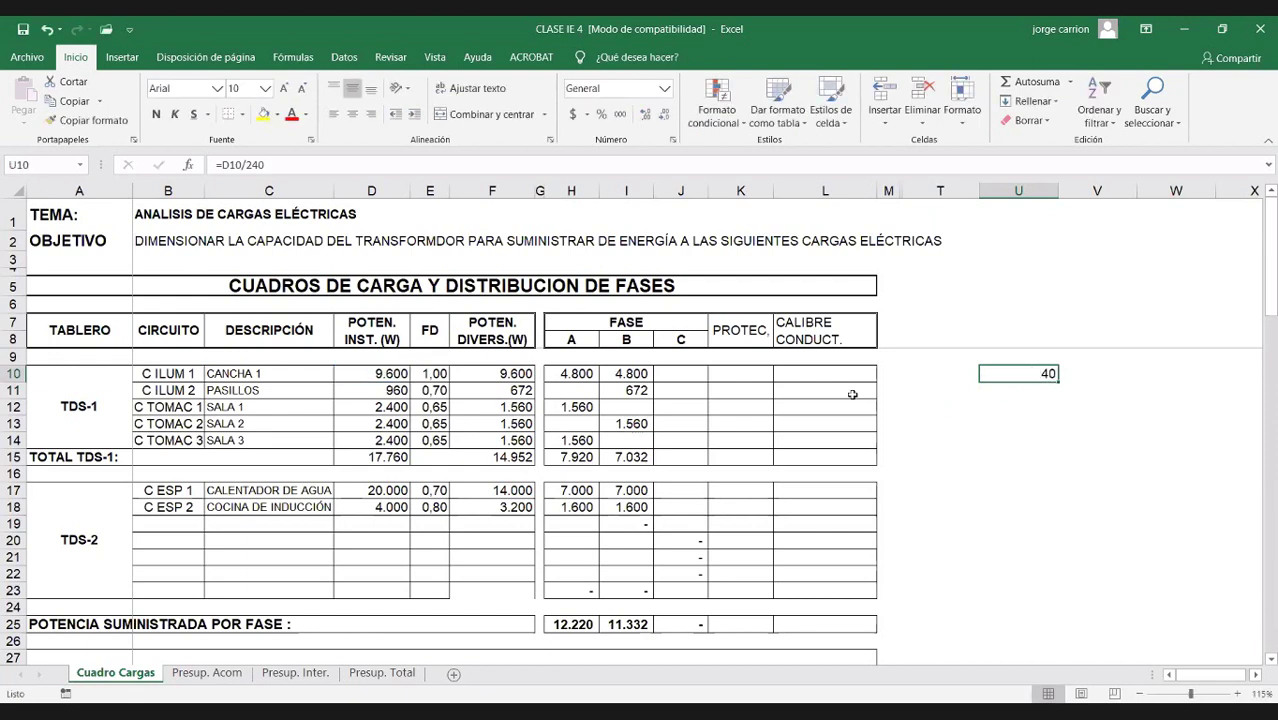
pyautogui.click(732, 380)
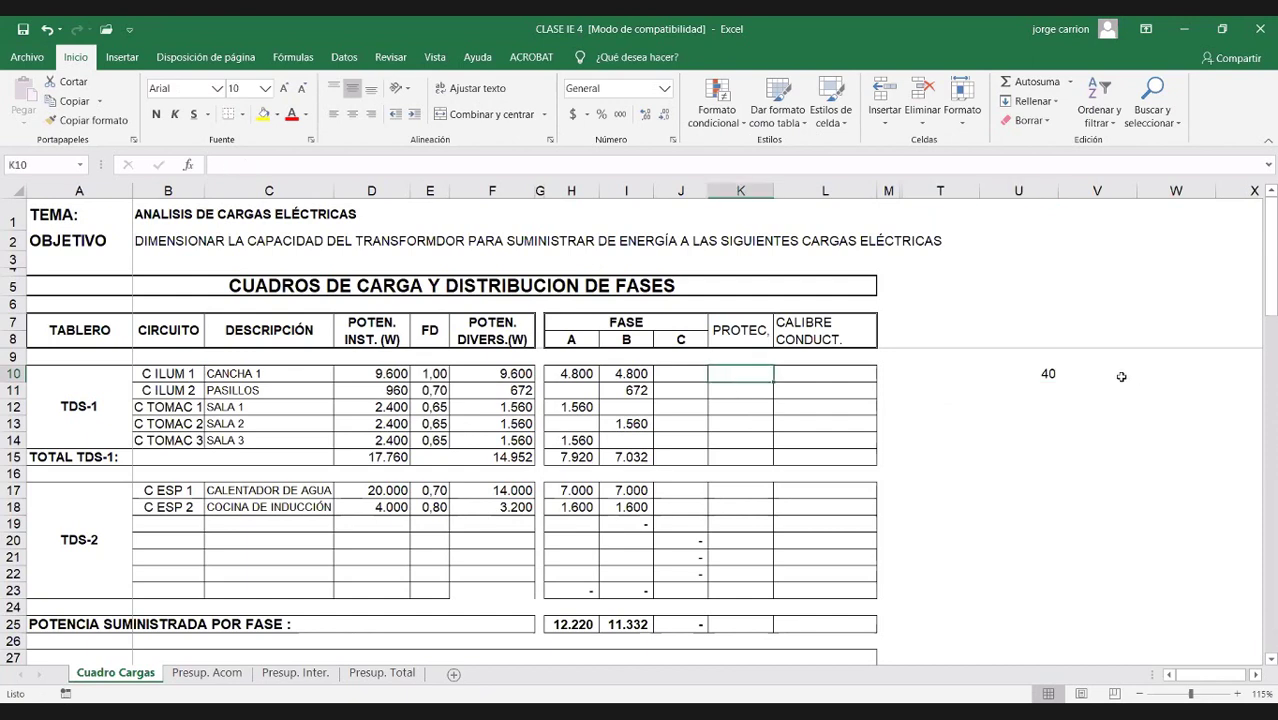
pyautogui.click(1055, 374)
pyautogui.doubleClick(1027, 373)
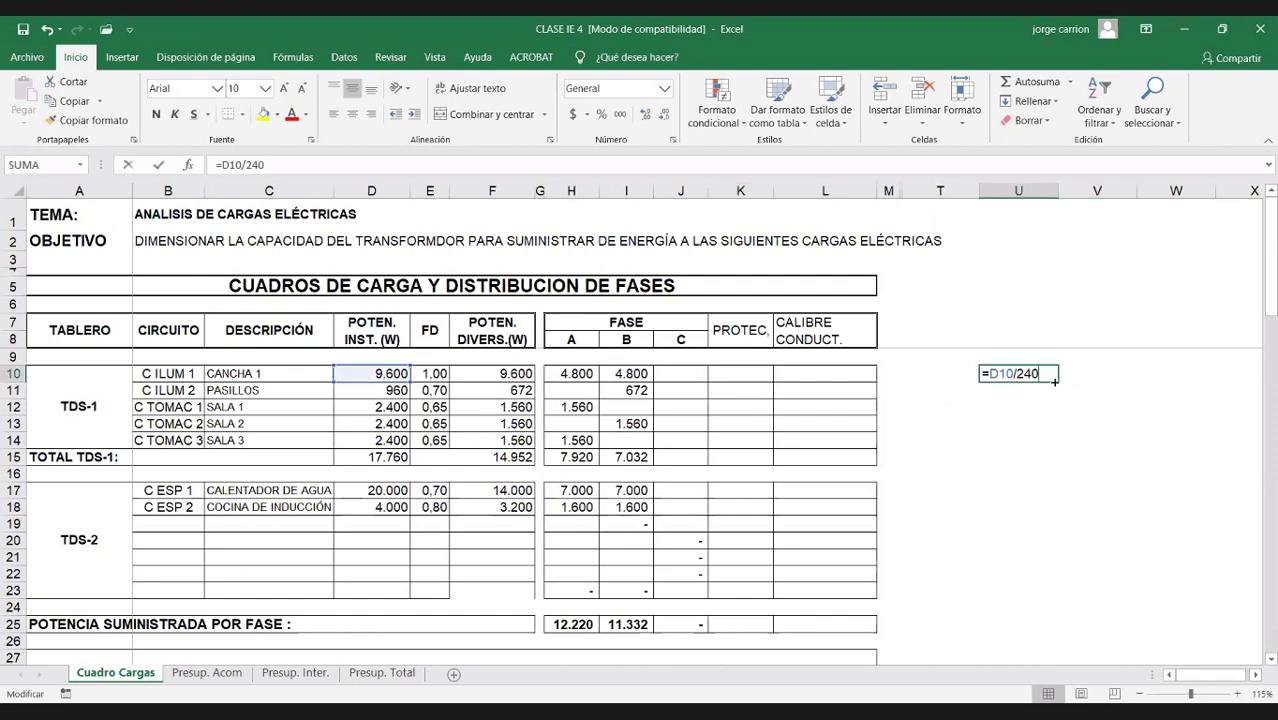
pyautogui.press('Return')
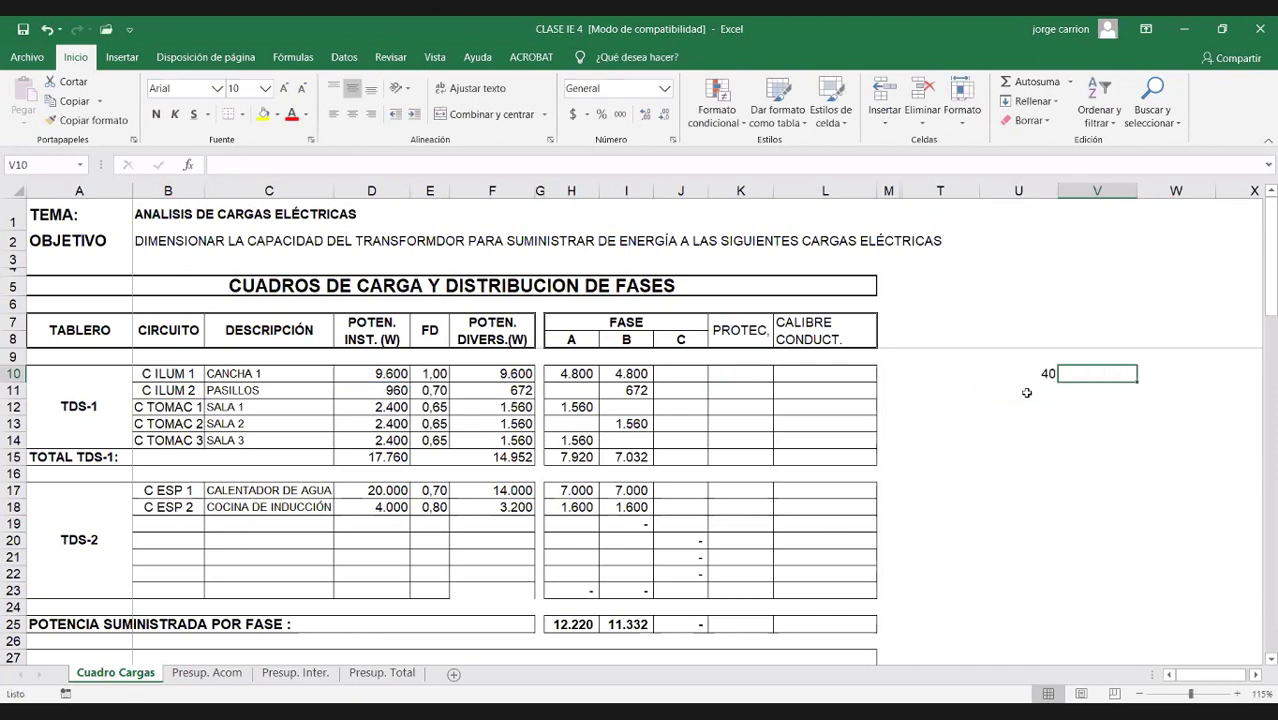
# Step: Calculate the C ILUM 1 current with a 1,20 factor in U11 using the formula +U10*1,20
pyautogui.write('+')
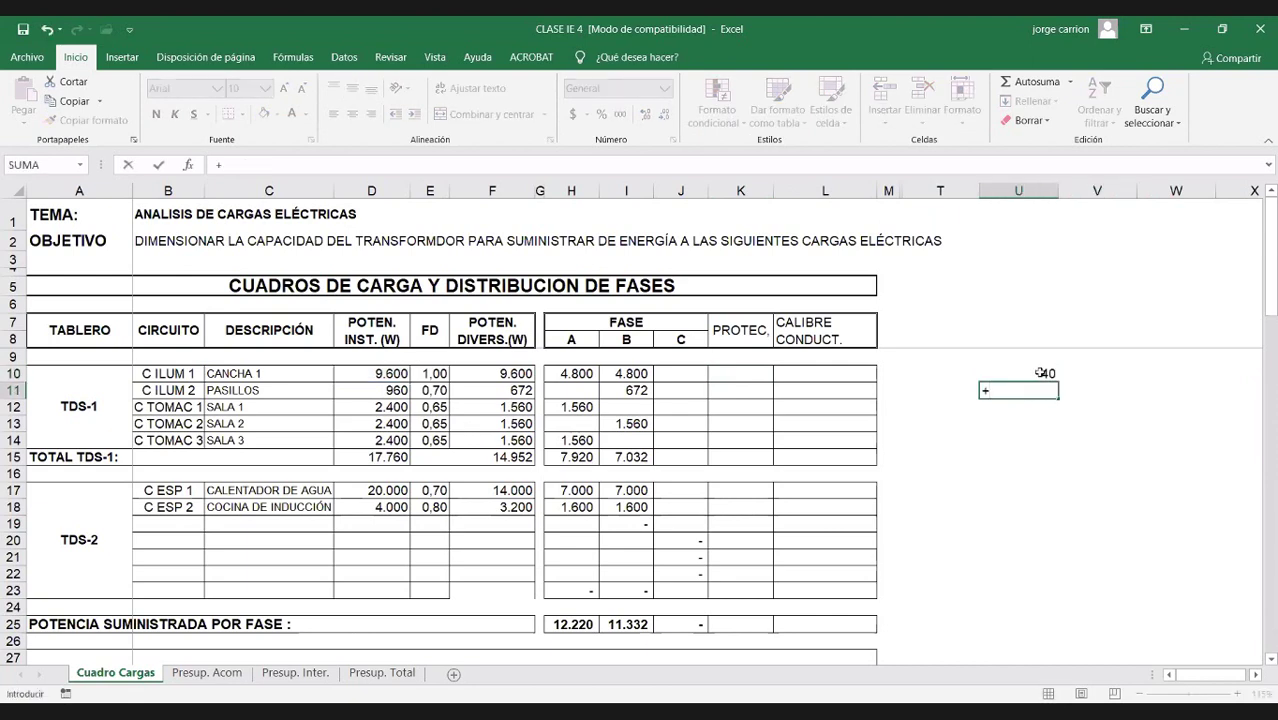
pyautogui.click(1040, 373)
pyautogui.write('*1,20')
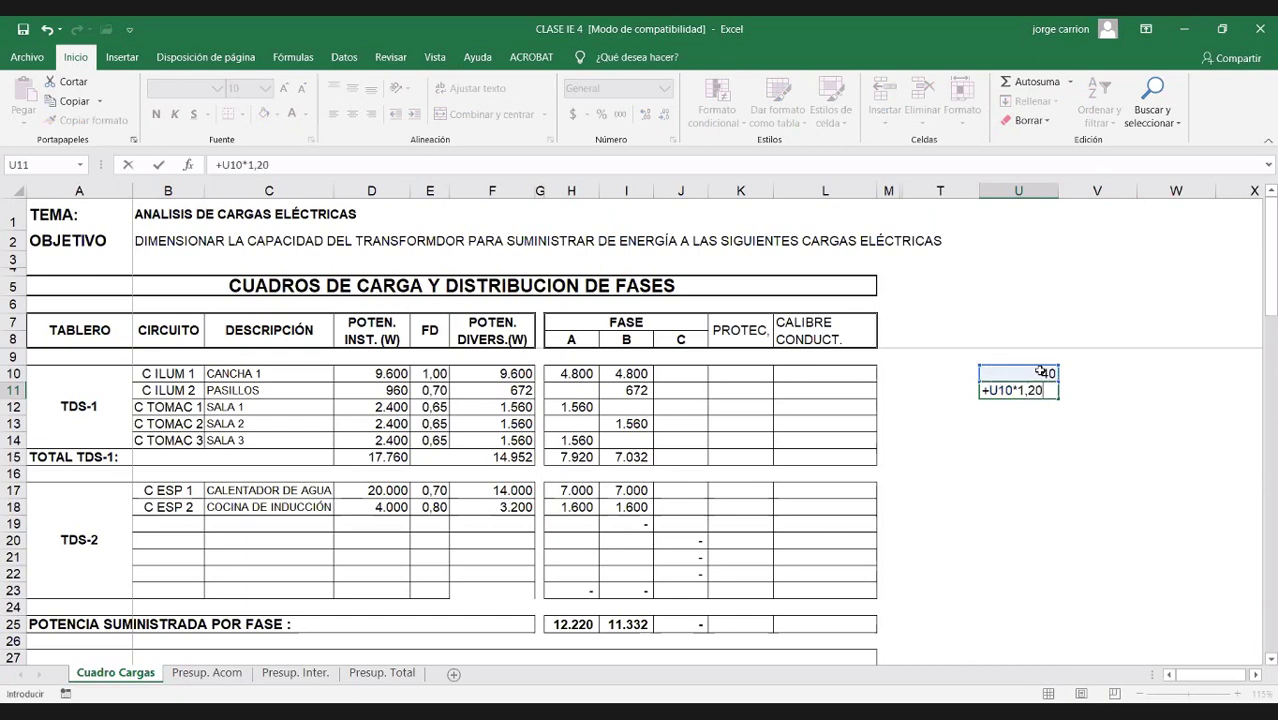
pyautogui.press('Return')
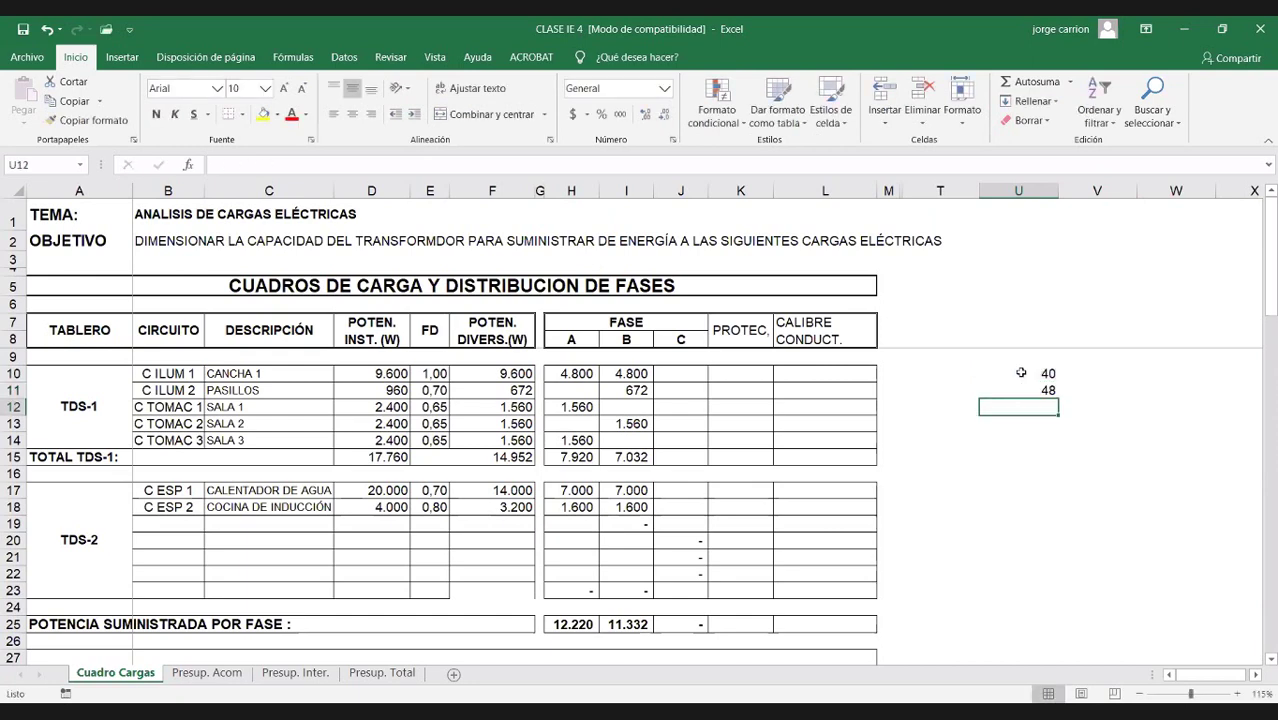
# Step: Enter 40 A 2P as the protection of circuit C ILUM 1 in K10
pyautogui.click(753, 373)
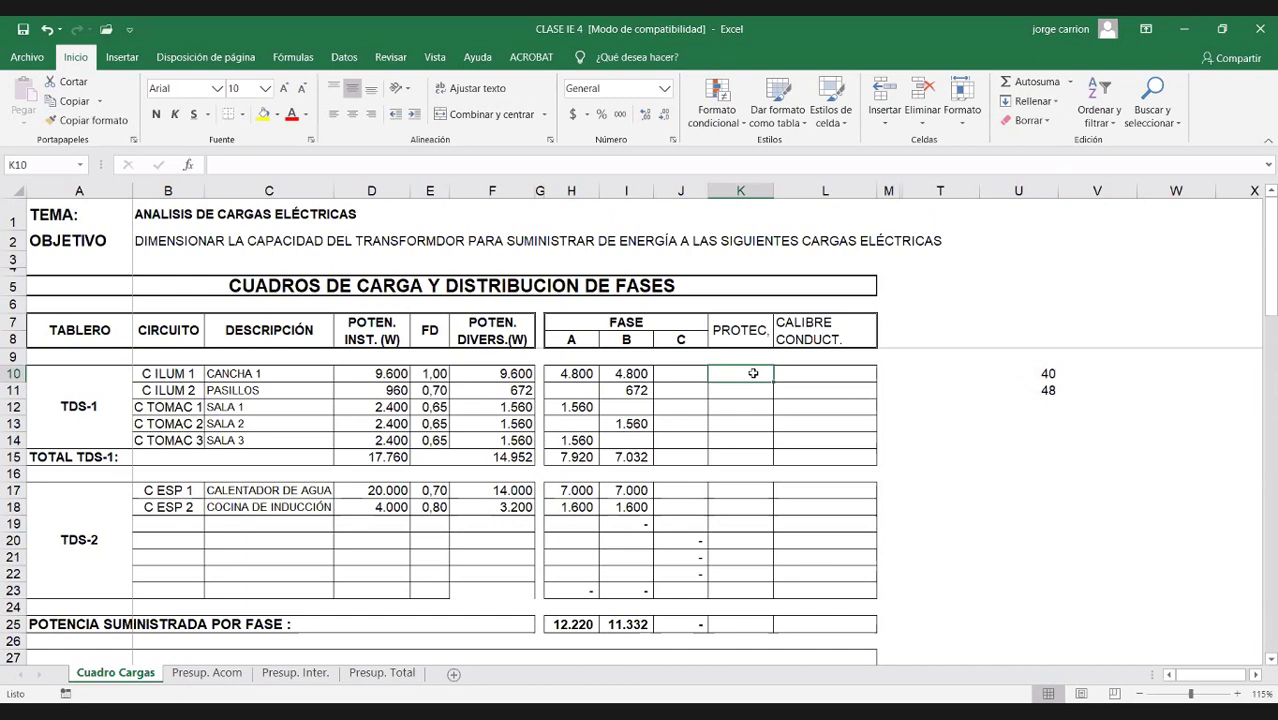
pyautogui.write('2')
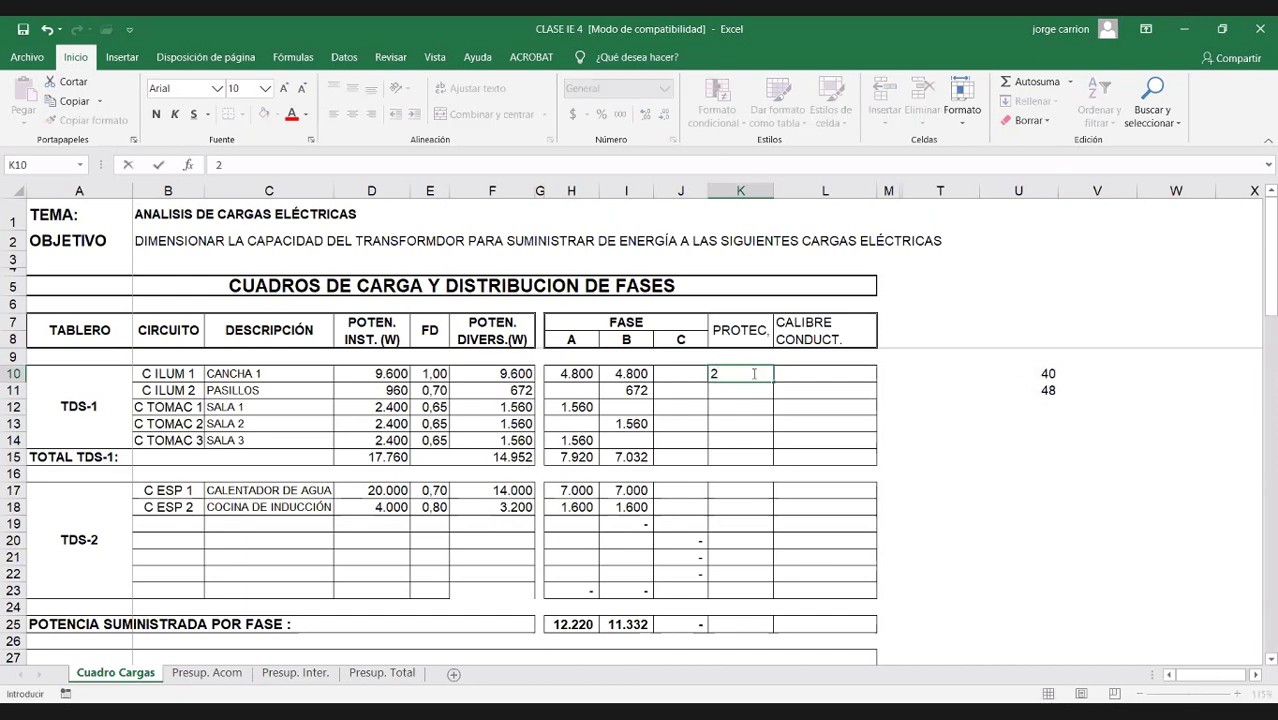
pyautogui.press('BackSpace')
pyautogui.write('40 A 2P')
pyautogui.click(809, 370)
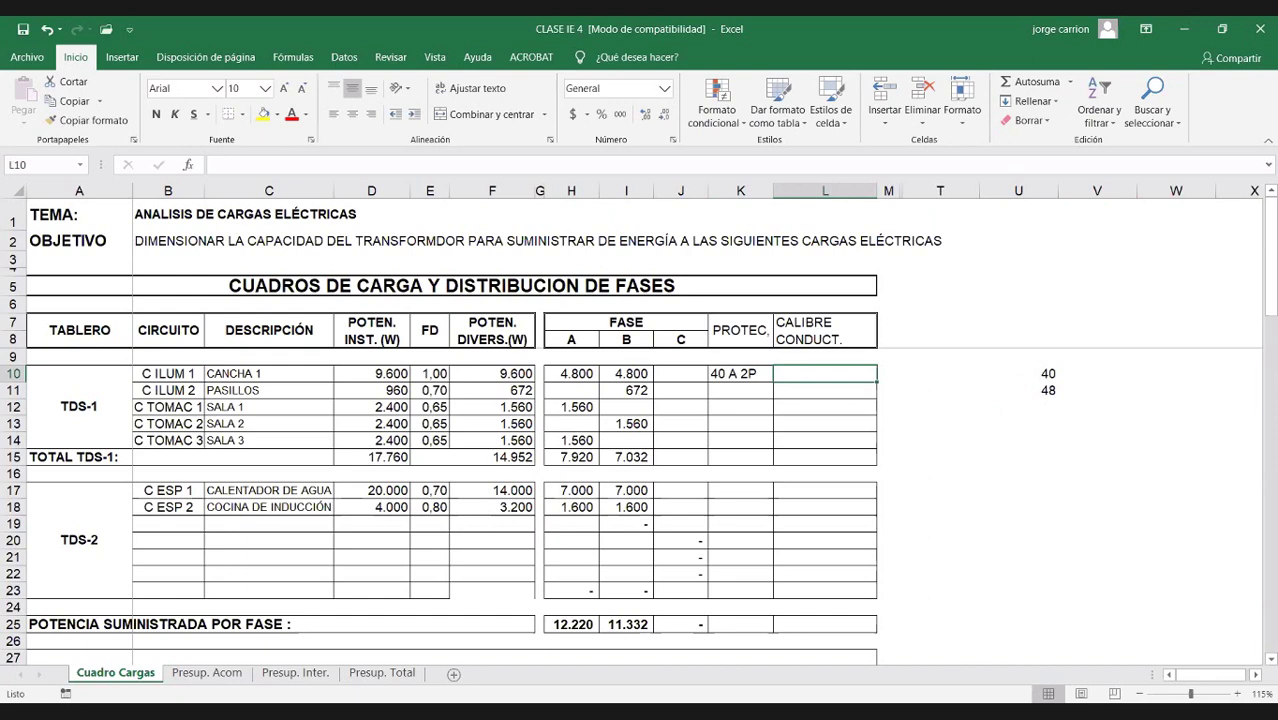
# Step: Switch to the THHN-600-V.90C.pdf datasheet in Adobe Acrobat and examine the current capacities of the 12 and 10 AWG conductors
pyautogui.hotkey('alt', 's')
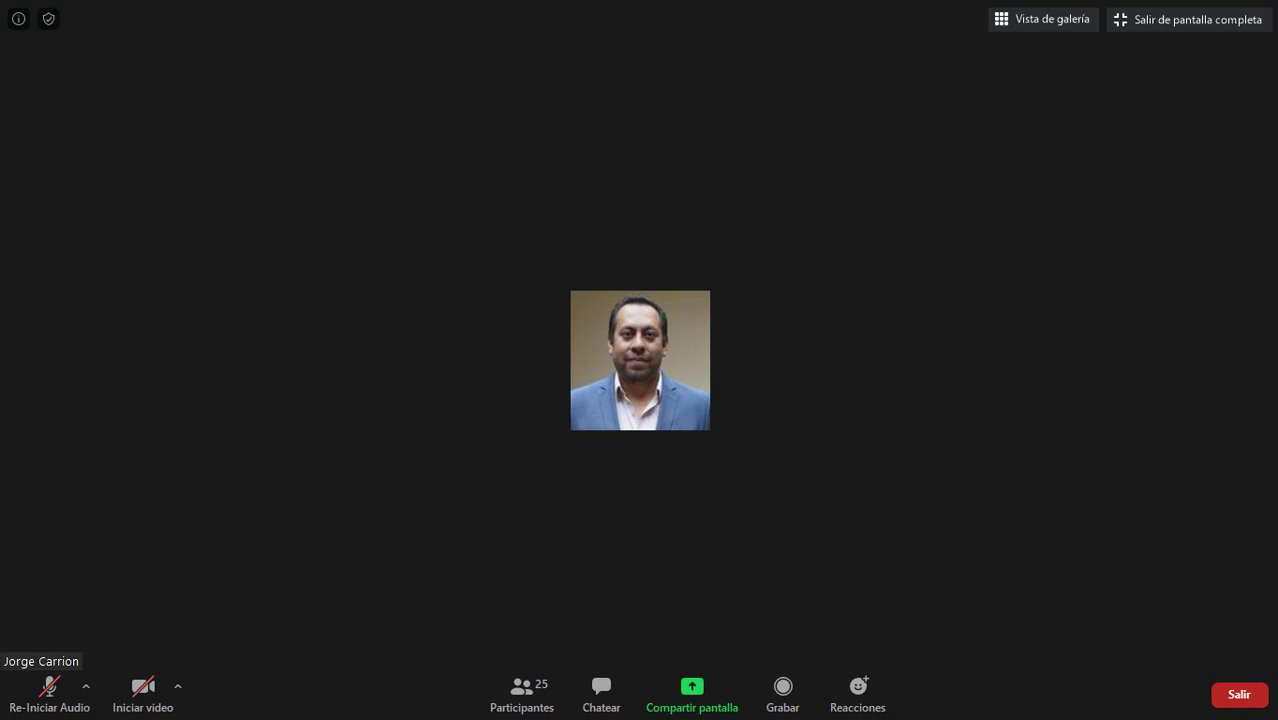
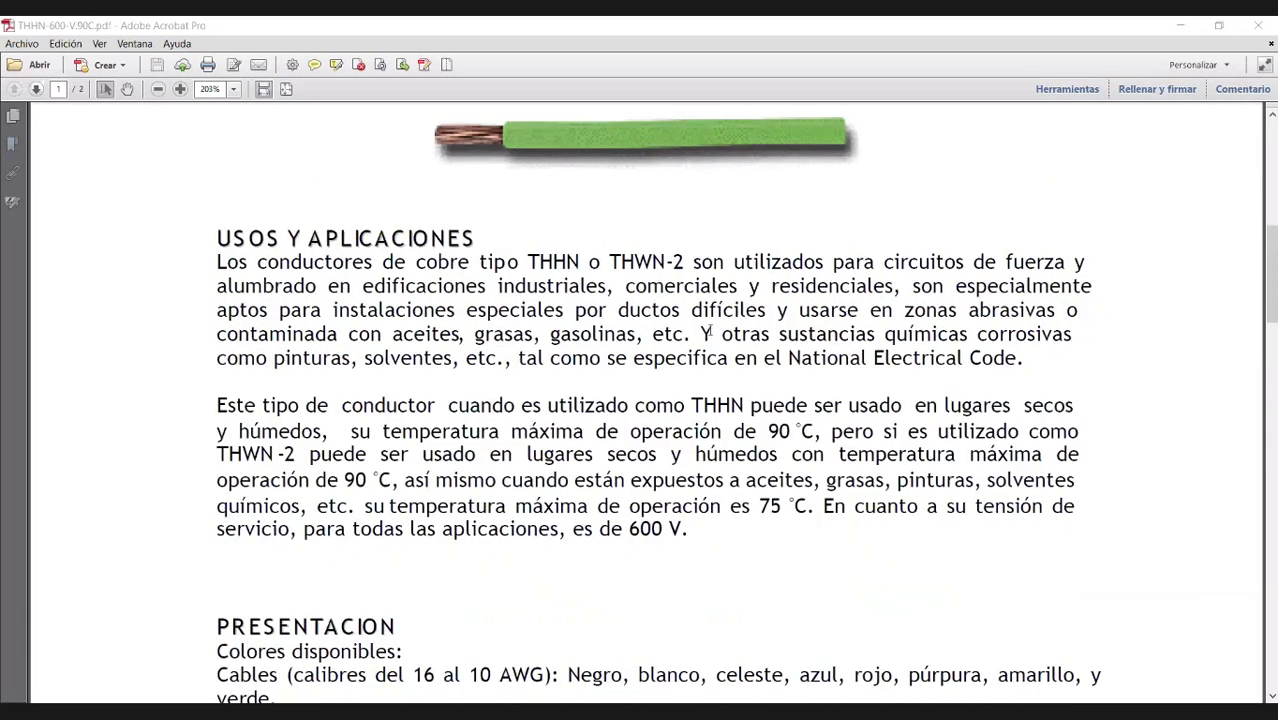
pyautogui.scroll(-3, 765, 350)
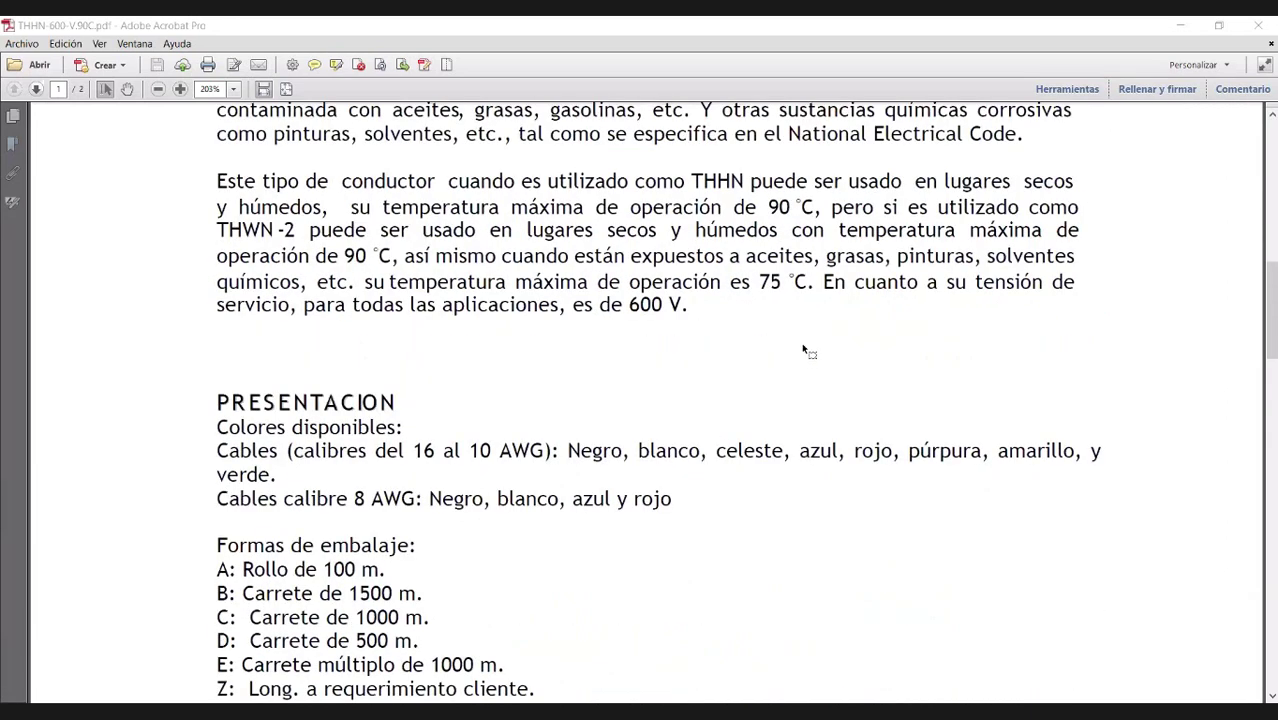
pyautogui.scroll(-4, 816, 348)
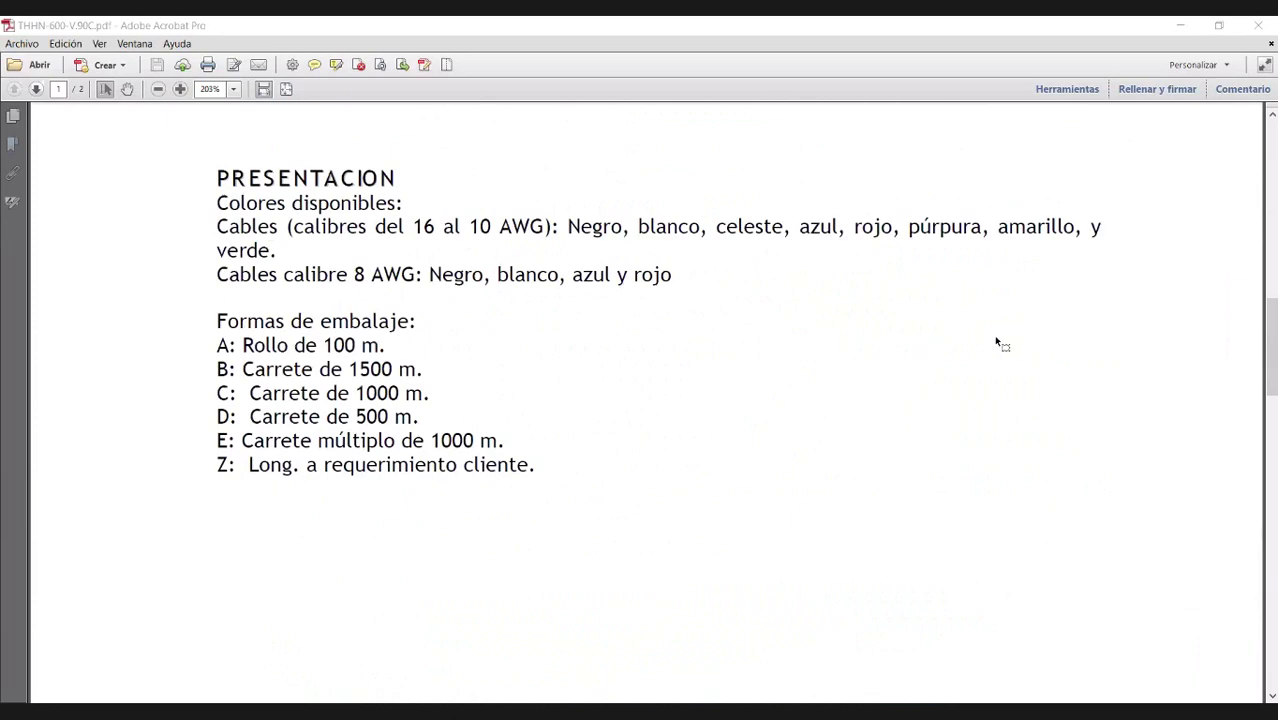
pyautogui.scroll(-5, 996, 343)
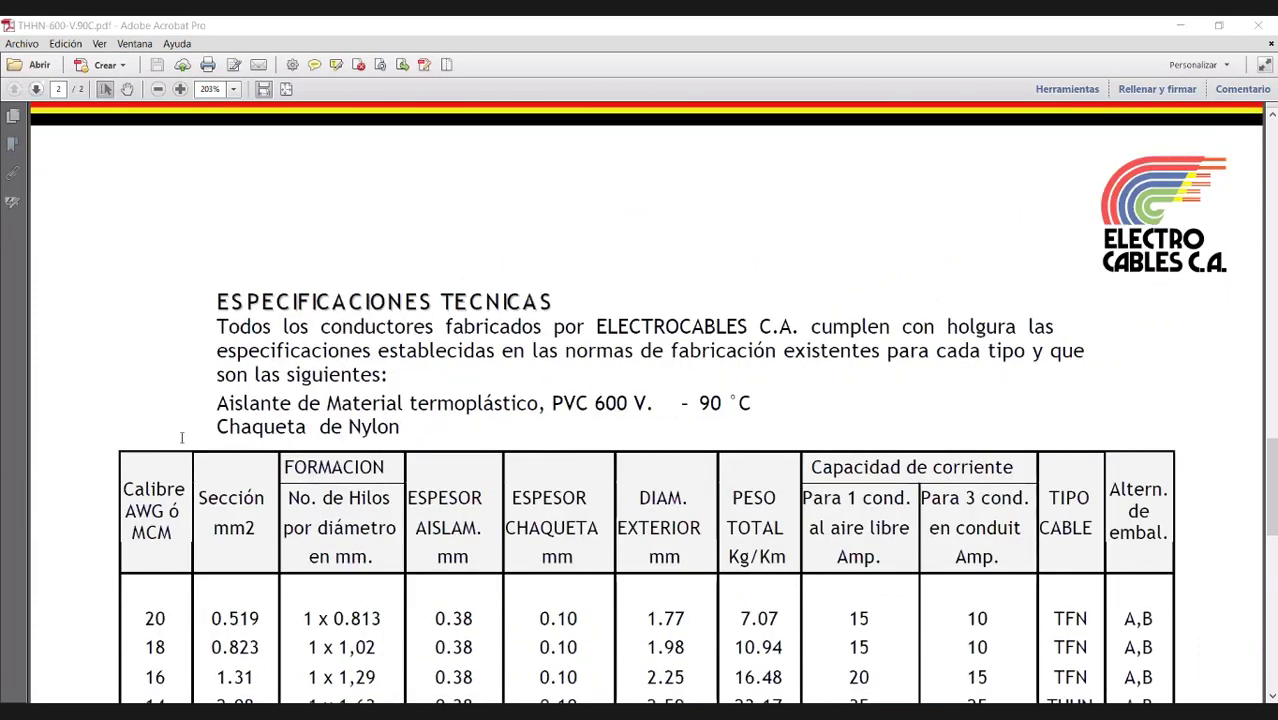
pyautogui.scroll(-3, 182, 437)
pyautogui.moveTo(845, 420); pyautogui.dragTo(870, 418)
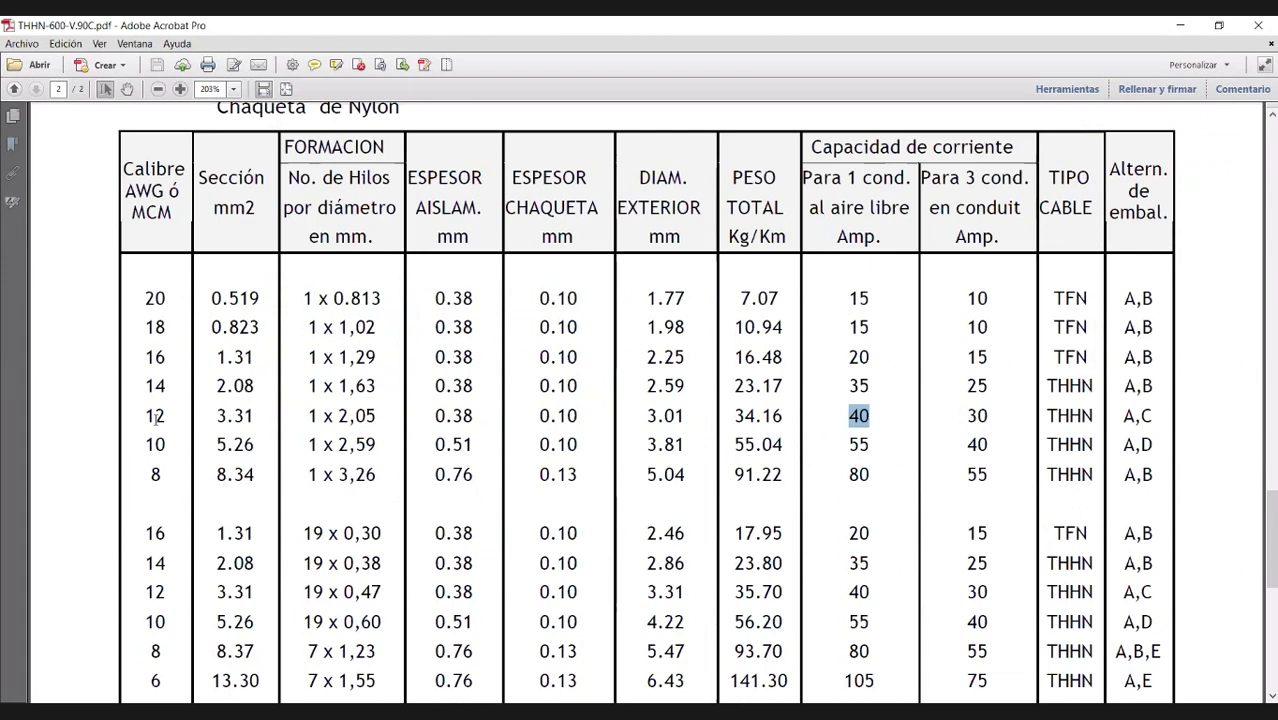
pyautogui.click(200, 437)
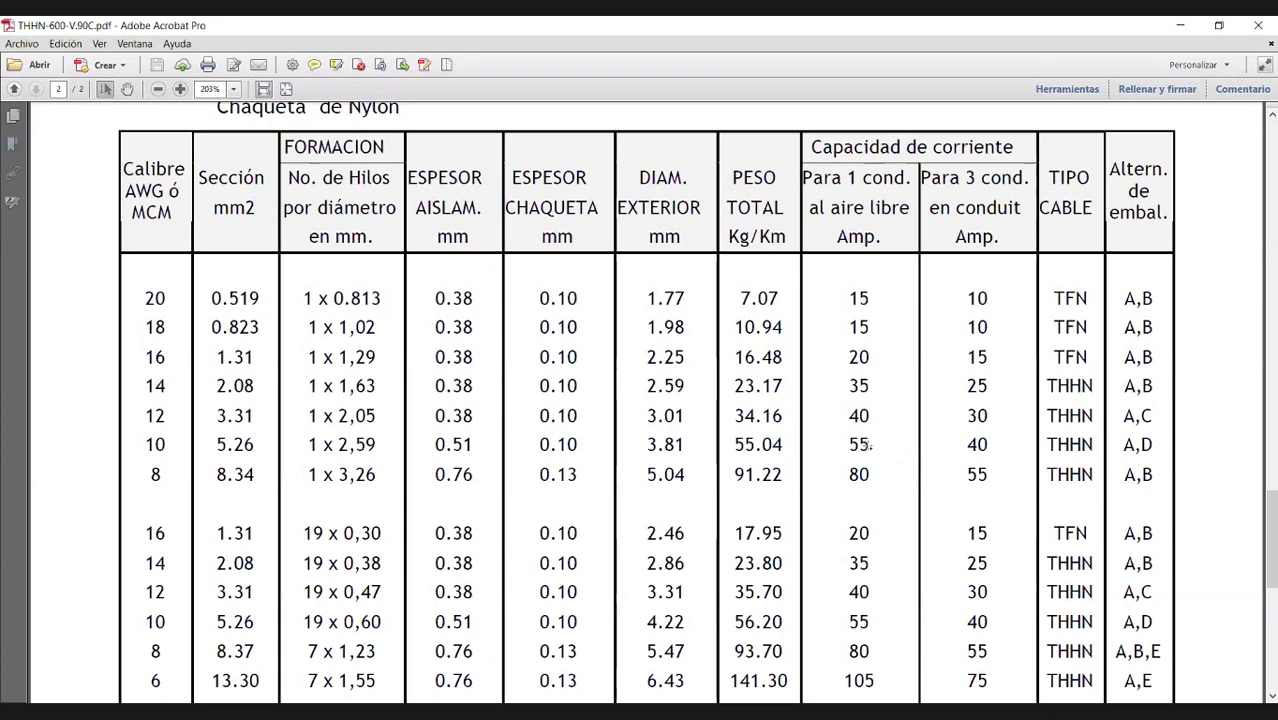
pyautogui.moveTo(145, 444); pyautogui.dragTo(868, 447)
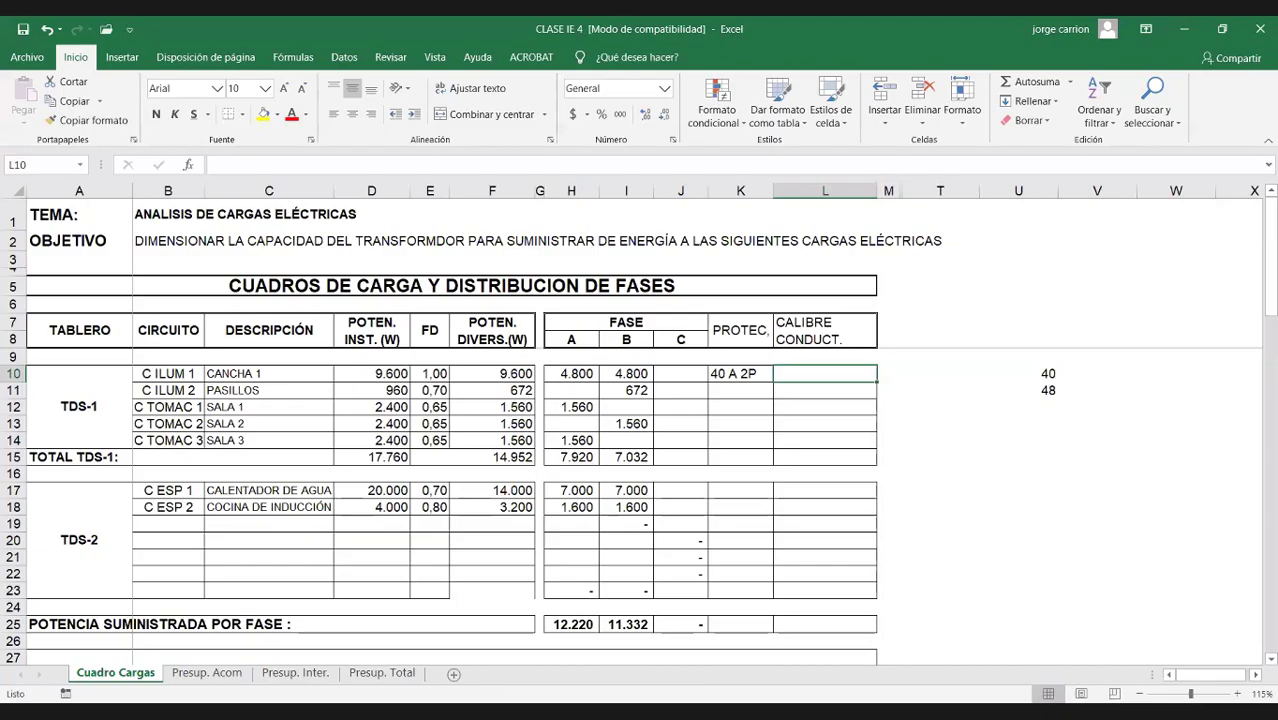
# Step: Back in the Excel load table, enter 2X10 CU THHHN as the C ILUM 1 conductor in L10 and widen column L
pyautogui.write('2X10')
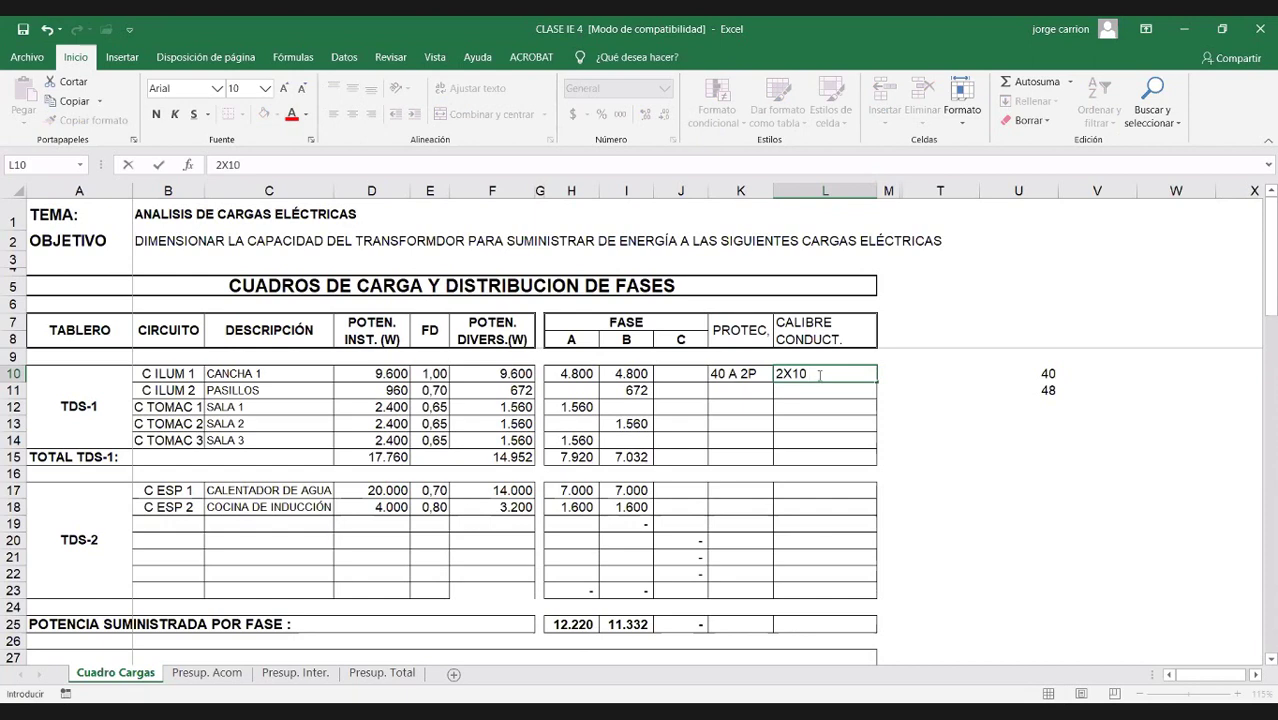
pyautogui.write(' CU THHHN')
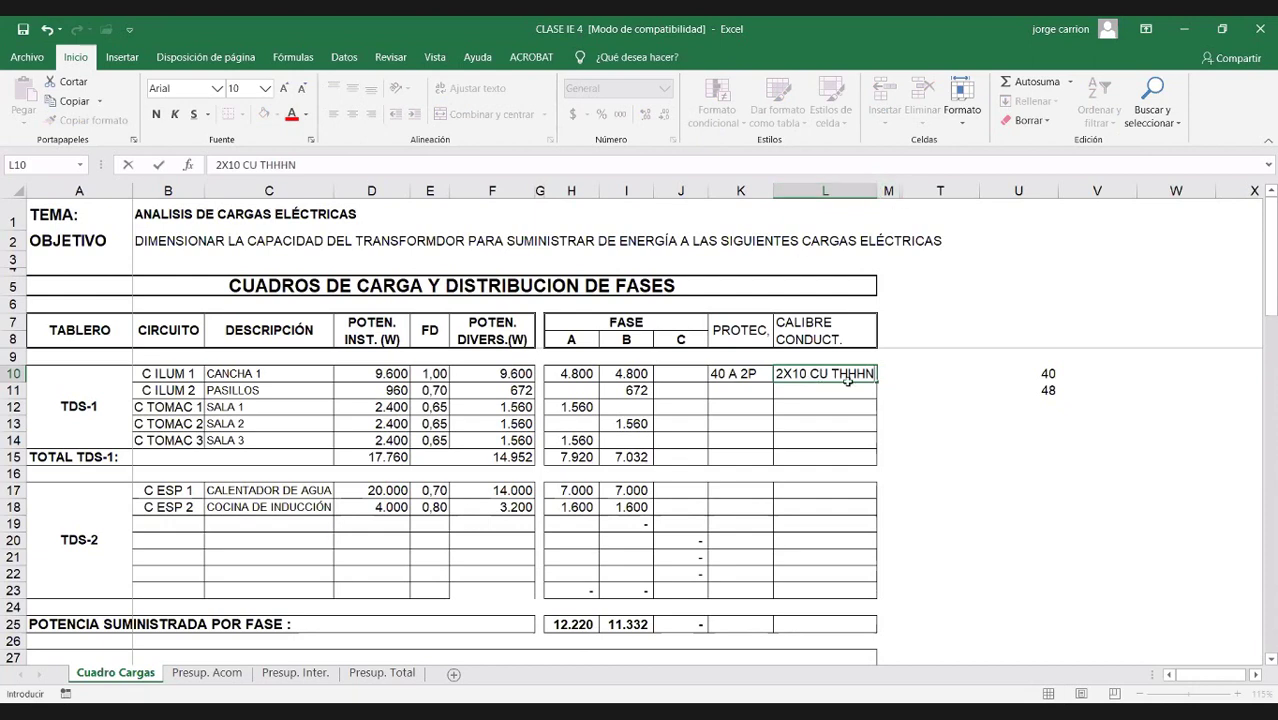
pyautogui.click(920, 405)
pyautogui.click(825, 373)
pyautogui.moveTo(875, 190); pyautogui.dragTo(930, 192)
# Step: Append +1X12 CU THHN to the C ILUM 1 conductor entry in L10 and widen column L to fit the text
pyautogui.doubleClick(888, 371)
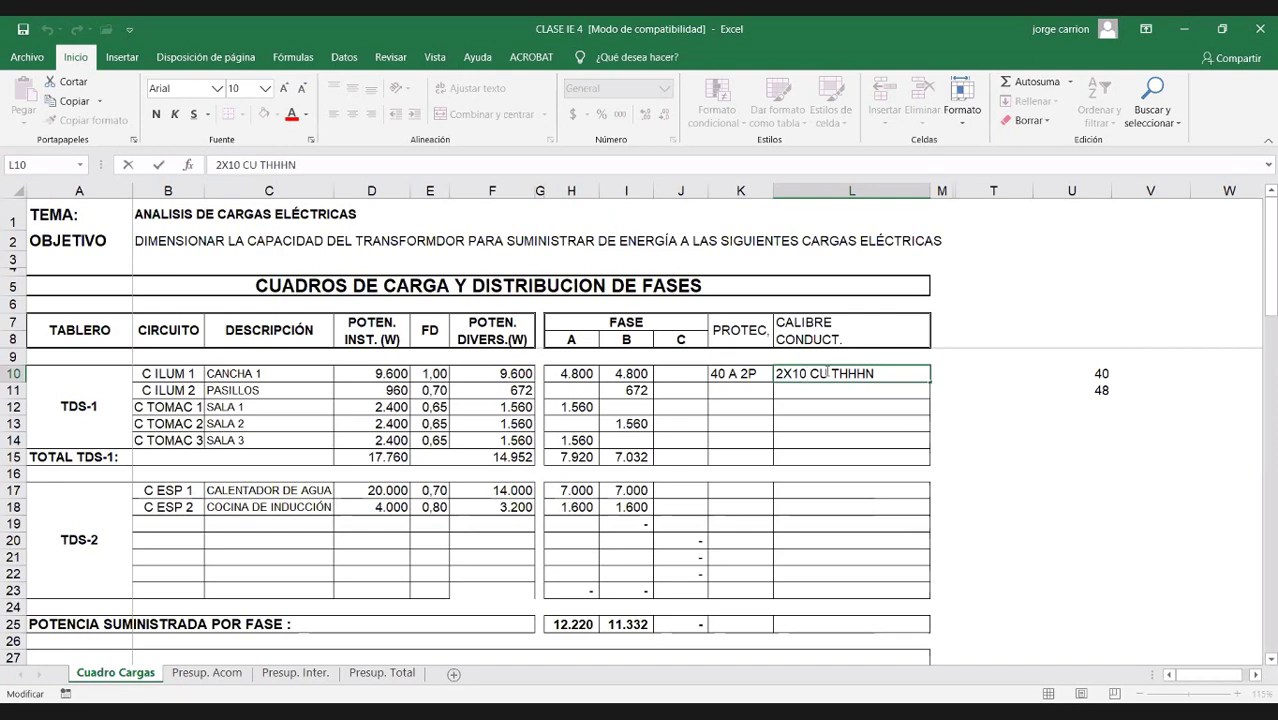
pyautogui.click(877, 373)
pyautogui.write('+')
pyautogui.write('1X11')
pyautogui.write('2')
pyautogui.press('BackSpace')
pyautogui.write('12')
pyautogui.press('BackSpace')
pyautogui.press('BackSpace')
pyautogui.write('2 CU THHN')
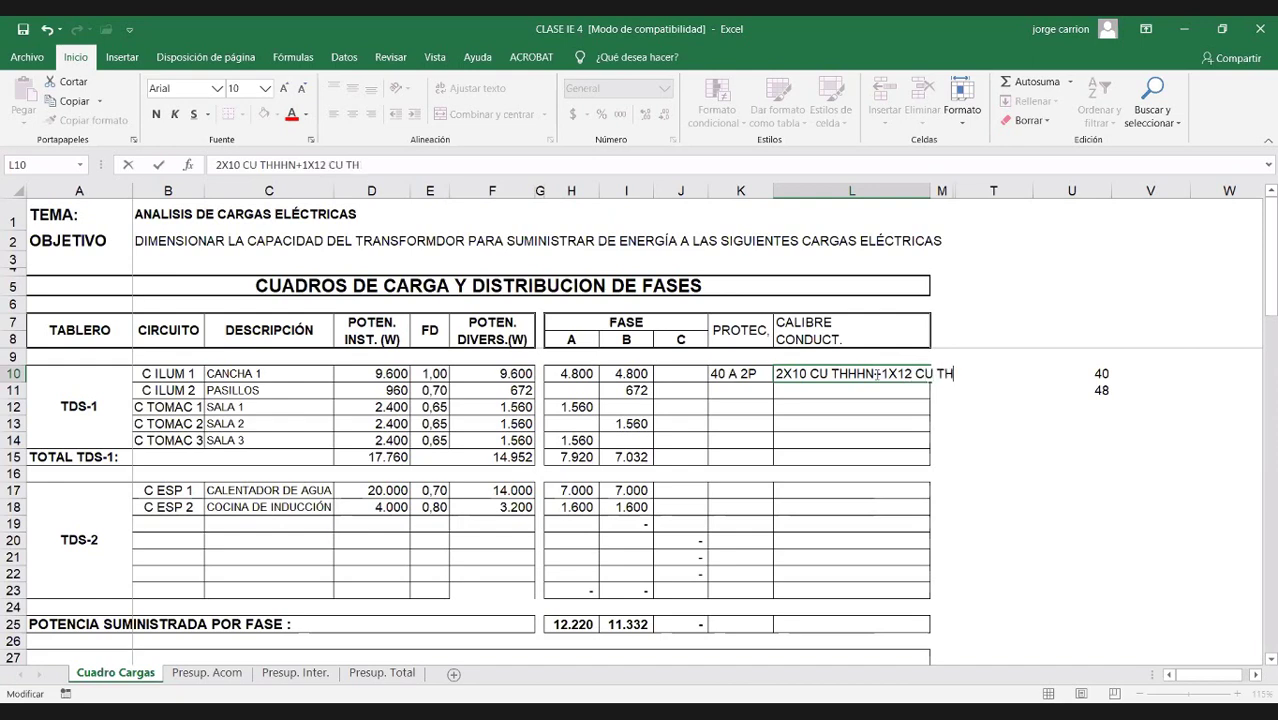
pyautogui.click(896, 460)
pyautogui.click(924, 374)
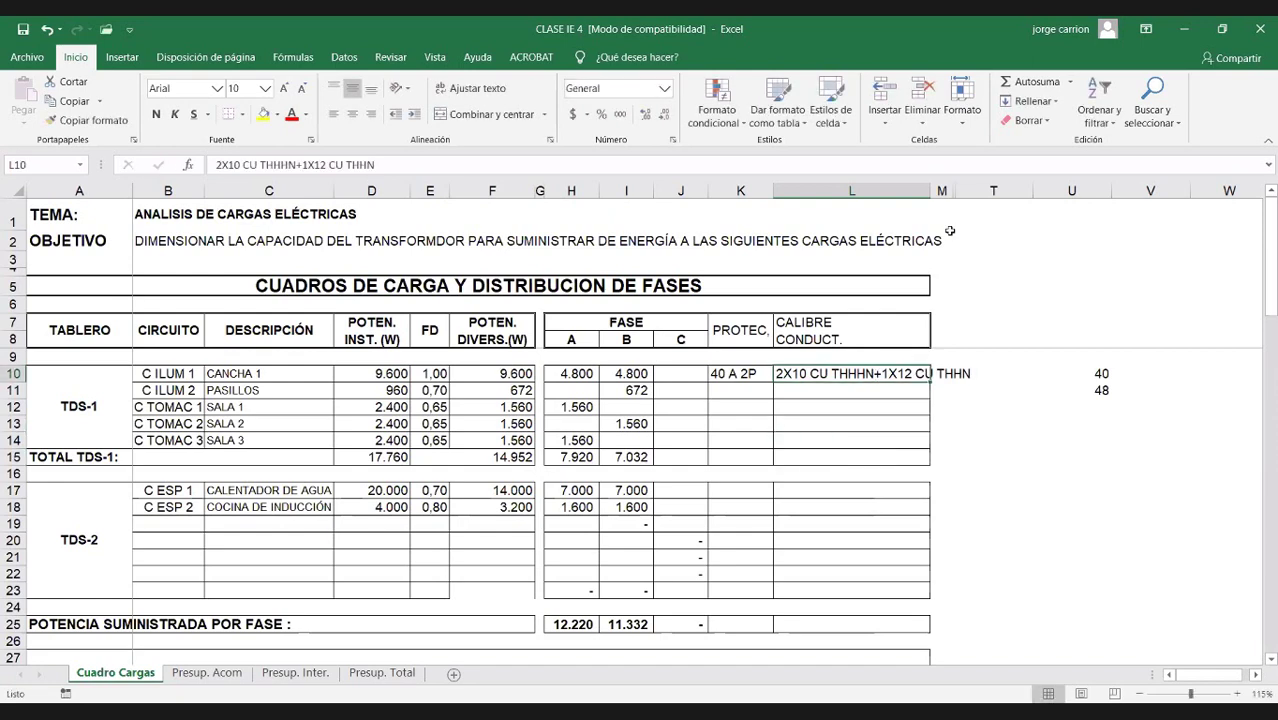
pyautogui.moveTo(927, 195); pyautogui.dragTo(1070, 250)
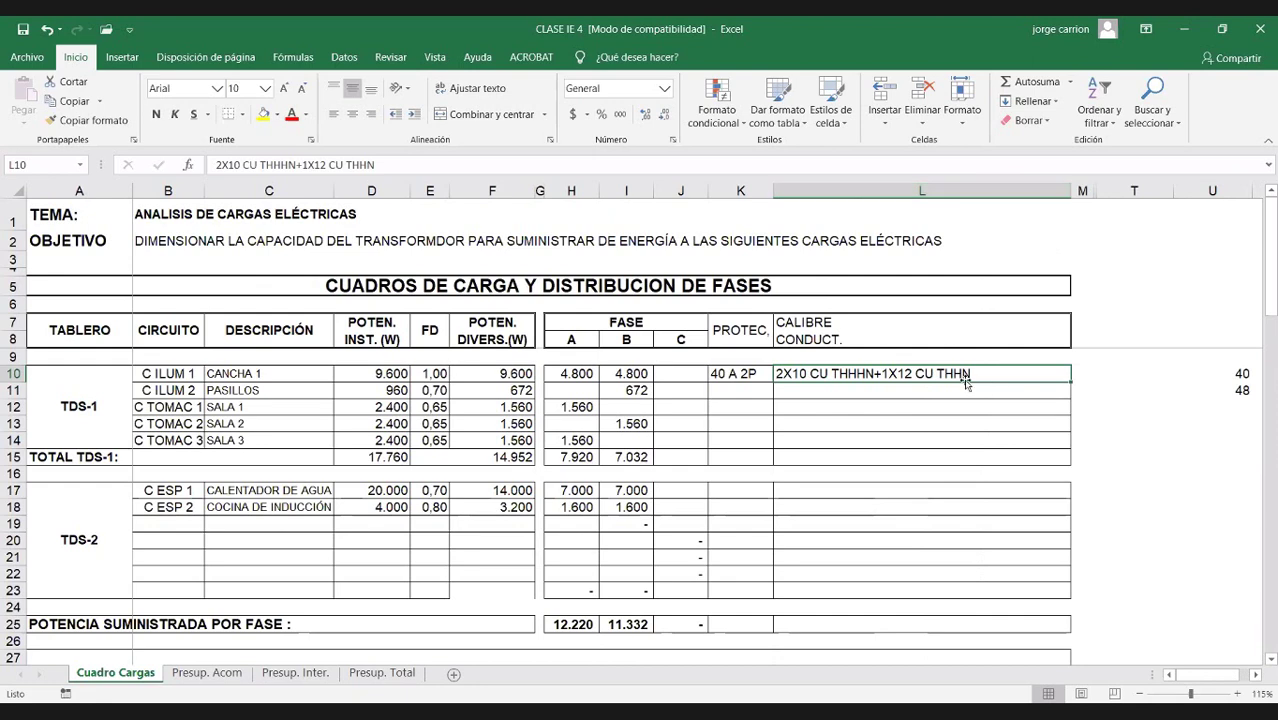
# Step: Append the conduit diameter +o1" to the C ILUM 1 conductor entry in L10
pyautogui.doubleClick(994, 375)
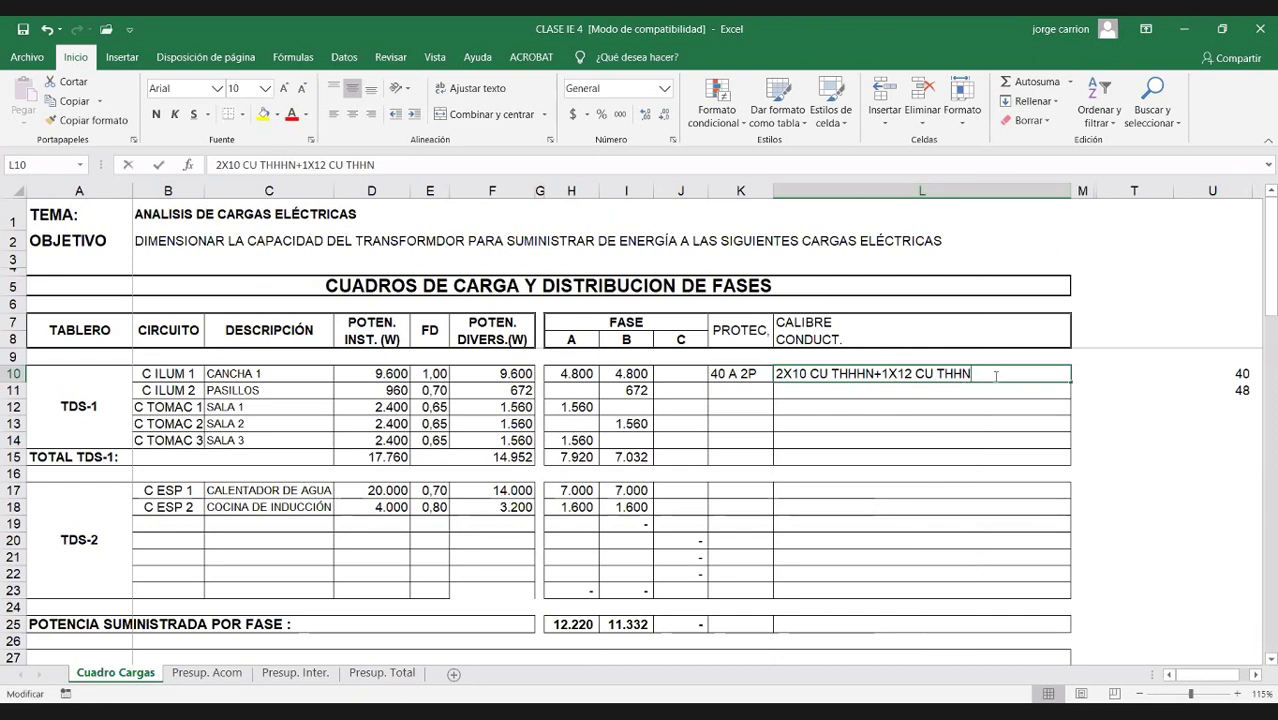
pyautogui.write('+')
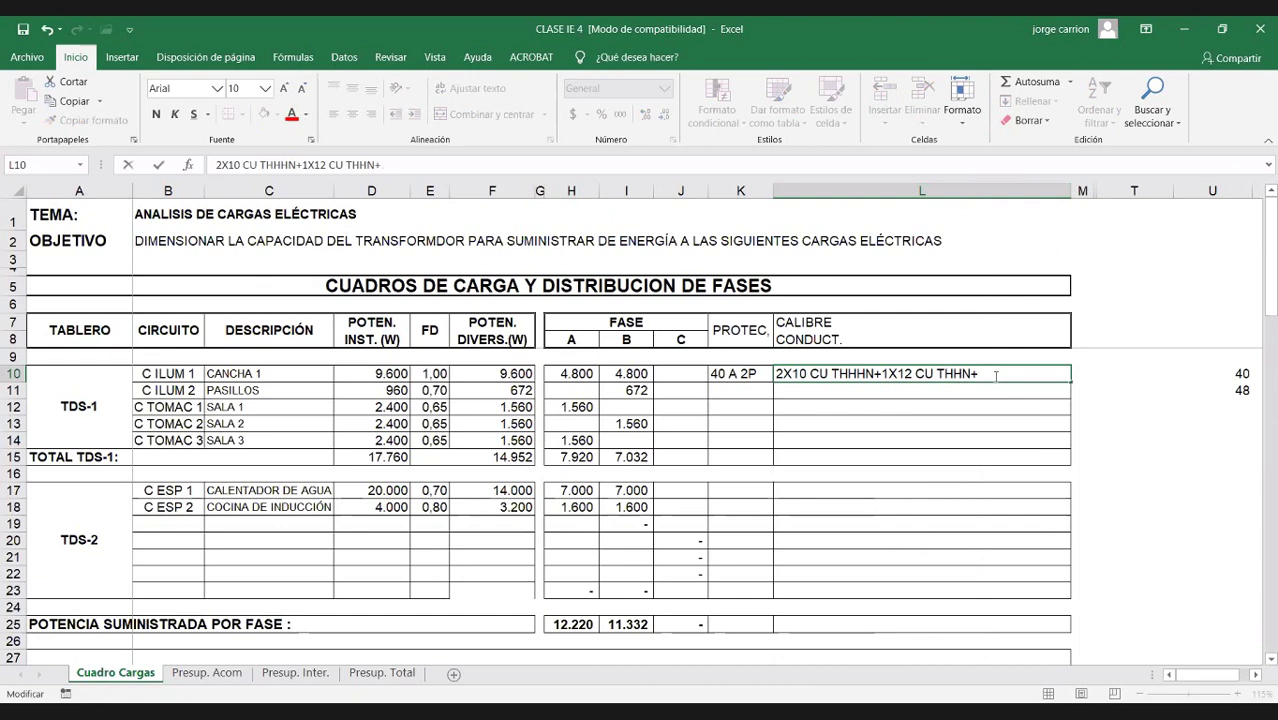
pyautogui.write('1')
pyautogui.write('PUL')
pyautogui.press('BackSpace')
pyautogui.press('BackSpace')
pyautogui.press('BackSpace')
pyautogui.press('BackSpace')
pyautogui.write('o')
pyautogui.write('Ç')
pyautogui.press('BackSpace')
pyautogui.write('1"')
pyautogui.click(786, 377)
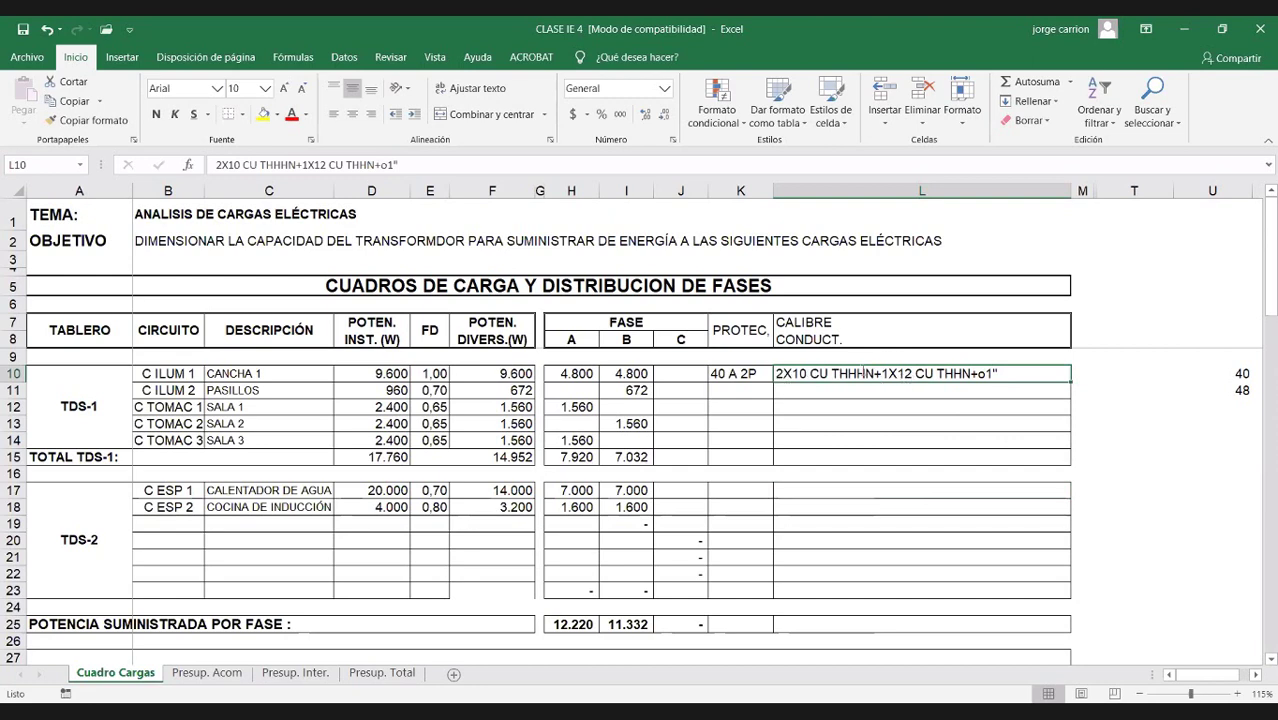
# Step: Correct the first conductor type in L10 to THHN by removing the extra H
pyautogui.doubleClick(864, 373)
pyautogui.press('BackSpace')
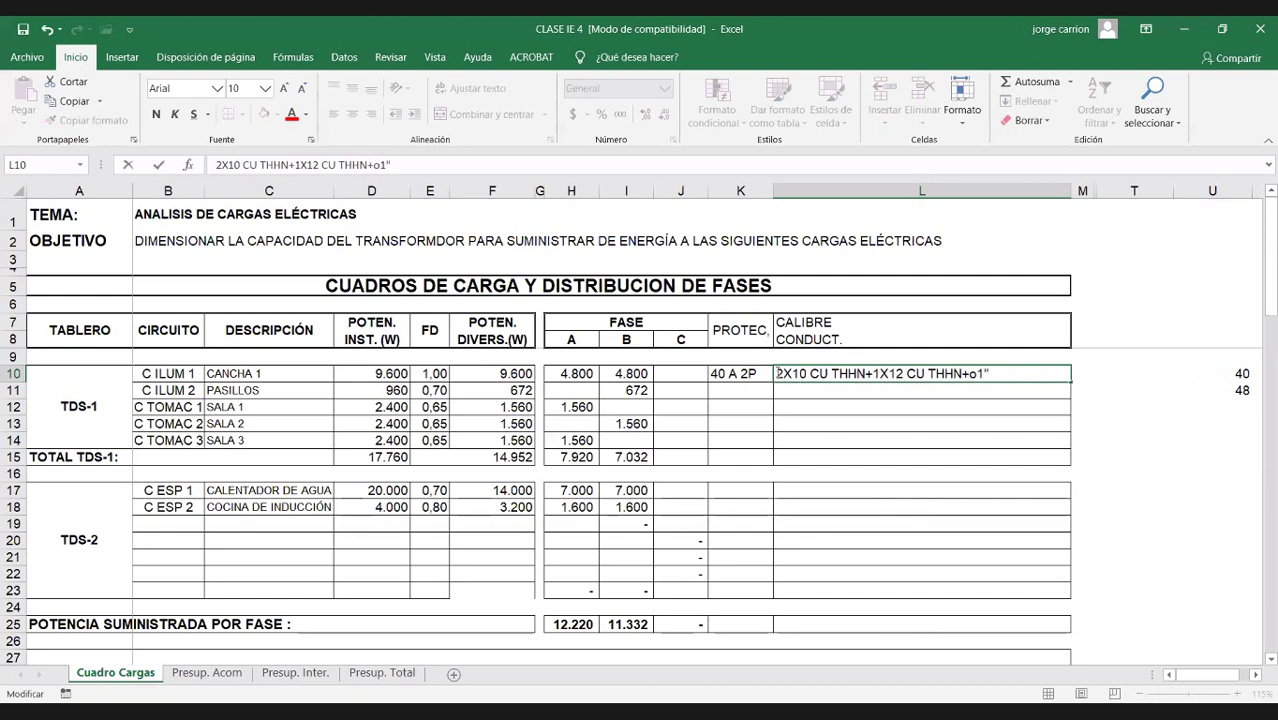
pyautogui.keyDown('shift'); pyautogui.click(777, 373); pyautogui.keyUp('shift')
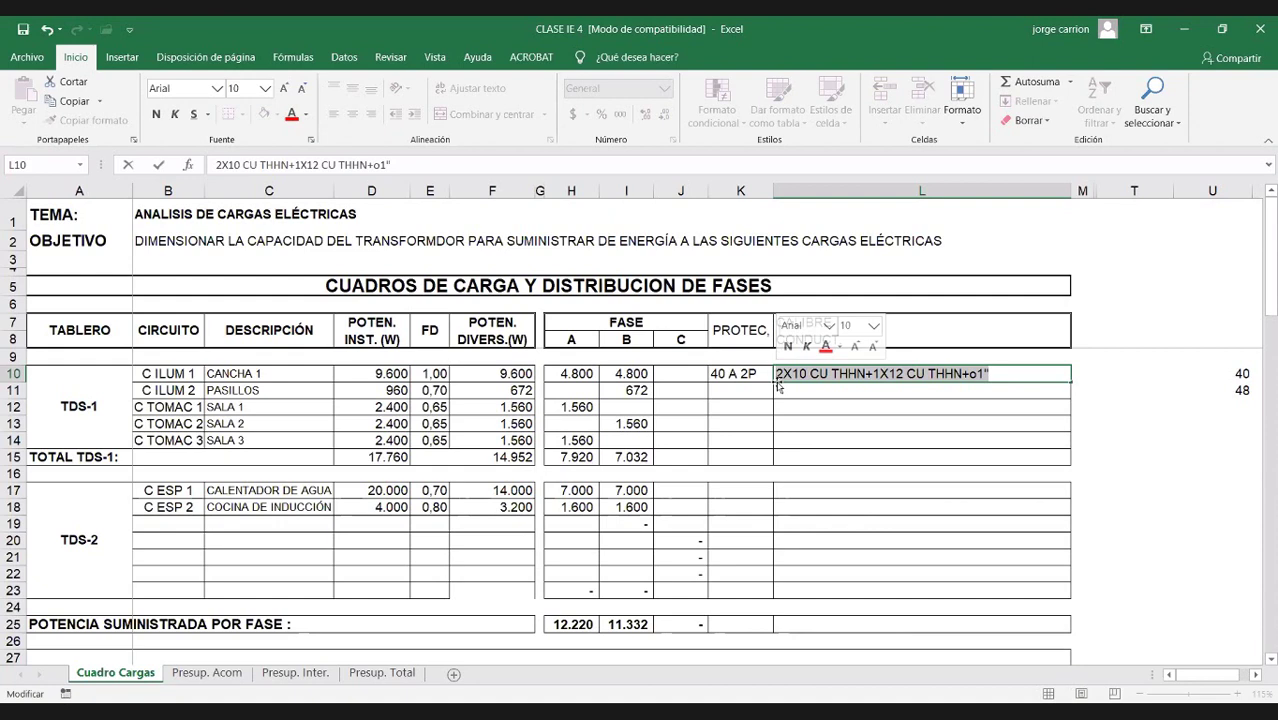
pyautogui.click(512, 390)
pyautogui.click(758, 390)
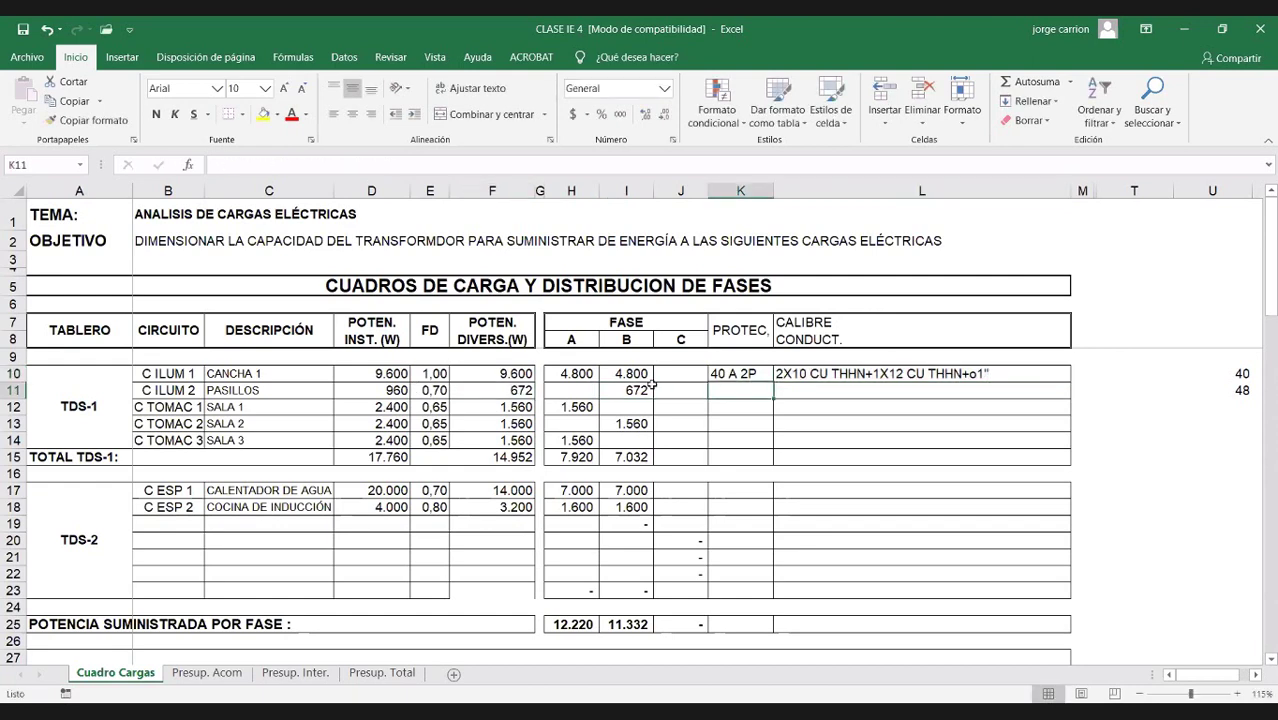
pyautogui.write('+')
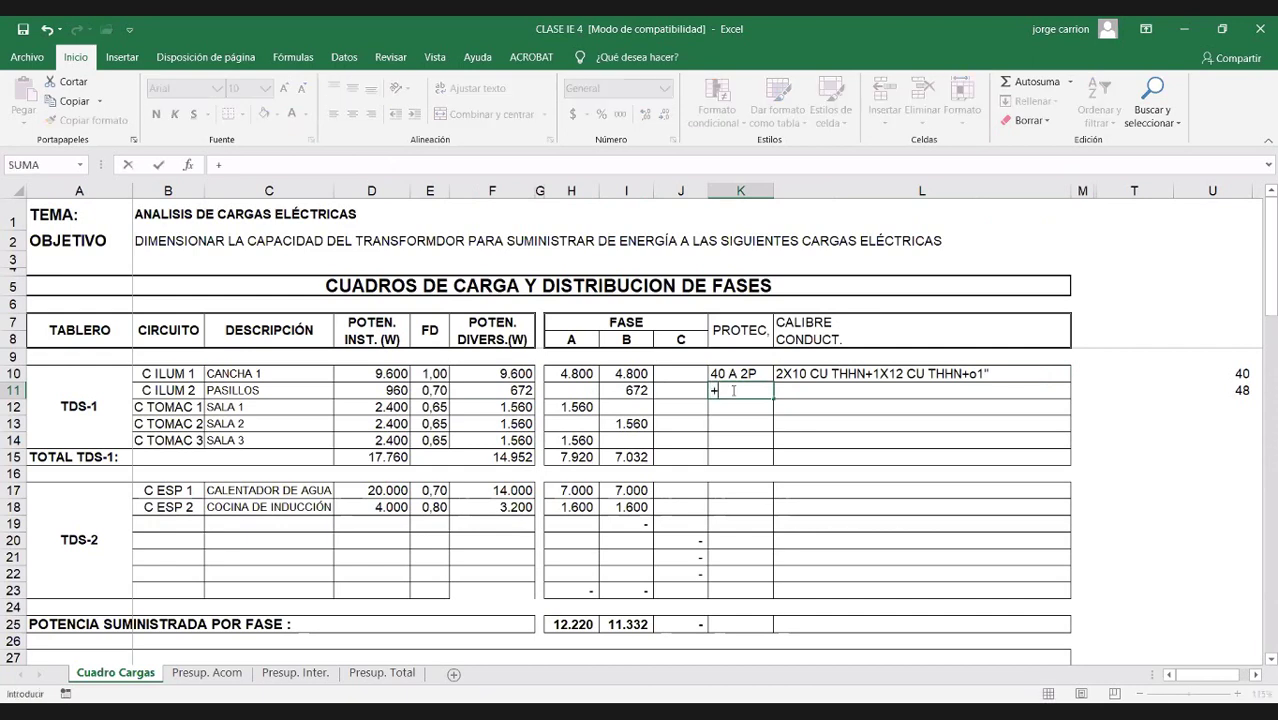
pyautogui.click(507, 391)
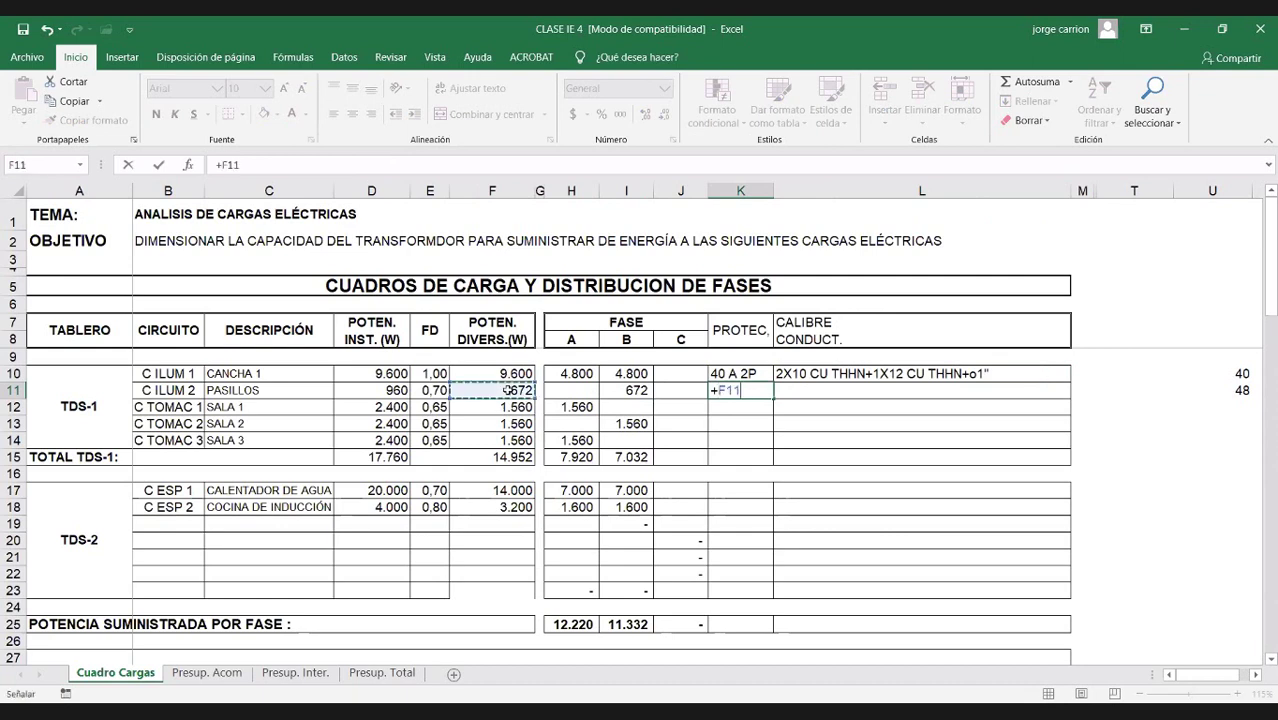
pyautogui.press('Escape')
# Step: Review the C ILUM 1 protection entry in K10 and the factored current formula in U11
pyautogui.doubleClick(716, 373)
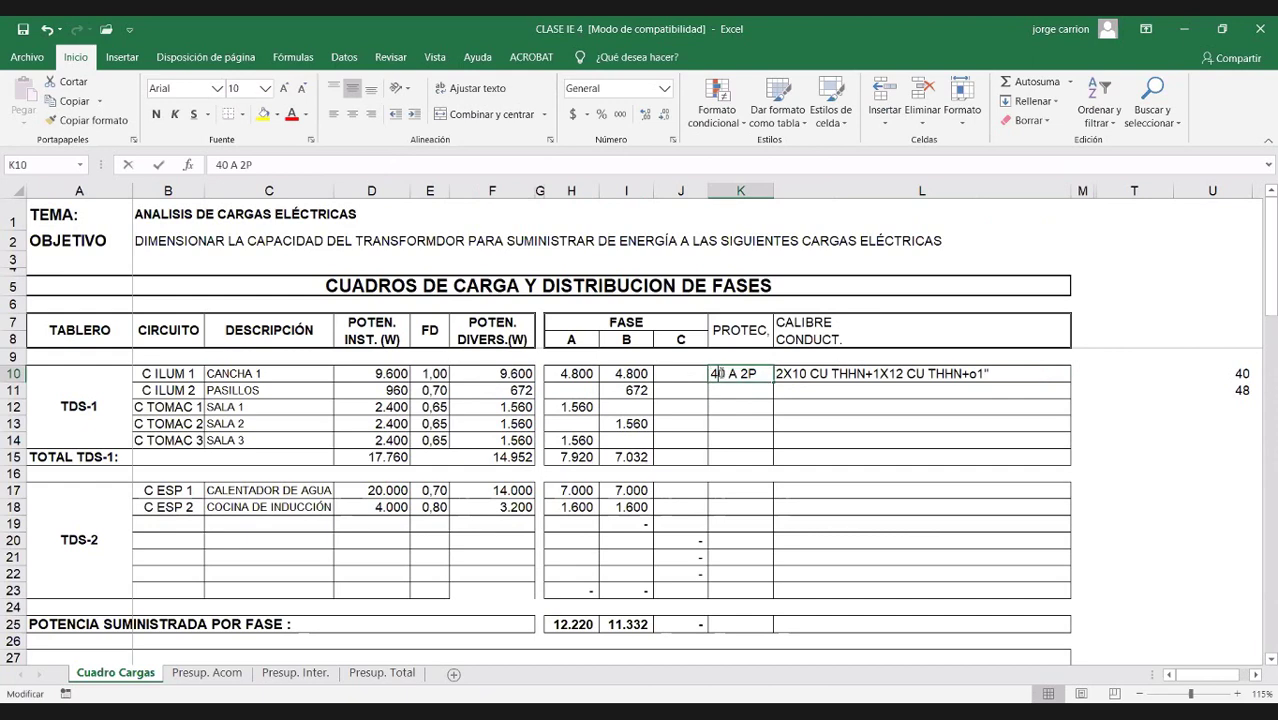
pyautogui.click(1240, 391)
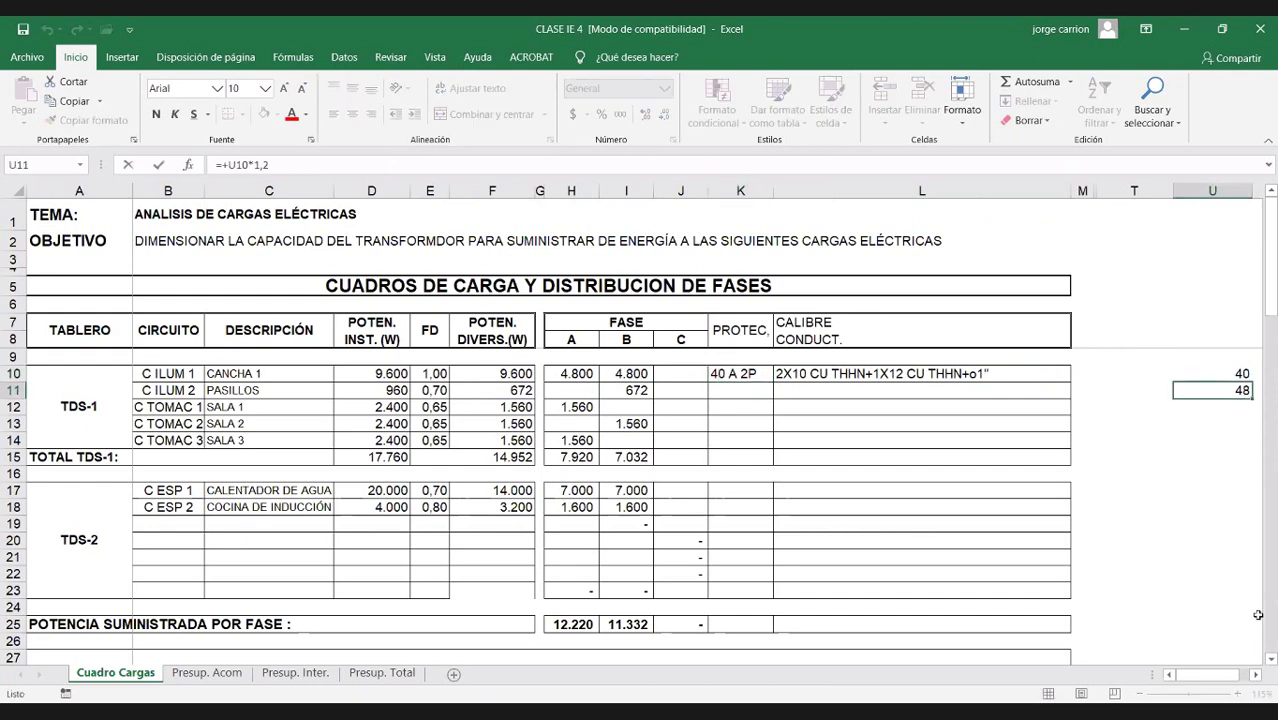
pyautogui.press('F2')
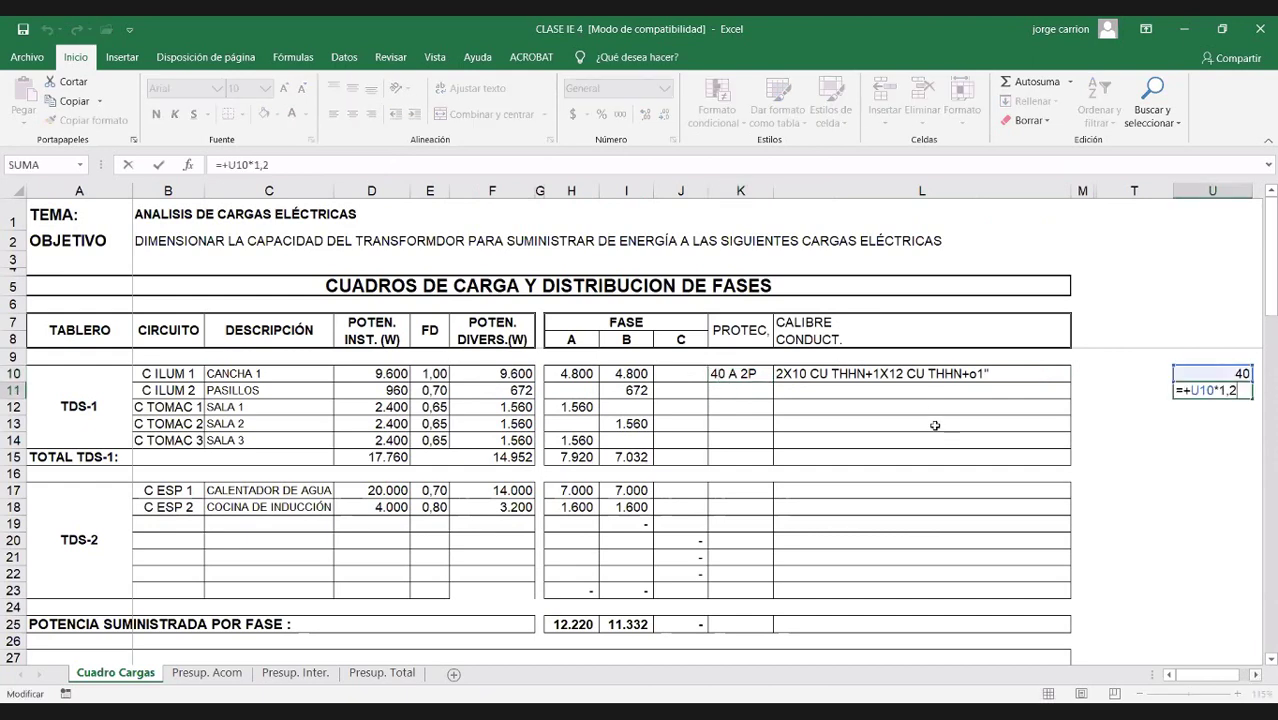
# Step: Calculate the current of circuit C ILUM 2 in the empty cell U13 with the formula +F11/120
pyautogui.hscroll(1, 931, 416)
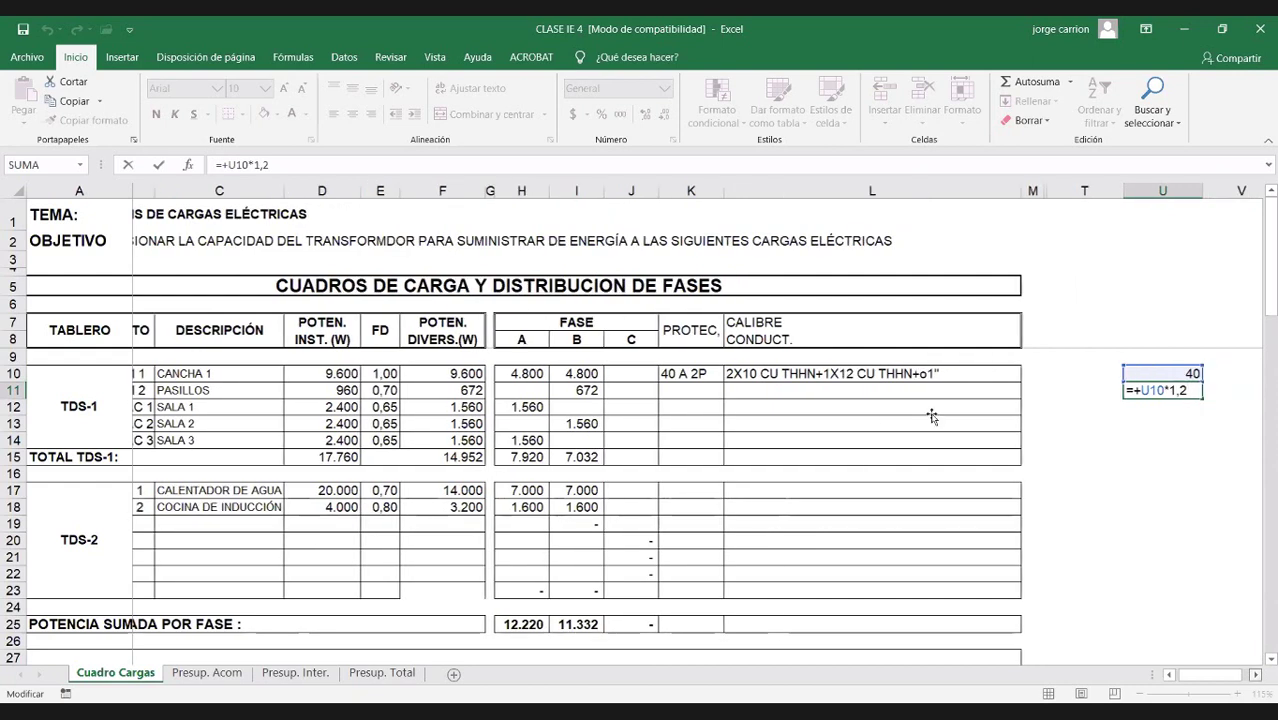
pyautogui.hscroll(1, 931, 416)
pyautogui.click(931, 418)
pyautogui.write('+')
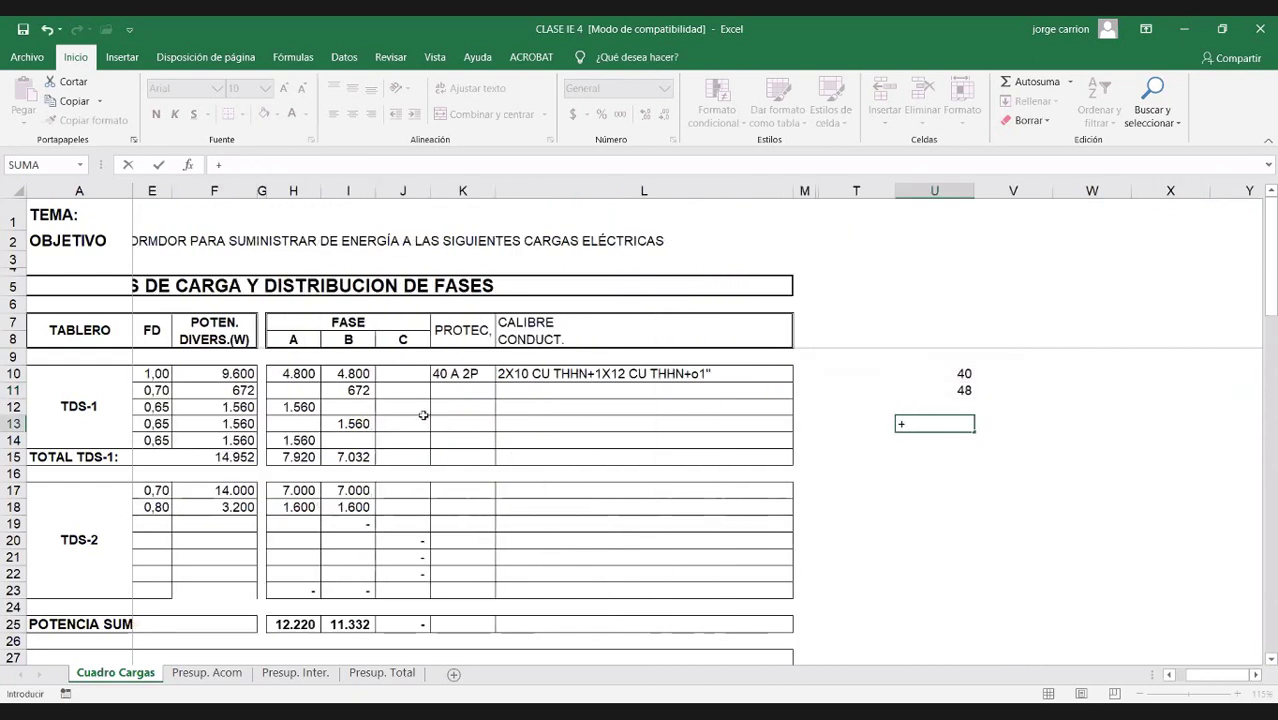
pyautogui.click(245, 390)
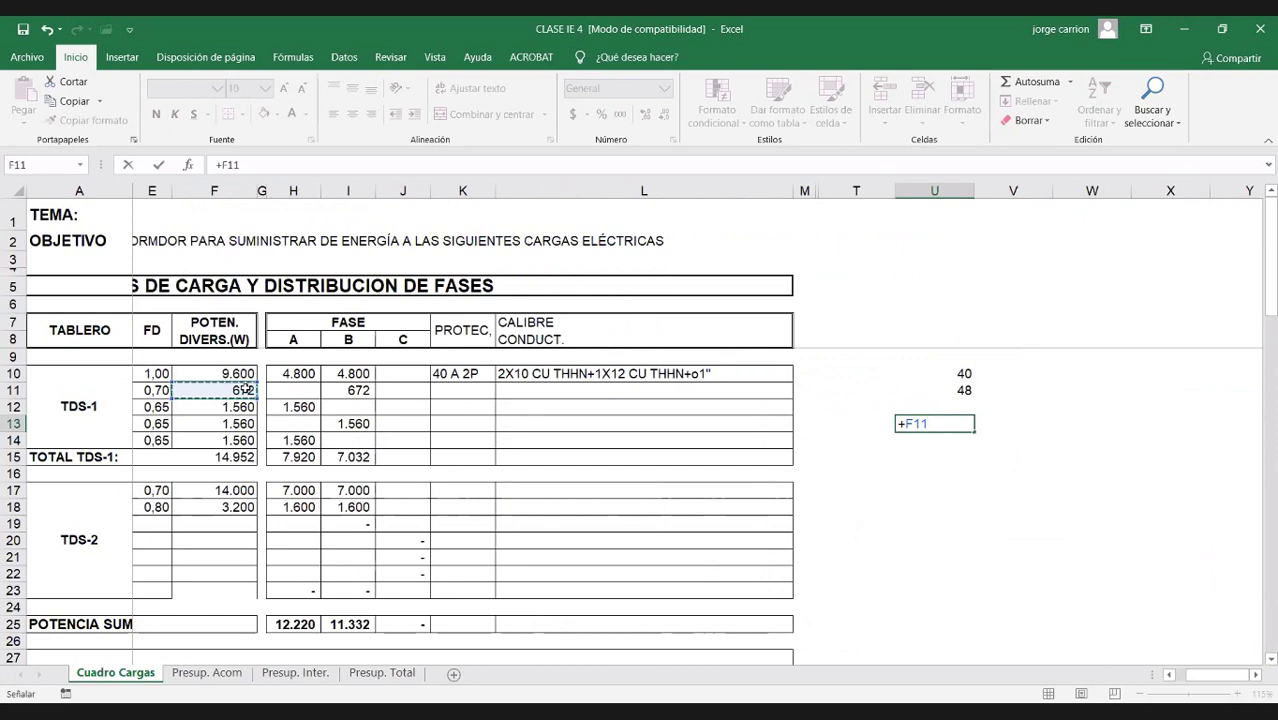
pyautogui.write('/120')
pyautogui.press('Return')
pyautogui.click(965, 424)
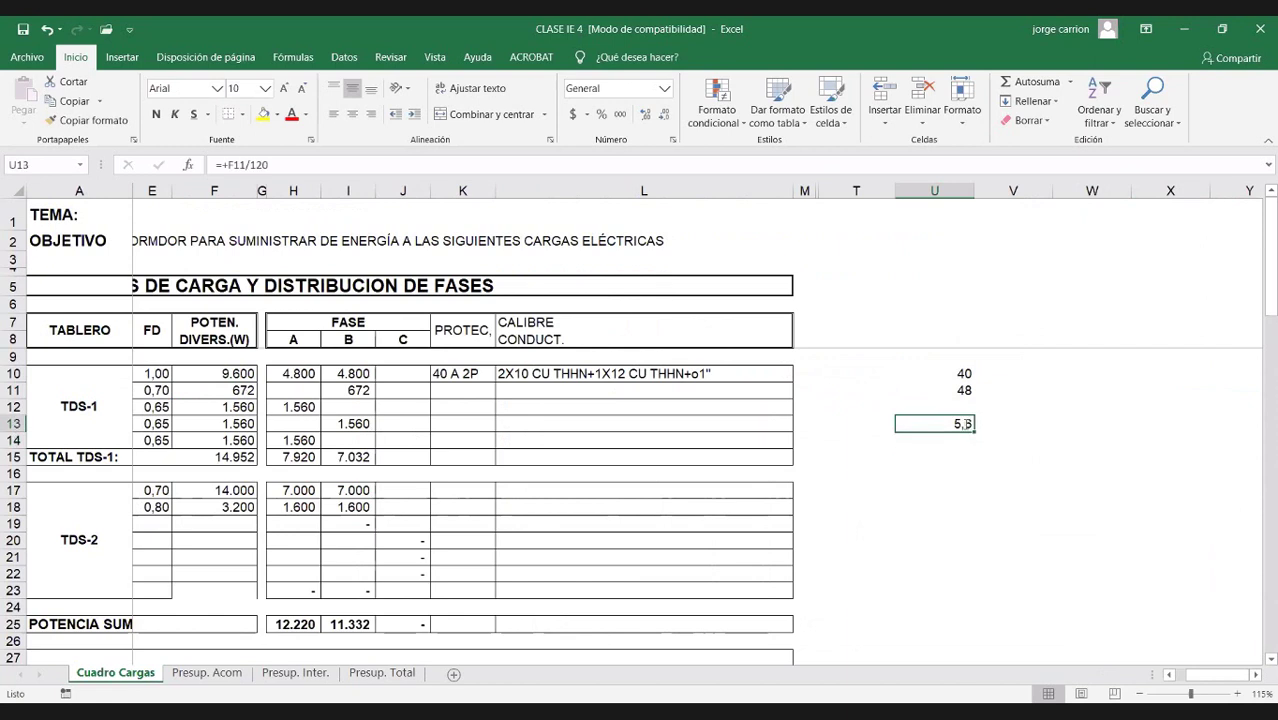
# Step: Change the C ILUM 2 current formula in U13 to use the installed power, +D11/120
pyautogui.doubleClick(965, 424)
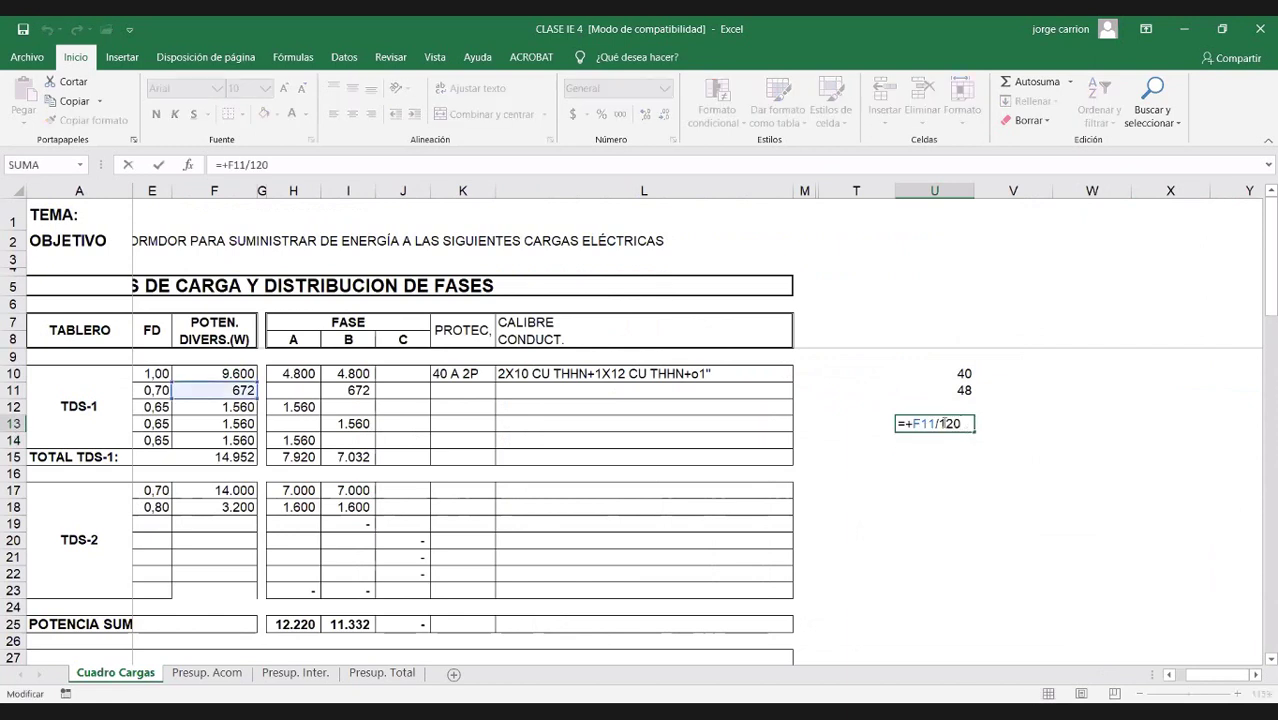
pyautogui.moveTo(936, 424); pyautogui.dragTo(911, 424)
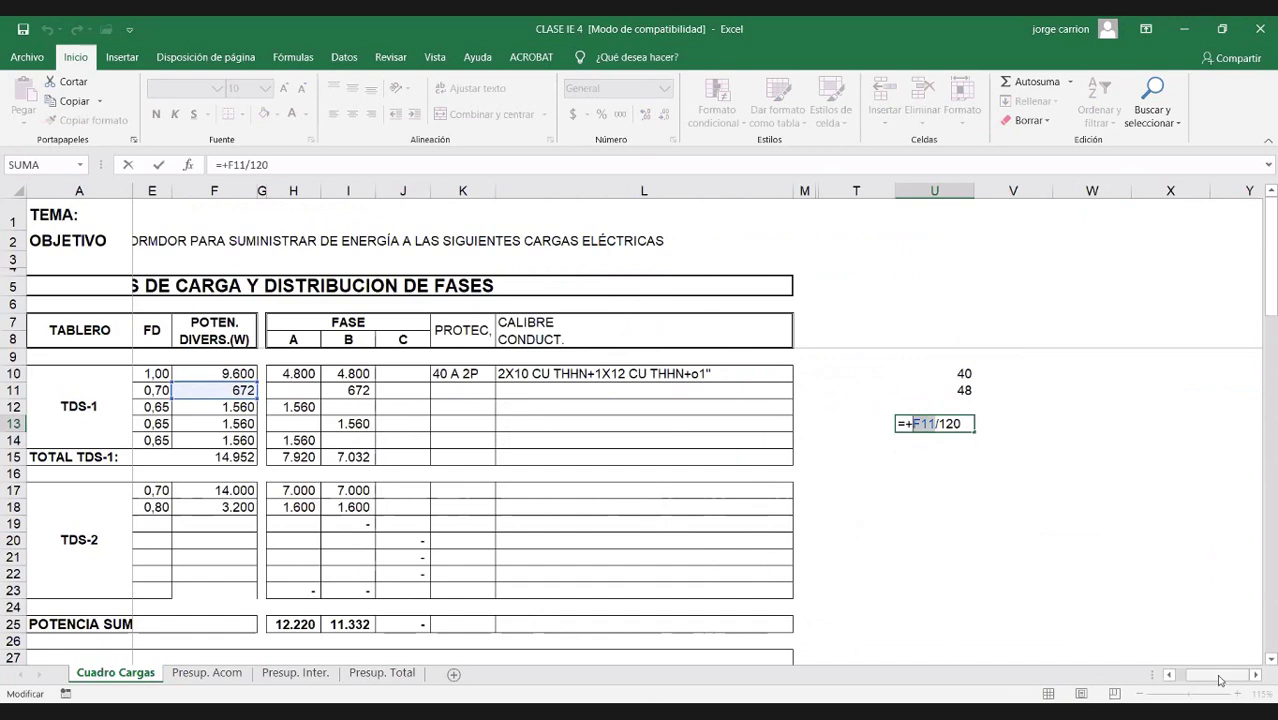
pyautogui.click(1175, 681)
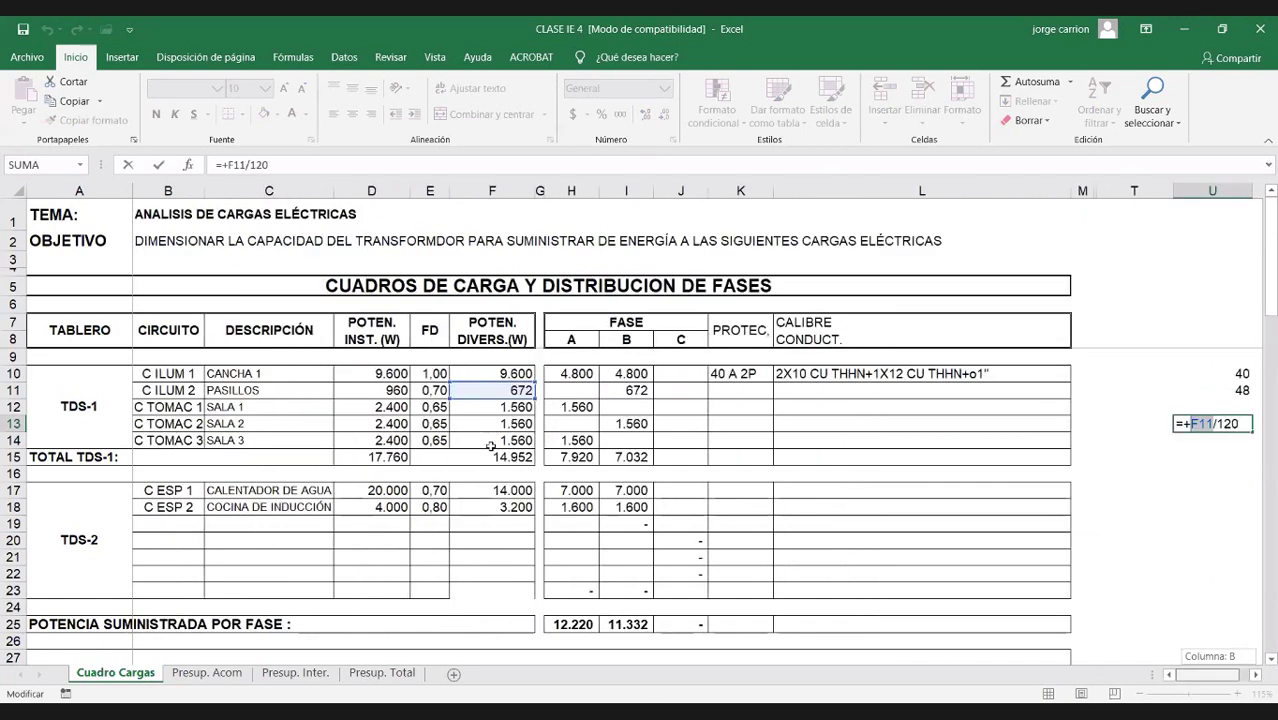
pyautogui.click(394, 390)
pyautogui.press('Return')
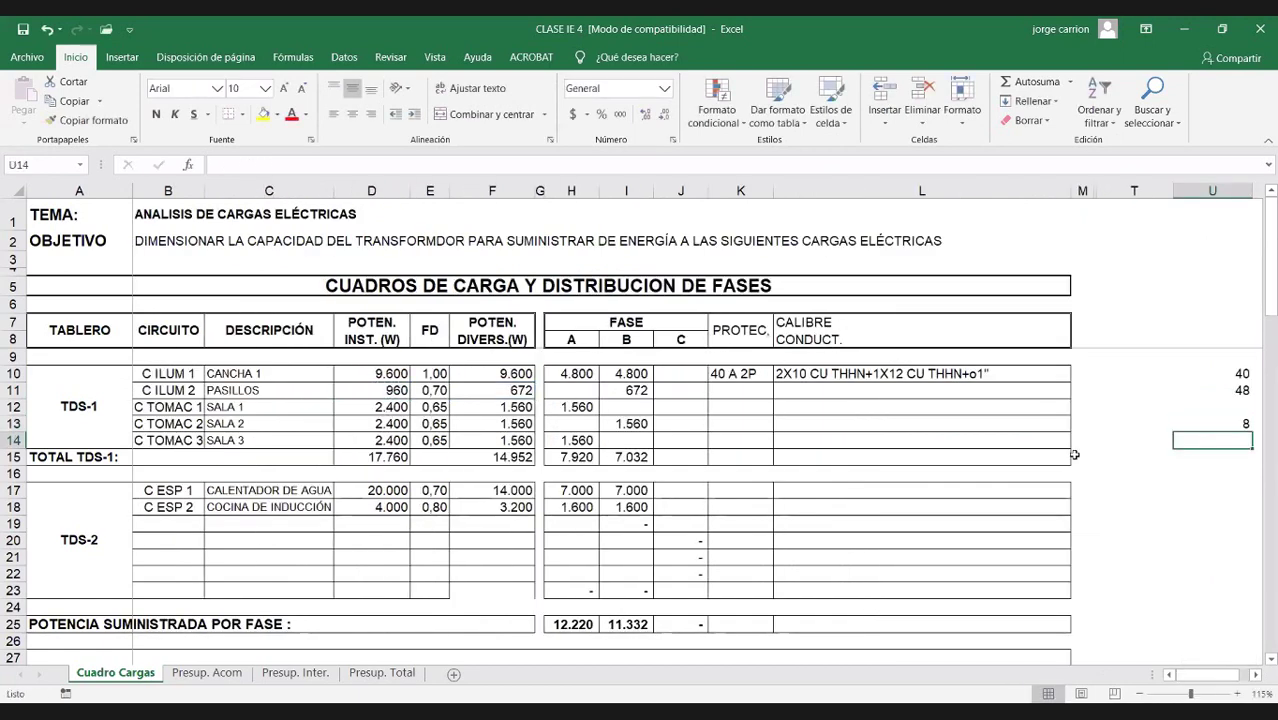
pyautogui.click(1238, 424)
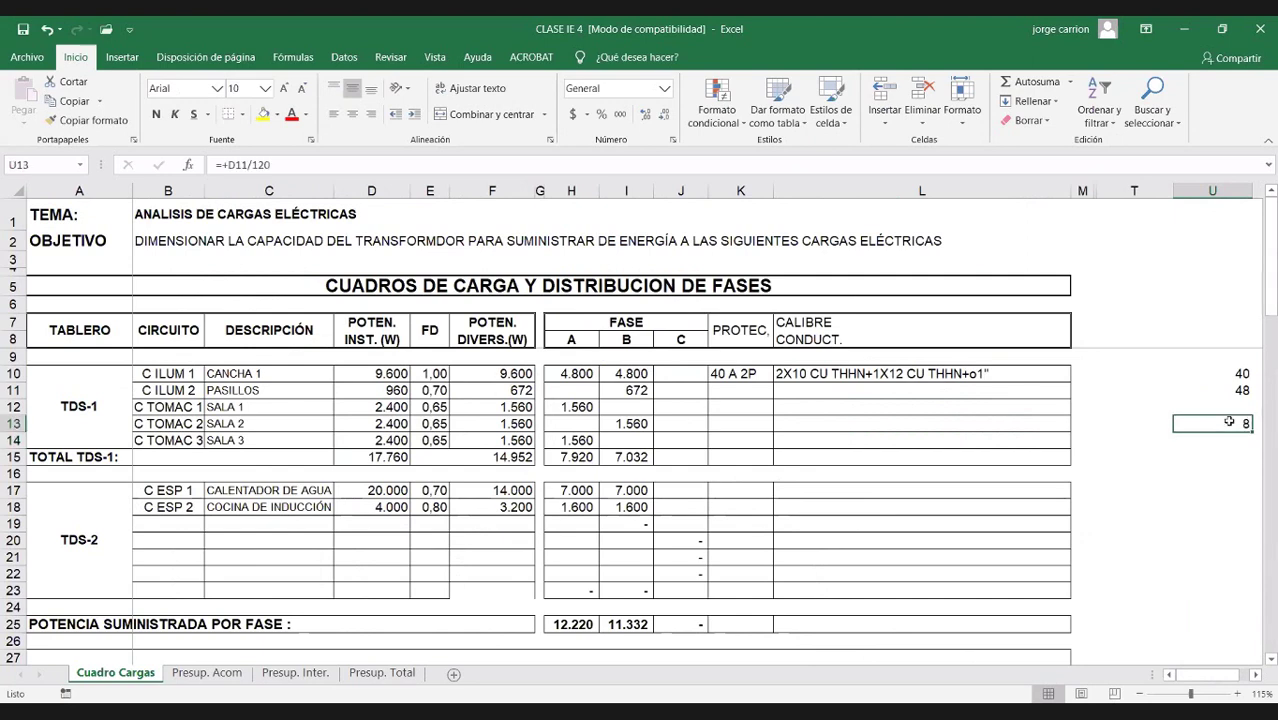
# Step: Enter the C ILUM 2 protection as 10 A 1P in cell K11
pyautogui.click(714, 406)
pyautogui.click(714, 392)
pyautogui.write('1')
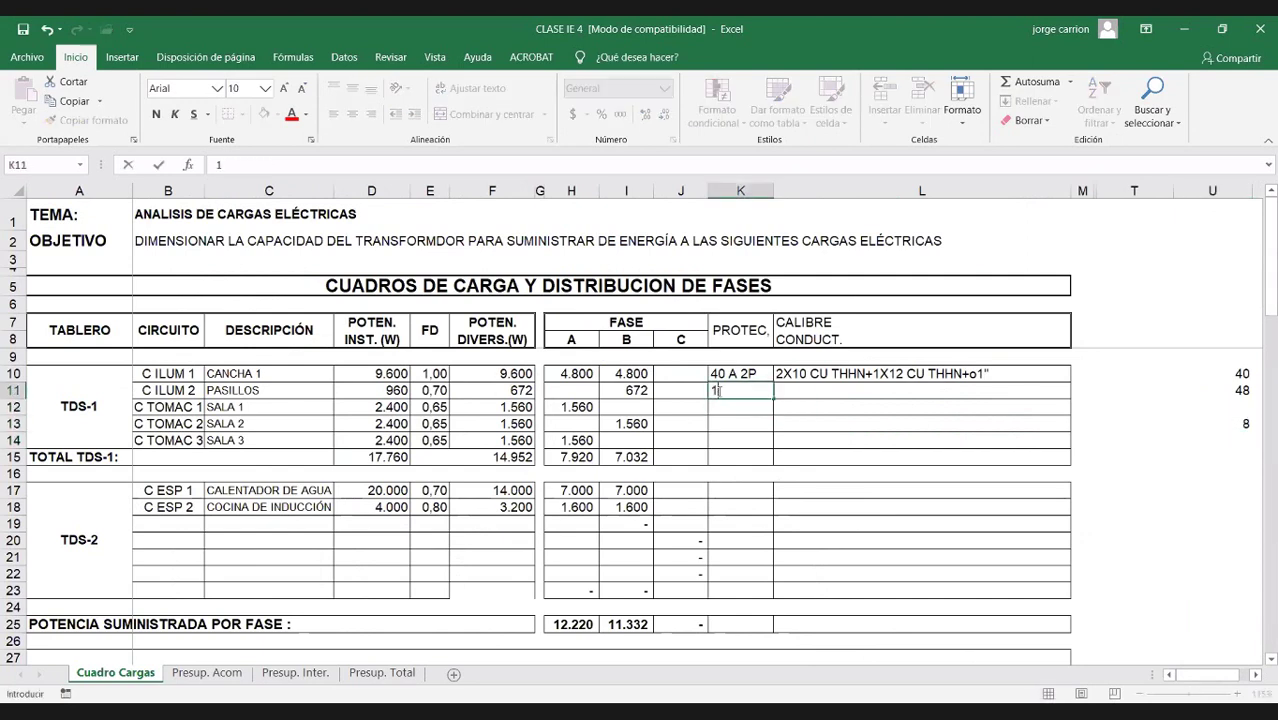
pyautogui.write('0 A 1P')
# Step: Enter the C ILUM 2 conductor size 1X12+(1X12) THHN in cell L11
pyautogui.click(817, 394)
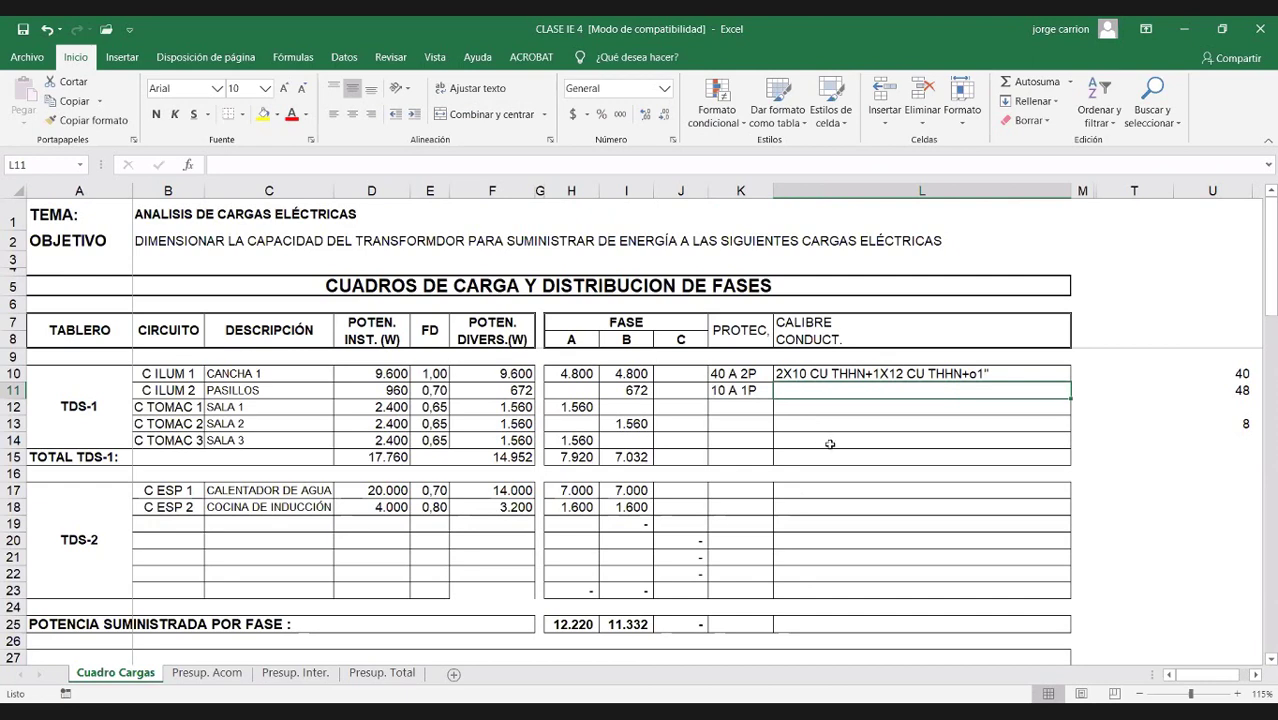
pyautogui.write('2')
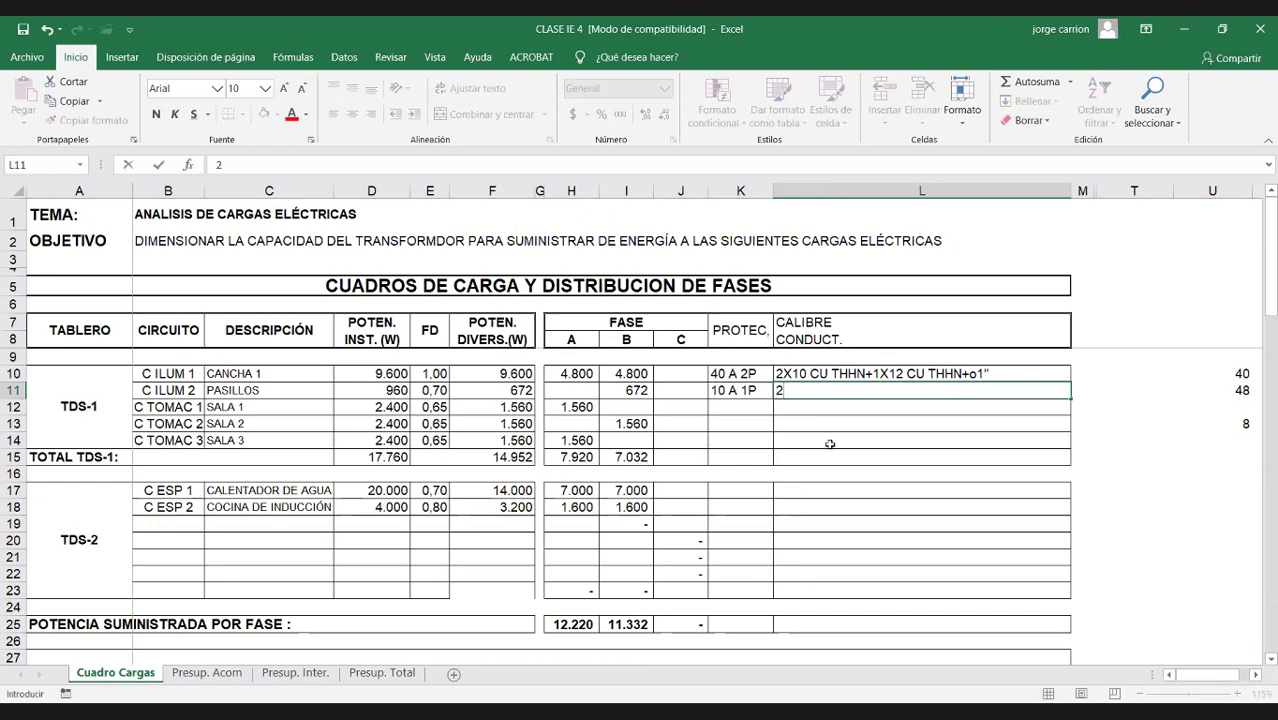
pyautogui.press('BackSpace')
pyautogui.write('1X12 CU')
pyautogui.press('BackSpace')
pyautogui.press('BackSpace')
pyautogui.write('+(1X12) THHHN')
pyautogui.press('BackSpace')
pyautogui.write('Ç')
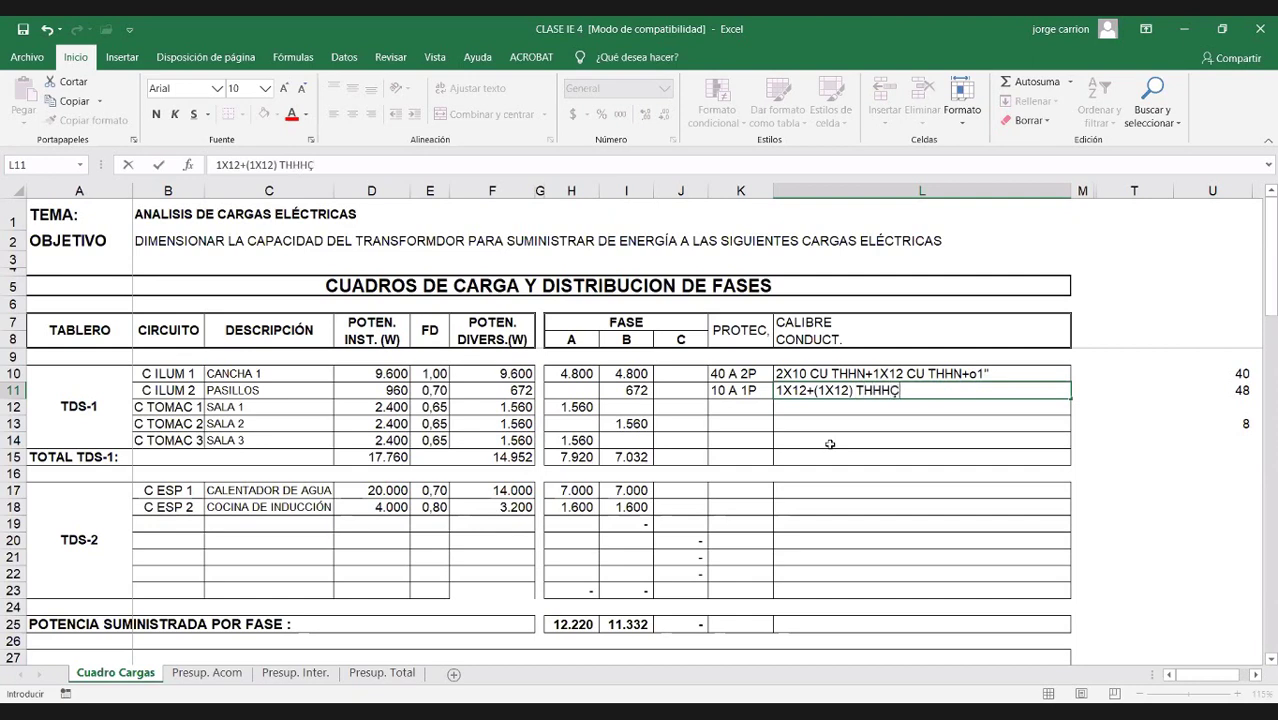
pyautogui.press('BackSpace')
pyautogui.press('BackSpace')
pyautogui.write('N')
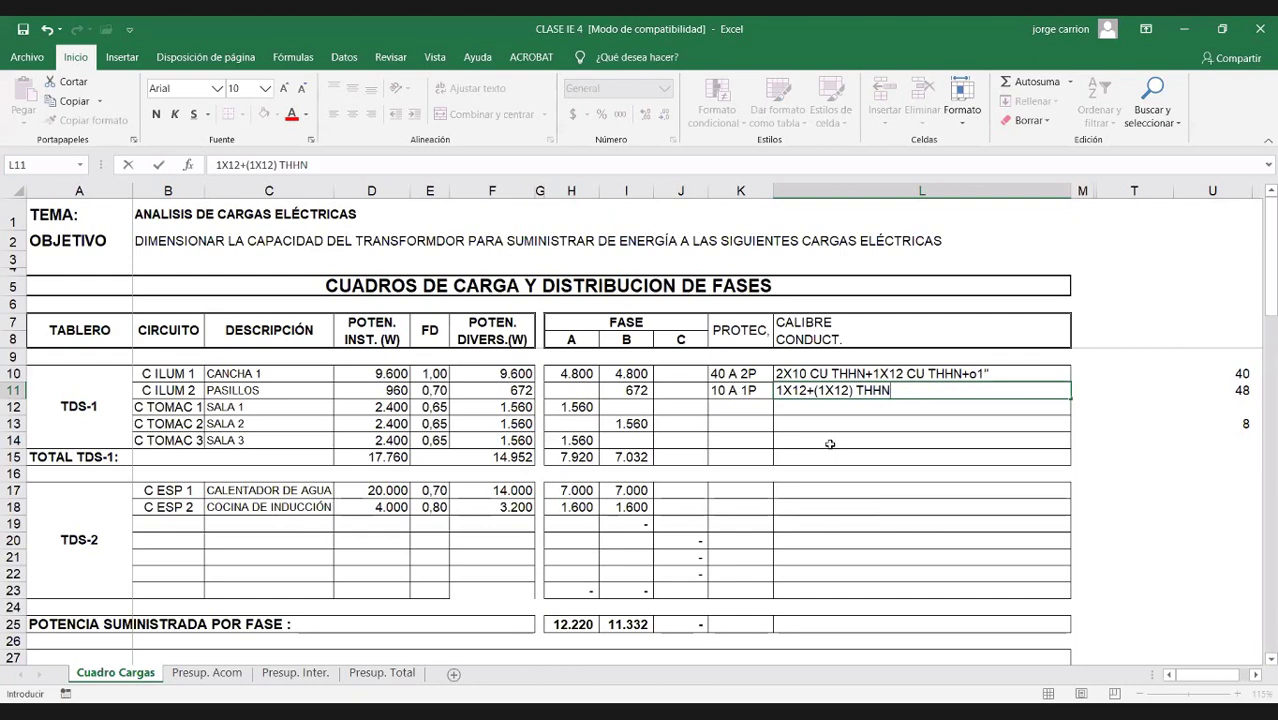
# Step: Append the conduit specification +tuberia 1" to the C ILUM 2 conductor entry in L11
pyautogui.write('+tuber')
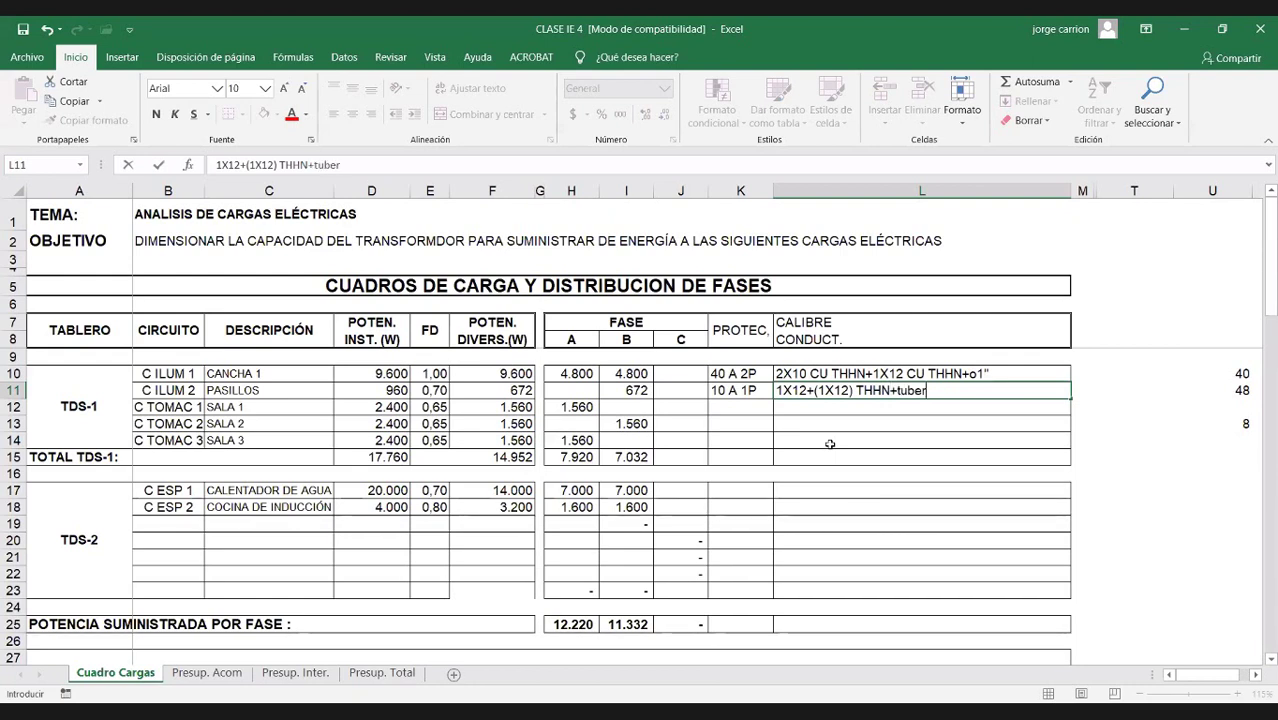
pyautogui.write('ia')
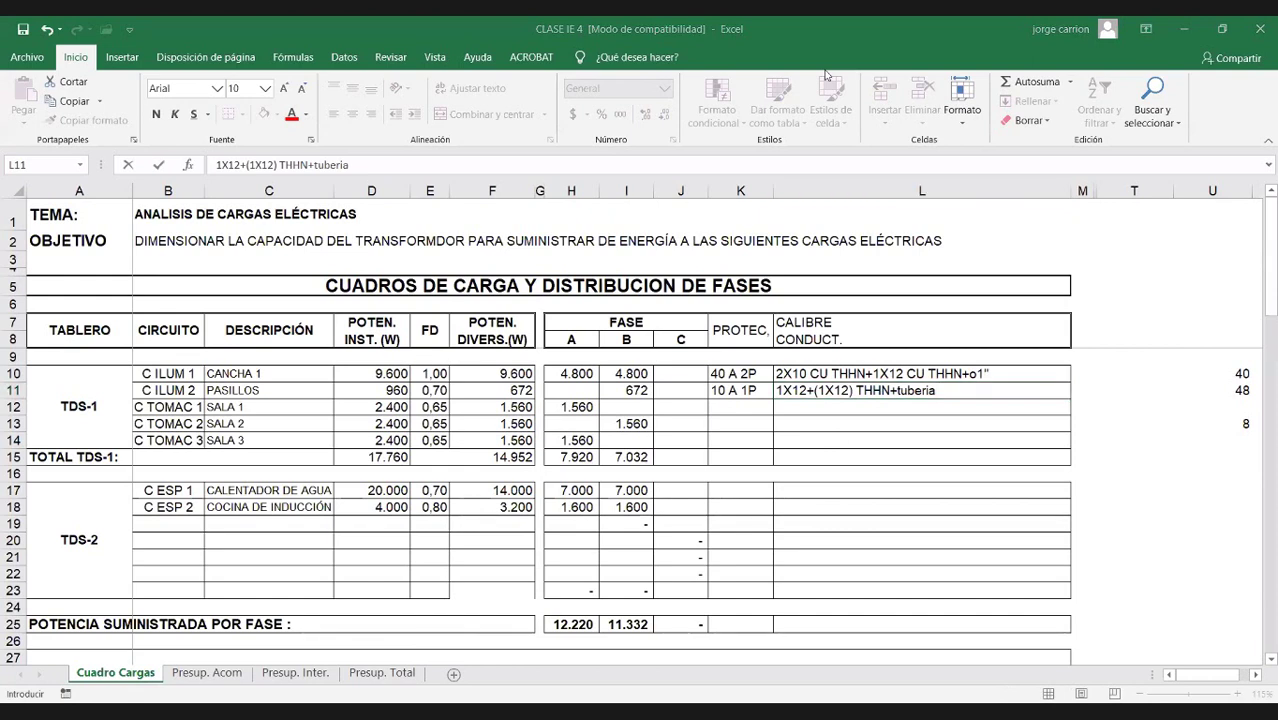
pyautogui.click(954, 391)
pyautogui.write('1"')
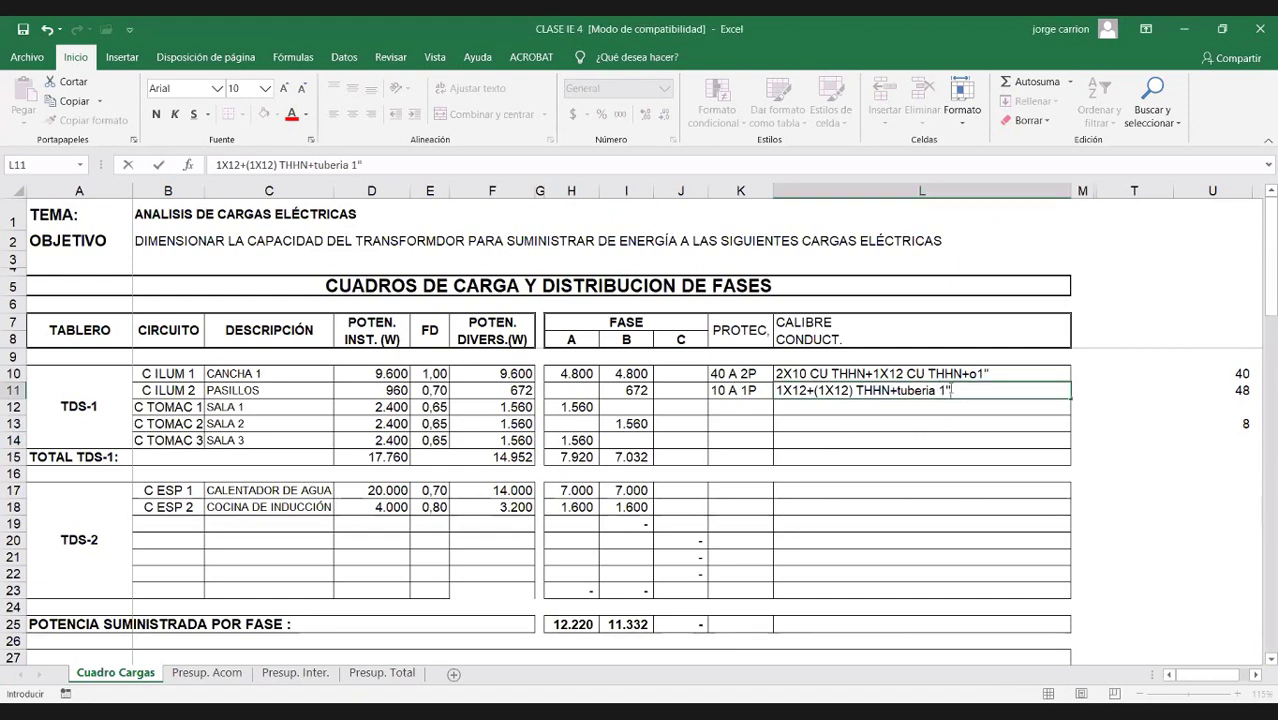
pyautogui.click(937, 391)
pyautogui.click(792, 408)
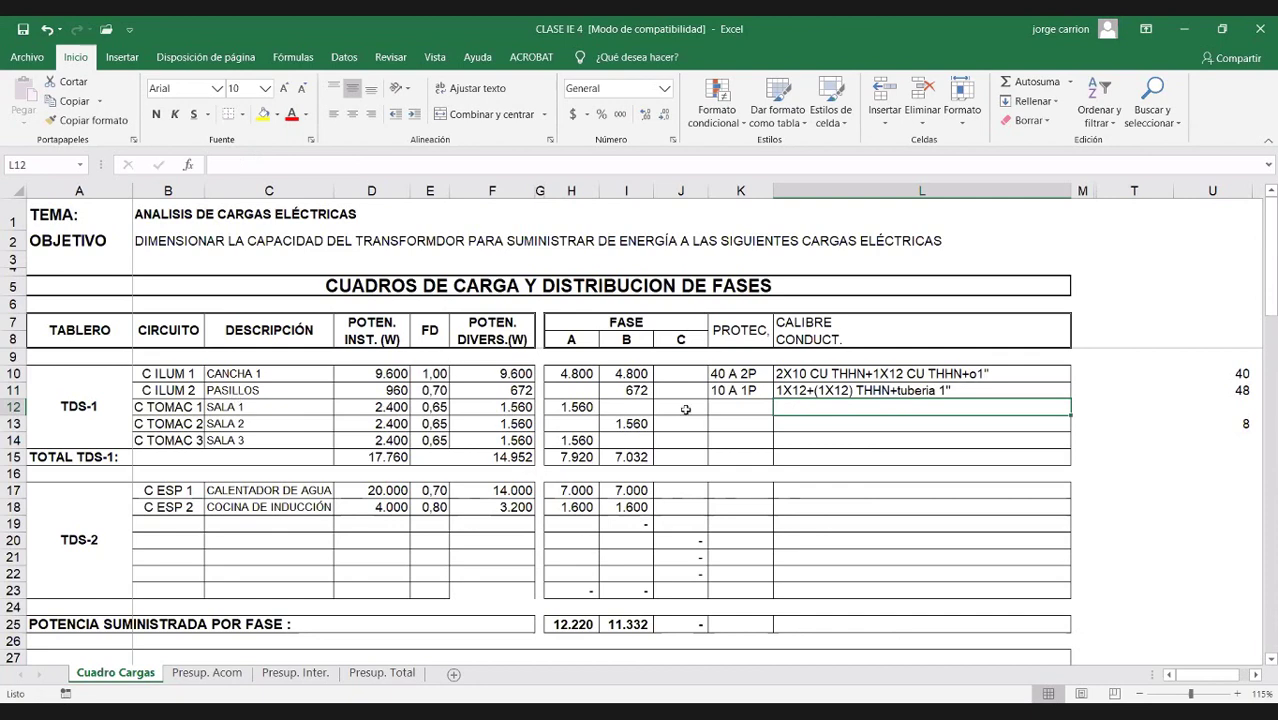
pyautogui.click(751, 410)
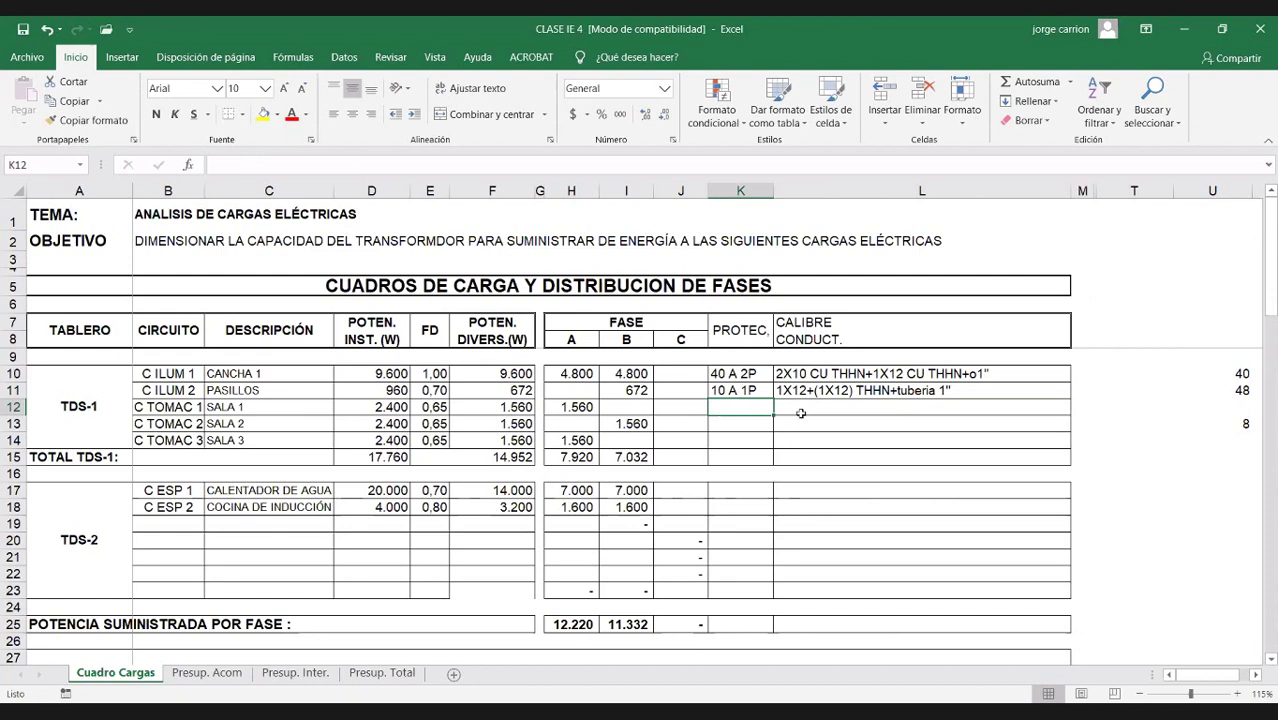
pyautogui.click(1138, 416)
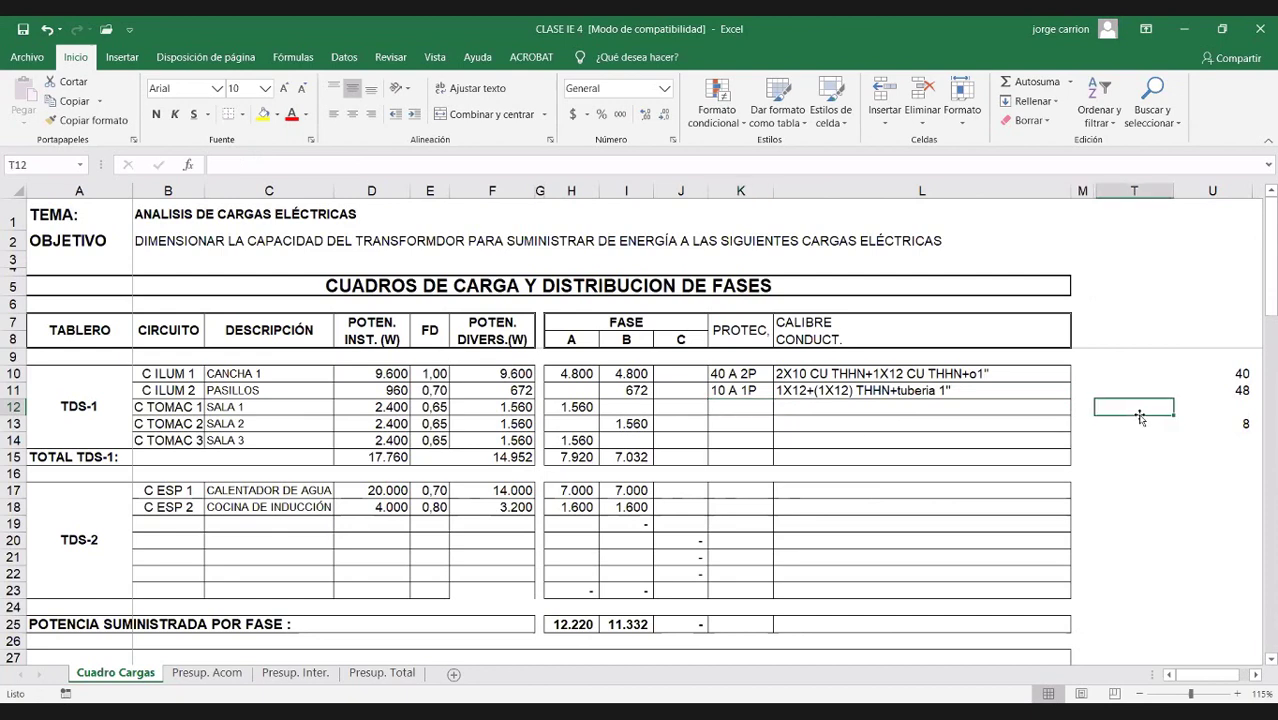
pyautogui.write('+')
pyautogui.click(383, 410)
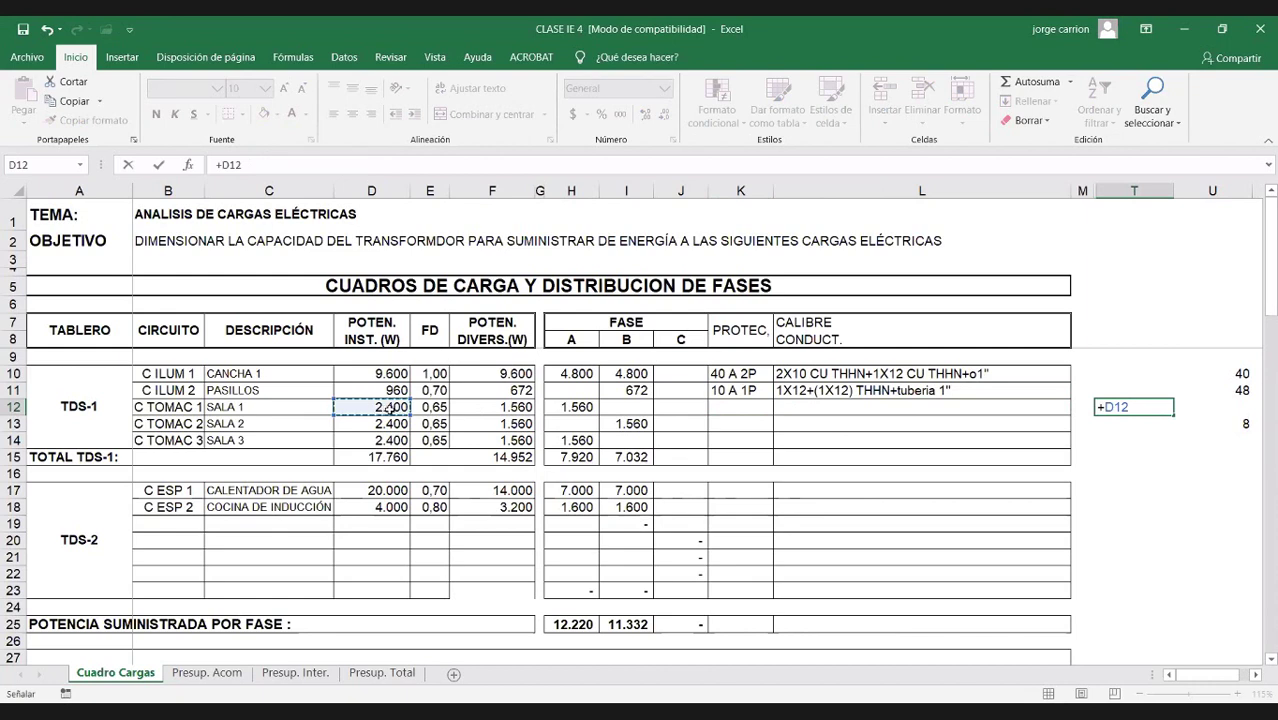
pyautogui.press('Escape')
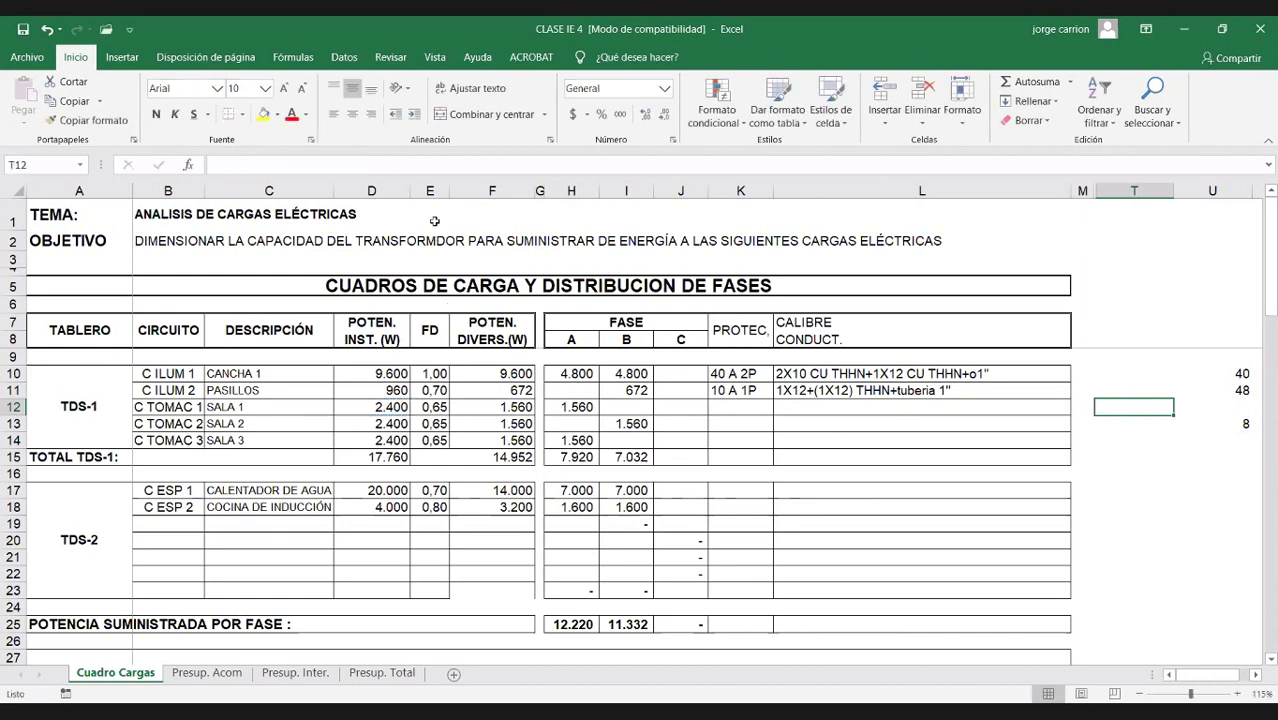
pyautogui.click(429, 190)
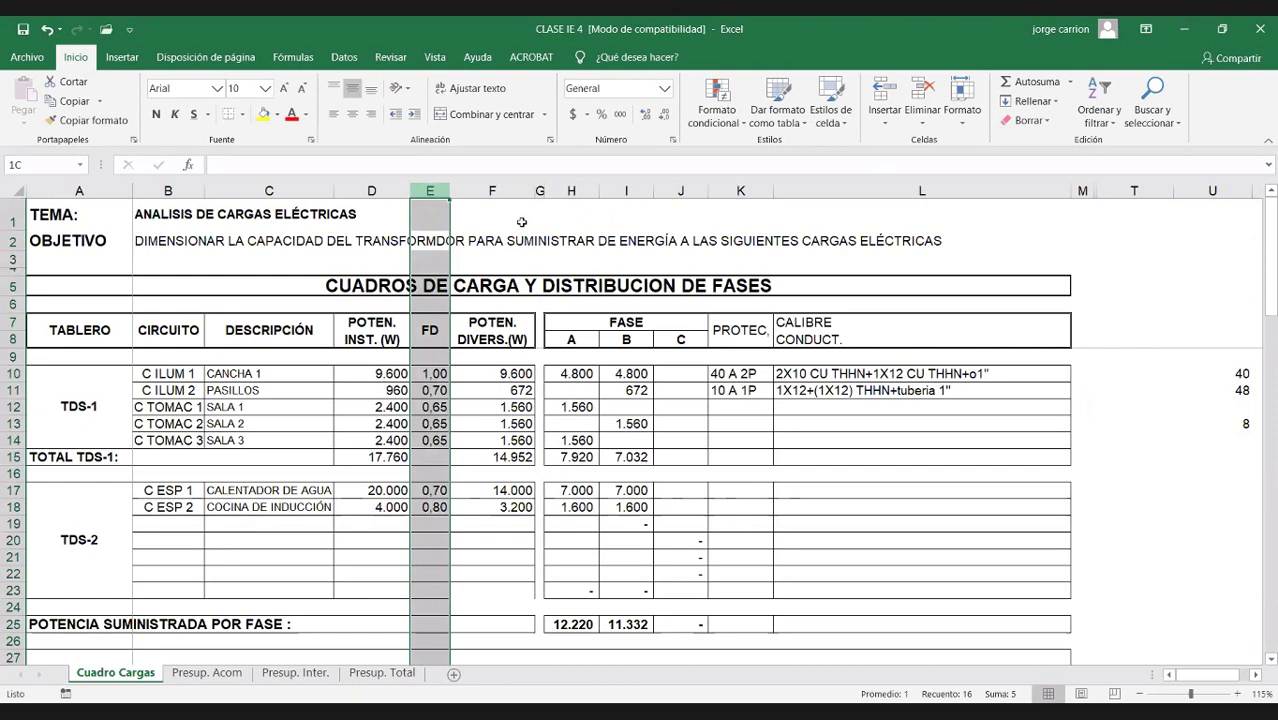
pyautogui.click(544, 290)
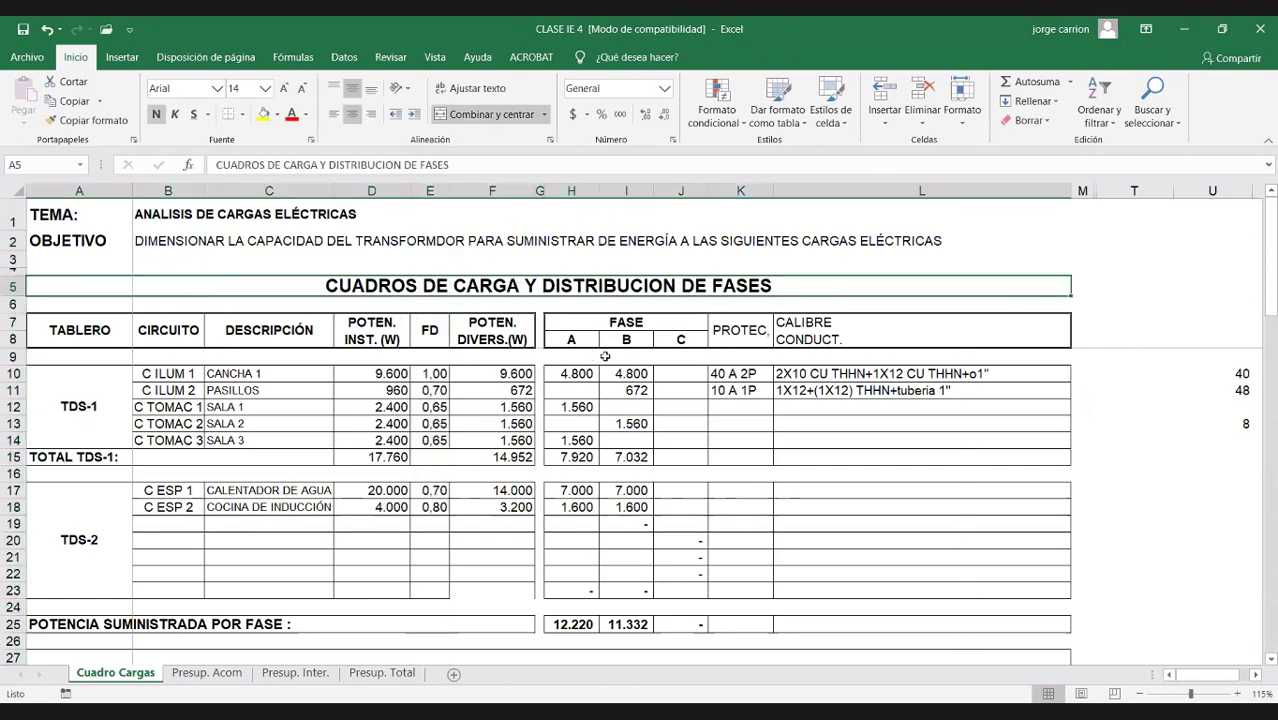
pyautogui.scroll(-1, 594, 200)
pyautogui.scroll(1, 596, 200)
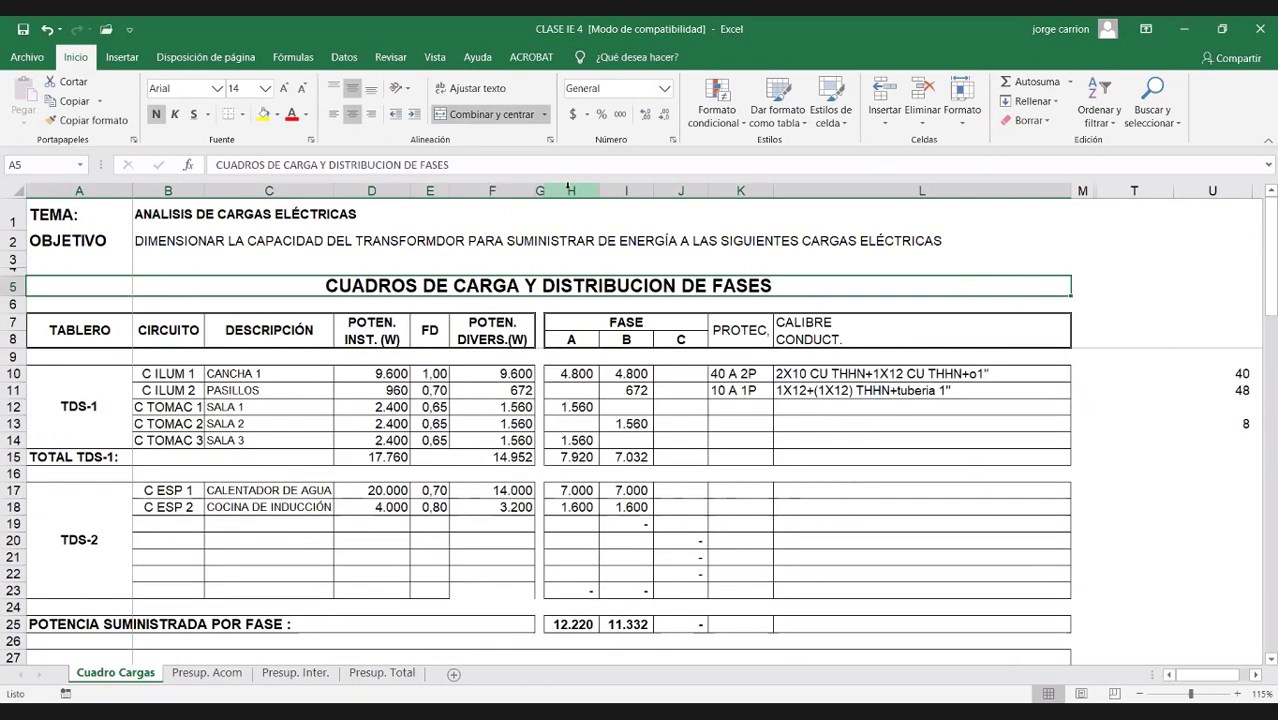
# Step: Insert a blank column at H, before the phase A, B and C columns, and adjust its width
pyautogui.click(571, 190)
pyautogui.rightClick(571, 187)
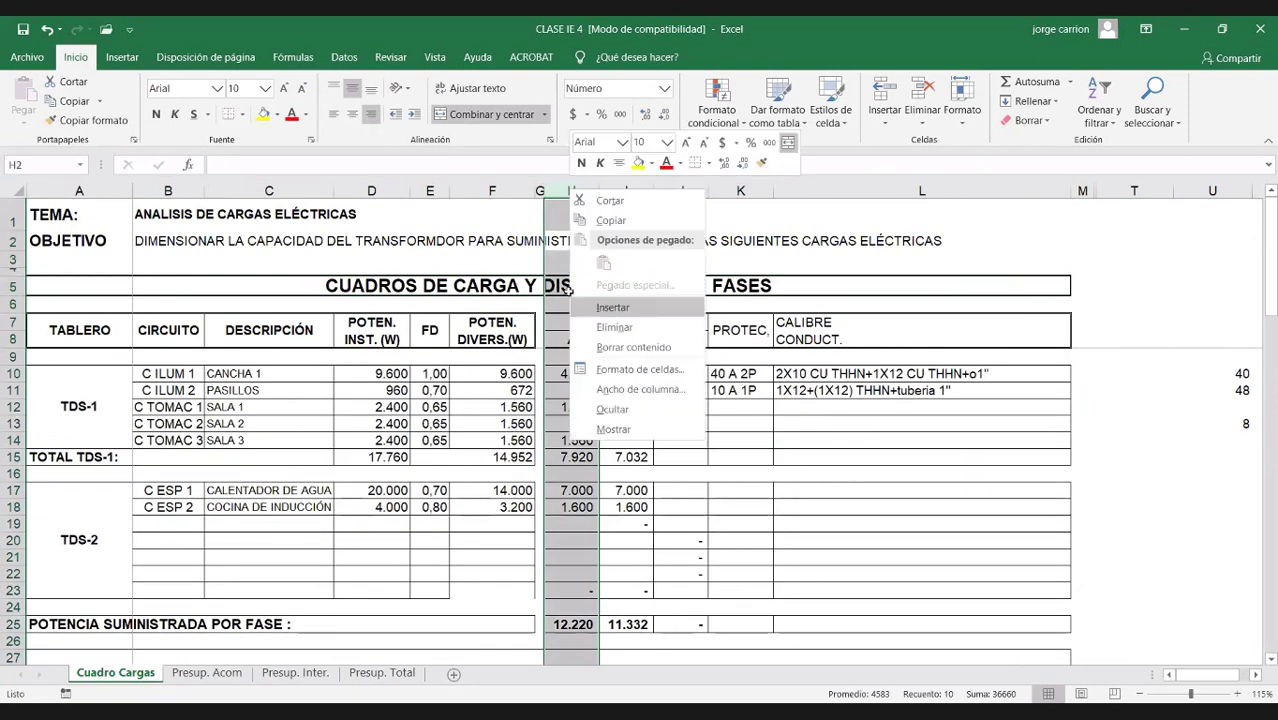
pyautogui.press('o')
pyautogui.moveTo(545, 190); pyautogui.dragTo(586, 193)
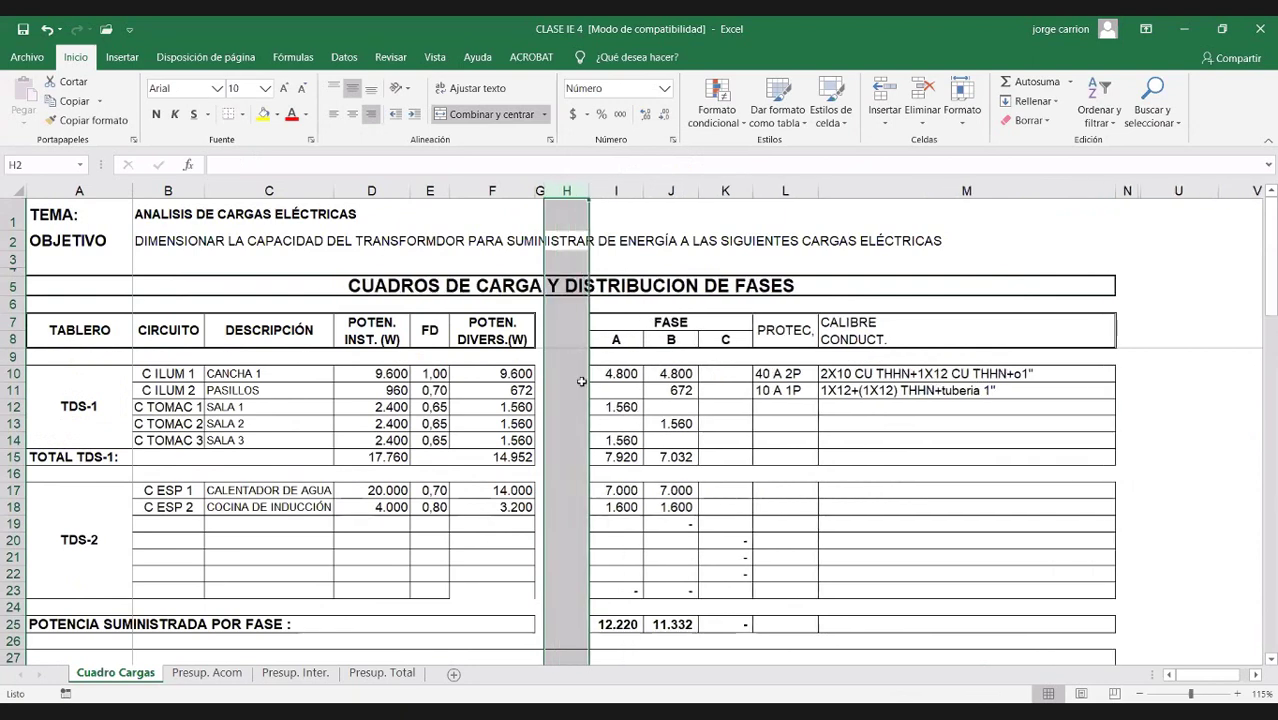
# Step: Merge header cells H7:H8, enter the heading TENSIÓN, and widen column H to fit it
pyautogui.click(568, 339)
pyautogui.moveTo(572, 319); pyautogui.dragTo(572, 335)
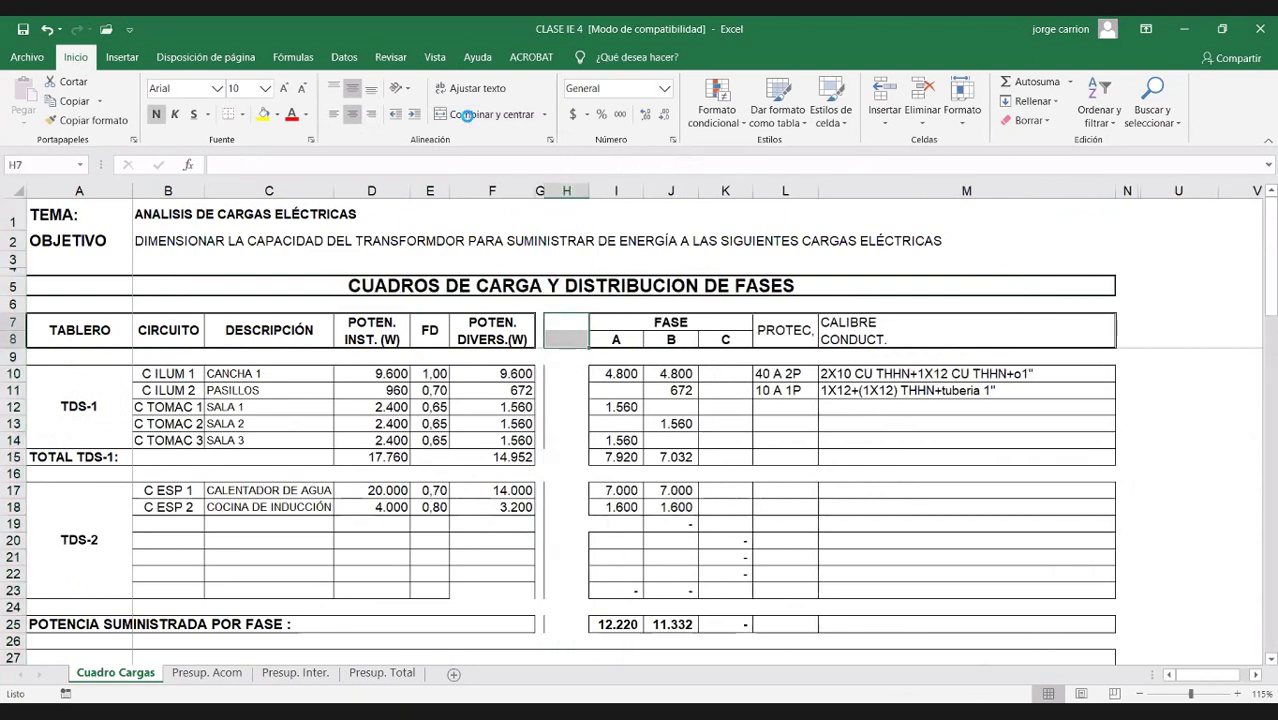
pyautogui.click(482, 114)
pyautogui.write('TENSIÓN')
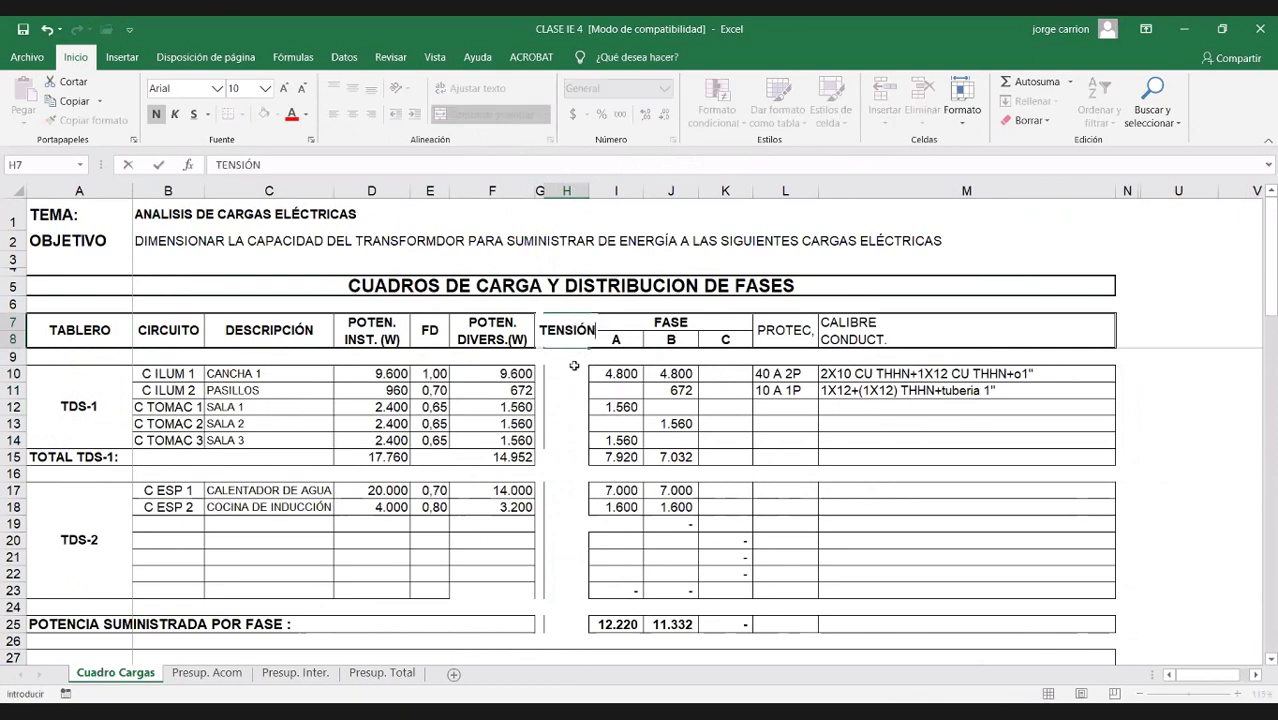
pyautogui.click(566, 407)
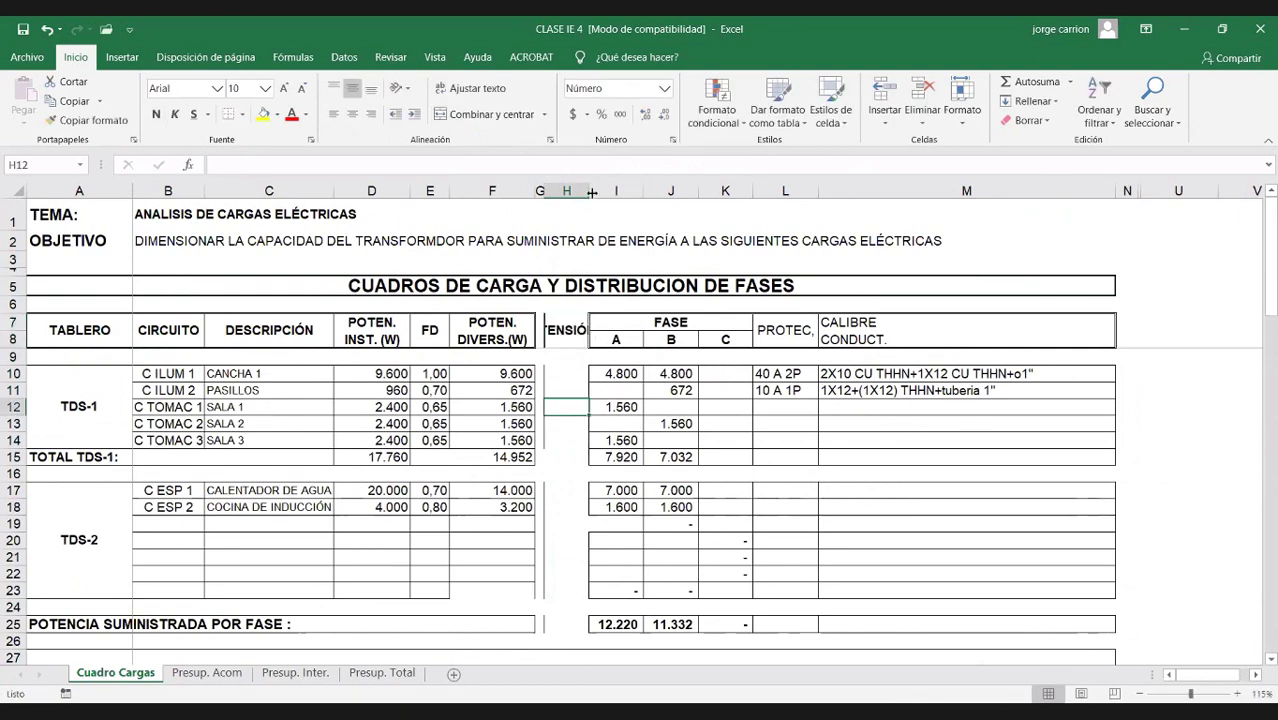
pyautogui.moveTo(609, 197); pyautogui.dragTo(606, 197)
# Step: Apply all borders to the TENSIÓN column cells H10:H14, H17:H23 and H15
pyautogui.click(558, 375)
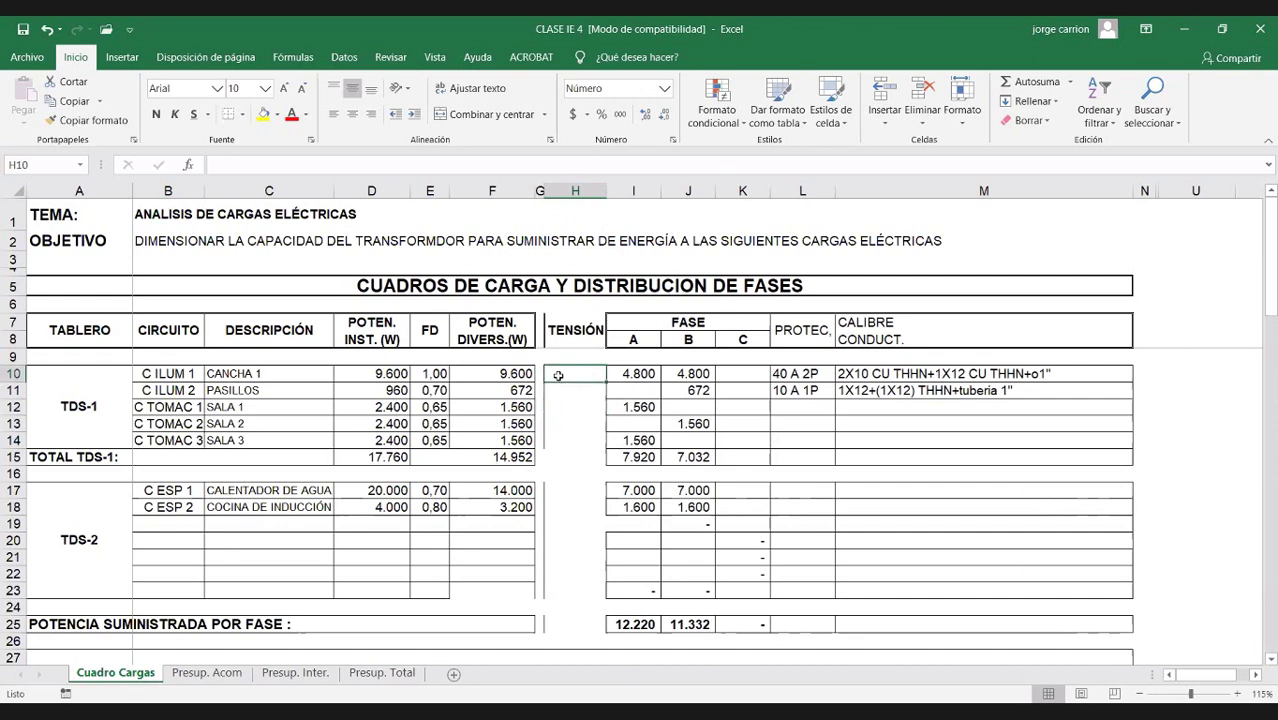
pyautogui.keyDown('shift'); pyautogui.click(577, 440); pyautogui.keyUp('shift')
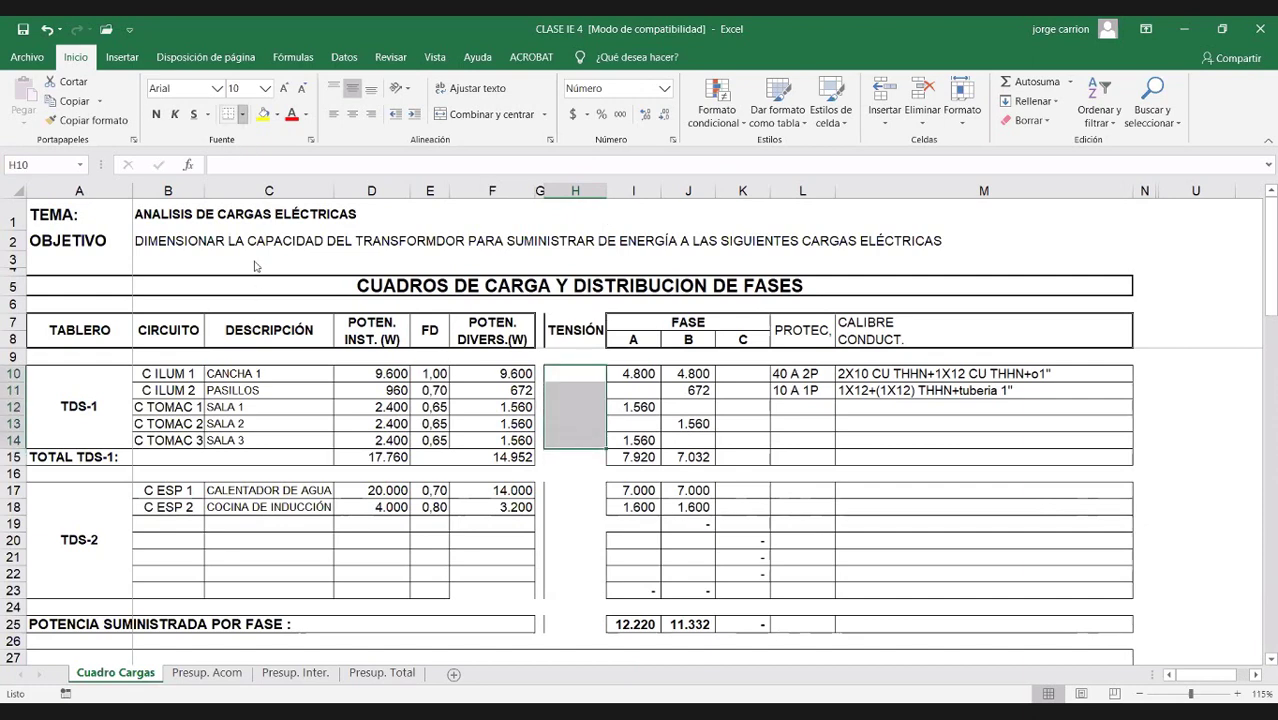
pyautogui.click(242, 114)
pyautogui.click(290, 257)
pyautogui.moveTo(575, 490); pyautogui.dragTo(575, 590)
pyautogui.click(229, 114)
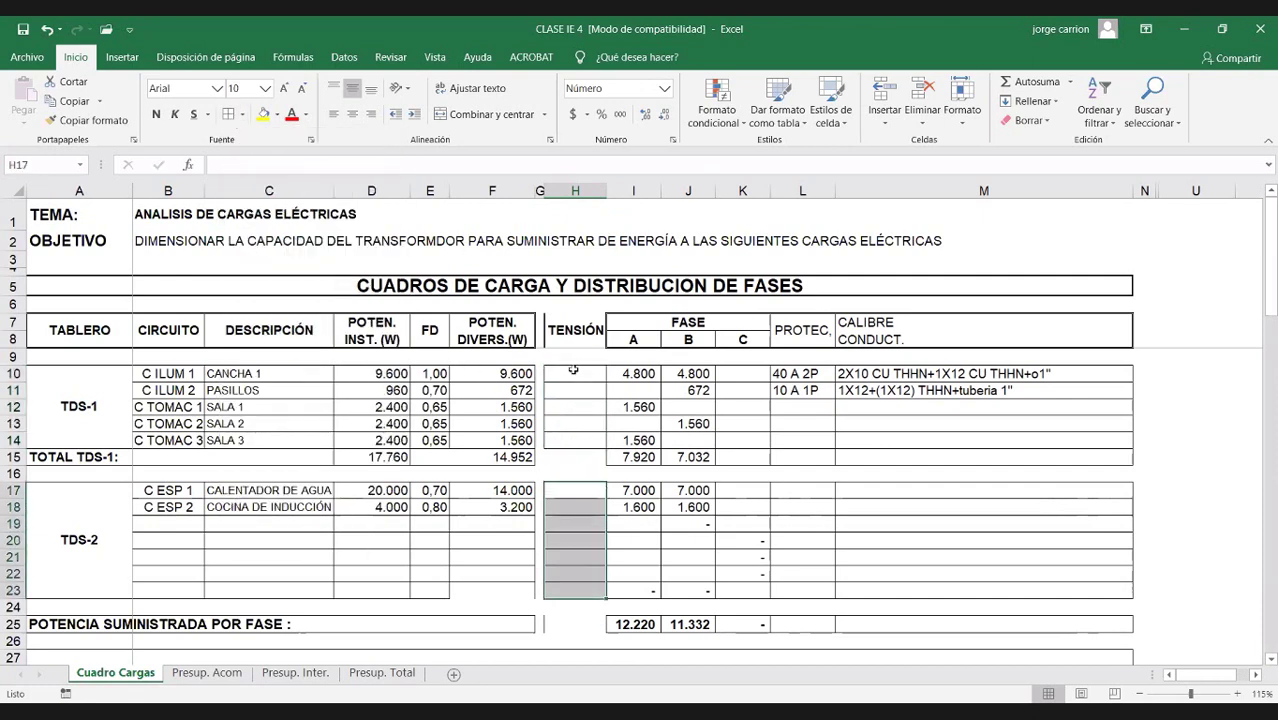
pyautogui.click(570, 372)
pyautogui.click(571, 453)
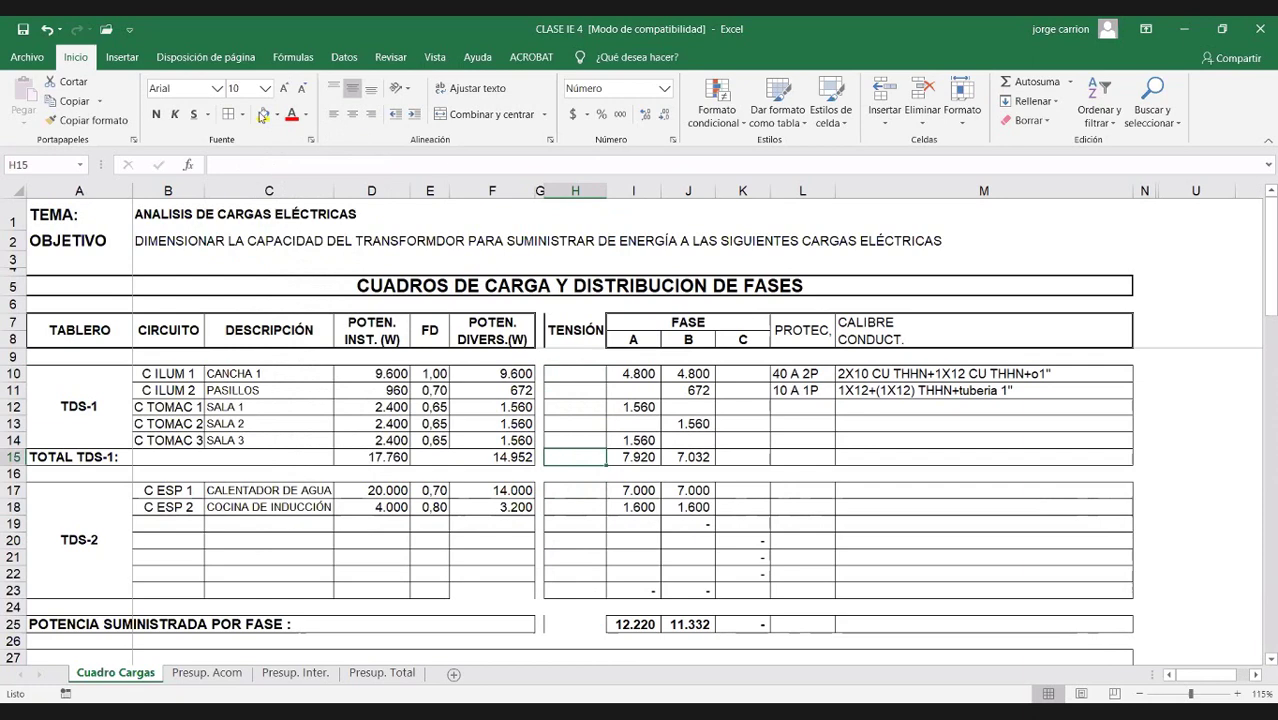
pyautogui.click(229, 114)
# Step: Try to copy the format of the FASE header cell I7 onto cell H6 above the TENSIÓN heading
pyautogui.click(575, 372)
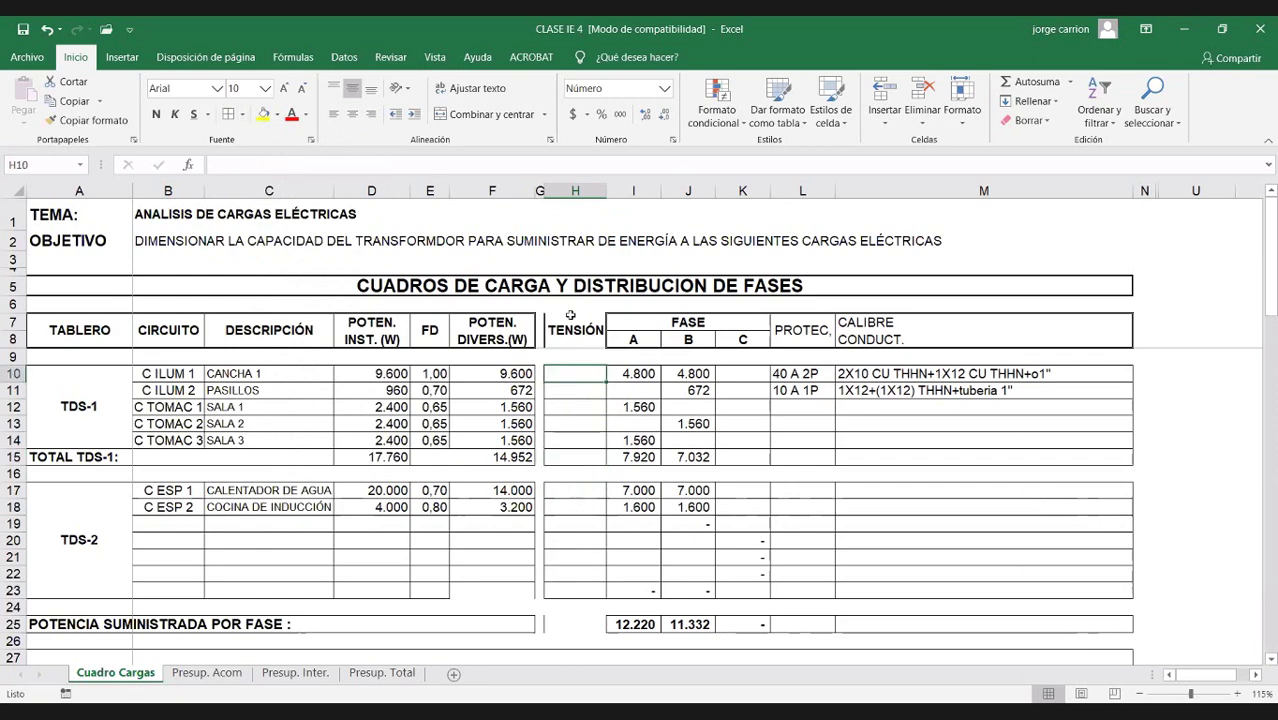
pyautogui.click(624, 320)
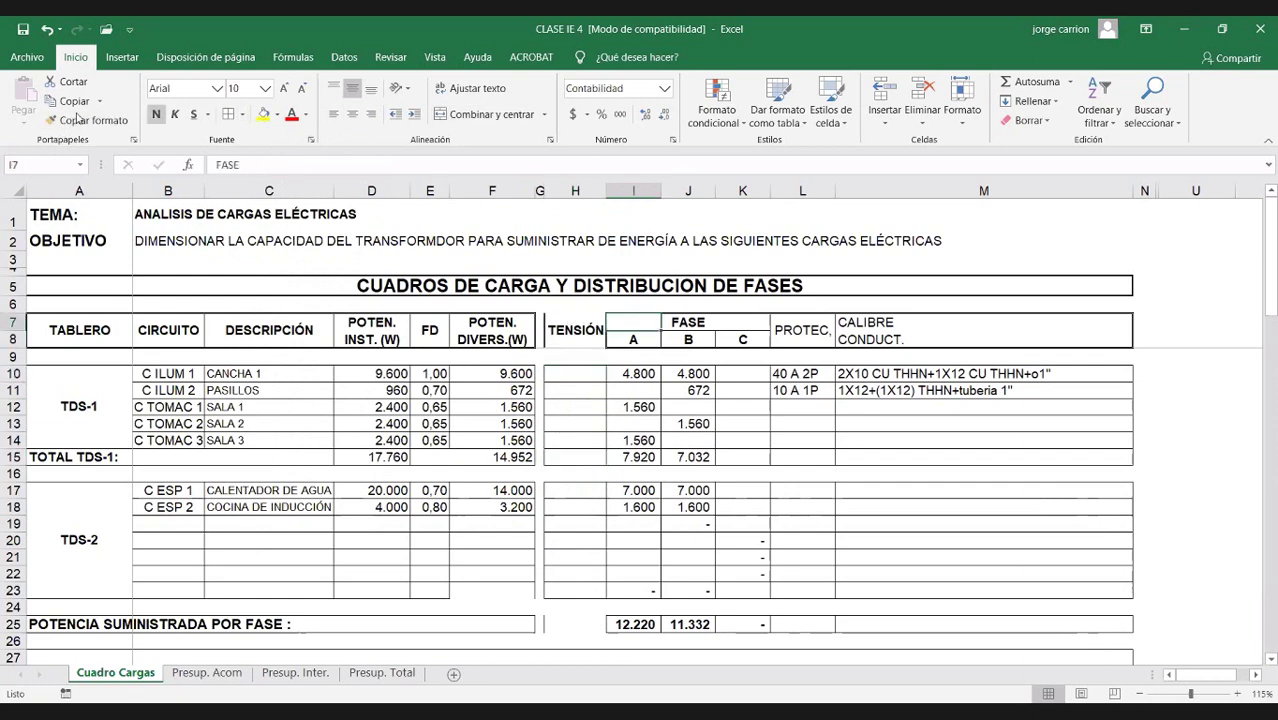
pyautogui.click(87, 120)
pyautogui.click(556, 306)
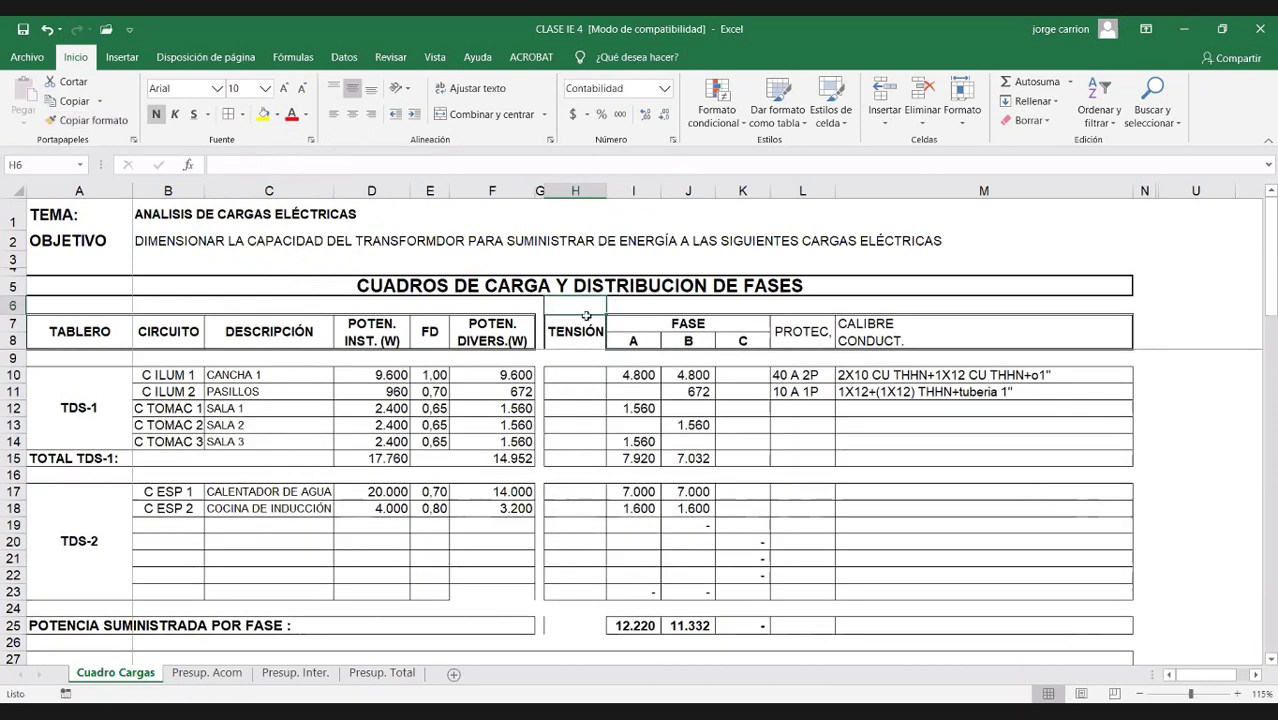
# Step: Copy the format of the FASE header cell I7 onto the TENSIÓN heading, and merge and center H7:H8 again
pyautogui.click(629, 332)
pyautogui.hotkey('ctrl', 'c')
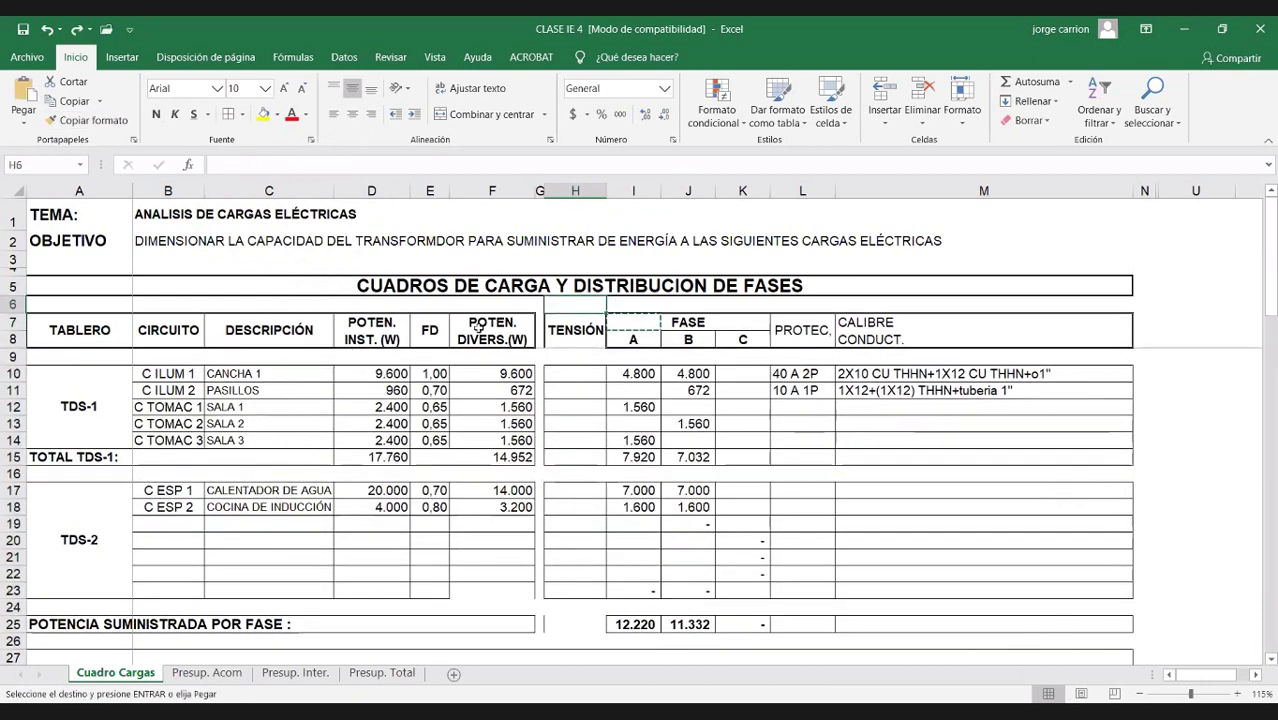
pyautogui.click(575, 320)
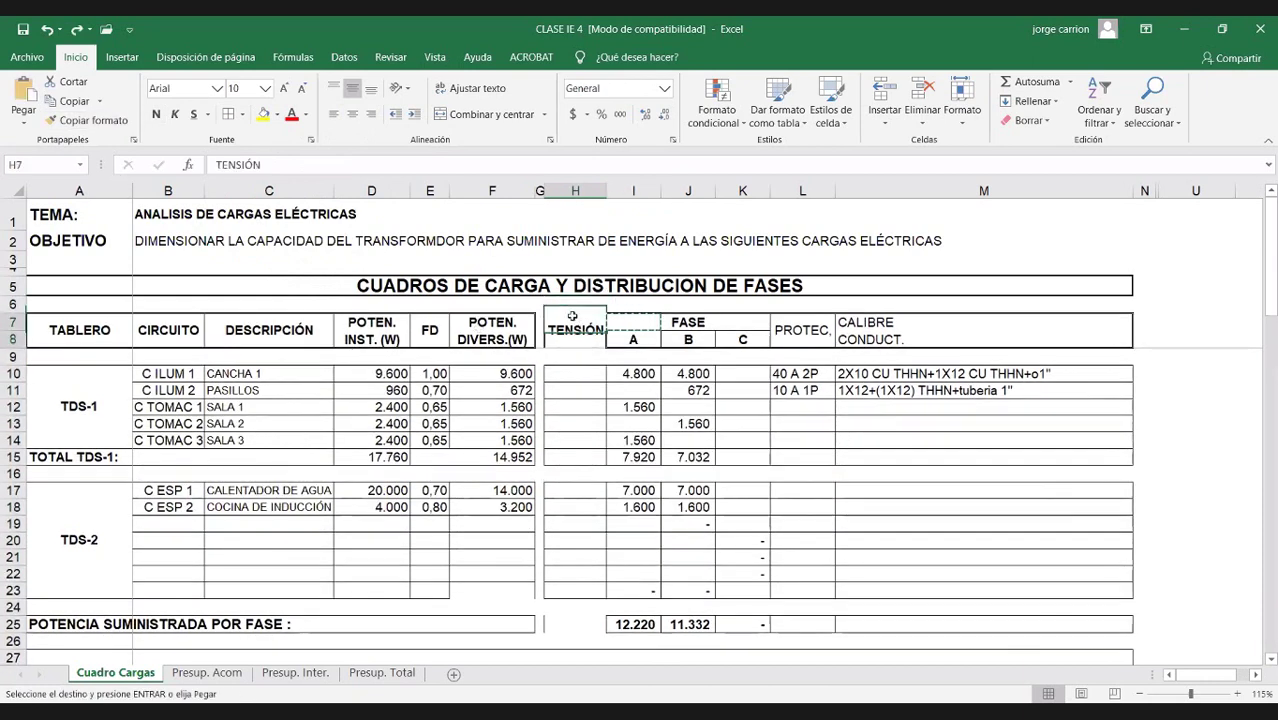
pyautogui.press('Right')
pyautogui.doubleClick(93, 120)
pyautogui.click(560, 316)
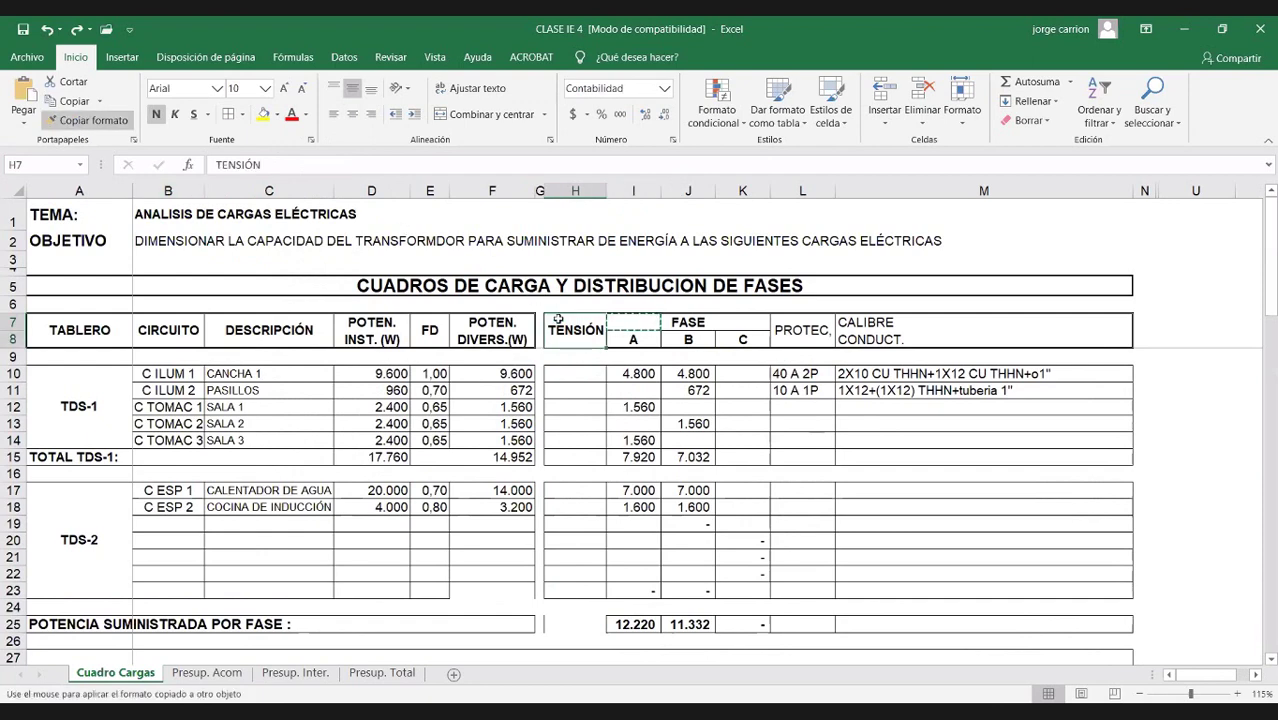
pyautogui.click(580, 330)
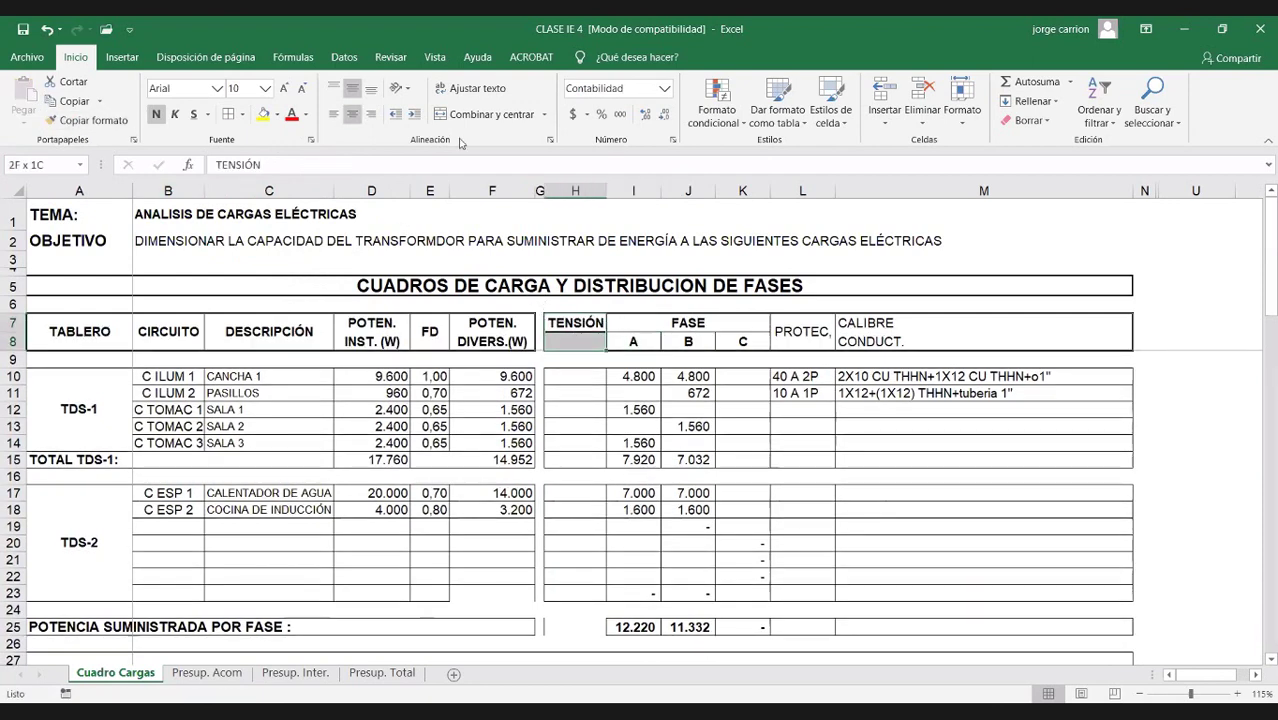
pyautogui.click(491, 117)
pyautogui.click(638, 340)
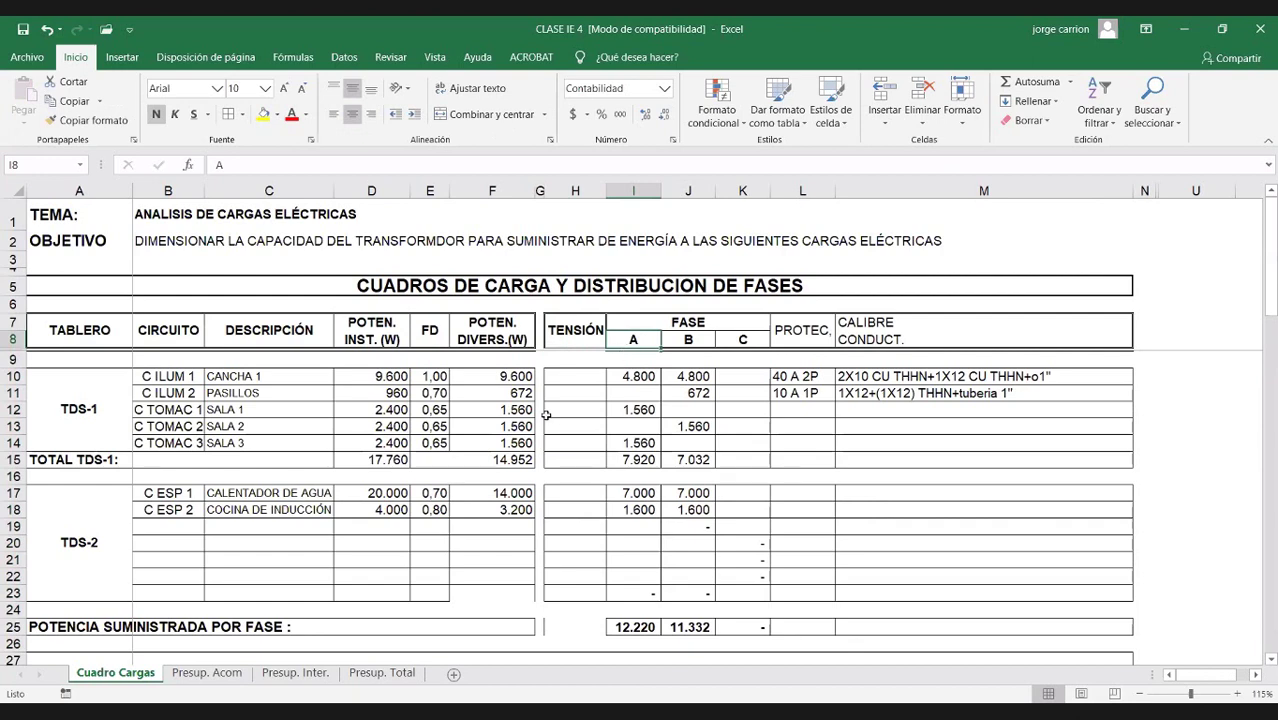
# Step: Enter the TDS-1 lighting circuit voltages in the TENSIÓN column: 240 V in H10 and 120 V in H11
pyautogui.click(572, 380)
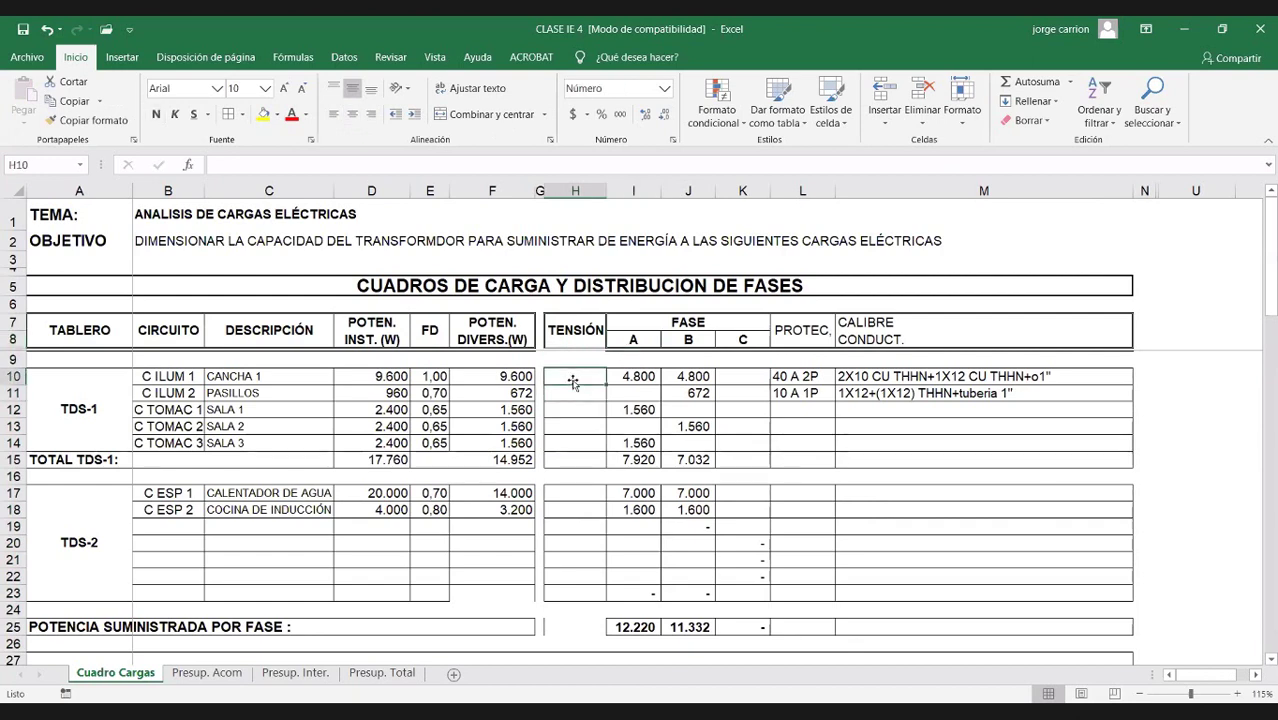
pyautogui.write('240 V')
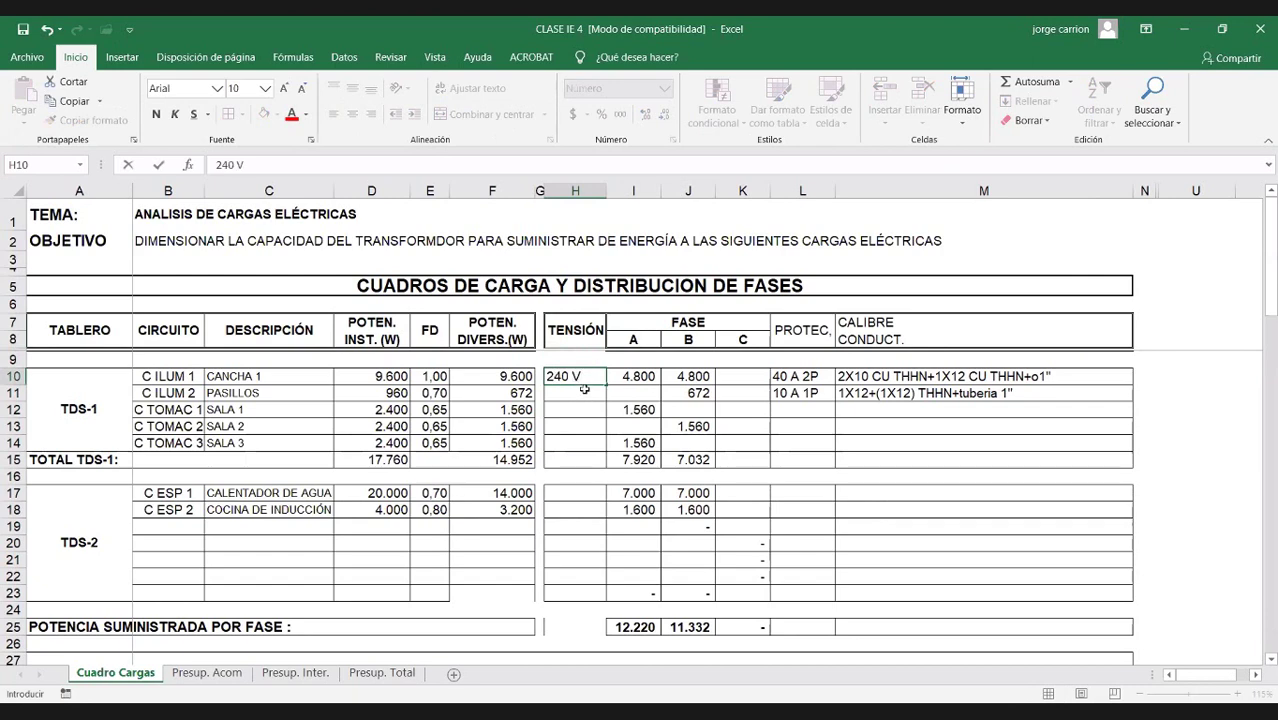
pyautogui.click(578, 391)
pyautogui.write('120 V')
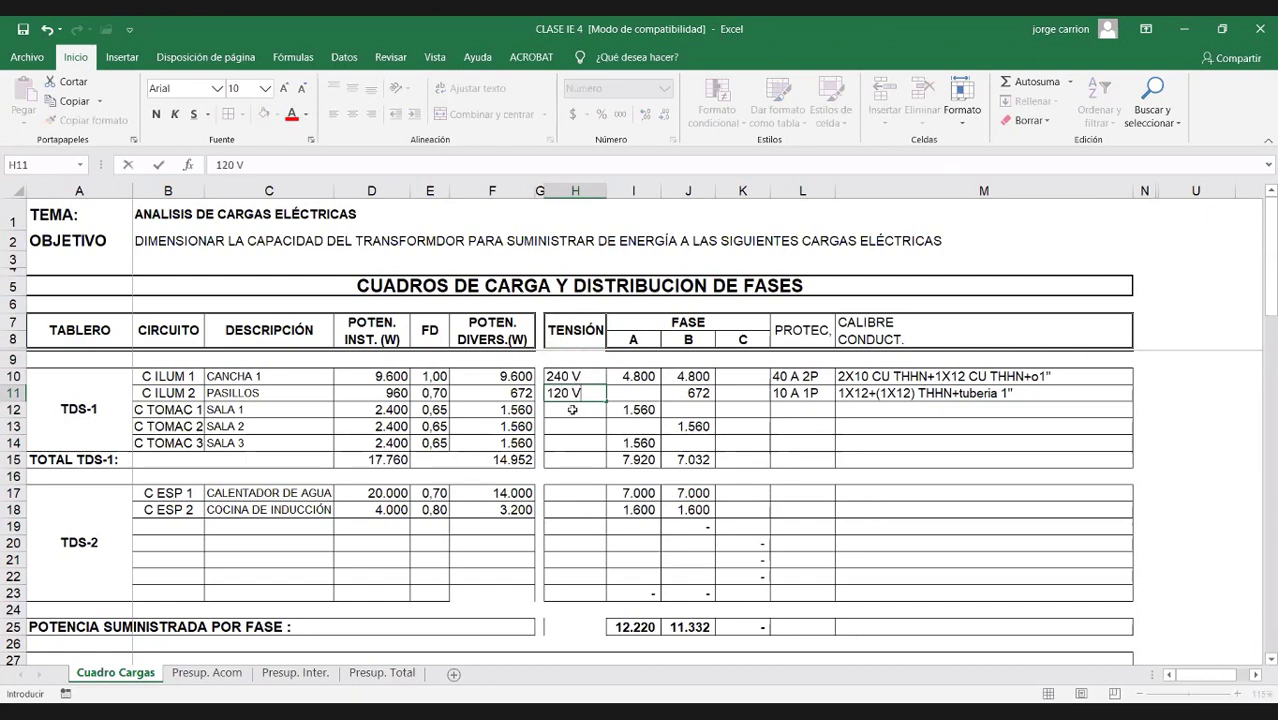
# Step: Enter 120 V for the three outlet circuits in H12:H14 and 240 V for the TOTAL TDS-1 row in H15
pyautogui.click(572, 410)
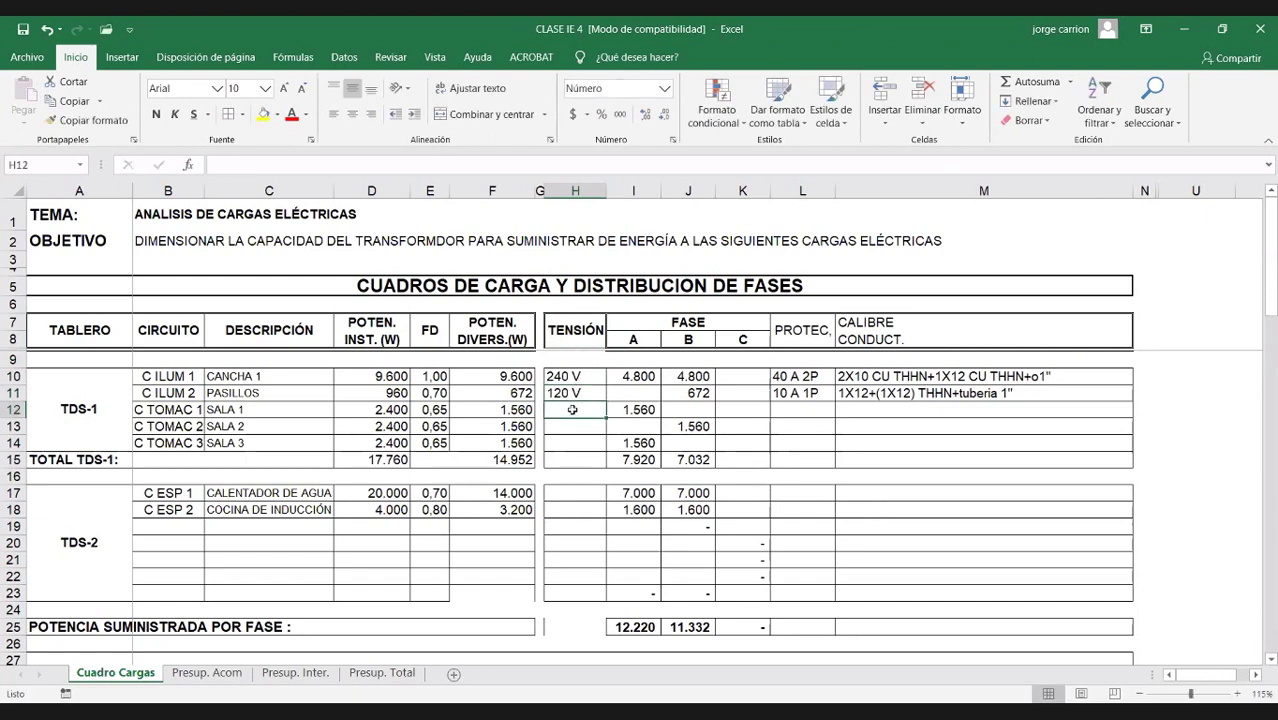
pyautogui.write('120 V')
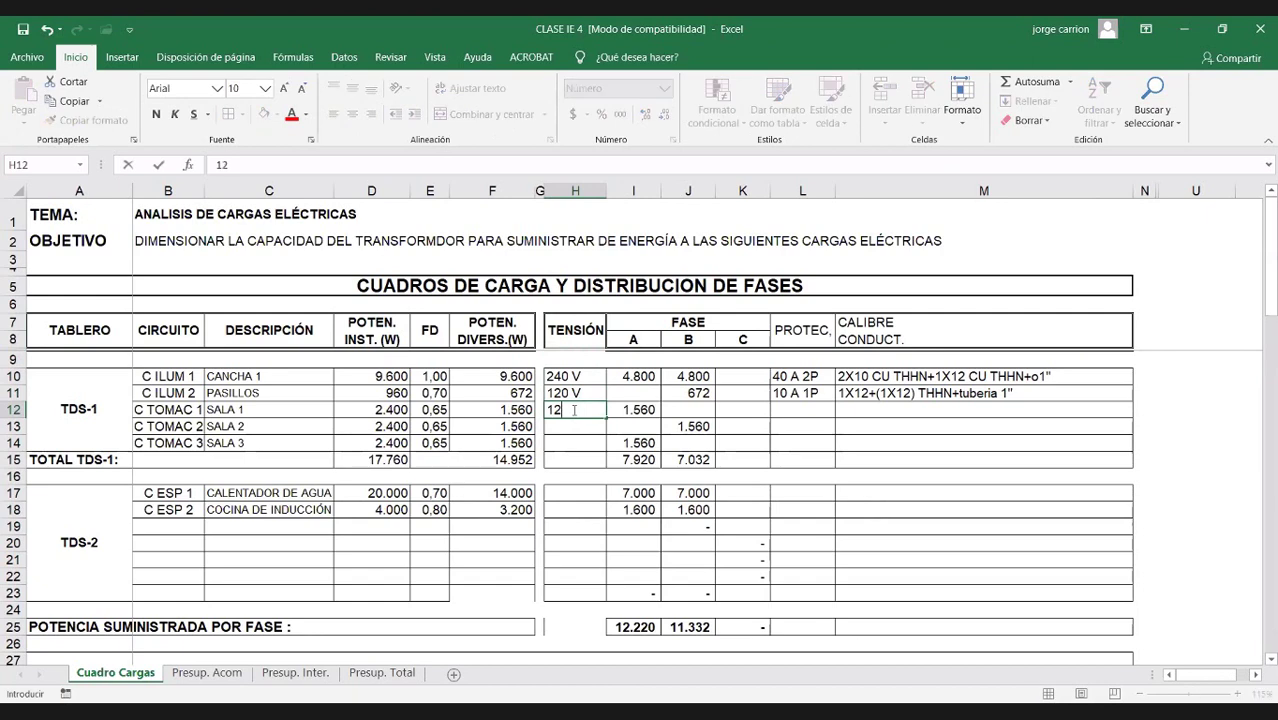
pyautogui.click(572, 430)
pyautogui.write('120 V')
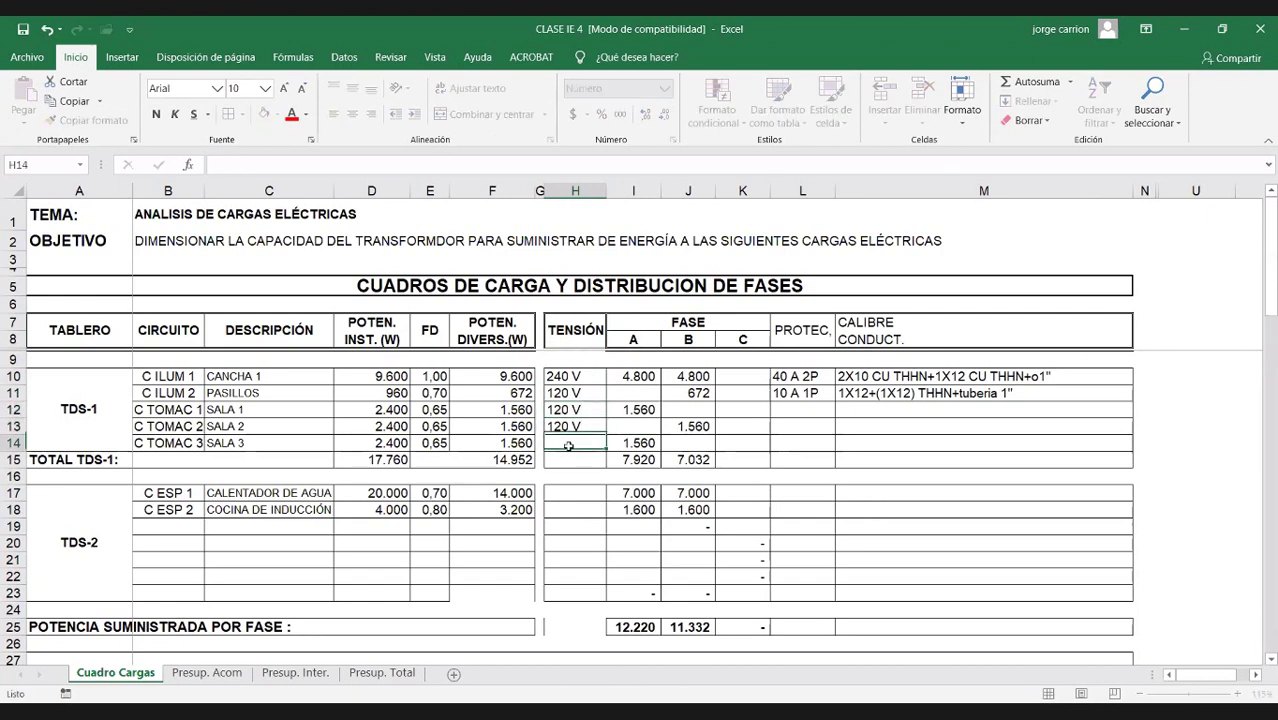
pyautogui.click(568, 446)
pyautogui.write('120')
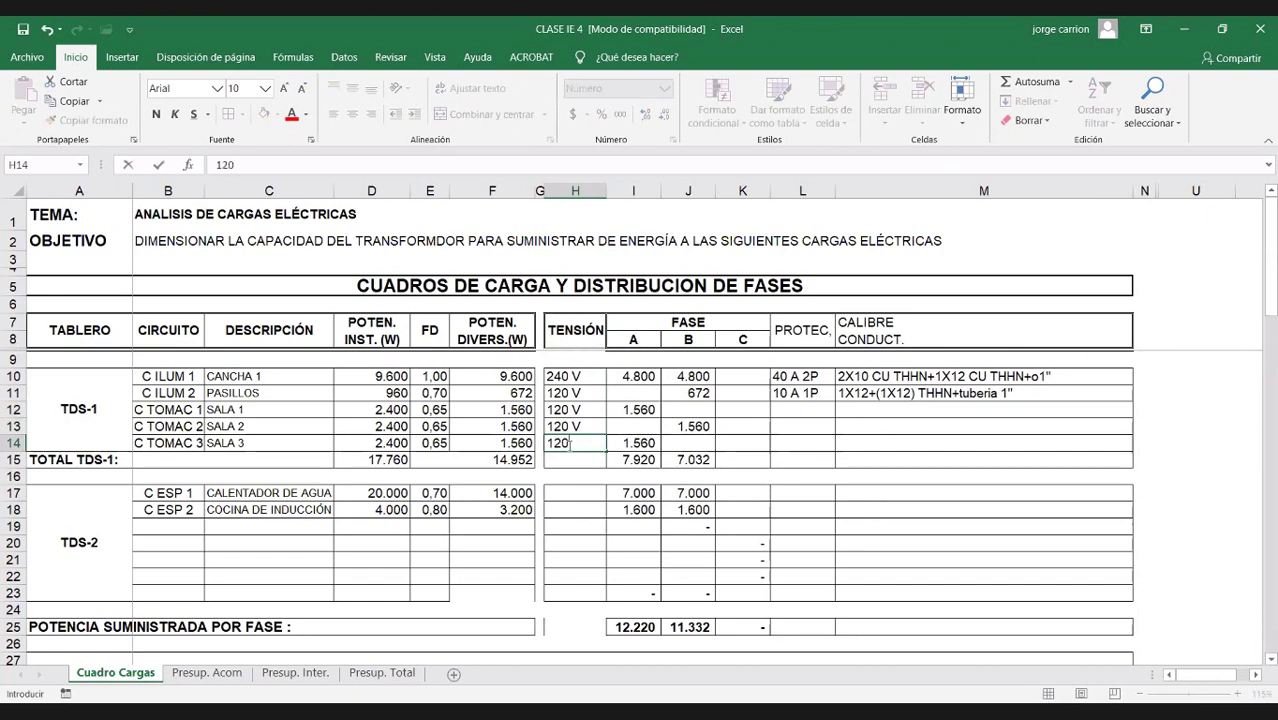
pyautogui.write(' V')
pyautogui.click(574, 461)
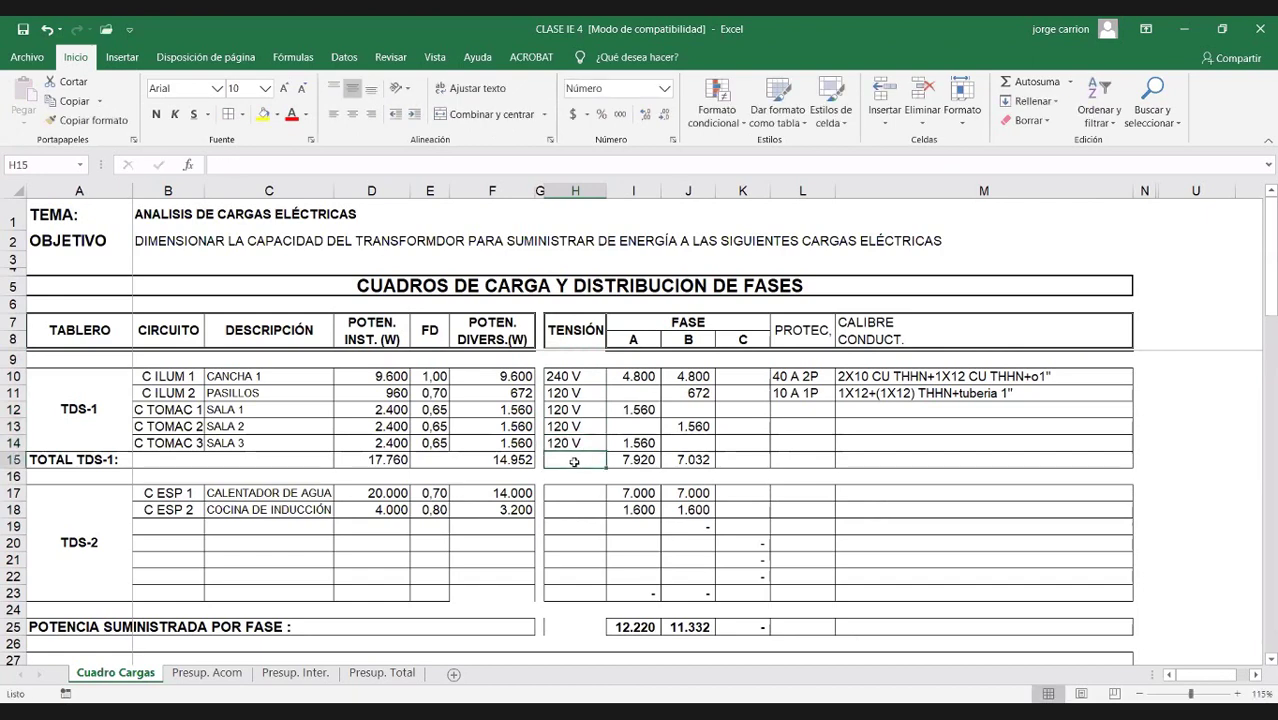
pyautogui.write('240 V')
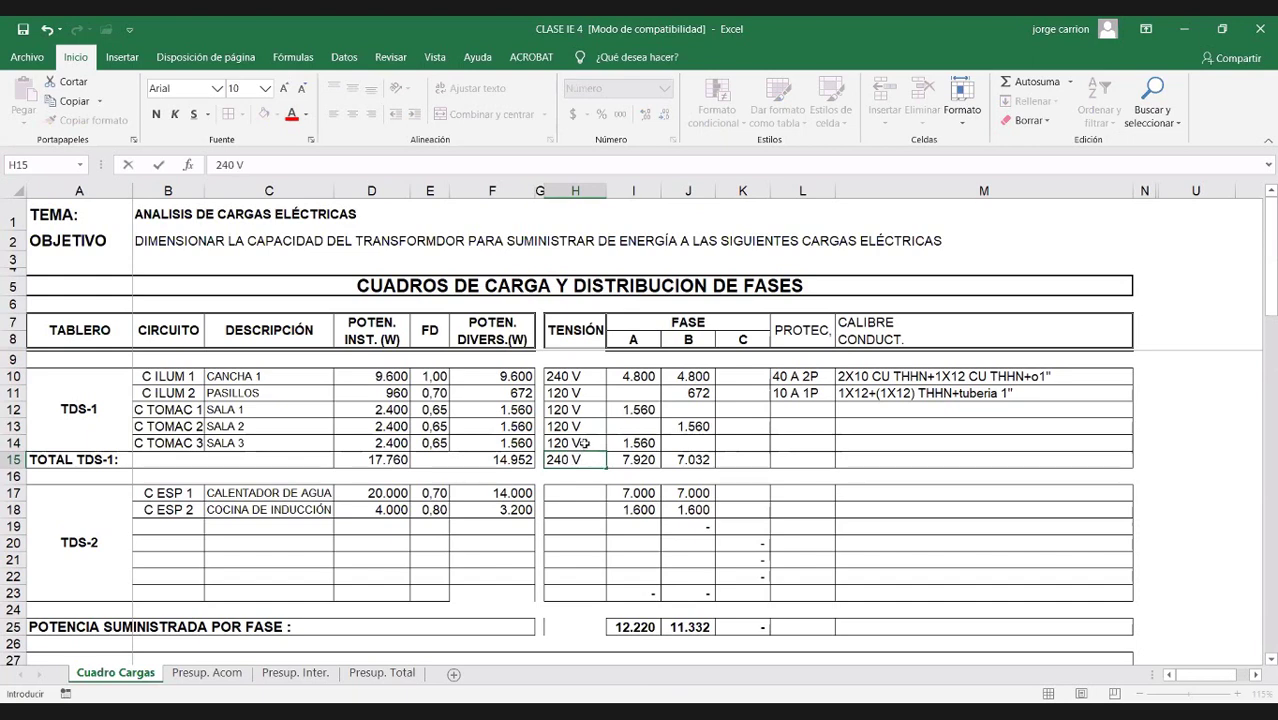
# Step: Enter 240 V as the TDS-2 voltage for C ESP 1, C ESP 2 and the board's last row, H23
pyautogui.scroll(-1, 585, 443)
pyautogui.scroll(-1, 585, 443)
pyautogui.click(585, 443)
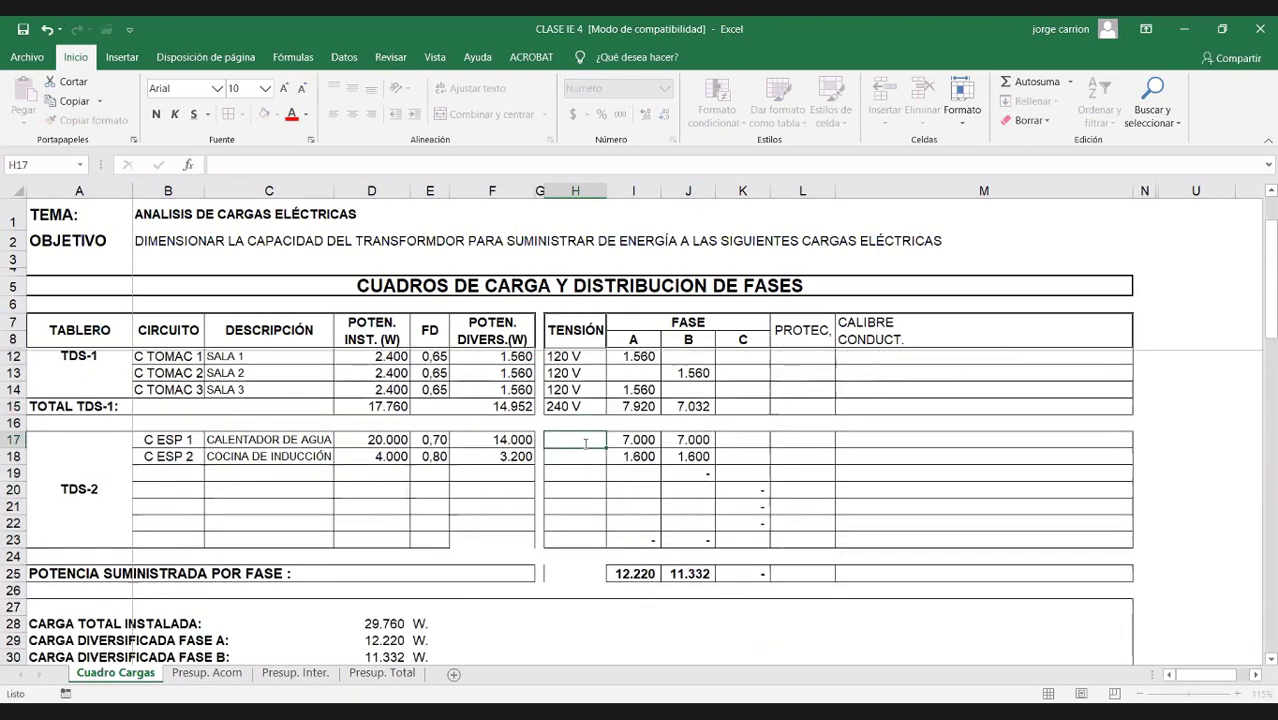
pyautogui.write('240')
pyautogui.click(578, 457)
pyautogui.write('240')
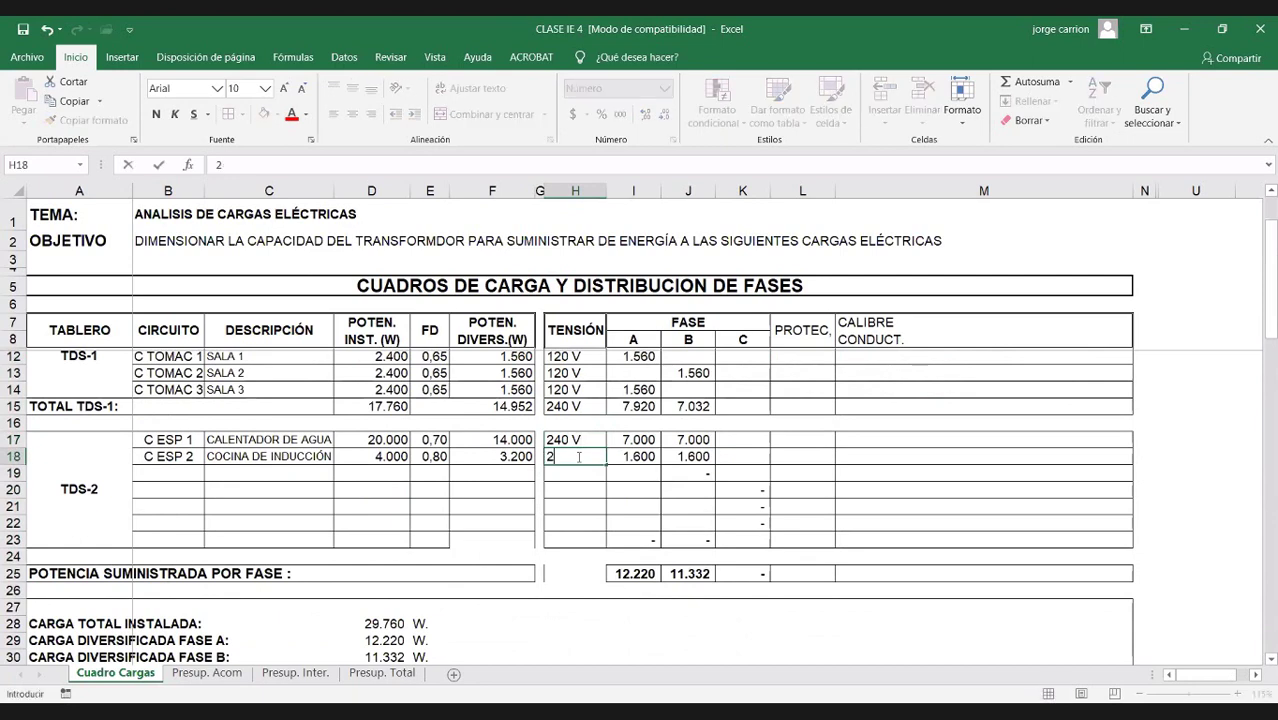
pyautogui.click(583, 540)
pyautogui.write('240 V')
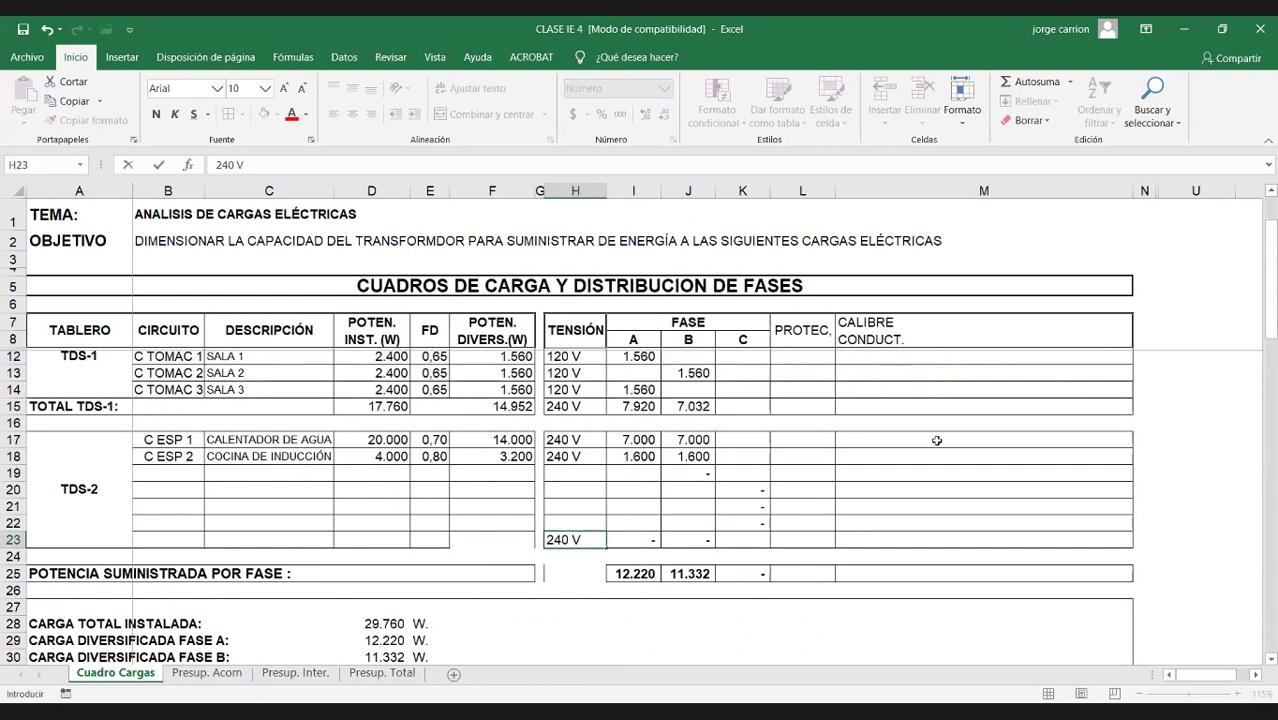
pyautogui.click(937, 440)
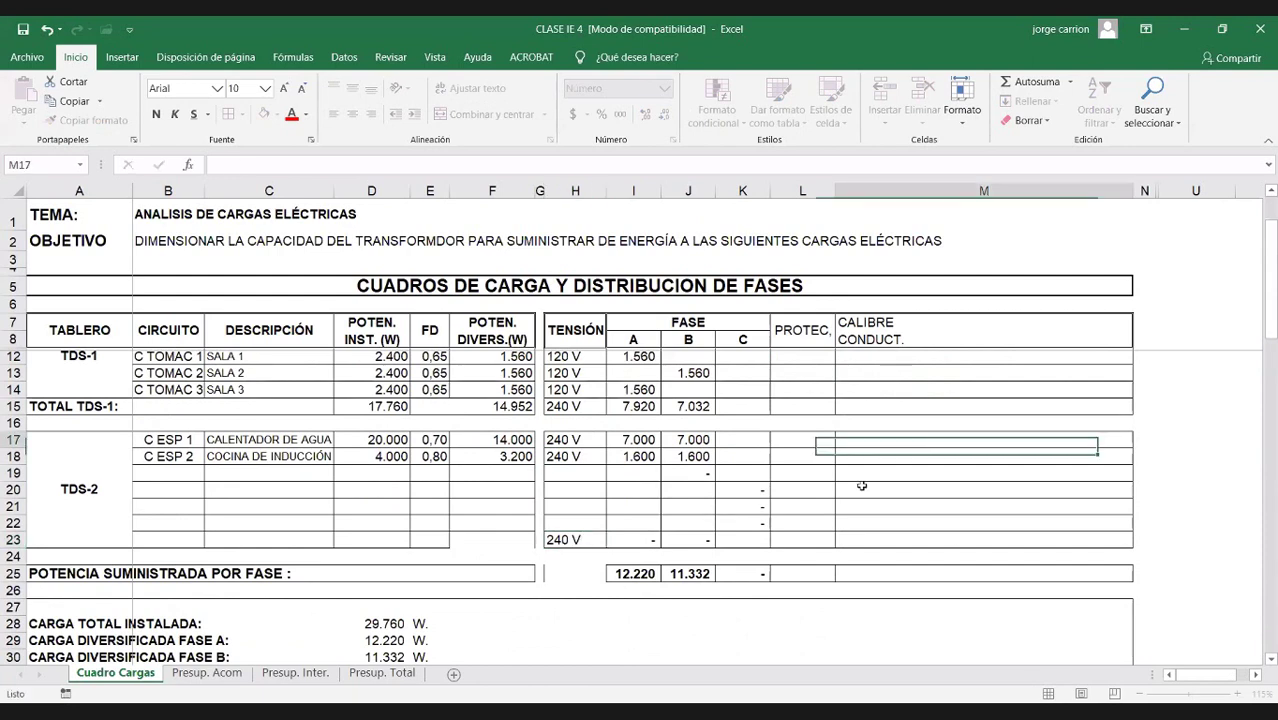
# Step: Calculate the current of the SALA 1 circuit in cell M12 with the formula =D12/120
pyautogui.click(1255, 675)
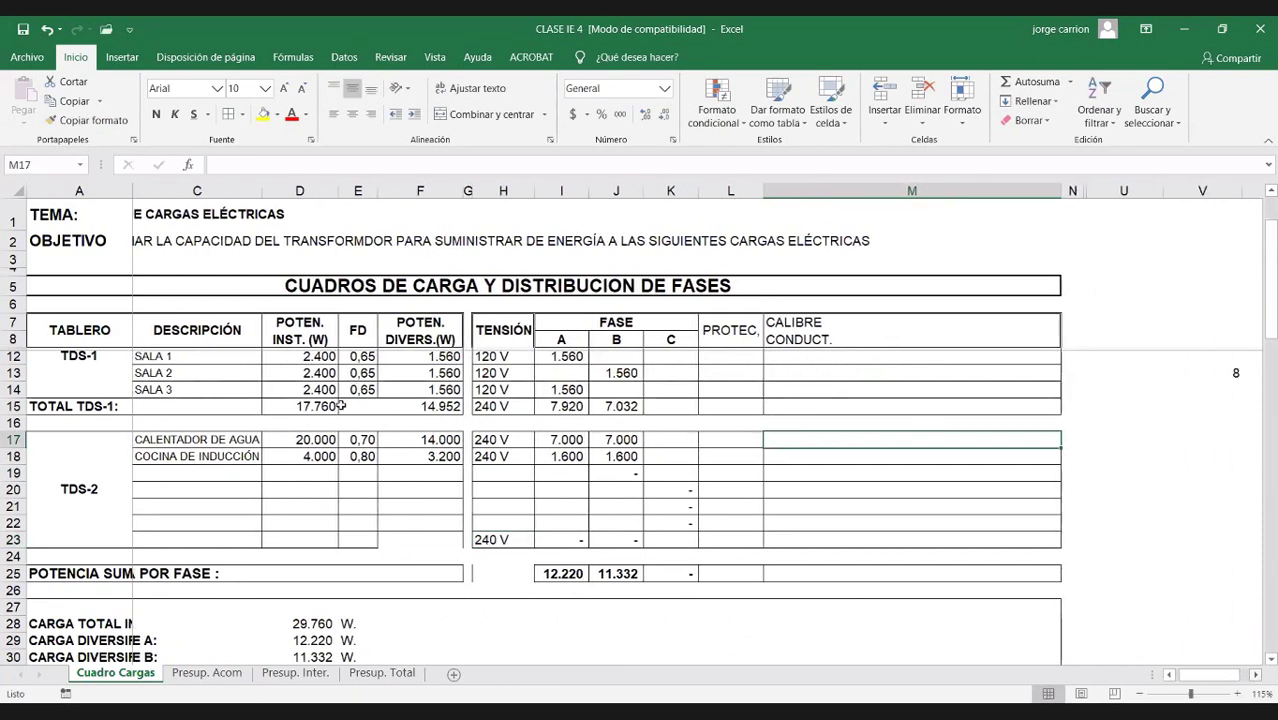
pyautogui.click(578, 377)
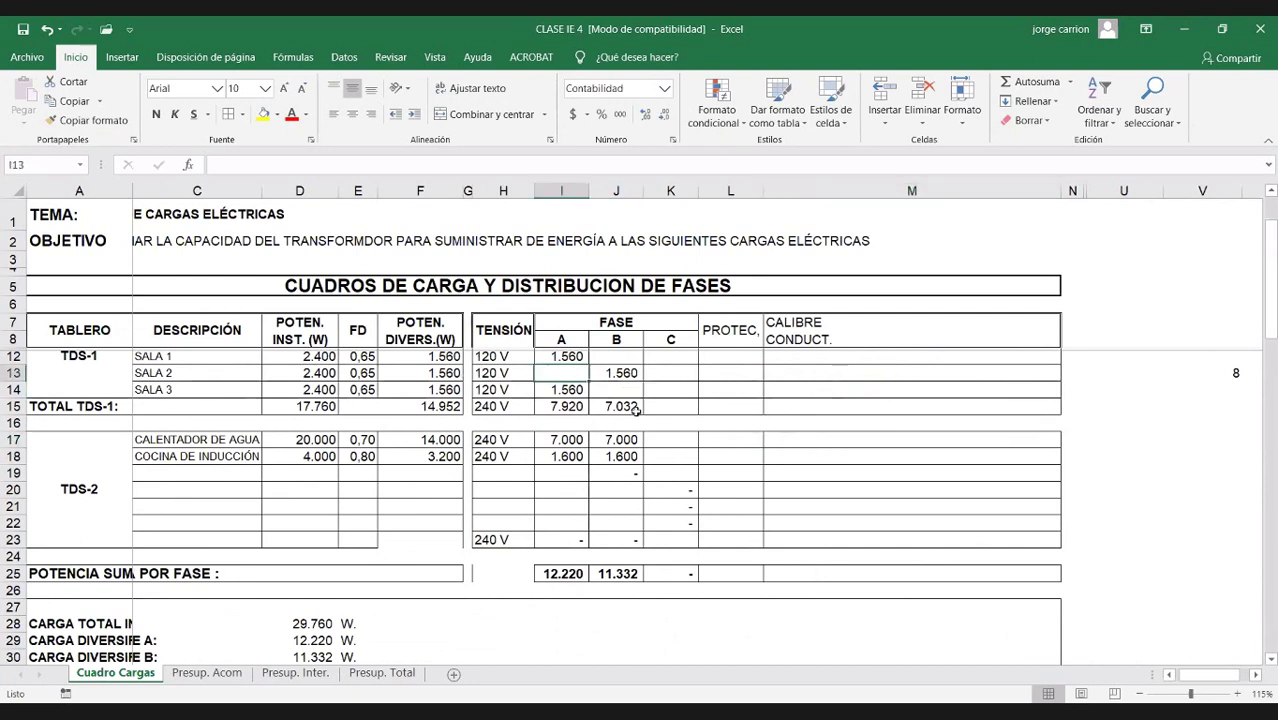
pyautogui.scroll(1, 547, 415)
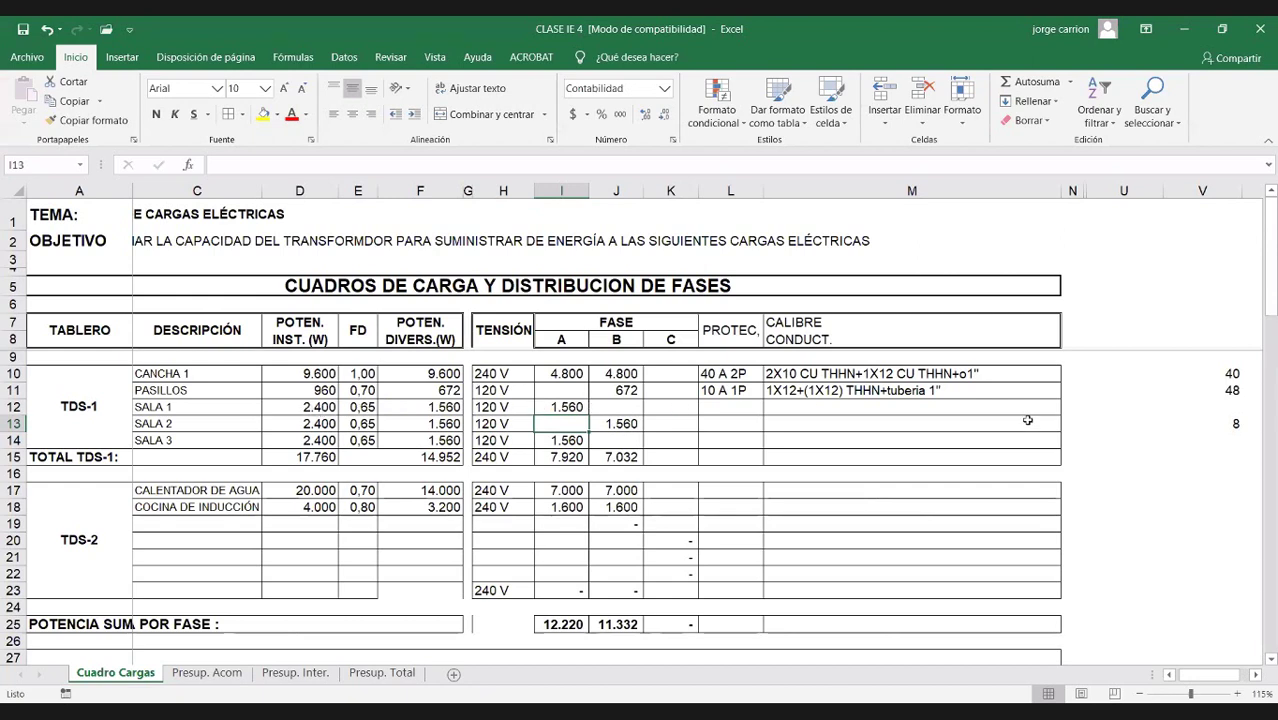
pyautogui.click(802, 408)
pyautogui.write('=')
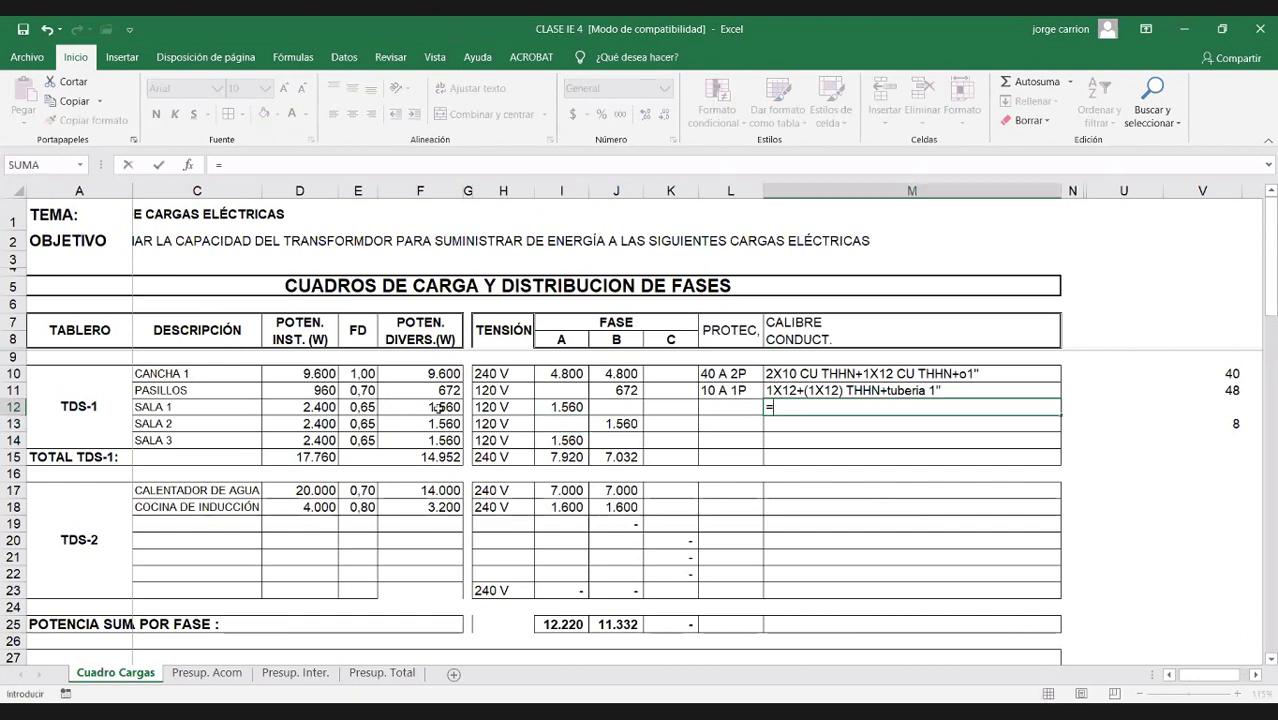
pyautogui.click(318, 407)
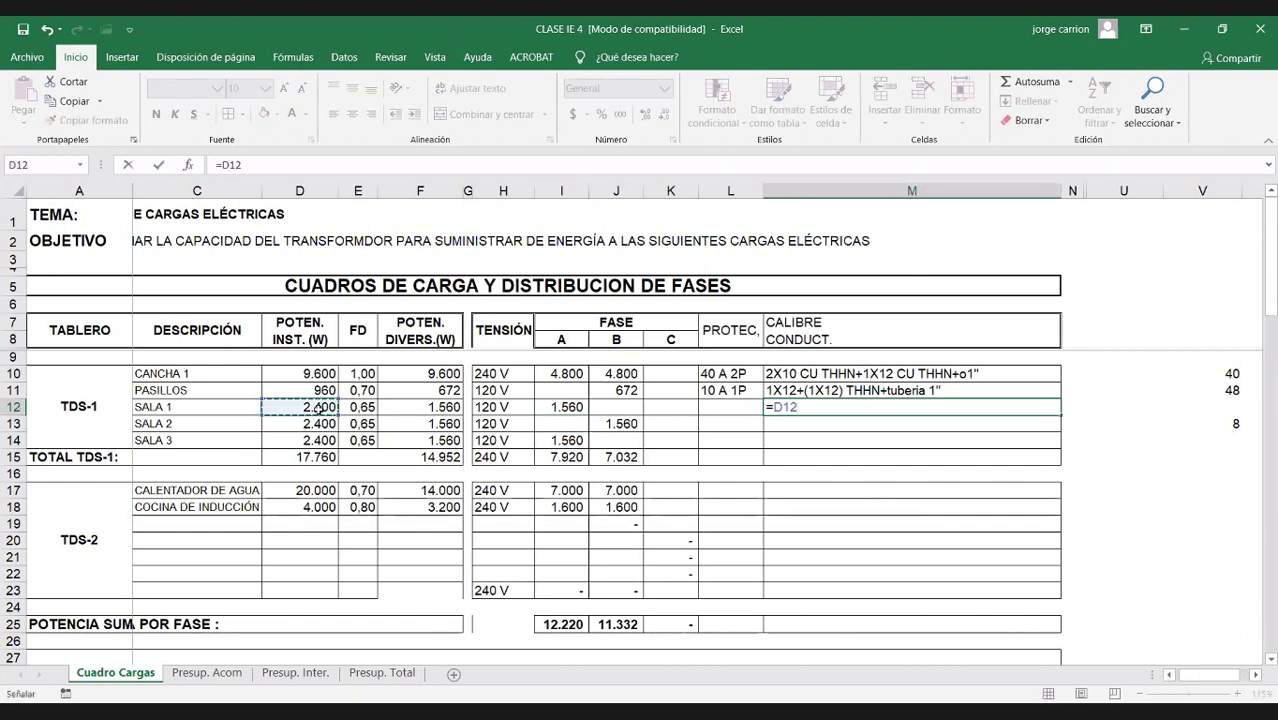
pyautogui.write('/')
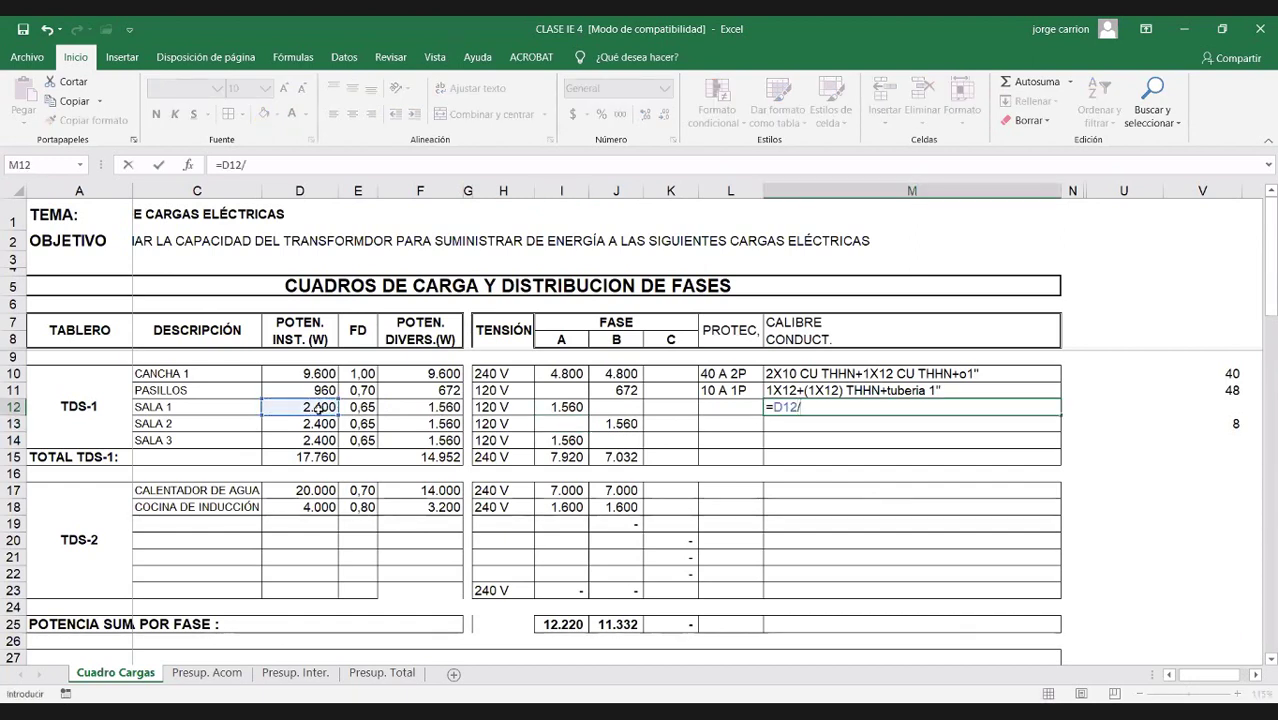
pyautogui.write('120')
pyautogui.press('Return')
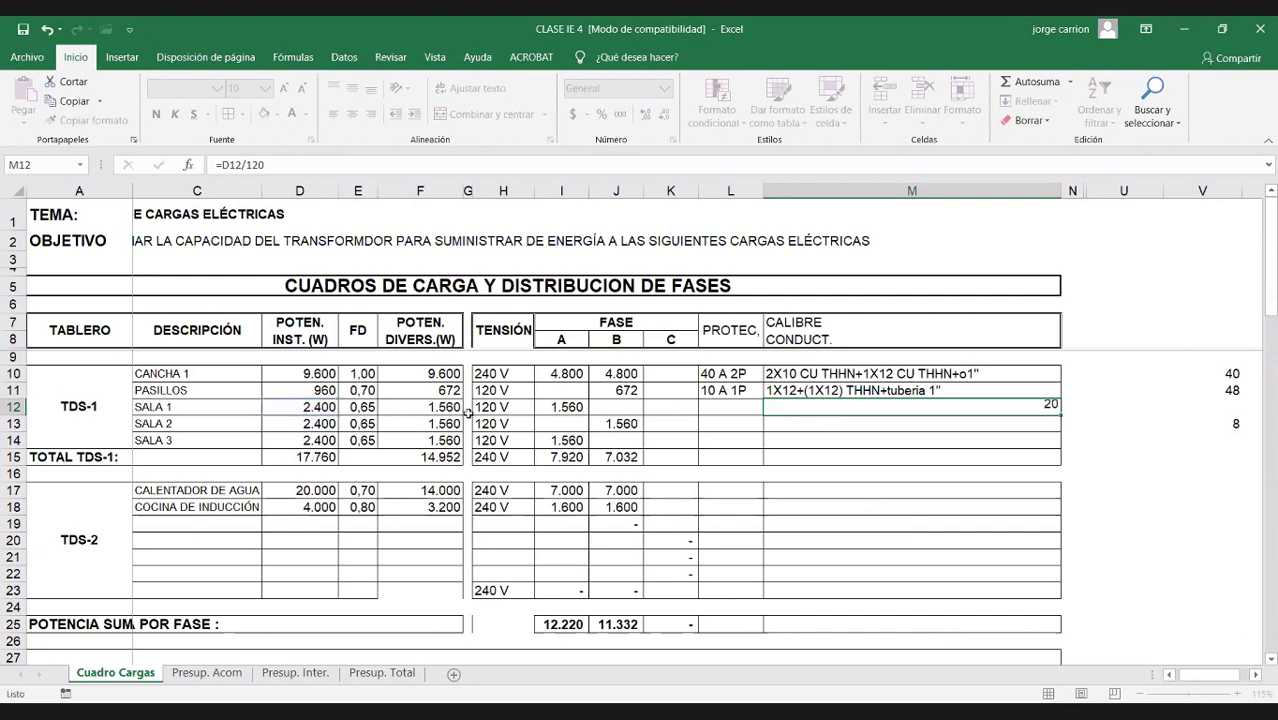
pyautogui.click(918, 408)
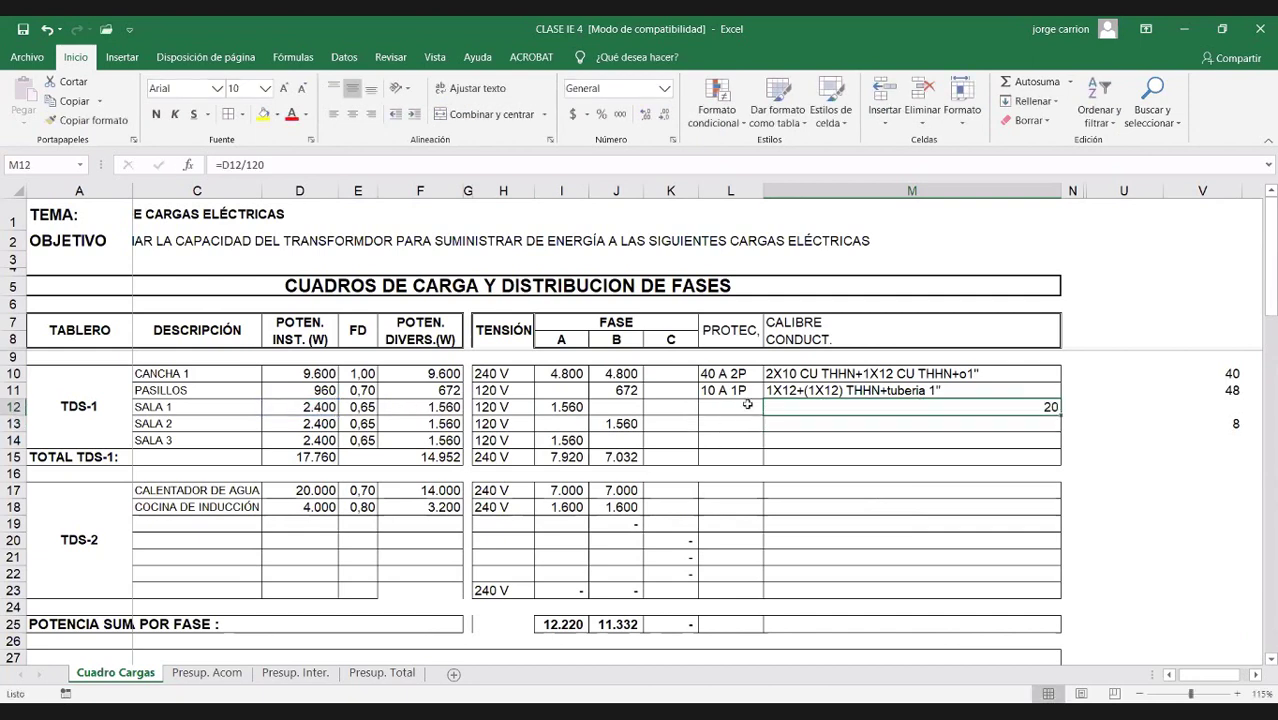
# Step: Set the SALA 1 protection in L12 to 25 A 1P and copy the PASILLOS conductor size from M11 into M12
pyautogui.click(746, 405)
pyautogui.write('2')
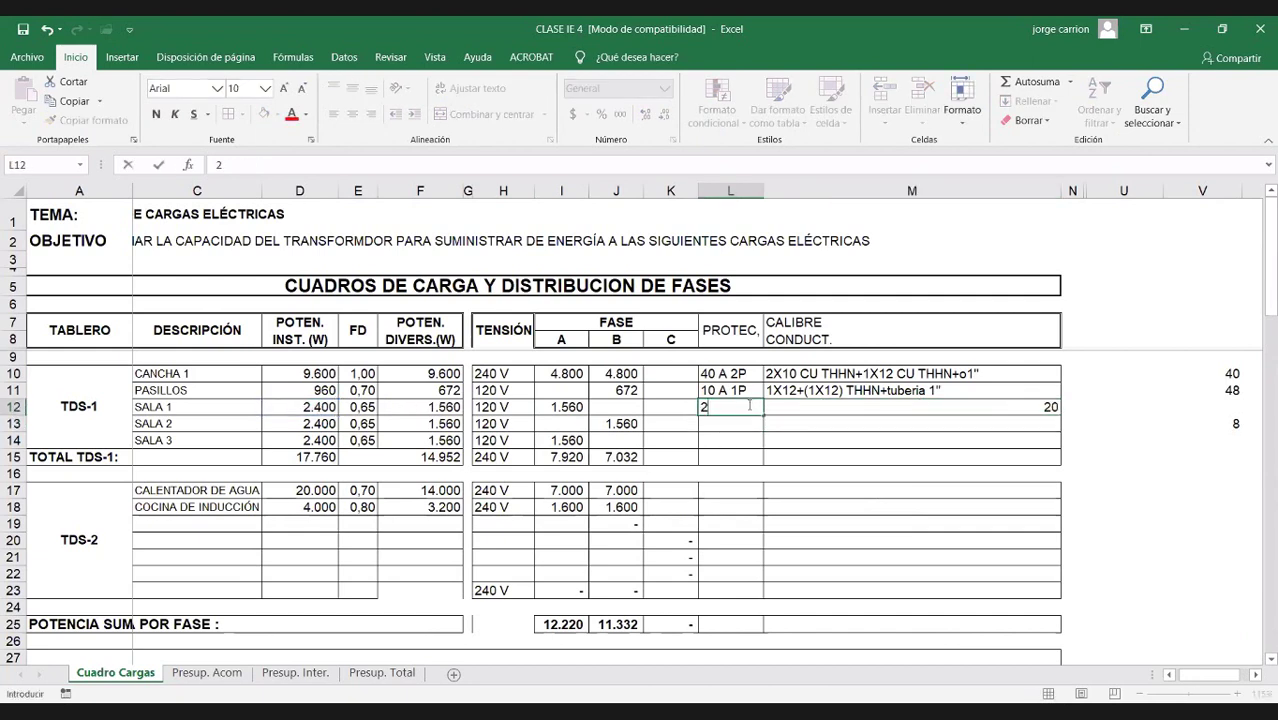
pyautogui.write('5 A 1P')
pyautogui.click(786, 392)
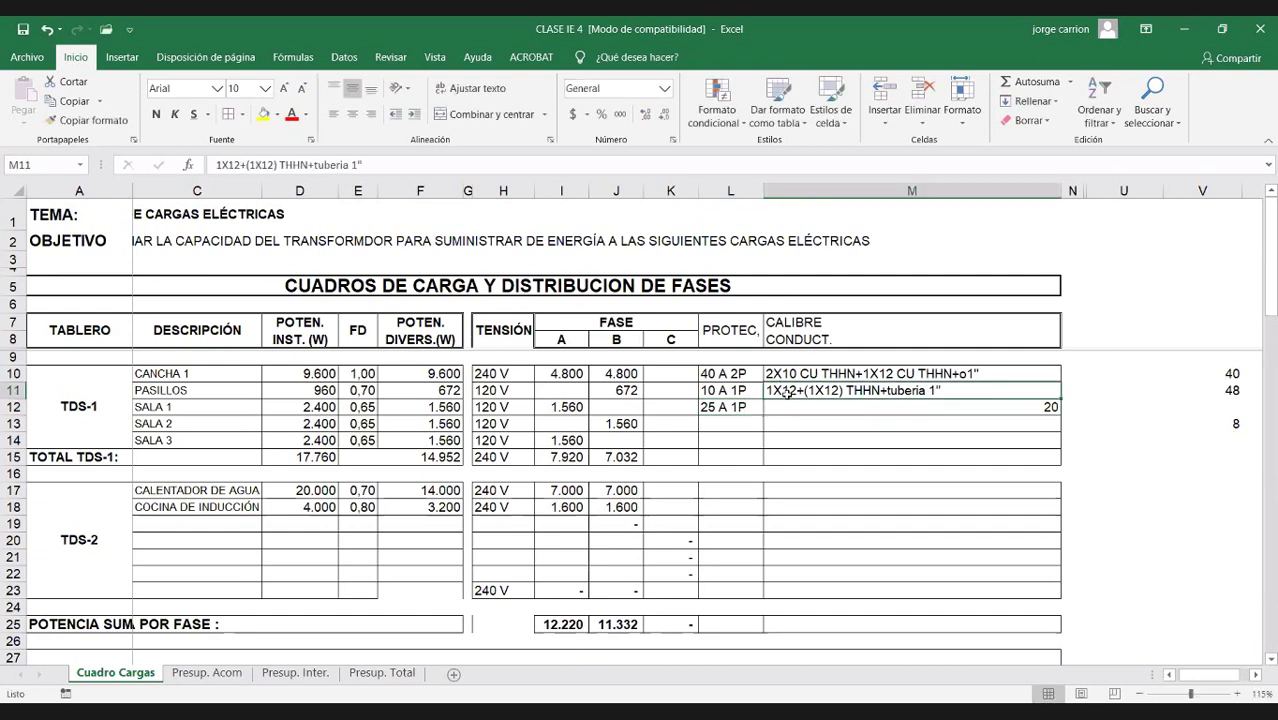
pyautogui.hotkey('ctrl', 'c')
pyautogui.click(786, 411)
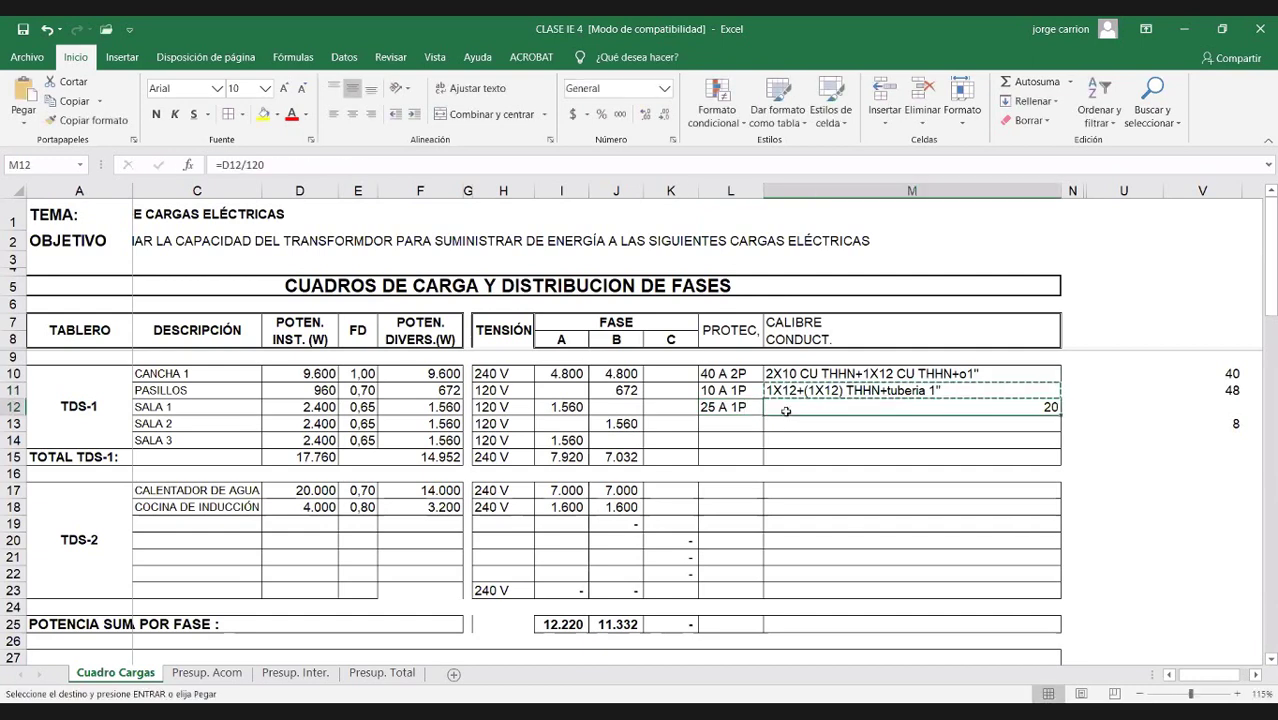
pyautogui.press('Return')
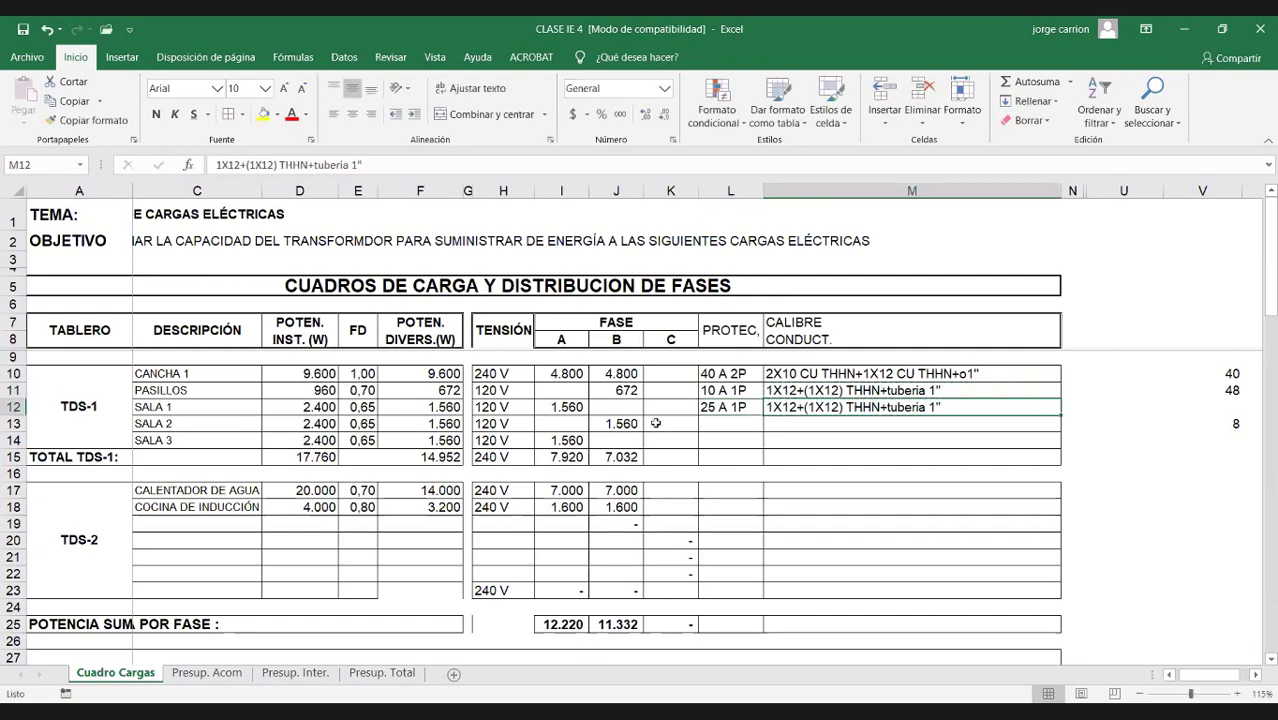
# Step: Copy the SALA 1 protection and conductor size in L12:M12 to the SALA 2 and SALA 3 rows
pyautogui.click(725, 410)
pyautogui.moveTo(725, 410); pyautogui.dragTo(780, 410)
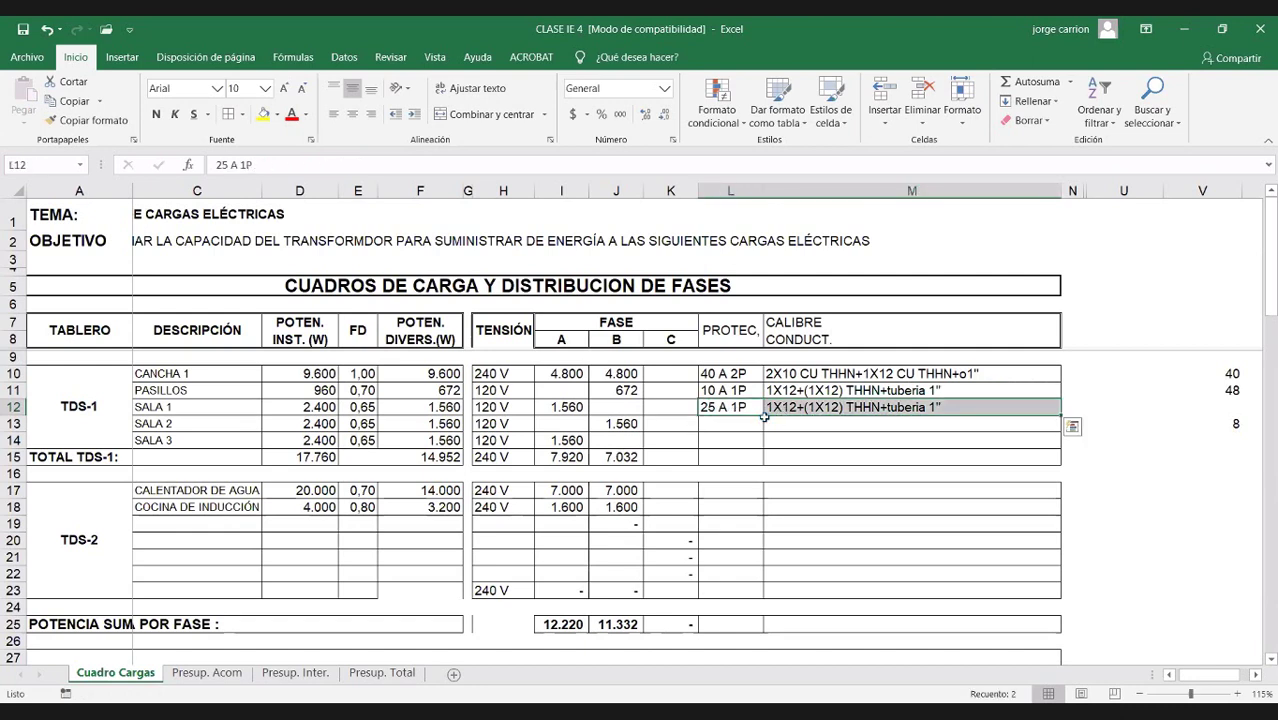
pyautogui.moveTo(725, 425); pyautogui.dragTo(900, 425)
pyautogui.hotkey('ctrl', 'd')
pyautogui.hotkey('ctrl', 'c')
pyautogui.click(716, 438)
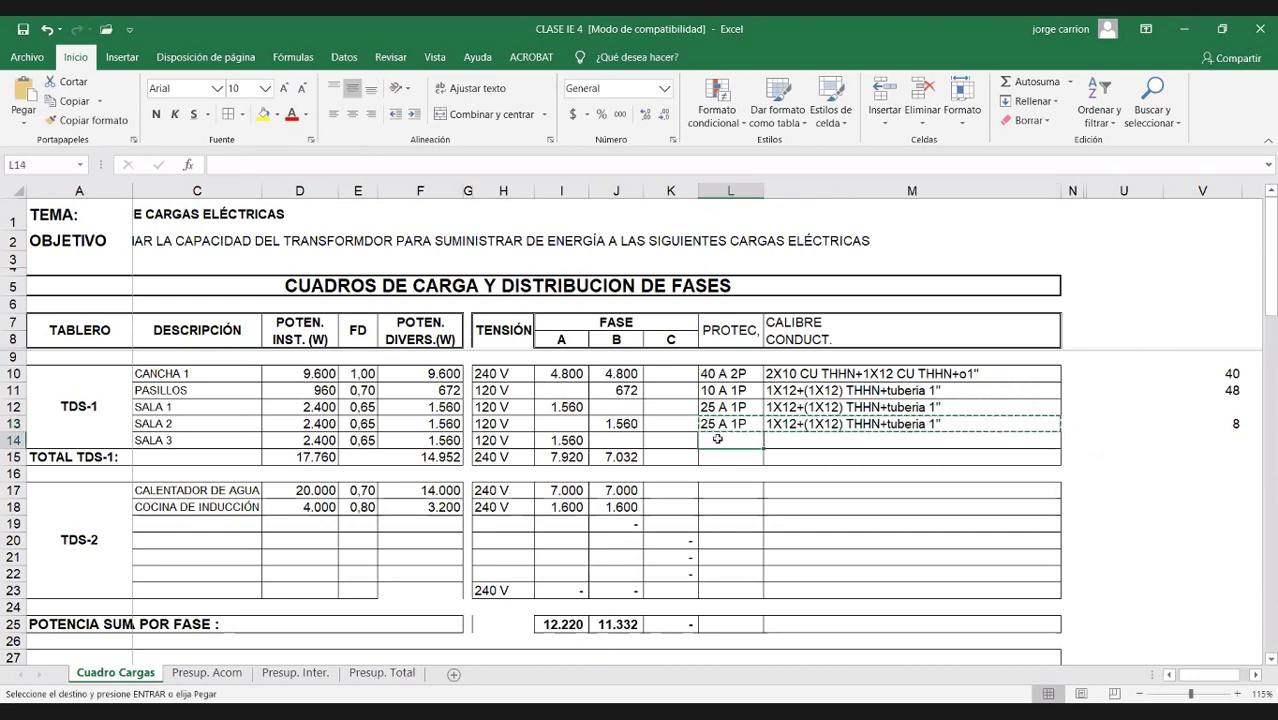
pyautogui.press('Return')
# Step: Calculate the TDS-1 total current in cell M15 with the formula =+D15/240
pyautogui.click(716, 455)
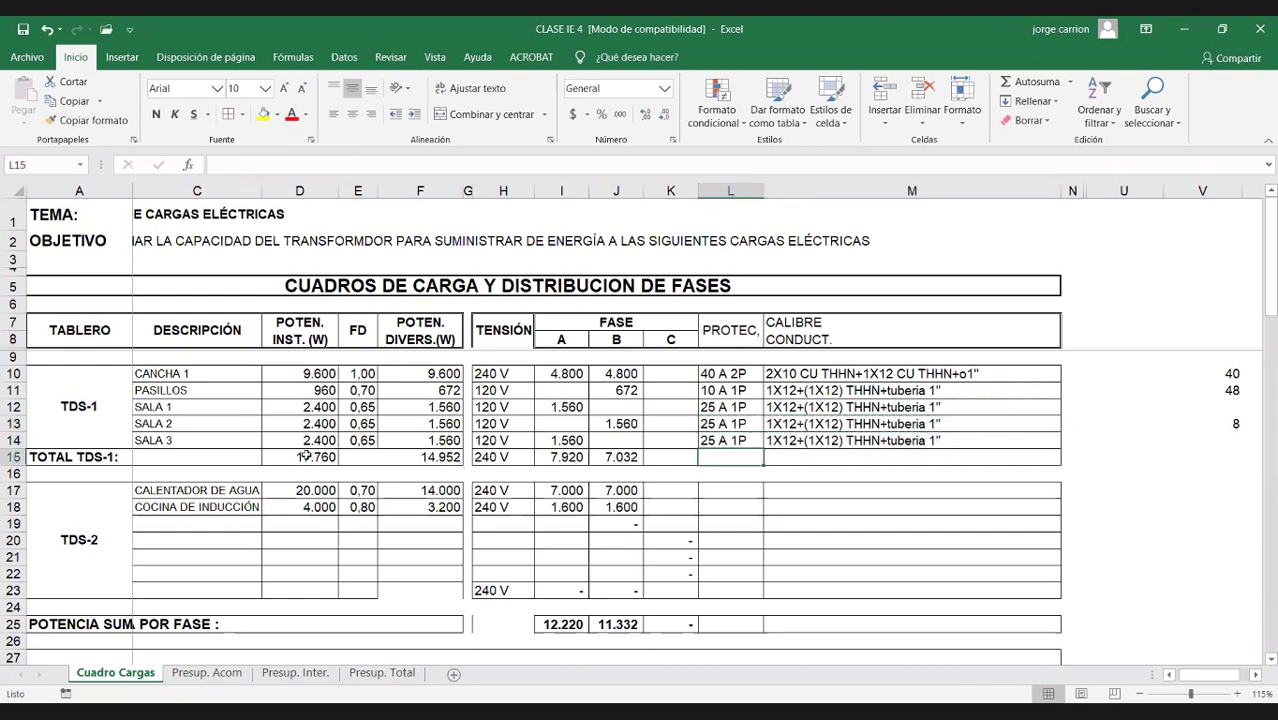
pyautogui.click(310, 456)
pyautogui.moveTo(350, 456); pyautogui.dragTo(298, 456)
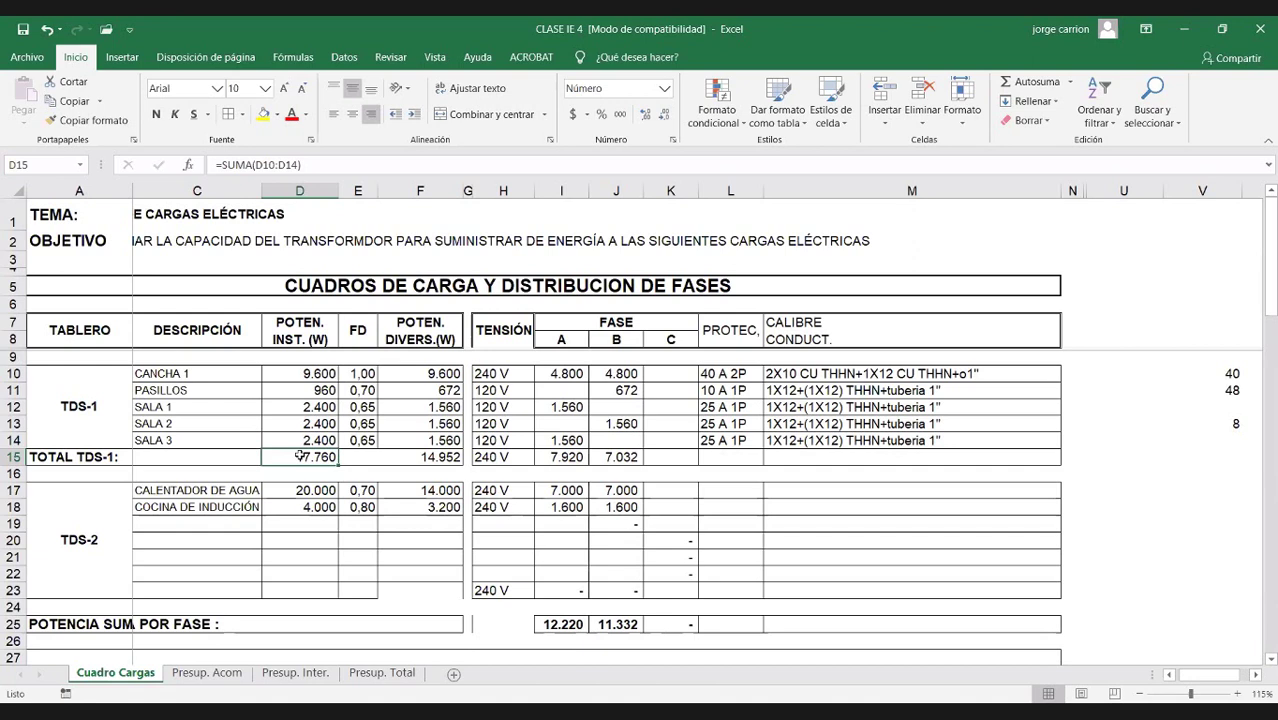
pyautogui.click(744, 460)
pyautogui.click(783, 459)
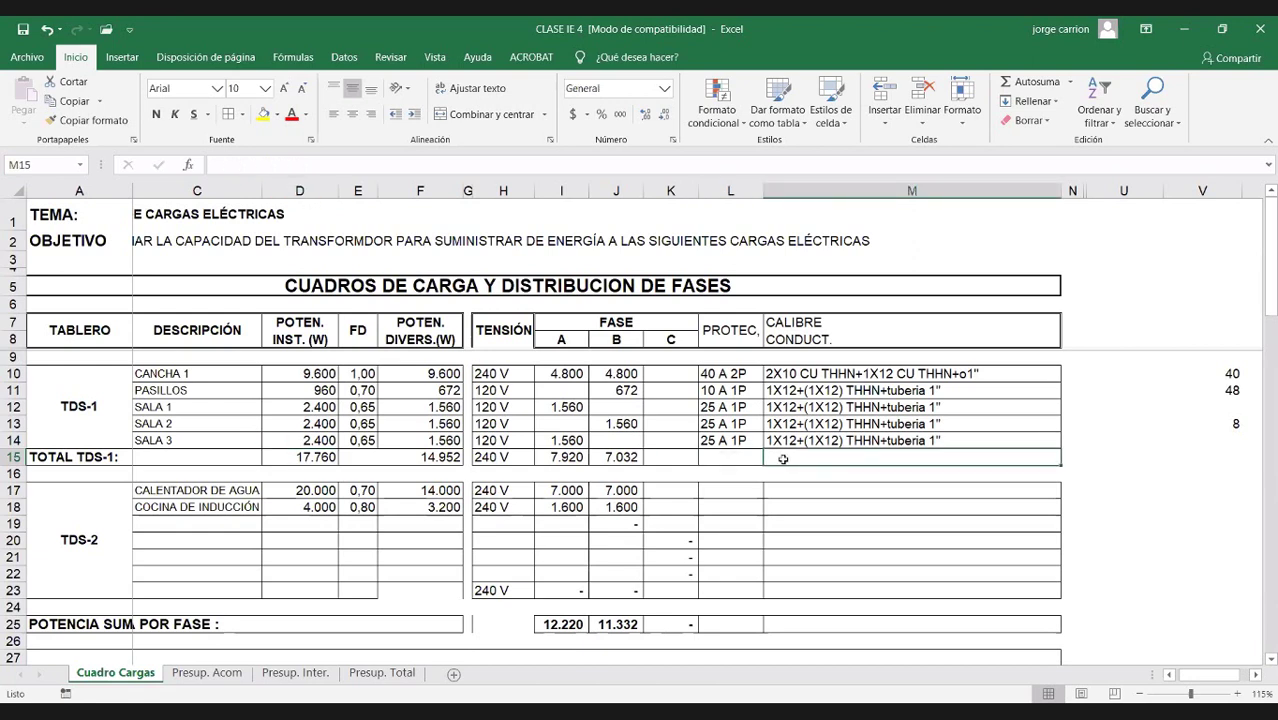
pyautogui.write('+')
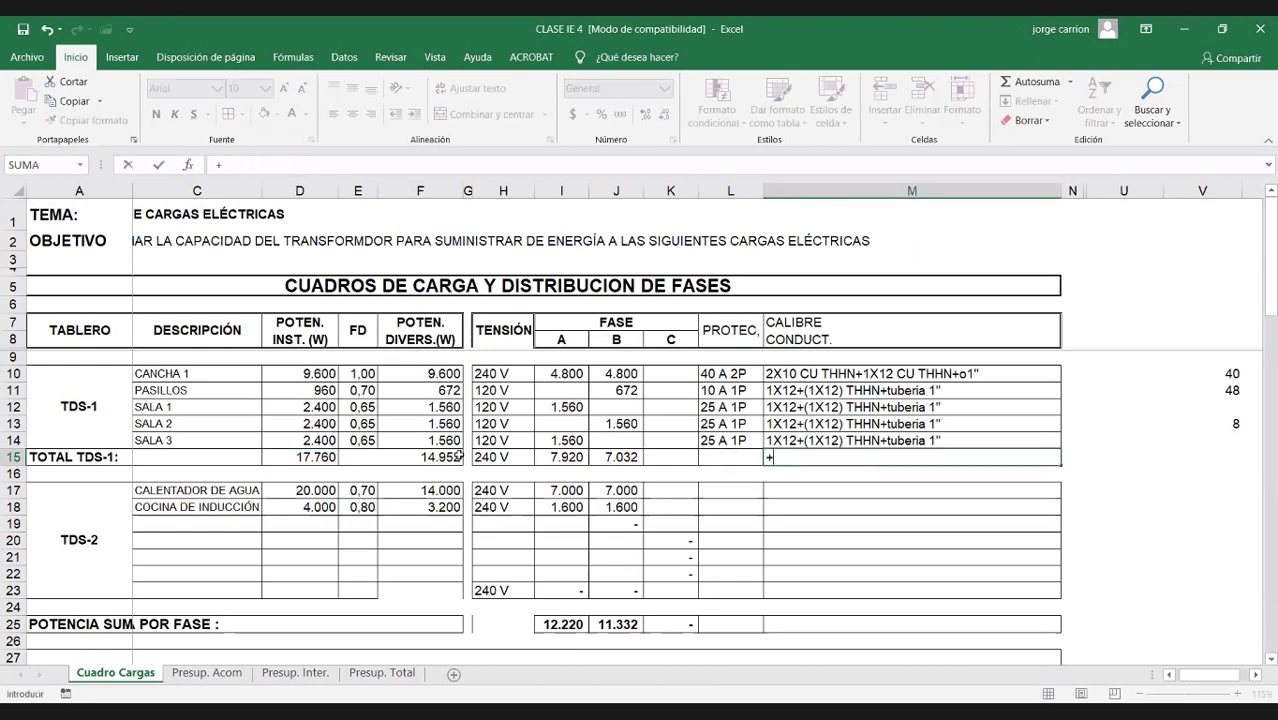
pyautogui.click(316, 457)
pyautogui.write('/240')
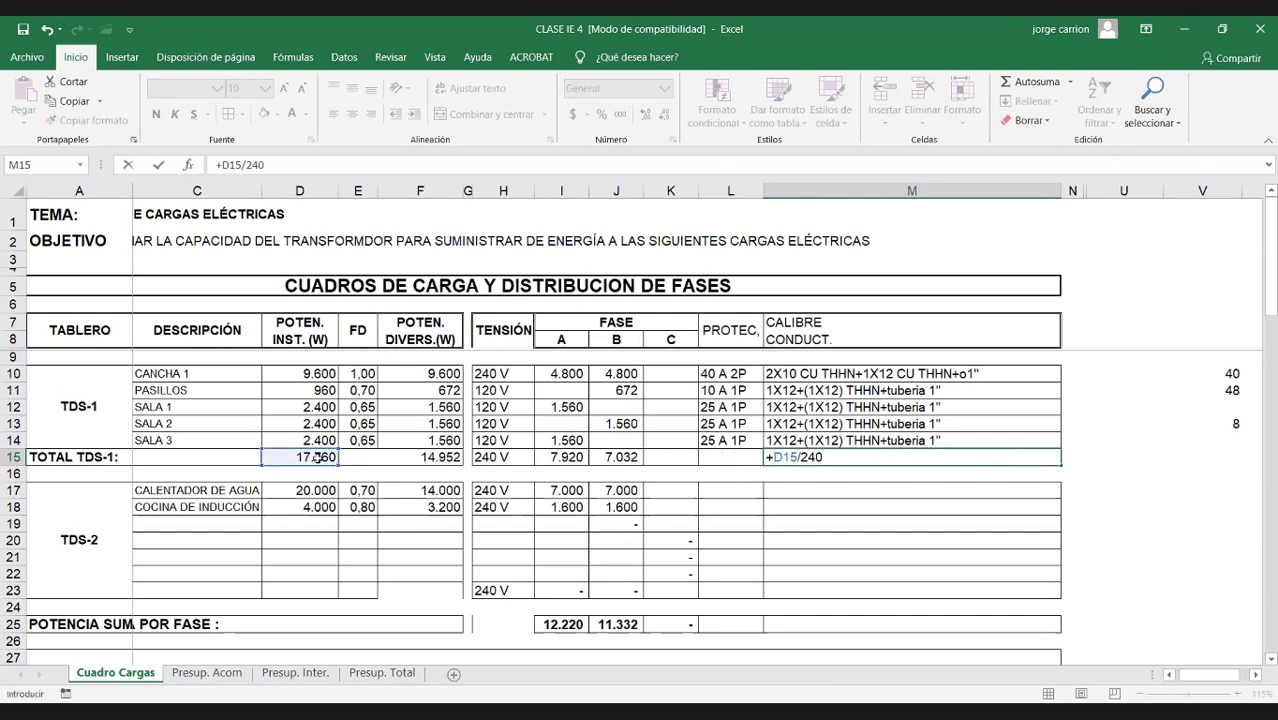
pyautogui.press('Return')
pyautogui.click(1010, 462)
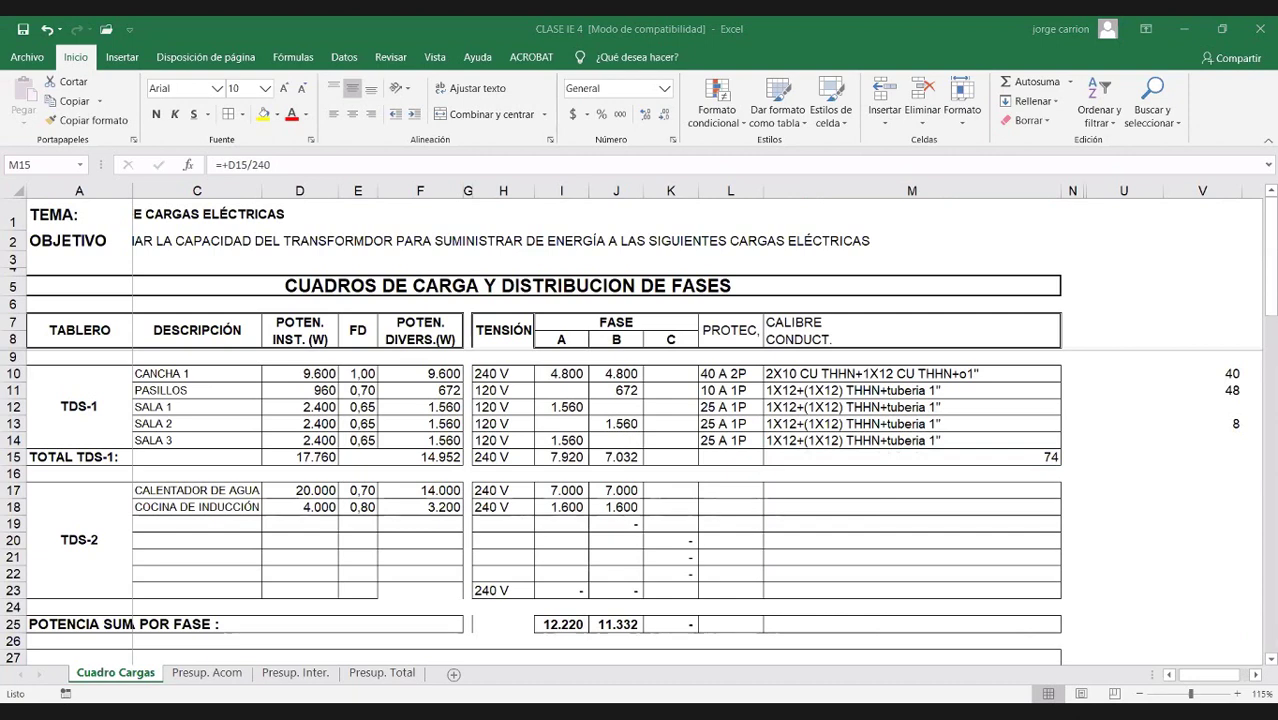
# Step: Replace the formula in M15 with the TDS-1 total conductor size 2X8+(1X8) THHN+1X12 CU THHN+Tuberia
pyautogui.click(780, 457)
pyautogui.doubleClick(778, 457)
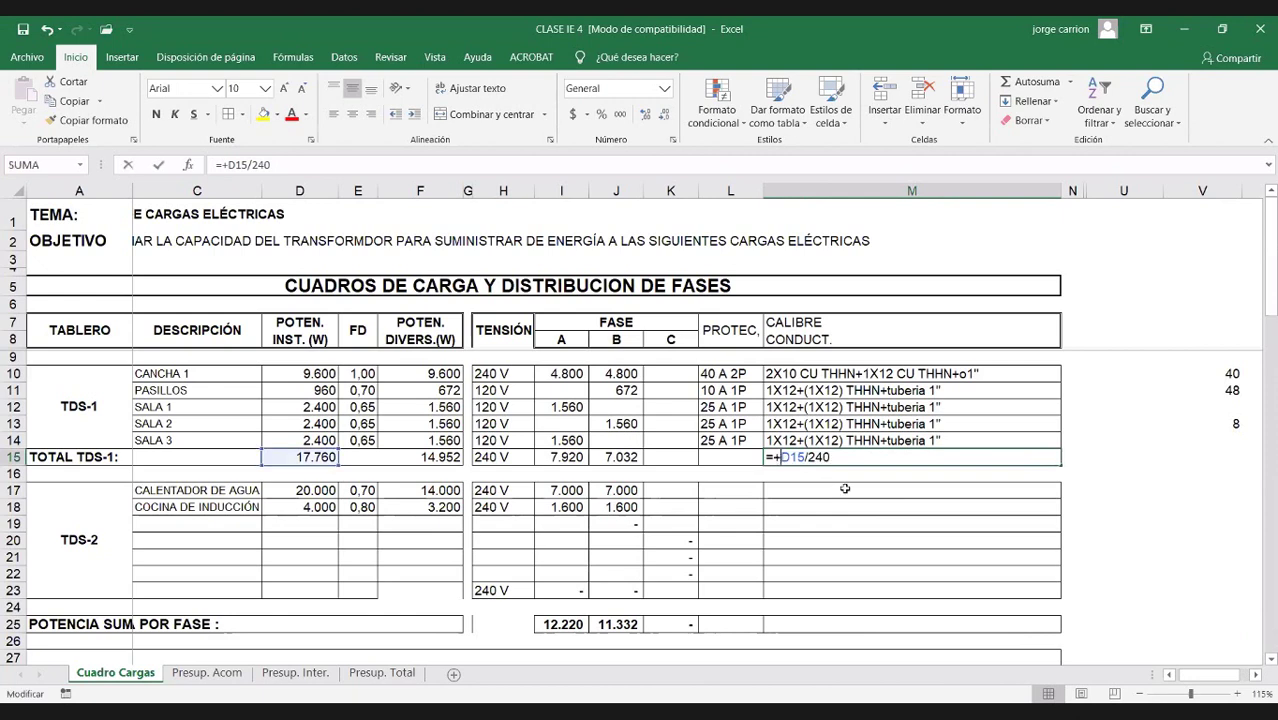
pyautogui.press('Escape')
pyautogui.press('Delete')
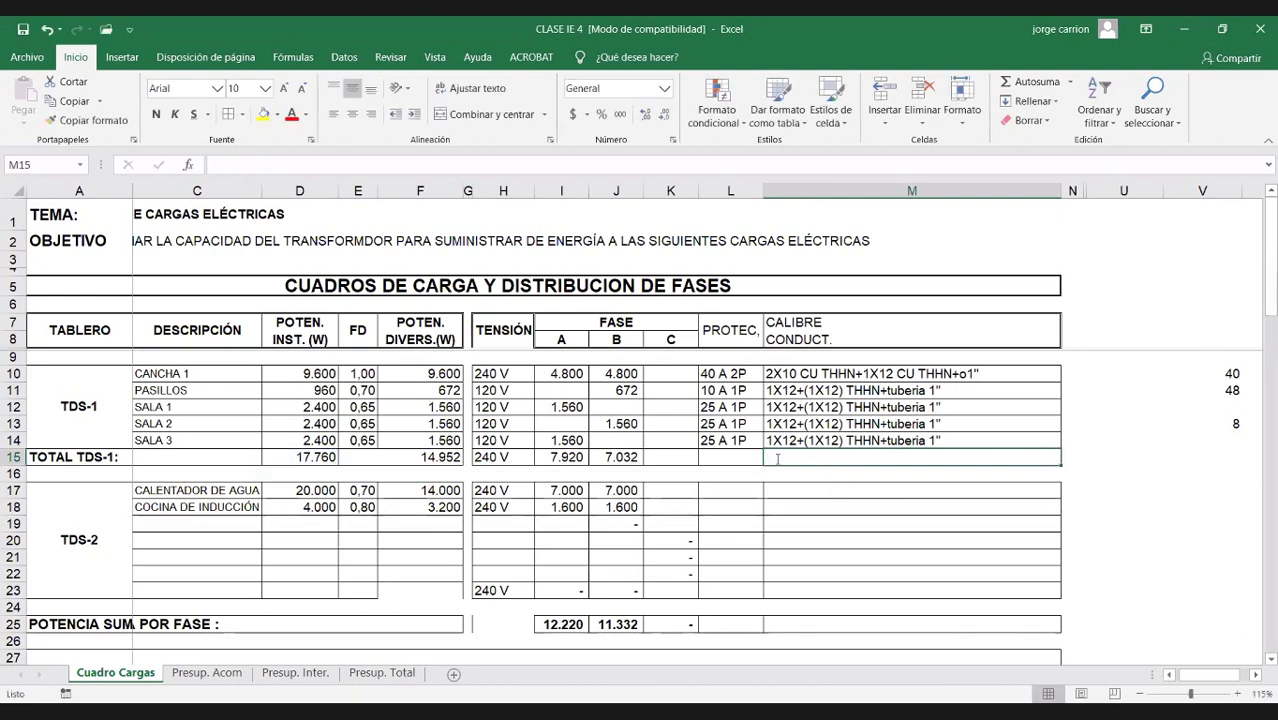
pyautogui.write('1')
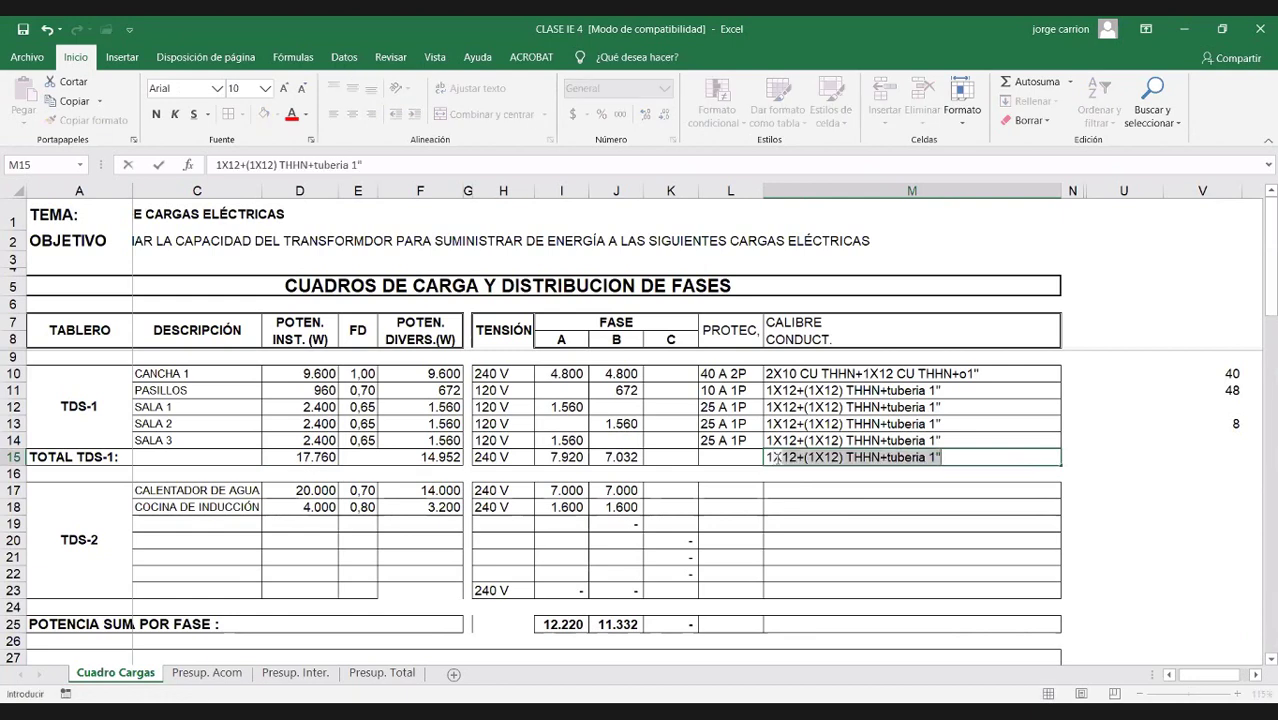
pyautogui.write('X8')
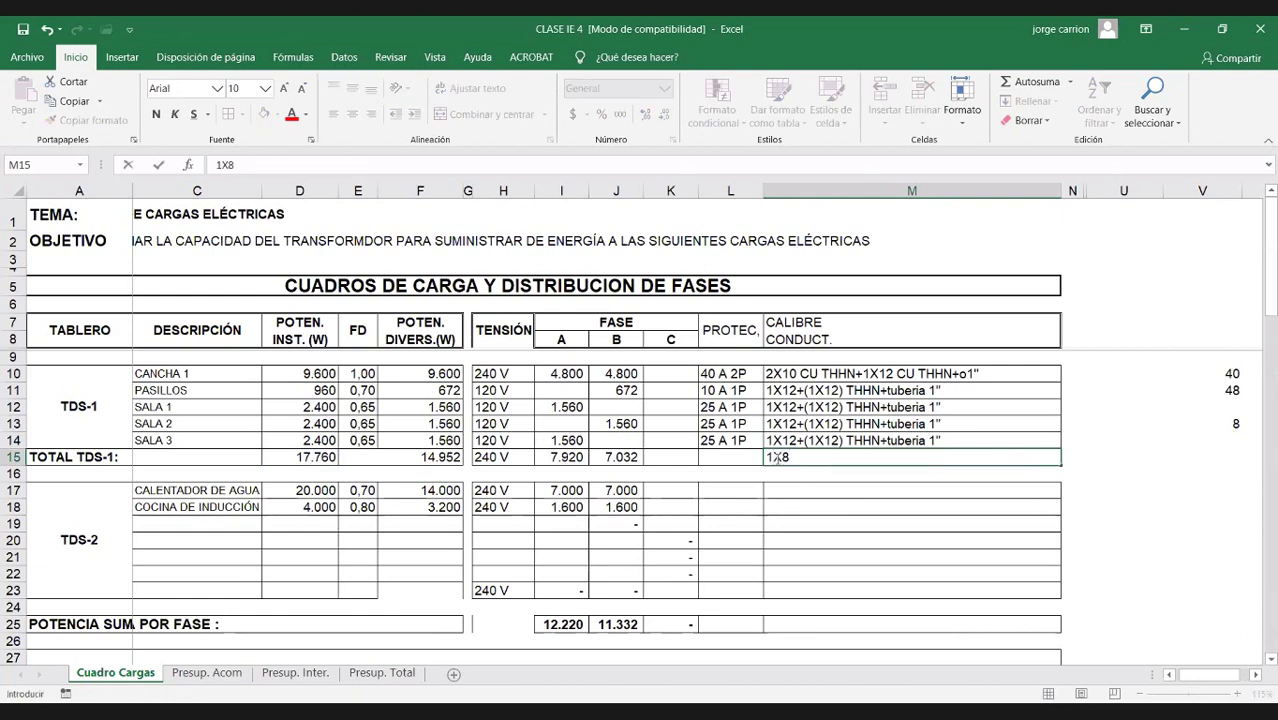
pyautogui.click(766, 457)
pyautogui.press('Delete')
pyautogui.write('2X8+(')
pyautogui.press('BackSpace')
pyautogui.write('(1X8)')
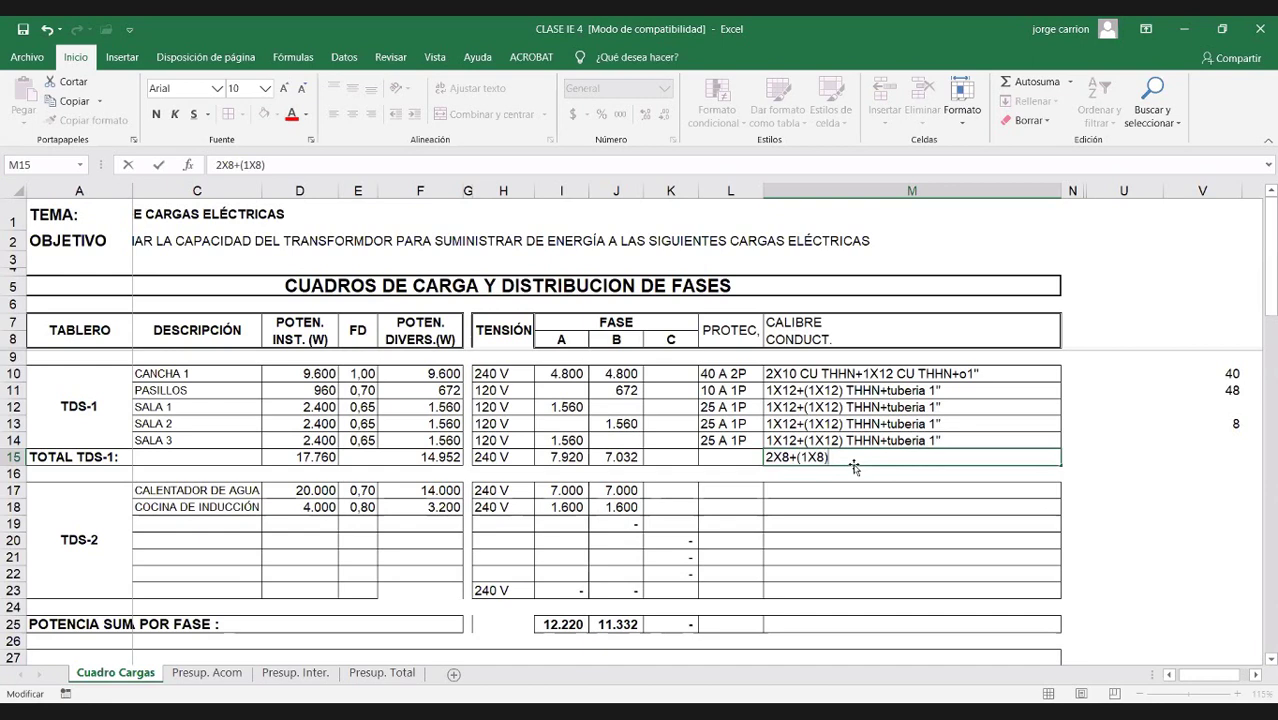
pyautogui.write('THHN+1X12 CU THHN')
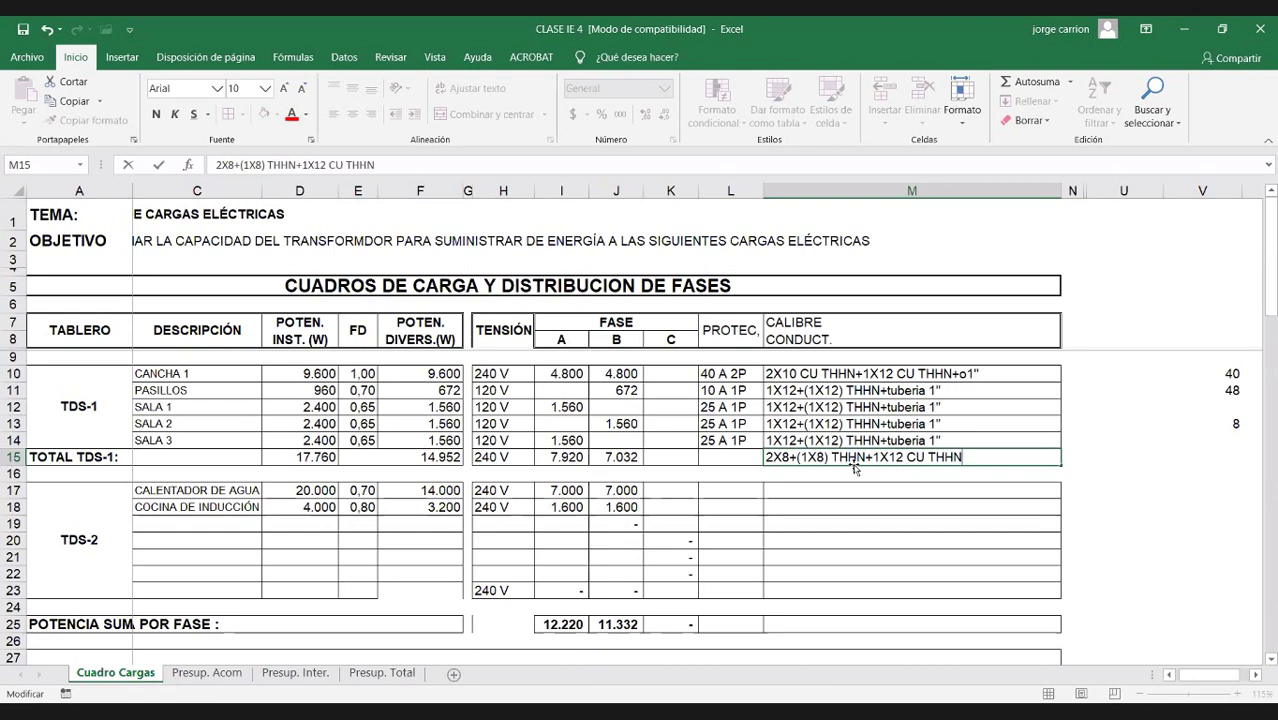
pyautogui.write('+Tuberia')
pyautogui.click(946, 504)
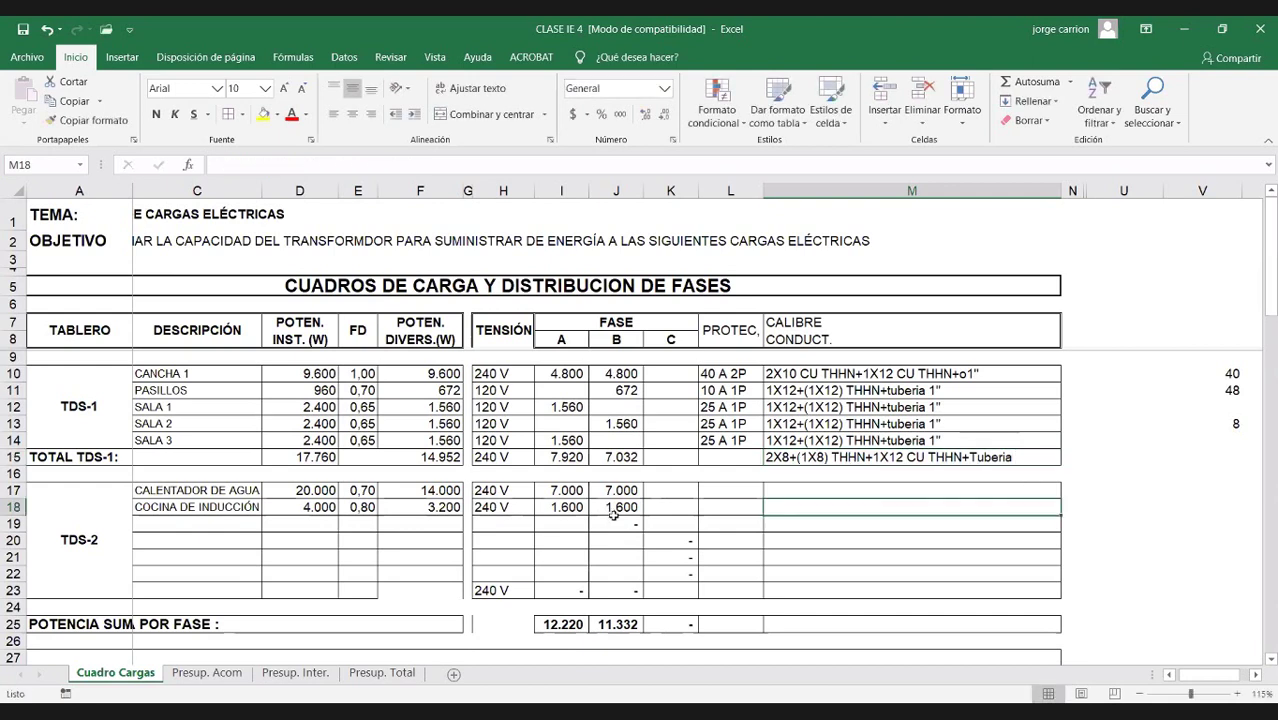
# Step: Calculate the CALENTADOR DE AGUA circuit's current in cell L17 with the formula =+D17/240
pyautogui.scroll(-1, 747, 490)
pyautogui.scroll(1, 747, 490)
pyautogui.click(747, 490)
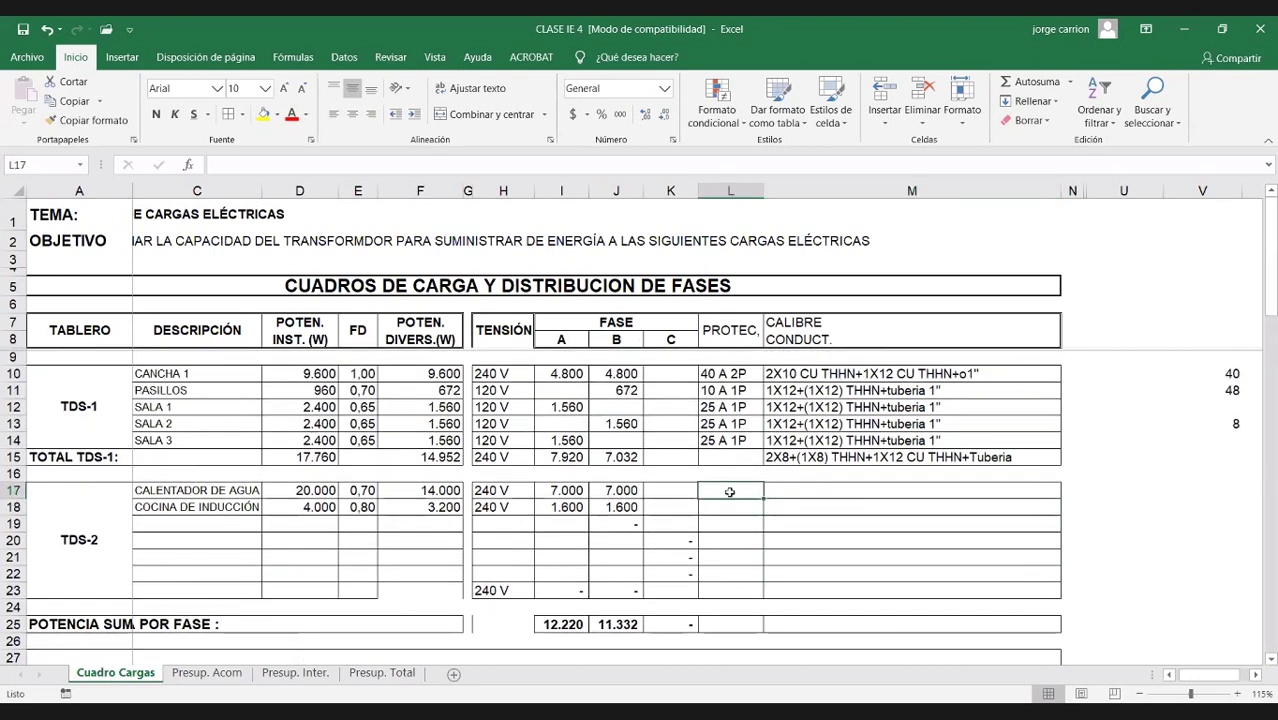
pyautogui.write('+')
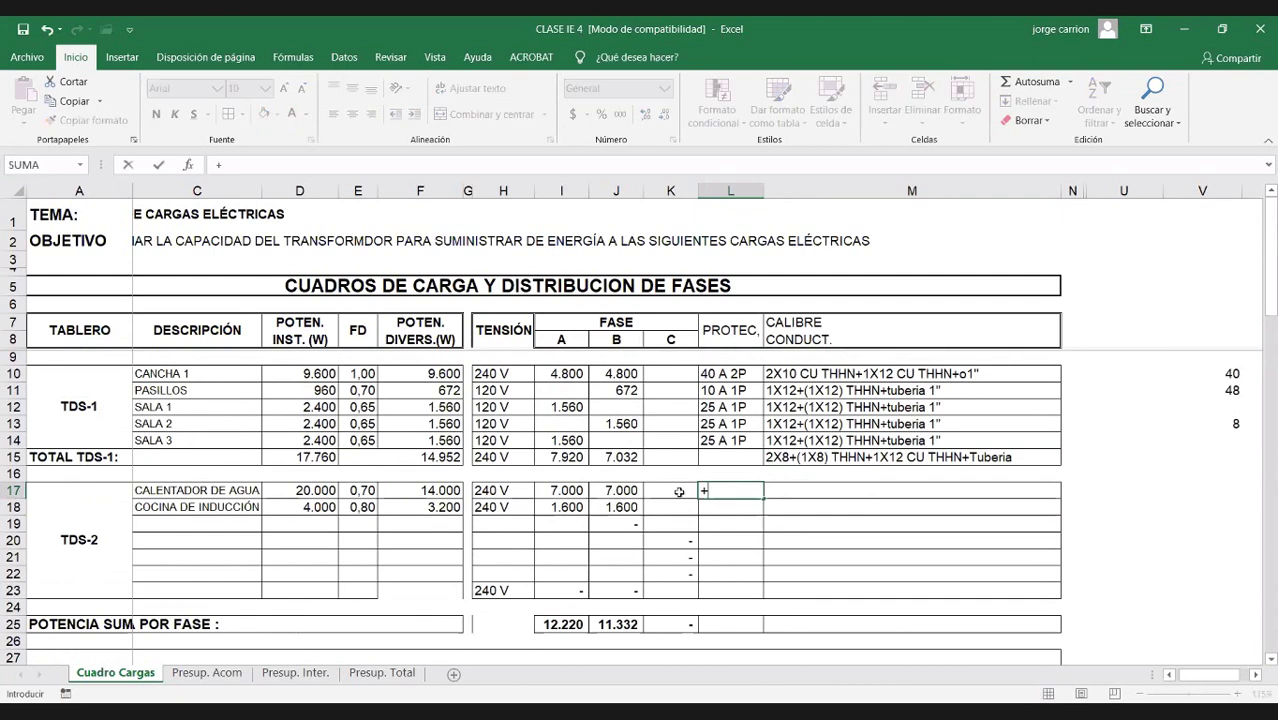
pyautogui.click(310, 489)
pyautogui.write('/240')
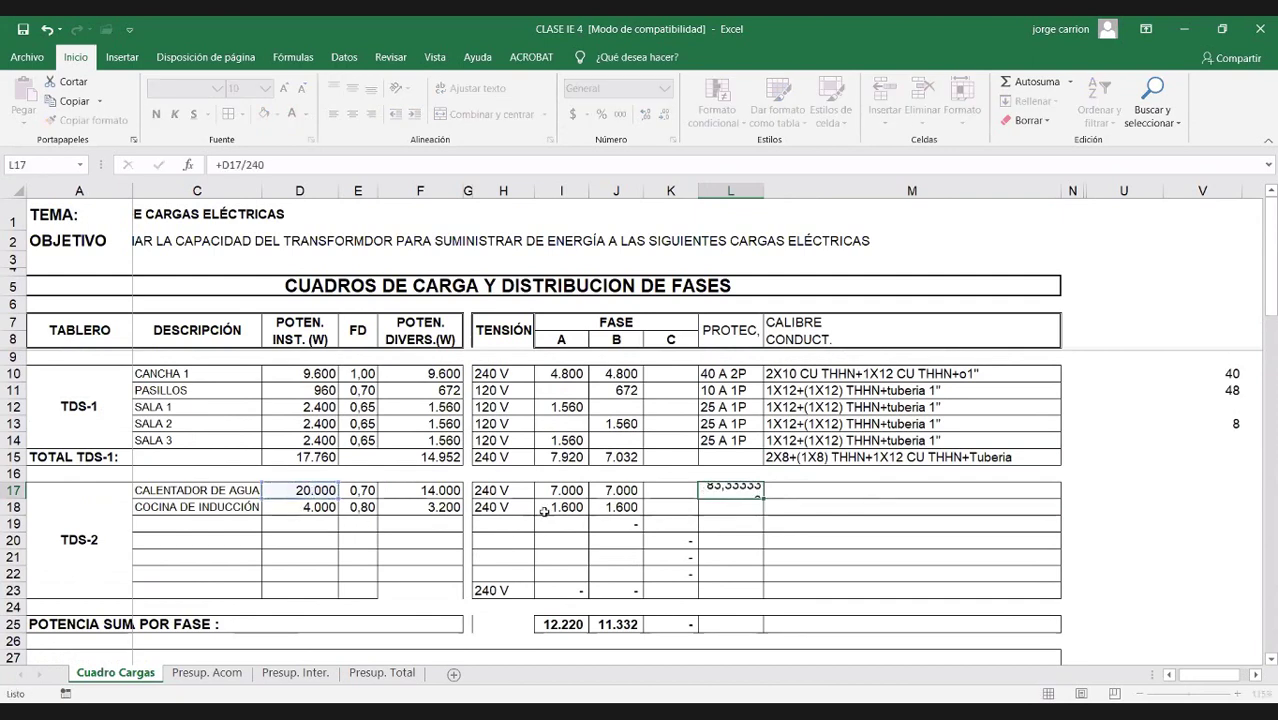
pyautogui.press('Return')
pyautogui.press('Up')
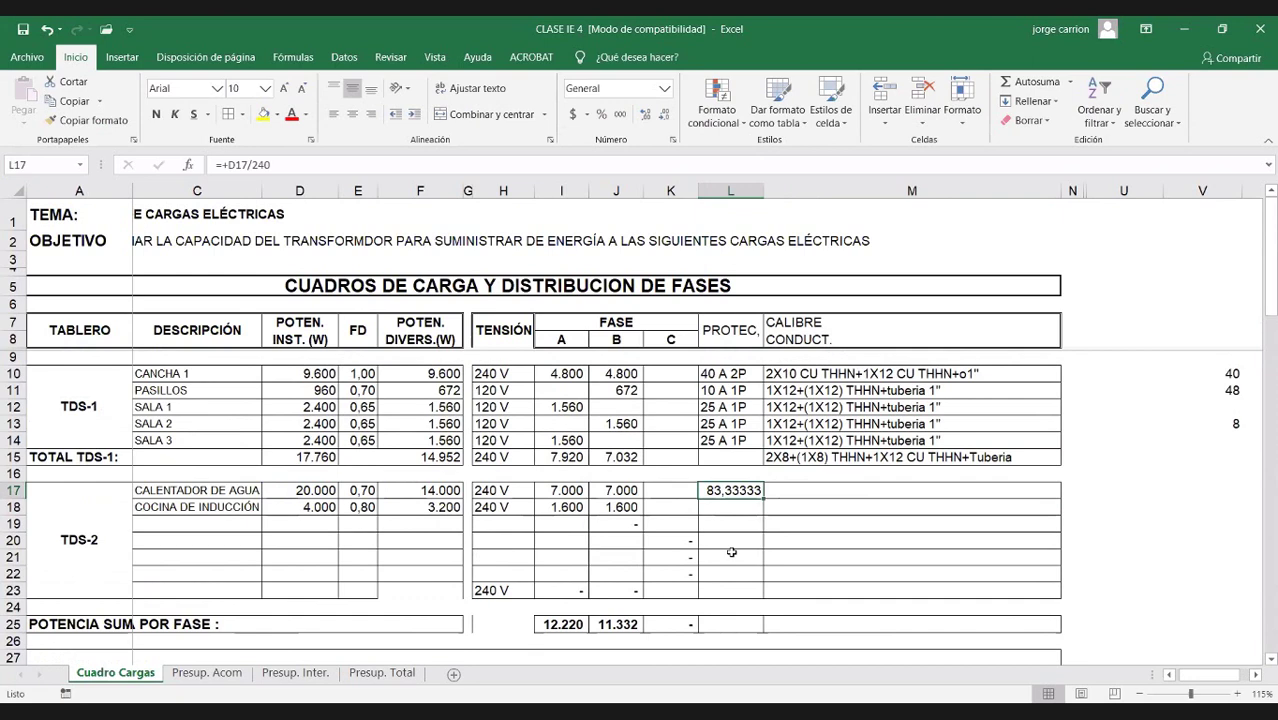
# Step: Set the CALENTADOR DE AGUA protection in L17 to 100 A 2P
pyautogui.write('100')
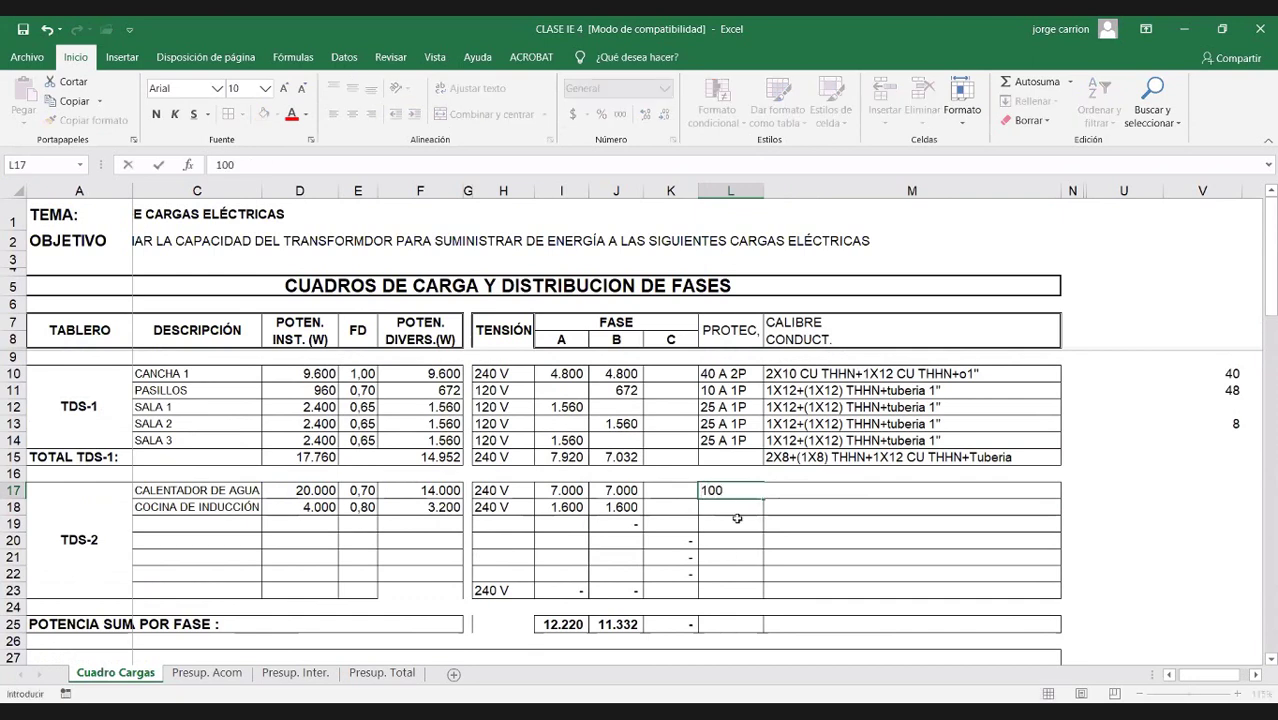
pyautogui.hotkey('ctrl', 'Return')
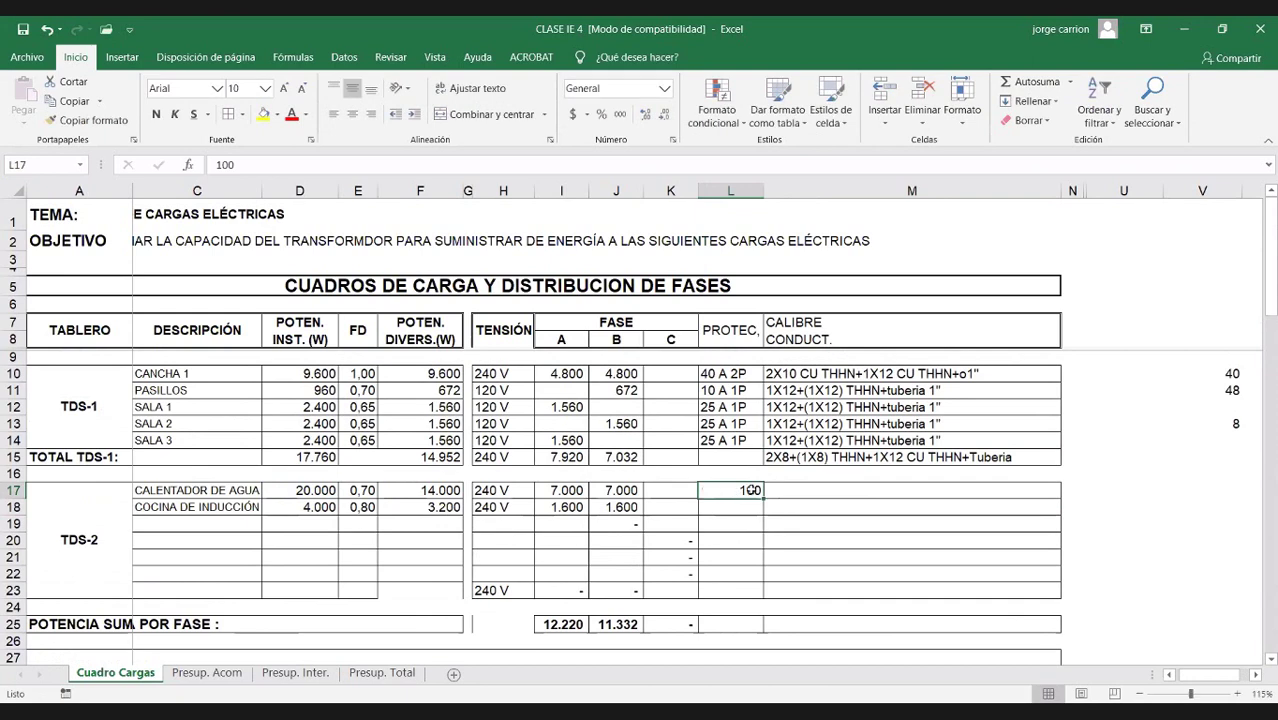
pyautogui.doubleClick(758, 490)
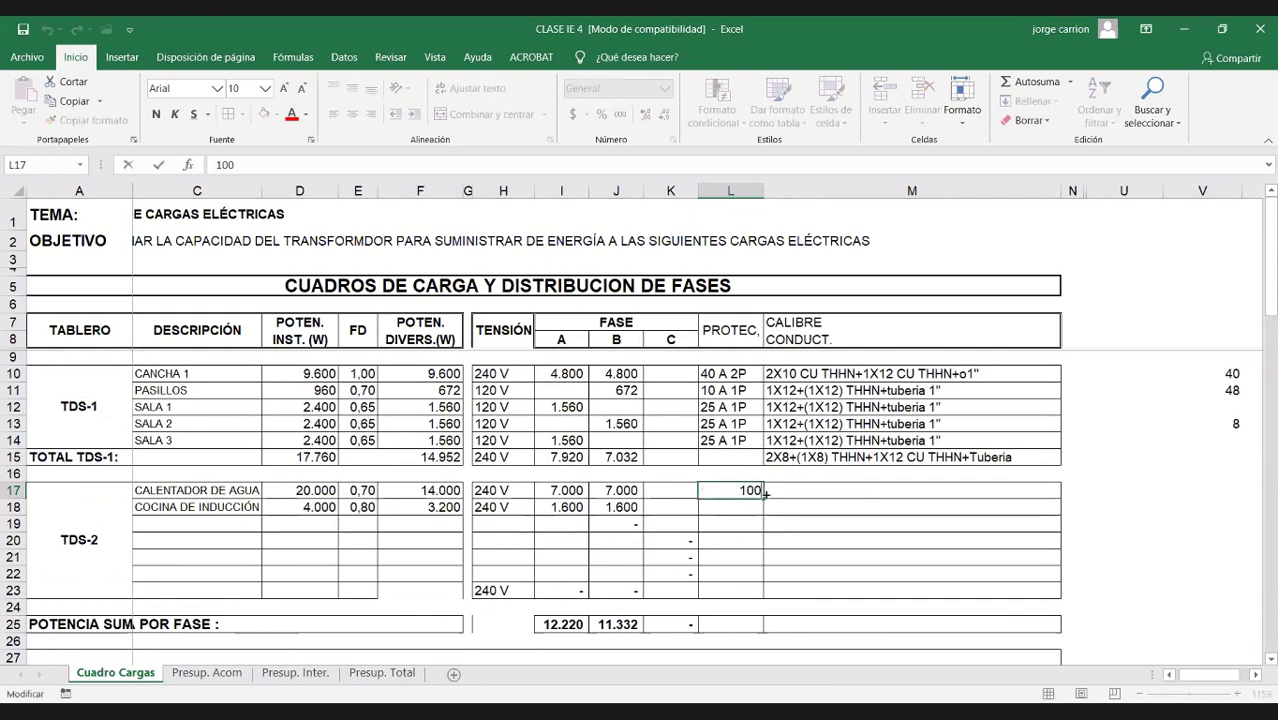
pyautogui.write('a 2')
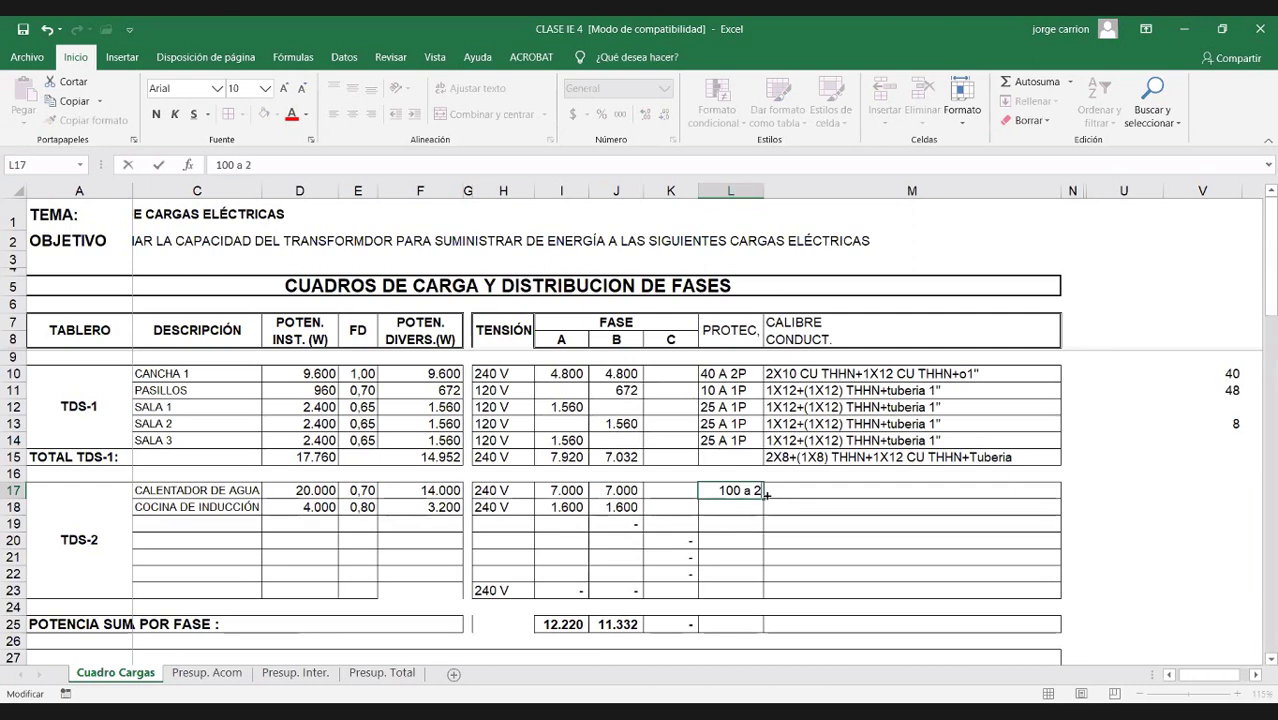
pyautogui.write('P')
pyautogui.press('BackSpace')
pyautogui.press('BackSpace')
pyautogui.press('BackSpace')
pyautogui.press('BackSpace')
pyautogui.write('A 2P')
pyautogui.click(740, 530)
pyautogui.doubleClick(725, 488)
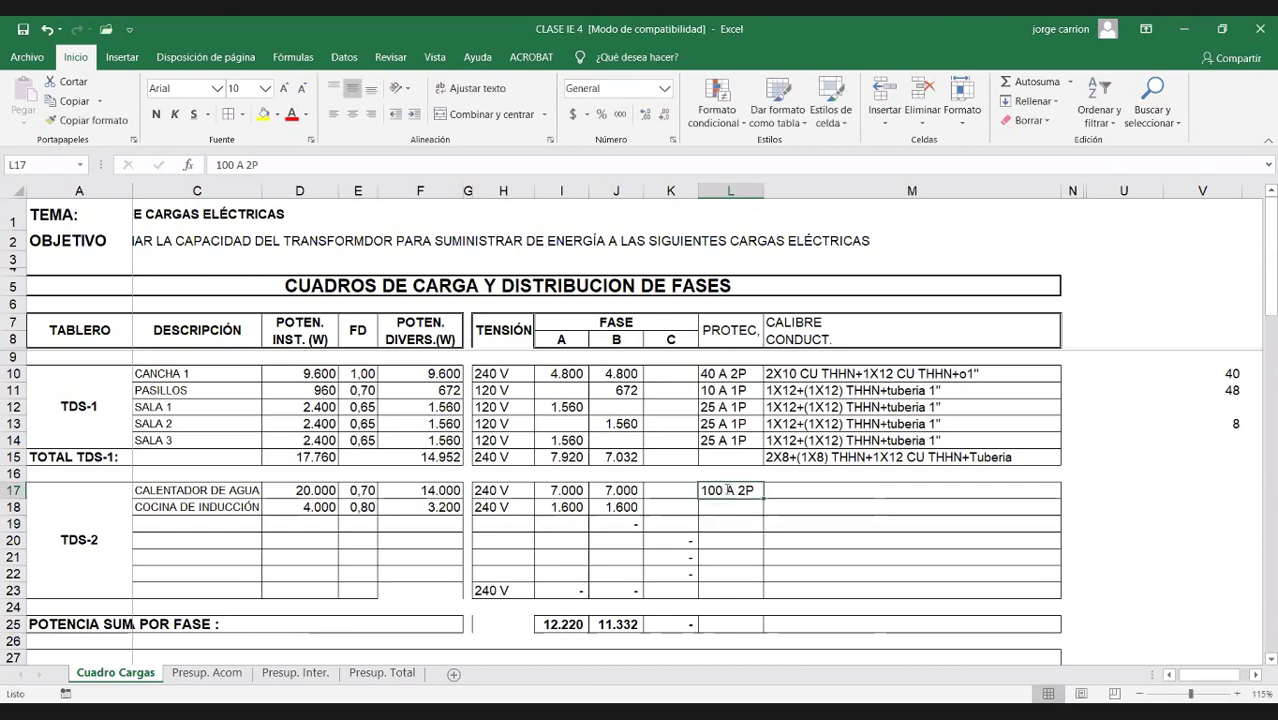
pyautogui.click(695, 494)
pyautogui.click(728, 492)
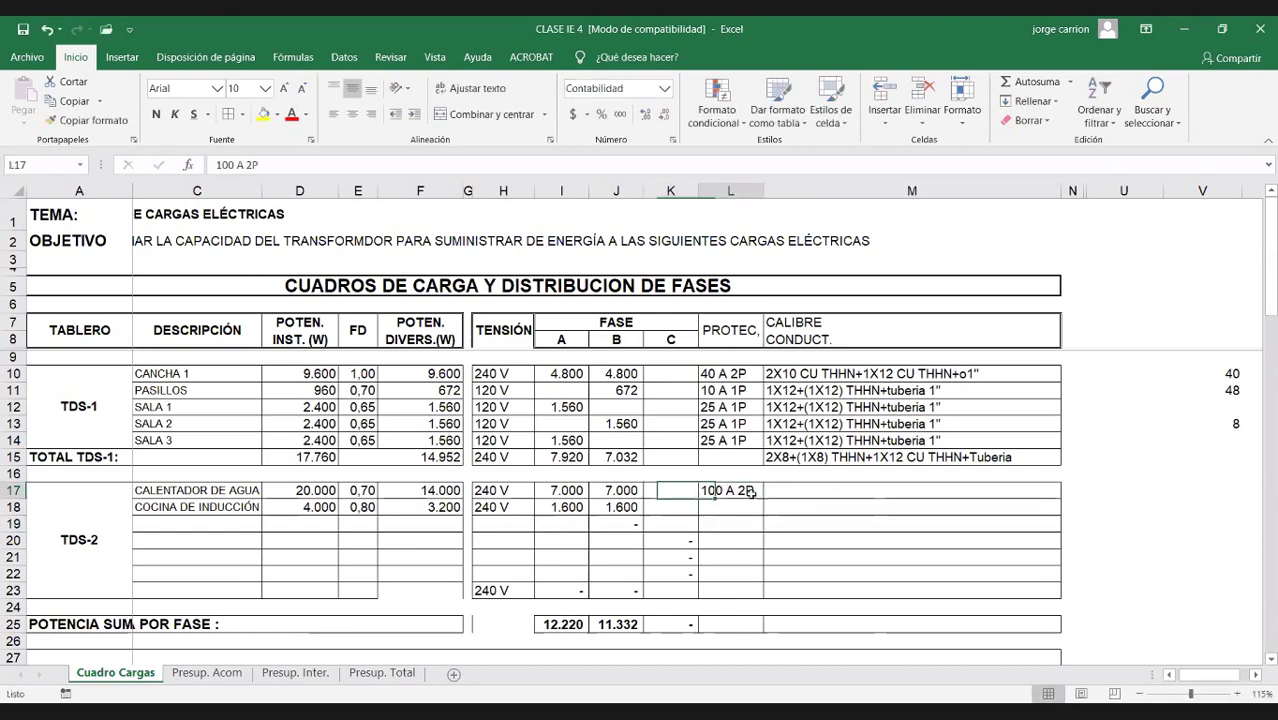
# Step: Calculate the CALENTADOR DE AGUA current in cell M17 with the formula +D17/240, and clear the cell again
pyautogui.click(842, 491)
pyautogui.write('+')
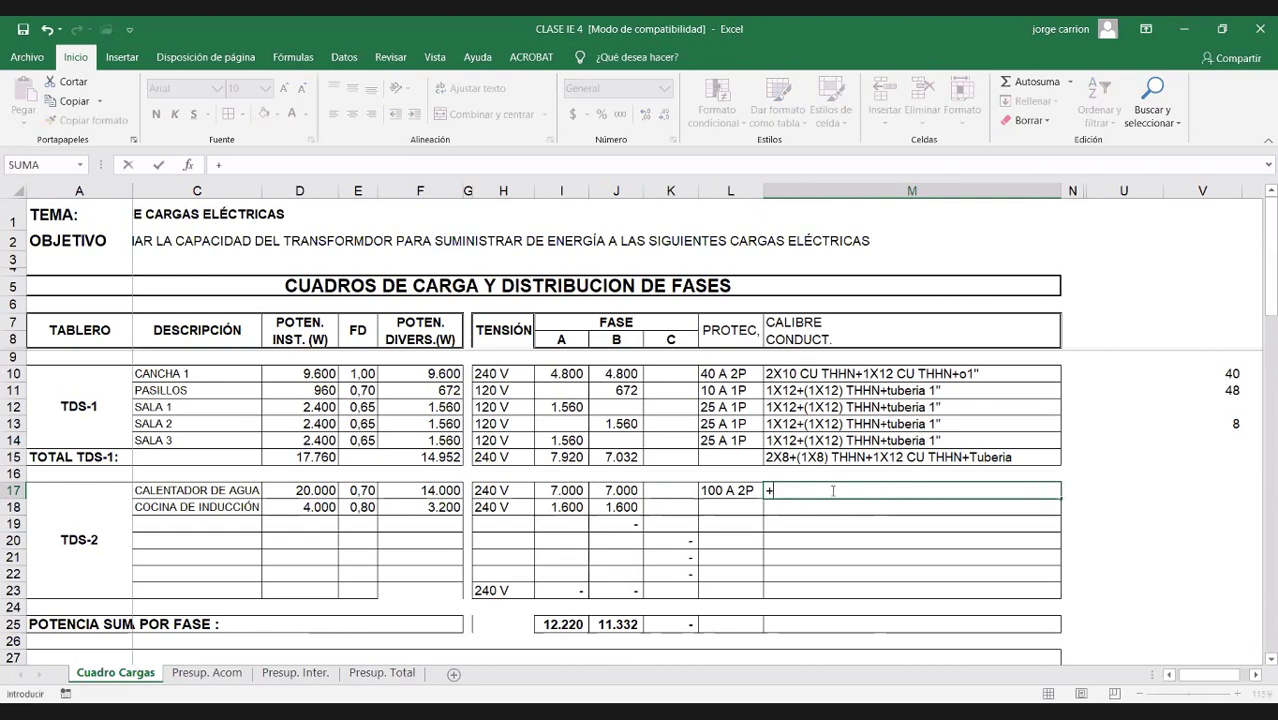
pyautogui.click(314, 492)
pyautogui.write('/240')
pyautogui.press('Return')
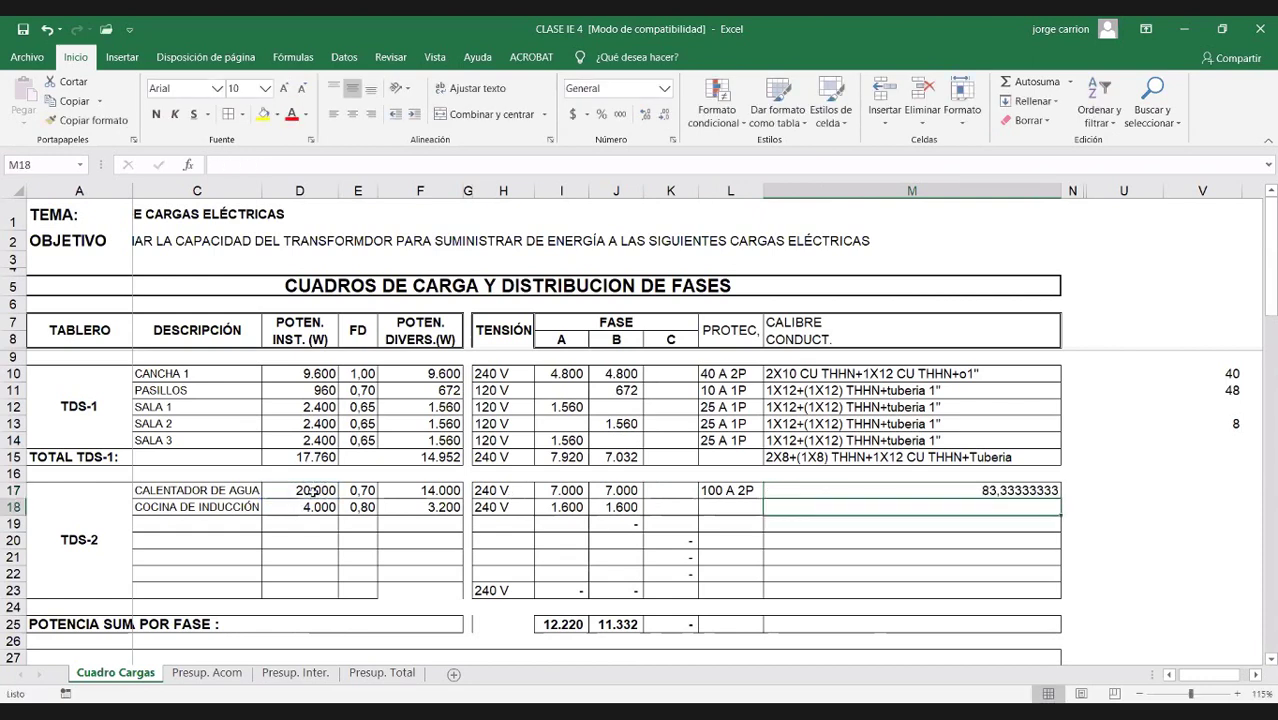
pyautogui.click(904, 490)
pyautogui.press('Delete')
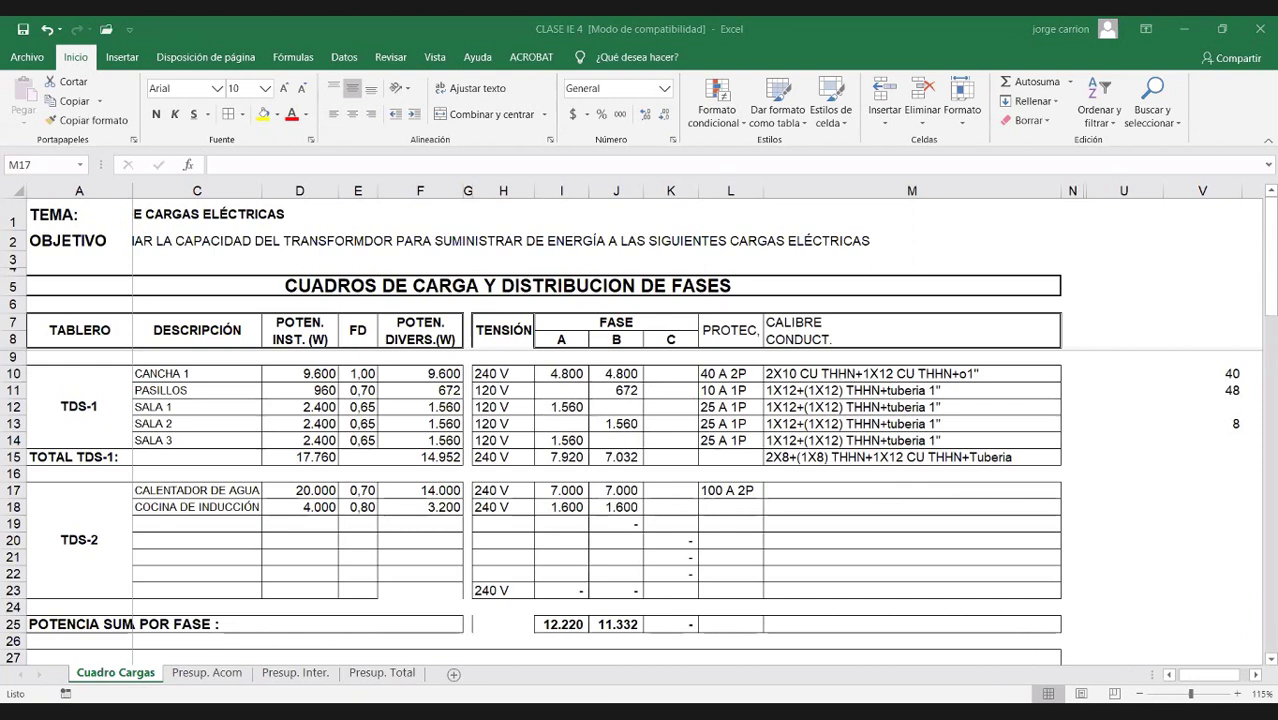
# Step: Copy the TDS-1 total conductor size from M15 into M17 and edit it to 2X6+(1X6) THHN+1X12 CU THHN+Tuberia
pyautogui.click(790, 456)
pyautogui.hotkey('ctrl', 'c')
pyautogui.click(781, 489)
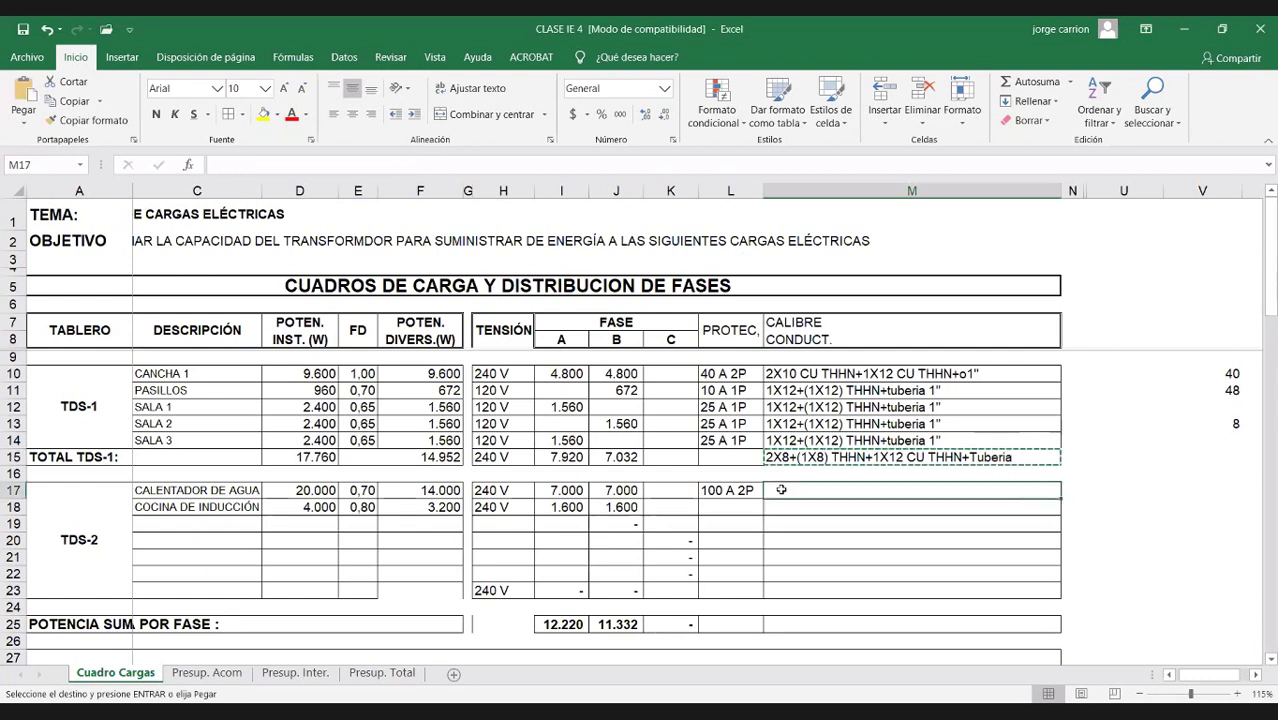
pyautogui.press('Return')
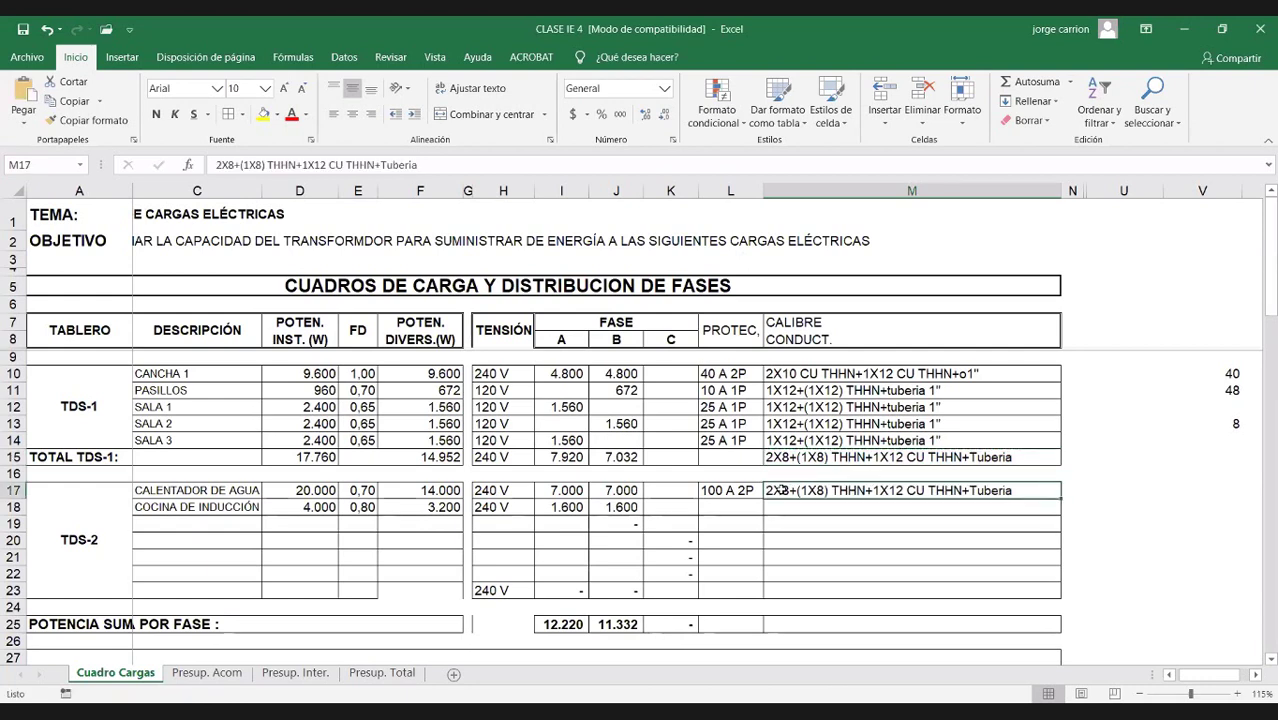
pyautogui.doubleClick(781, 489)
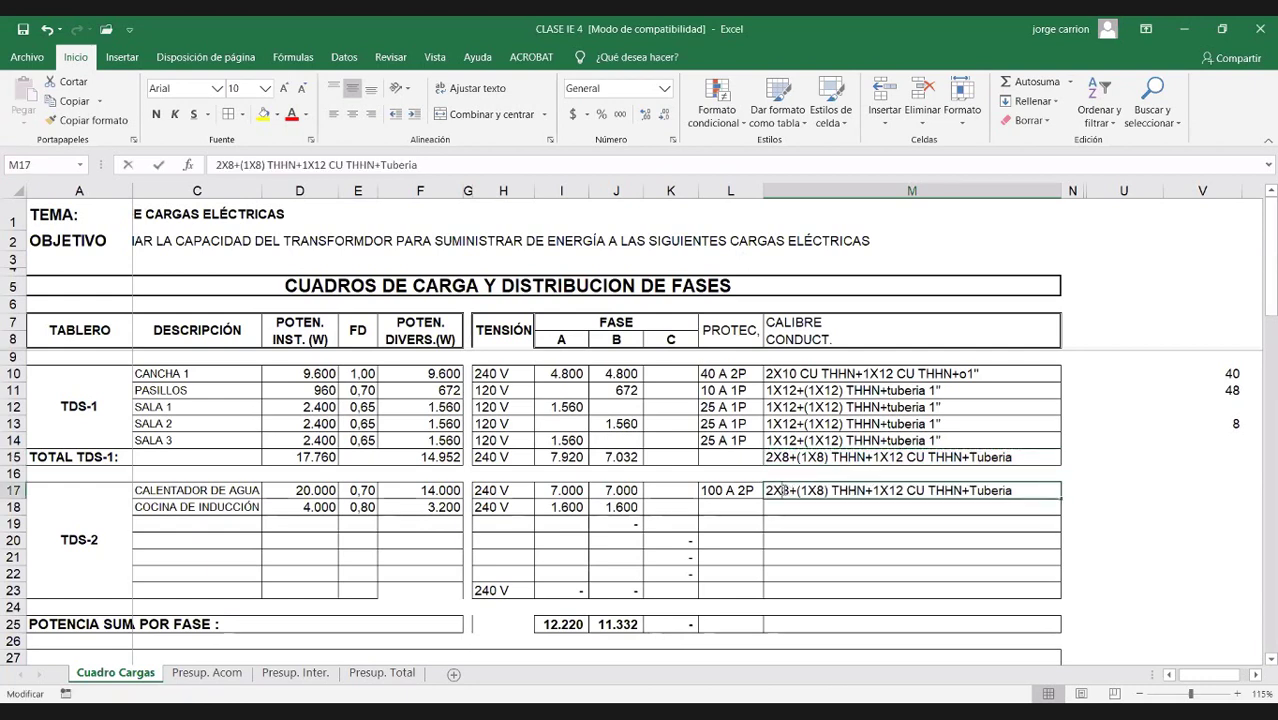
pyautogui.press('BackSpace')
pyautogui.write('6')
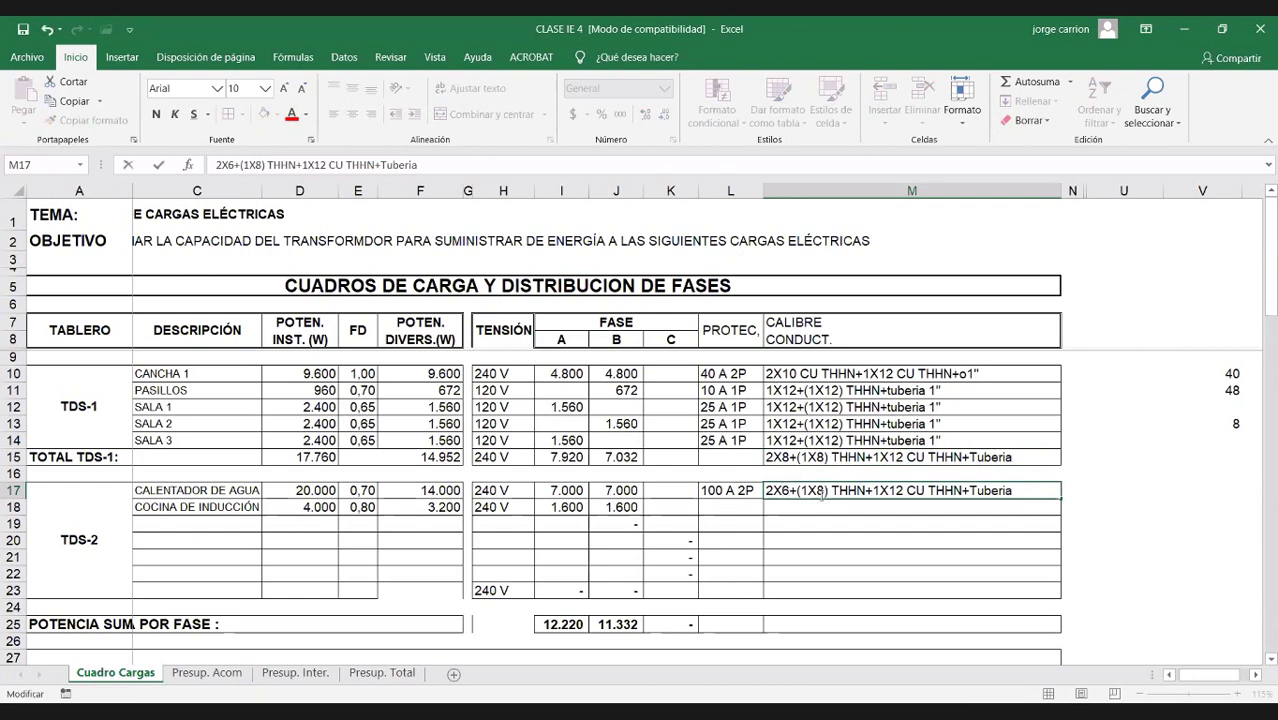
pyautogui.click(822, 490)
pyautogui.press('BackSpace')
pyautogui.write('6')
pyautogui.moveTo(902, 490); pyautogui.dragTo(895, 490)
pyautogui.press('Return')
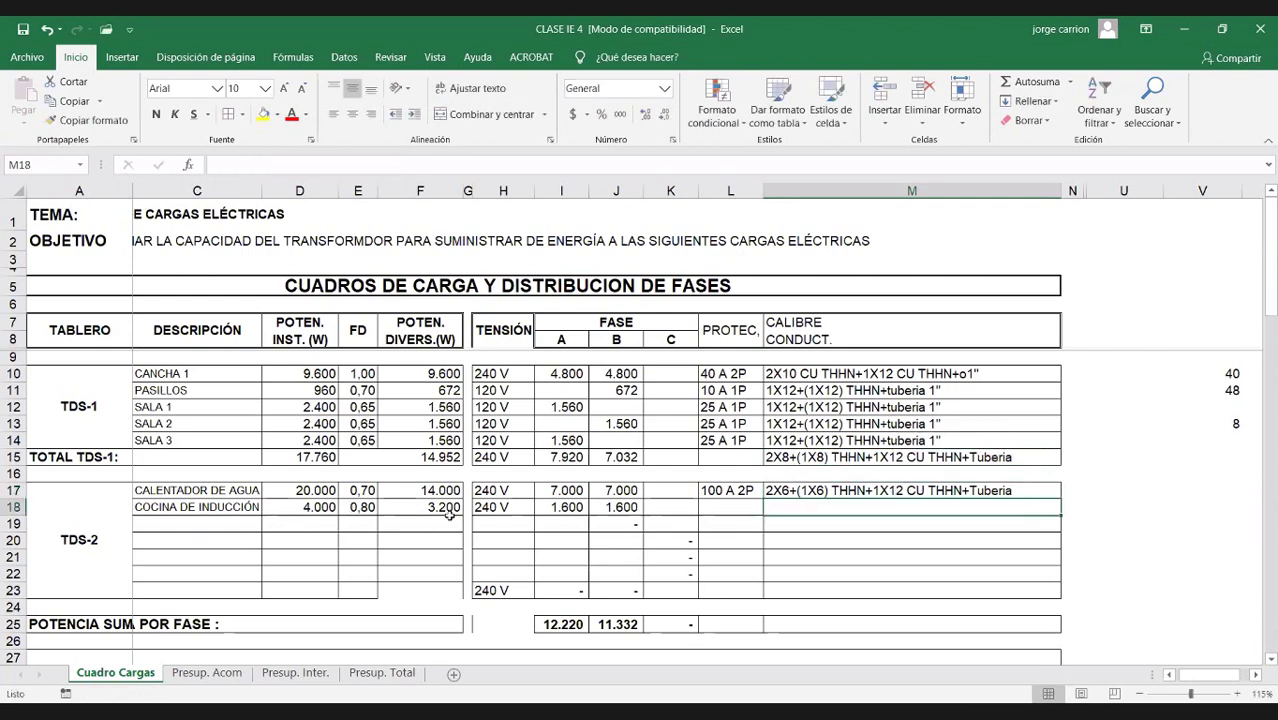
# Step: Calculate the COCINA DE INDUCCIÓN circuit's current in cell L18 with the formula +D18/240
pyautogui.click(178, 507)
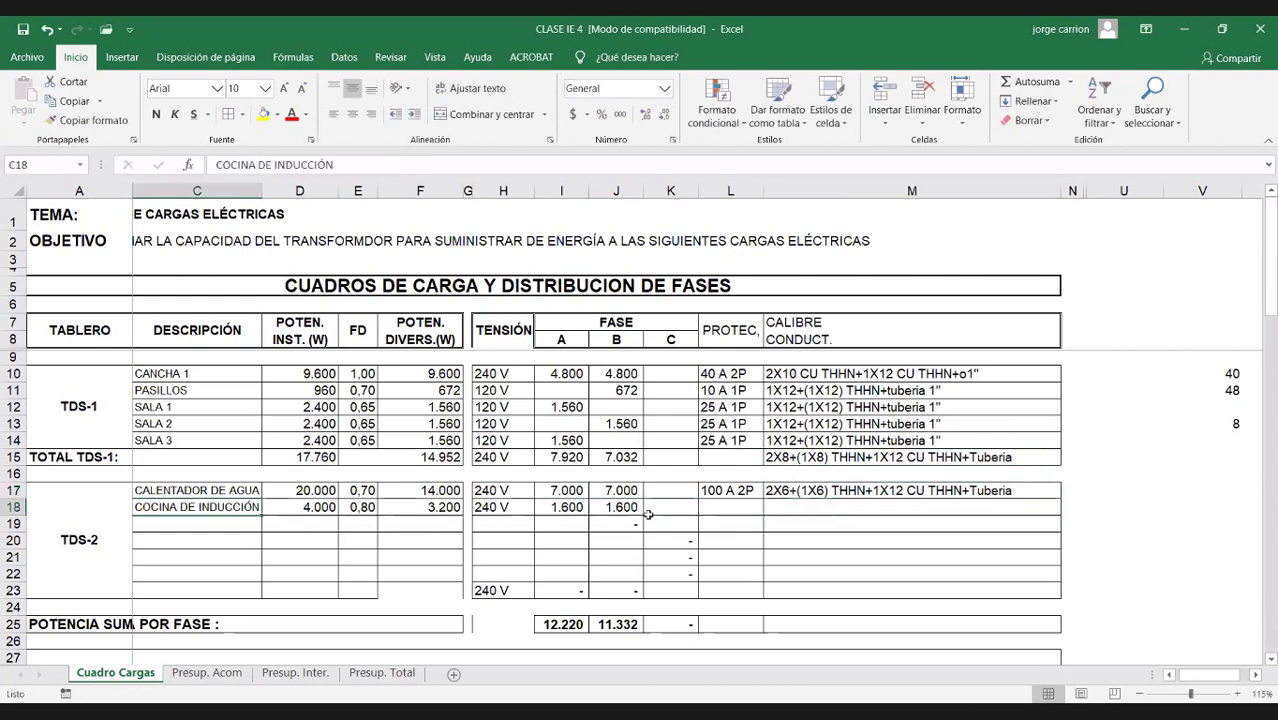
pyautogui.click(737, 508)
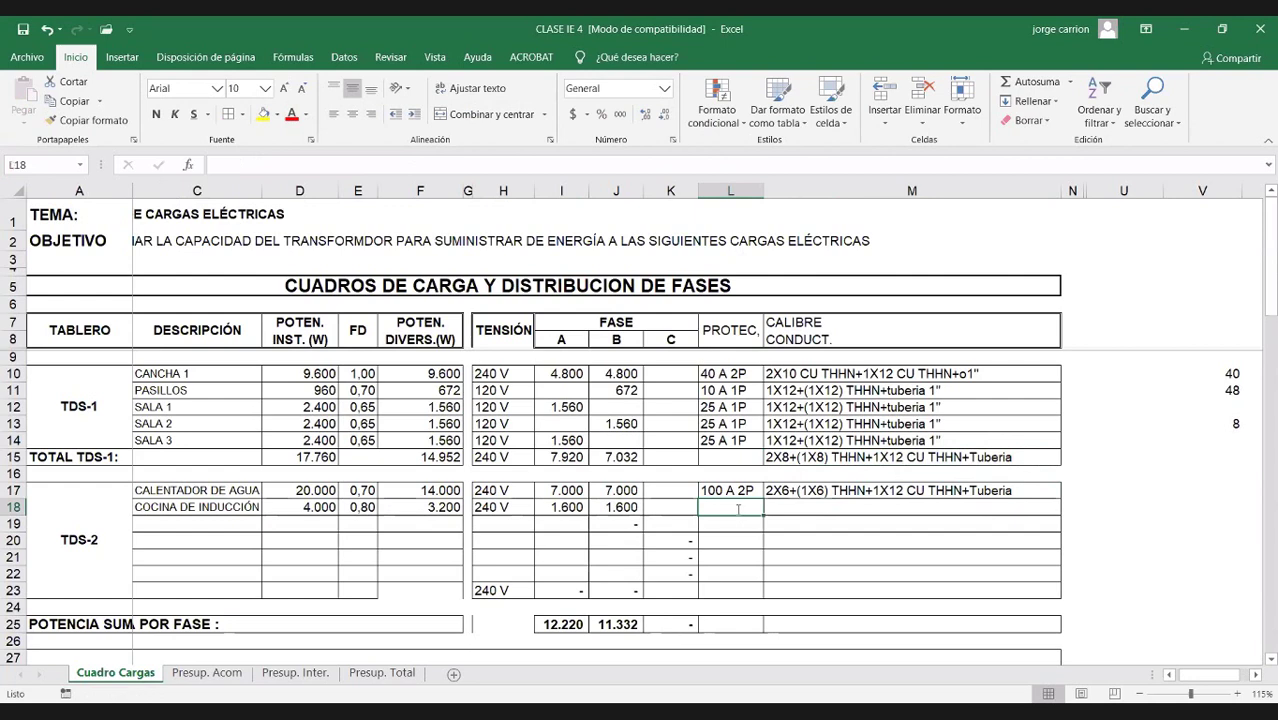
pyautogui.write('+')
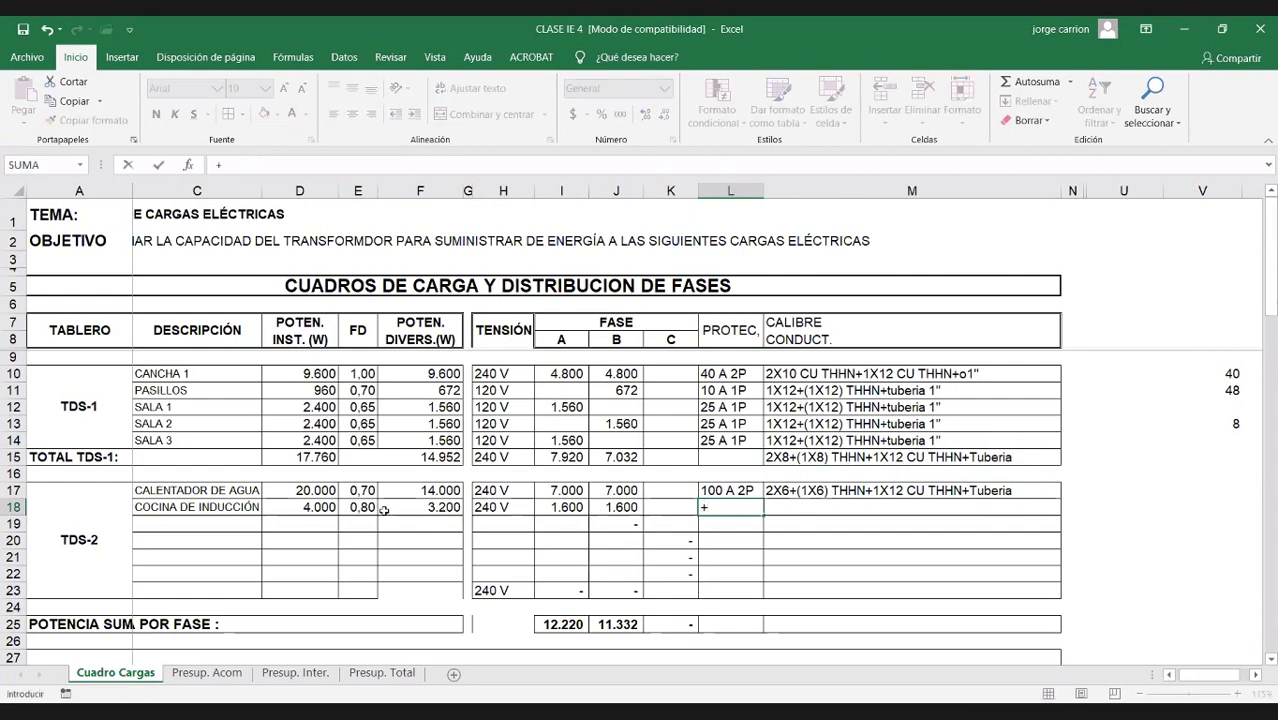
pyautogui.click(328, 504)
pyautogui.write('/240')
pyautogui.press('Return')
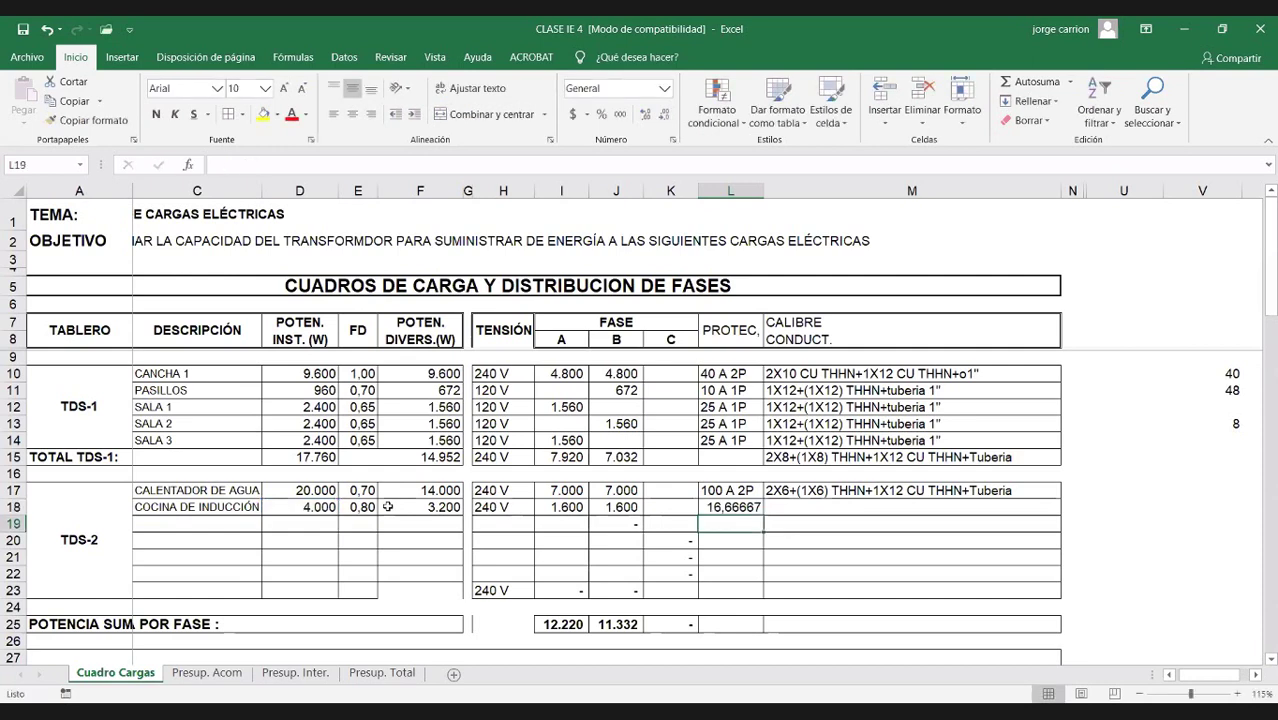
# Step: Set the COCINA DE INDUCCIÓN circuit's protection in L18 to 20 A 2P
pyautogui.click(734, 509)
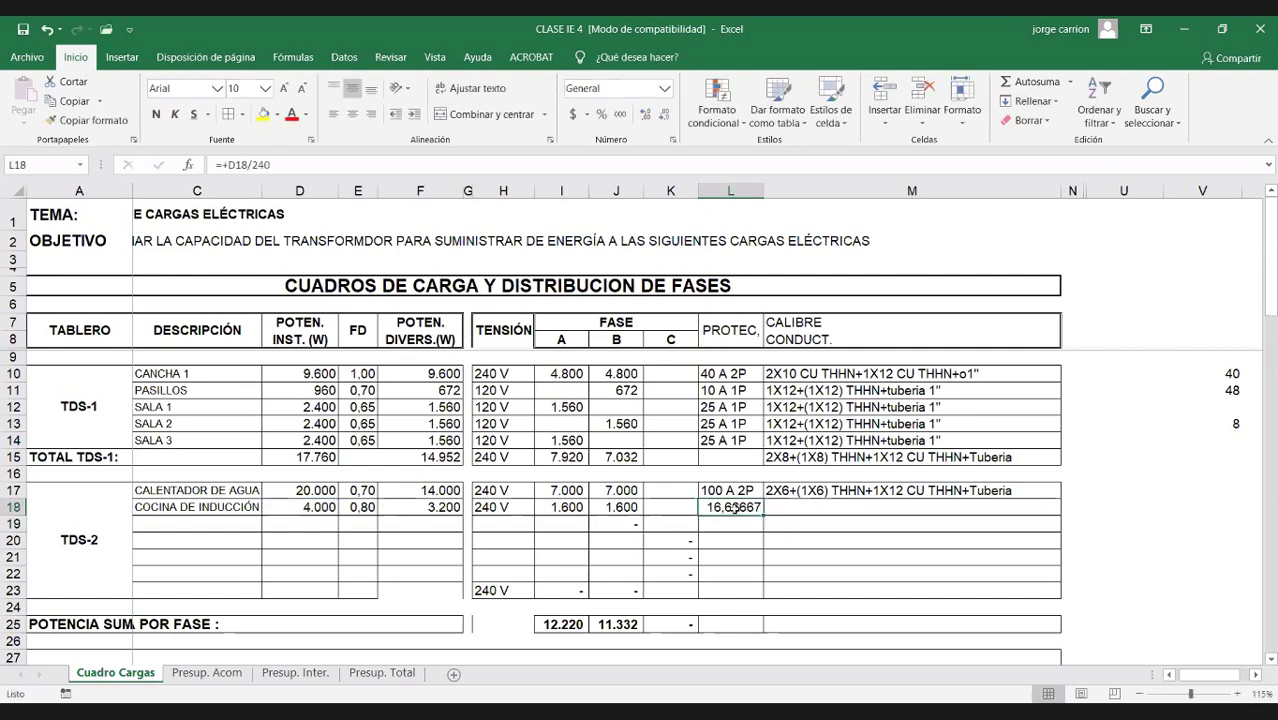
pyautogui.write('20 A')
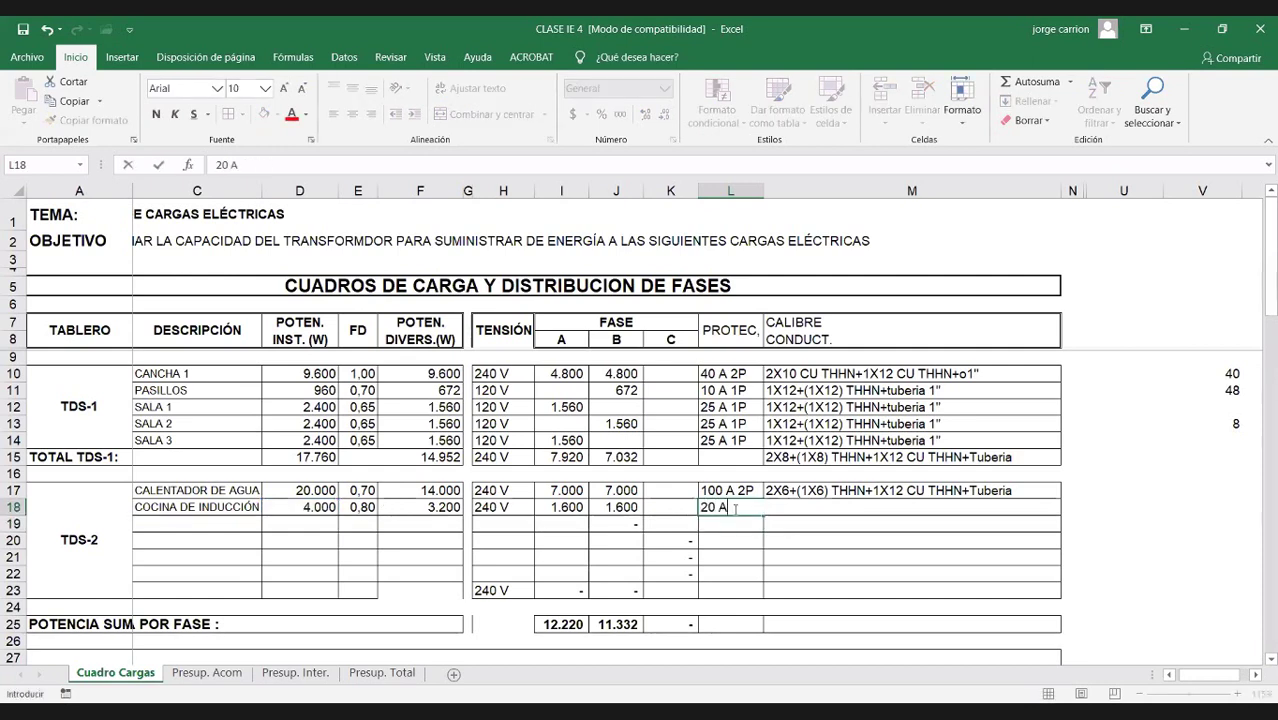
pyautogui.write(' 2P')
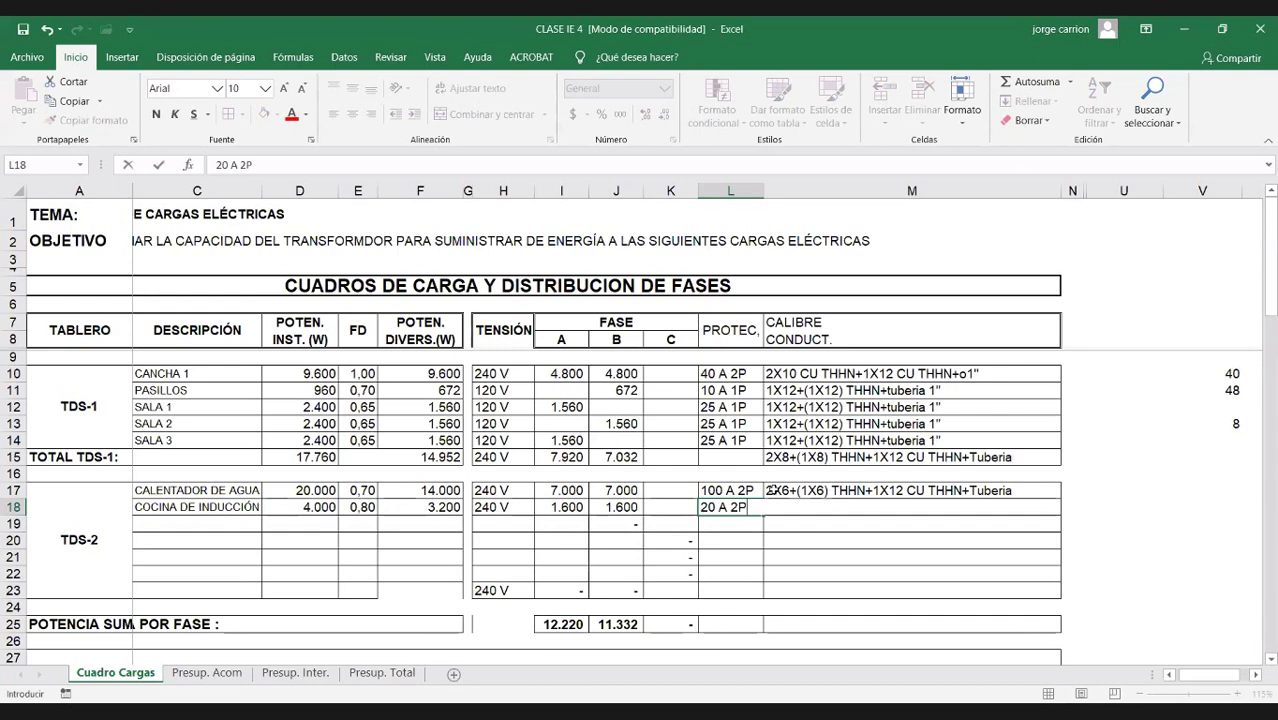
# Step: Copy the conductor size from M17 into M18 and change its phase conductors to 2X10
pyautogui.click(780, 507)
pyautogui.press("ctrl+'")
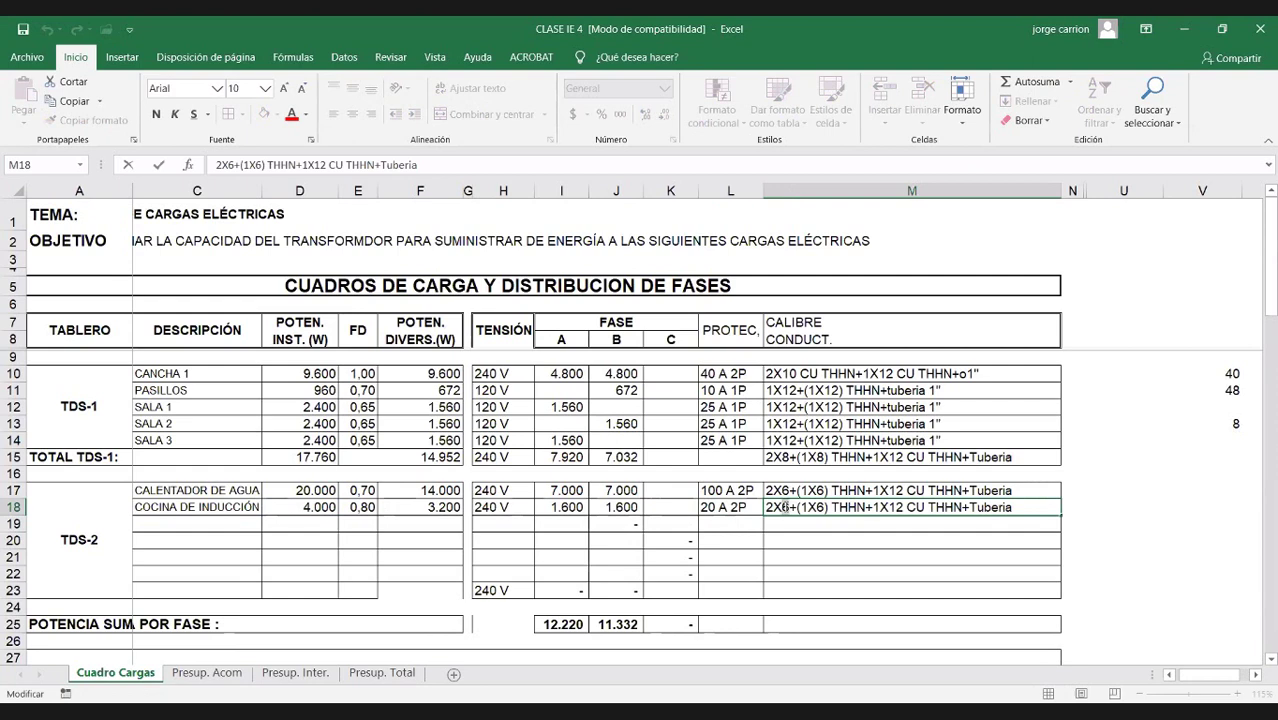
pyautogui.click(787, 507)
pyautogui.press('BackSpace')
pyautogui.write('10')
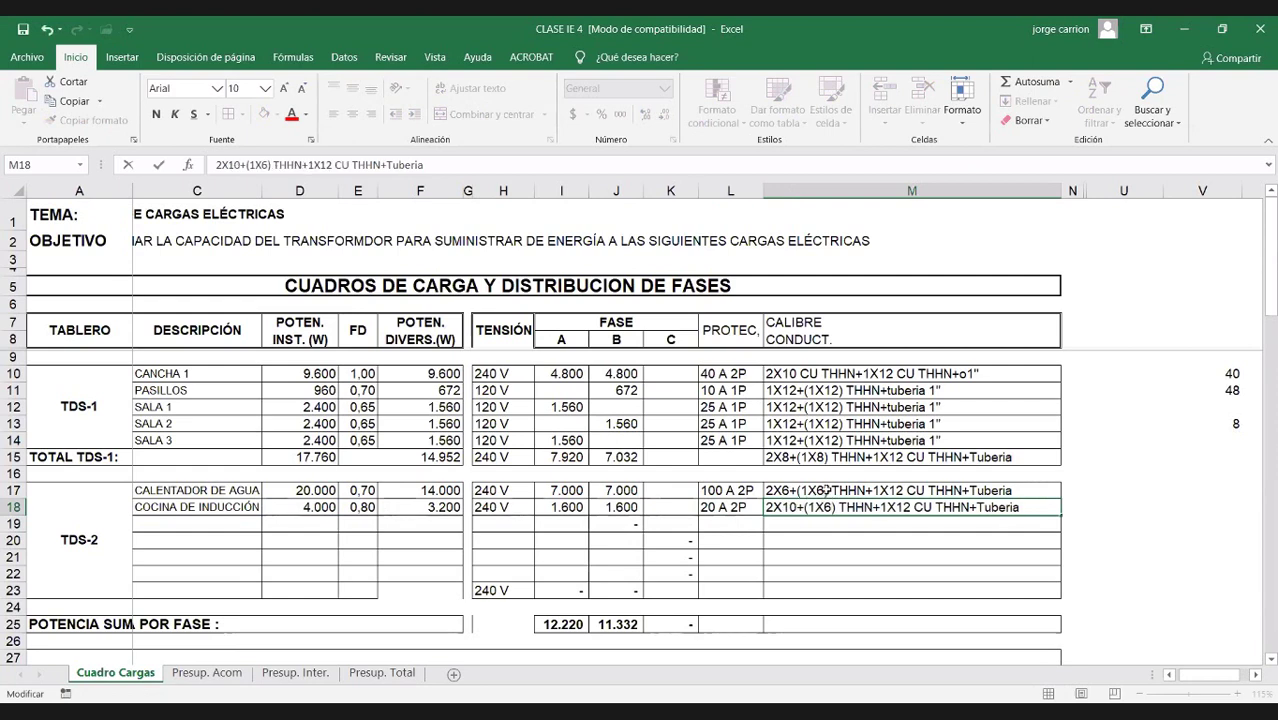
# Step: Remove the +(1X6) neutral from the CALENTADOR DE AGUA conductor size in M17, leaving 2X6THHN+1X12 CU THHN+Tuberia
pyautogui.click(827, 490)
pyautogui.doubleClick(827, 490)
pyautogui.moveTo(827, 490); pyautogui.dragTo(797, 490)
pyautogui.press('BackSpace')
pyautogui.press('Delete')
pyautogui.press('BackSpace')
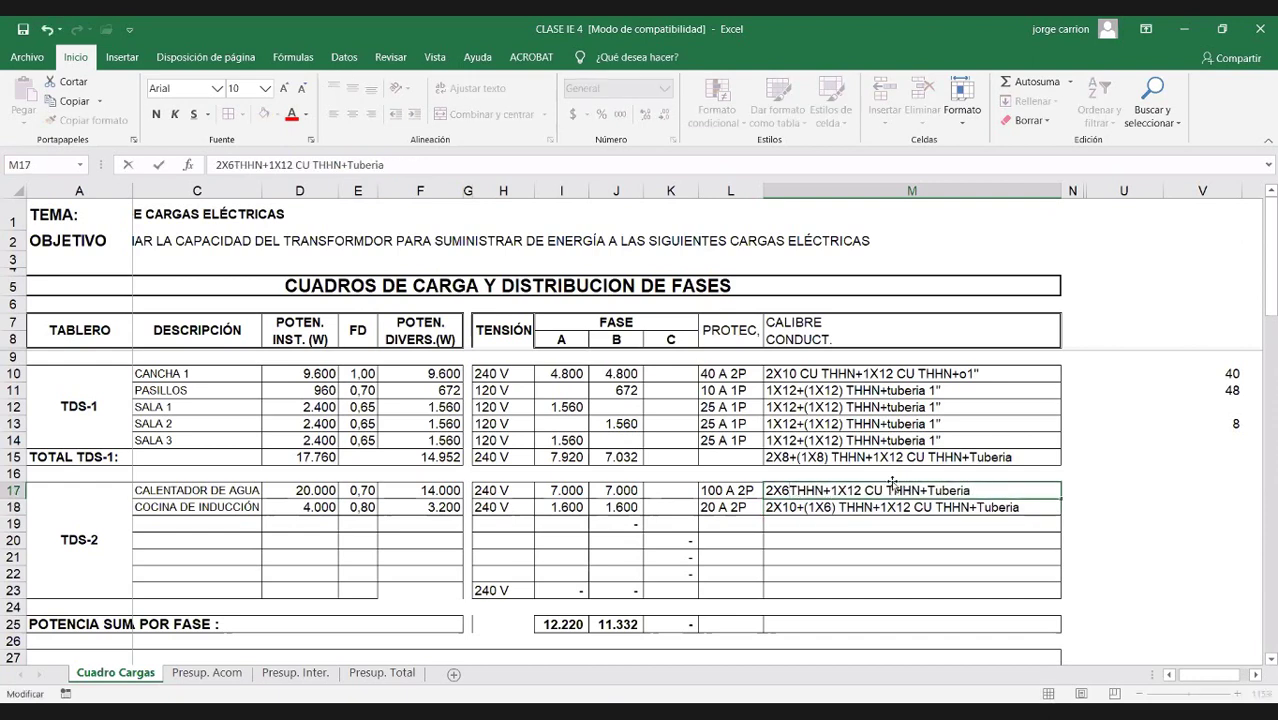
# Step: Remove the +(1X6) neutral from the COCINA DE INDUCCIÓN conductor size in M18, leaving 2X10 THHN+1X12 CU THHN+Tuberia
pyautogui.click(818, 507)
pyautogui.doubleClick(833, 507)
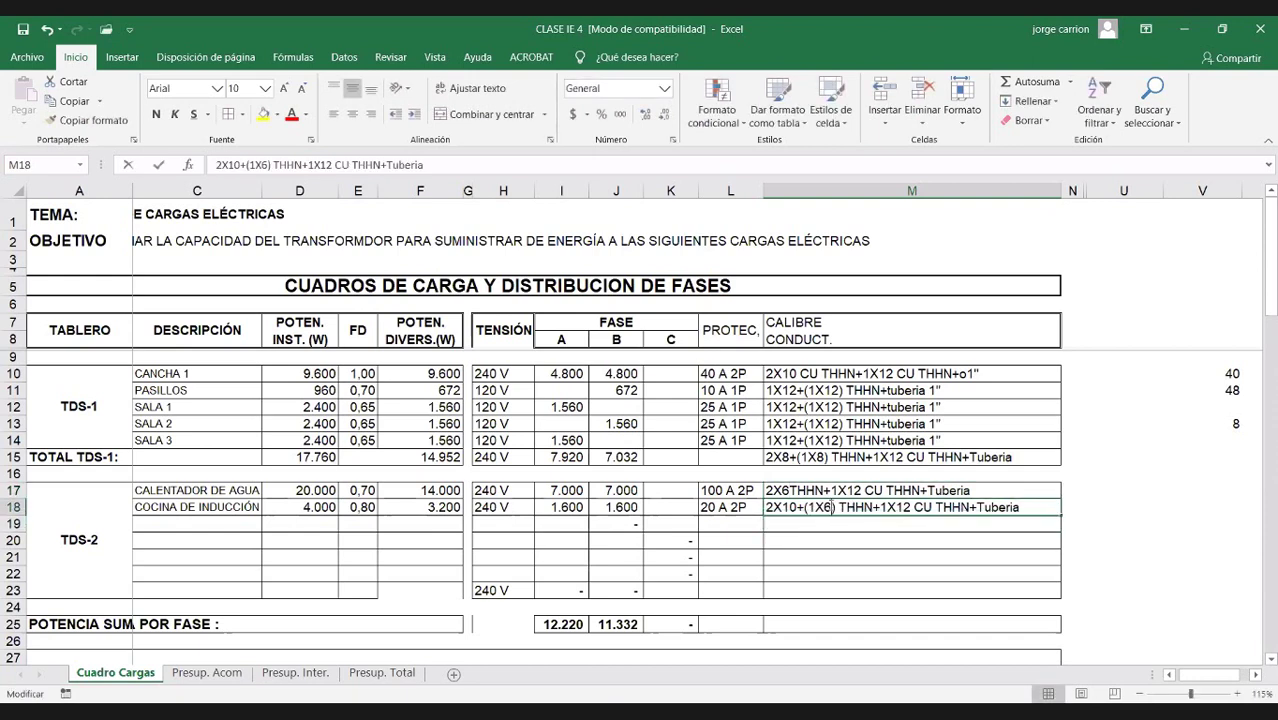
pyautogui.moveTo(834, 507); pyautogui.dragTo(805, 507)
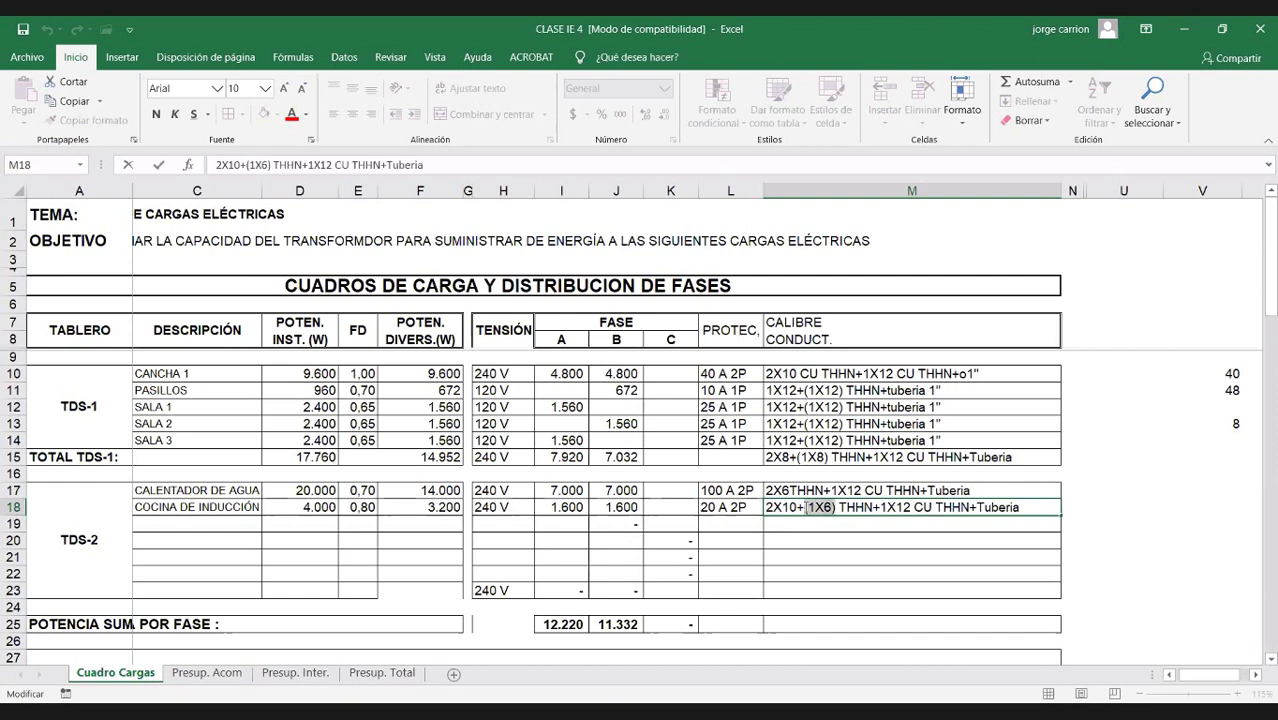
pyautogui.press('BackSpace')
pyautogui.press('BackSpace')
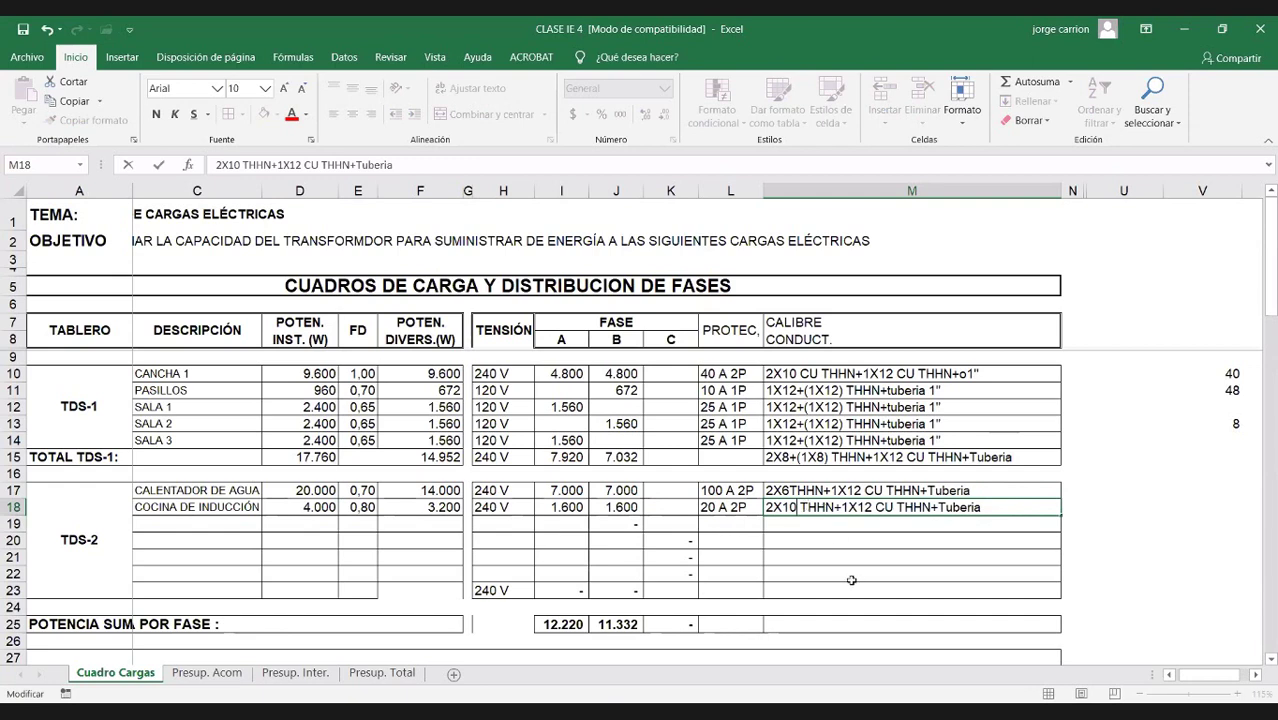
pyautogui.press('Return')
pyautogui.press('Return')
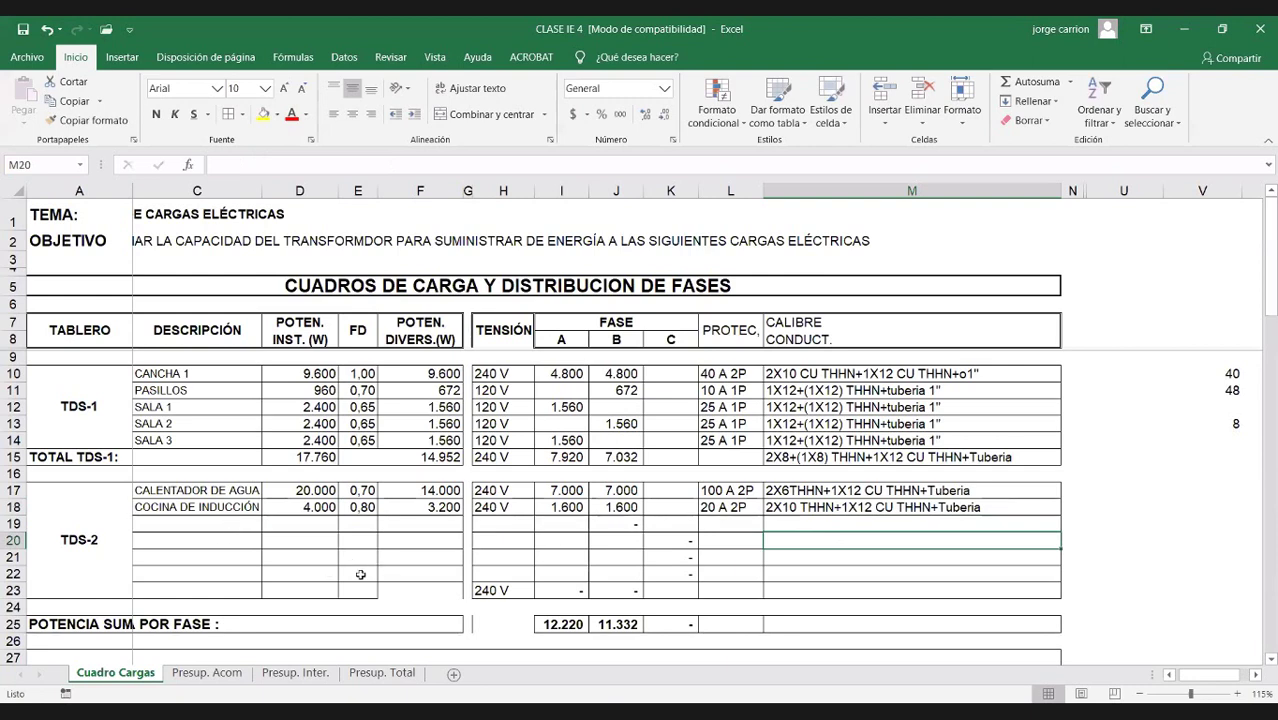
# Step: Total the TDS-2 installed power in D23 by summing the range D17:D22
pyautogui.scroll(-1, 798, 542)
pyautogui.scroll(-1, 825, 512)
pyautogui.click(775, 548)
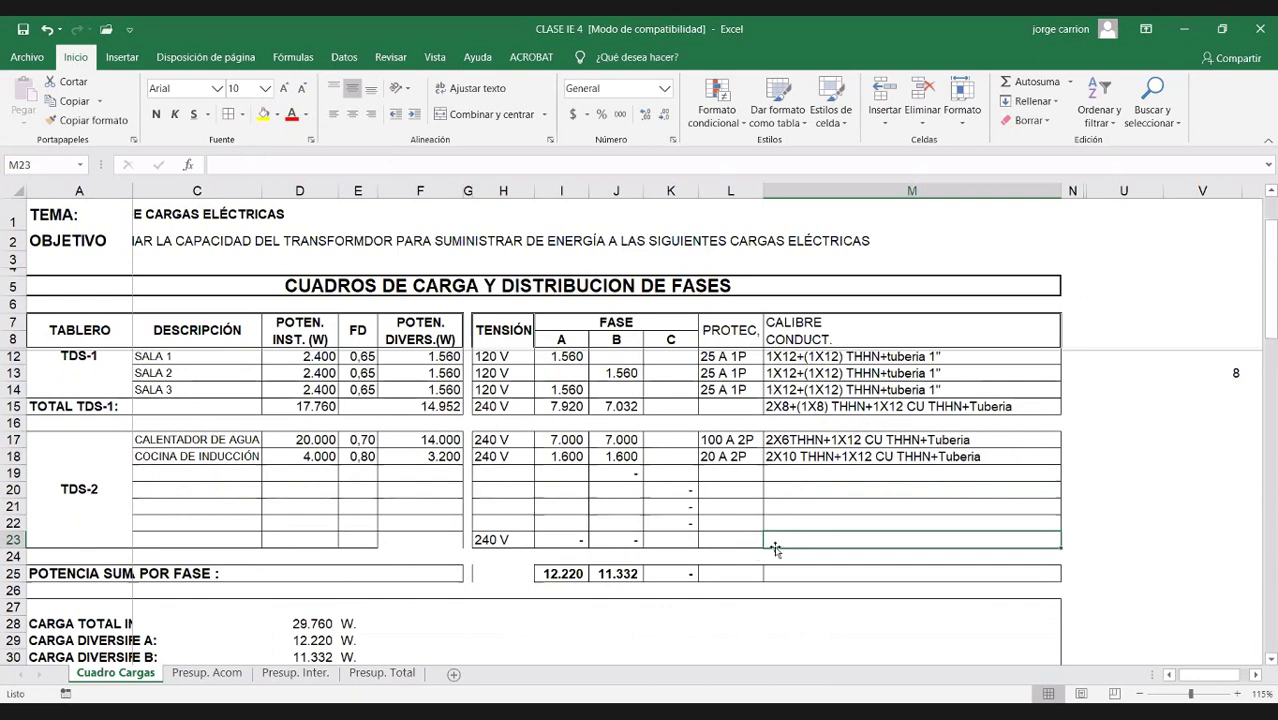
pyautogui.click(330, 538)
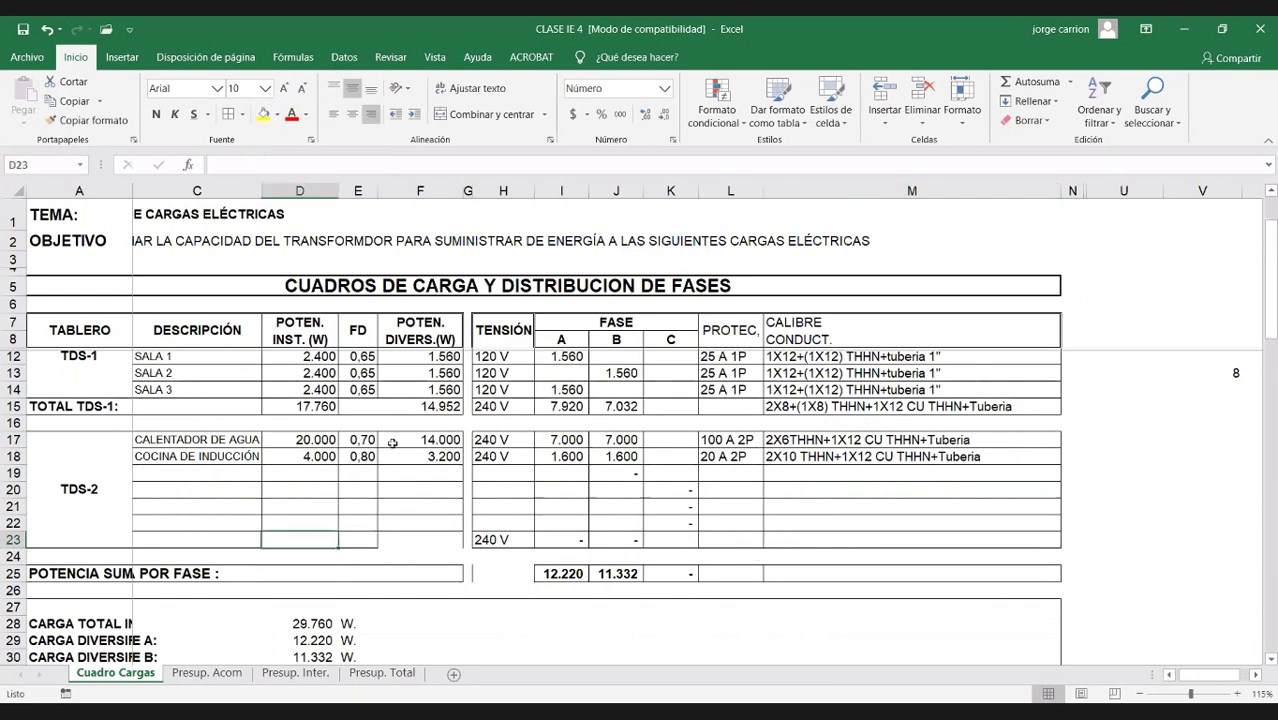
pyautogui.click(326, 406)
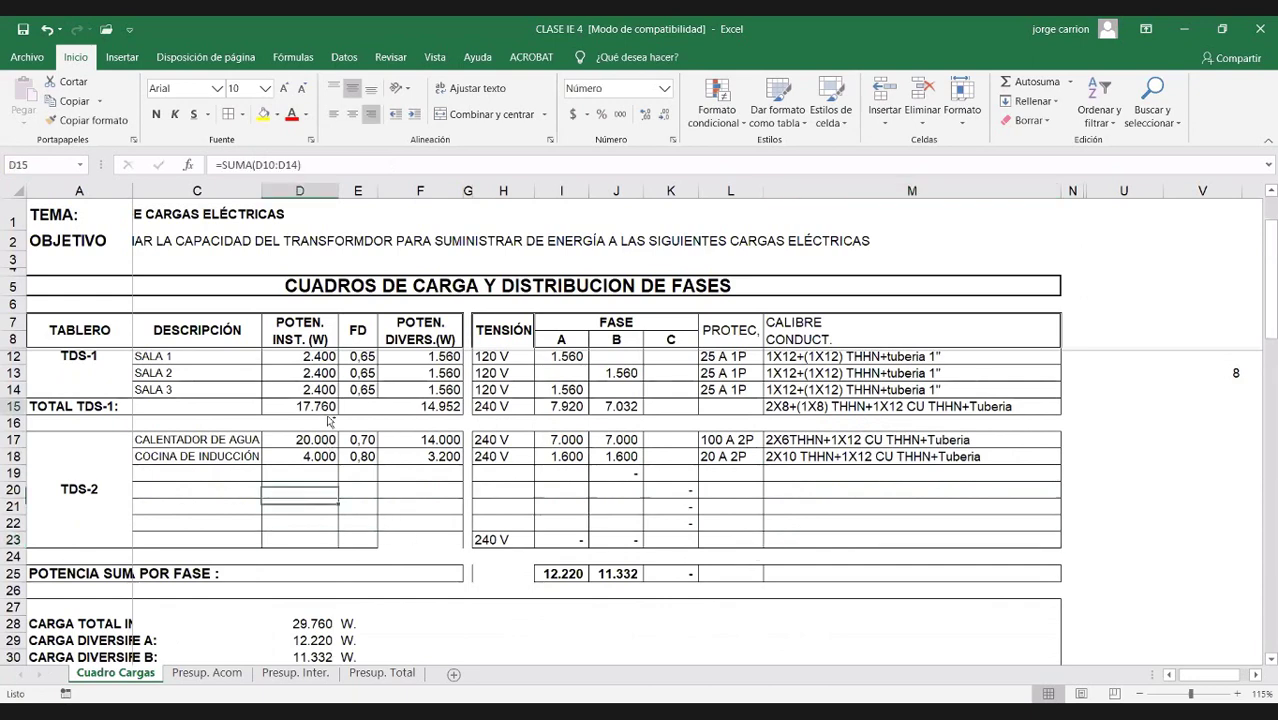
pyautogui.click(313, 545)
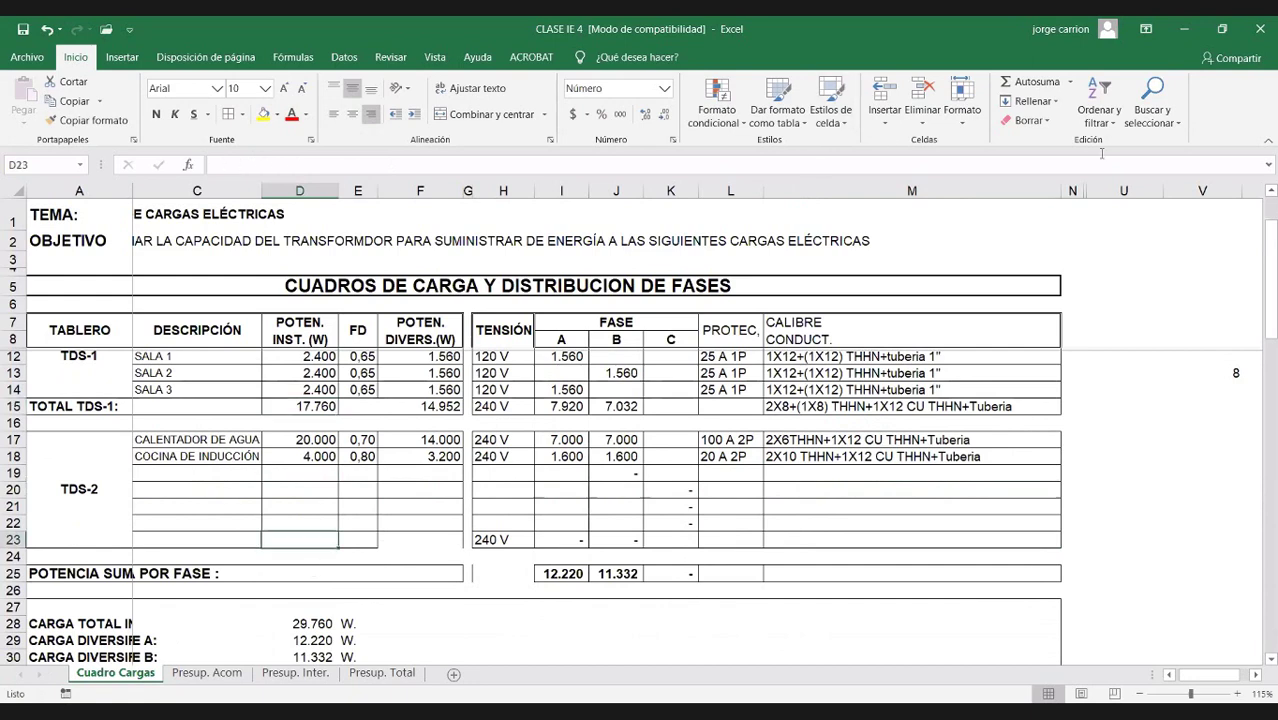
pyautogui.click(1030, 81)
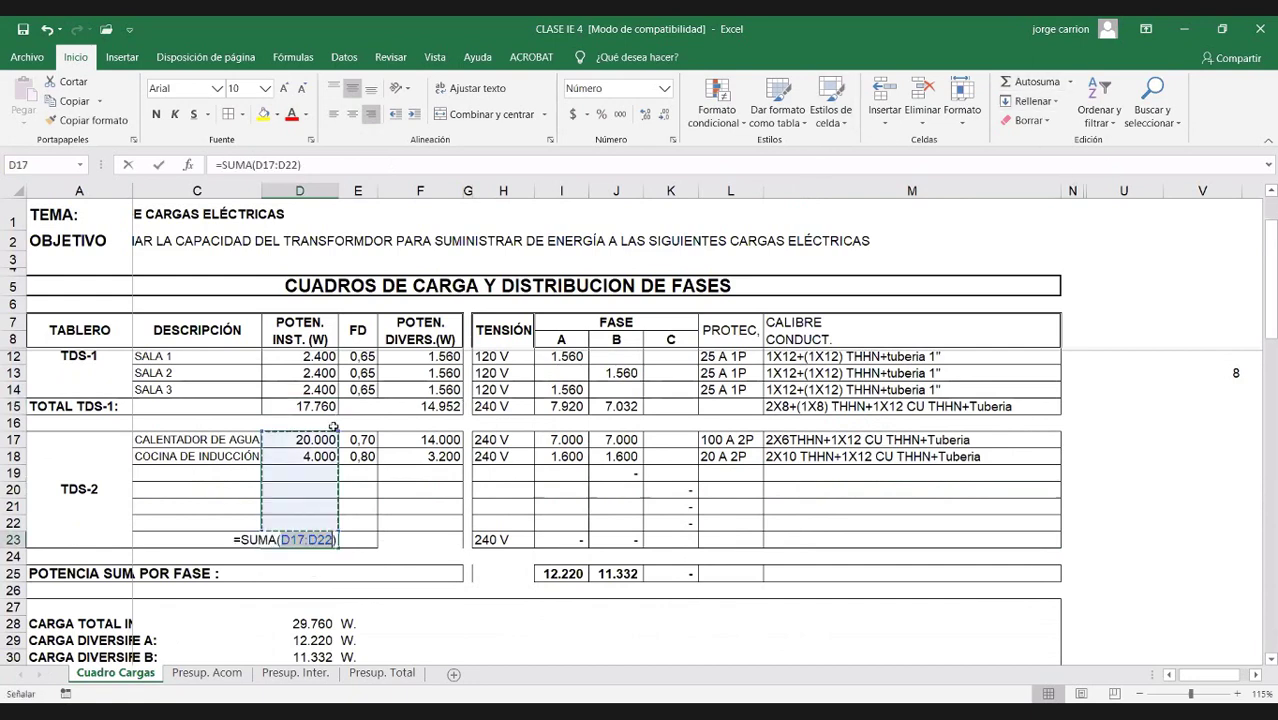
pyautogui.press('Return')
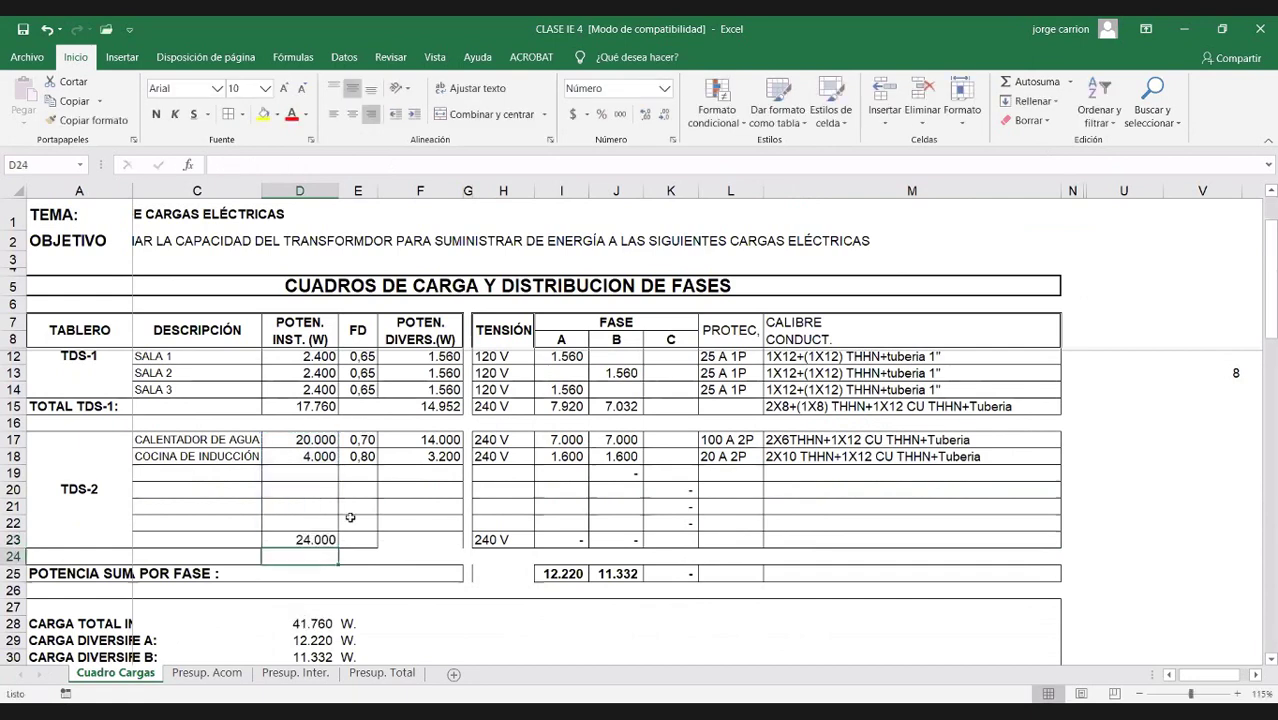
pyautogui.click(318, 540)
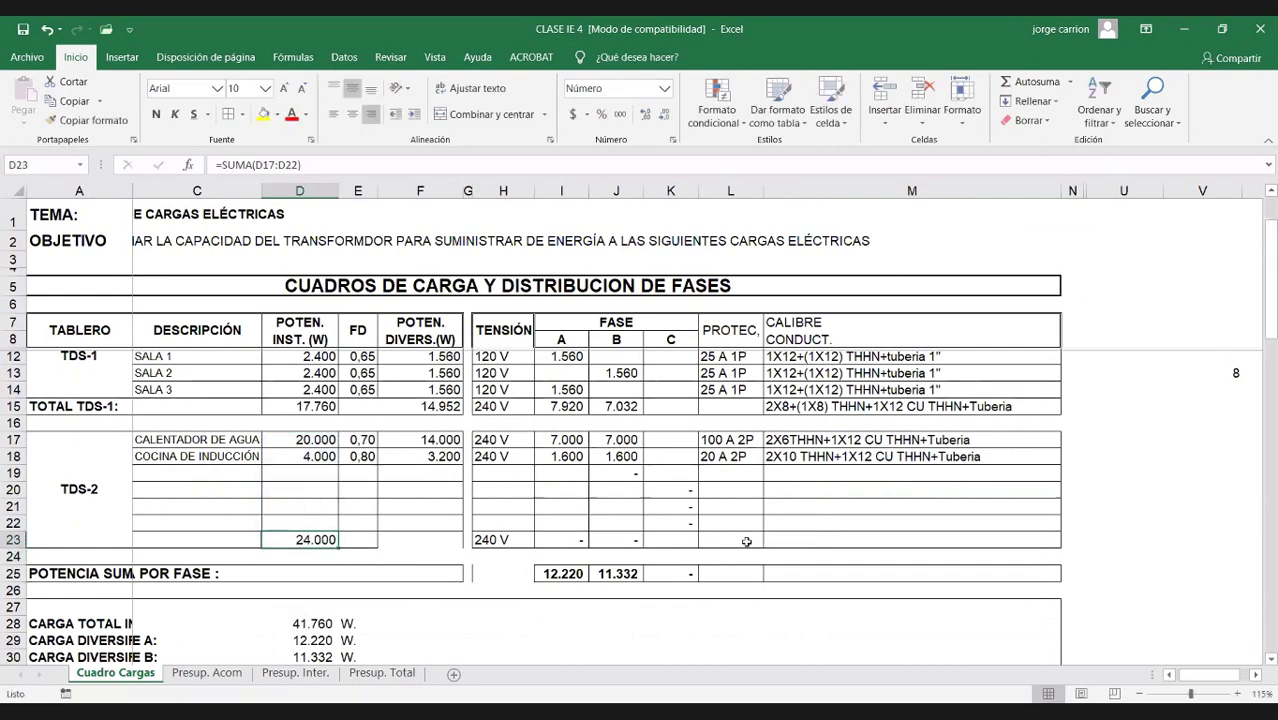
# Step: Calculate the TDS-2 total current in cell M23 with the formula +D23/240
pyautogui.click(815, 541)
pyautogui.write('+')
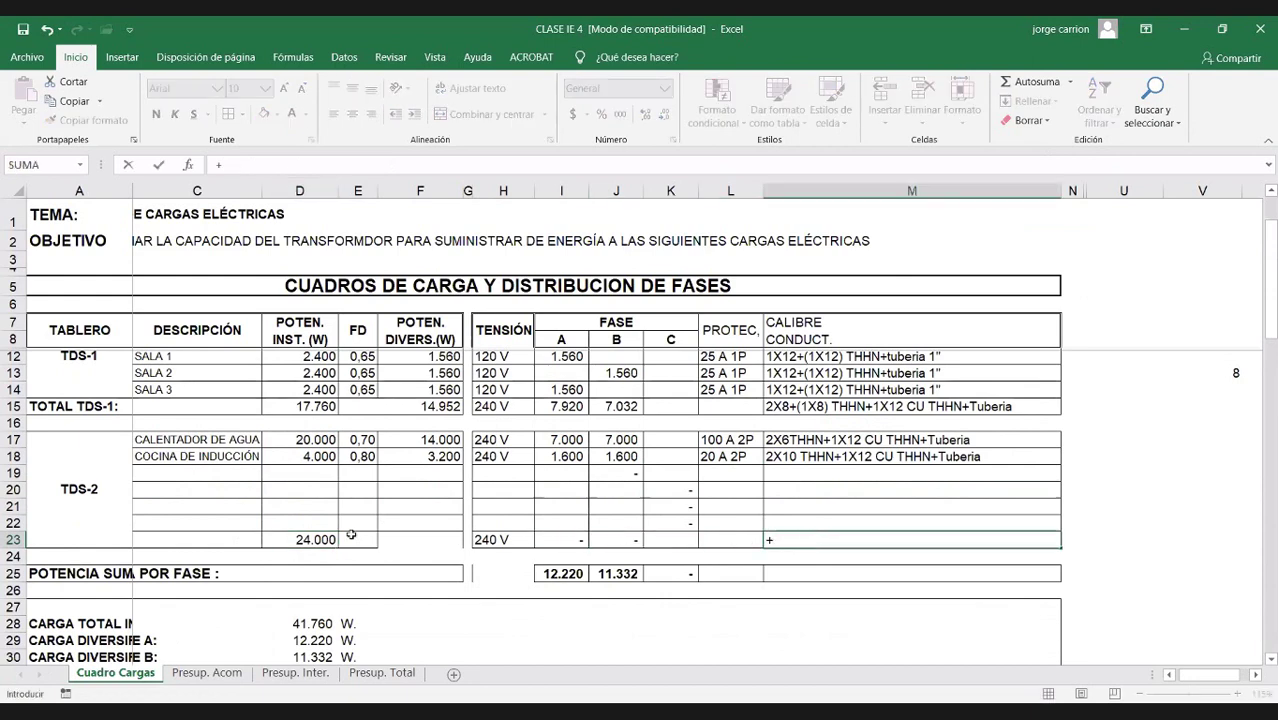
pyautogui.click(317, 540)
pyautogui.write('/240')
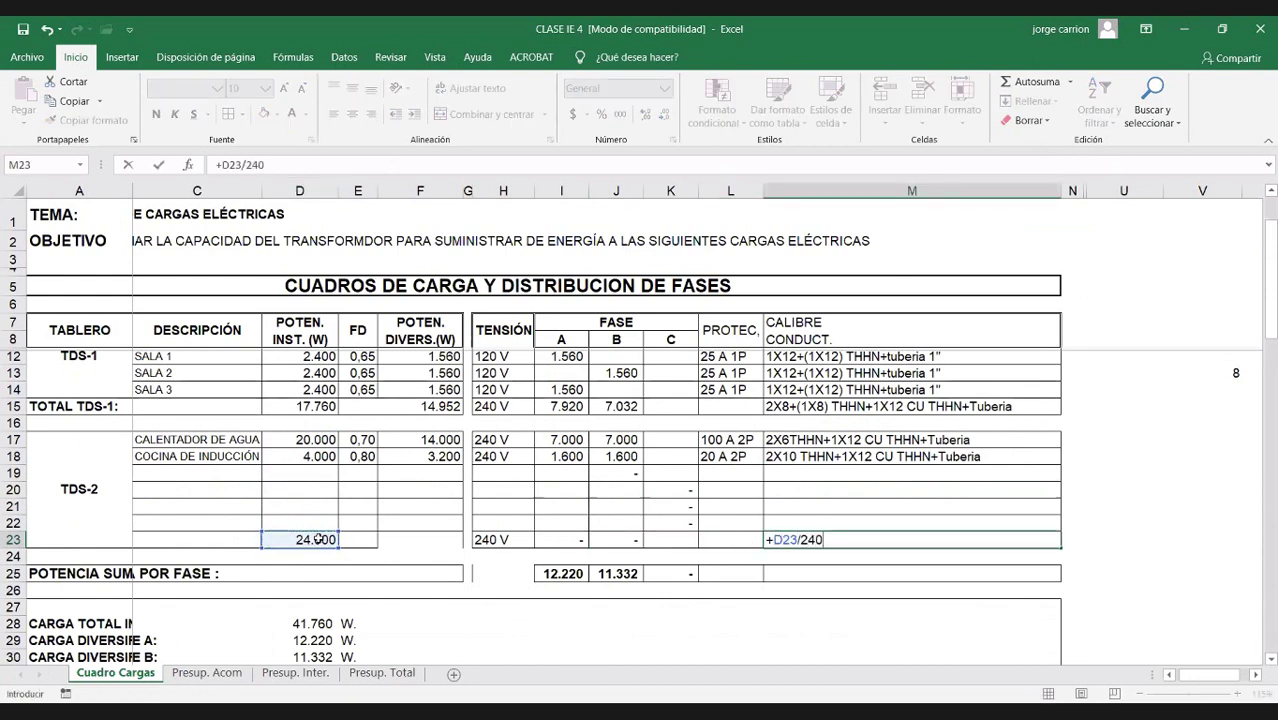
pyautogui.press('Return')
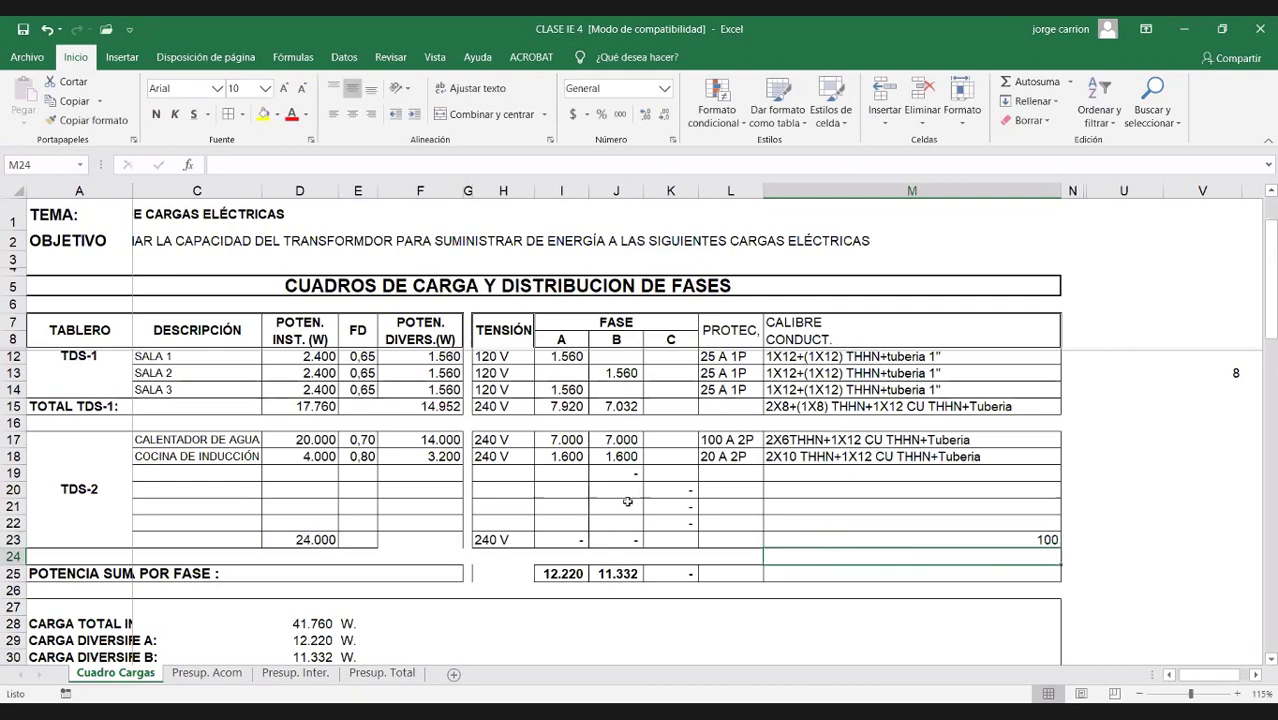
pyautogui.click(857, 540)
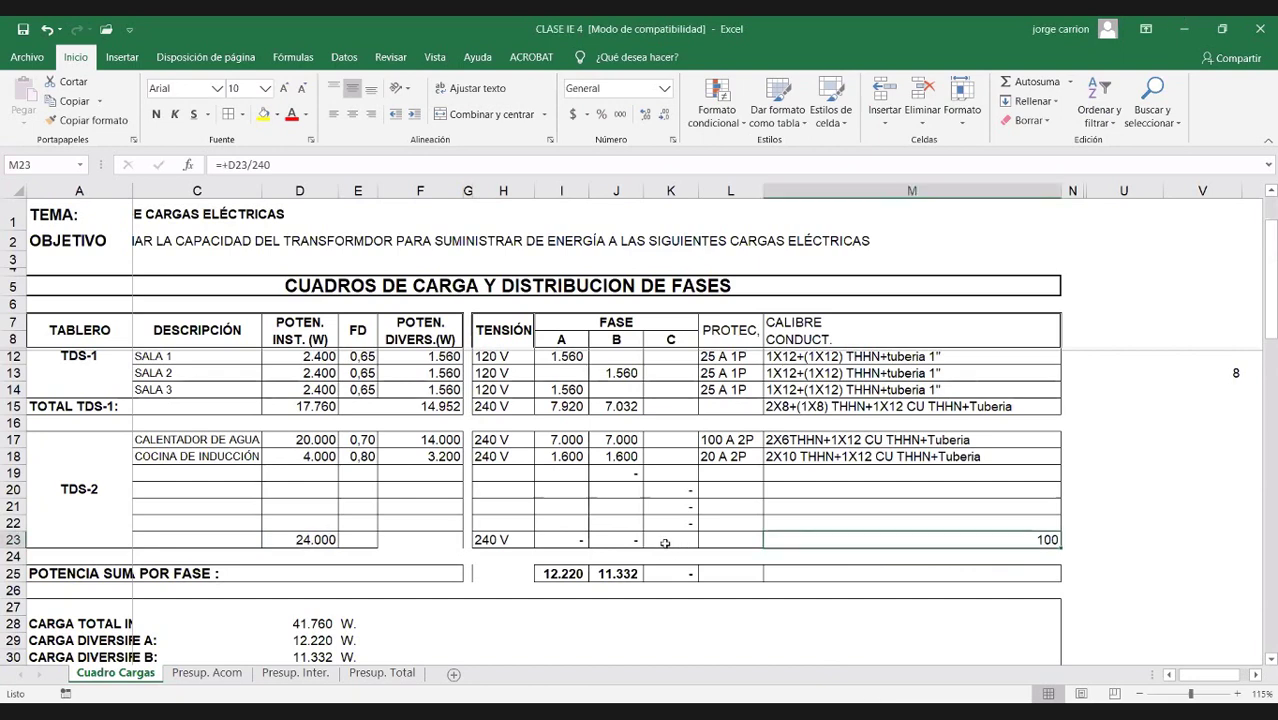
# Step: Set the TDS-2 total protection in L23 to 125 A 2P
pyautogui.click(748, 540)
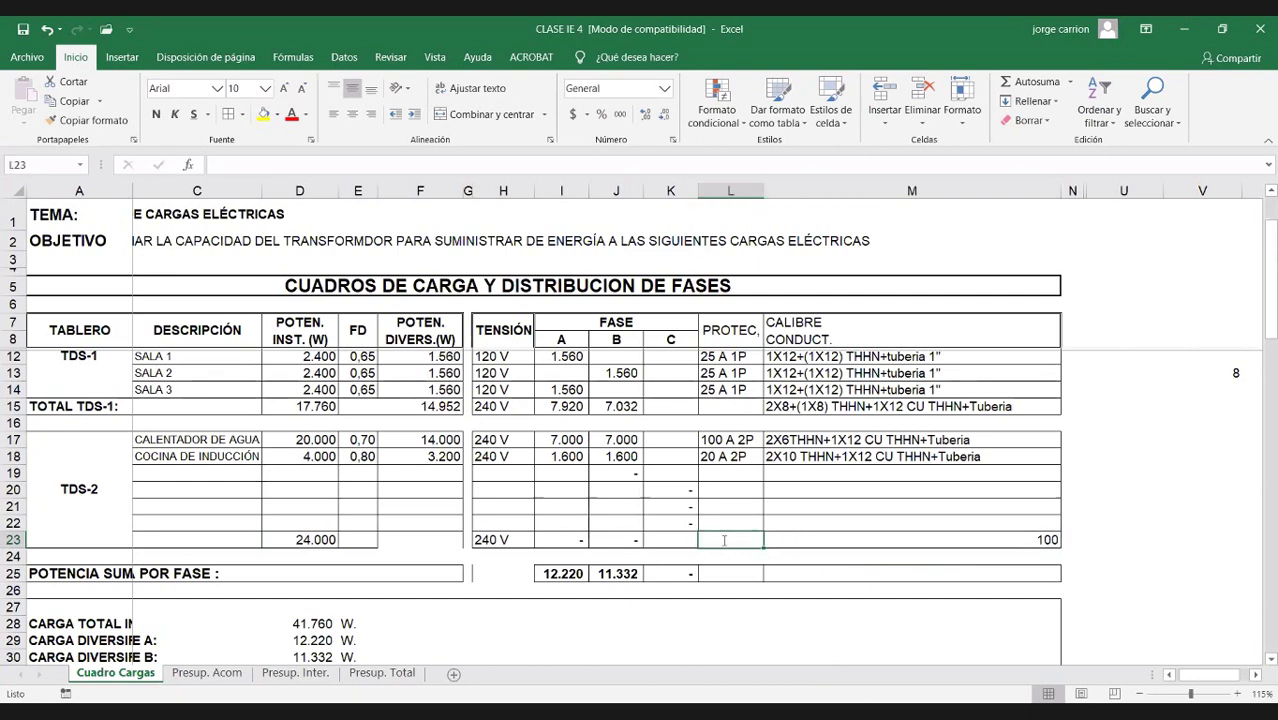
pyautogui.write('125')
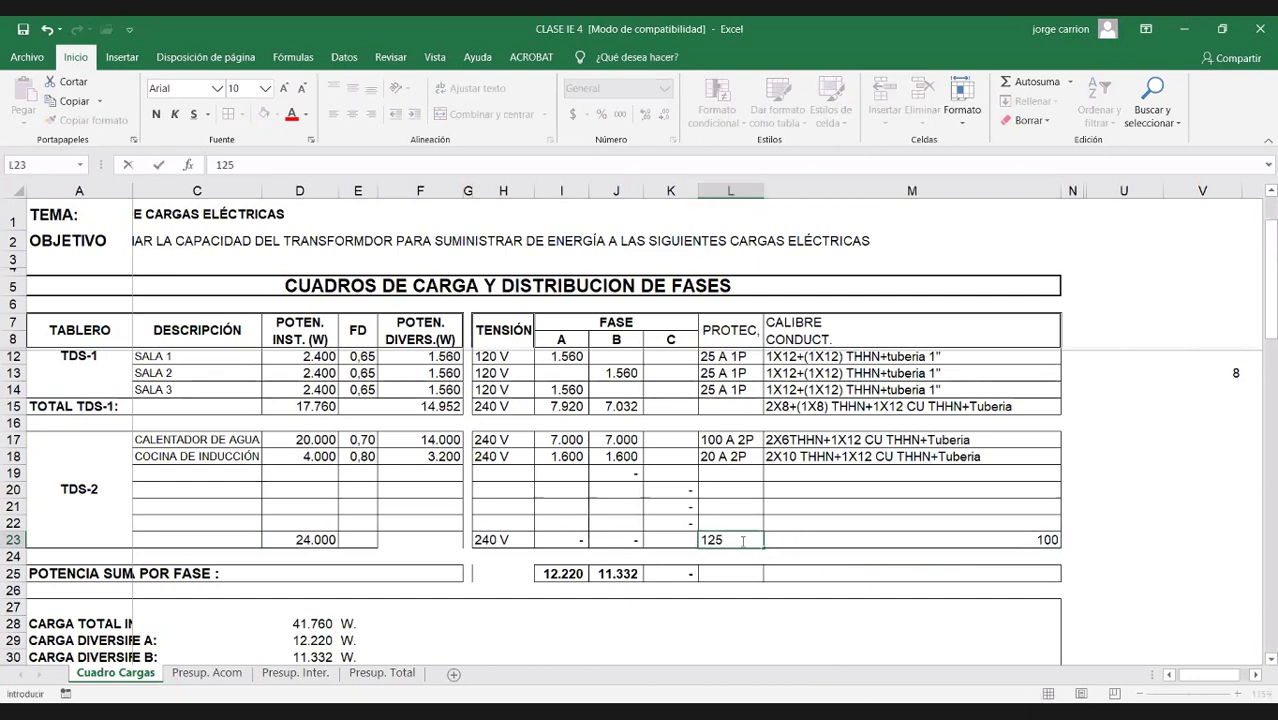
pyautogui.write(' A 2P')
pyautogui.press('Tab')
# Step: Copy the TDS-1 total conductor size from M15 into the TDS-2 total row at M23
pyautogui.click(784, 457)
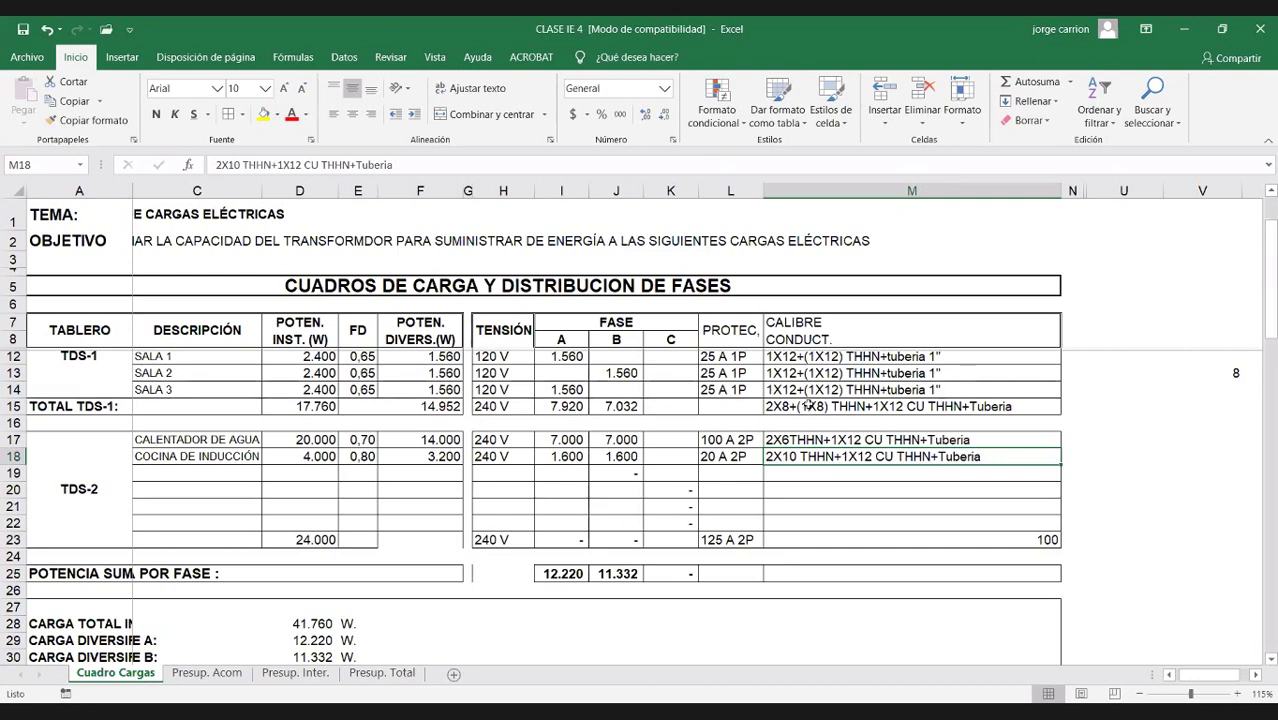
pyautogui.click(800, 406)
pyautogui.hotkey('ctrl', 'c')
pyautogui.click(786, 540)
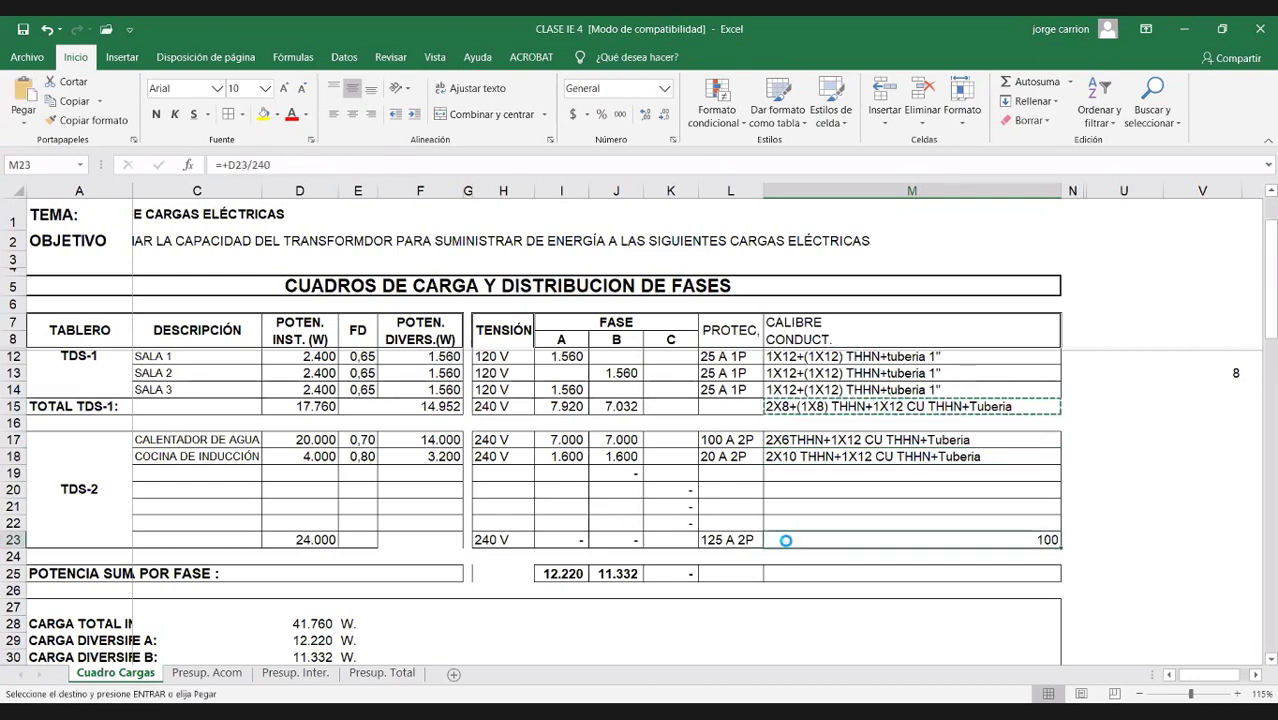
pyautogui.press('Return')
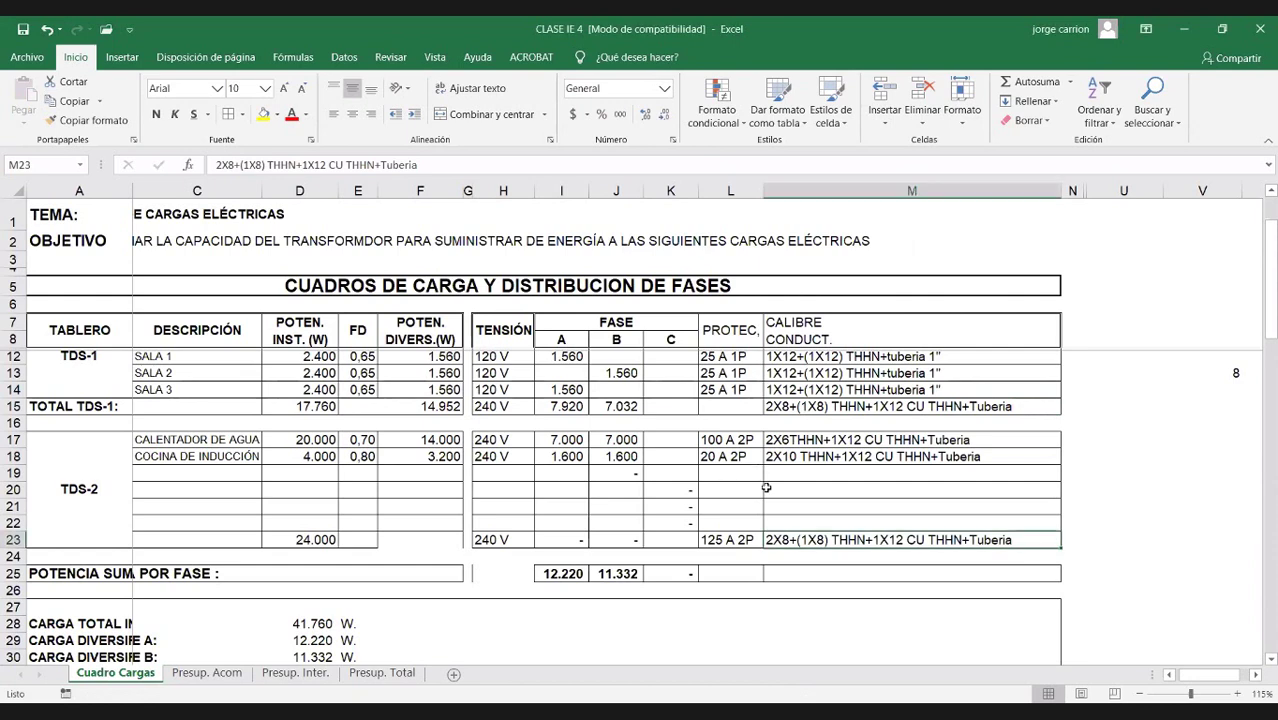
pyautogui.click(750, 533)
pyautogui.click(820, 538)
# Step: Calculate the TDS-2 total current outside the table in cell U23 with the formula +D23/240
pyautogui.click(1094, 536)
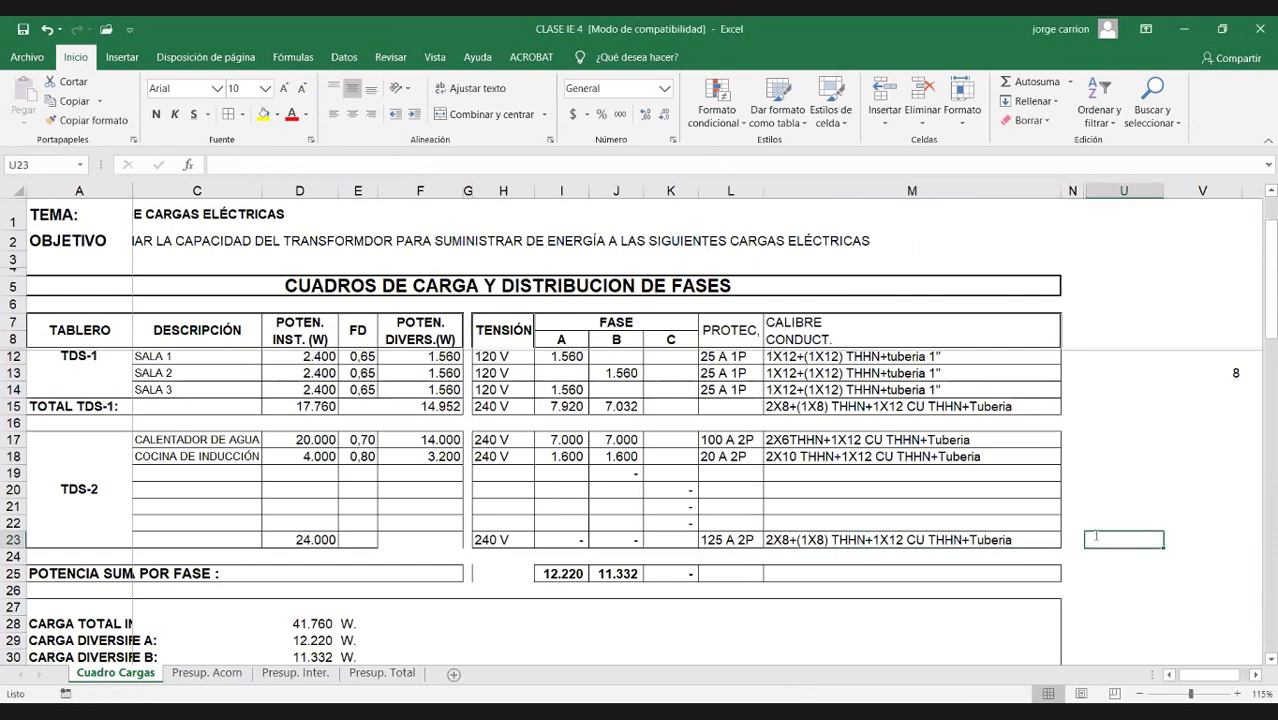
pyautogui.write('+')
pyautogui.click(316, 538)
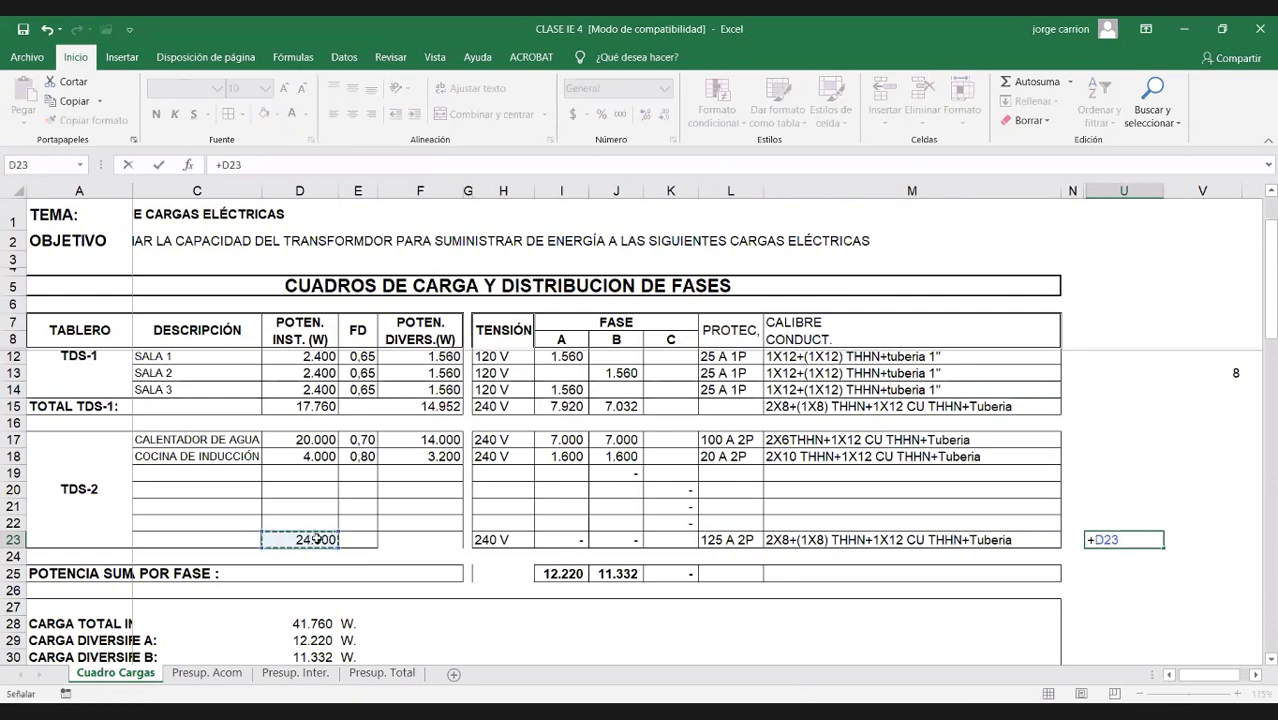
pyautogui.write('/240')
pyautogui.press('Return')
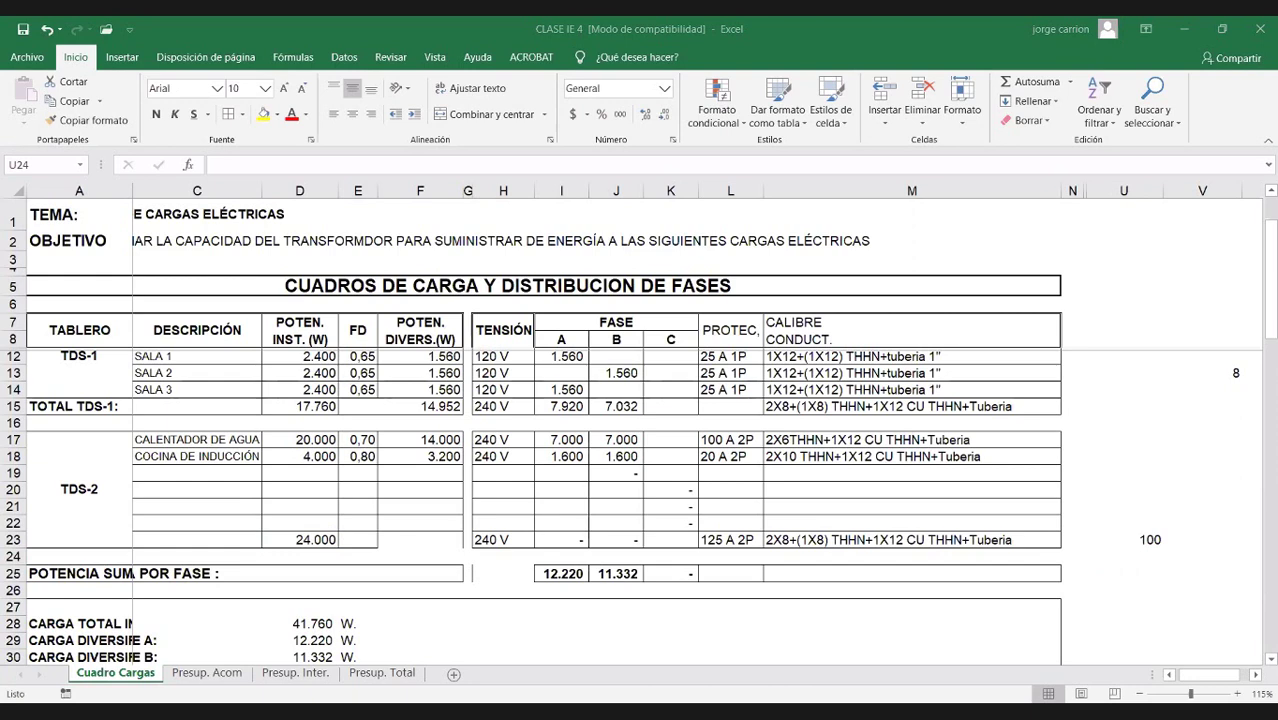
# Step: Copy the water heater's conductor size from M17 into the phase power row at M25 and change it to 2X4THHN+1X12 CU THHN+Tuberia
pyautogui.click(790, 442)
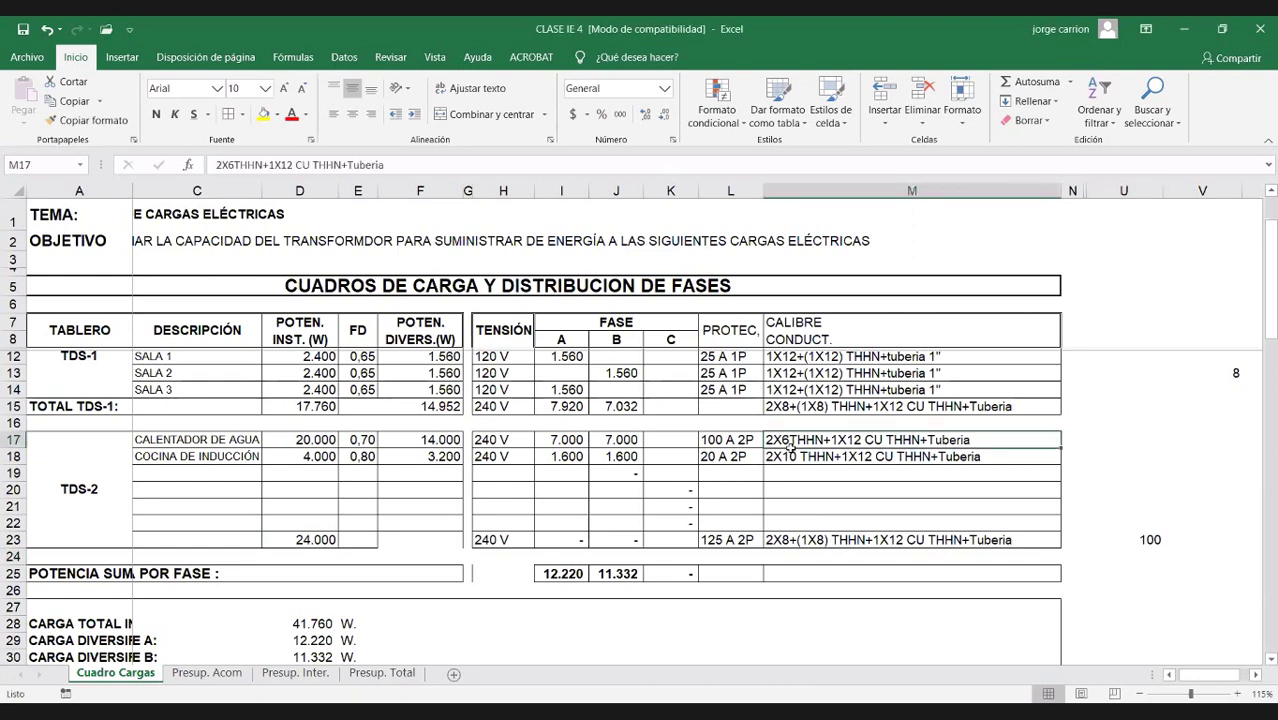
pyautogui.hotkey('ctrl', 'c')
pyautogui.click(793, 571)
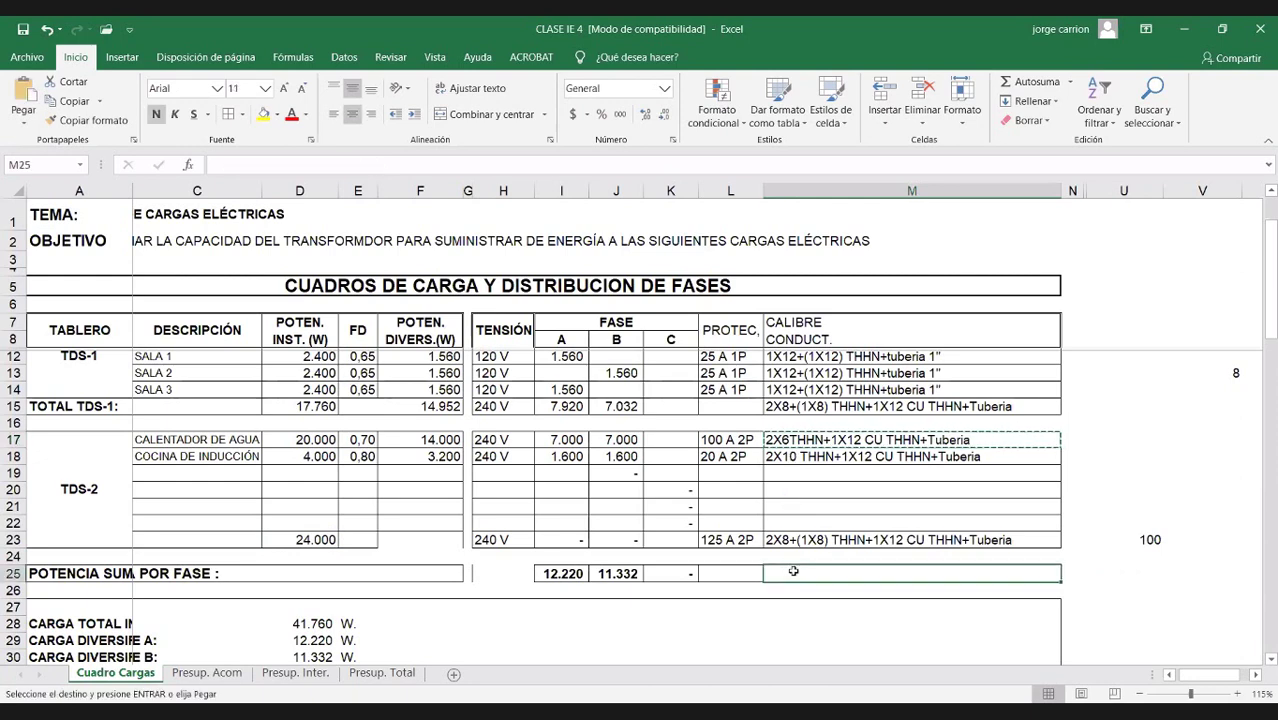
pyautogui.press('Return')
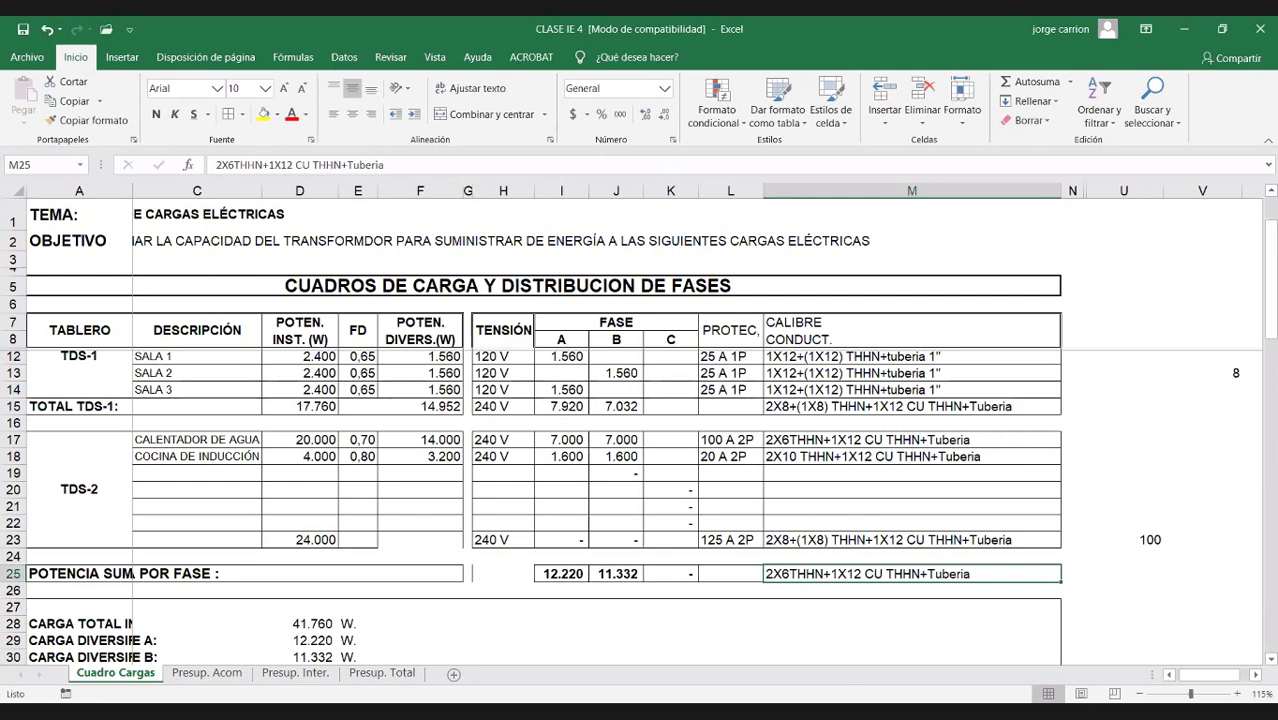
pyautogui.click(816, 544)
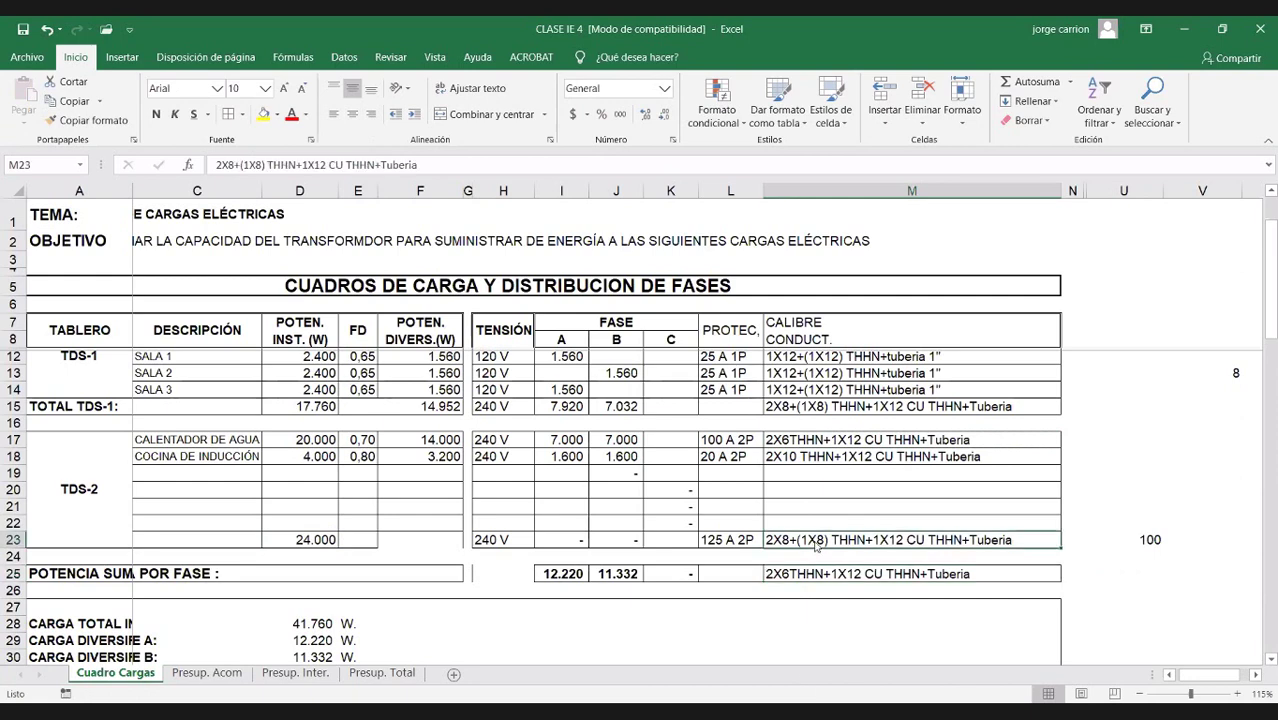
pyautogui.doubleClick(785, 573)
pyautogui.press('BackSpace')
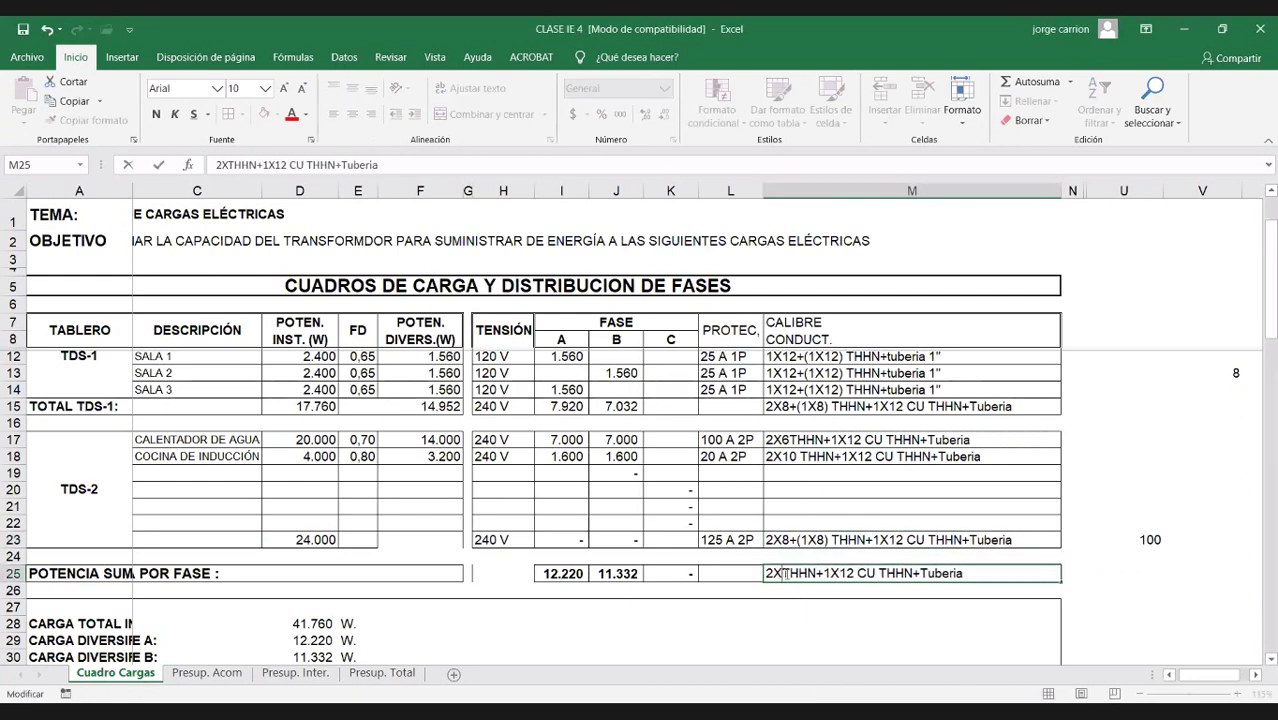
pyautogui.write('4')
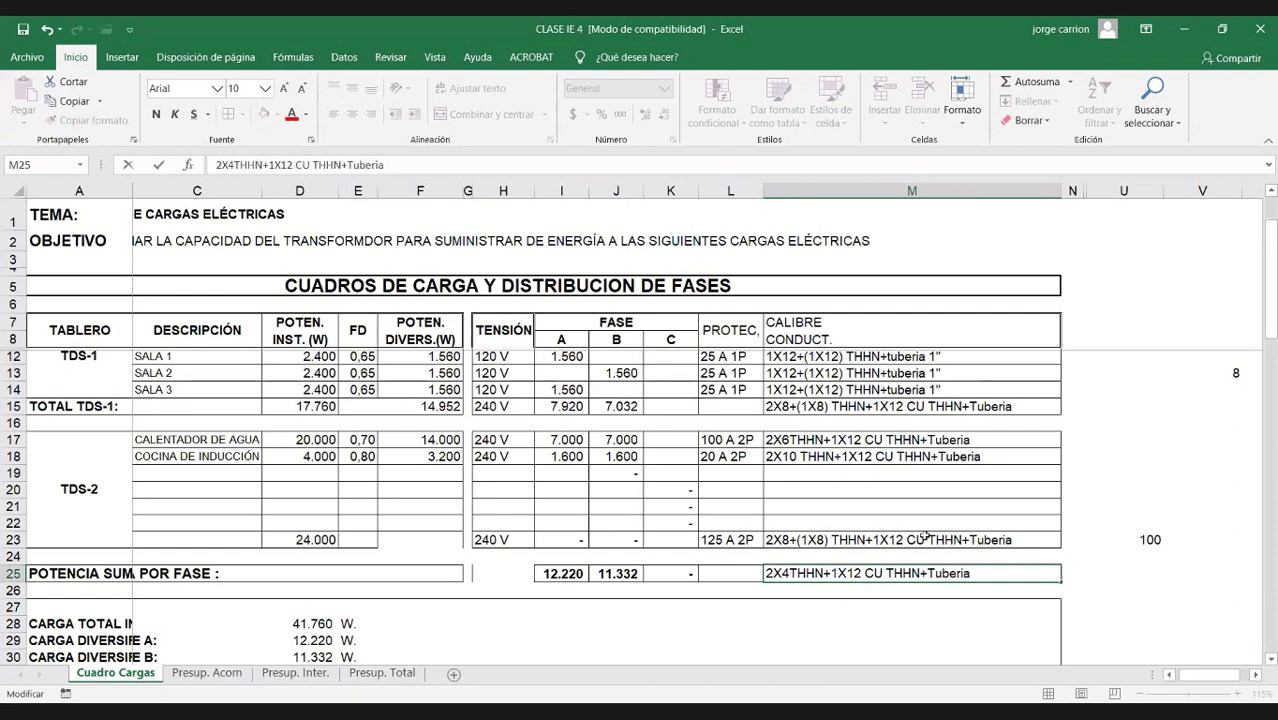
pyautogui.click(597, 471)
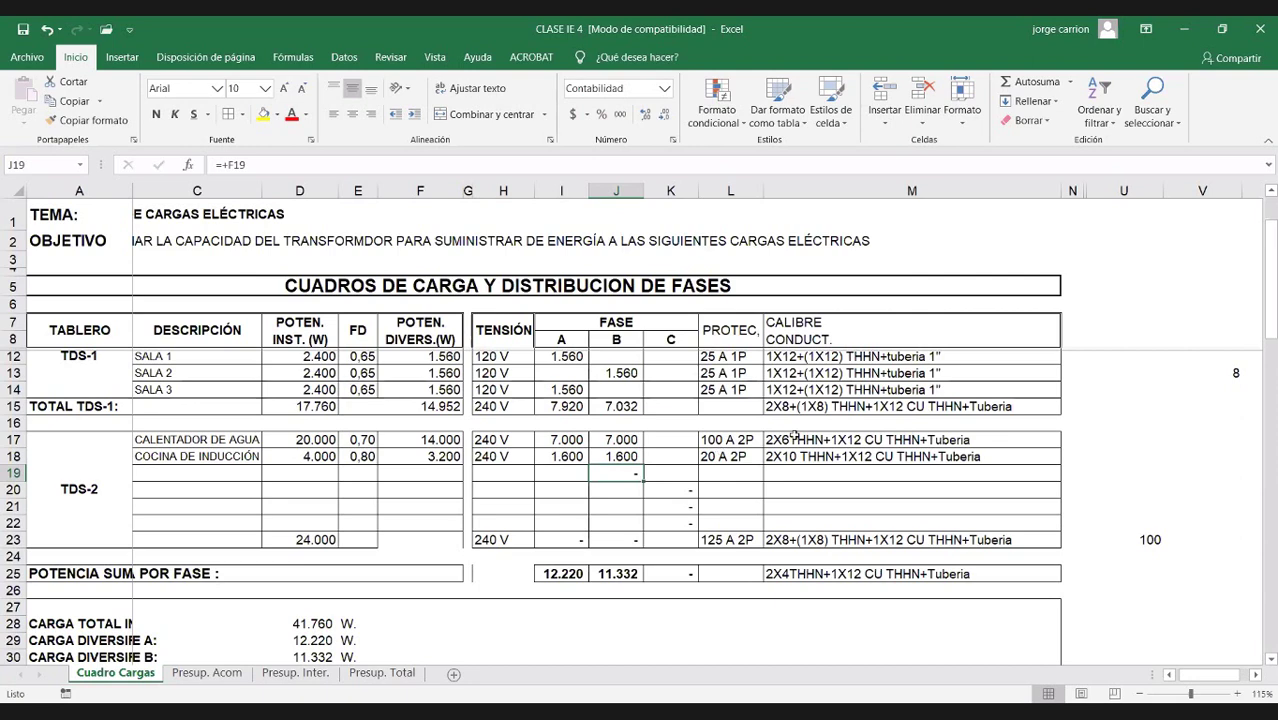
# Step: Clear the conductor size from cell M25 in the phase power row
pyautogui.scroll(-1, 792, 438)
pyautogui.scroll(-2, 696, 494)
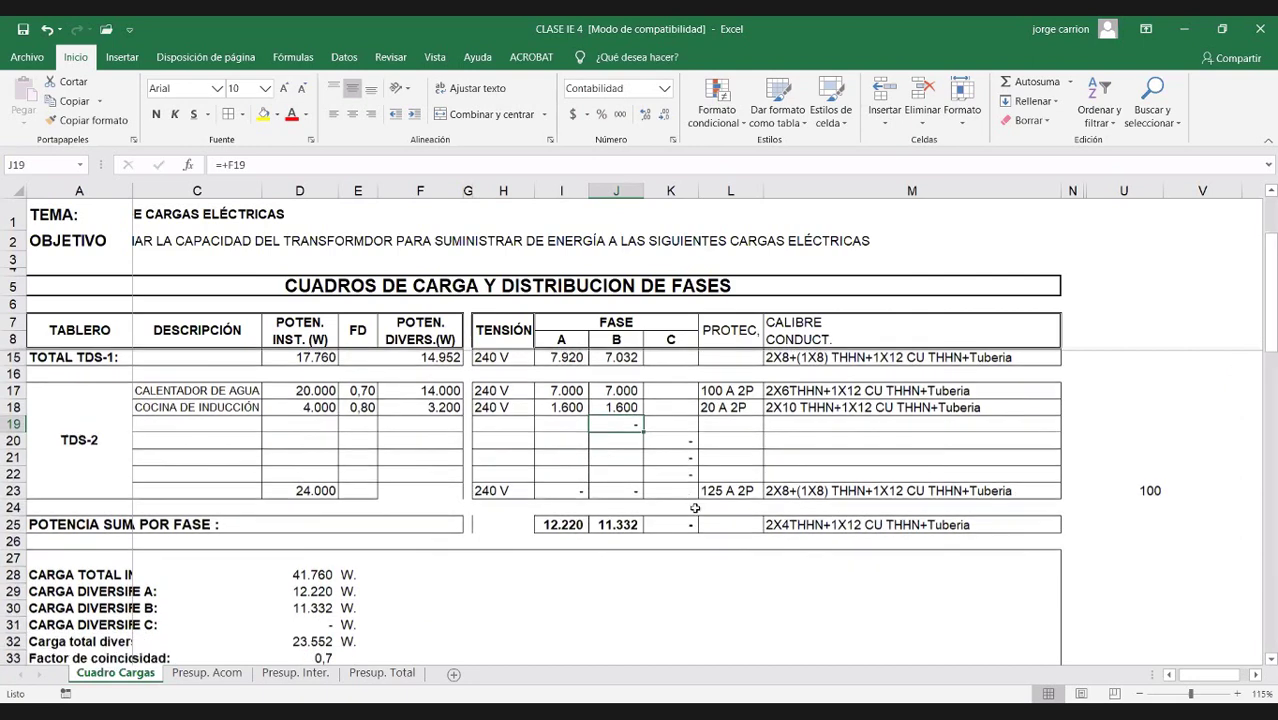
pyautogui.scroll(-3, 750, 522)
pyautogui.scroll(1, 800, 515)
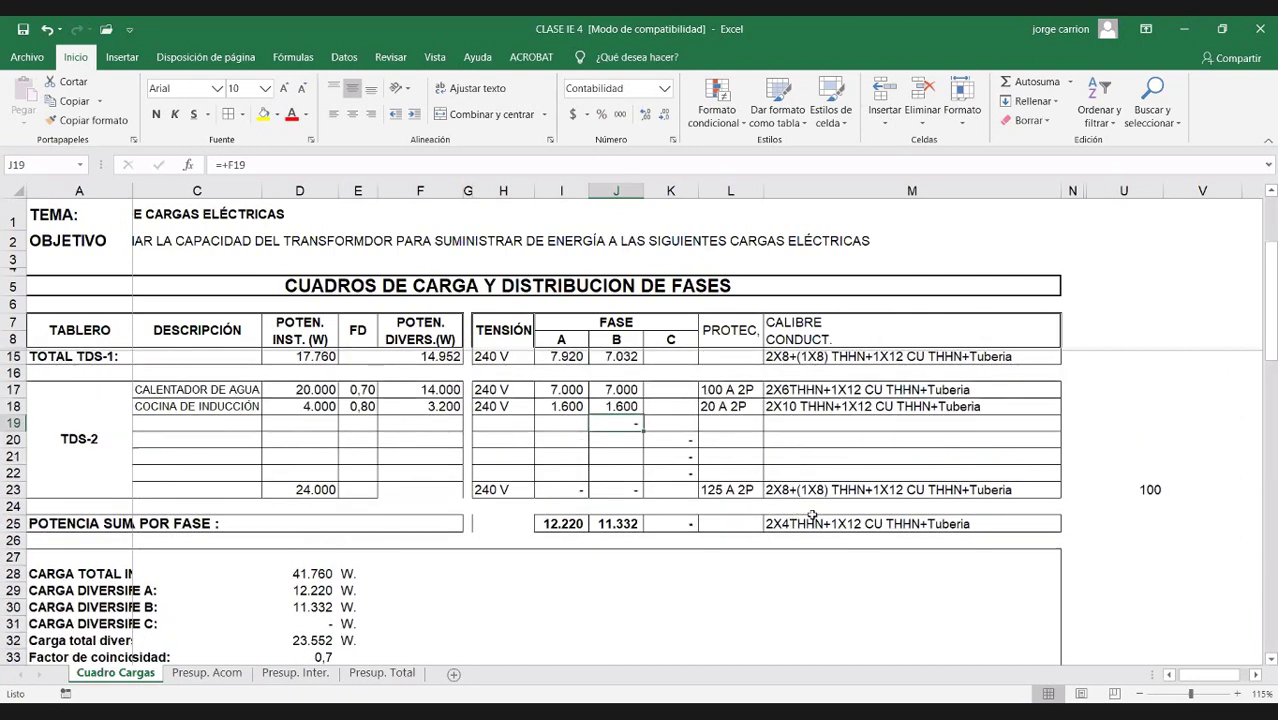
pyautogui.scroll(1, 736, 532)
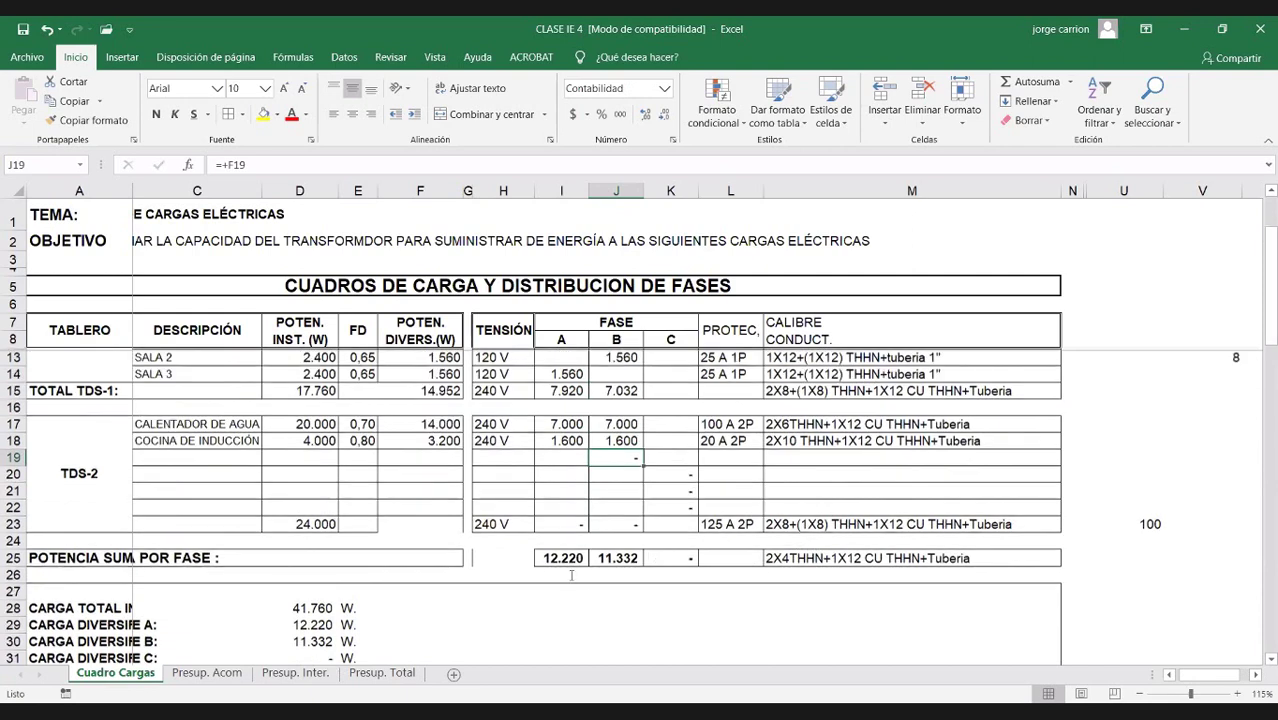
pyautogui.scroll(1, 760, 587)
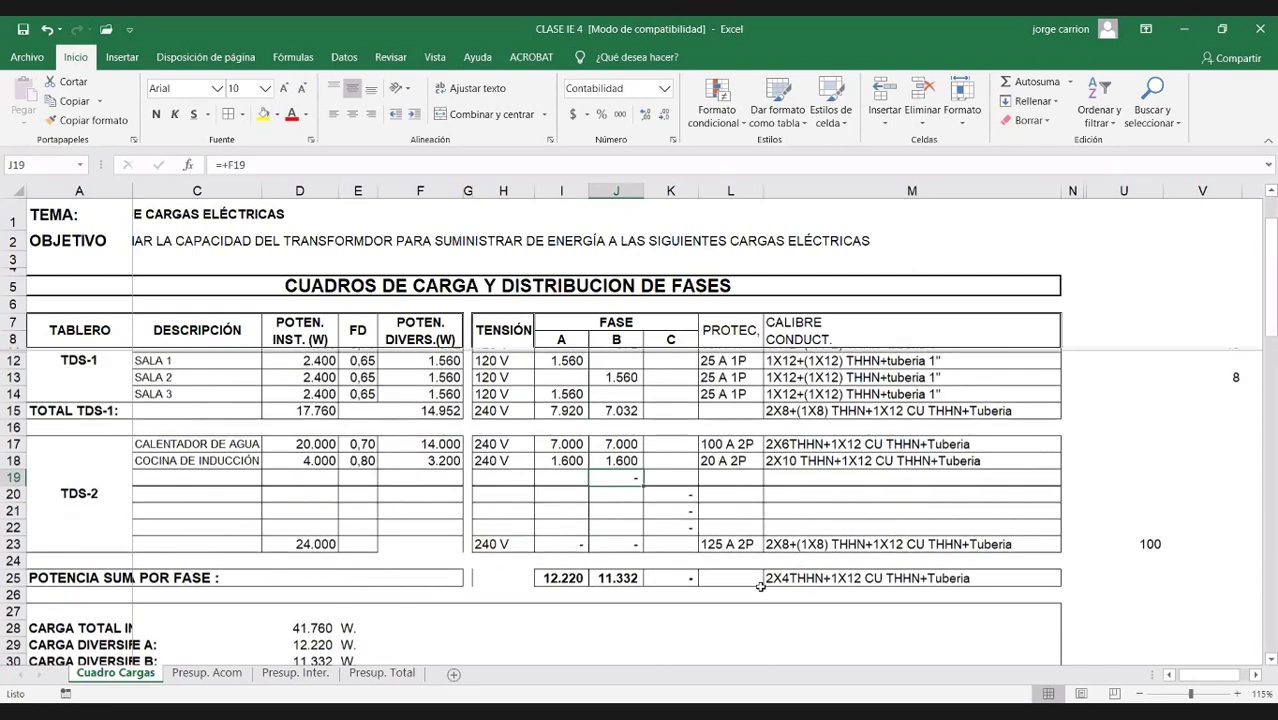
pyautogui.scroll(1, 630, 624)
pyautogui.doubleClick(630, 624)
pyautogui.press('Escape')
pyautogui.click(555, 624)
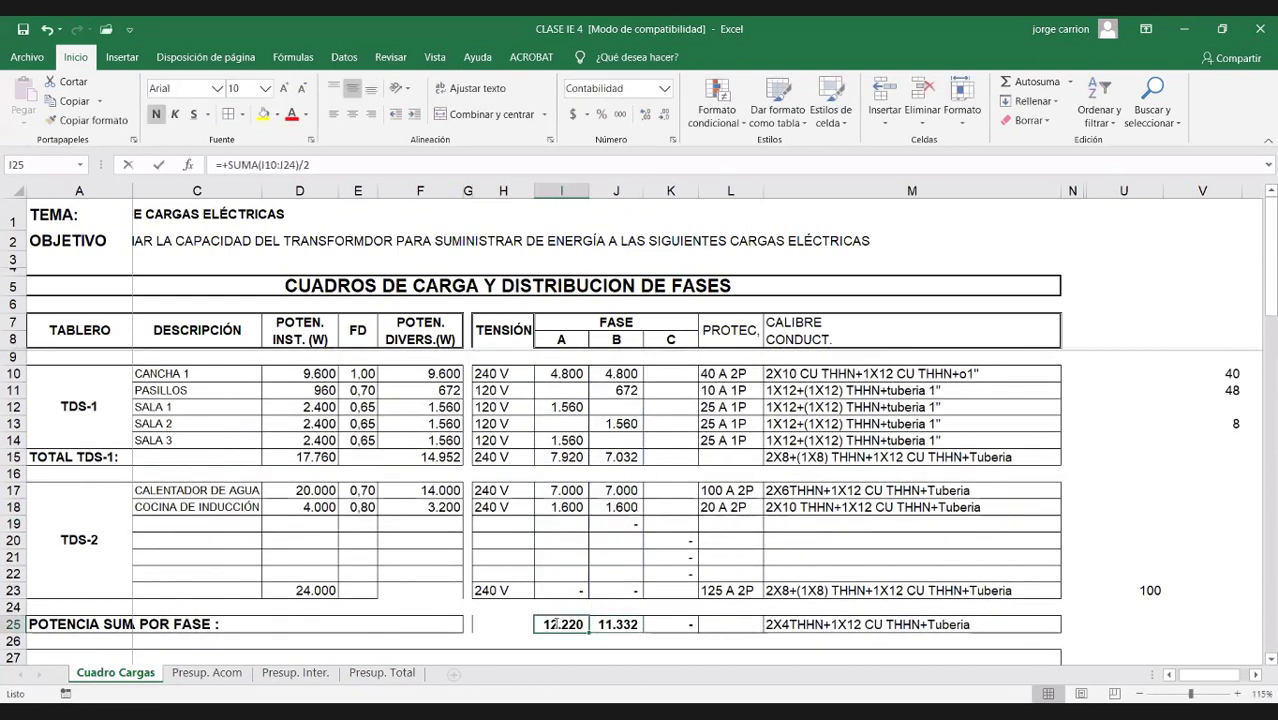
pyautogui.press('Right')
pyautogui.press('Right')
pyautogui.press('Right')
pyautogui.press('Right')
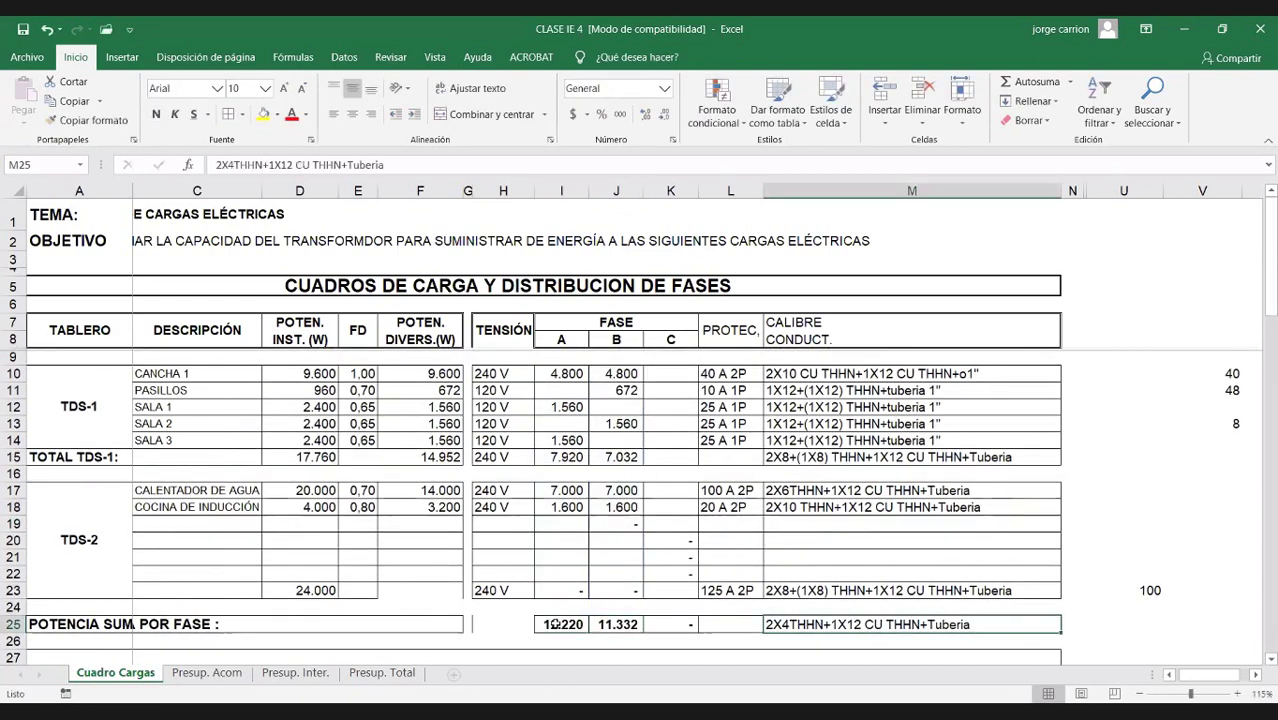
pyautogui.press('Delete')
# Step: Compare the sum formulas for phase A in I25 and phase B in J25, including their ranges and the division by 2
pyautogui.click(553, 624)
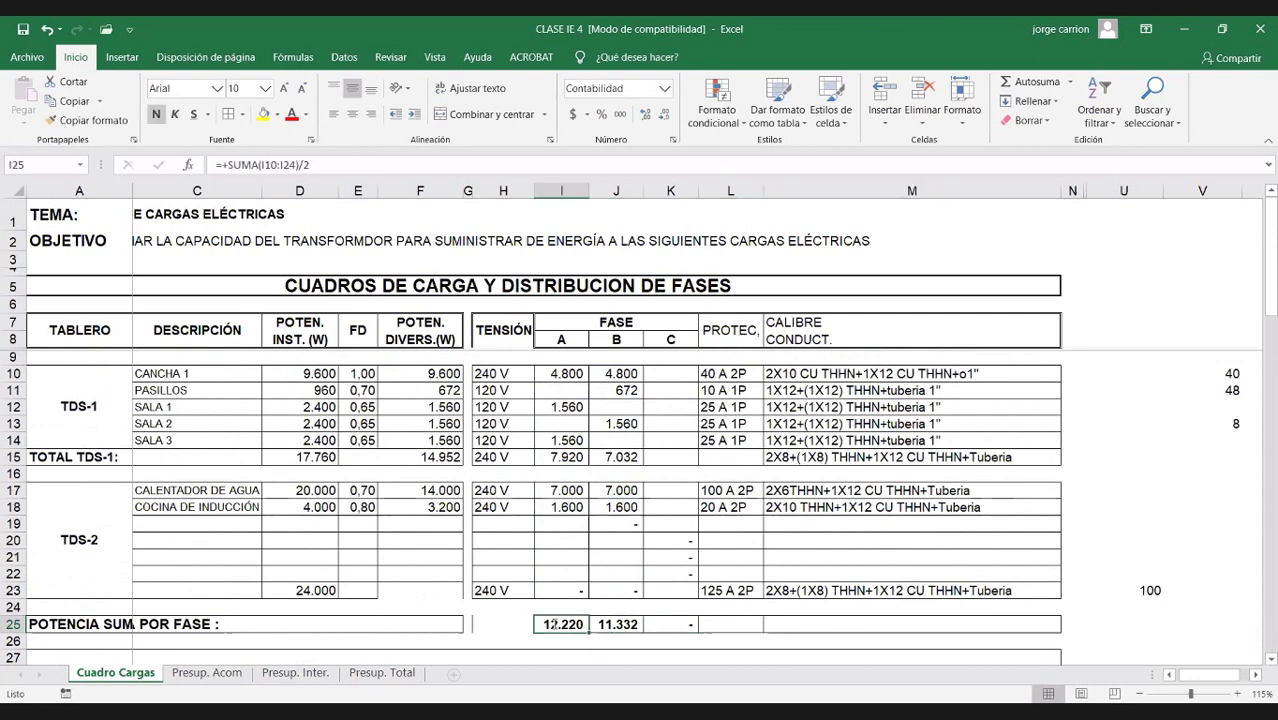
pyautogui.doubleClick(553, 624)
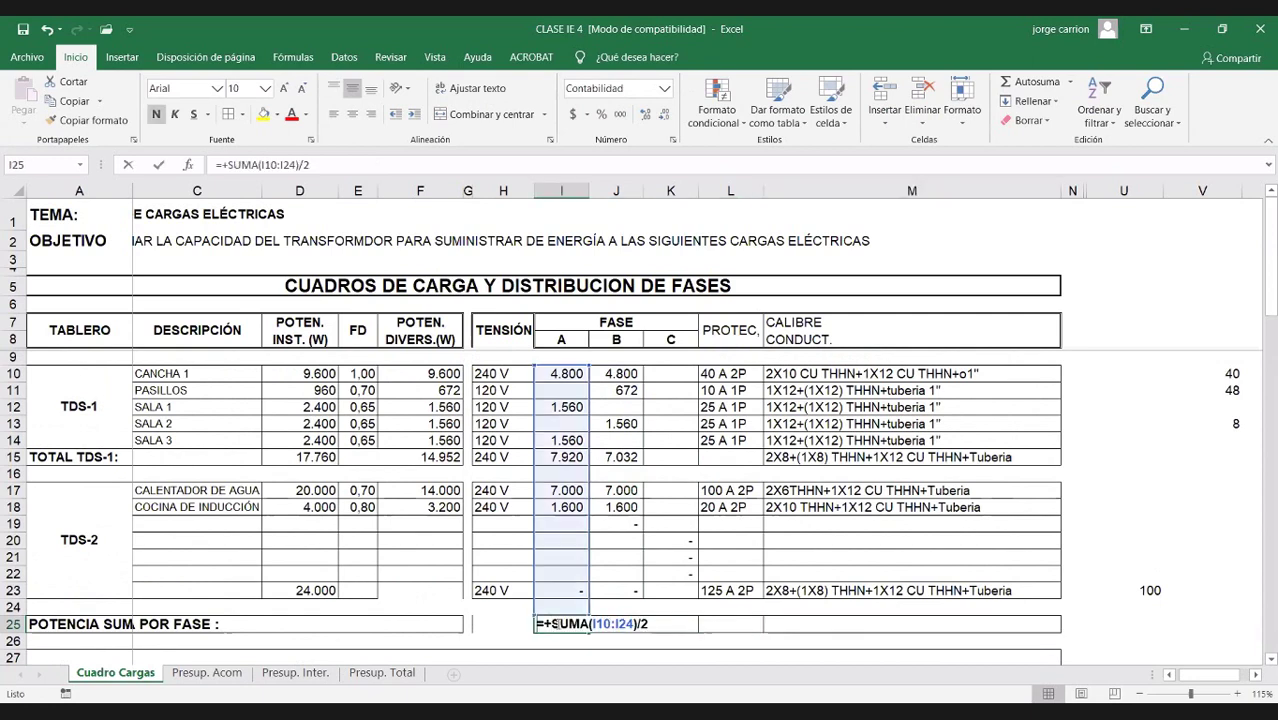
pyautogui.click(616, 624)
pyautogui.doubleClick(616, 624)
pyautogui.click(570, 628)
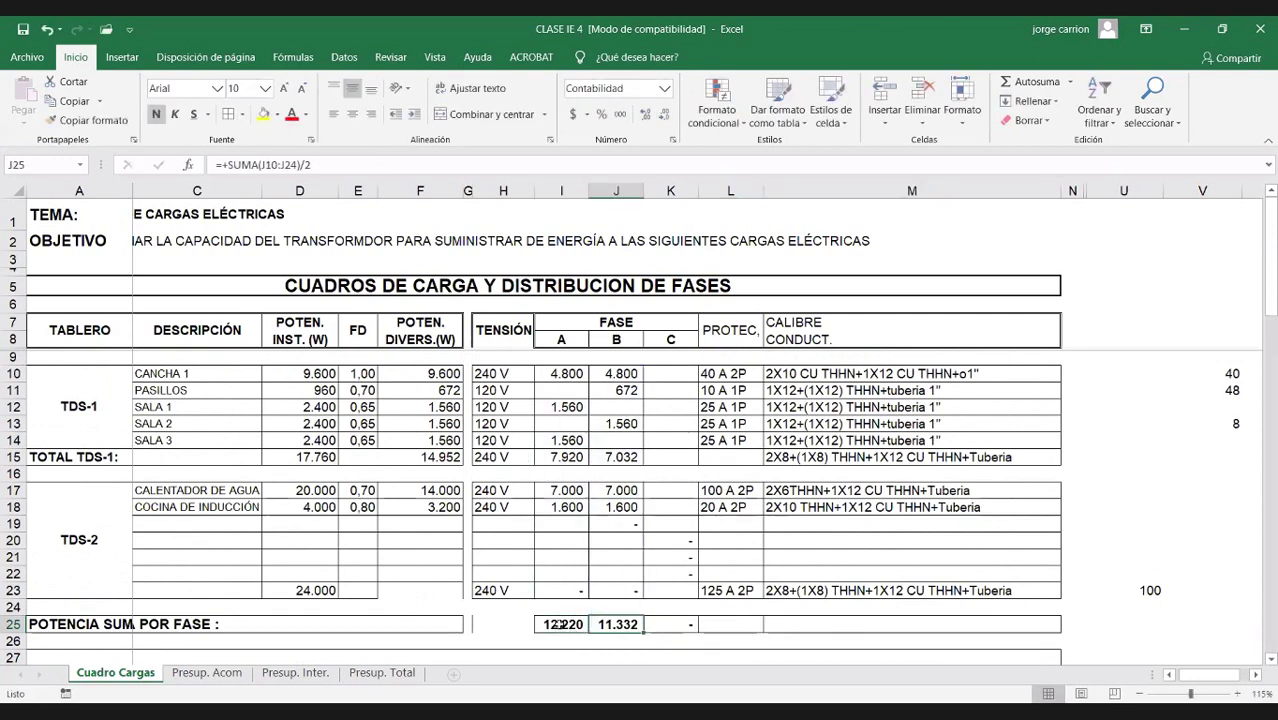
pyautogui.doubleClick(605, 624)
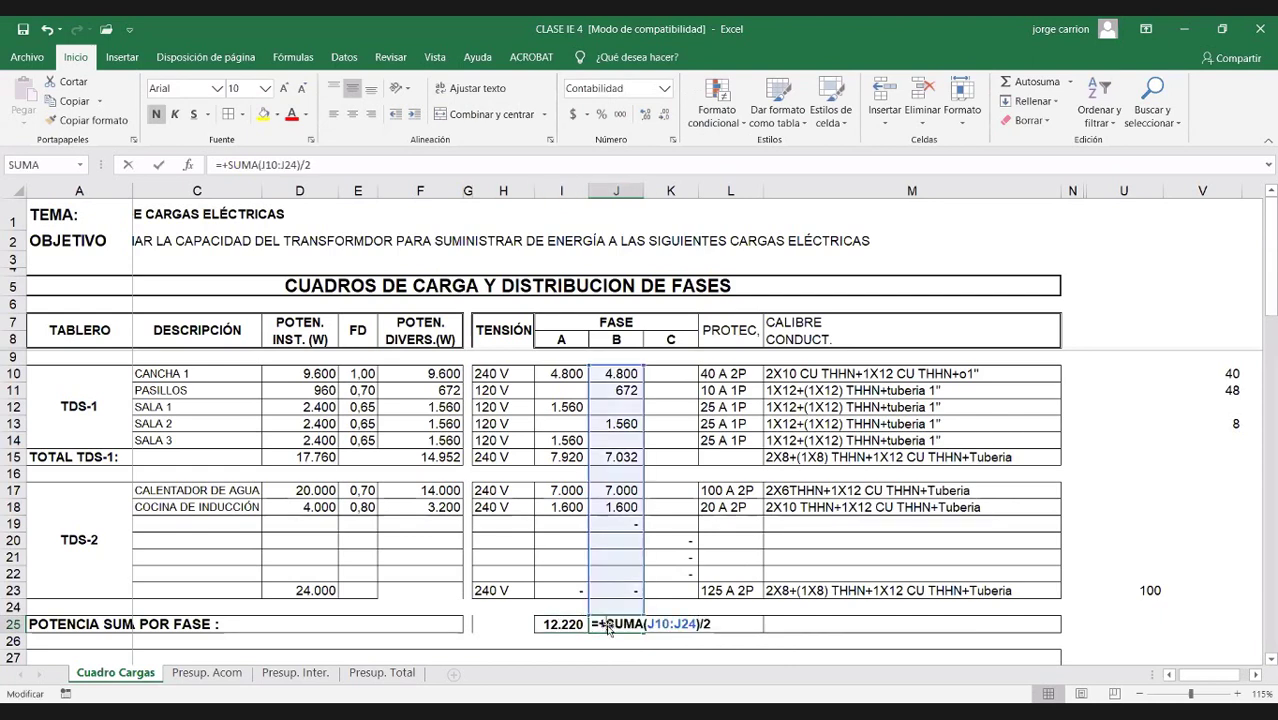
pyautogui.click(570, 624)
pyautogui.doubleClick(570, 624)
pyautogui.click(622, 625)
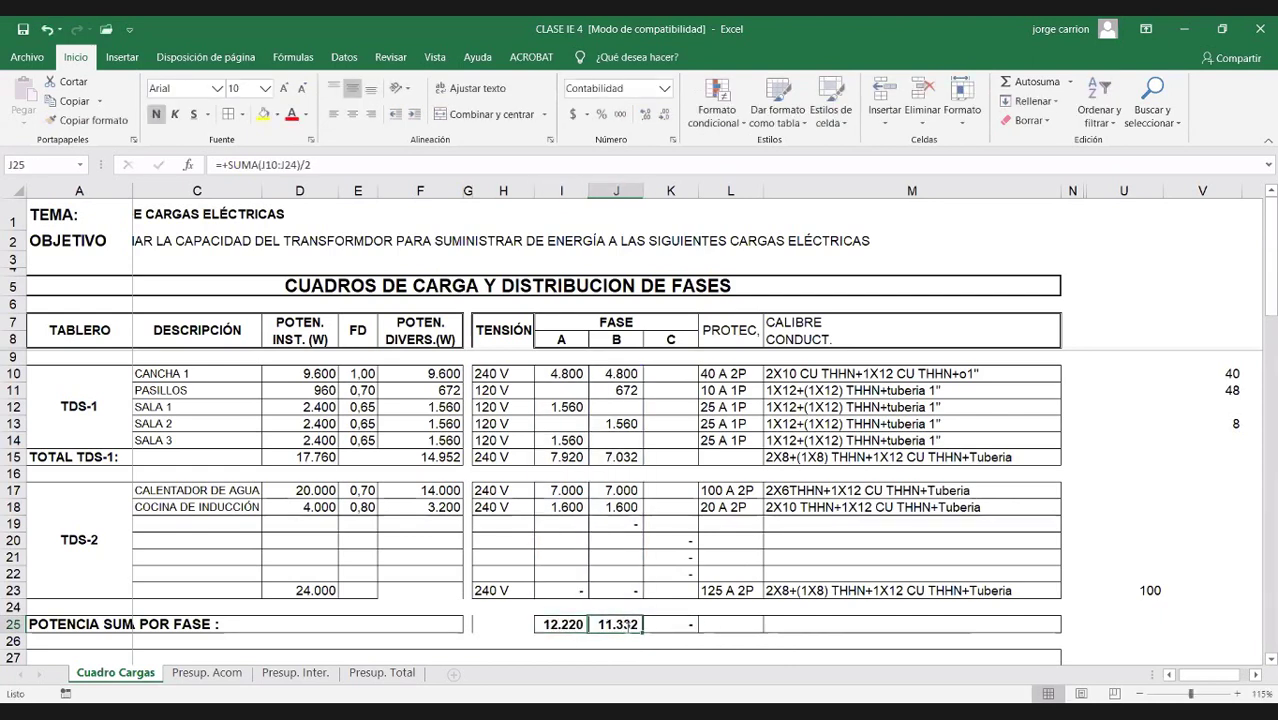
pyautogui.doubleClick(622, 625)
pyautogui.hotkey('shift', 'Tab')
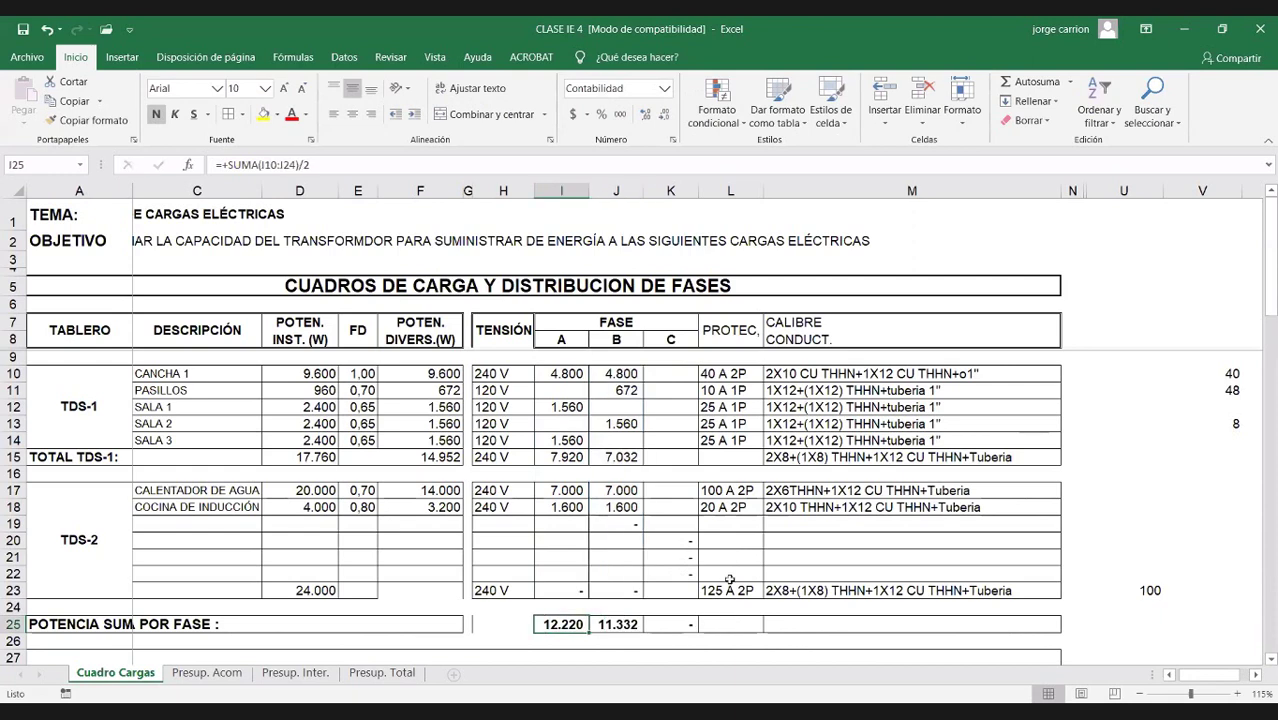
# Step: Add the phase A and phase B power sums in cell L25 with the formula +I25+J25
pyautogui.scroll(-1, 730, 580)
pyautogui.click(730, 576)
pyautogui.write('+')
pyautogui.click(570, 574)
pyautogui.write('+')
pyautogui.click(620, 573)
pyautogui.write('+')
pyautogui.press('Return')
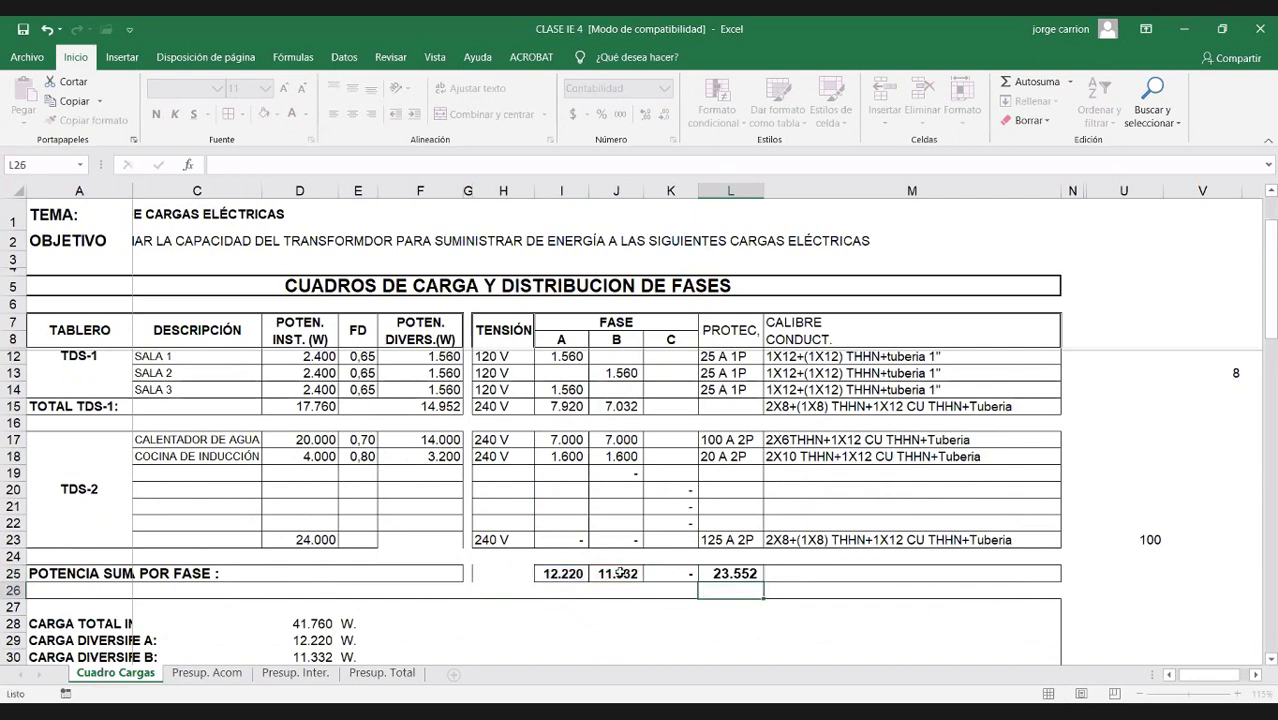
# Step: Calculate the combined current in M25 with the formula =L25/240, and clear the trial calculations from L25 and M25
pyautogui.click(740, 572)
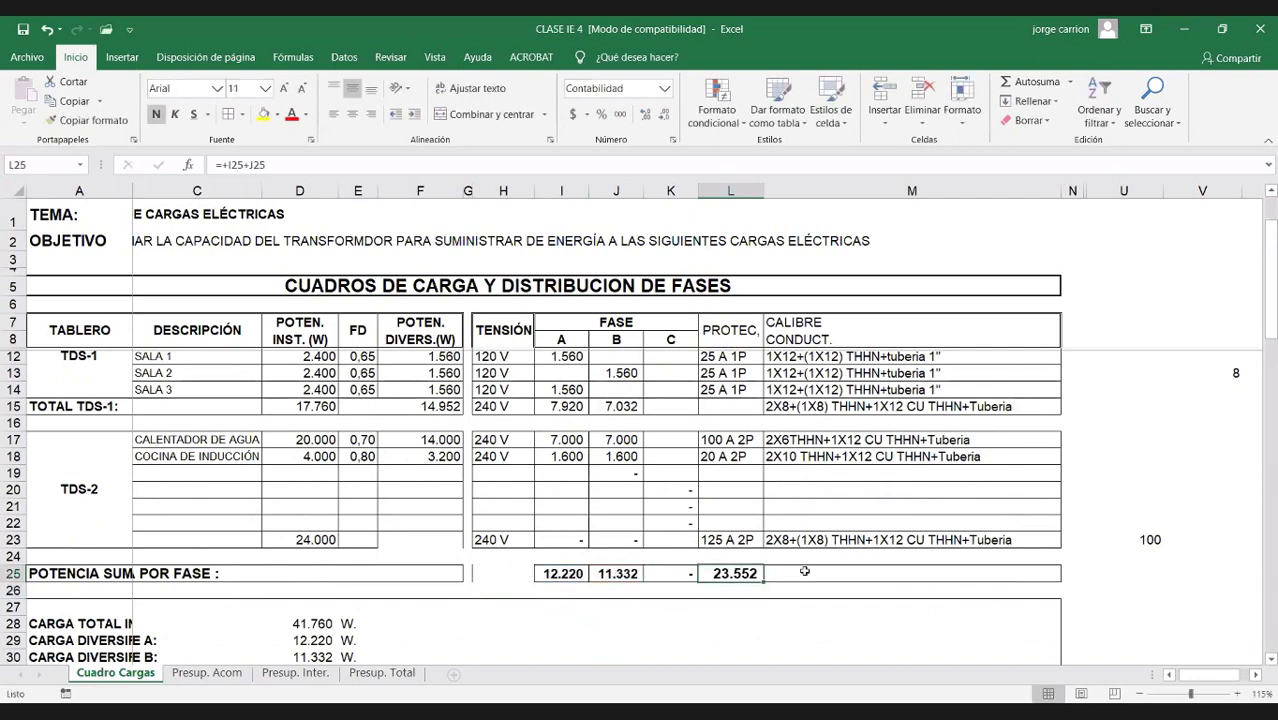
pyautogui.click(804, 571)
pyautogui.write('=')
pyautogui.click(737, 573)
pyautogui.write('/240')
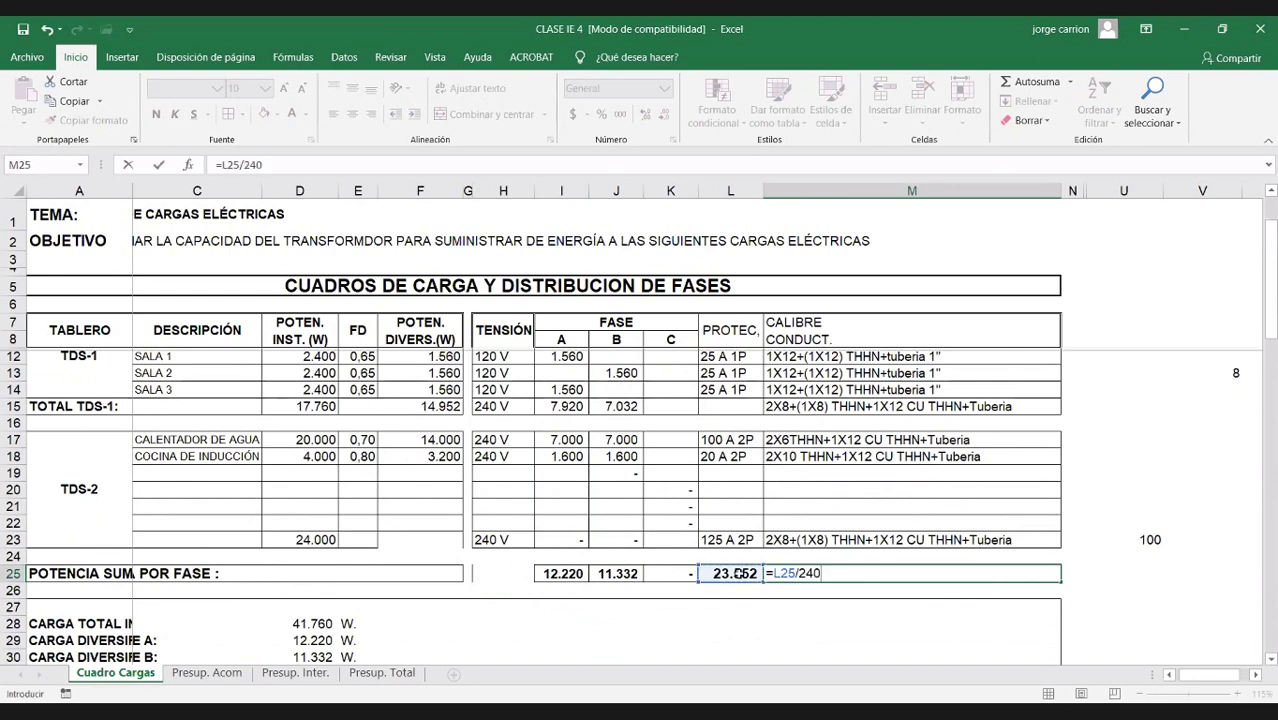
pyautogui.press('Return')
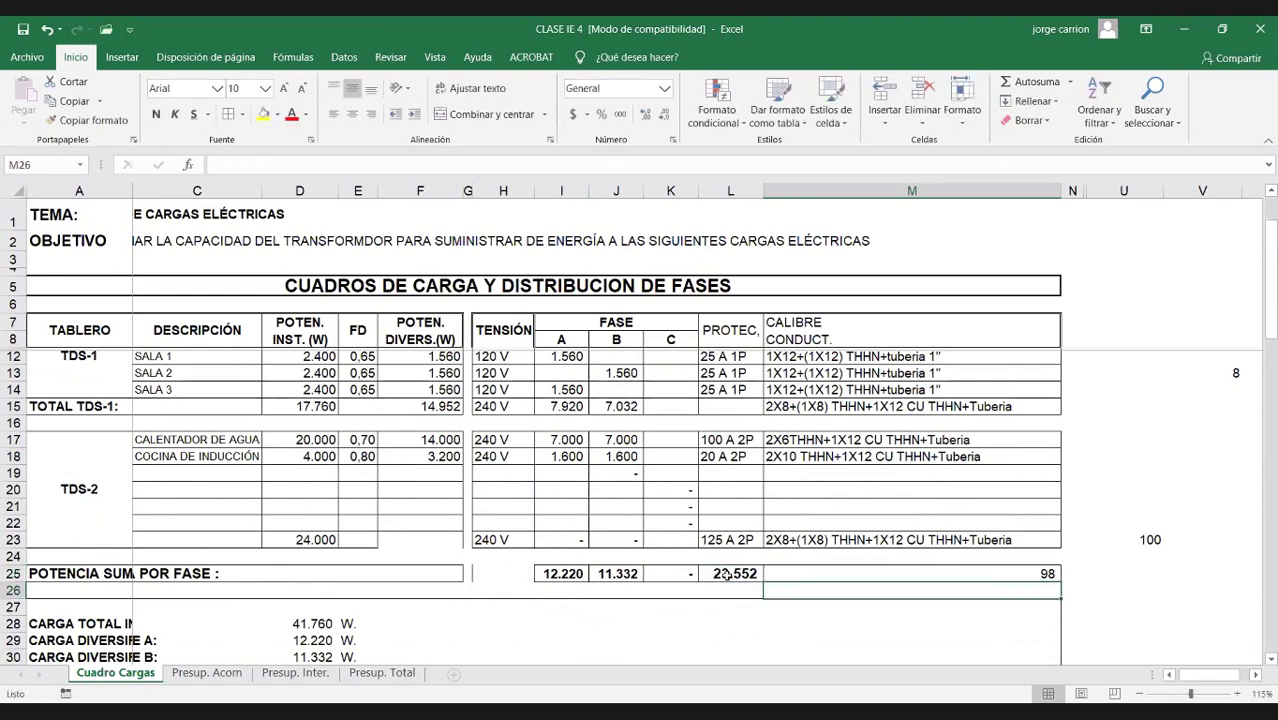
pyautogui.moveTo(730, 574); pyautogui.dragTo(830, 580)
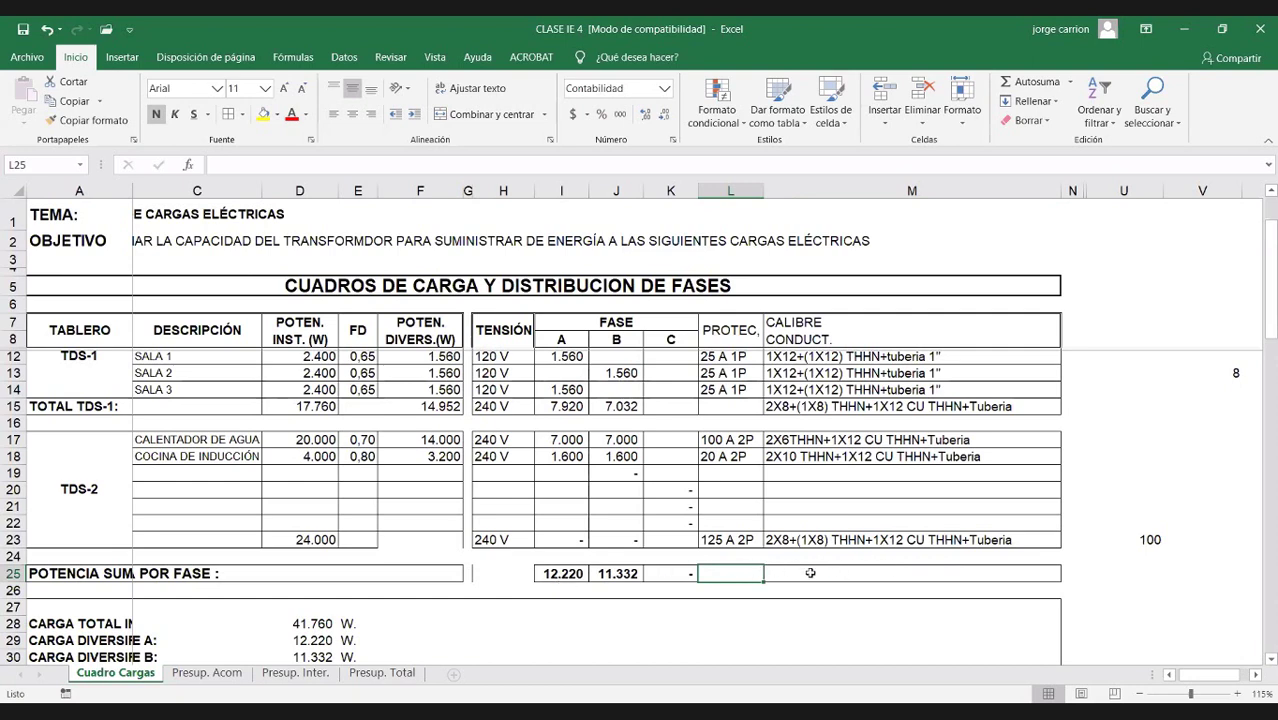
# Step: Review which rows the phase sums in I25 and J25 cover and check the TDS-2 installed power total in D23
pyautogui.click(566, 573)
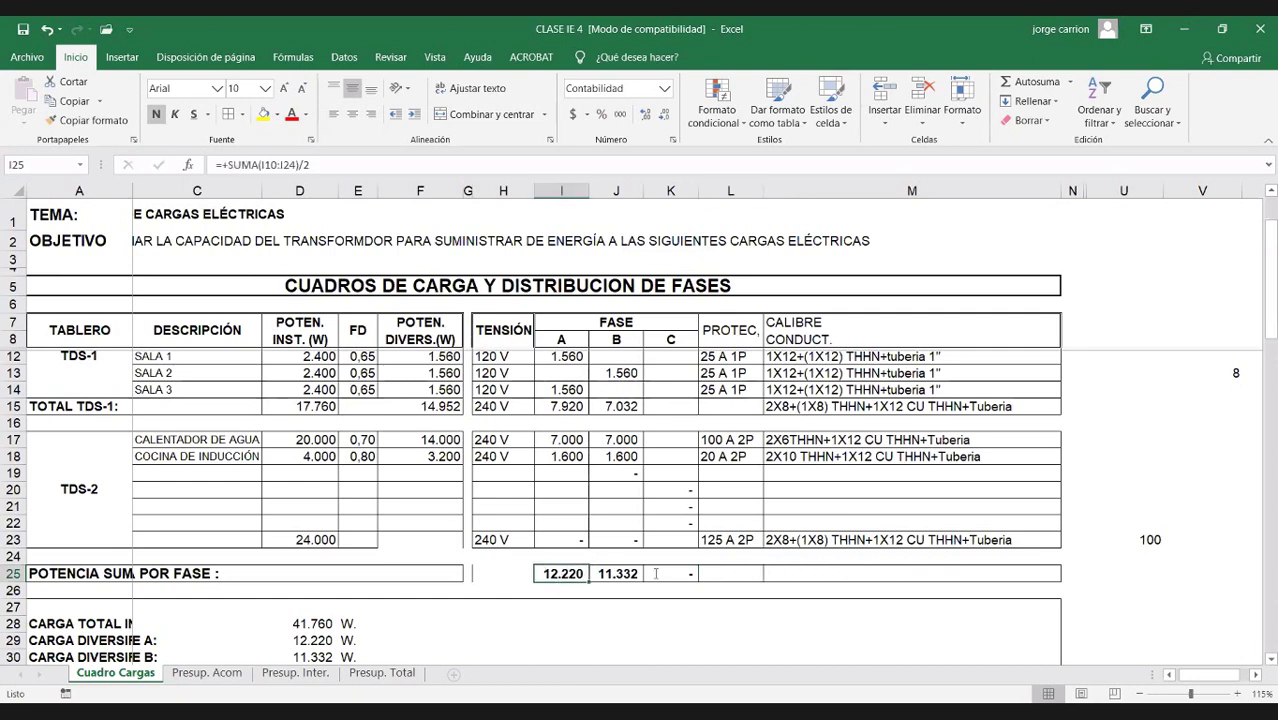
pyautogui.press('F2')
pyautogui.scroll(1, 652, 573)
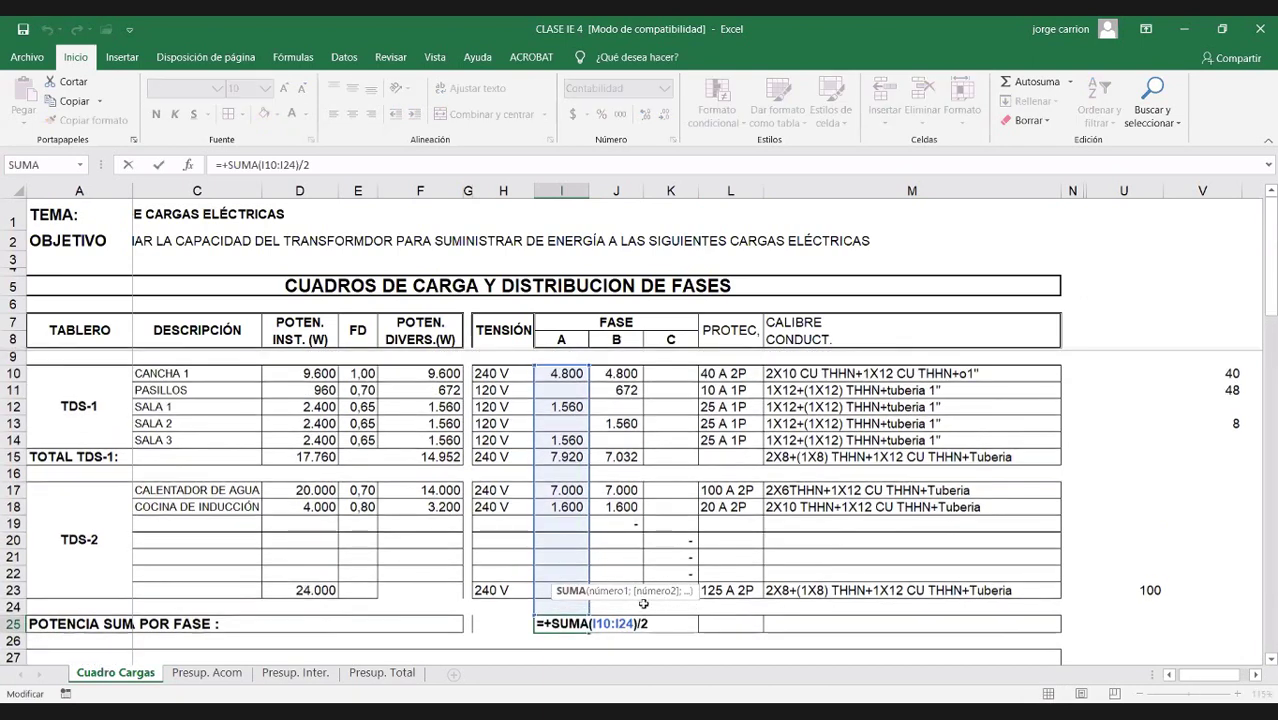
pyautogui.click(307, 588)
pyautogui.scroll(-1, 572, 572)
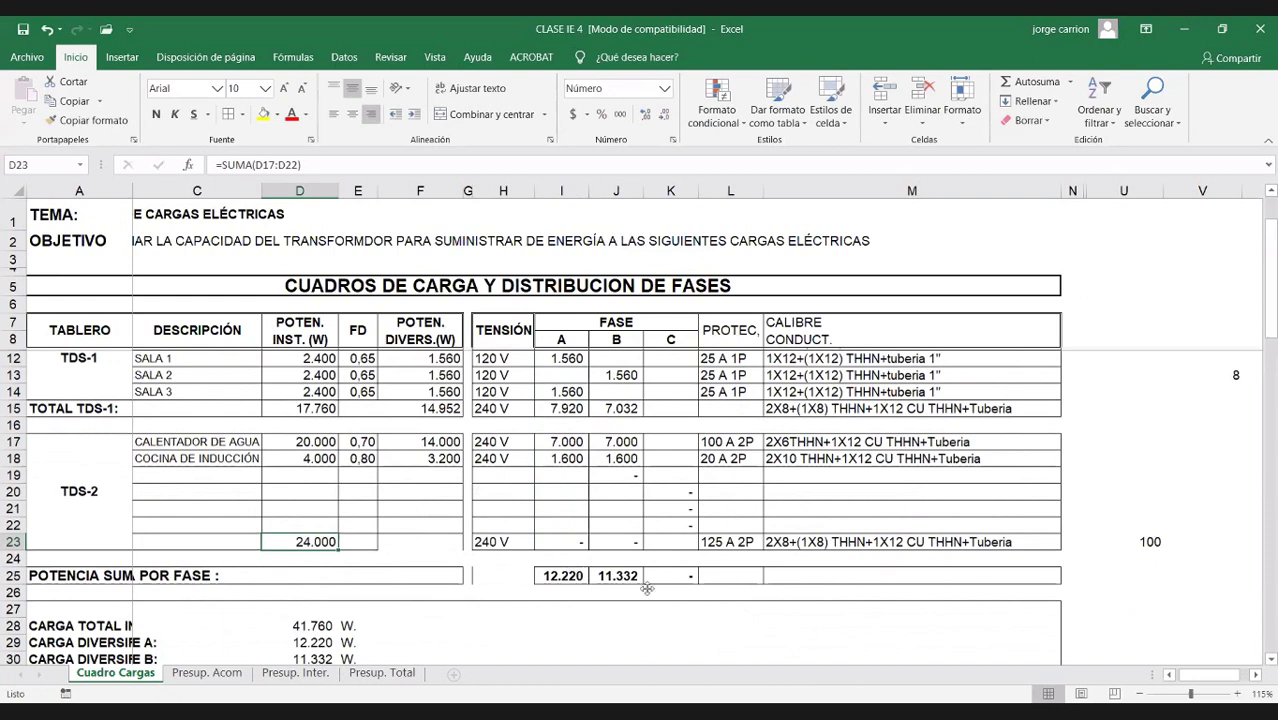
pyautogui.click(586, 573)
pyautogui.press('F2')
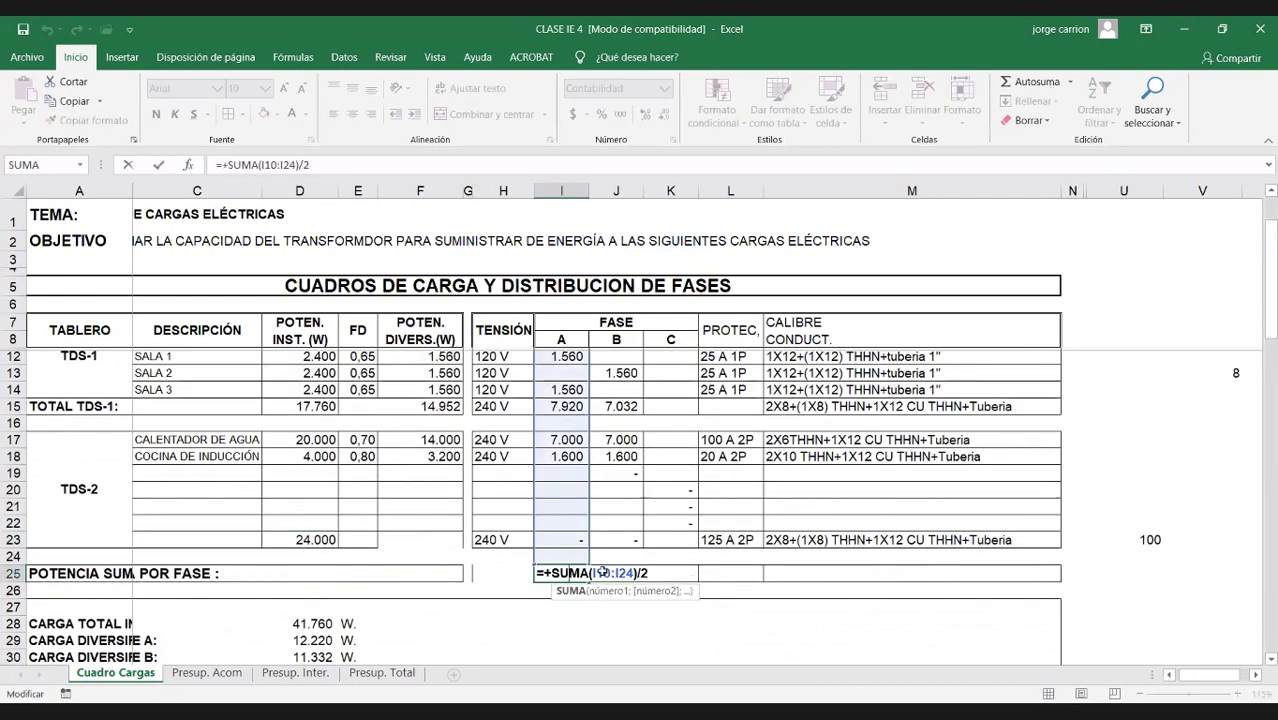
pyautogui.press('Tab')
pyautogui.press('F2')
pyautogui.click(300, 548)
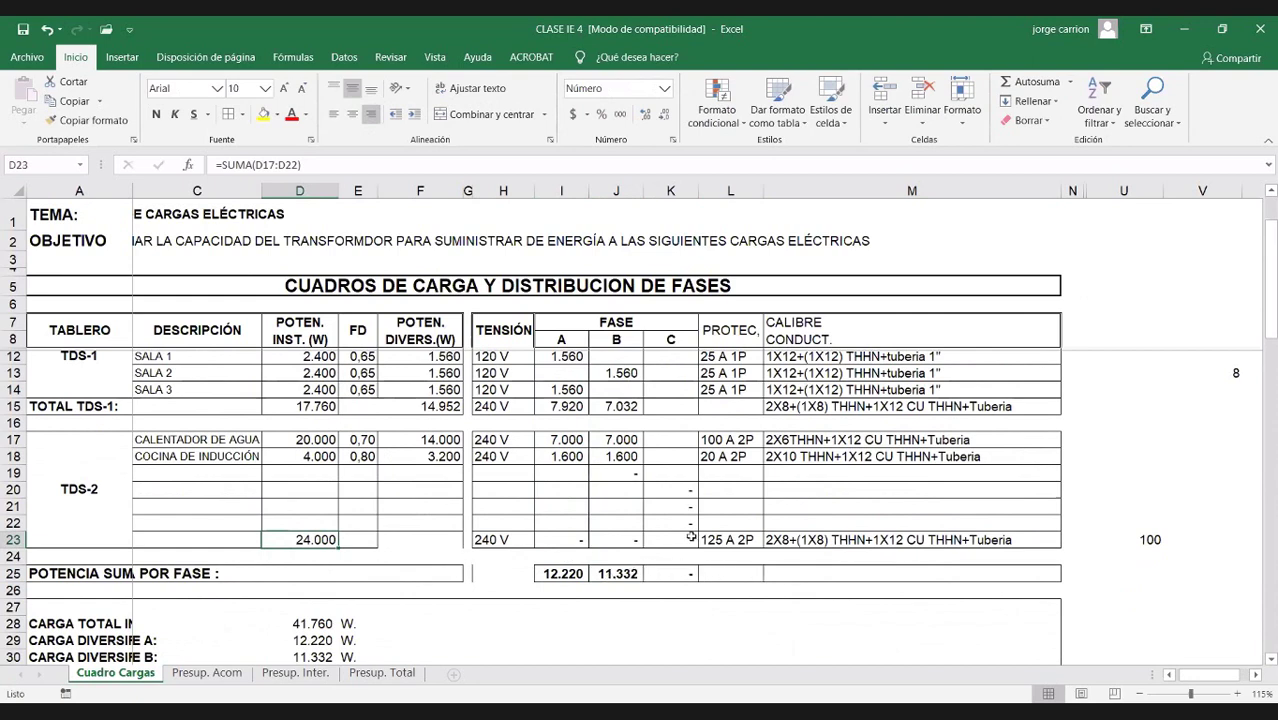
# Step: Open the total installed load formula in D28 and check the installed power cells its range covers
pyautogui.scroll(-1, 691, 538)
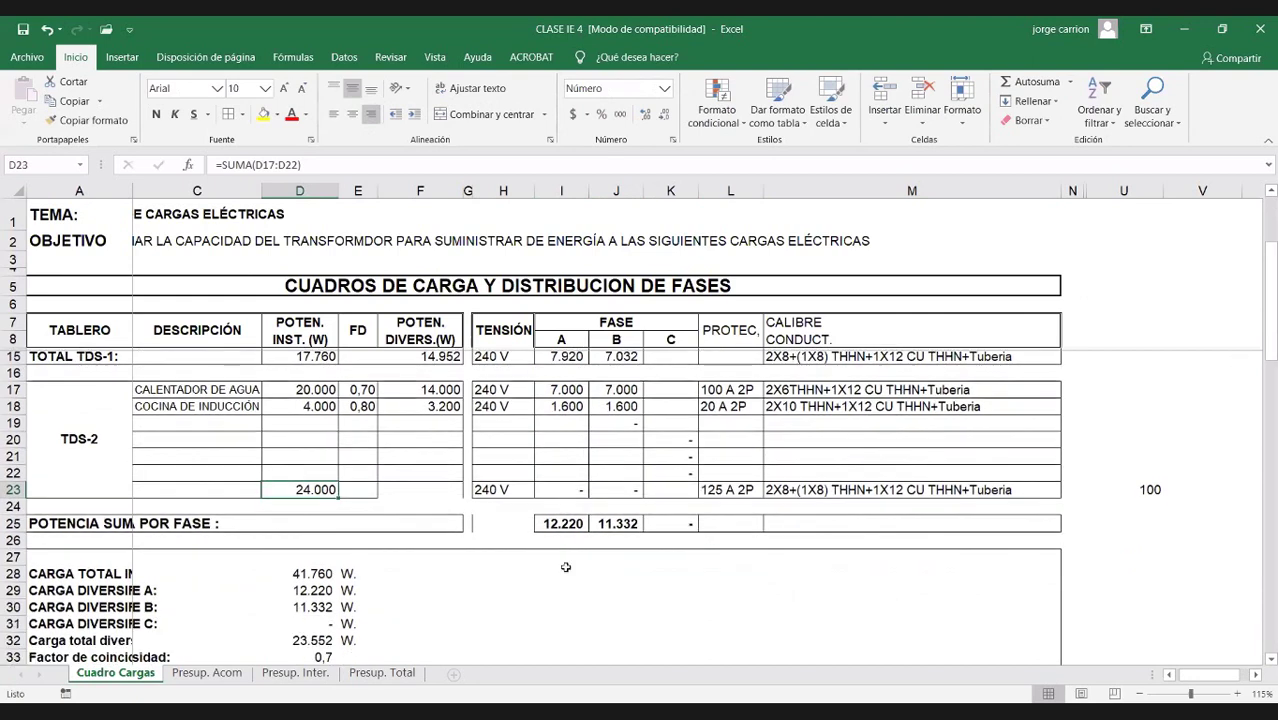
pyautogui.scroll(-1, 410, 547)
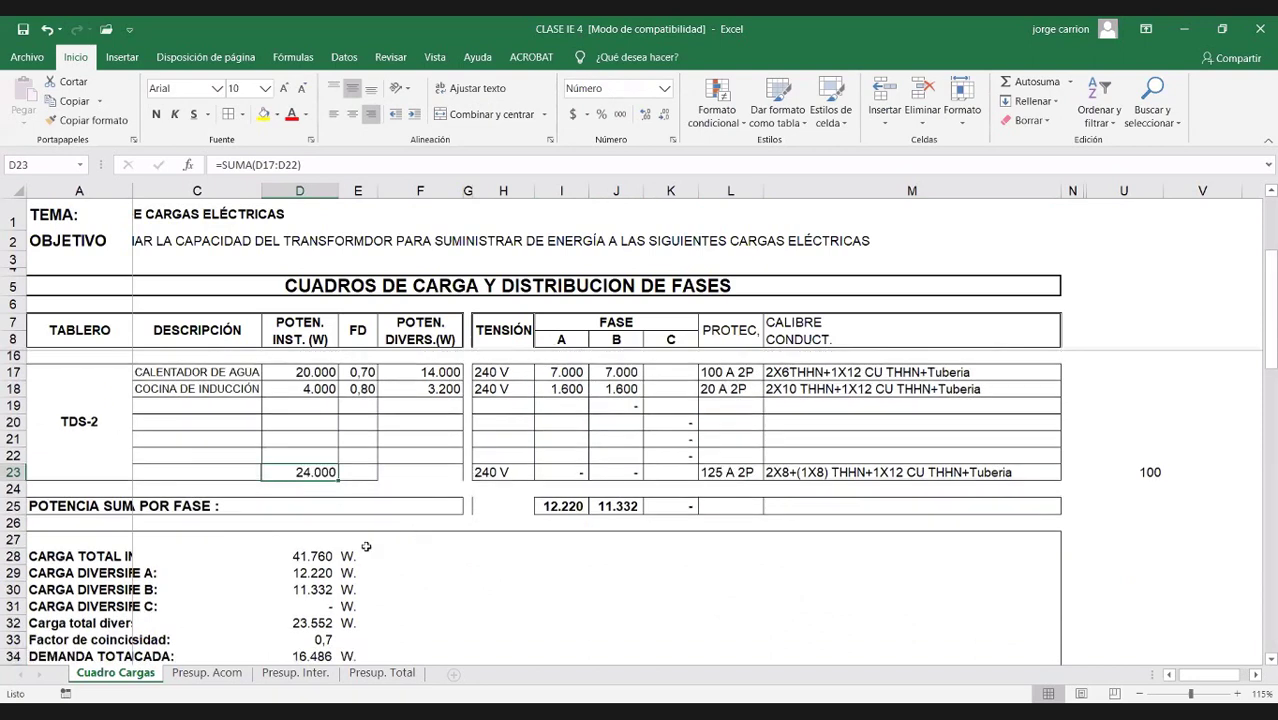
pyautogui.scroll(-2, 176, 302)
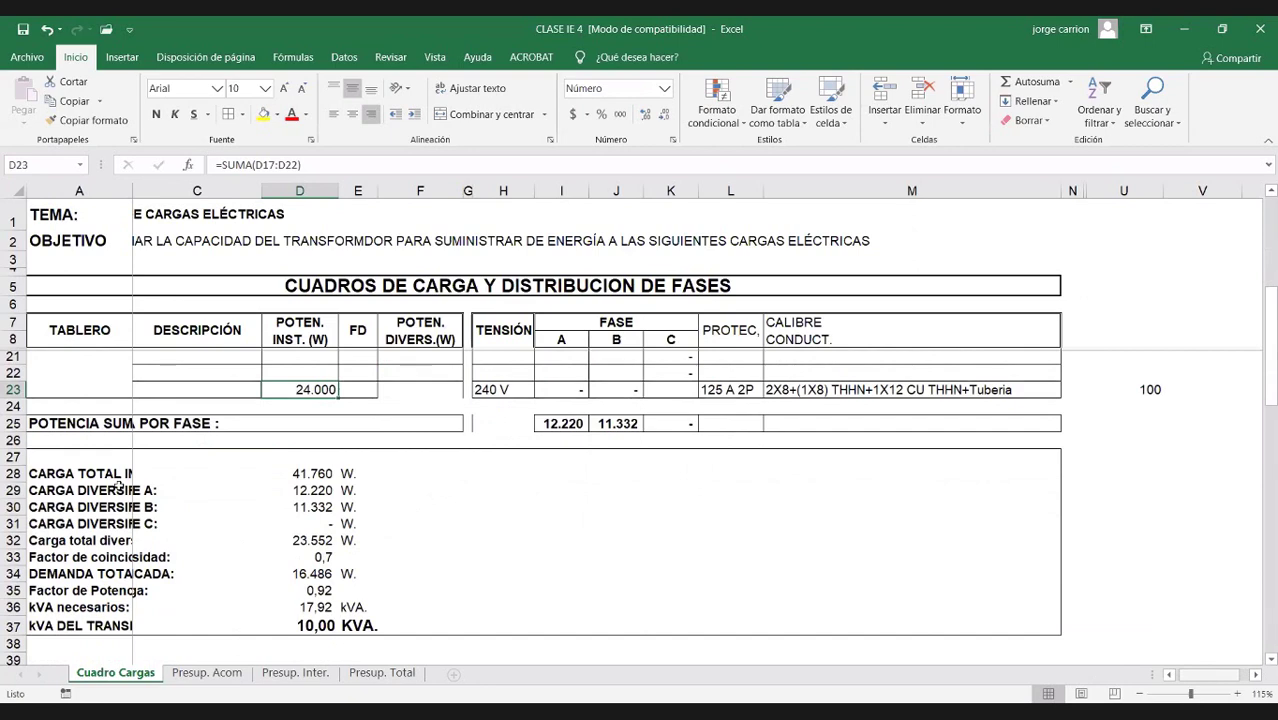
pyautogui.hscroll(-1, 78, 476)
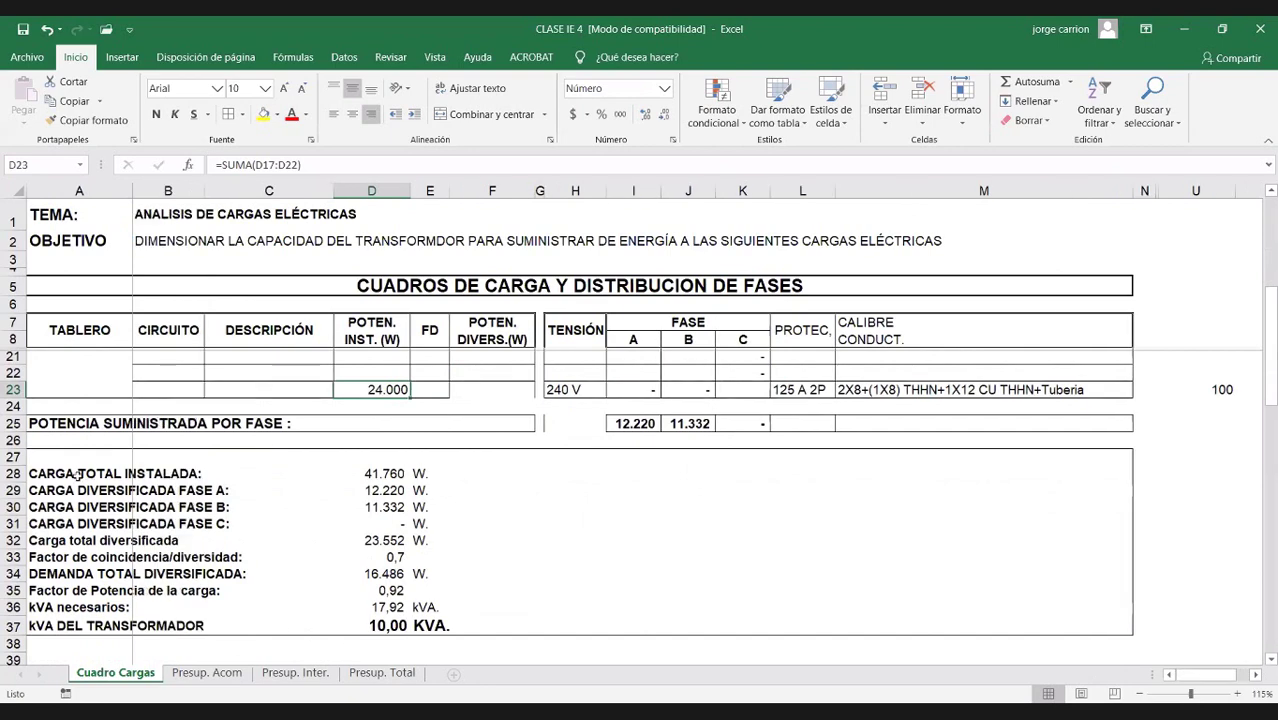
pyautogui.click(385, 473)
pyautogui.doubleClick(398, 473)
pyautogui.scroll(2, 396, 465)
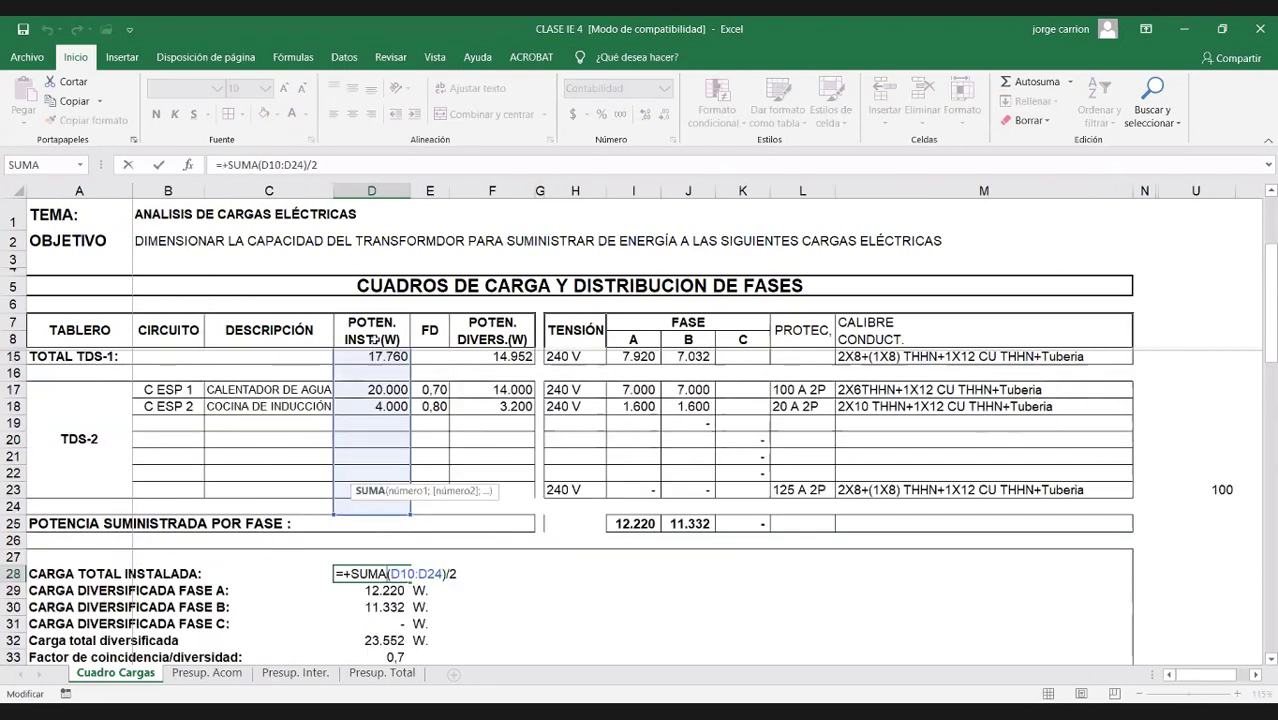
pyautogui.scroll(2, 394, 565)
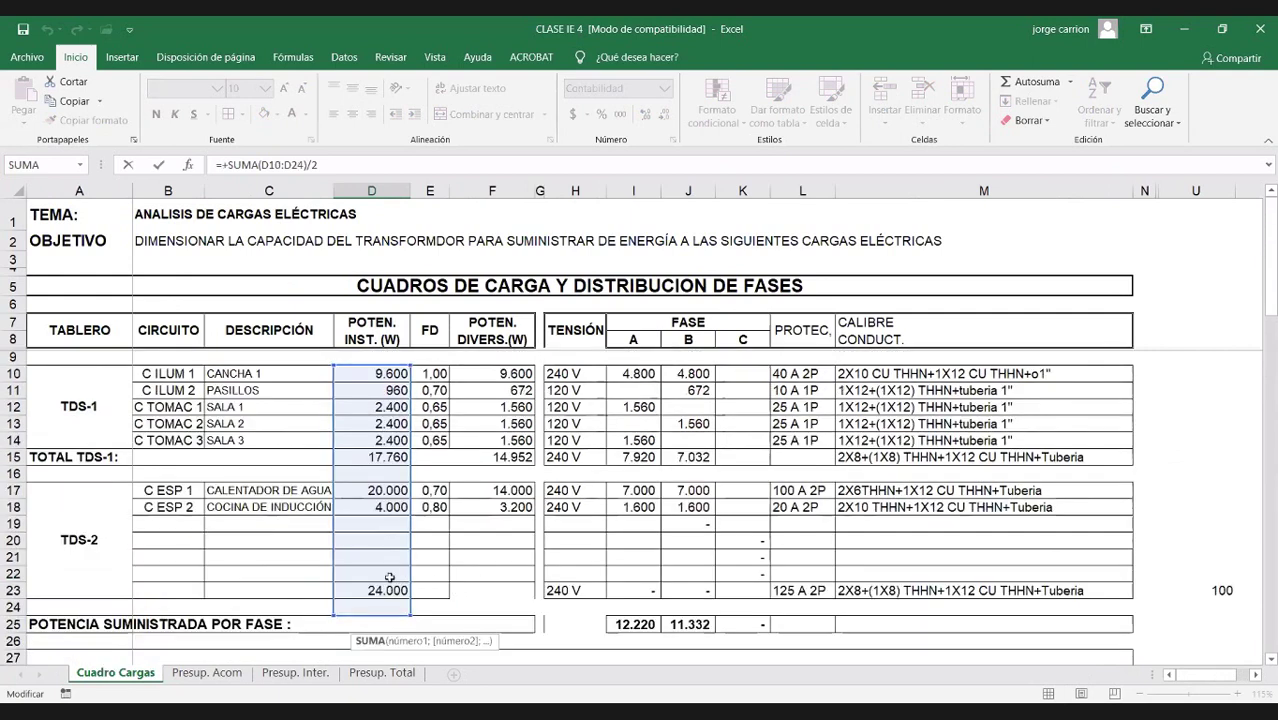
pyautogui.scroll(-2, 389, 578)
pyautogui.scroll(2, 389, 578)
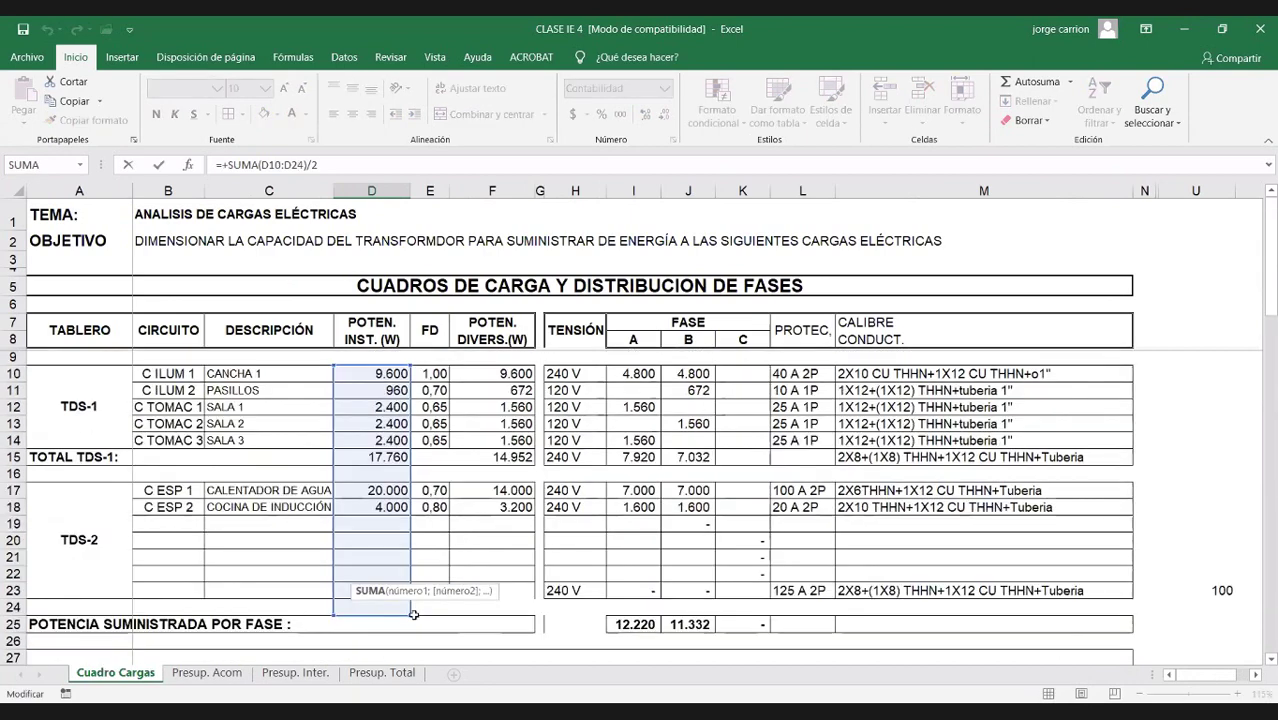
# Step: Examine the CARGA TOTAL INSTALADA formula in D28 against the installed power values in column D, including the formula in D10
pyautogui.hotkey('ctrl', 'Return')
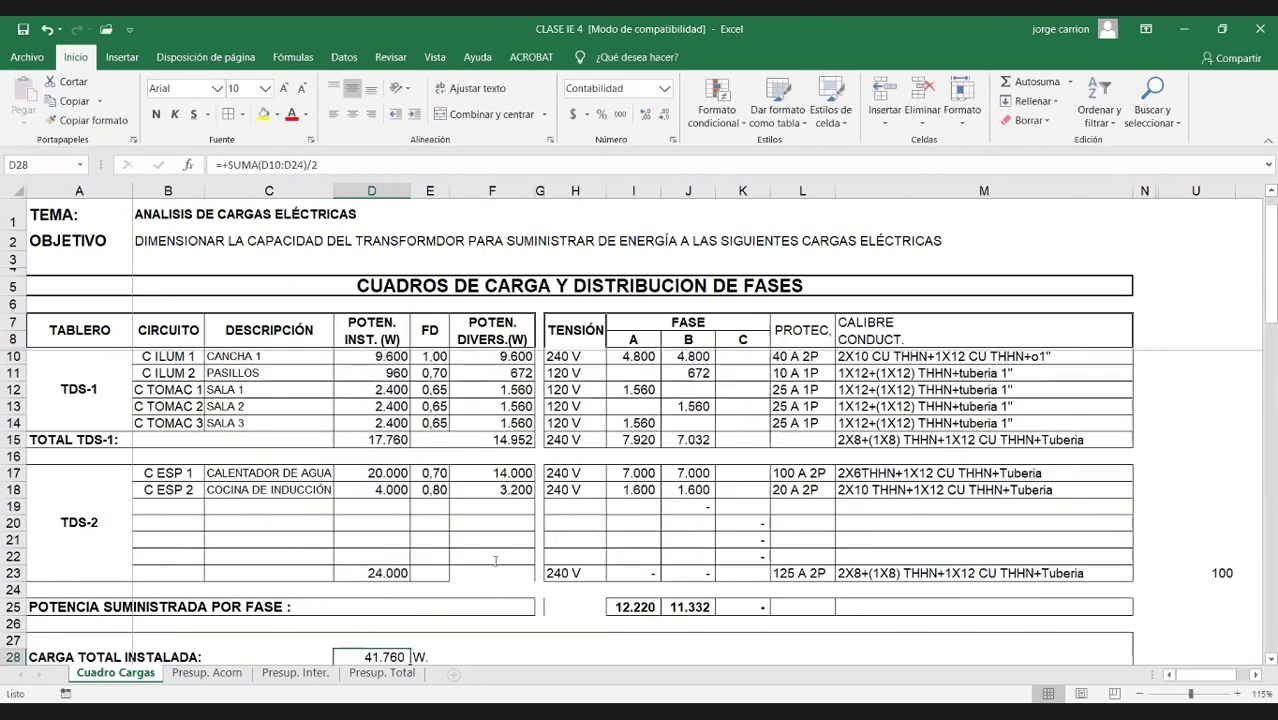
pyautogui.scroll(-2, 495, 561)
pyautogui.doubleClick(380, 557)
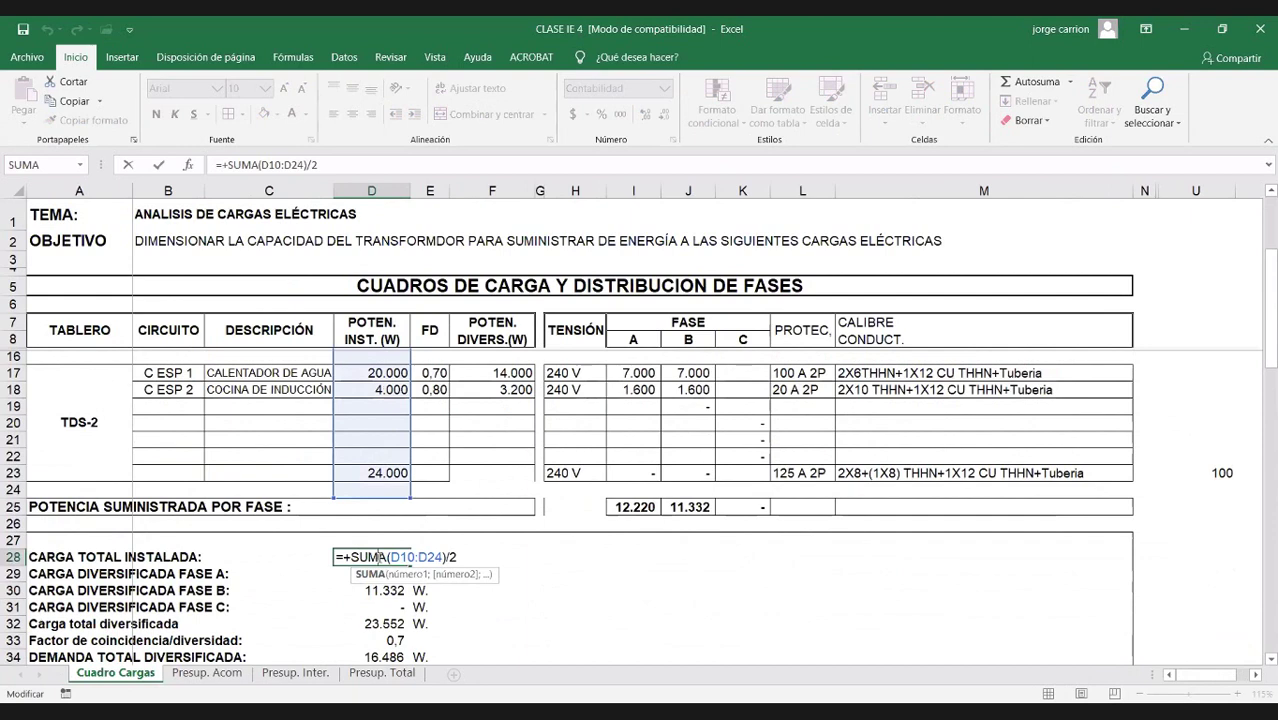
pyautogui.press('Escape')
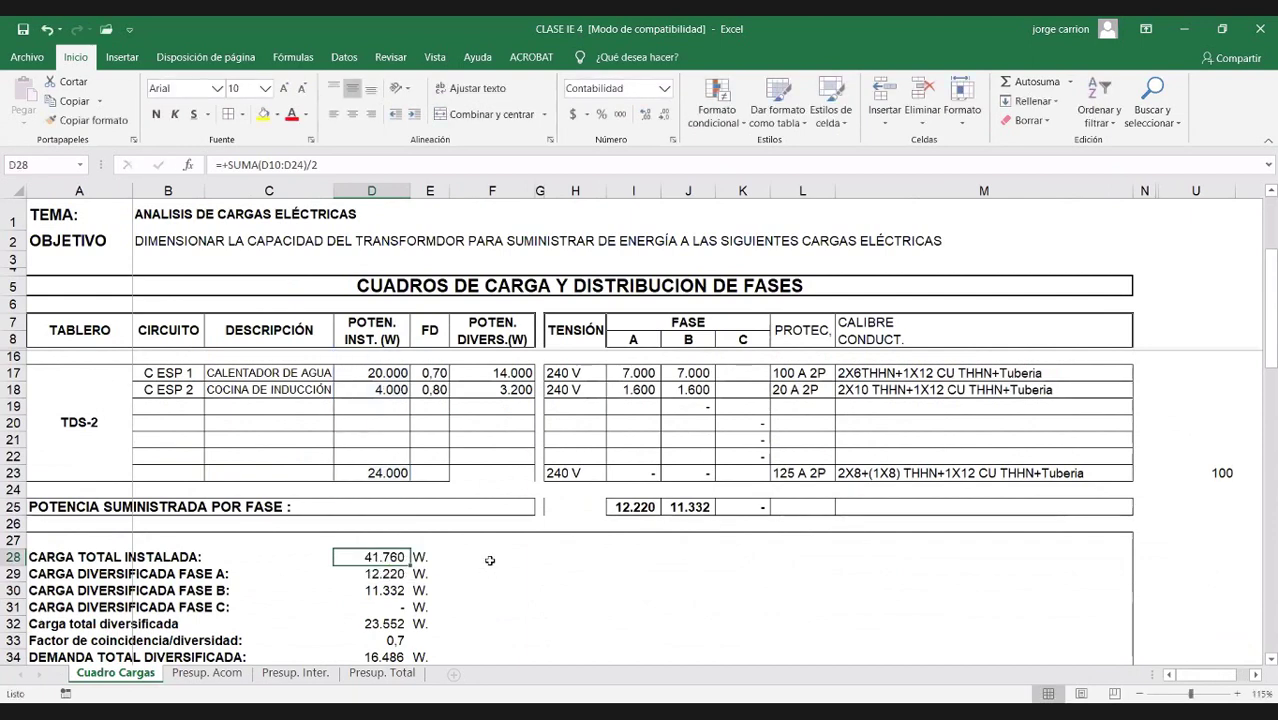
pyautogui.scroll(2, 386, 336)
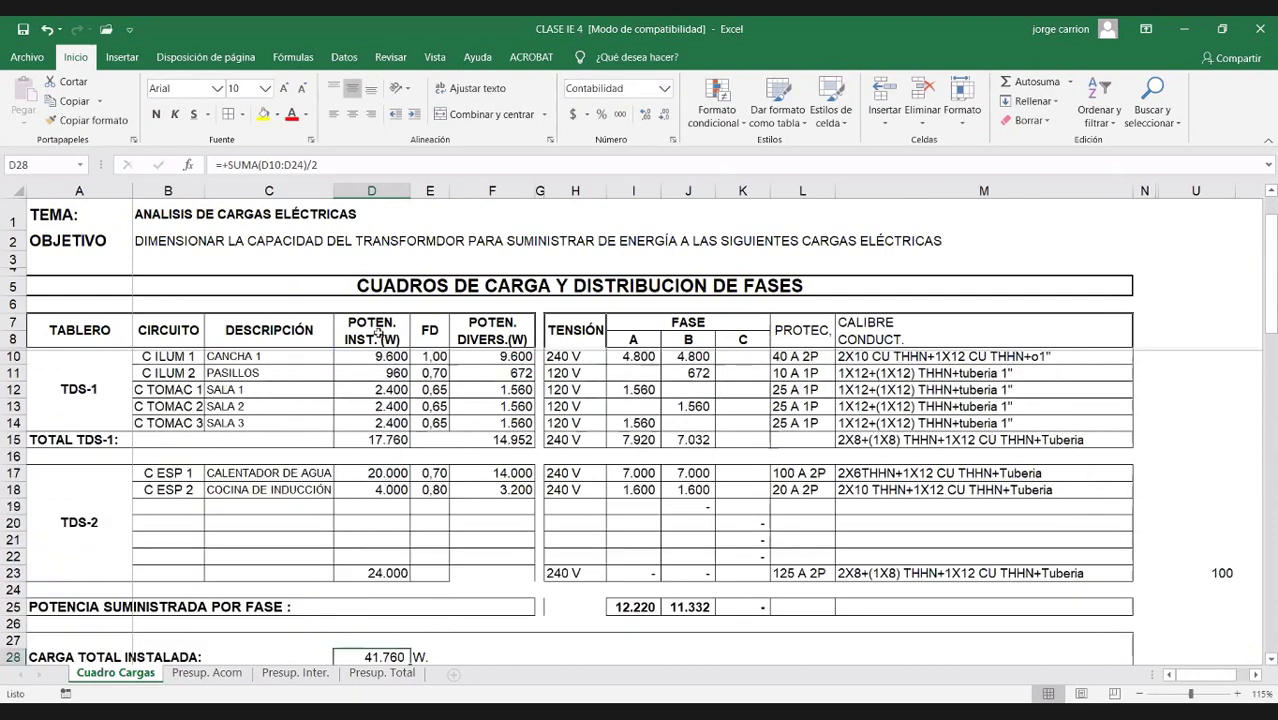
pyautogui.scroll(1, 392, 572)
pyautogui.scroll(-1, 392, 575)
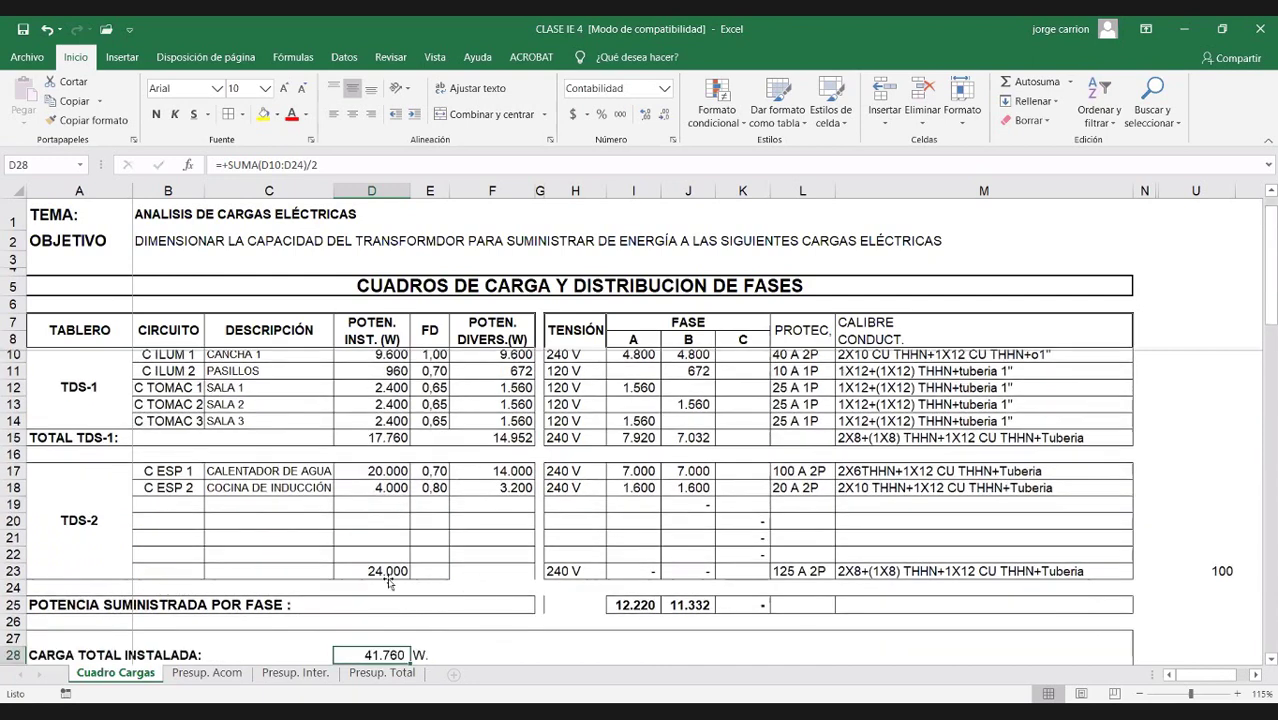
pyautogui.scroll(1, 387, 578)
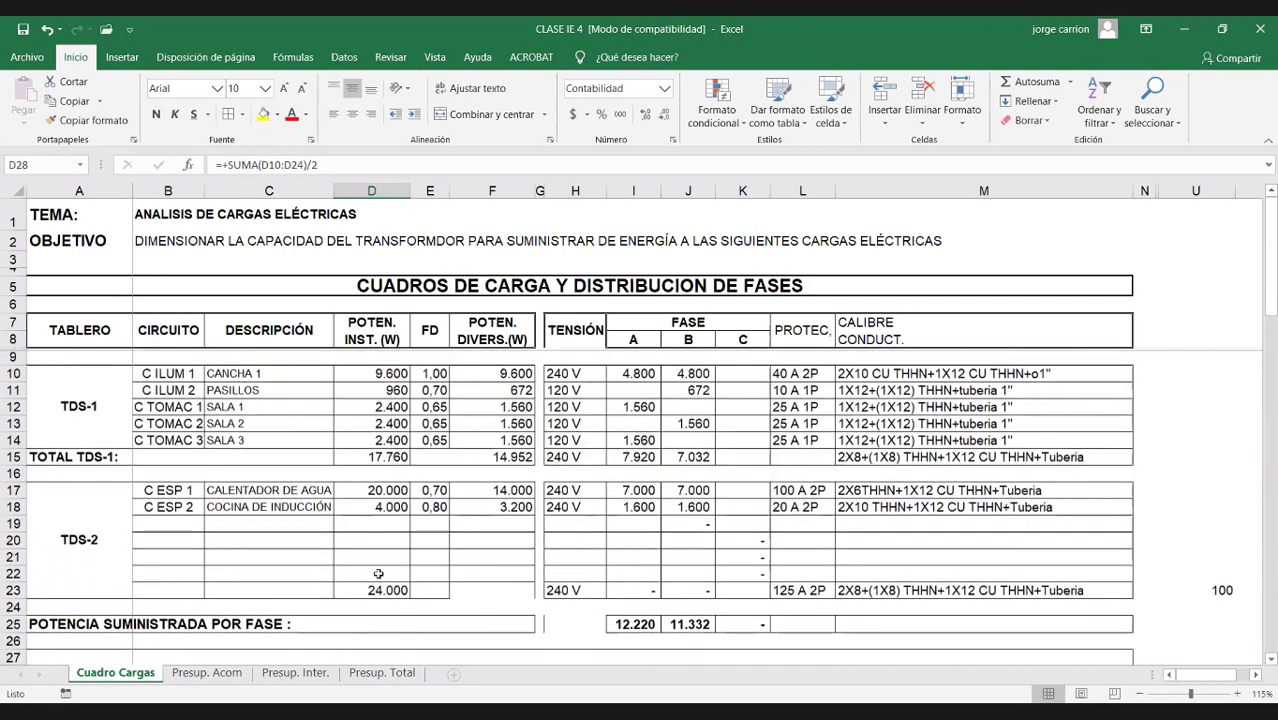
pyautogui.write('+')
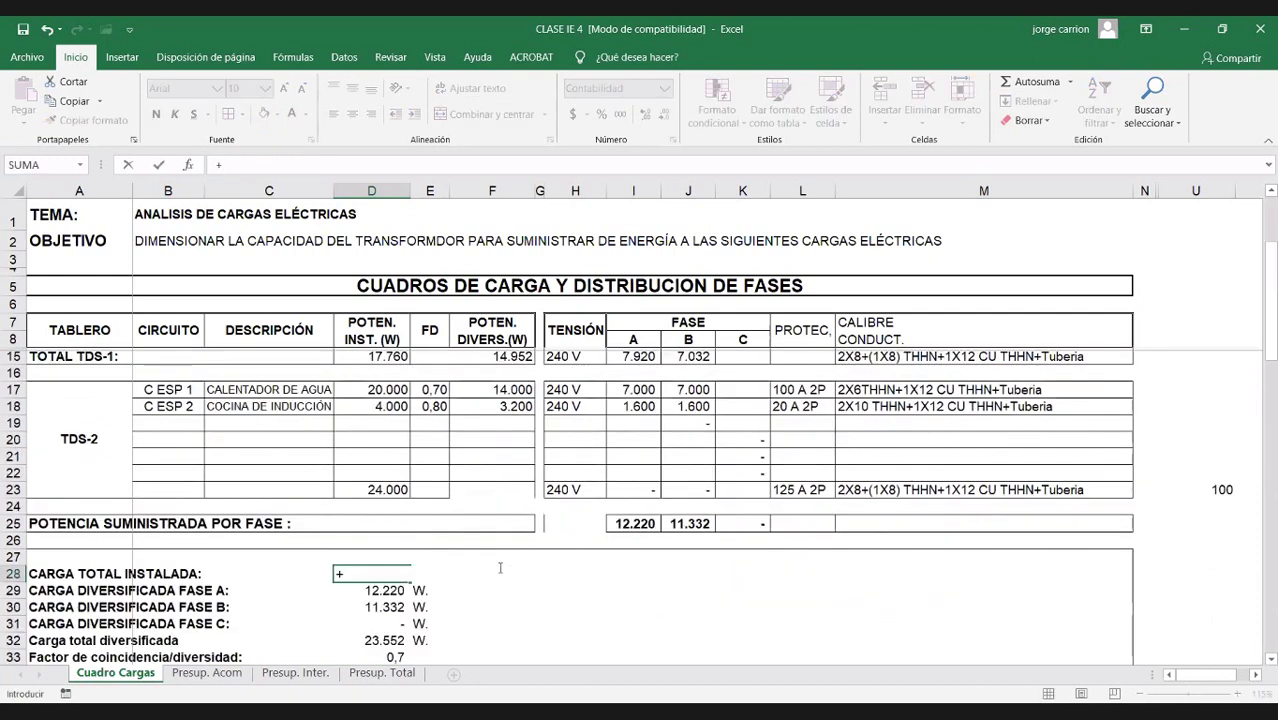
pyautogui.press('Escape')
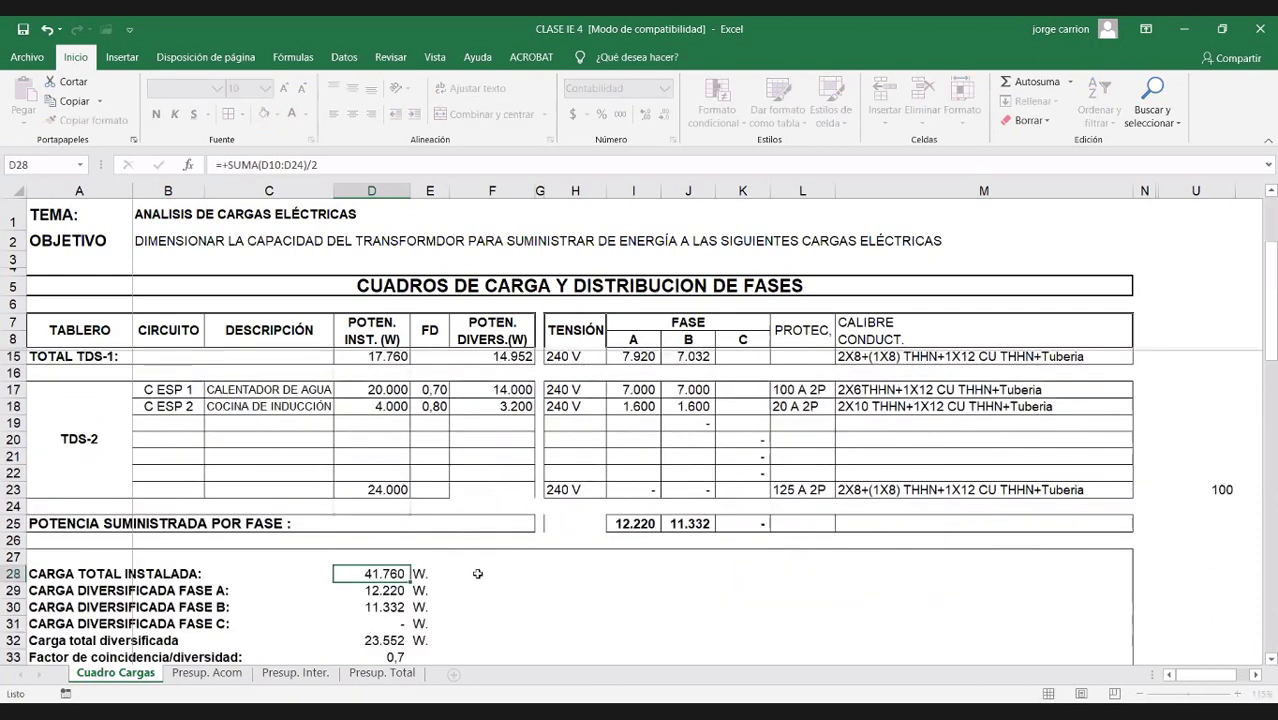
pyautogui.scroll(1, 390, 370)
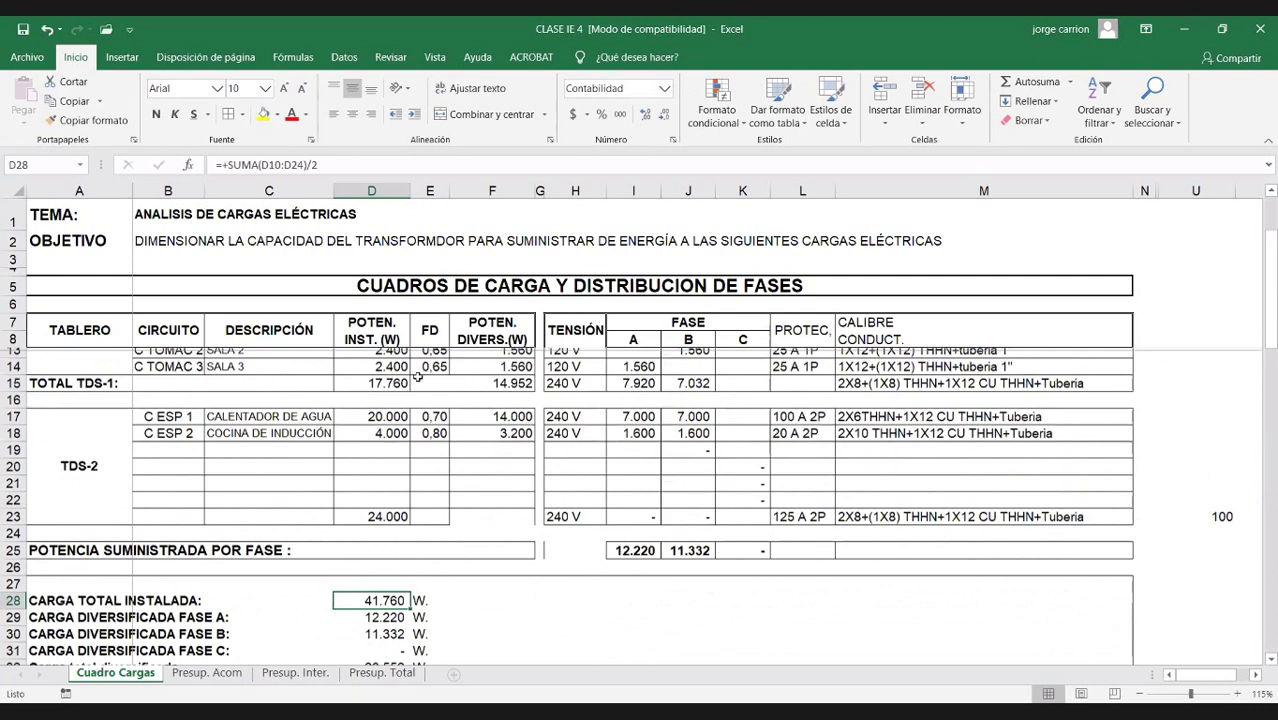
pyautogui.scroll(1, 380, 368)
pyautogui.click(382, 373)
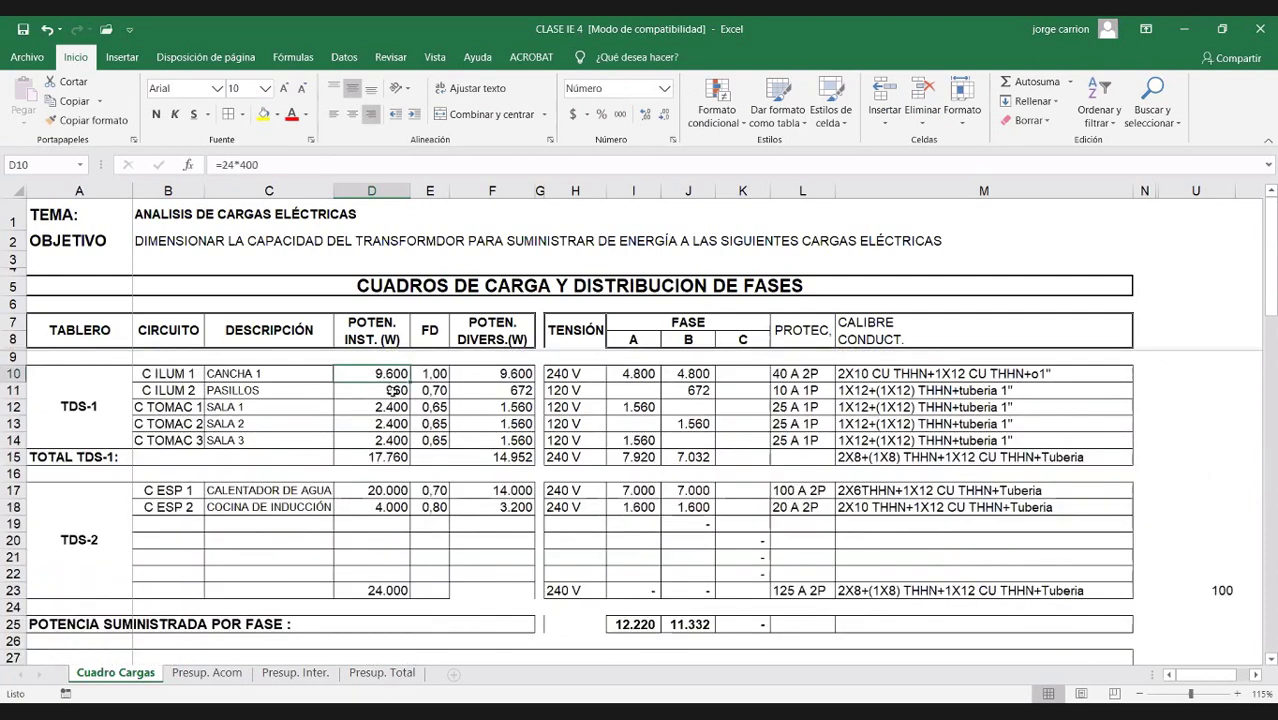
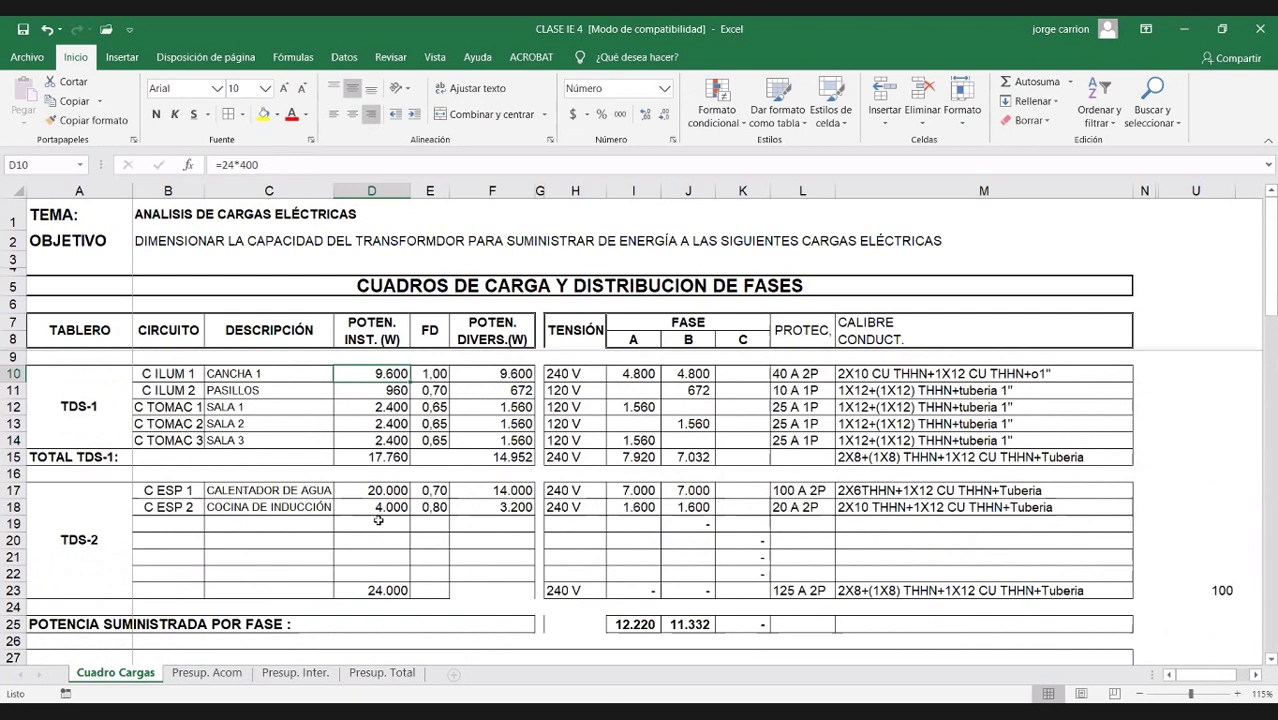
# Step: Change the CARGA TOTAL INSTALADA formula in D28 to =+SUMA(D10:D18)/2
pyautogui.scroll(-1, 378, 520)
pyautogui.scroll(-2, 382, 521)
pyautogui.click(382, 521)
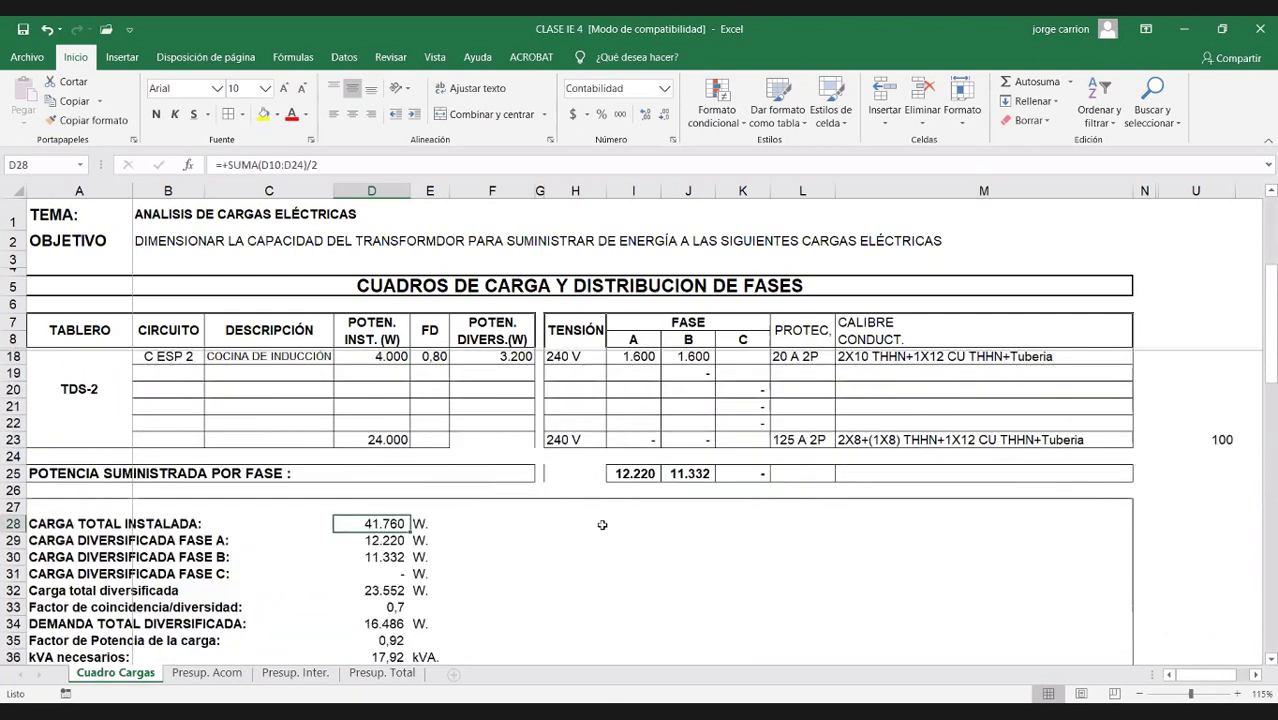
pyautogui.press('F2')
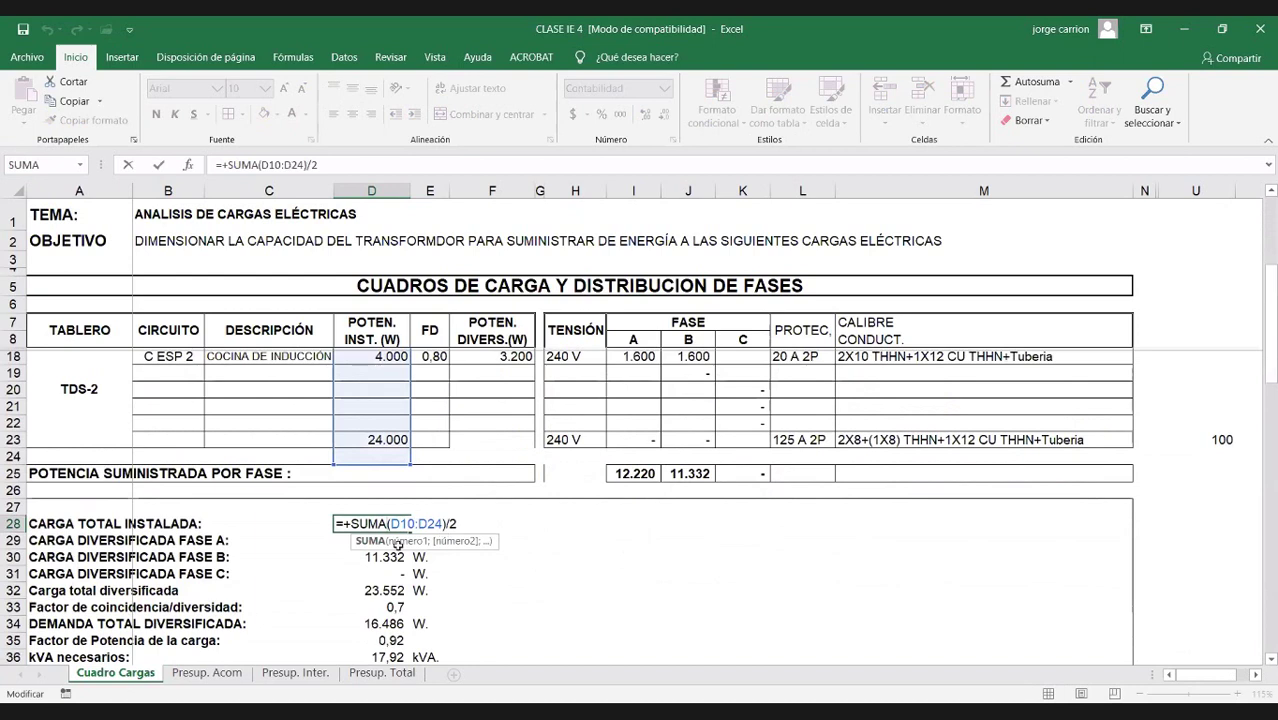
pyautogui.scroll(2, 380, 620)
pyautogui.press('Escape')
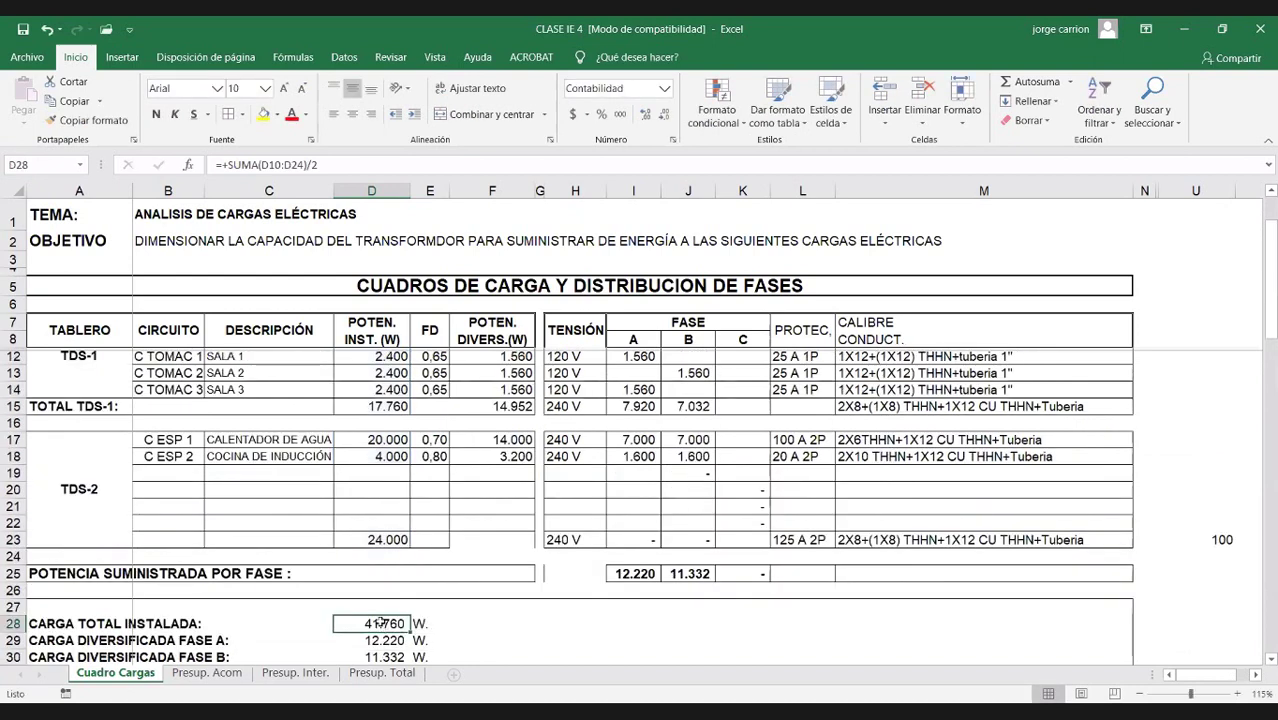
pyautogui.press('F2')
pyautogui.moveTo(410, 566); pyautogui.dragTo(406, 463)
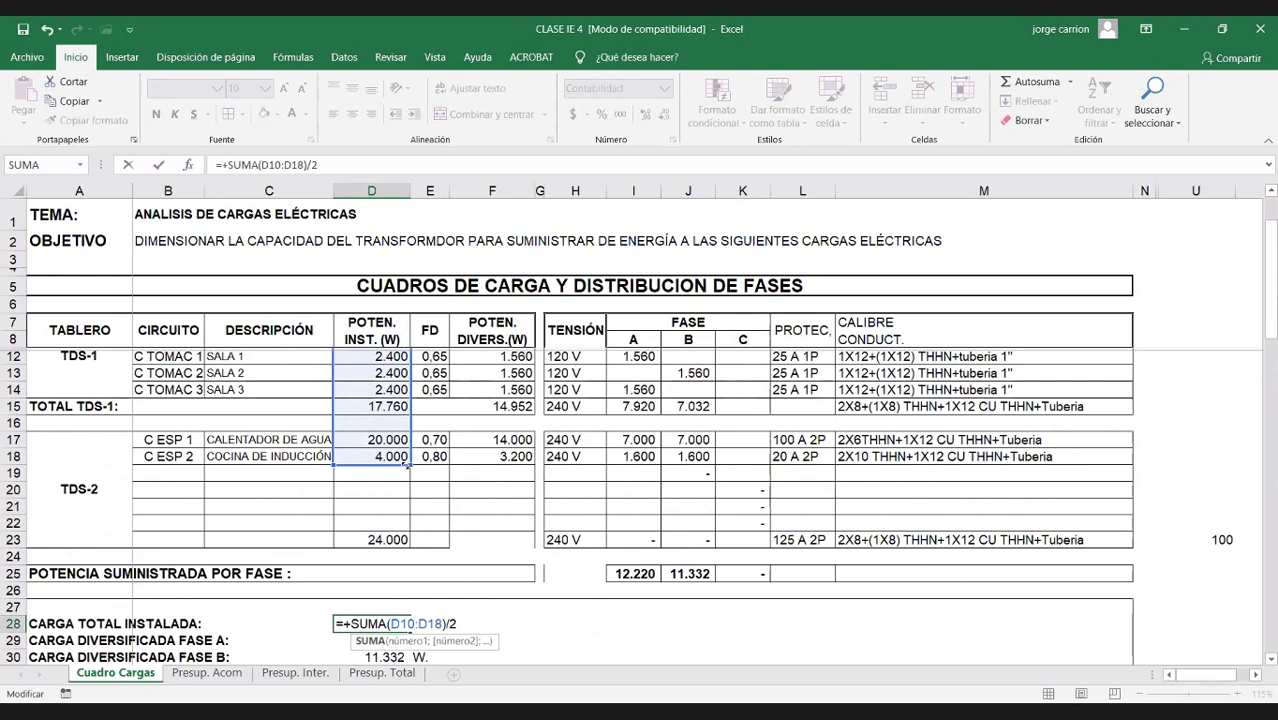
pyautogui.press('Return')
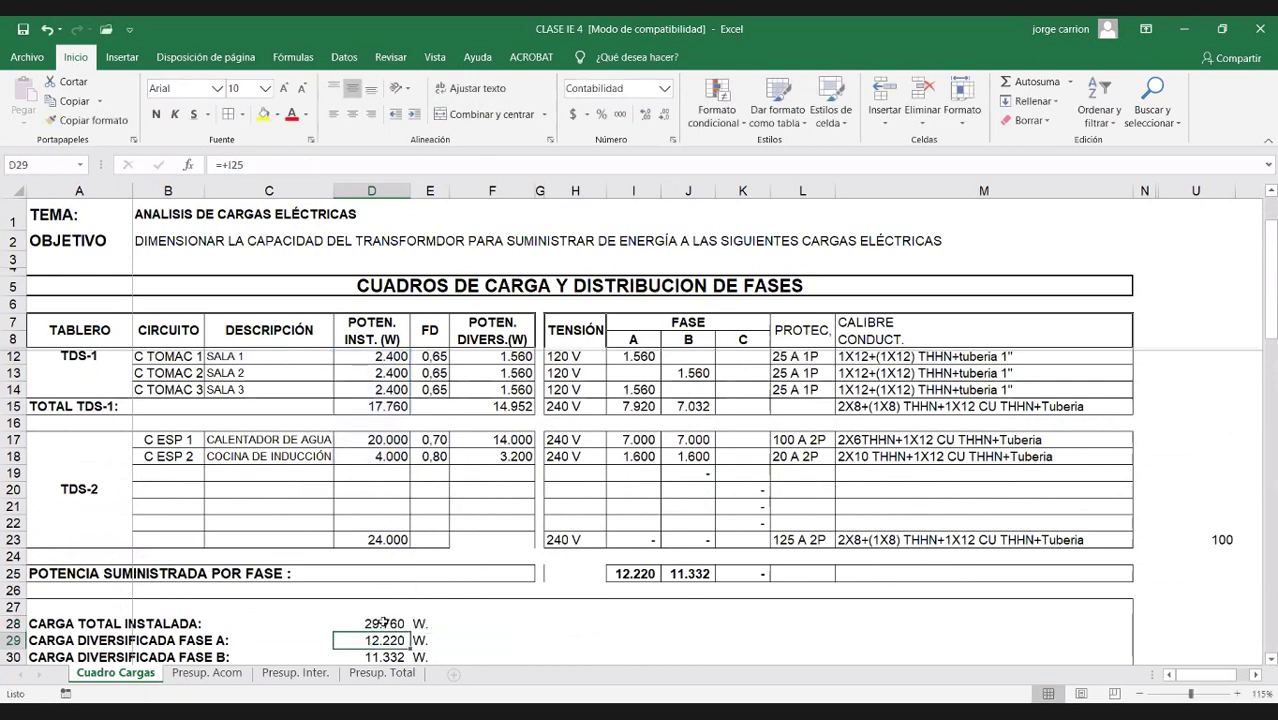
pyautogui.click(383, 623)
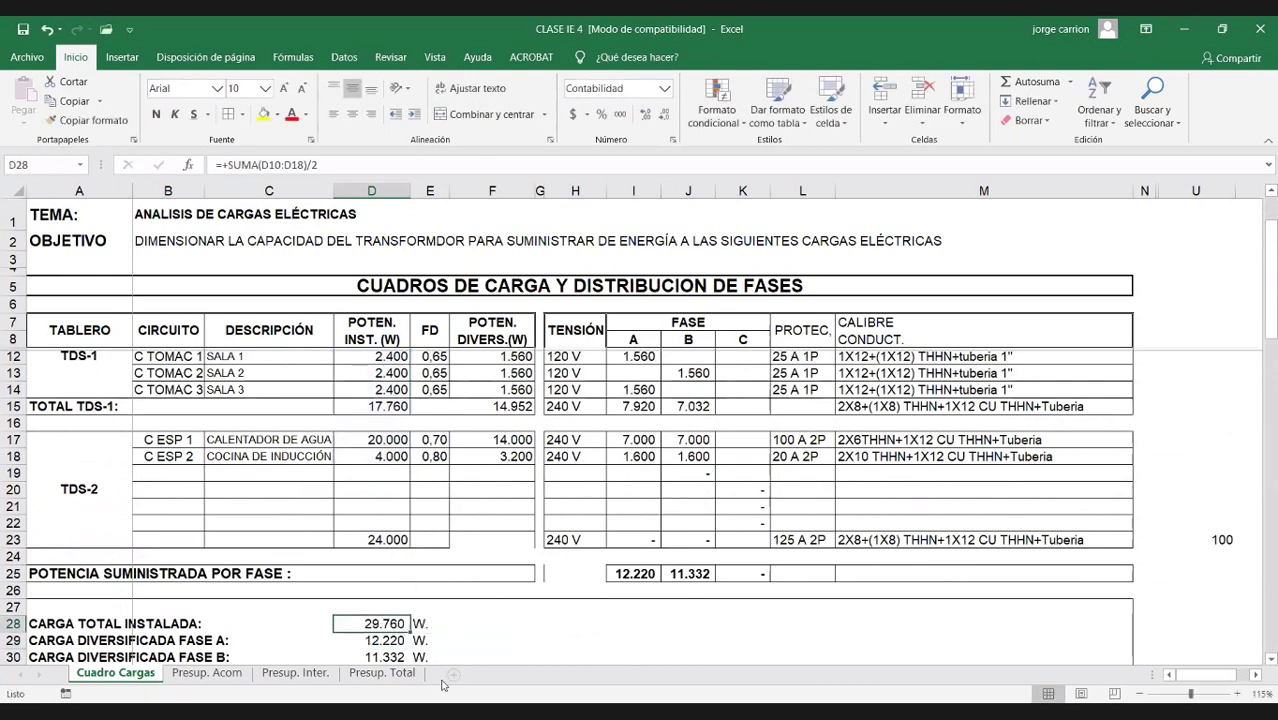
# Step: Review the range summed by the D28 formula against the installed loads of TDS-1 and TDS-2
pyautogui.scroll(1, 385, 572)
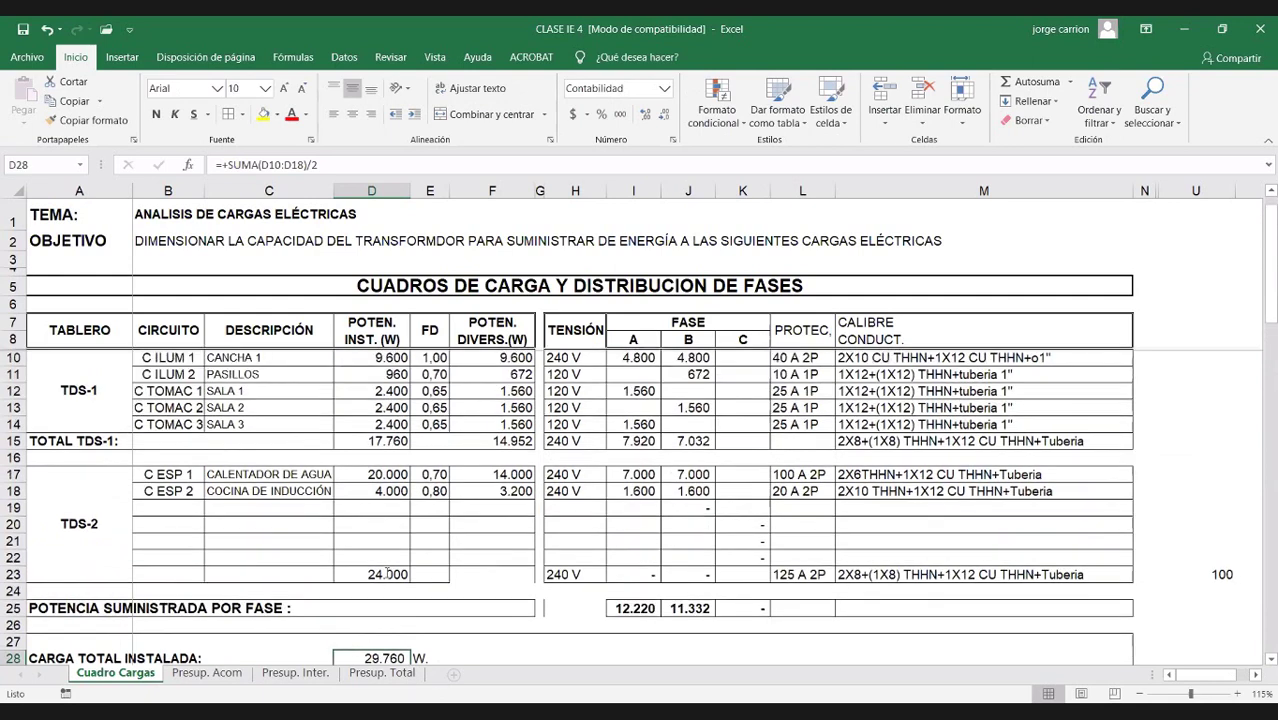
pyautogui.scroll(-2, 385, 572)
pyautogui.doubleClick(385, 572)
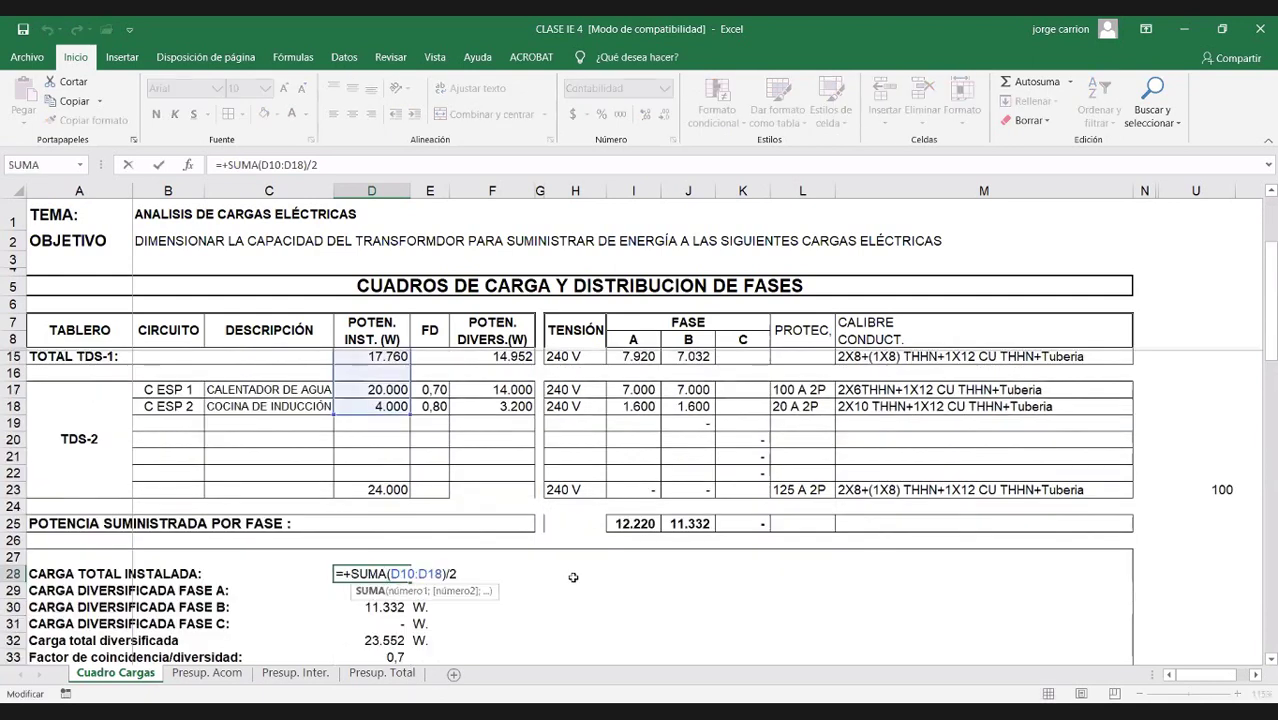
pyautogui.press('Escape')
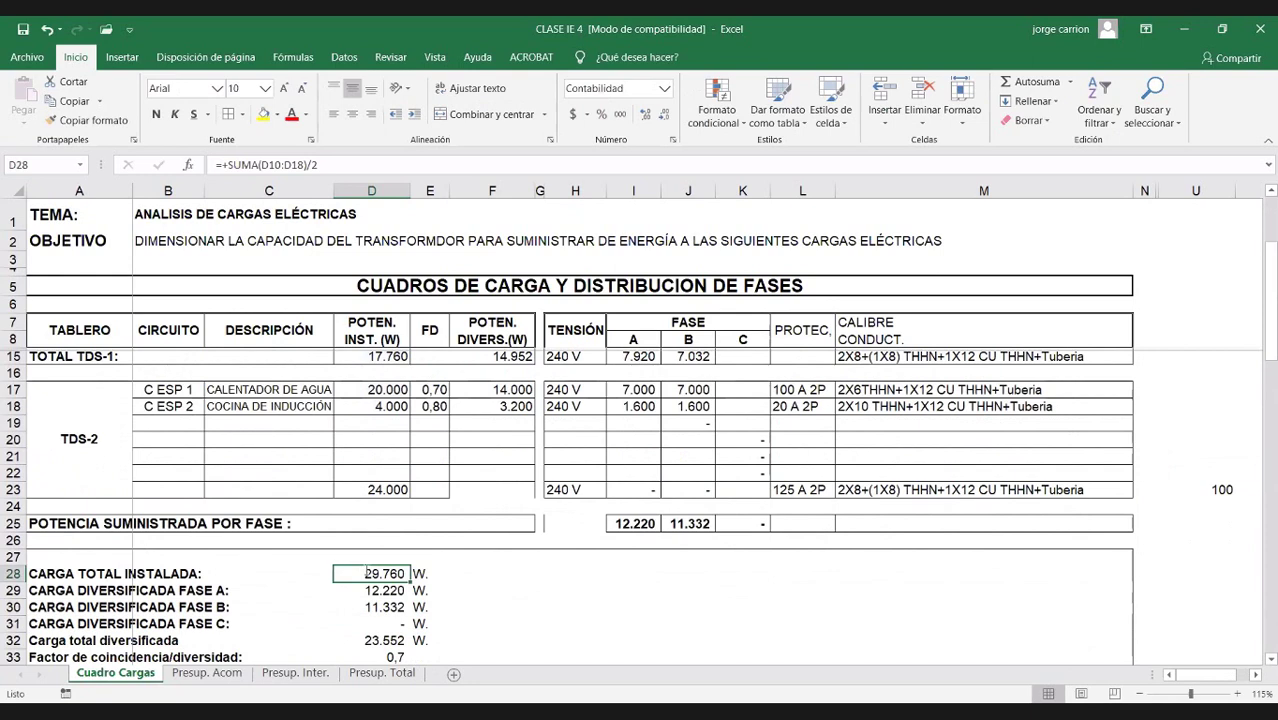
pyautogui.doubleClick(366, 573)
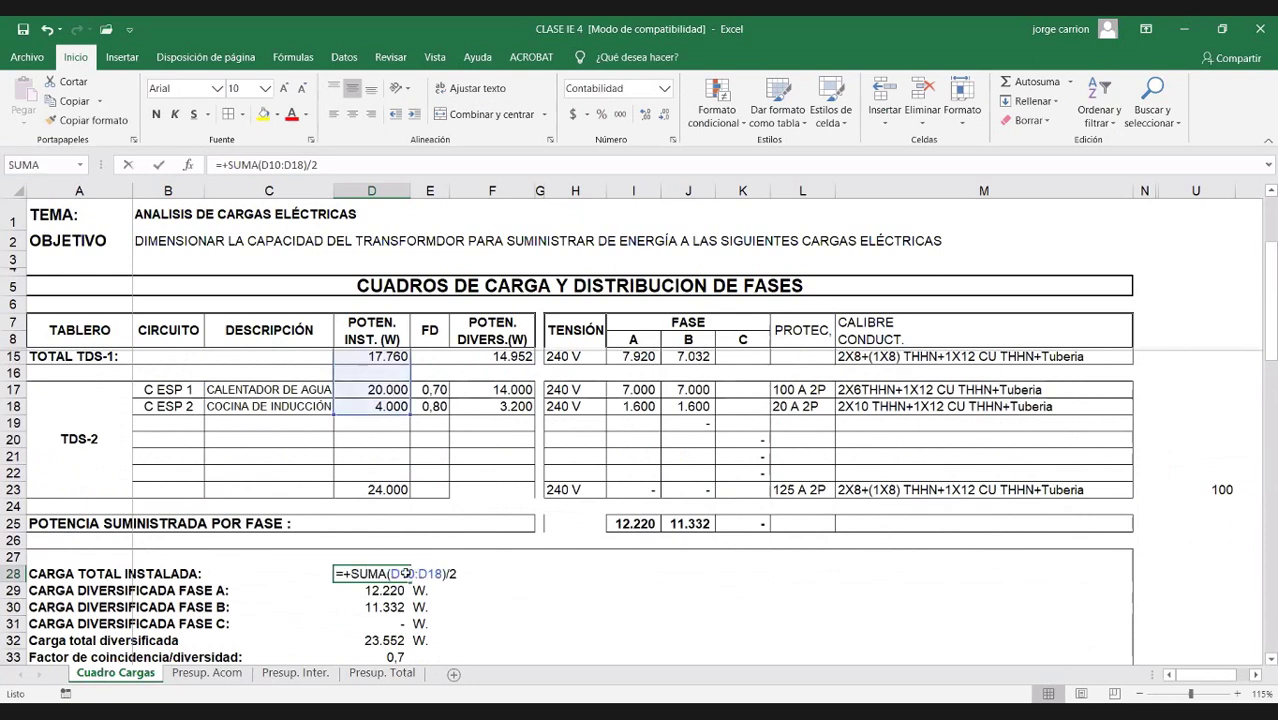
pyautogui.press('Escape')
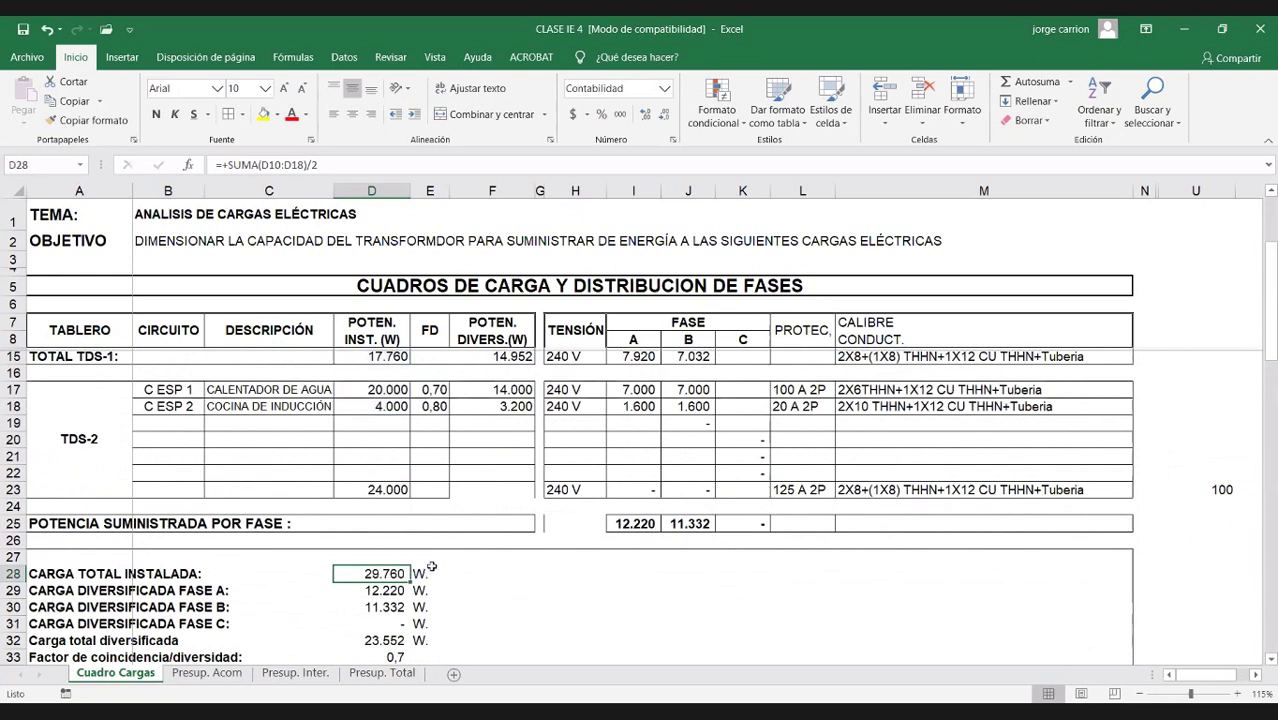
pyautogui.doubleClick(426, 572)
pyautogui.scroll(2, 428, 575)
pyautogui.scroll(-1, 410, 620)
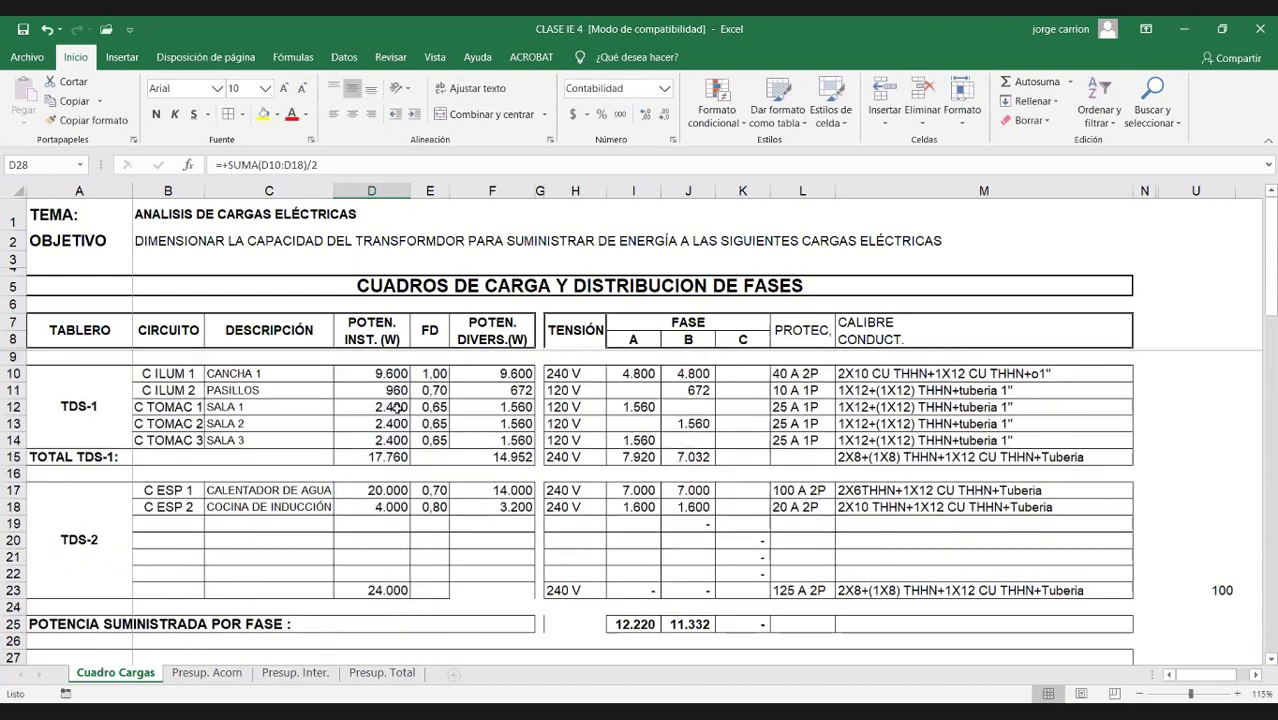
pyautogui.scroll(-2, 397, 408)
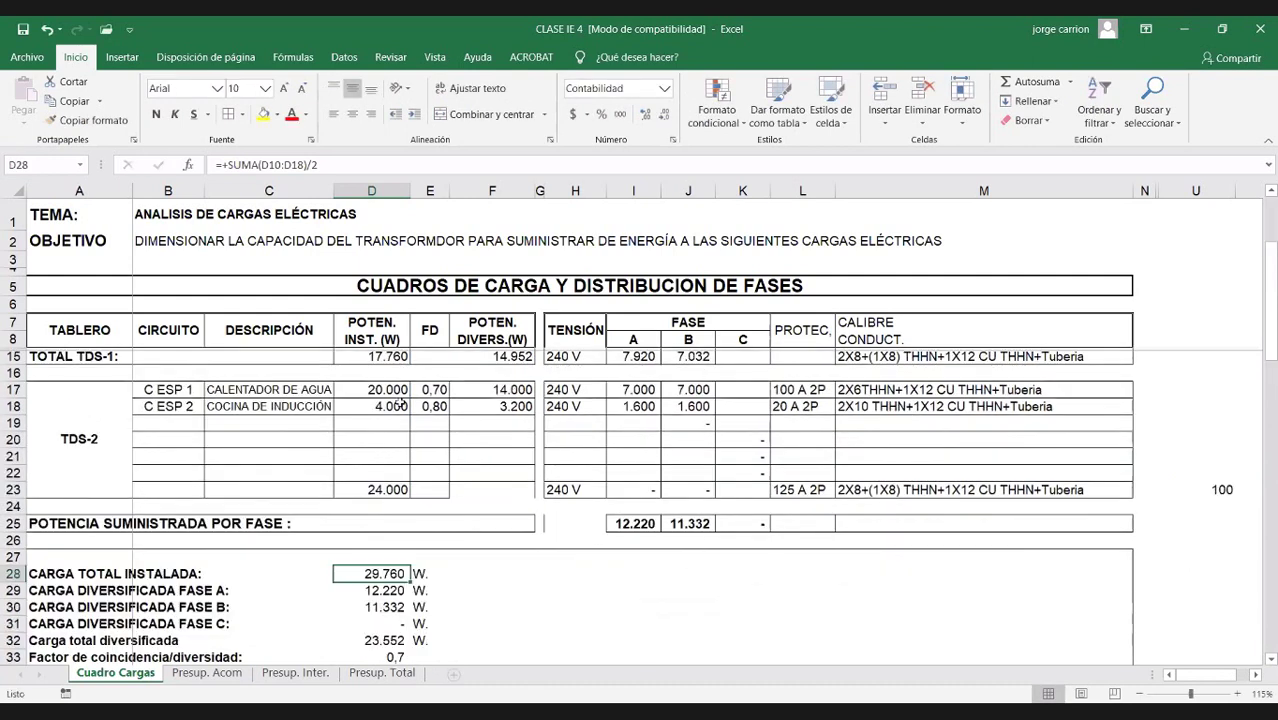
pyautogui.scroll(2, 380, 576)
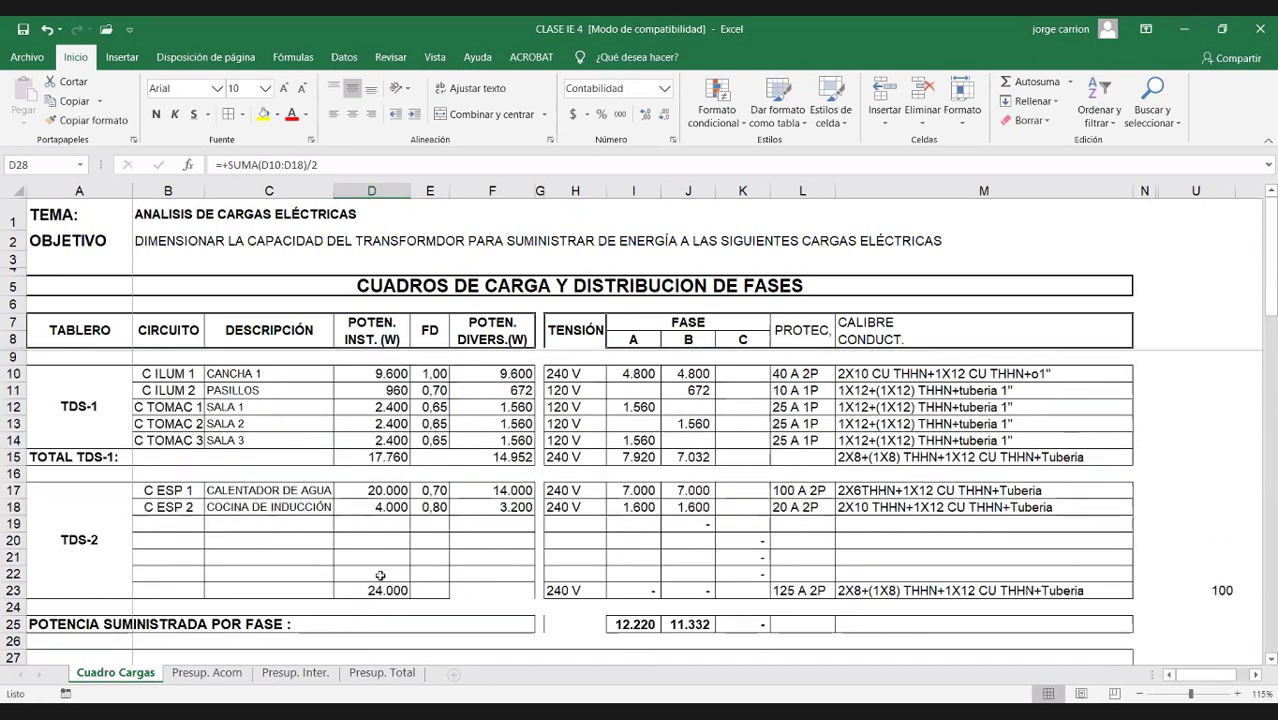
pyautogui.scroll(-2, 381, 575)
pyautogui.press('F2')
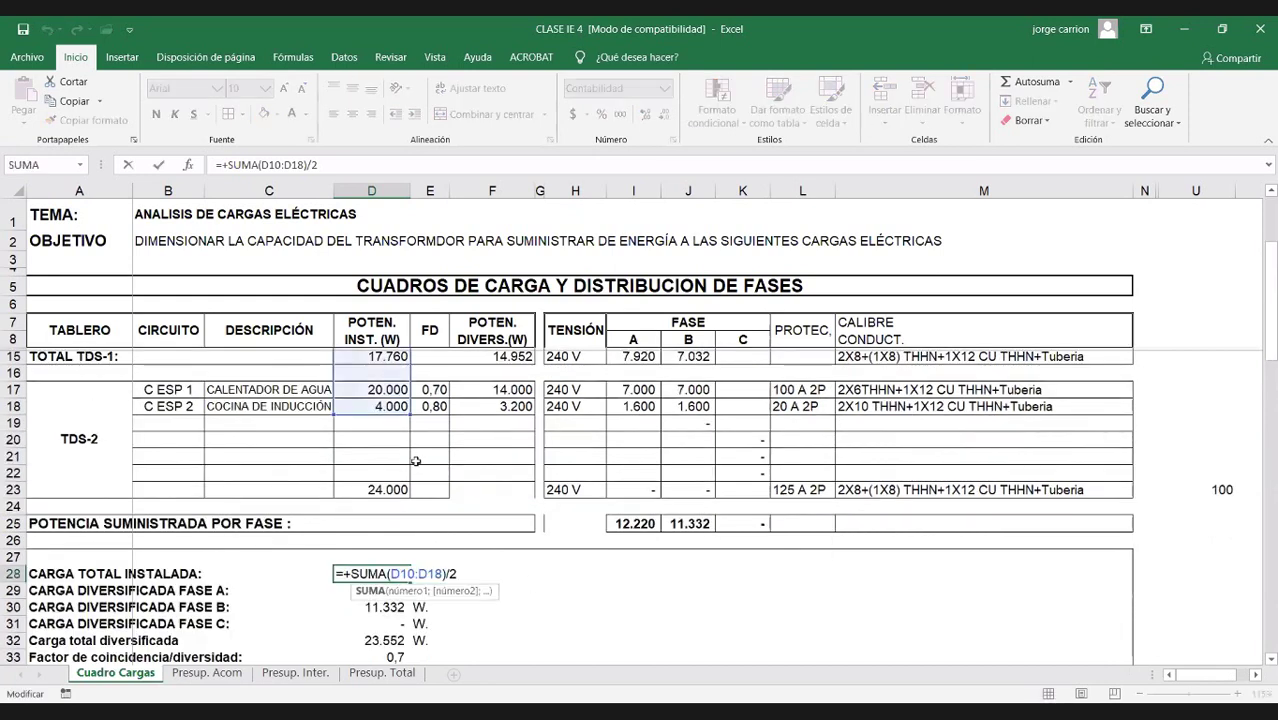
pyautogui.scroll(2, 462, 520)
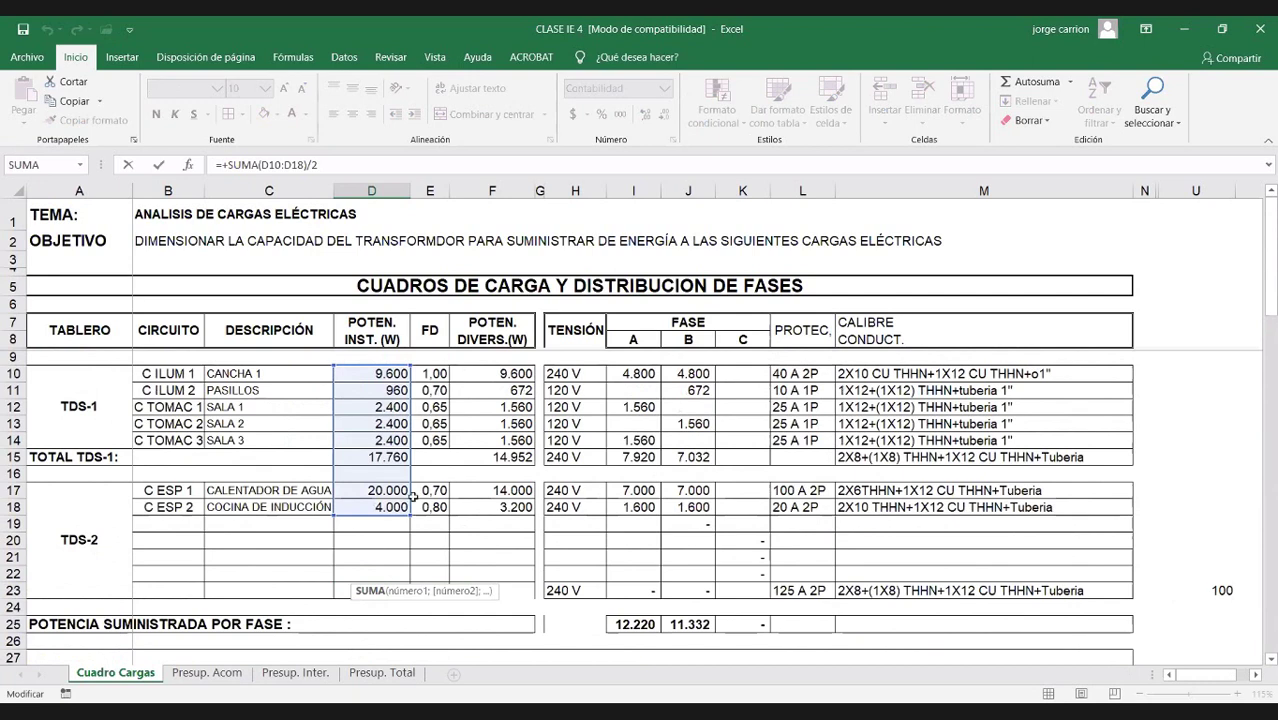
pyautogui.scroll(-1, 412, 497)
pyautogui.press('Escape')
pyautogui.scroll(1, 443, 218)
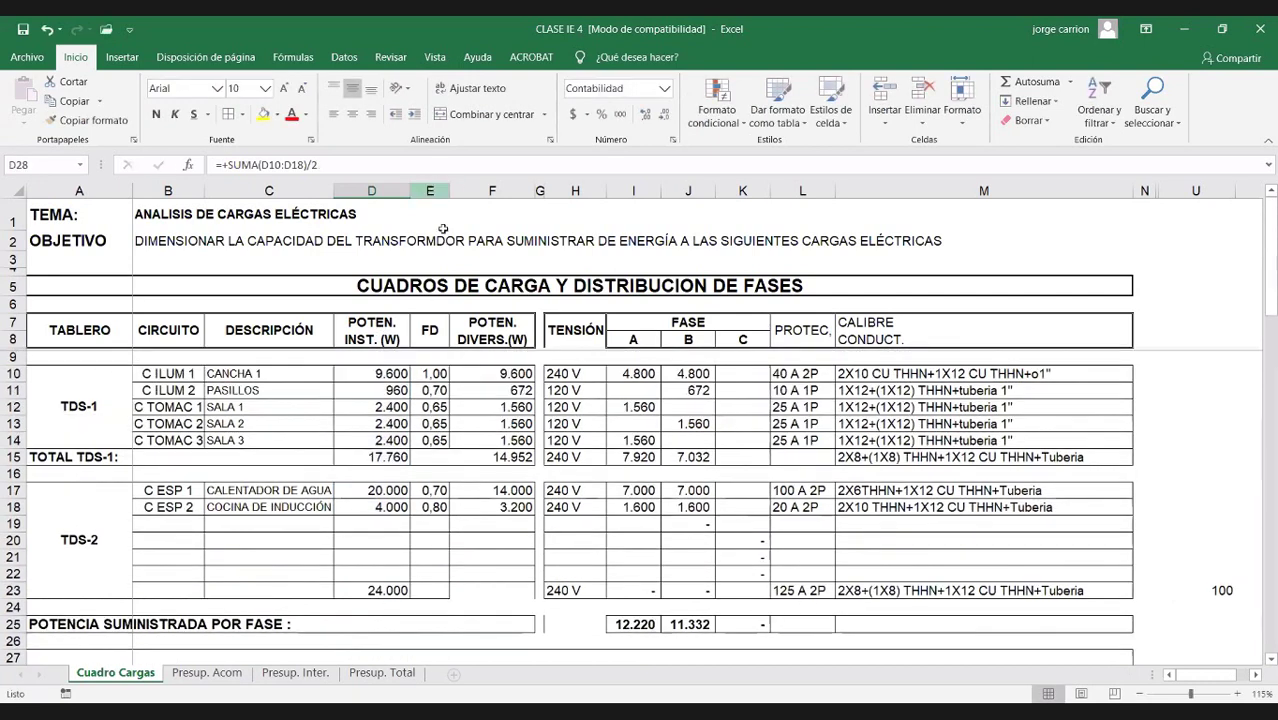
# Step: Insert two blank columns between the POTEN. INST. (W) and FD columns
pyautogui.click(427, 191)
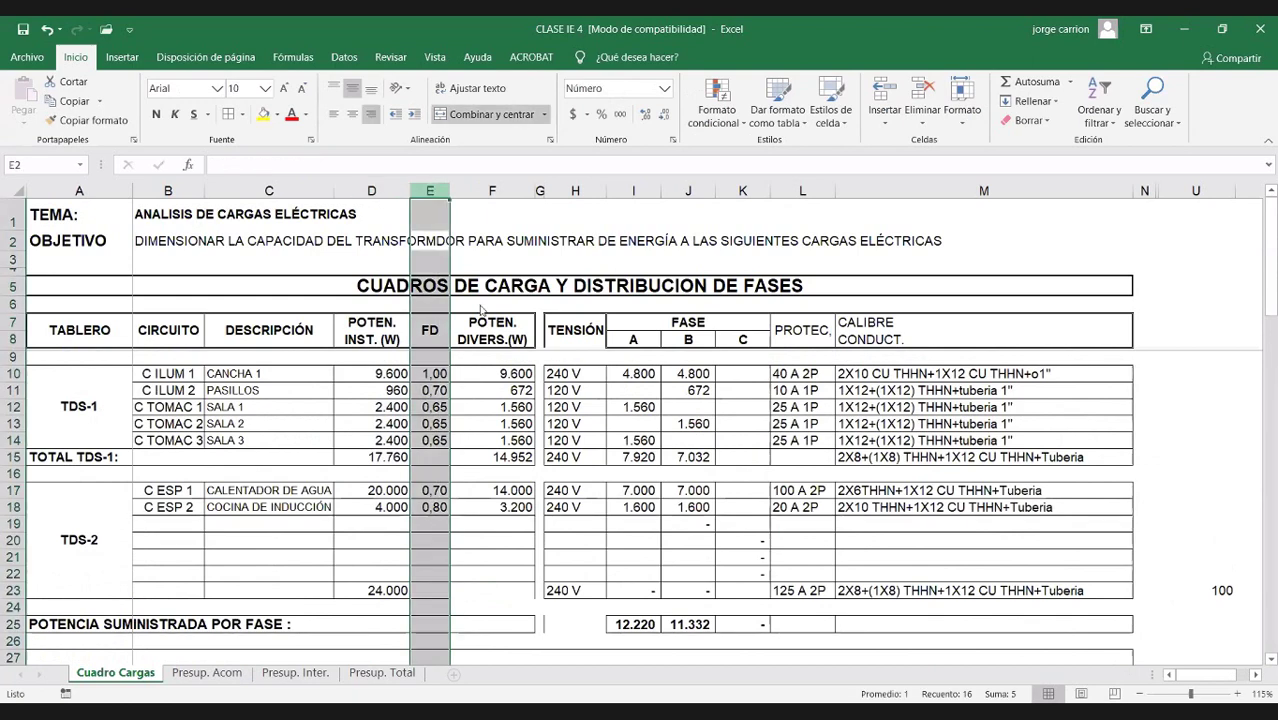
pyautogui.rightClick(425, 195)
pyautogui.click(500, 310)
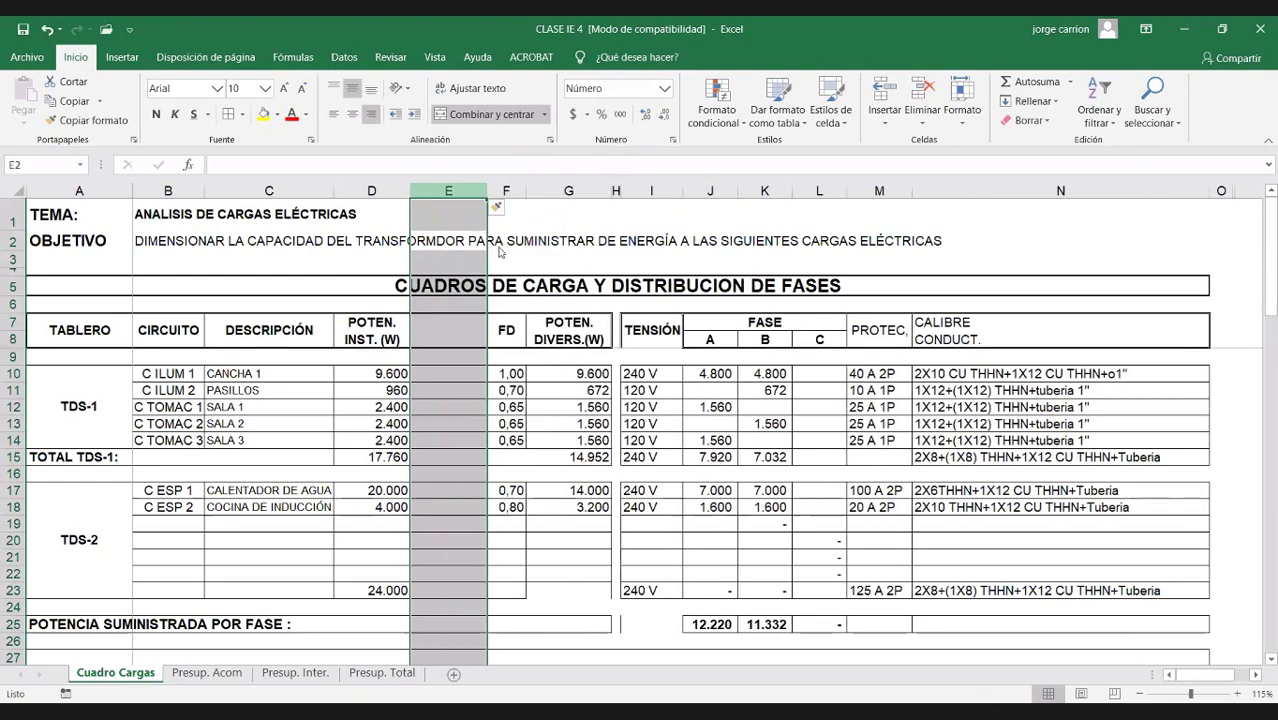
pyautogui.hotkey('ctrl', '+')
# Step: Enter the header "POTEN. INST FASE A" in the merged cell E7:E8 of the first new column and wrap its text
pyautogui.click(449, 338)
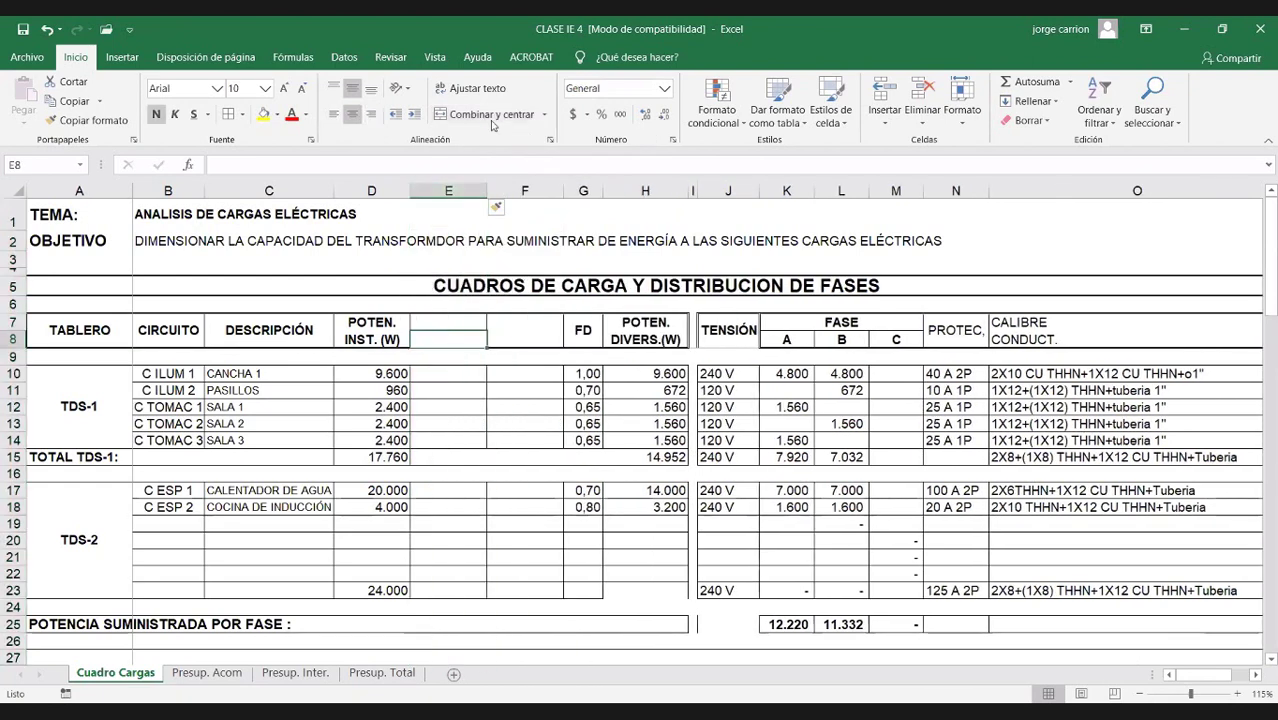
pyautogui.press('Up')
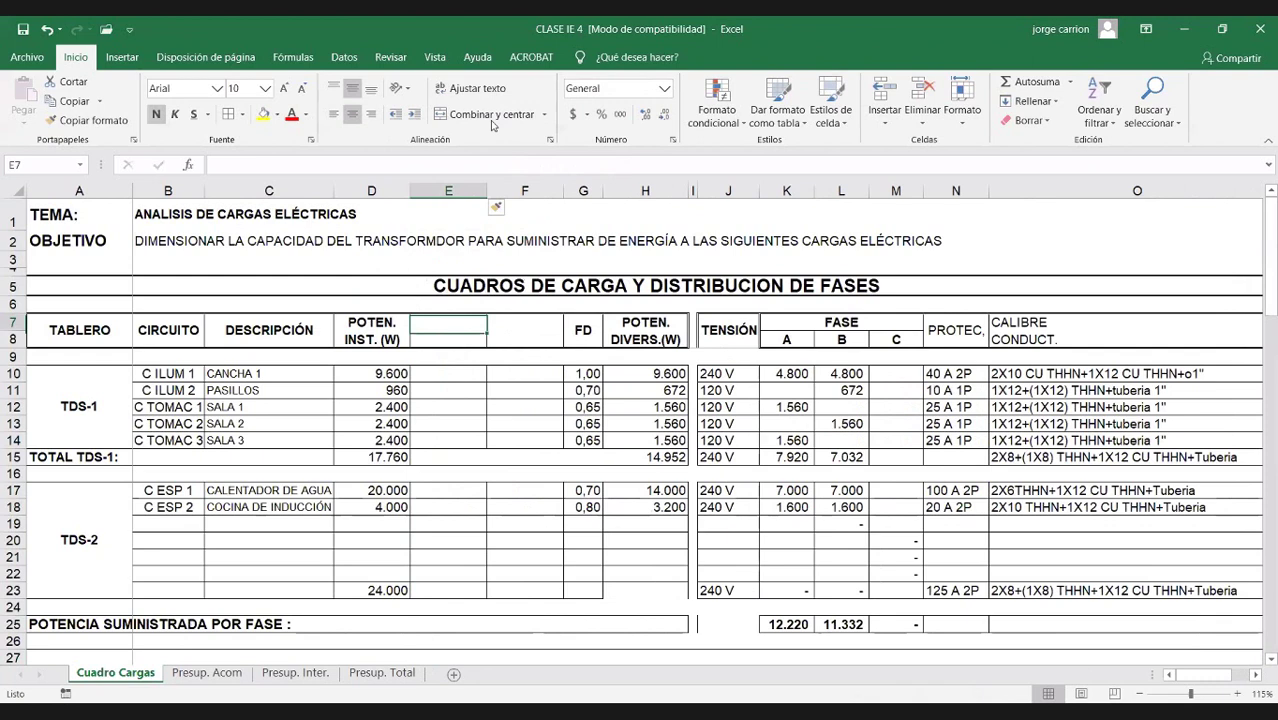
pyautogui.write('POTEN.')
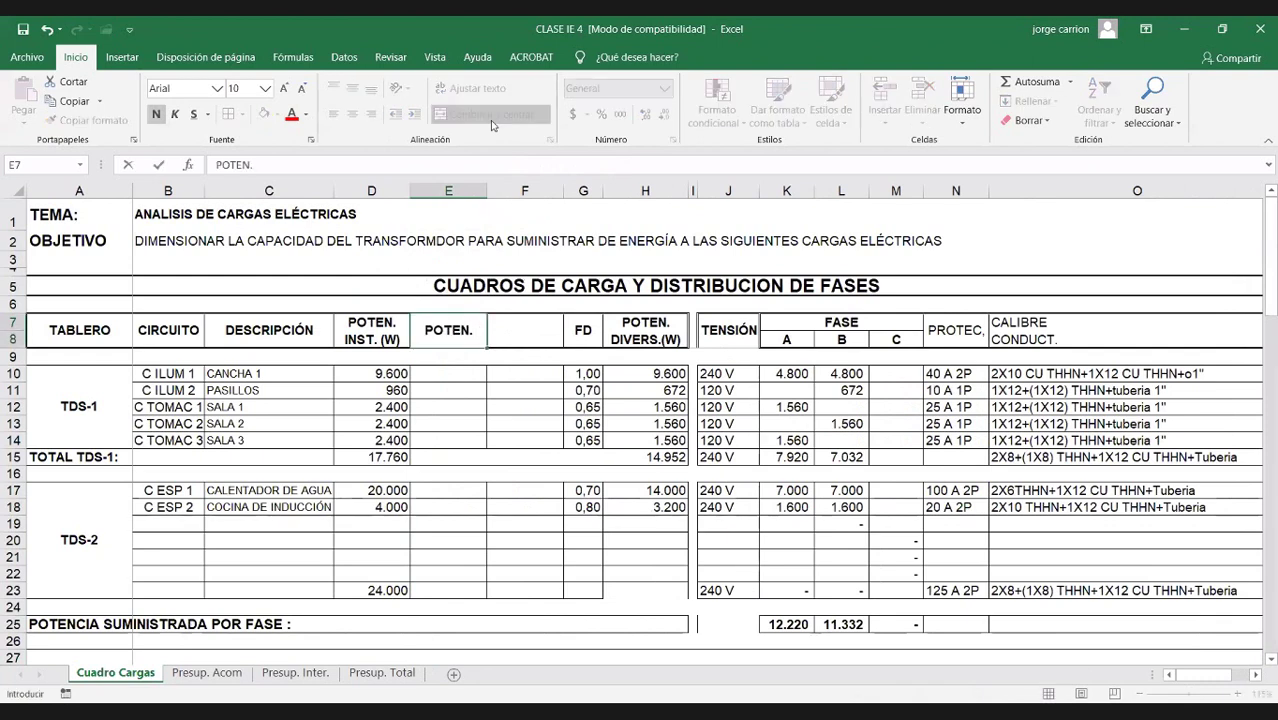
pyautogui.write(' INST FASE A')
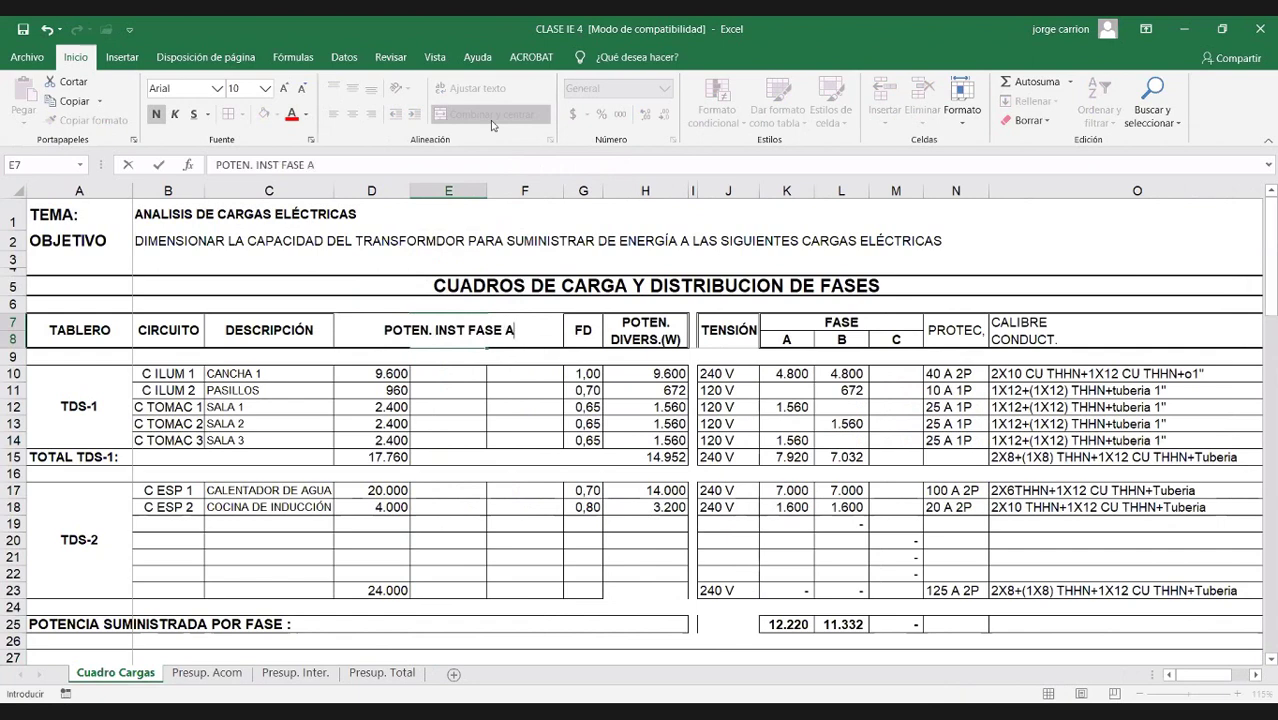
pyautogui.hotkey('ctrl', 'Return')
pyautogui.click(470, 88)
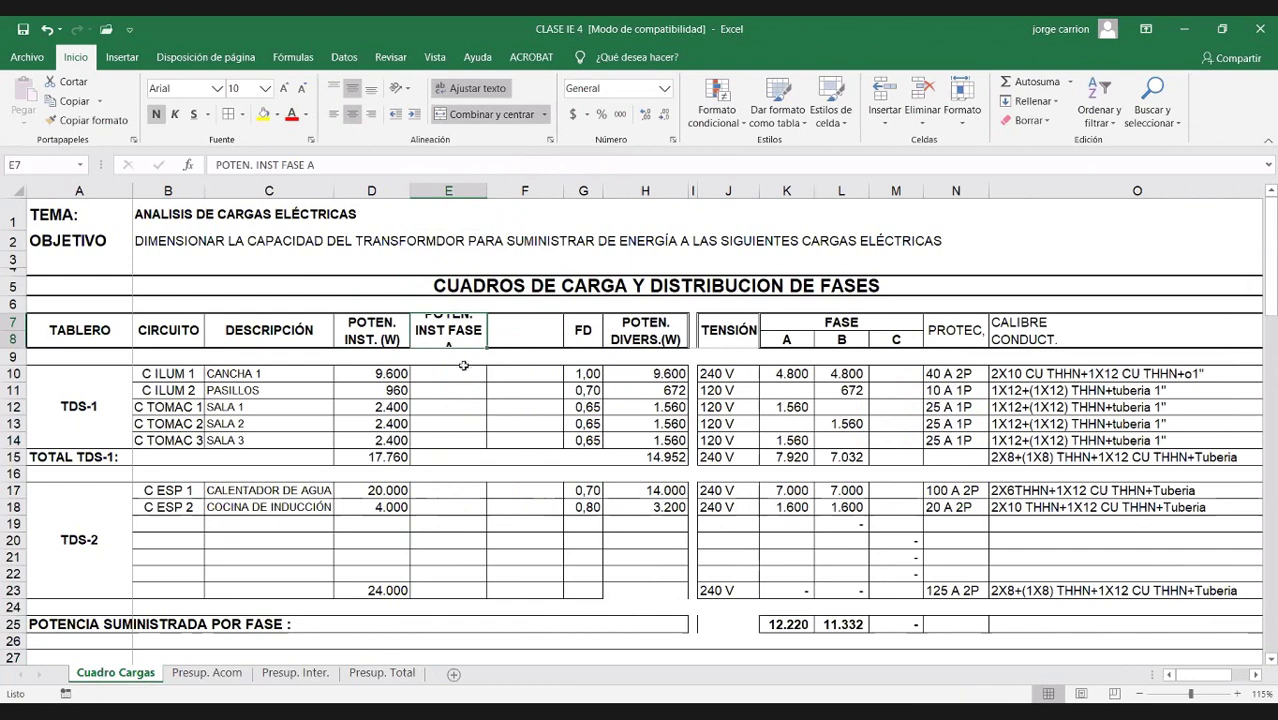
# Step: Copy the POTEN. INST FASE A header into F7:F8 and widen column F to fit its wrapped text
pyautogui.hotkey('ctrl', 'c')
pyautogui.moveTo(546, 328); pyautogui.dragTo(546, 340)
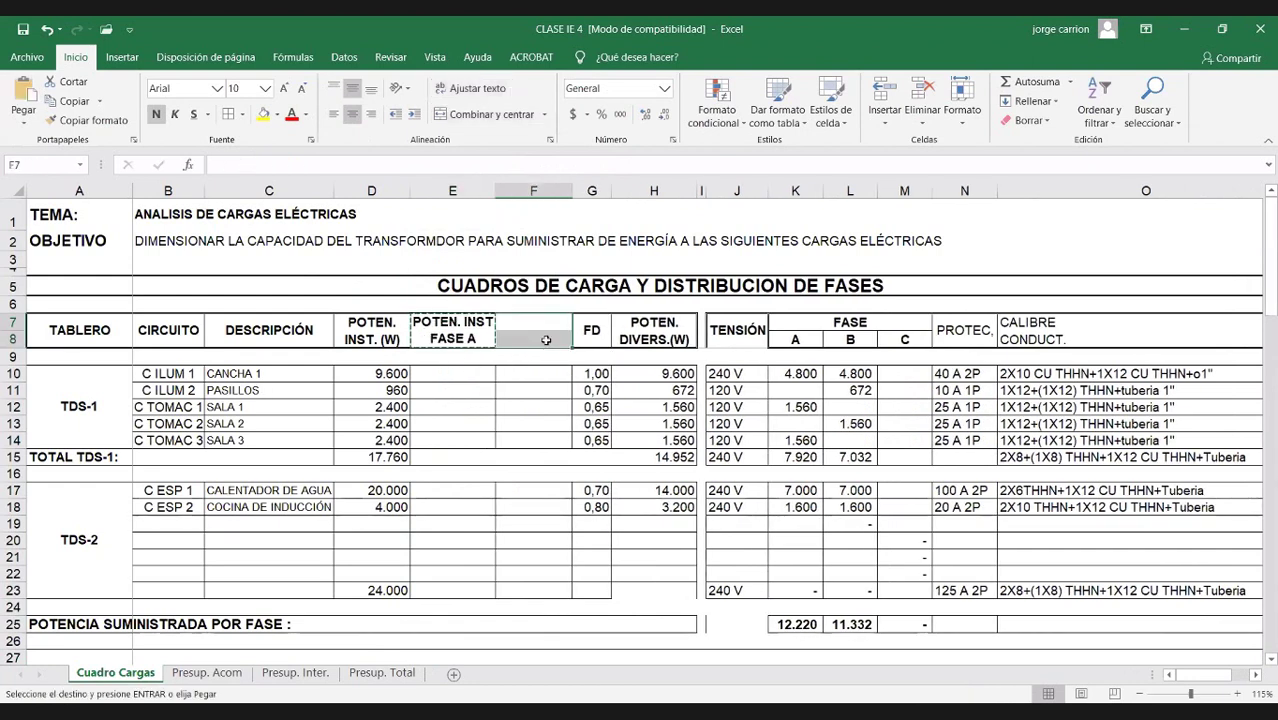
pyautogui.hotkey('ctrl', 'v')
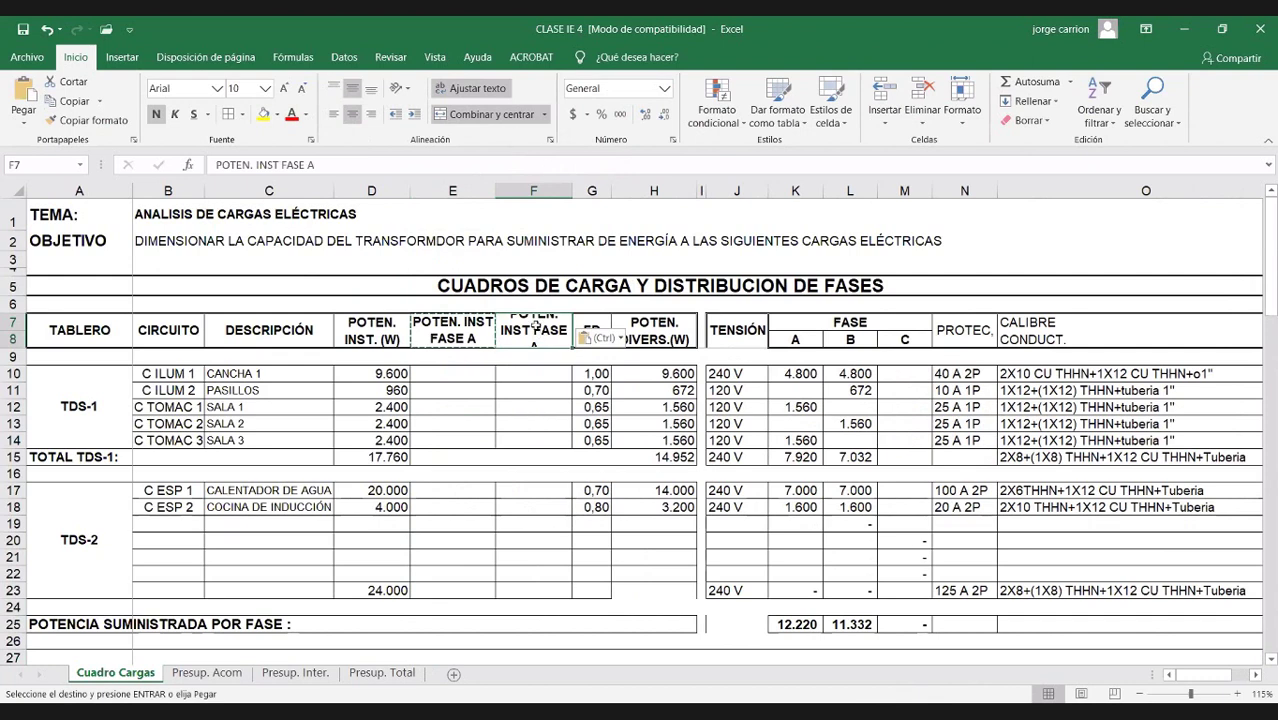
pyautogui.click(481, 113)
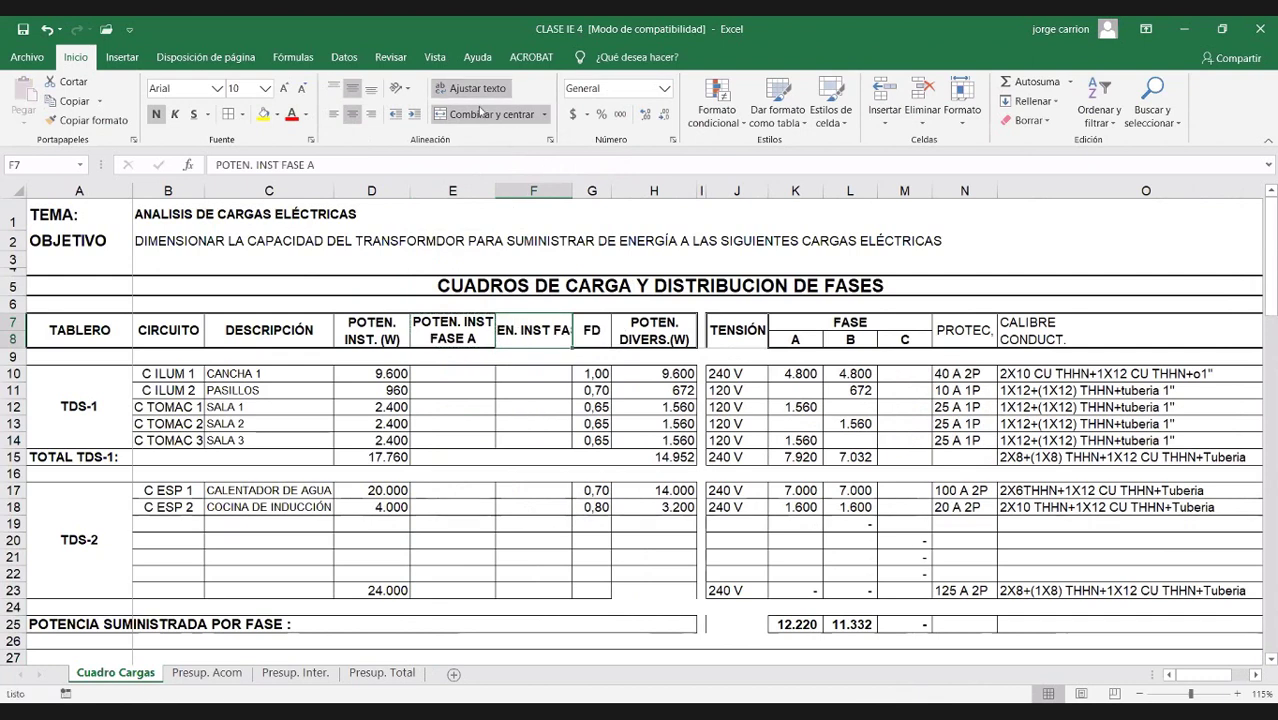
pyautogui.click(472, 88)
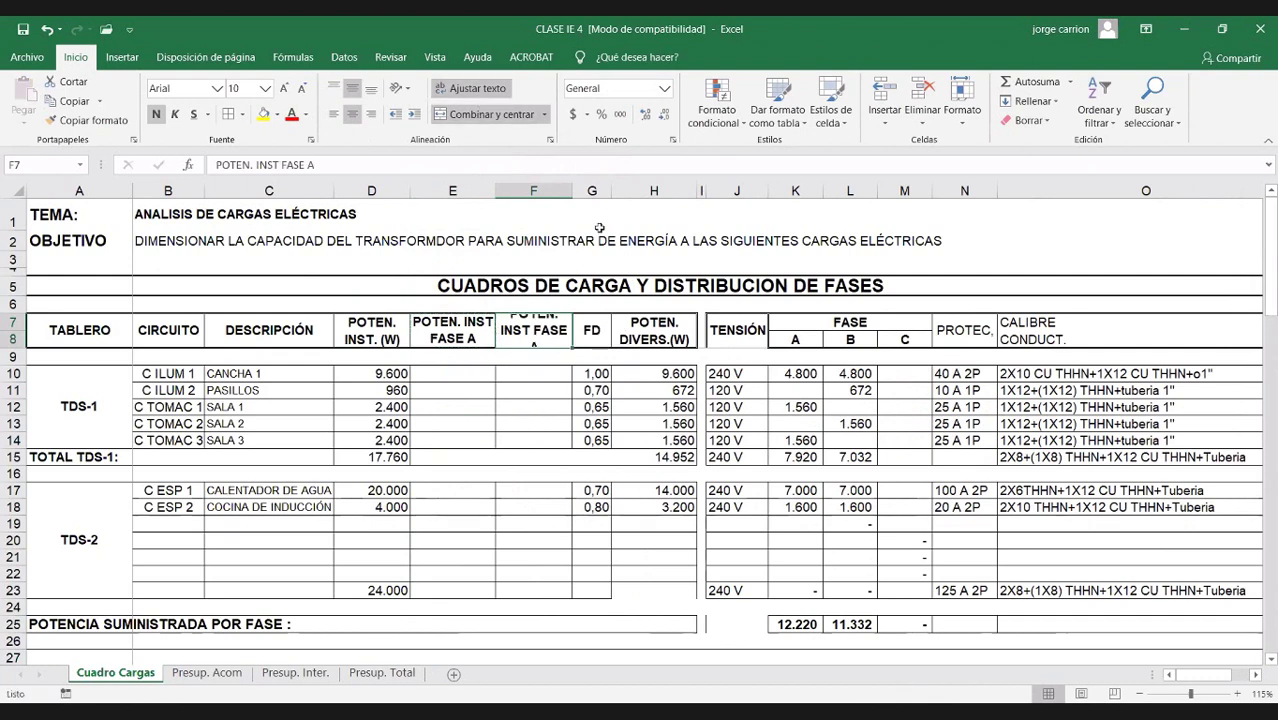
pyautogui.moveTo(578, 190); pyautogui.dragTo(588, 190)
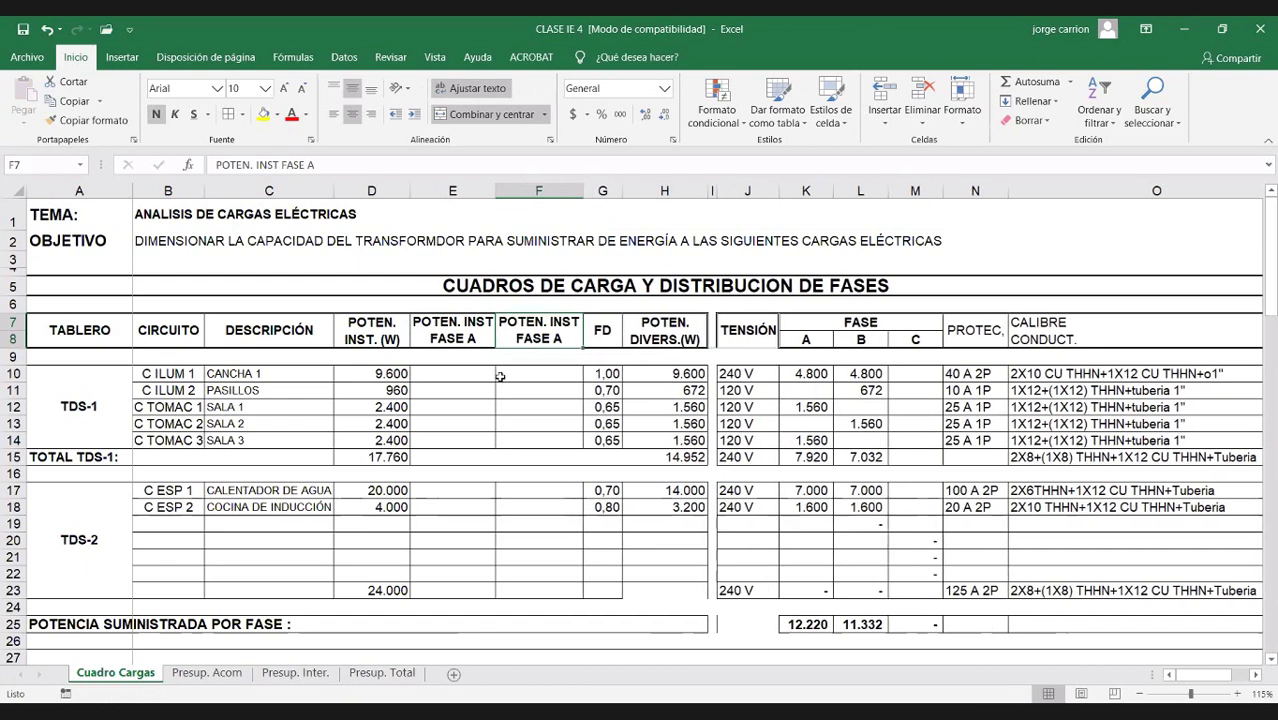
# Step: Change the copied header in F7:F8 to "POTEN. INST FASE B"
pyautogui.doubleClick(570, 338)
pyautogui.press('BackSpace')
pyautogui.press('BackSpace')
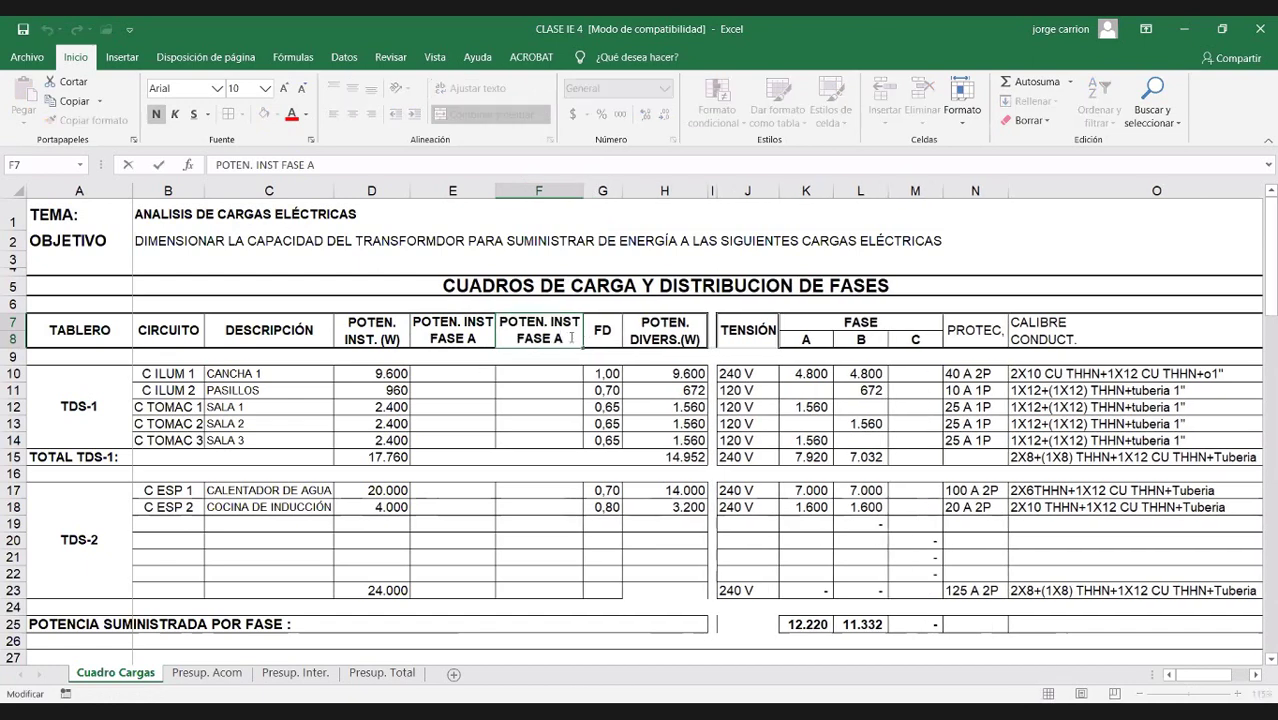
pyautogui.write('B')
# Step: Split the CANCHA 1 installed power between both phases with =D10/2 in E10 and =E10 in F10
pyautogui.click(449, 372)
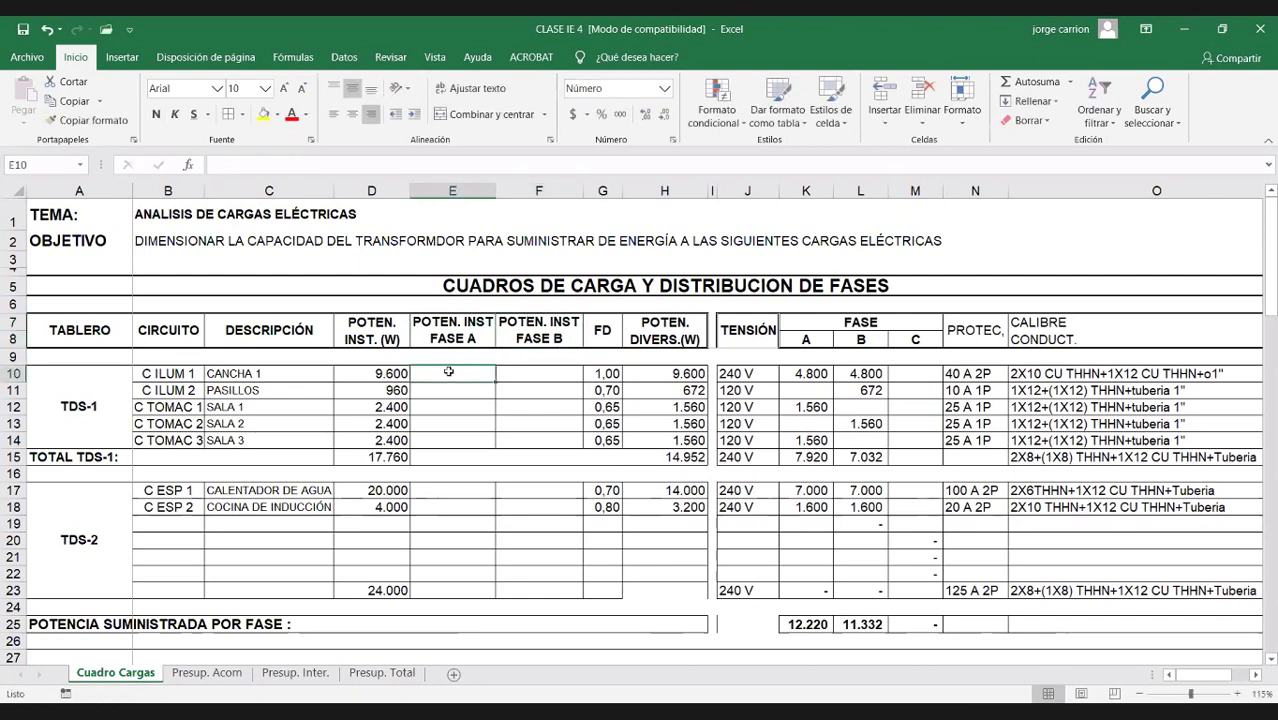
pyautogui.write('=')
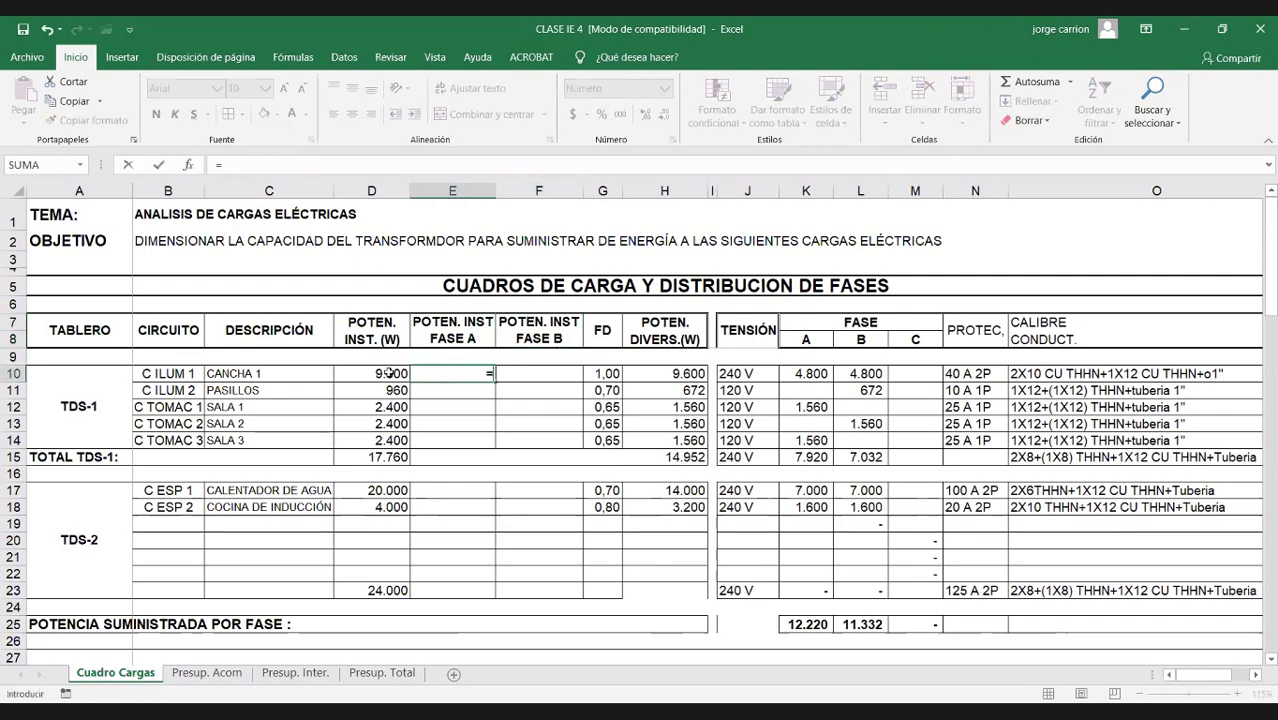
pyautogui.click(390, 372)
pyautogui.write('/2')
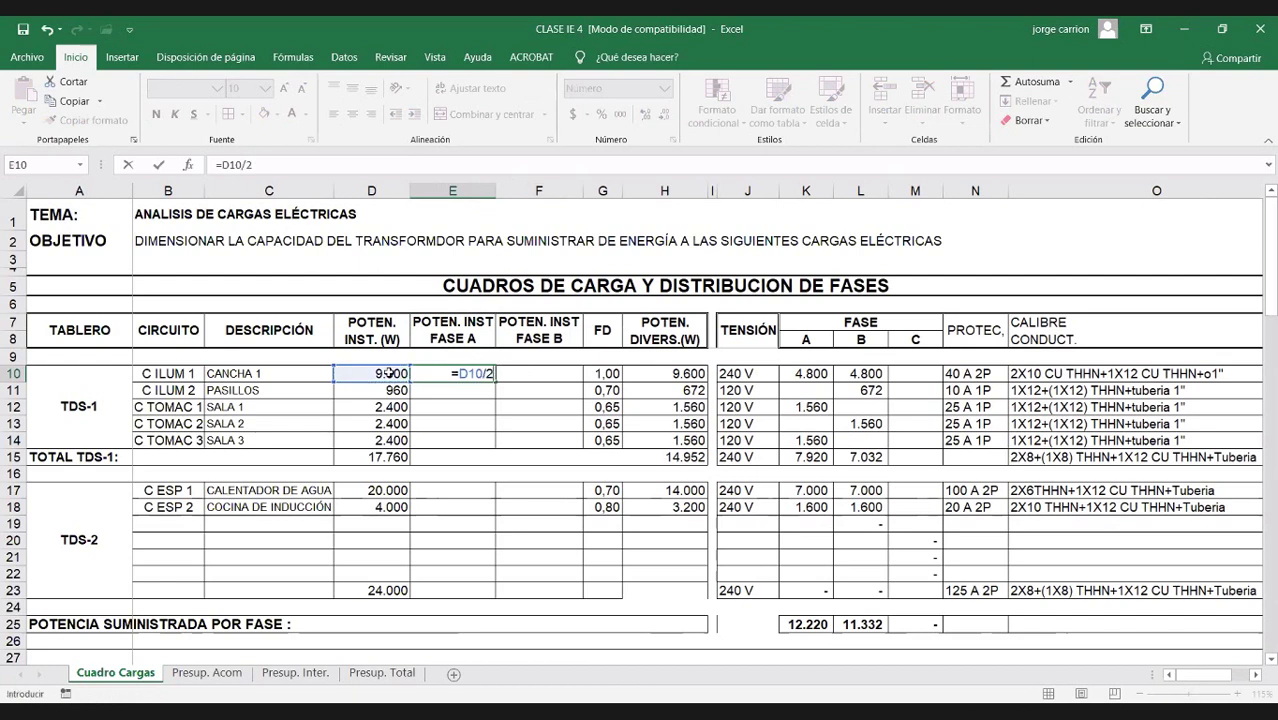
pyautogui.press('Return')
pyautogui.click(534, 373)
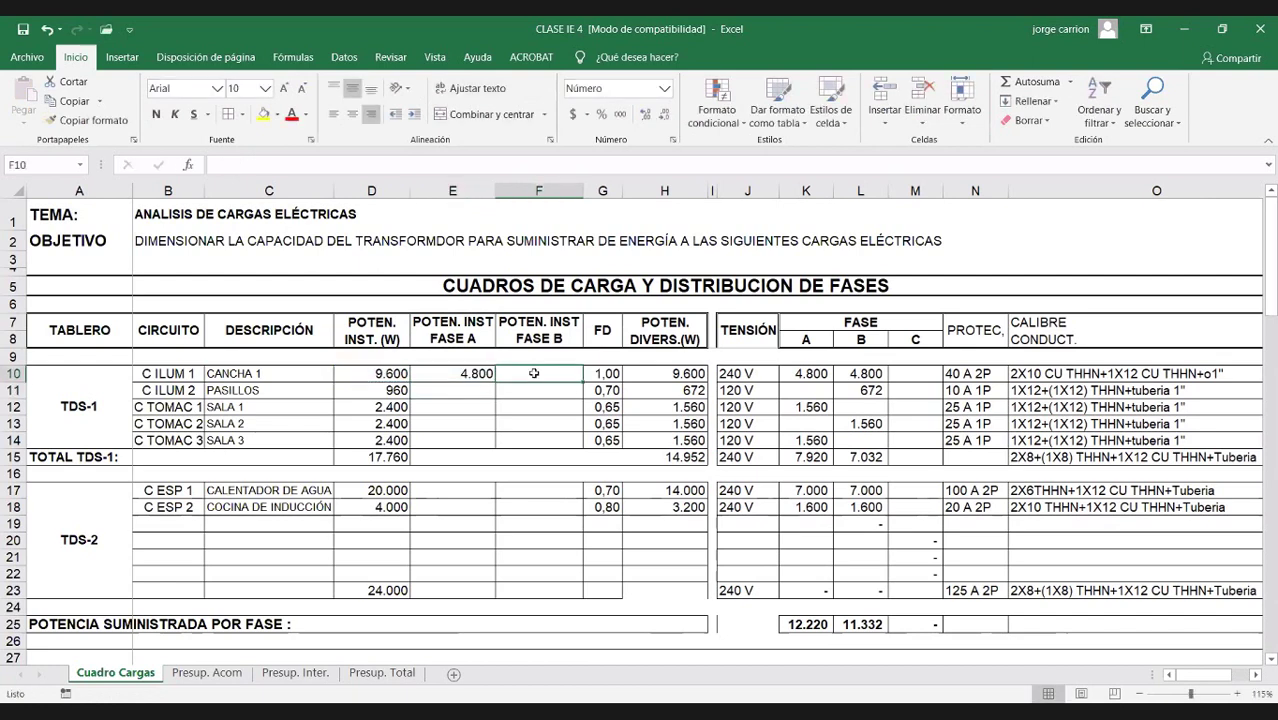
pyautogui.write('=')
pyautogui.click(470, 375)
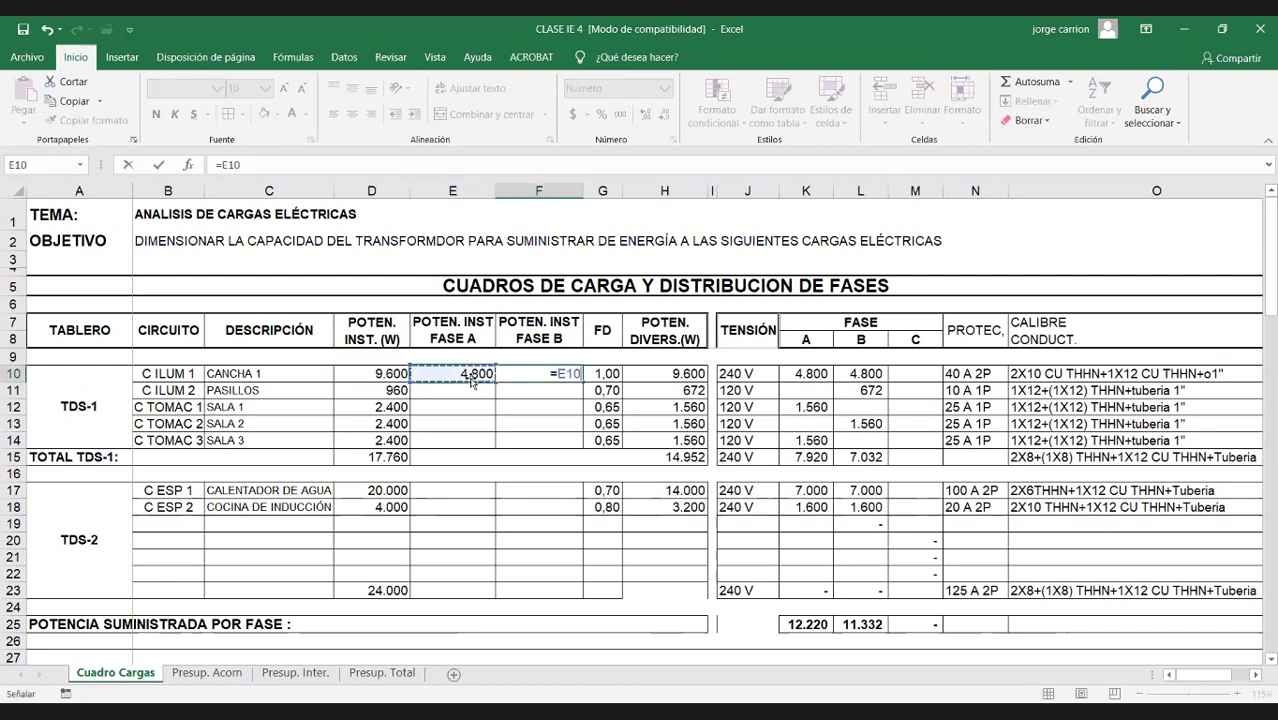
pyautogui.press('Return')
# Step: Enter =D11 in E11 and fill the formula down to E14 for the remaining TDS-1 circuits
pyautogui.click(470, 397)
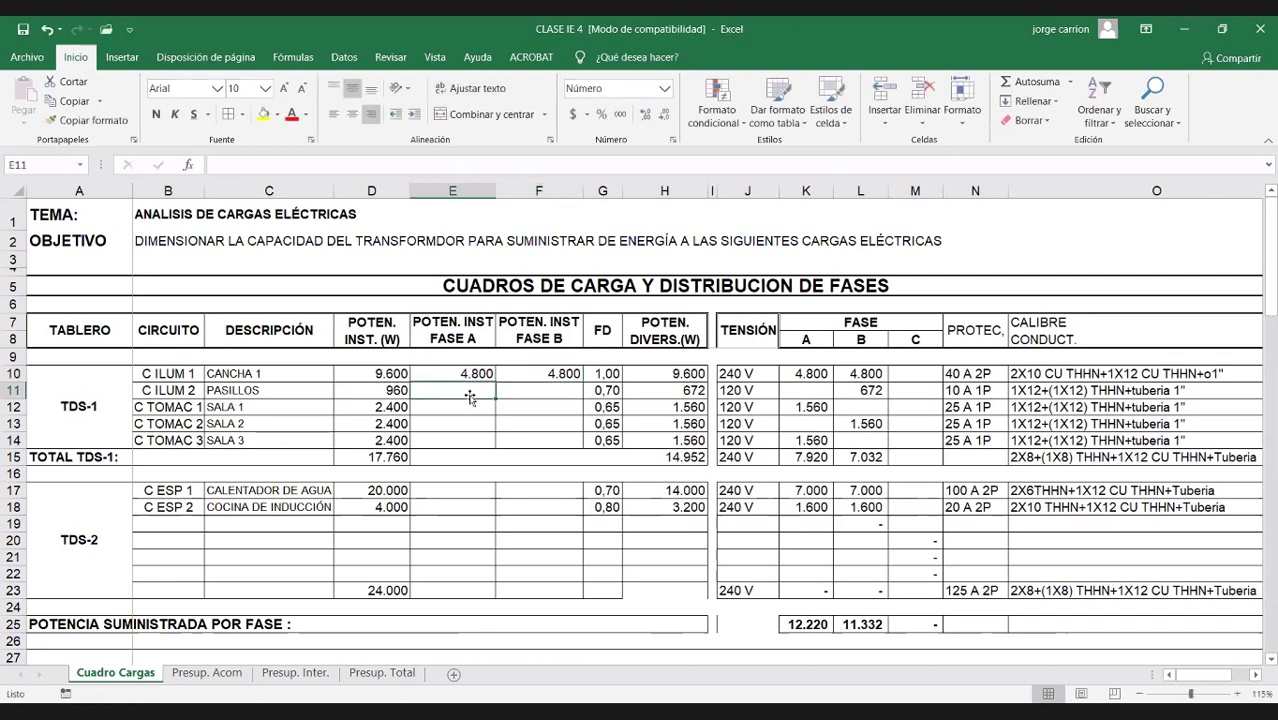
pyautogui.write('=')
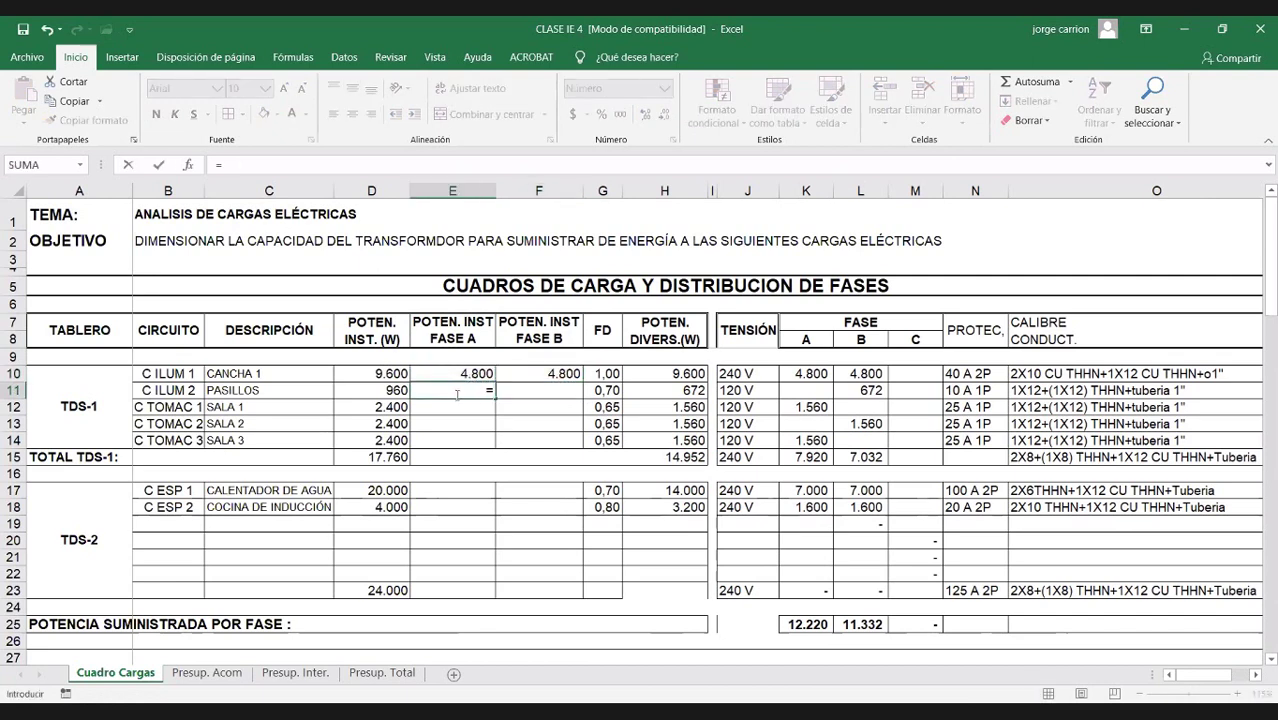
pyautogui.click(380, 390)
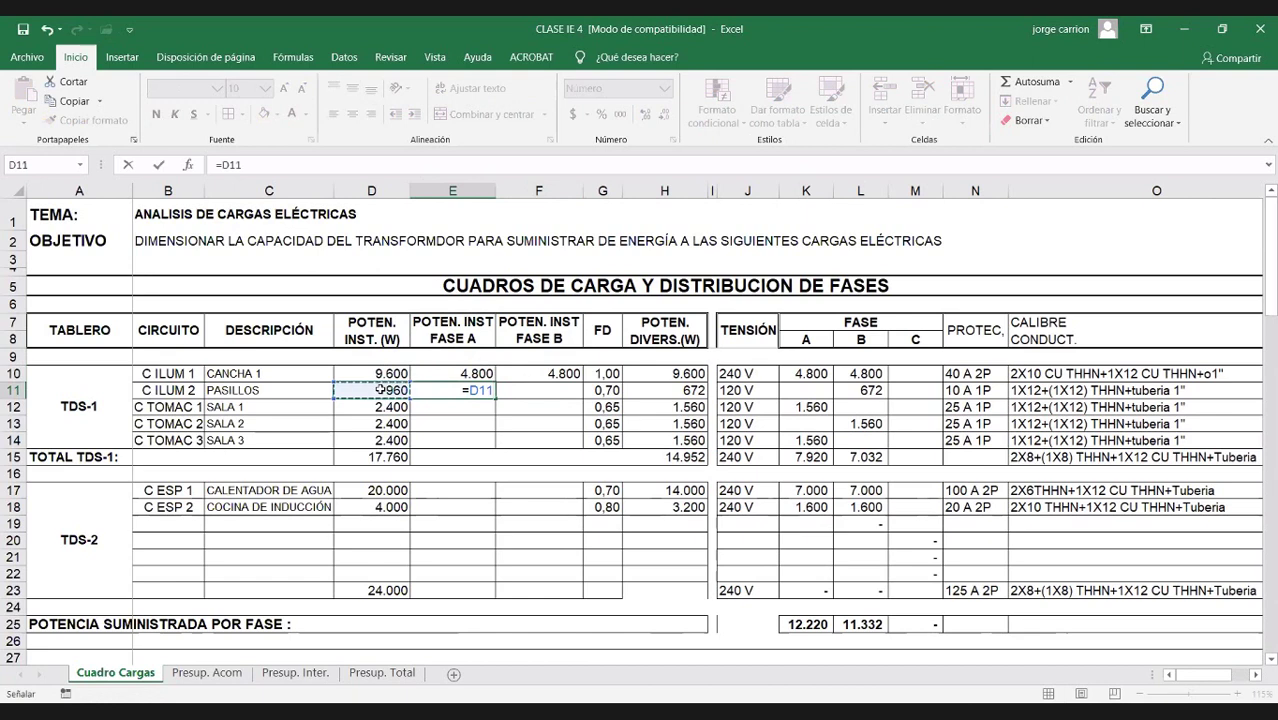
pyautogui.press('Return')
pyautogui.click(486, 392)
pyautogui.moveTo(496, 399); pyautogui.dragTo(499, 440)
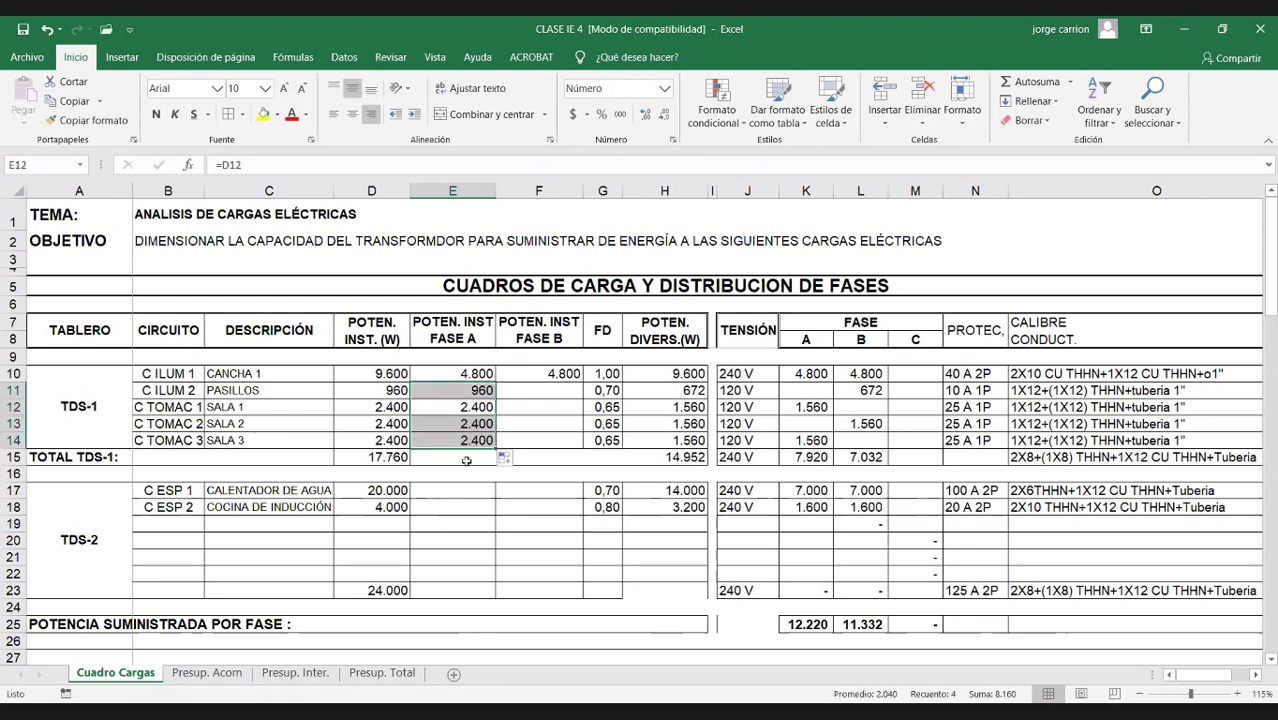
# Step: Total the phase A installed power of TDS-1 in E15 with =SUMA(E10:E14)
pyautogui.click(466, 460)
pyautogui.write('+')
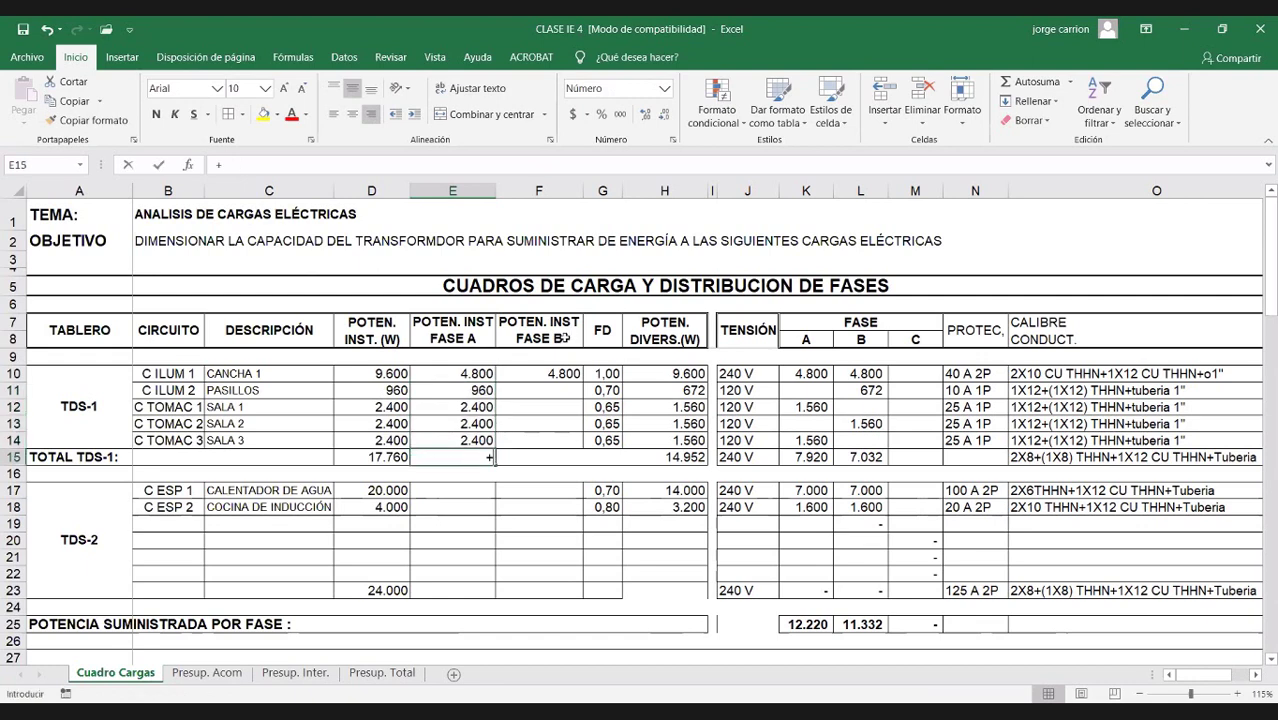
pyautogui.press('Escape')
pyautogui.click(1030, 81)
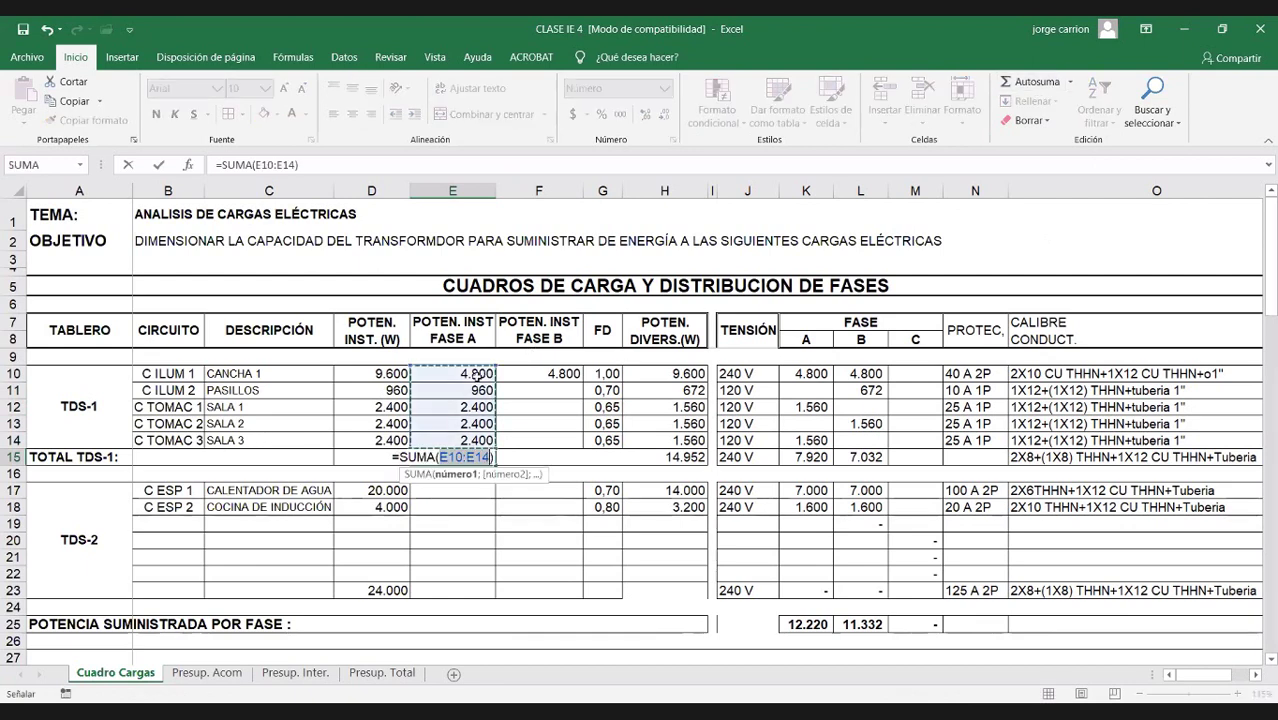
pyautogui.press('Tab')
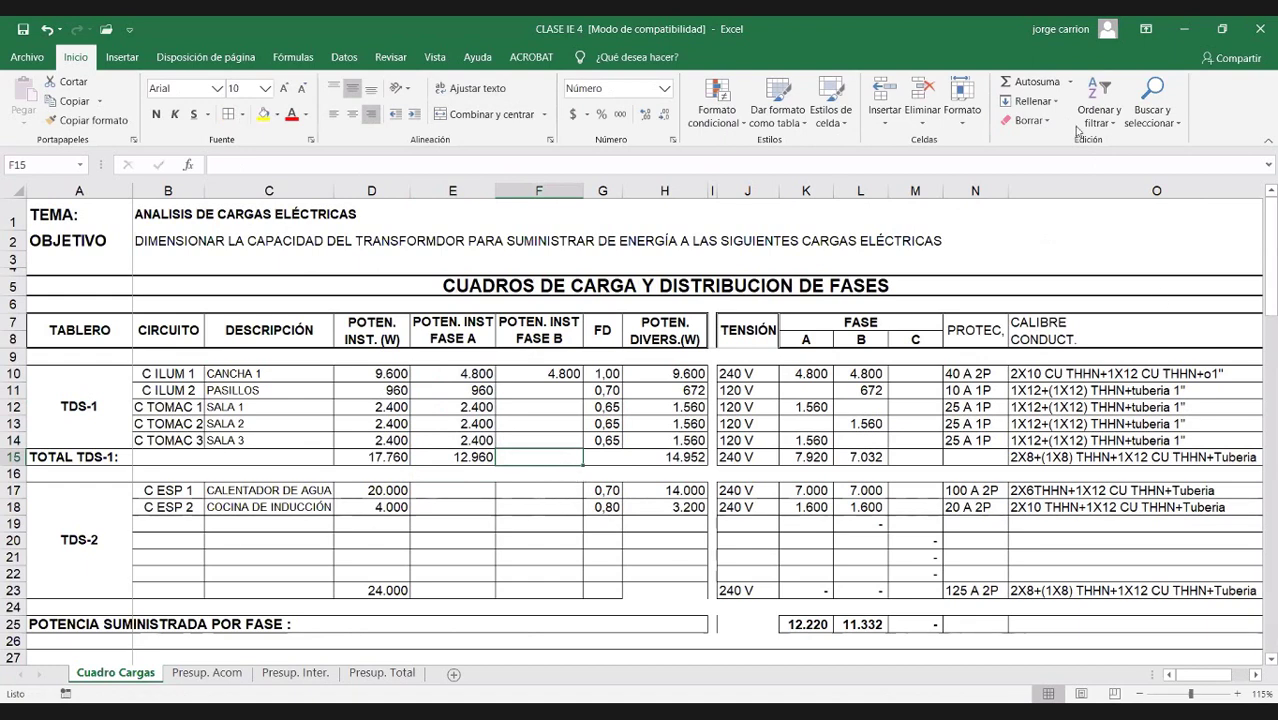
# Step: Enter a sum of E10:E14 in F15, the TDS-1 total cell of the phase B column
pyautogui.click(1030, 81)
pyautogui.click(461, 375)
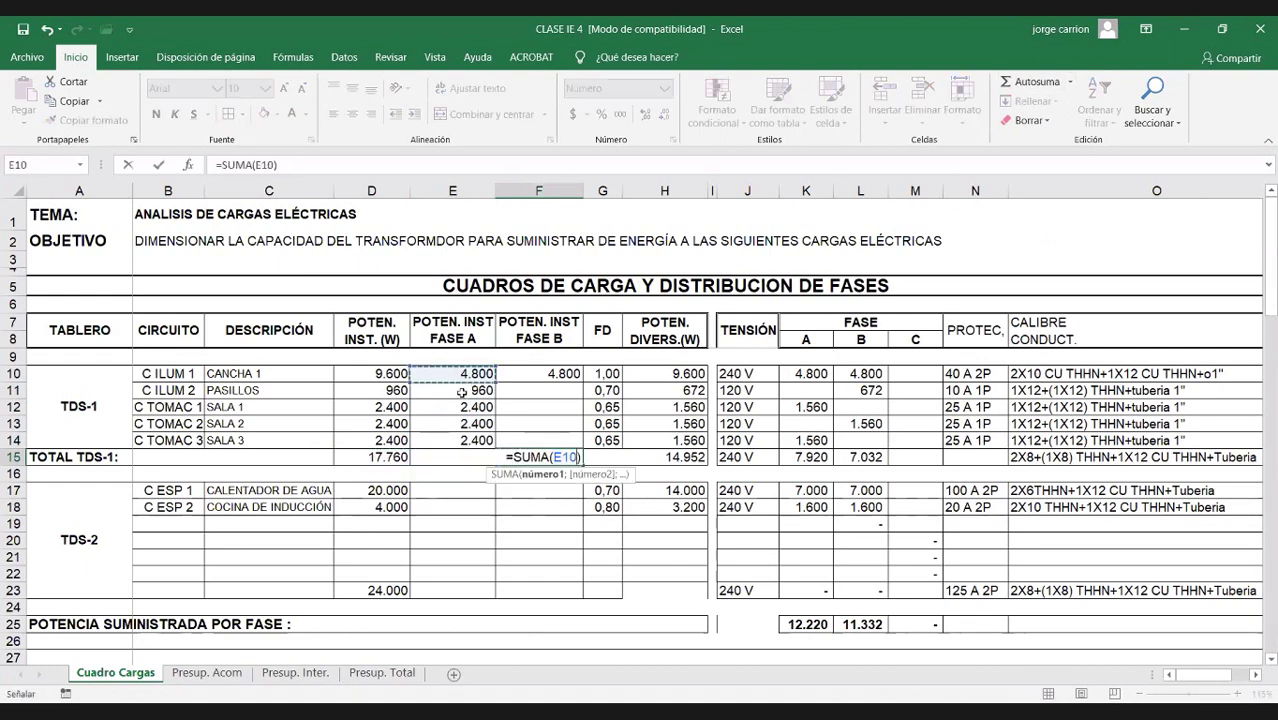
pyautogui.moveTo(461, 392); pyautogui.dragTo(460, 438)
pyautogui.press('Return')
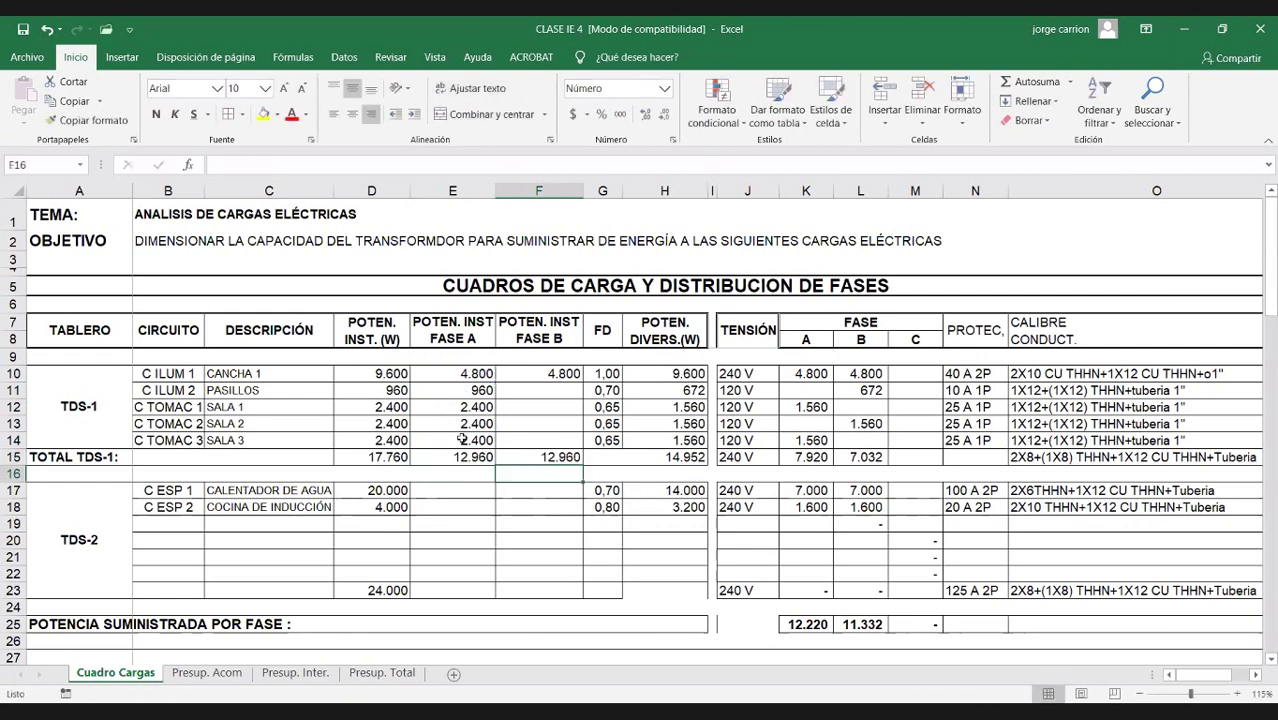
# Step: Insert a blank row 16 directly below the TOTAL TDS-1 row
pyautogui.scroll(-1, 487, 565)
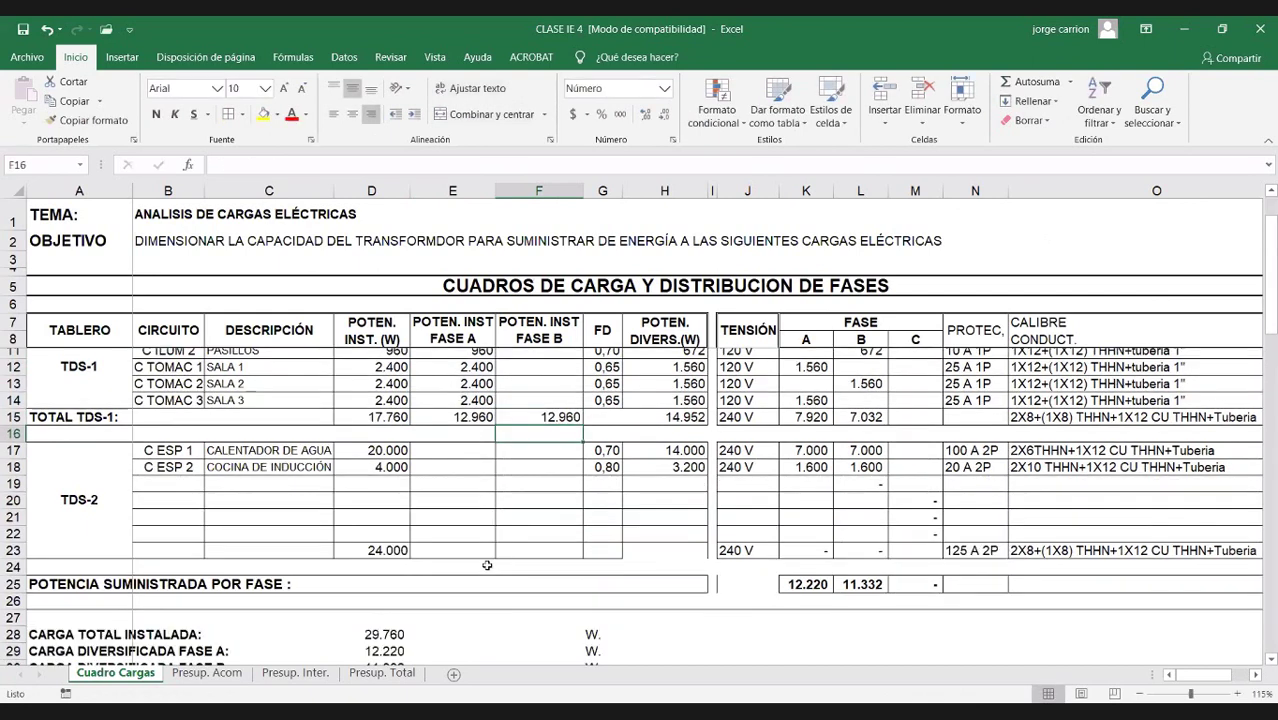
pyautogui.scroll(-1, 487, 562)
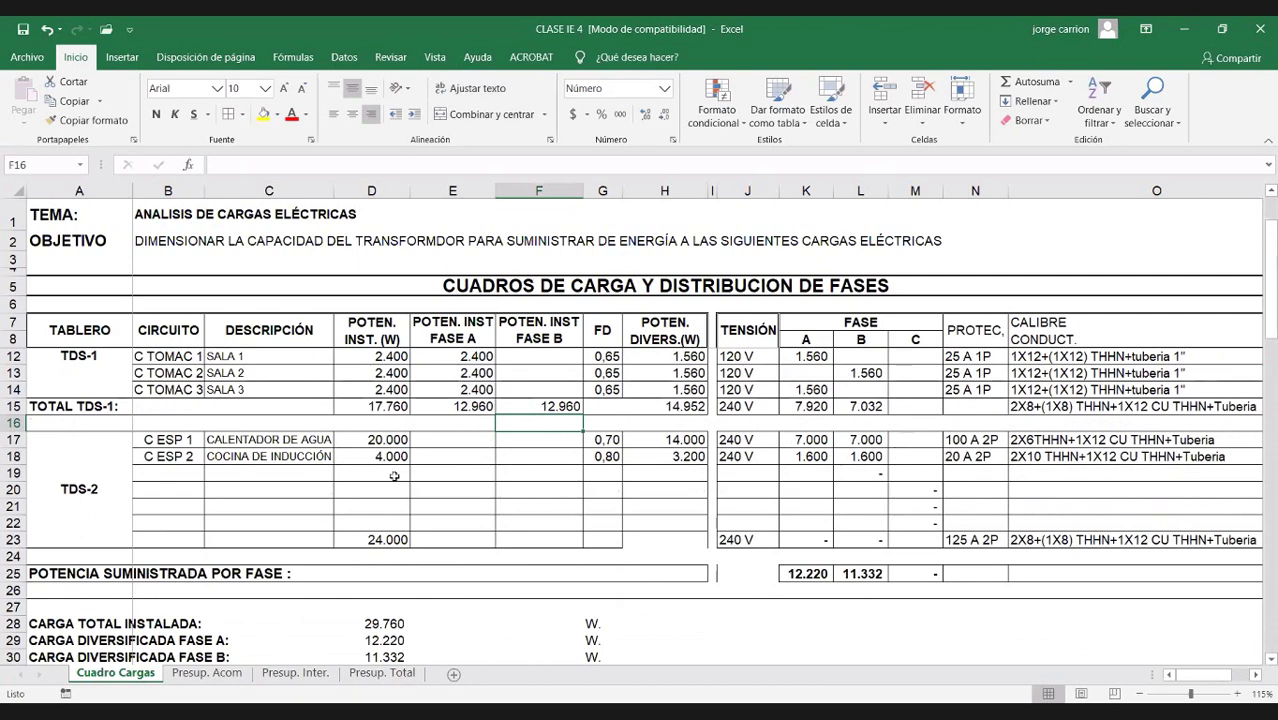
pyautogui.scroll(2, 360, 476)
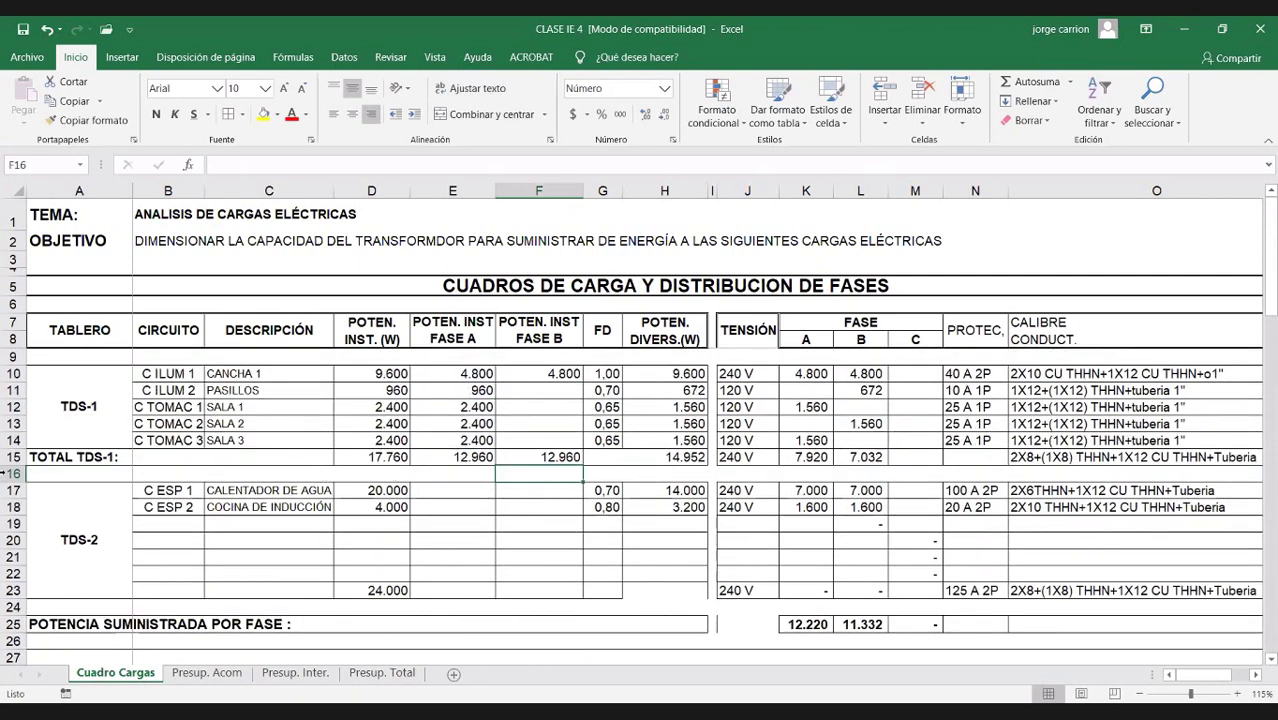
pyautogui.press('Left')
pyautogui.press('Left')
pyautogui.rightClick(14, 474)
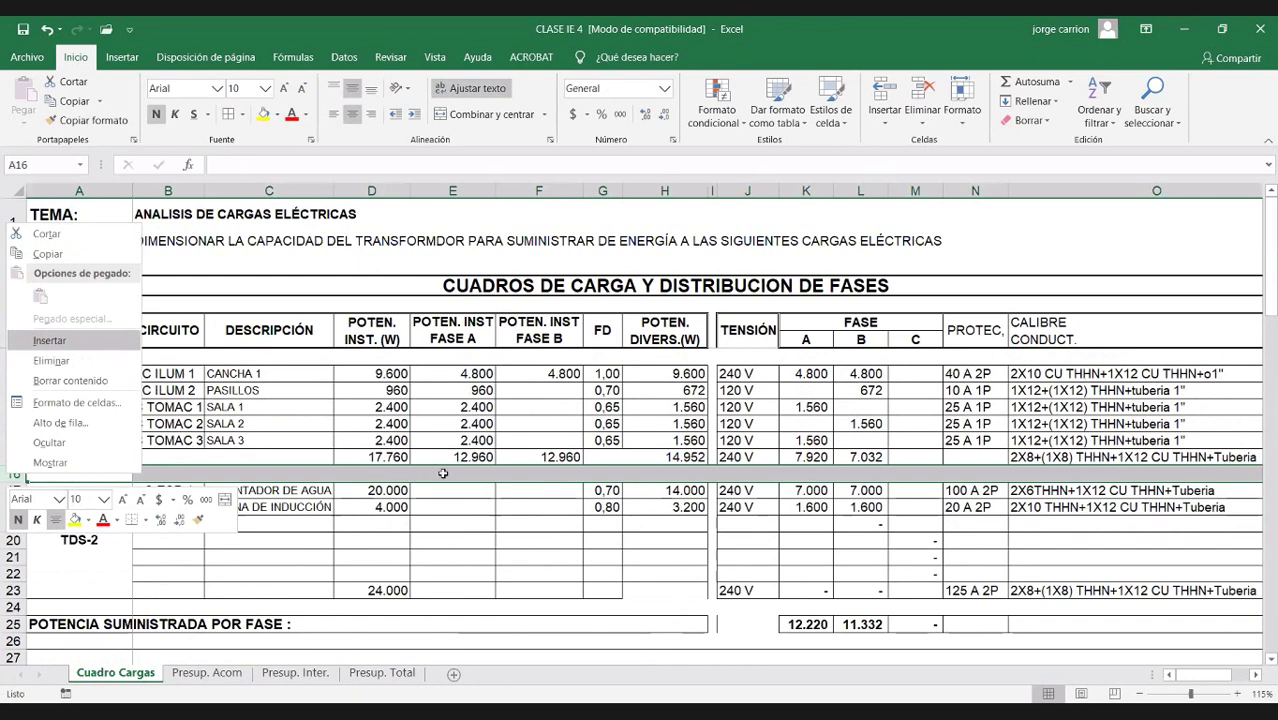
pyautogui.press('Return')
pyautogui.moveTo(380, 474); pyautogui.dragTo(427, 476)
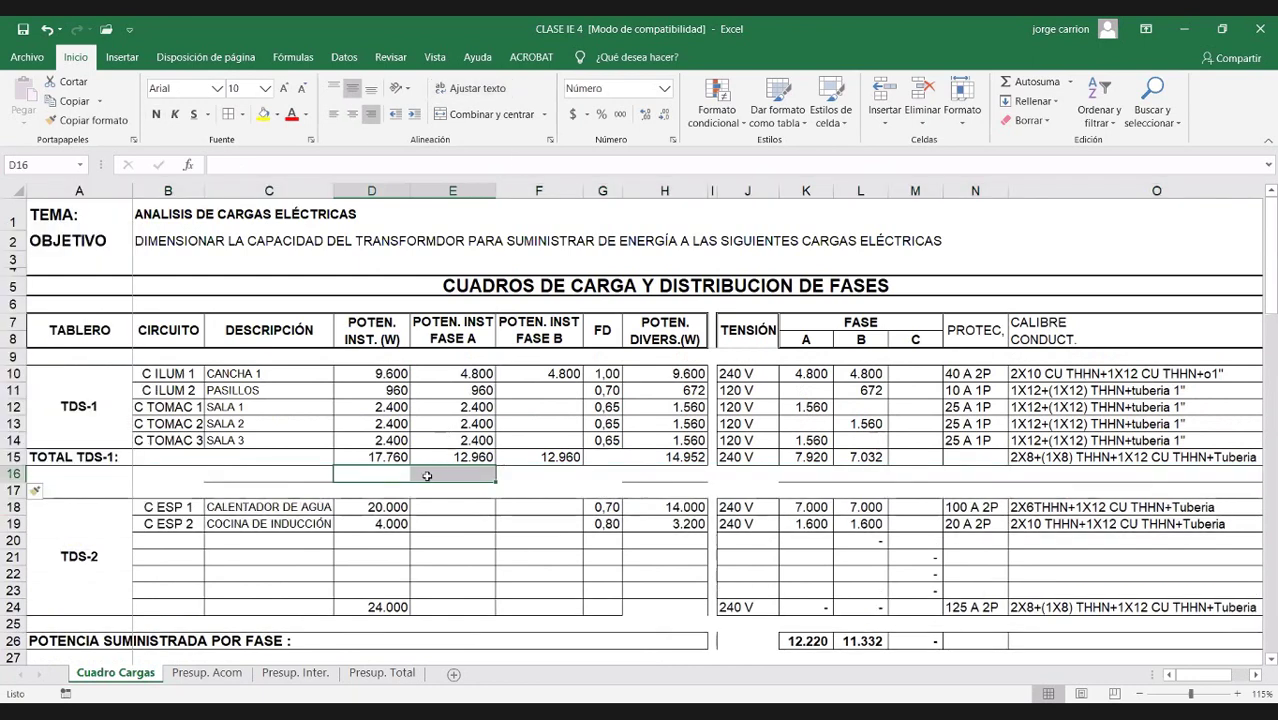
# Step: Copy the "TOTAL TDS-1:" label from A15 into A16
pyautogui.click(93, 456)
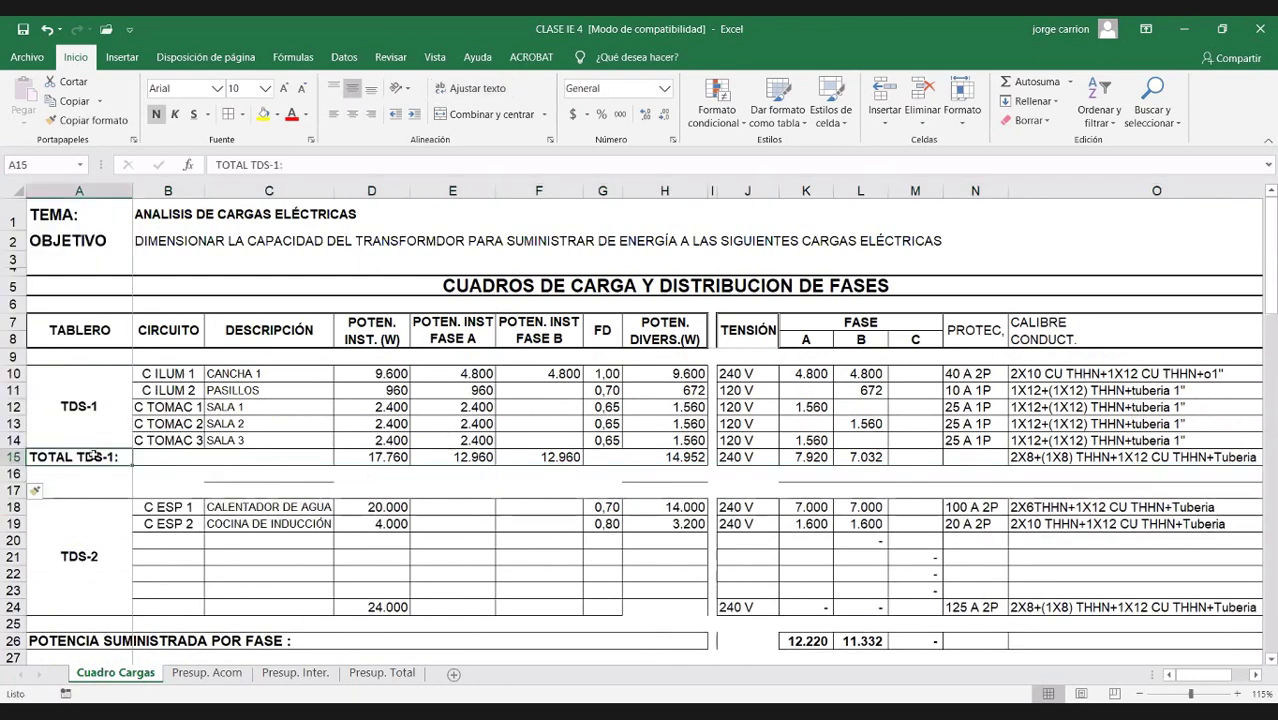
pyautogui.hotkey('ctrl', 'c')
pyautogui.click(61, 472)
pyautogui.press('Return')
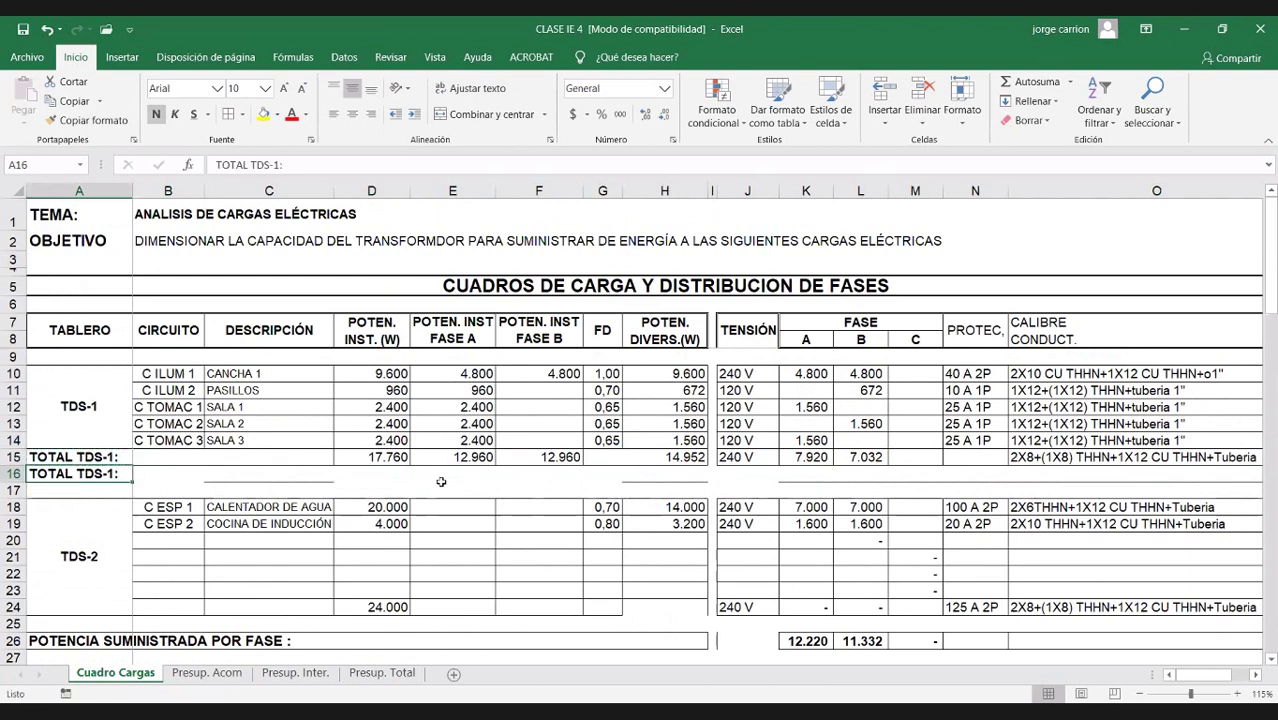
# Step: Merge and center D16:E16 and enter the formula +D15+E15 in it
pyautogui.click(376, 476)
pyautogui.hotkey('shift', 'Right')
pyautogui.click(490, 114)
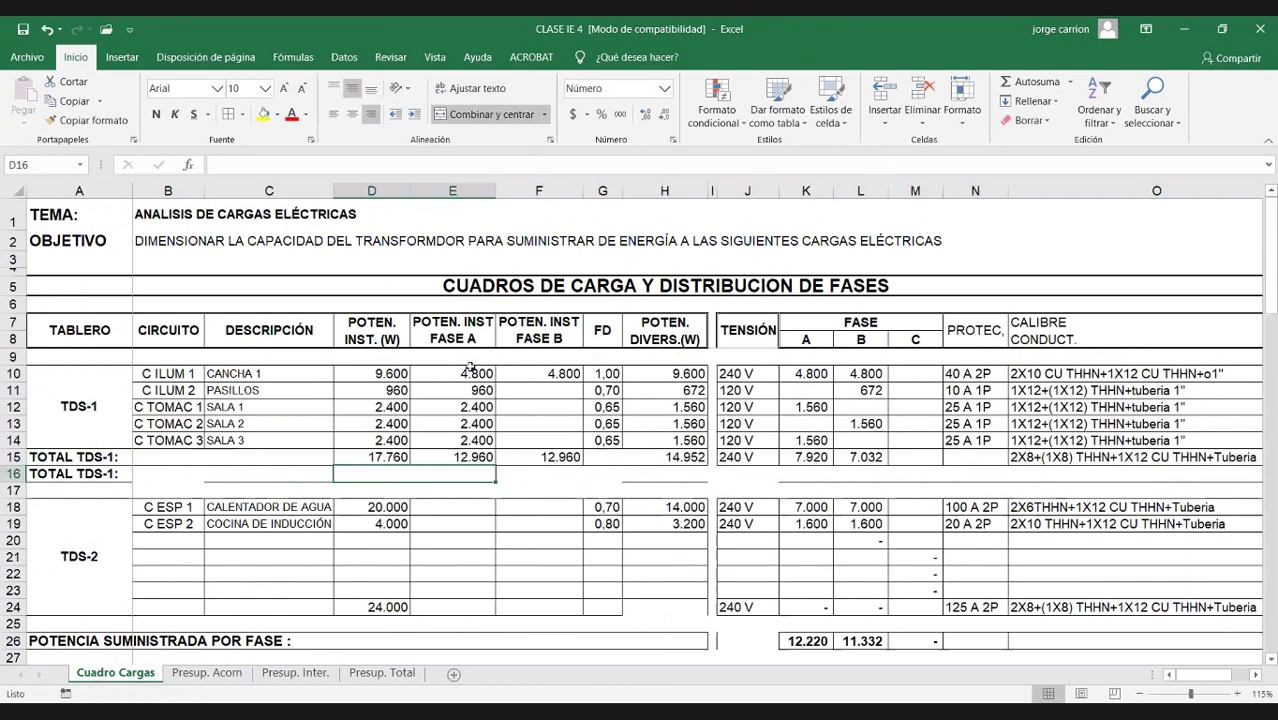
pyautogui.write('+')
pyautogui.click(364, 457)
pyautogui.write('+')
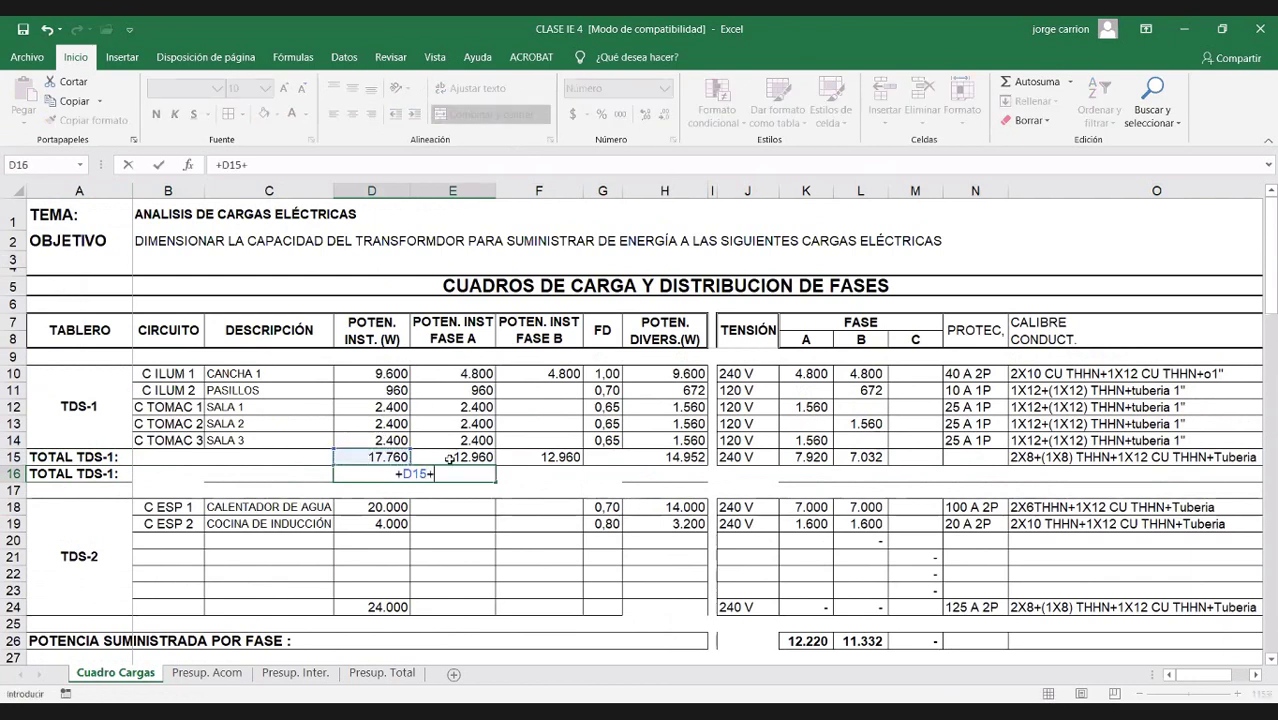
pyautogui.click(449, 458)
pyautogui.press('Return')
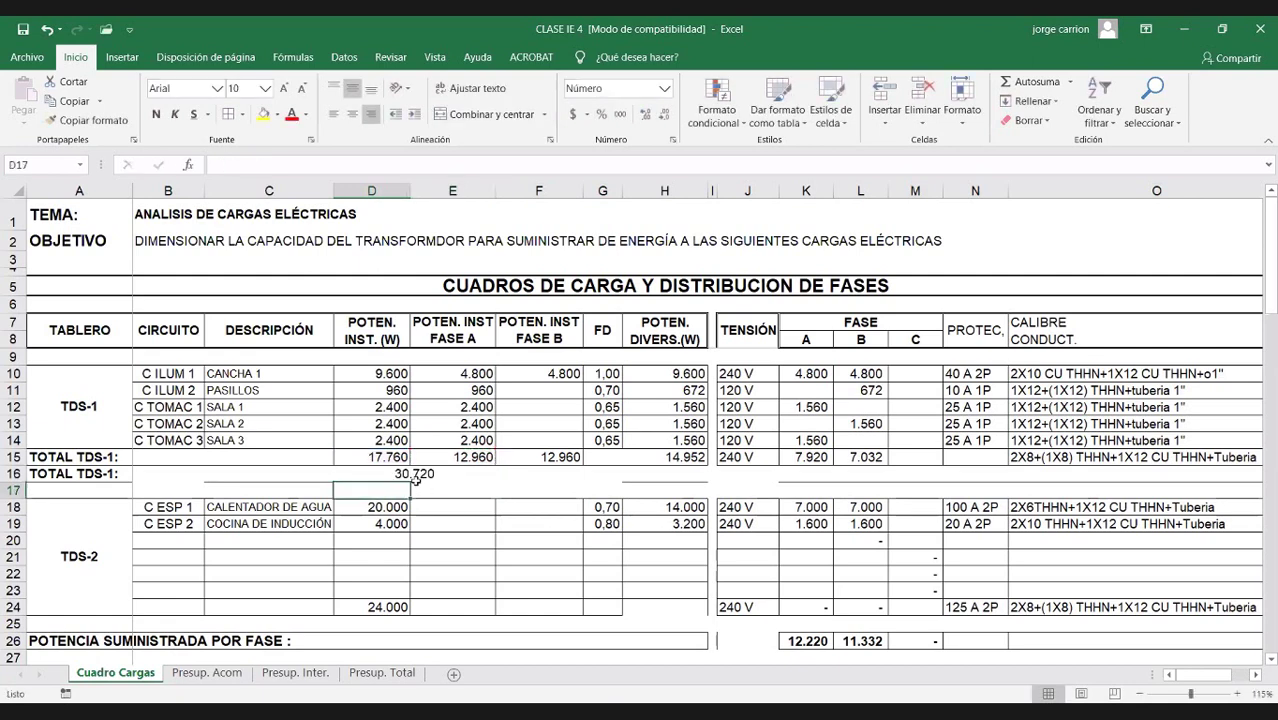
# Step: Examine the total formulas in D16 and D24 and the installed load summary below the table
pyautogui.doubleClick(408, 474)
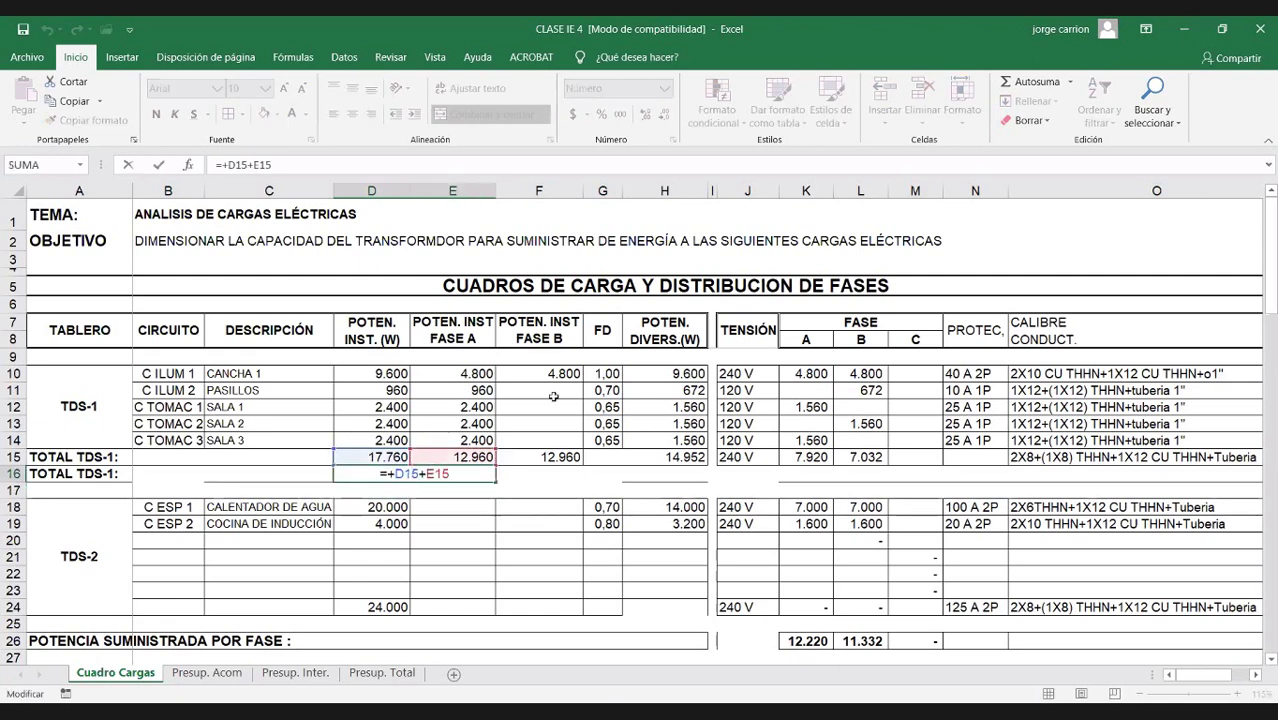
pyautogui.press('Escape')
pyautogui.doubleClick(486, 474)
pyautogui.press('Escape')
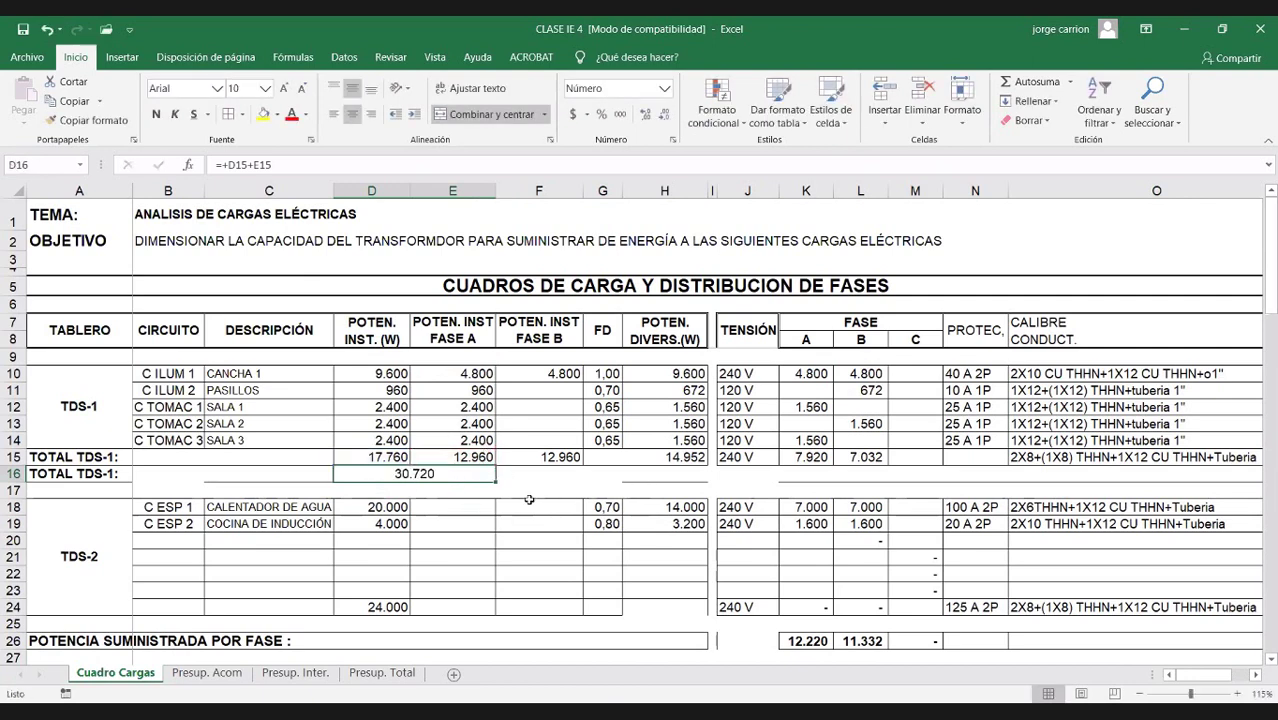
pyautogui.scroll(-1, 420, 510)
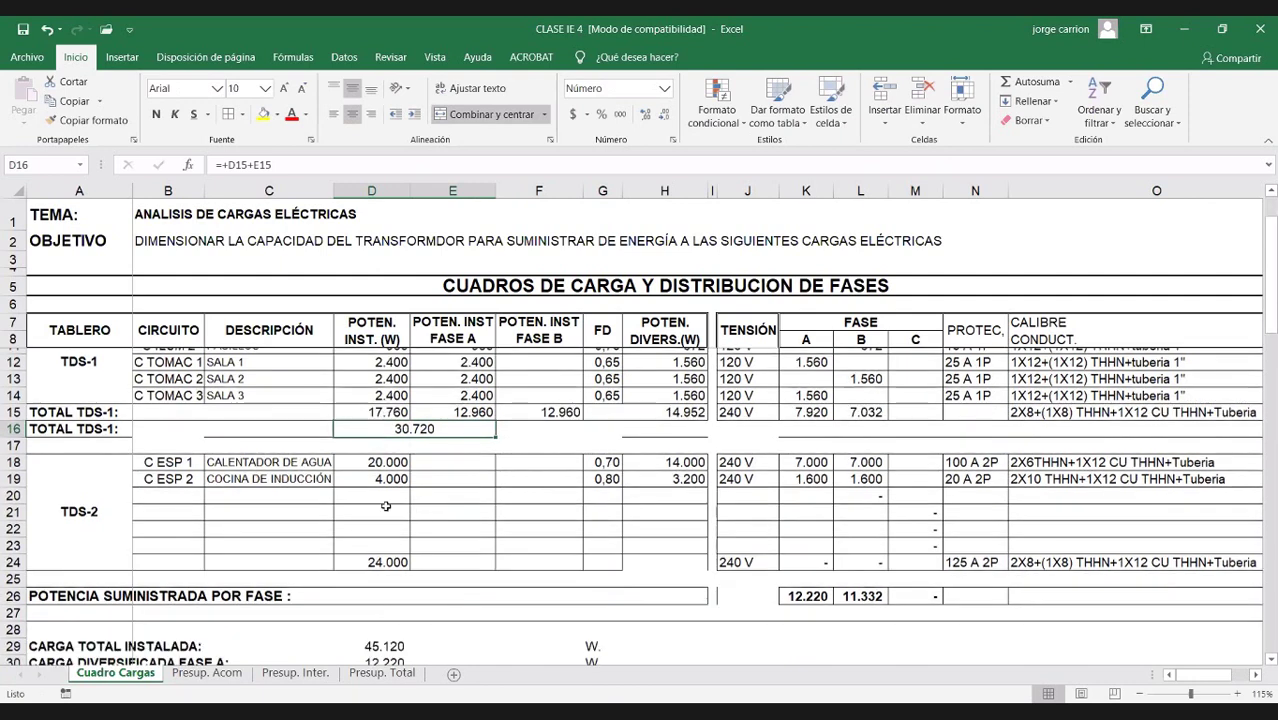
pyautogui.scroll(-1, 430, 500)
pyautogui.scroll(1, 476, 495)
pyautogui.press('Down')
pyautogui.press('Down')
pyautogui.press('Down')
pyautogui.press('Down')
pyautogui.press('Down')
pyautogui.press('Down')
pyautogui.press('Down')
pyautogui.press('Down')
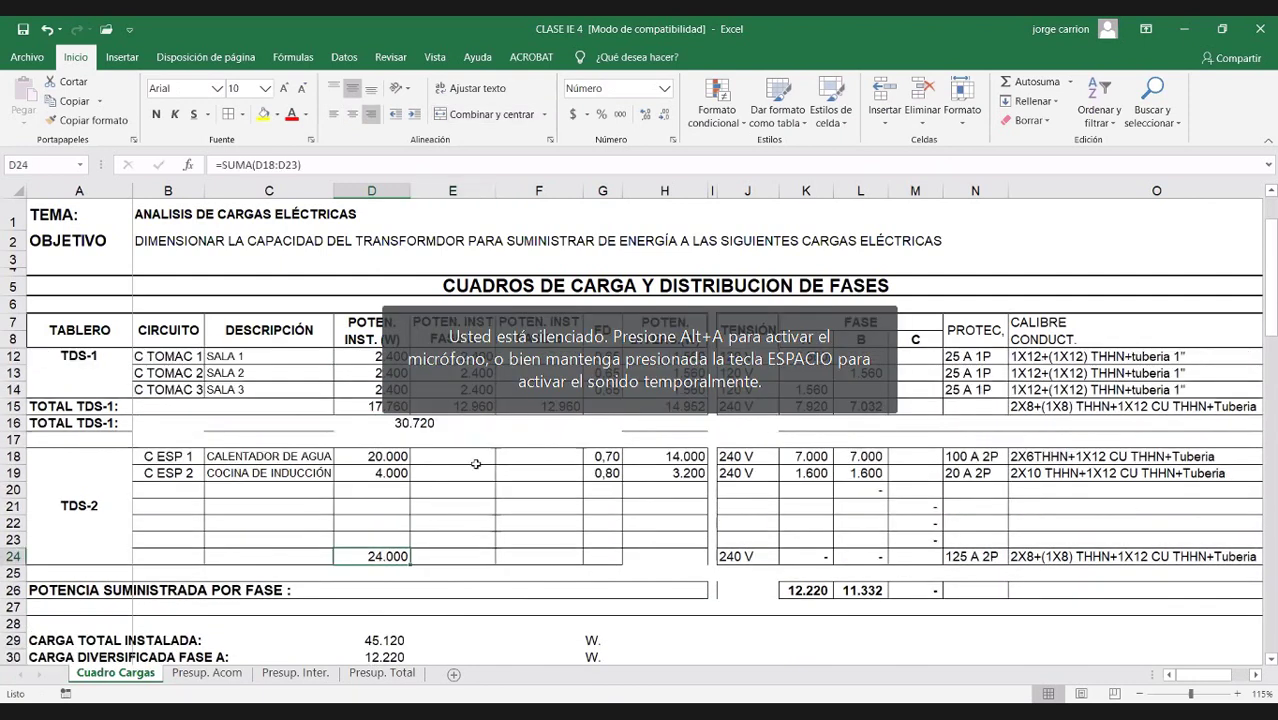
pyautogui.scroll(1, 476, 463)
pyautogui.doubleClick(420, 474)
pyautogui.press('Escape')
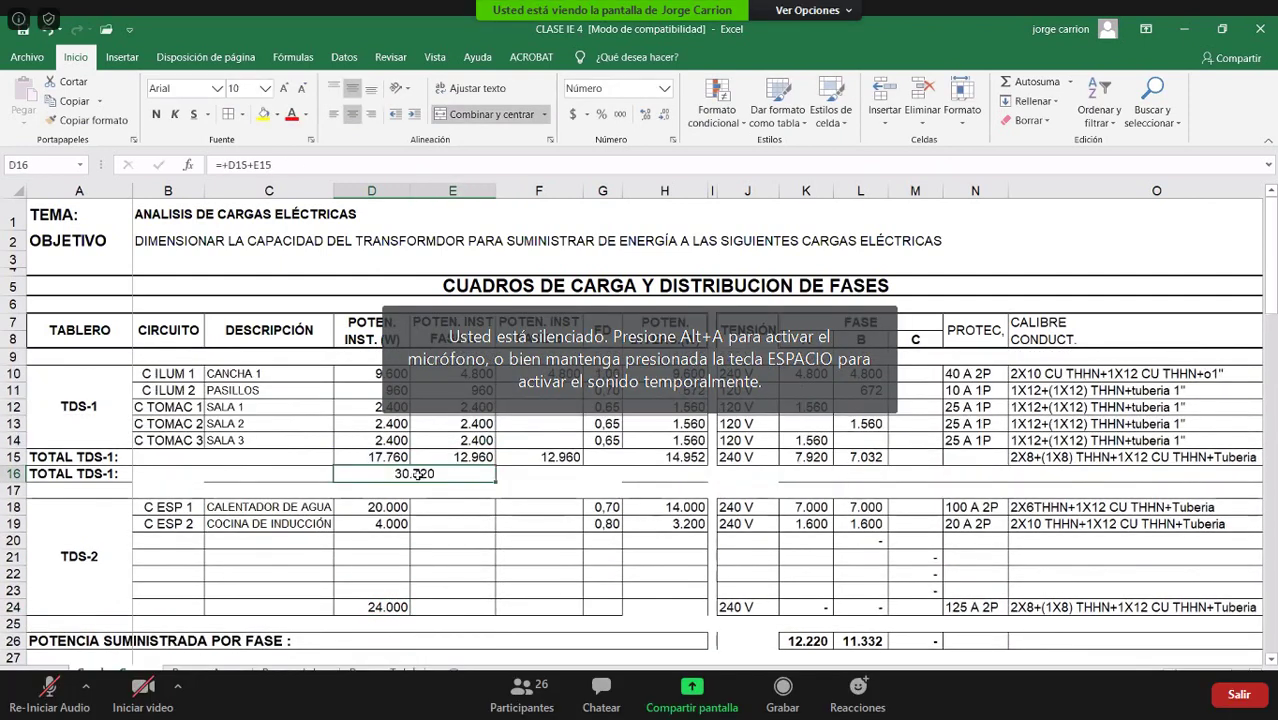
# Step: Change the merged TOTAL TDS-1 formula in D16 to =+F15+E15 so it adds the two phase totals
pyautogui.press('F2')
pyautogui.press('Left')
pyautogui.press('Left')
pyautogui.hotkey('shift', 'Left')
pyautogui.hotkey('shift', 'Left')
pyautogui.hotkey('shift', 'Left')
pyautogui.click(523, 458)
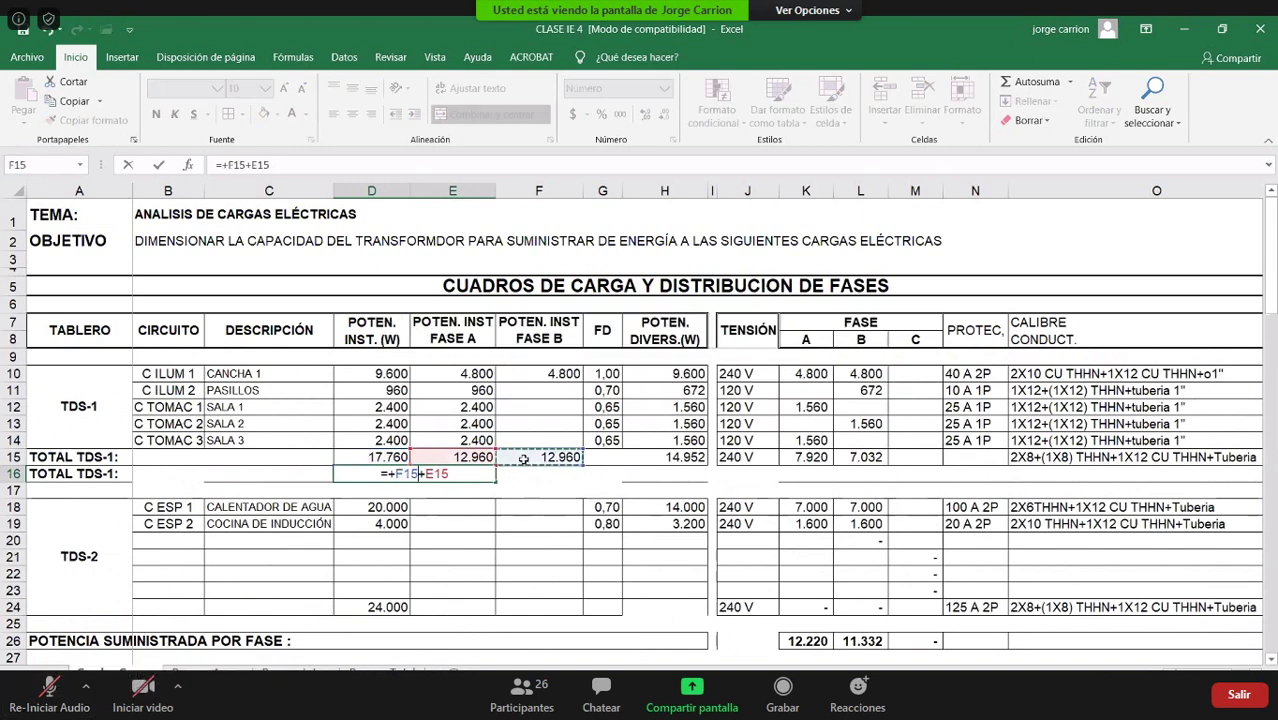
pyautogui.press('Return')
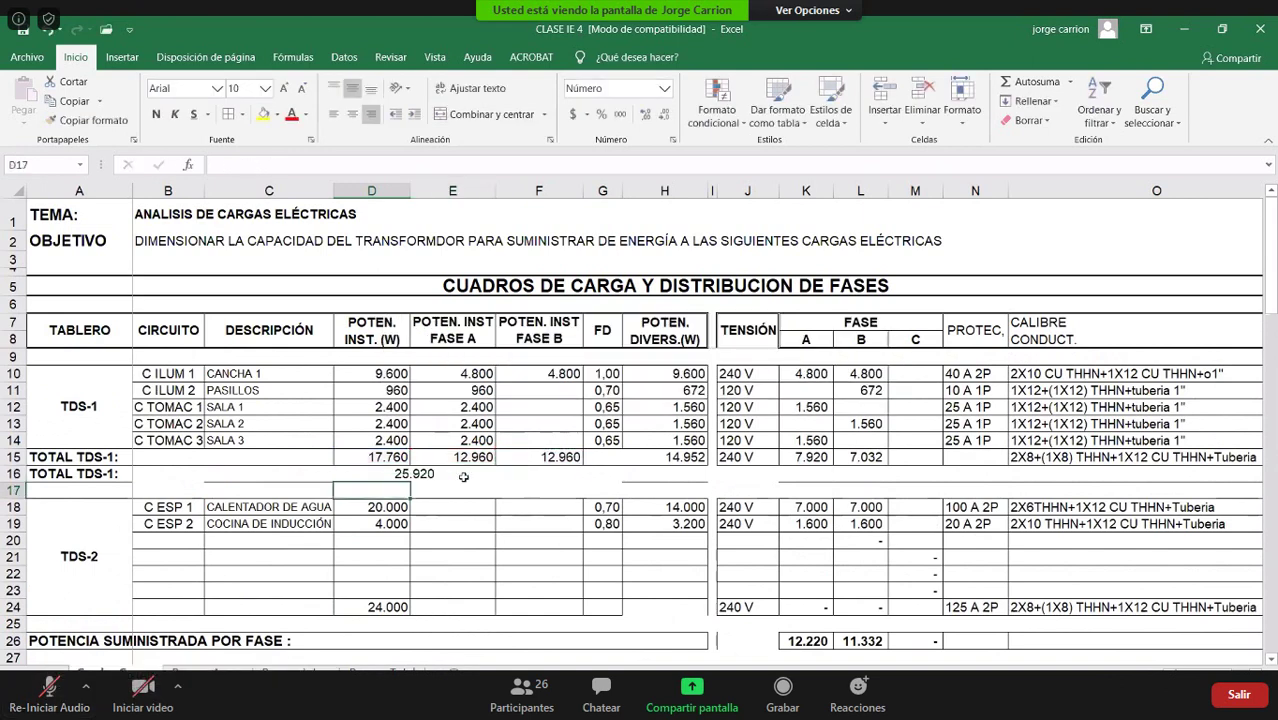
pyautogui.doubleClick(411, 474)
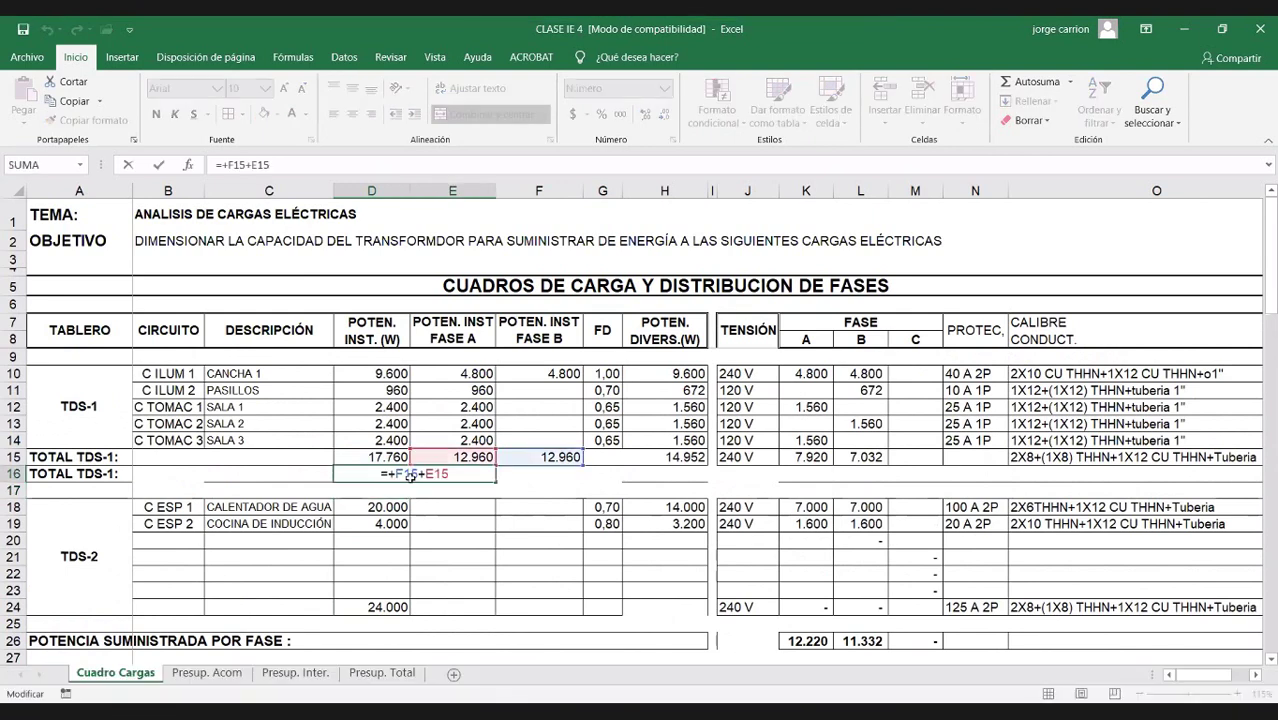
pyautogui.press('Escape')
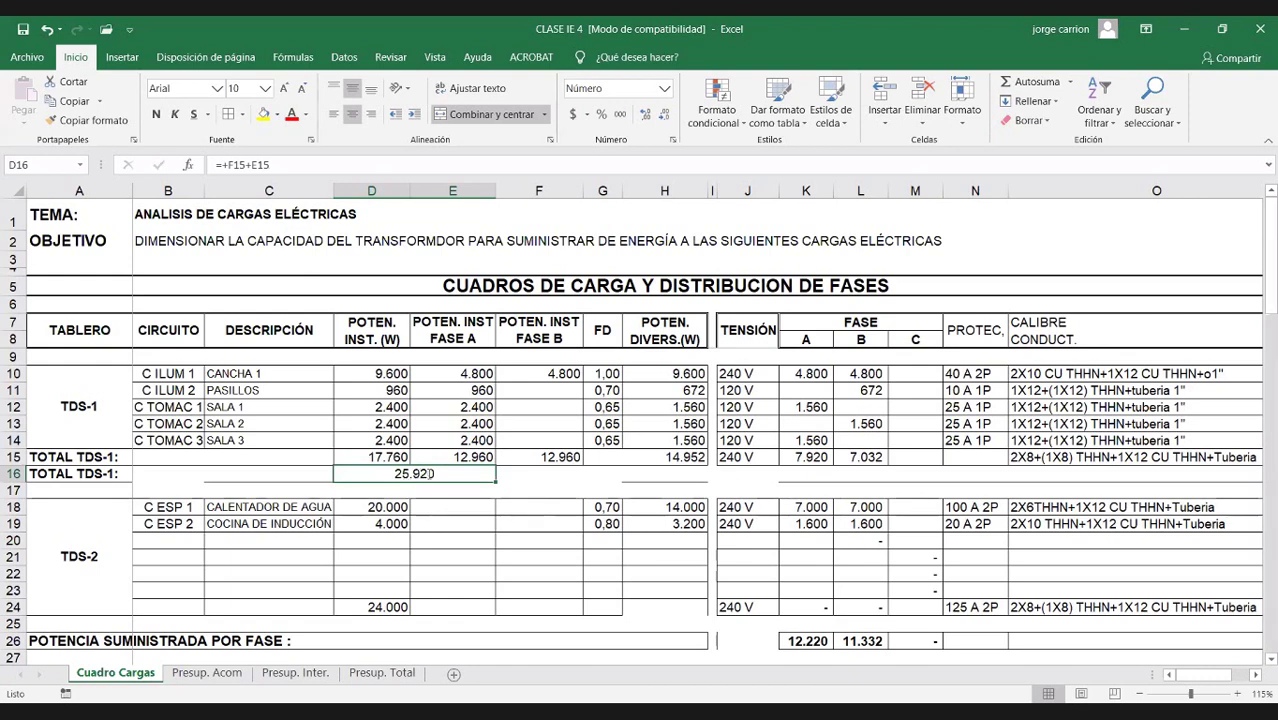
pyautogui.doubleClick(430, 474)
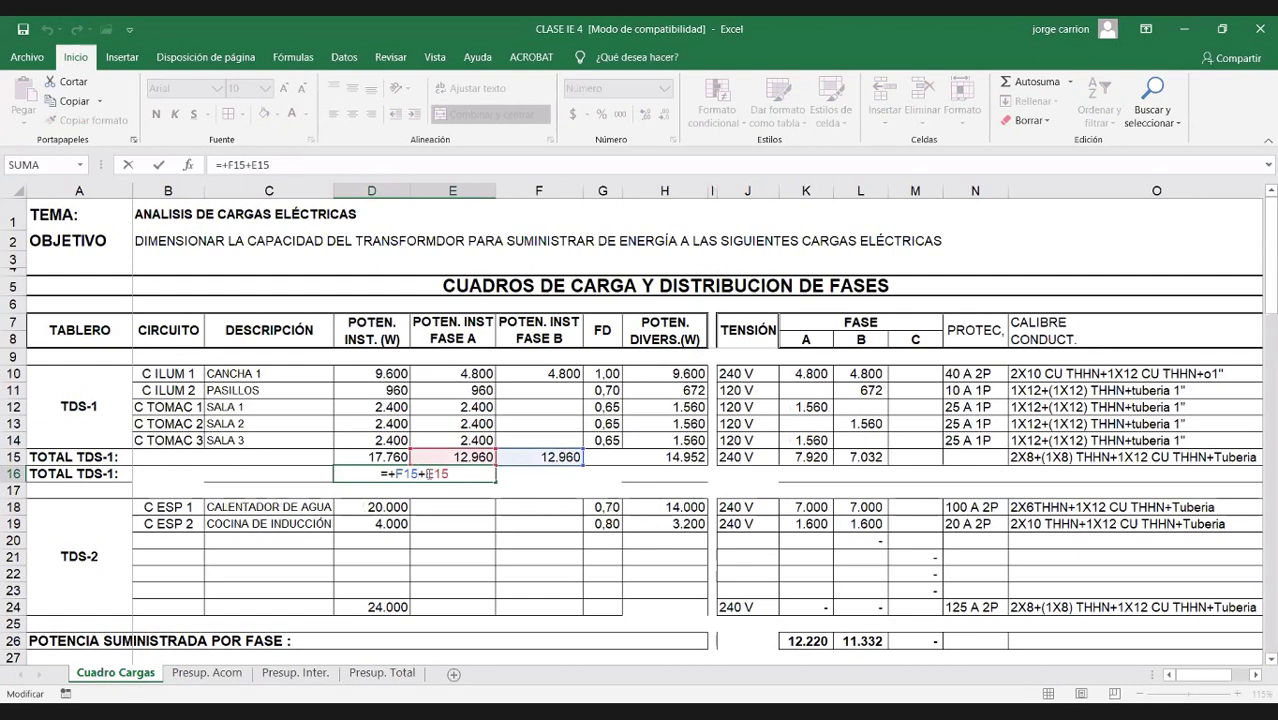
pyautogui.press('Escape')
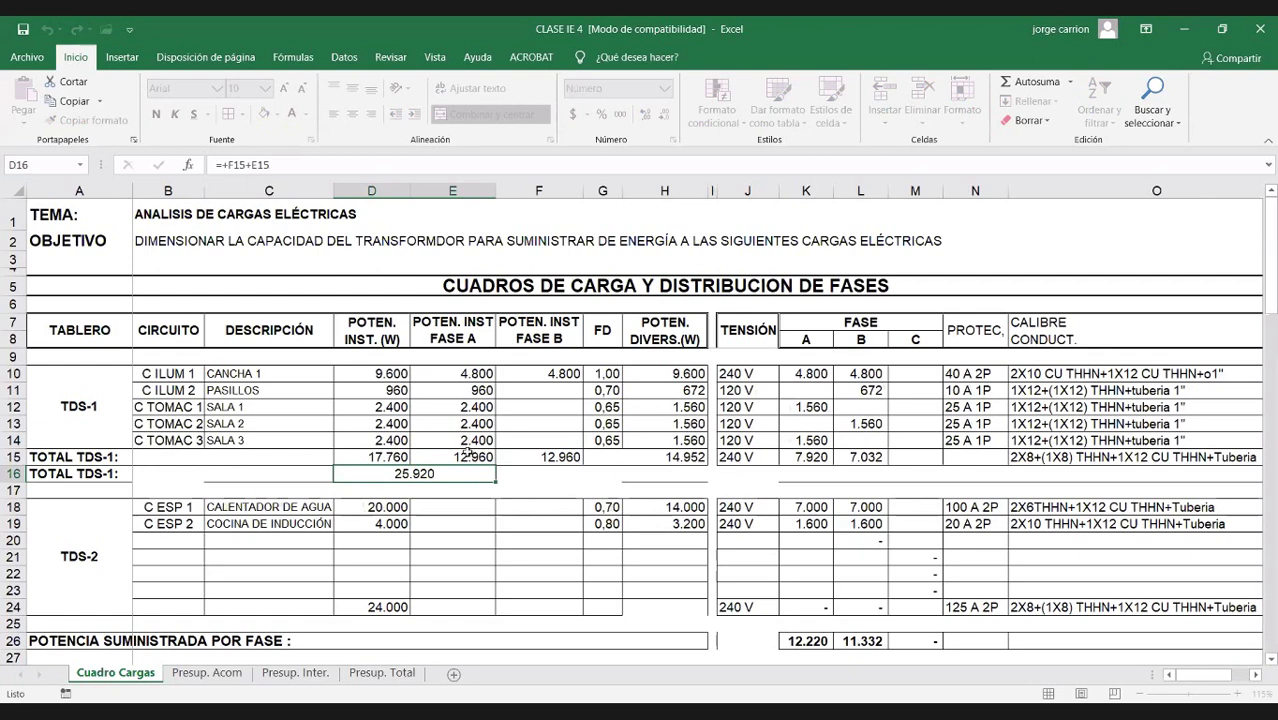
# Step: Correct the TDS-1 phase B total in F15 to sum the range F10:F14
pyautogui.click(540, 456)
pyautogui.doubleClick(543, 456)
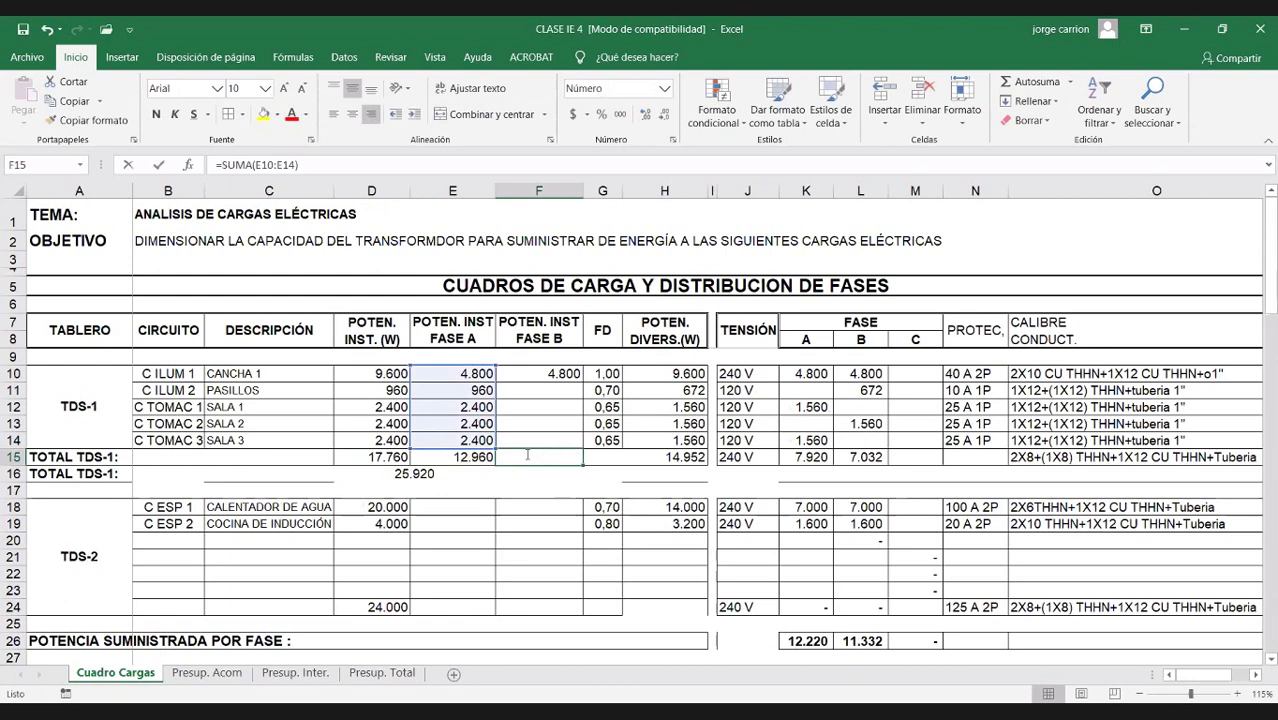
pyautogui.click(562, 378)
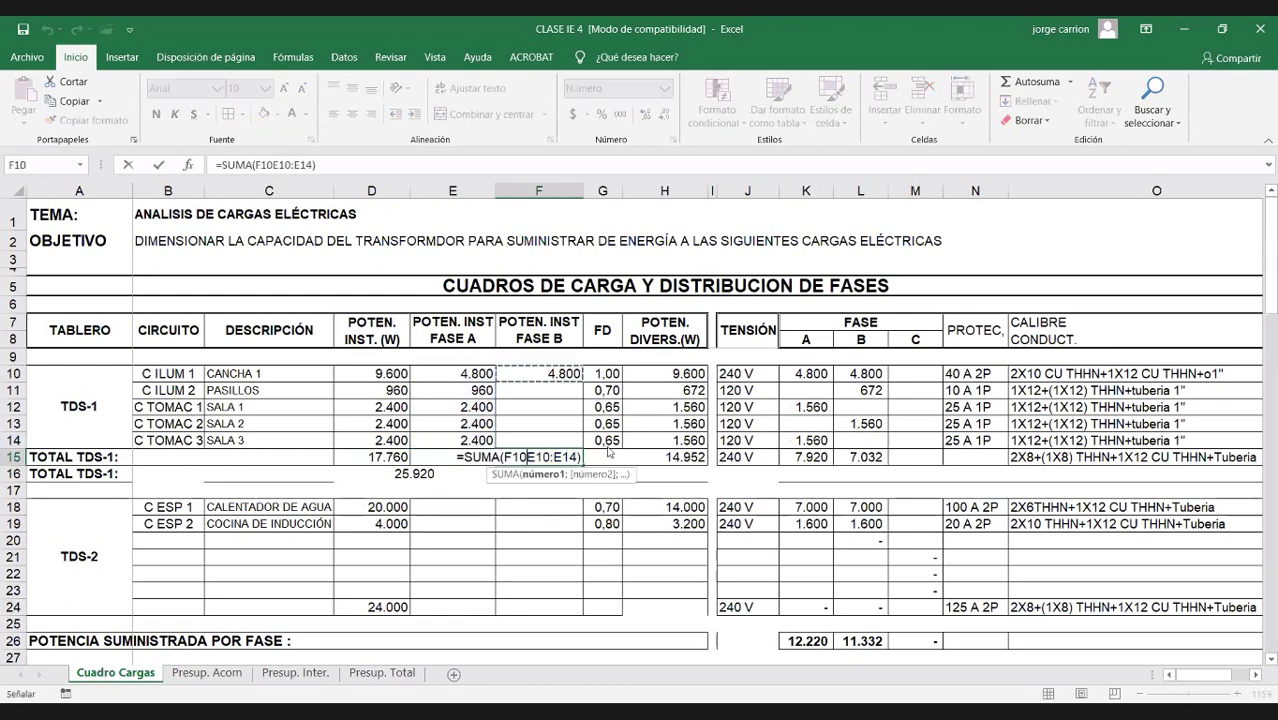
pyautogui.write(':F14')
pyautogui.press('Return')
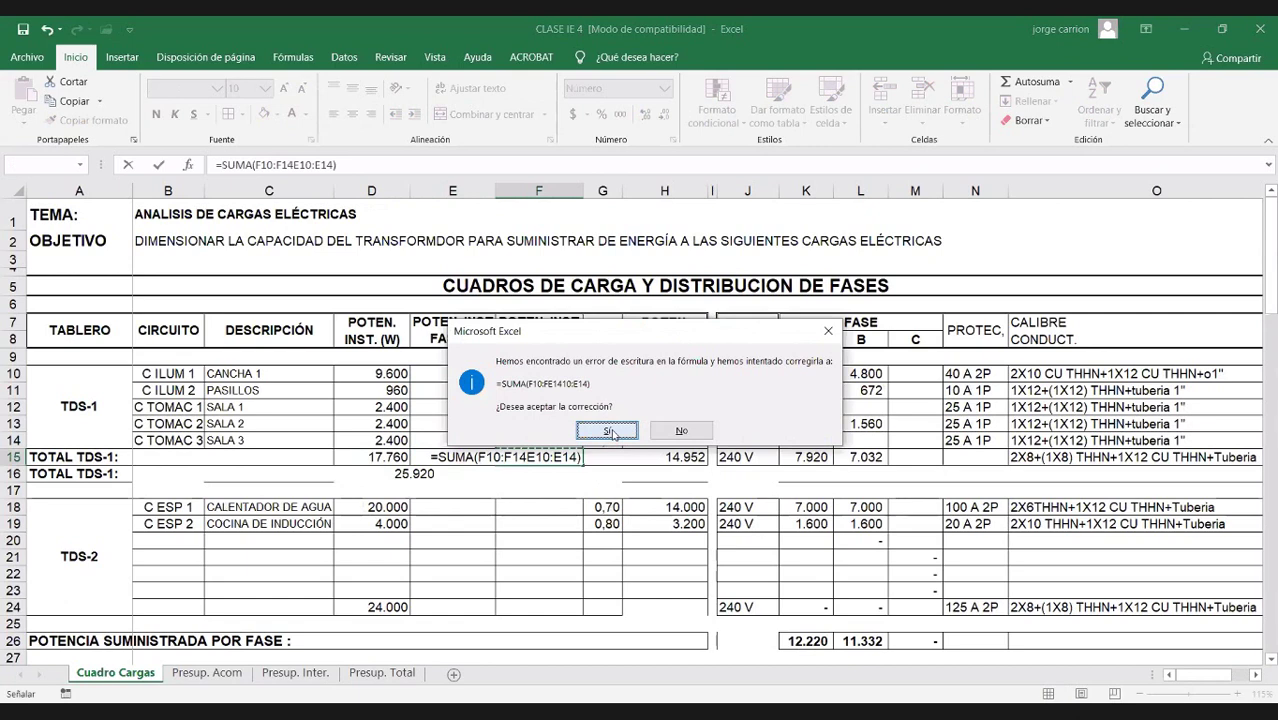
pyautogui.click(610, 431)
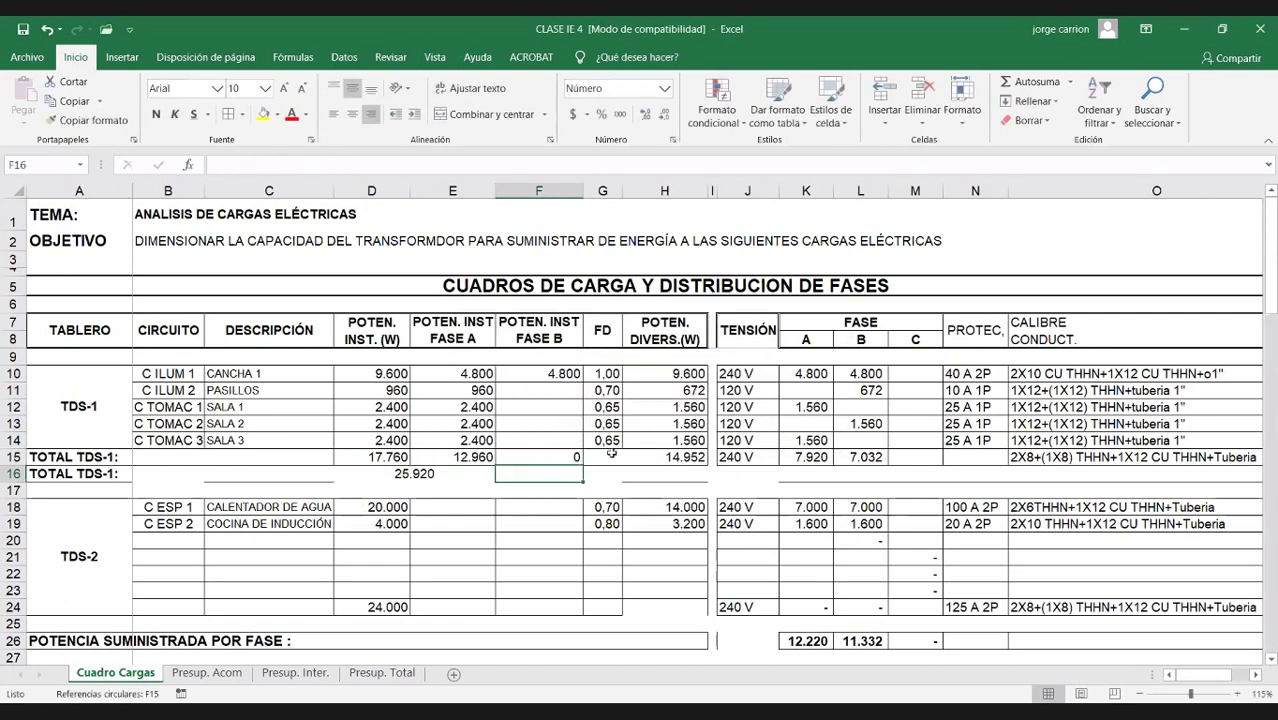
pyautogui.press('Up')
pyautogui.write('+')
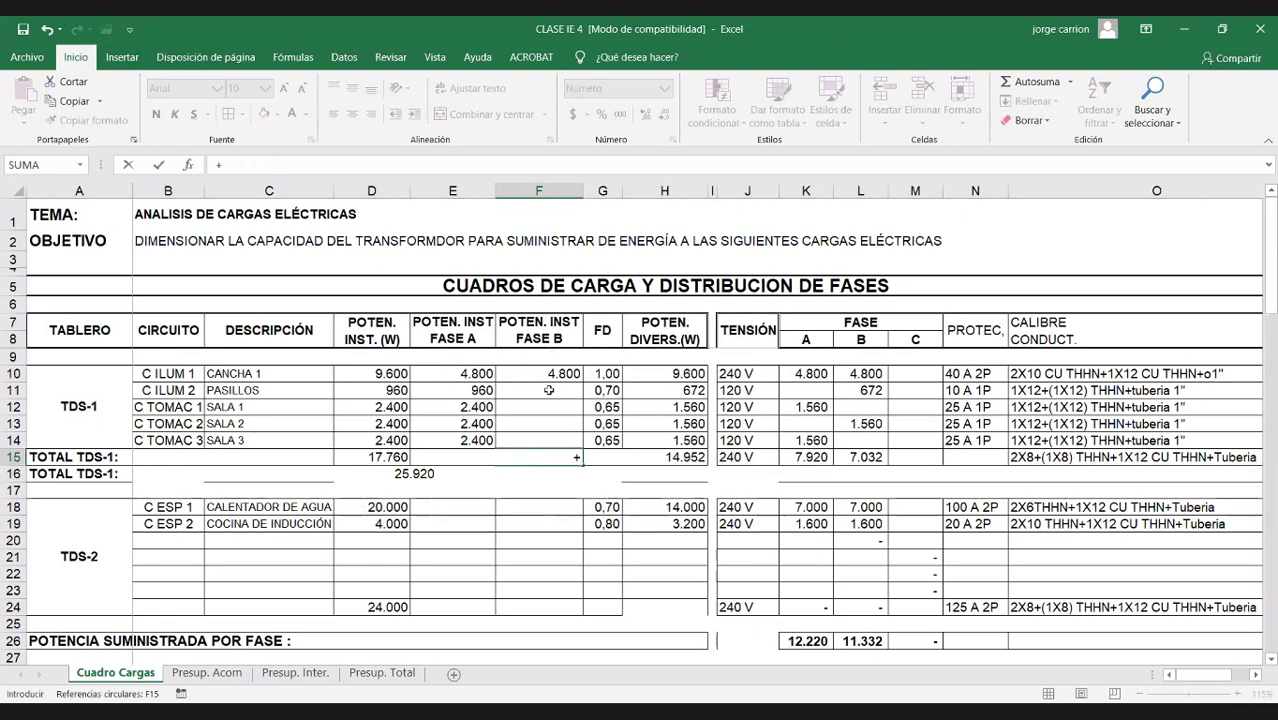
pyautogui.press('Escape')
# Step: Check which cells the merged TOTAL TDS-1 formula in D16 adds together
pyautogui.click(466, 474)
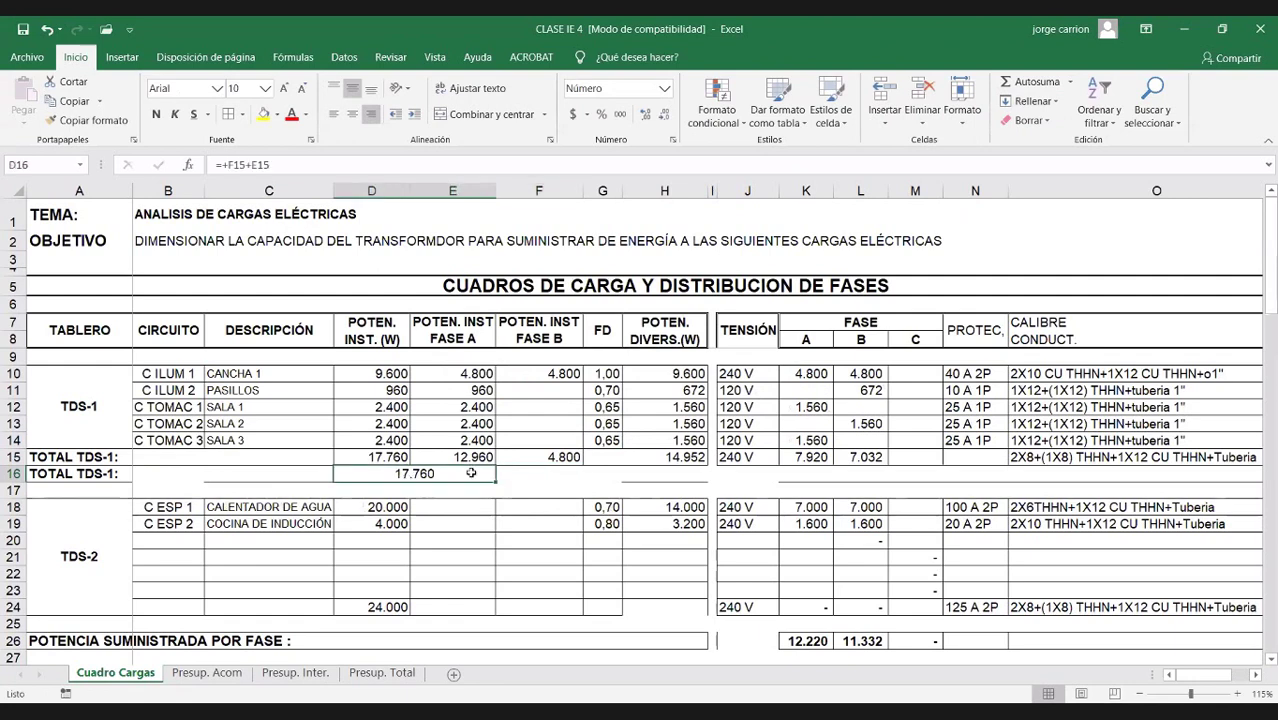
pyautogui.doubleClick(444, 470)
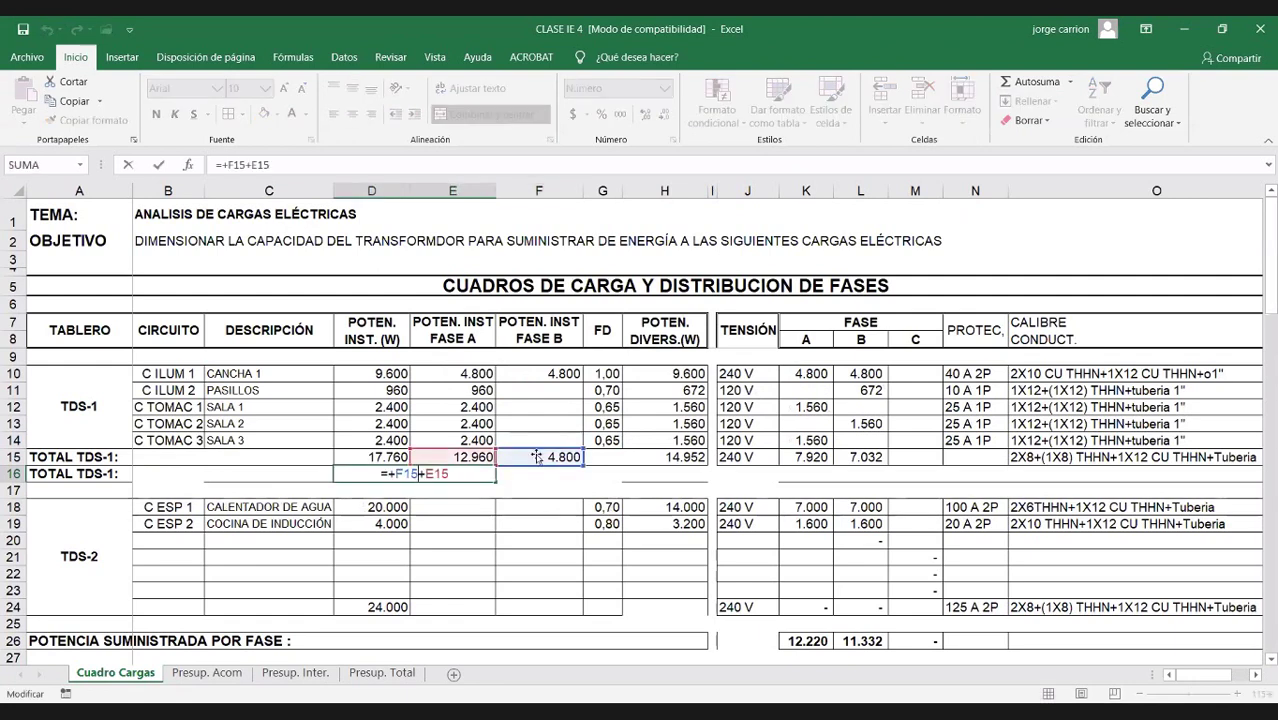
pyautogui.press('Escape')
pyautogui.doubleClick(464, 473)
pyautogui.press('Escape')
pyautogui.doubleClick(404, 476)
pyautogui.press('Escape')
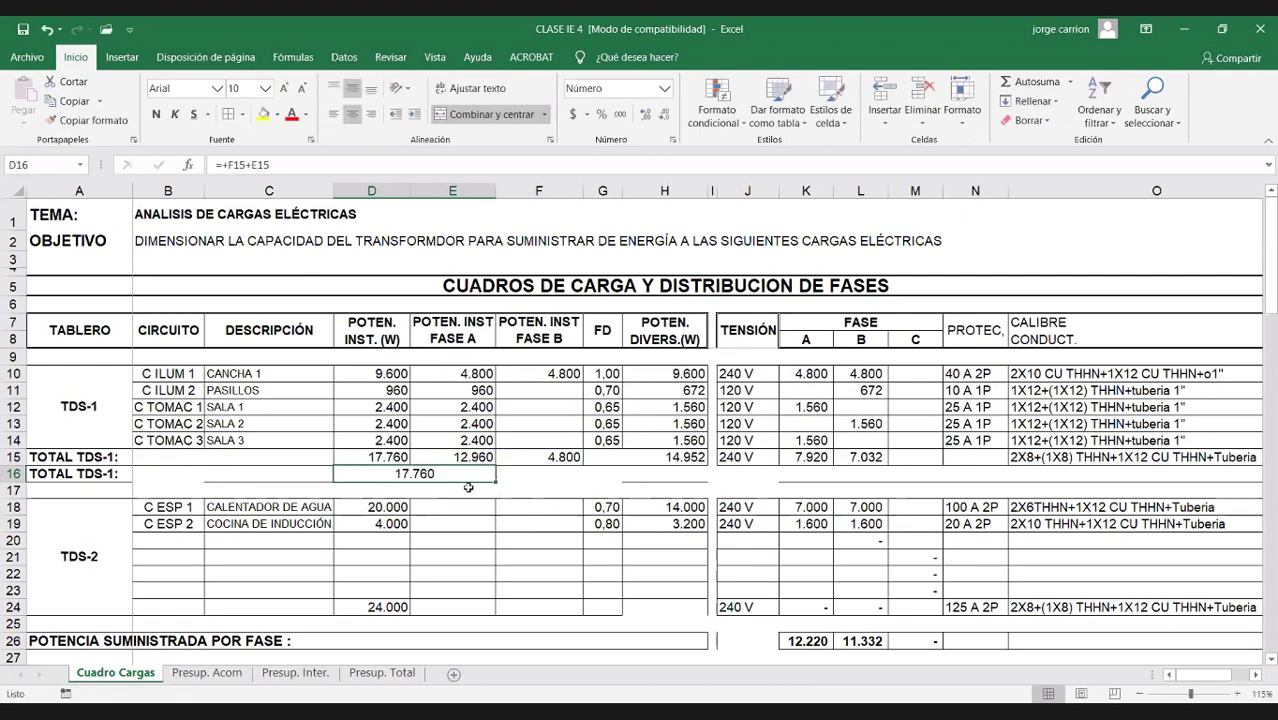
# Step: Split the CALENTADOR DE AGUA installed power between phases, with D18/2 in E18 and a reference to E18 in F18
pyautogui.scroll(-1, 458, 459)
pyautogui.click(459, 457)
pyautogui.write('+')
pyautogui.click(362, 462)
pyautogui.write('/2')
pyautogui.press('Return')
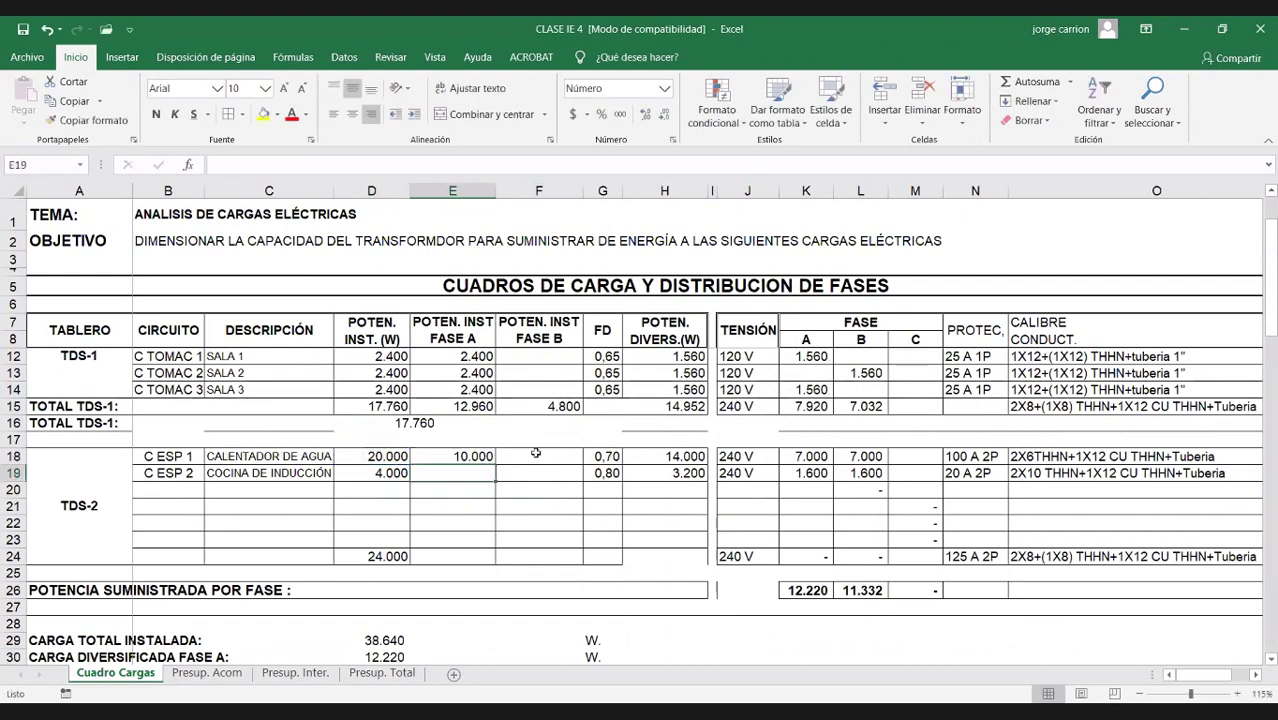
pyautogui.click(536, 453)
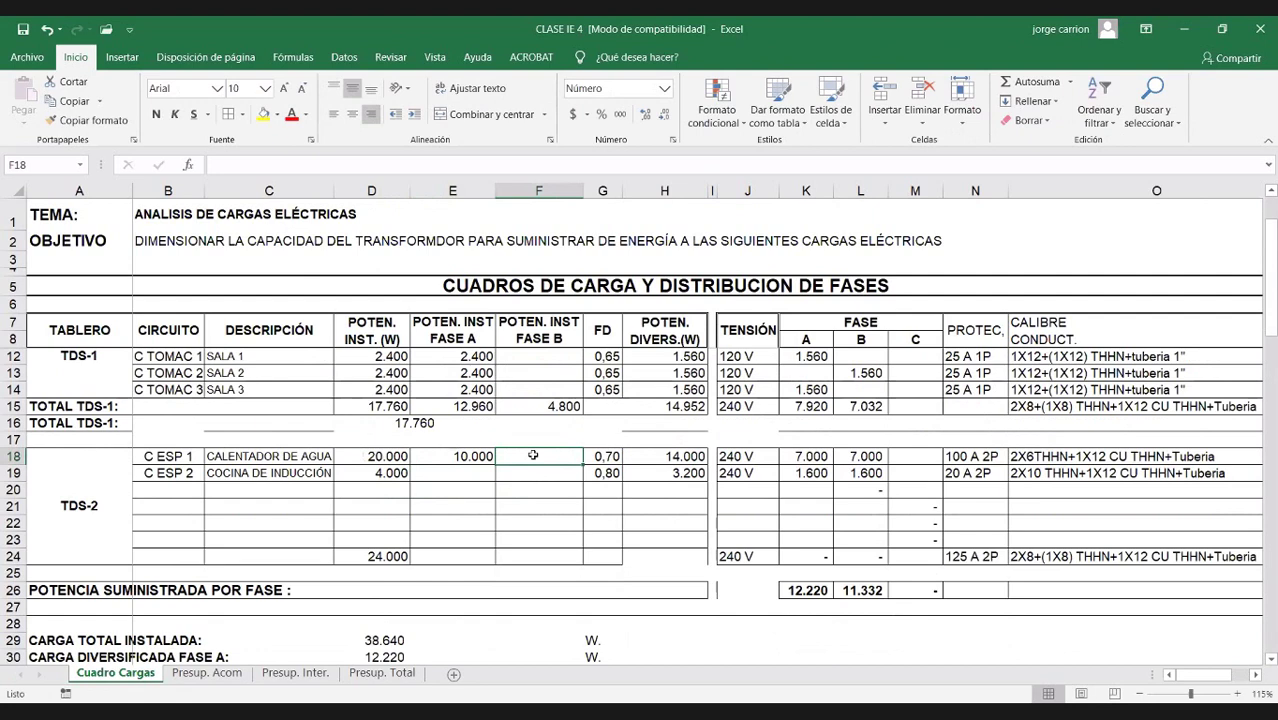
pyautogui.write('=')
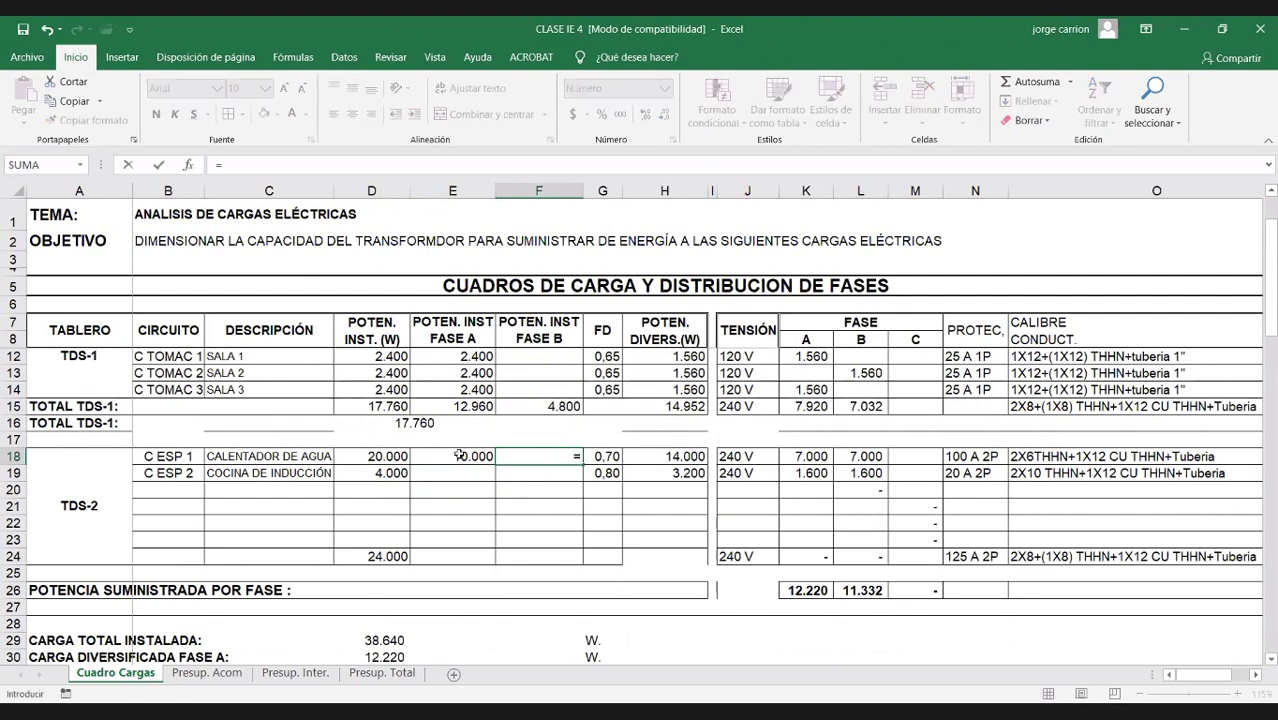
pyautogui.click(459, 455)
pyautogui.press('Return')
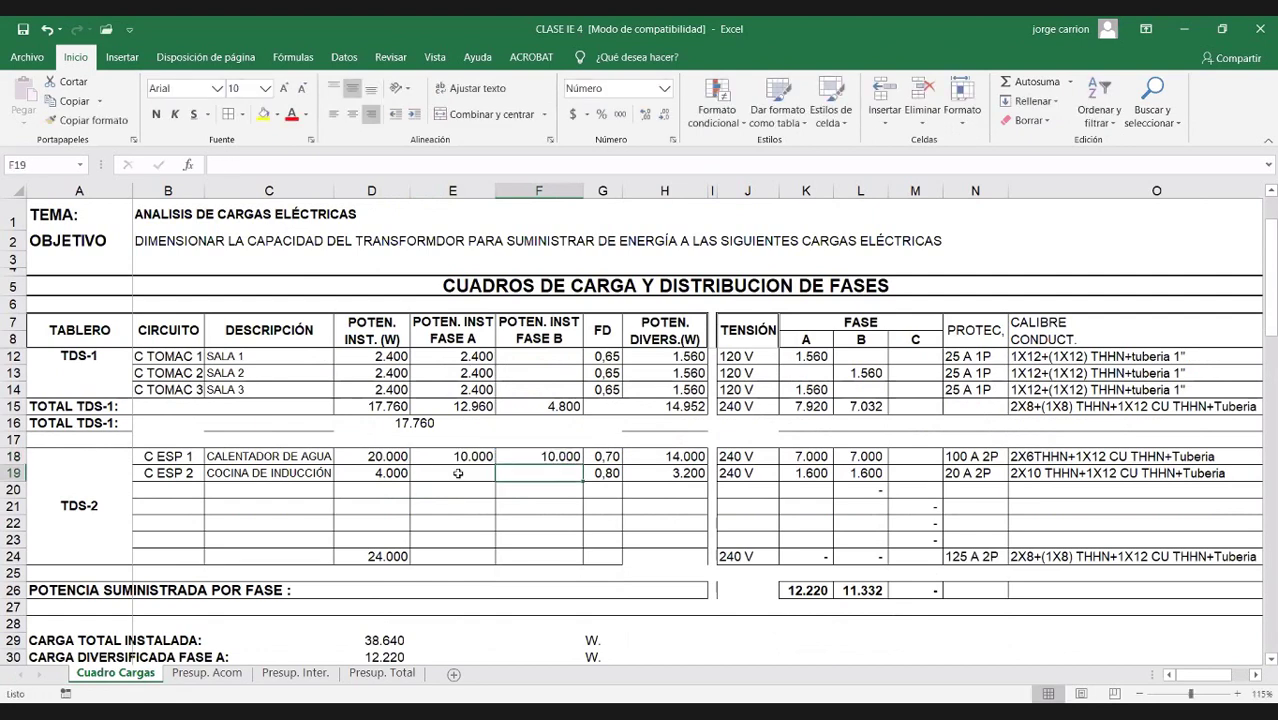
# Step: Split the COCINA DE INDUCCIÓN installed power between phases, with D19/2 in E19 and a reference to E19 in F19
pyautogui.click(458, 473)
pyautogui.write('=')
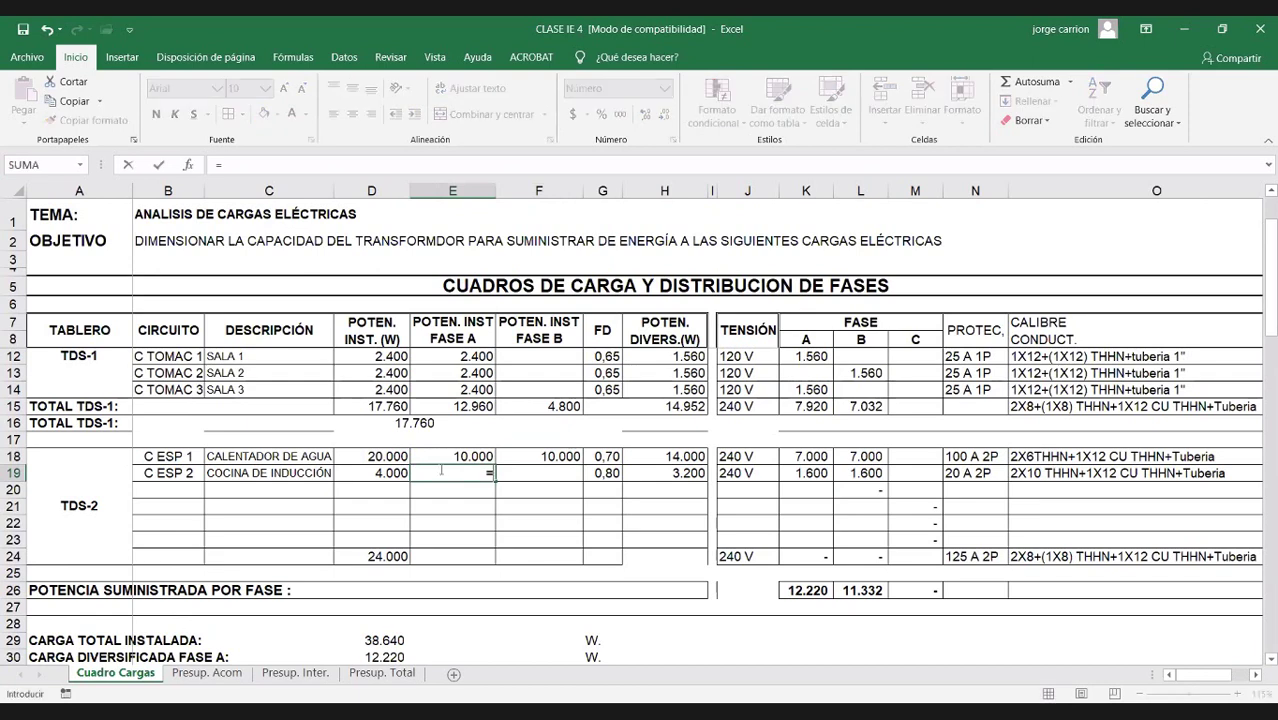
pyautogui.click(390, 473)
pyautogui.write('/2')
pyautogui.press('Return')
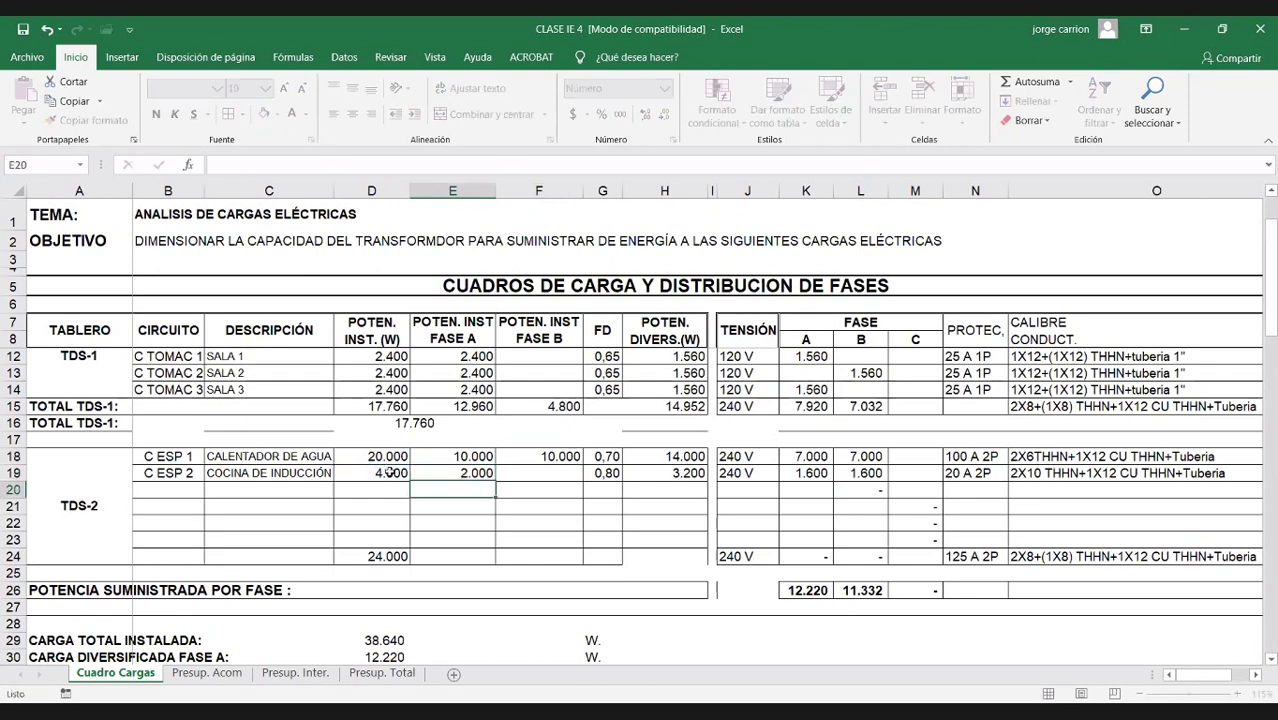
pyautogui.click(540, 470)
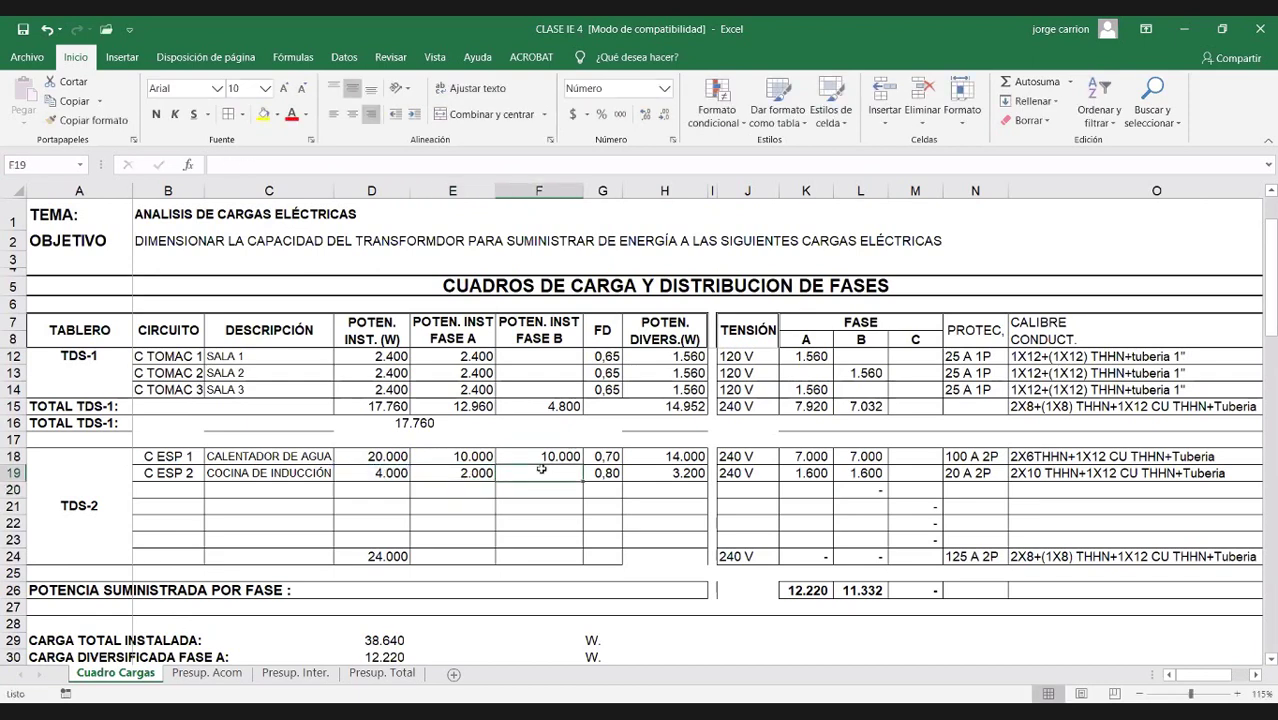
pyautogui.write('=')
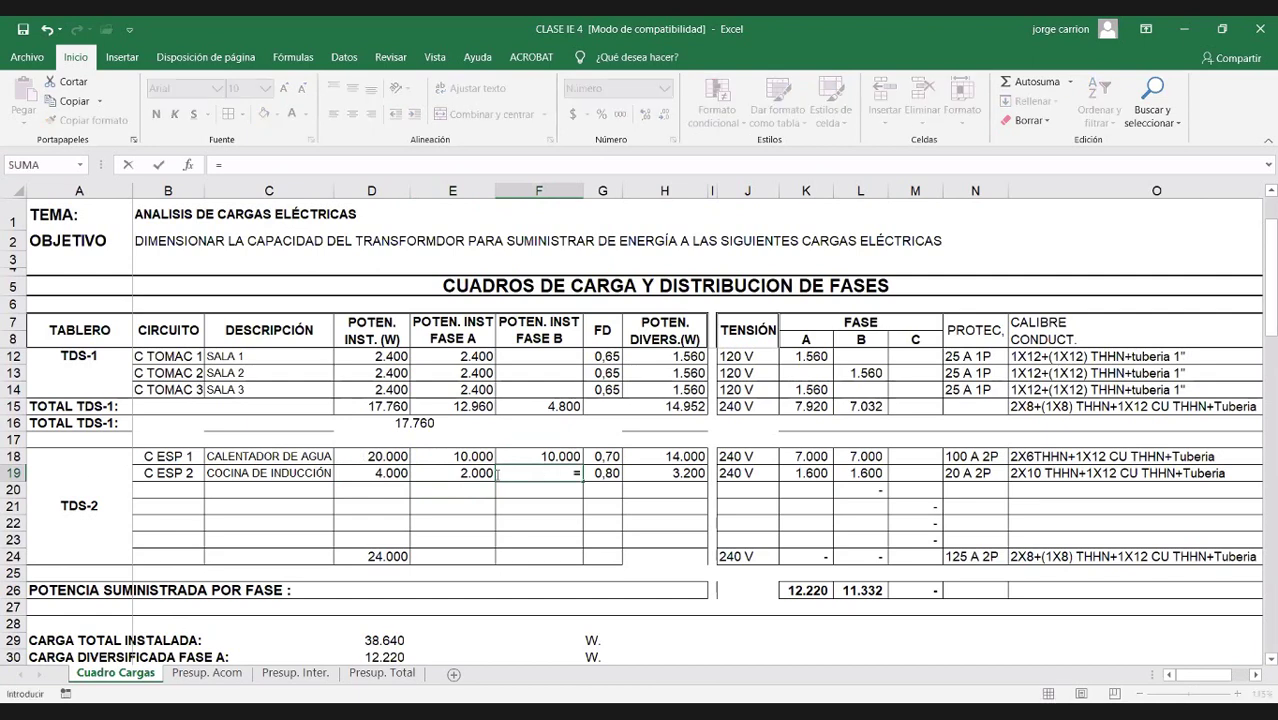
pyautogui.click(478, 472)
pyautogui.press('Return')
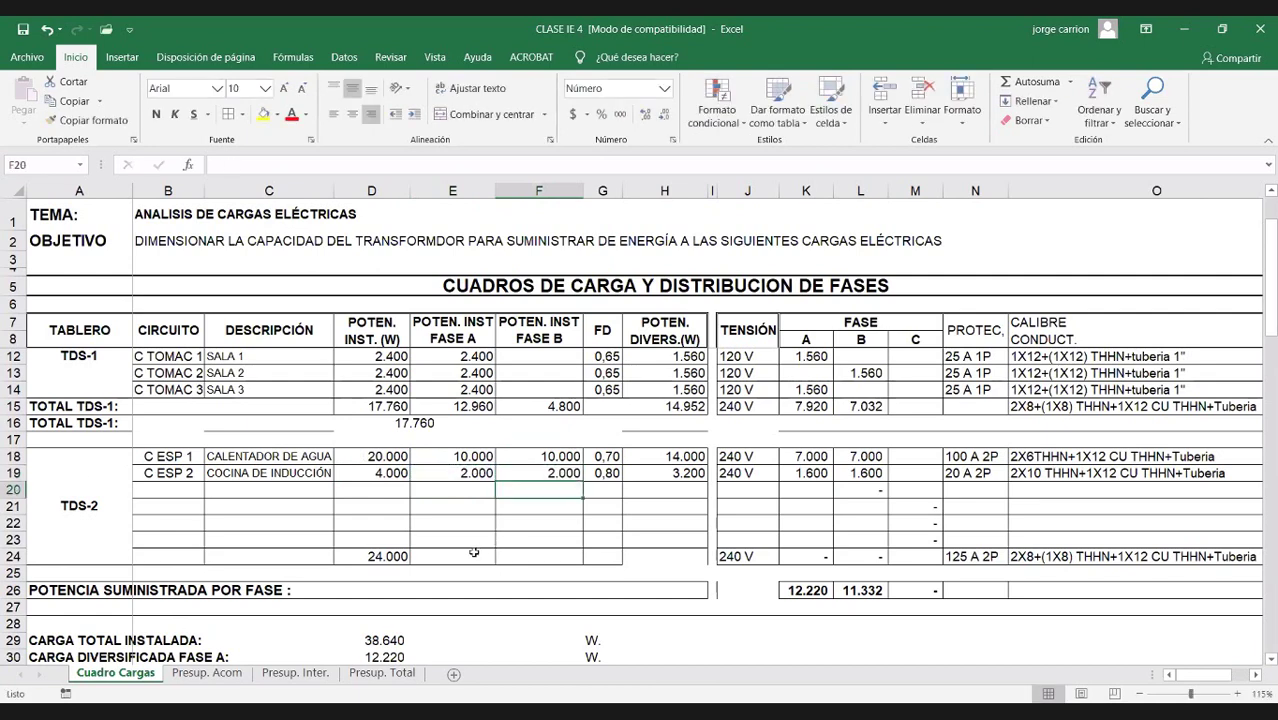
# Step: Total the TDS-2 phase A loads in E24 with =SUMA(E18:E23) and sum the phase B loads in F24
pyautogui.click(474, 555)
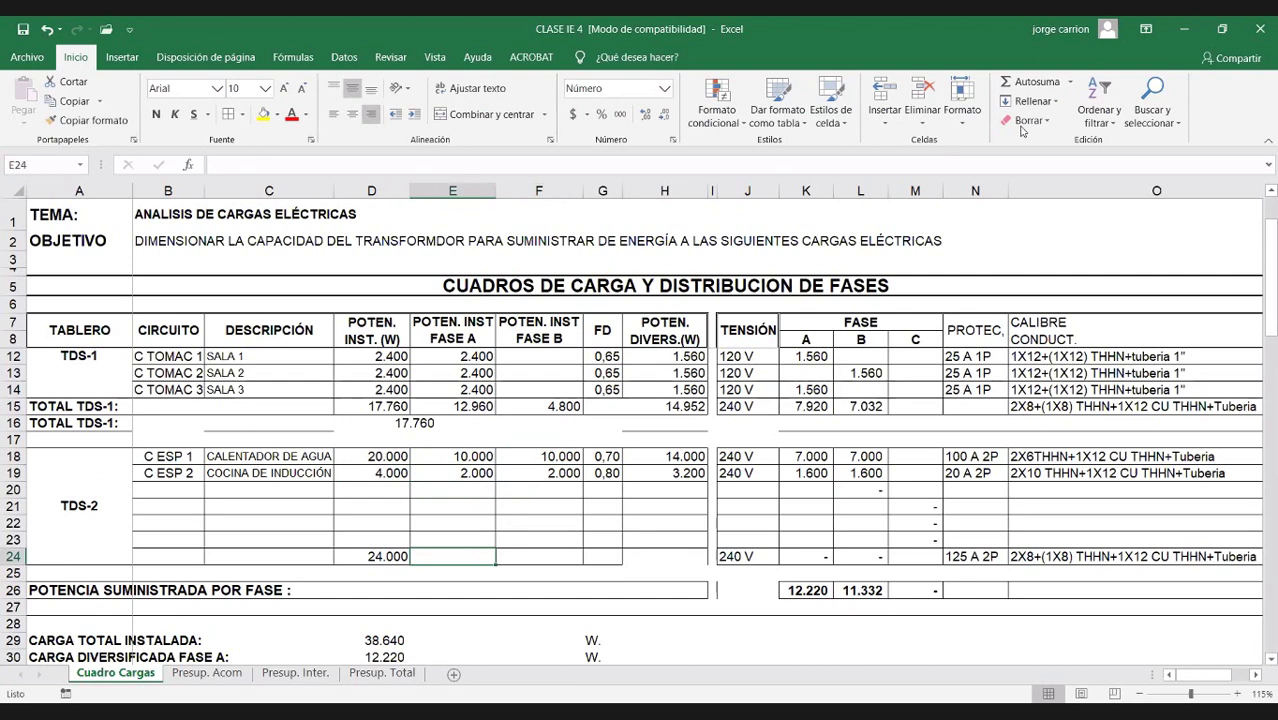
pyautogui.write('120000')
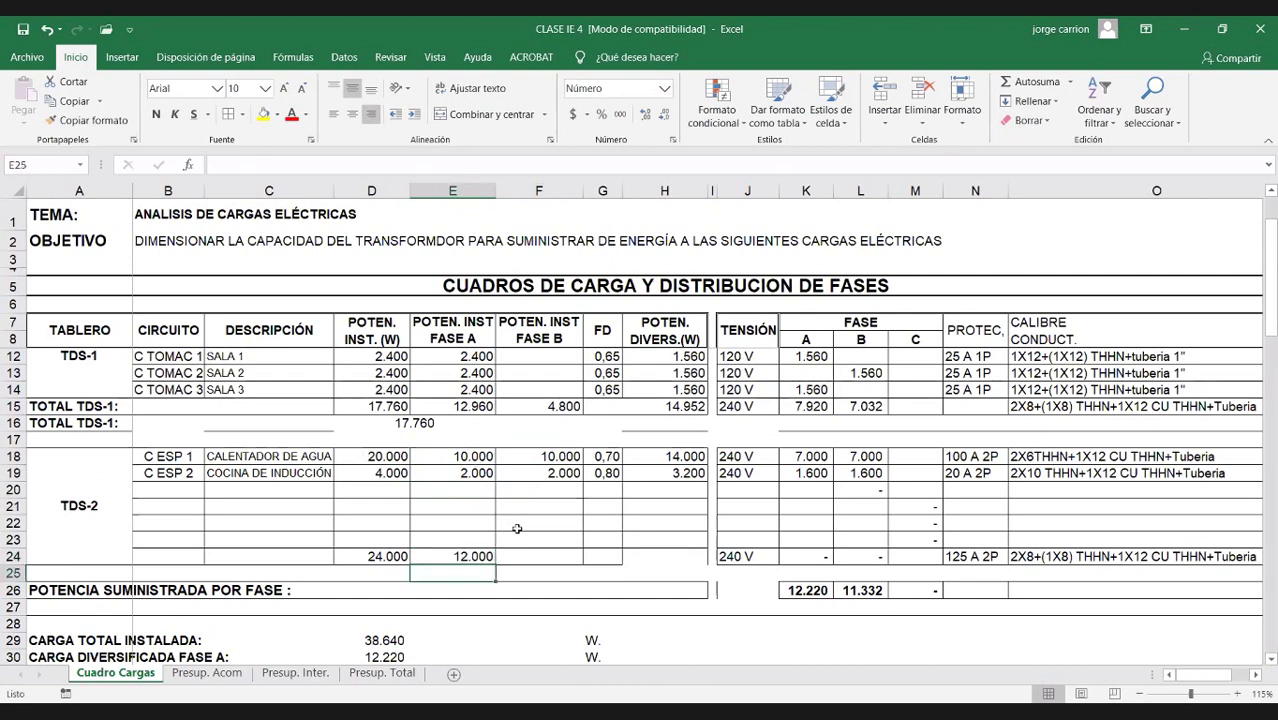
pyautogui.press('Tab')
pyautogui.click(1030, 82)
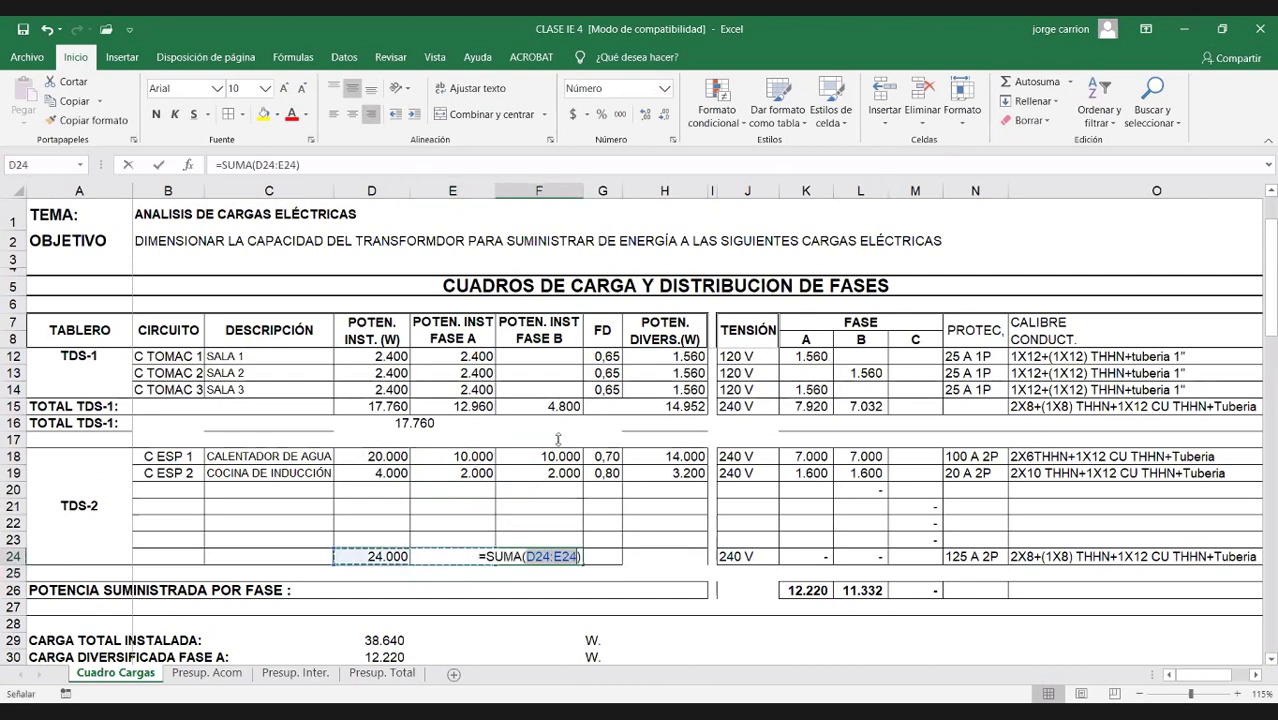
pyautogui.click(552, 467)
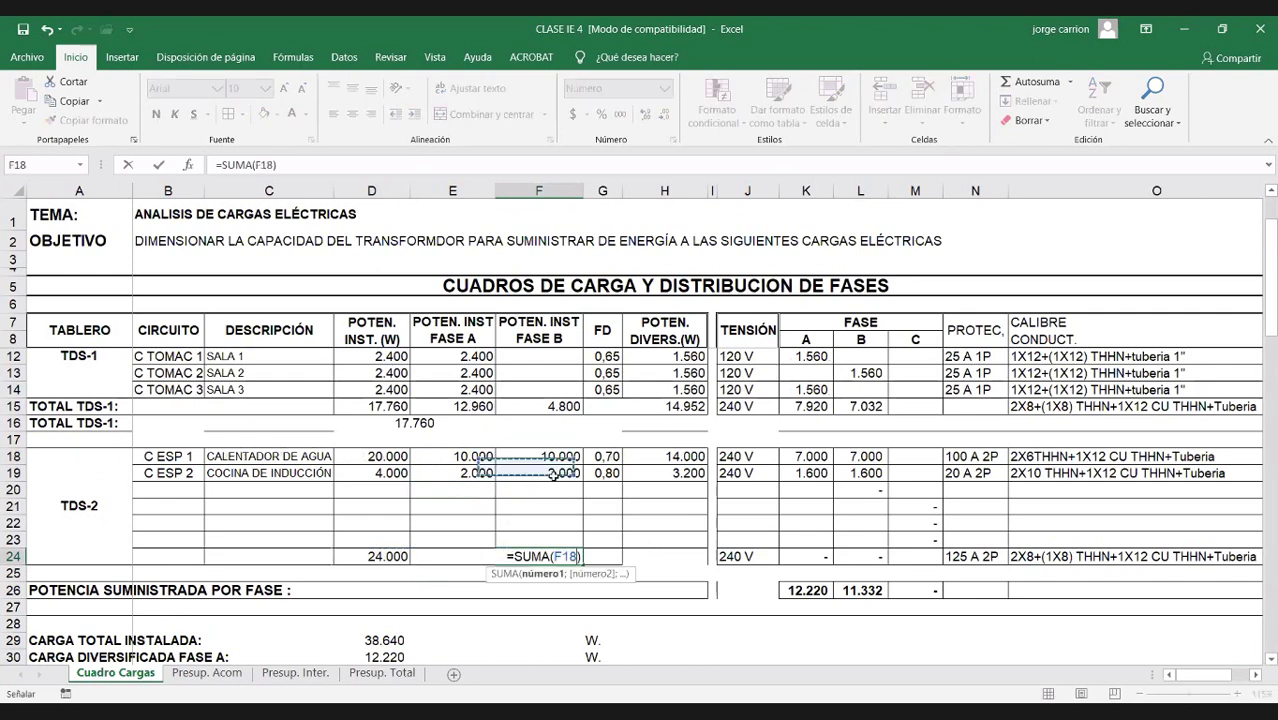
pyautogui.press('Return')
pyautogui.click(424, 557)
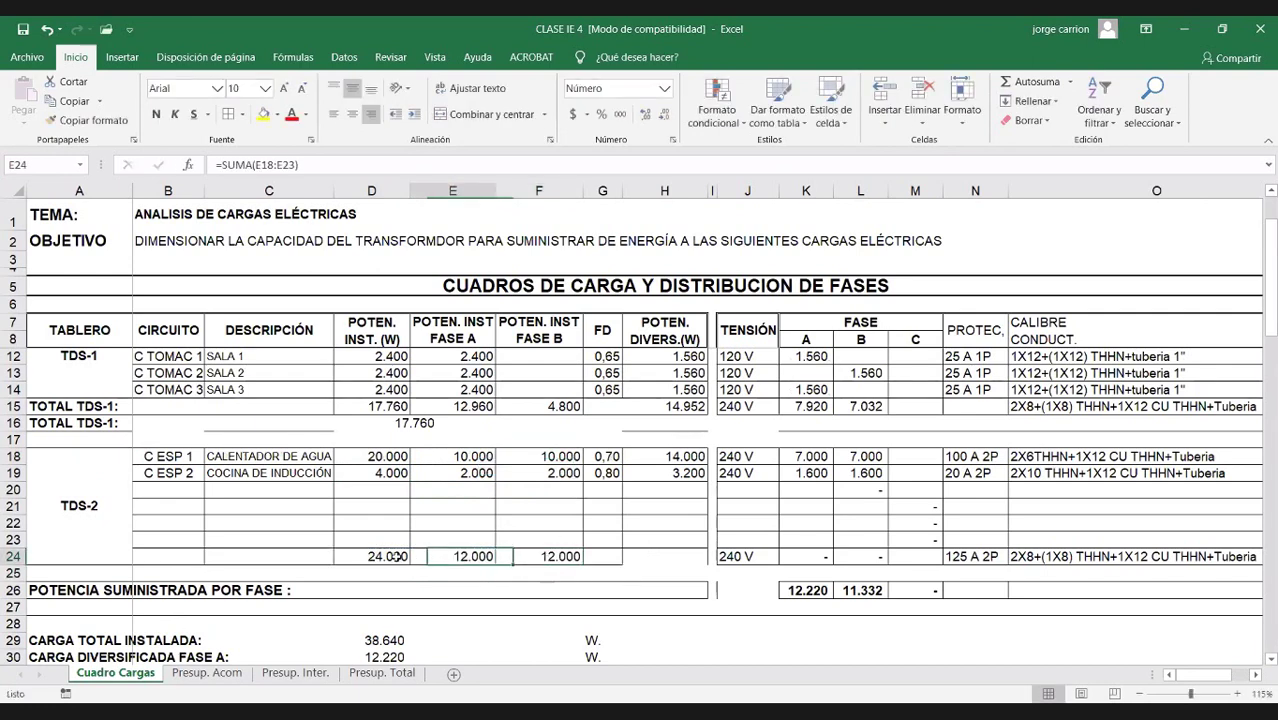
pyautogui.click(386, 557)
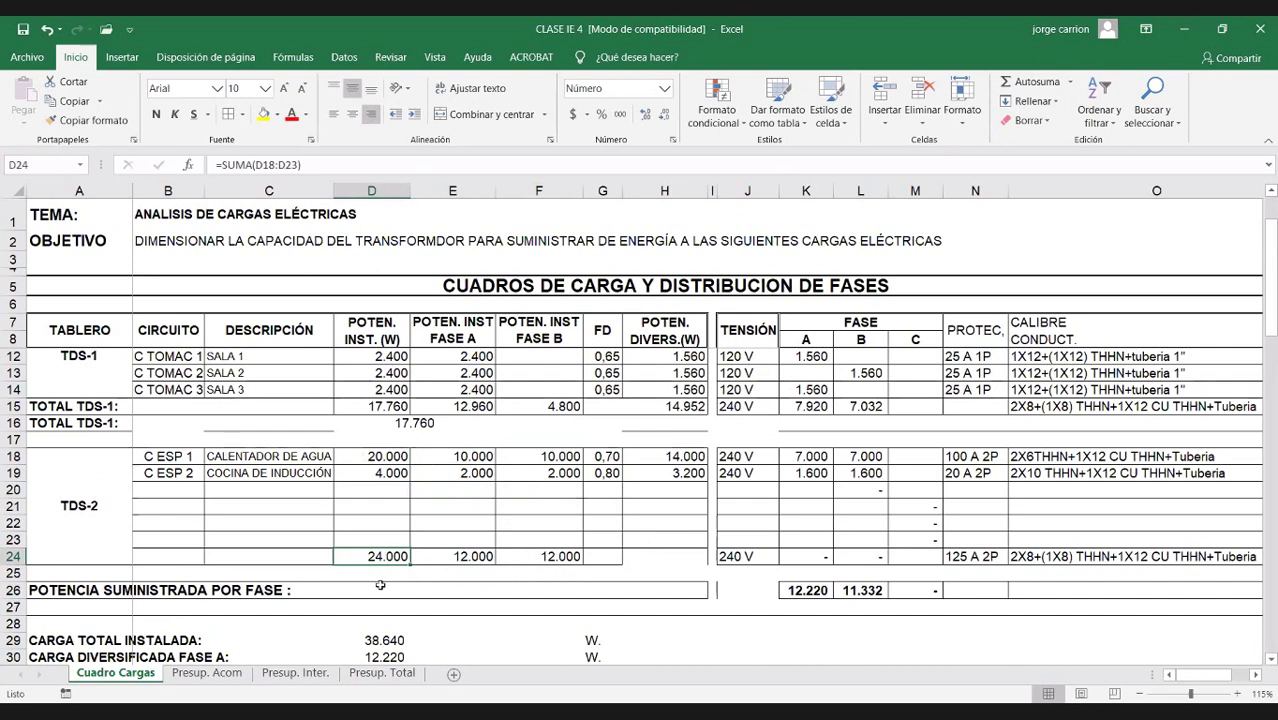
# Step: Remove the division by 2 from the CARGA TOTAL INSTALADA formula in D29, making it =+SUMA(D10:D19)
pyautogui.scroll(-1, 380, 585)
pyautogui.doubleClick(380, 588)
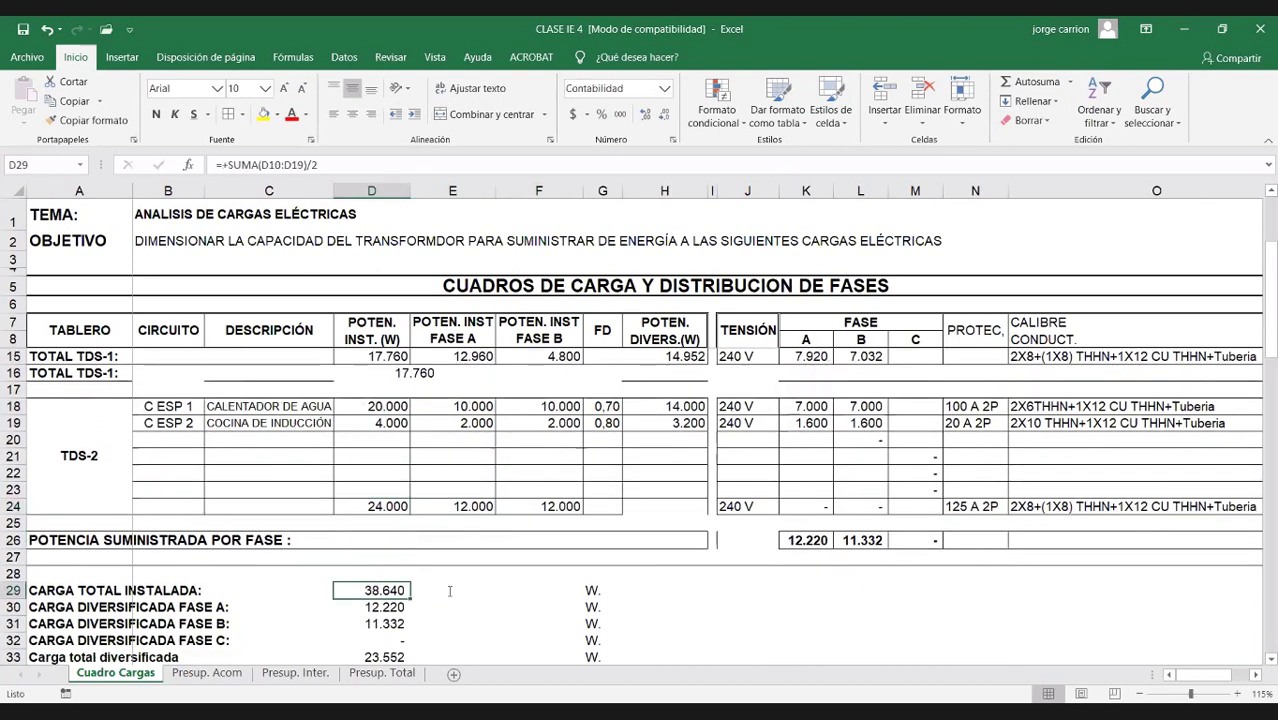
pyautogui.press('BackSpace')
pyautogui.write(')')
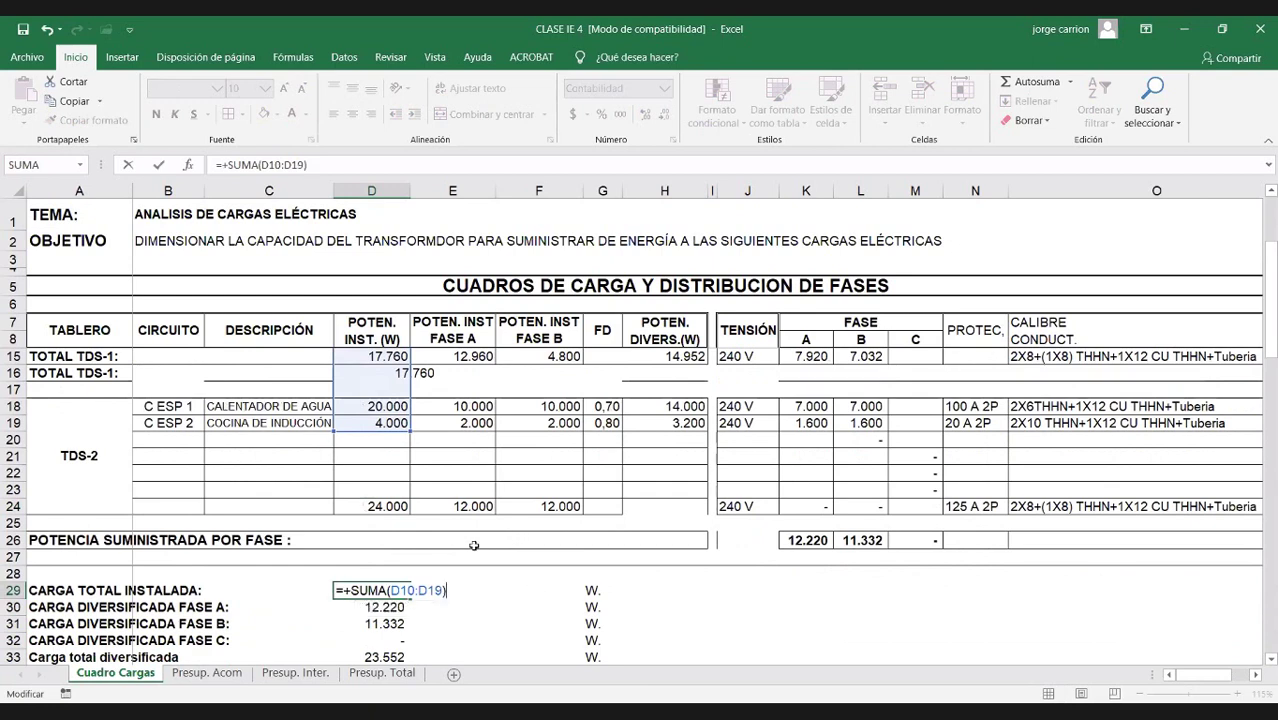
pyautogui.press('Return')
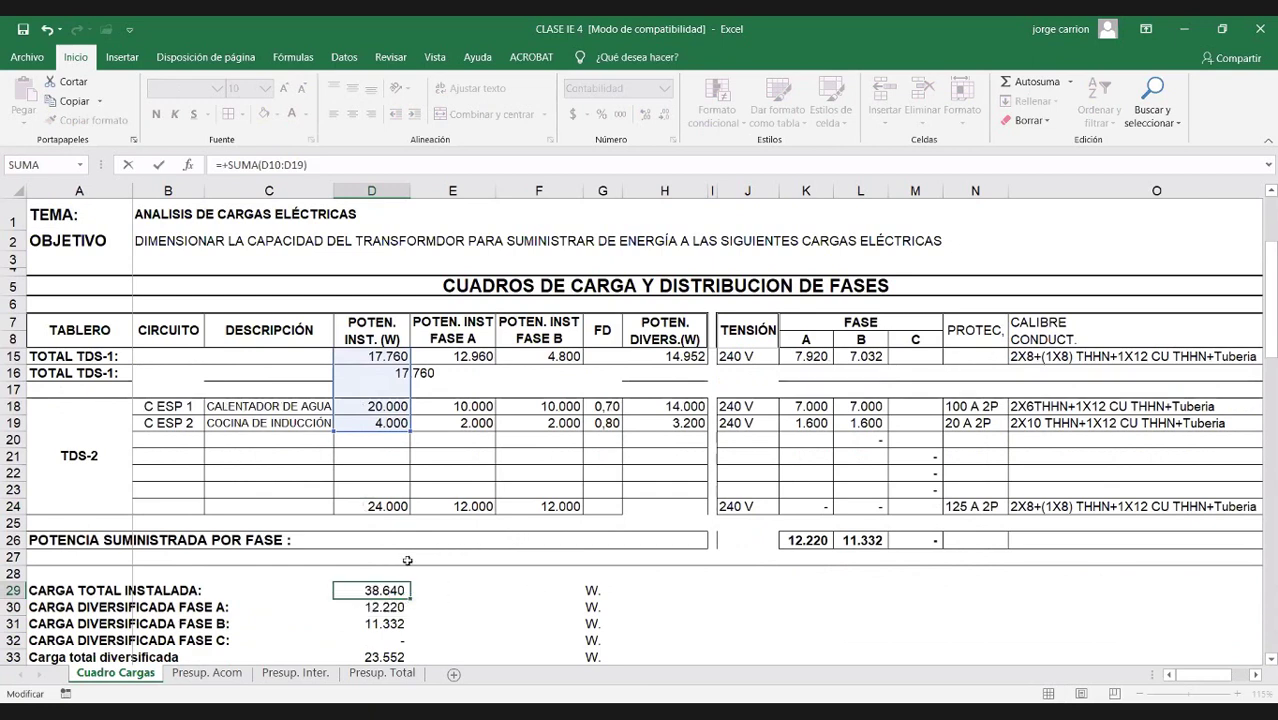
pyautogui.scroll(1, 407, 560)
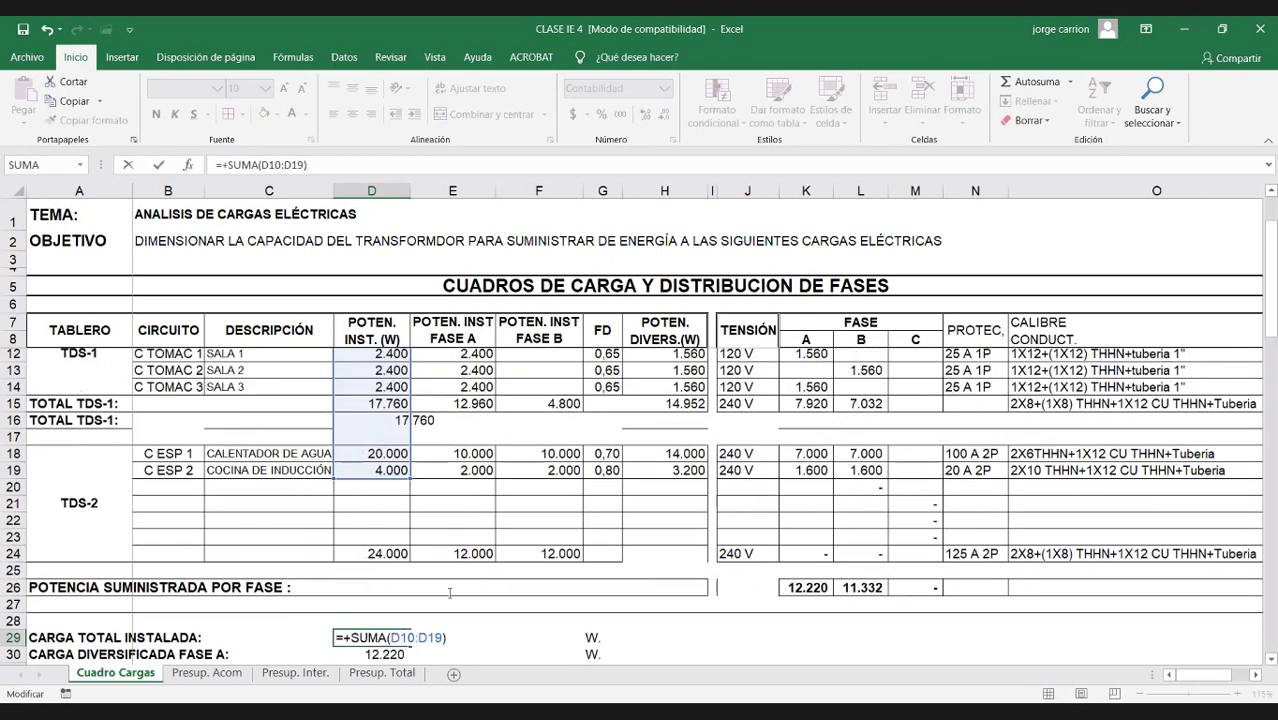
pyautogui.click(388, 548)
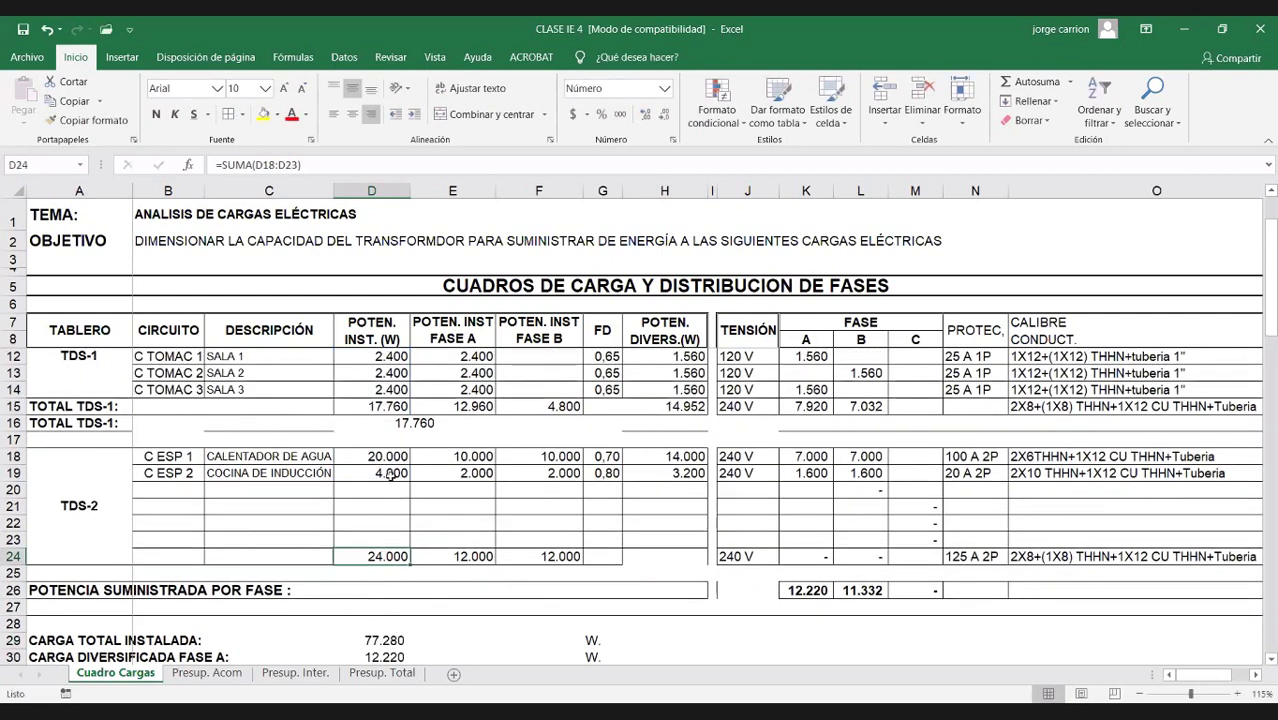
# Step: Replace the CARGA TOTAL INSTALADA formula in D29 with =+D24+D15, adding the TDS-2 and TDS-1 installed power totals
pyautogui.scroll(-1, 388, 548)
pyautogui.click(371, 590)
pyautogui.write('=+')
pyautogui.click(372, 506)
pyautogui.write('+')
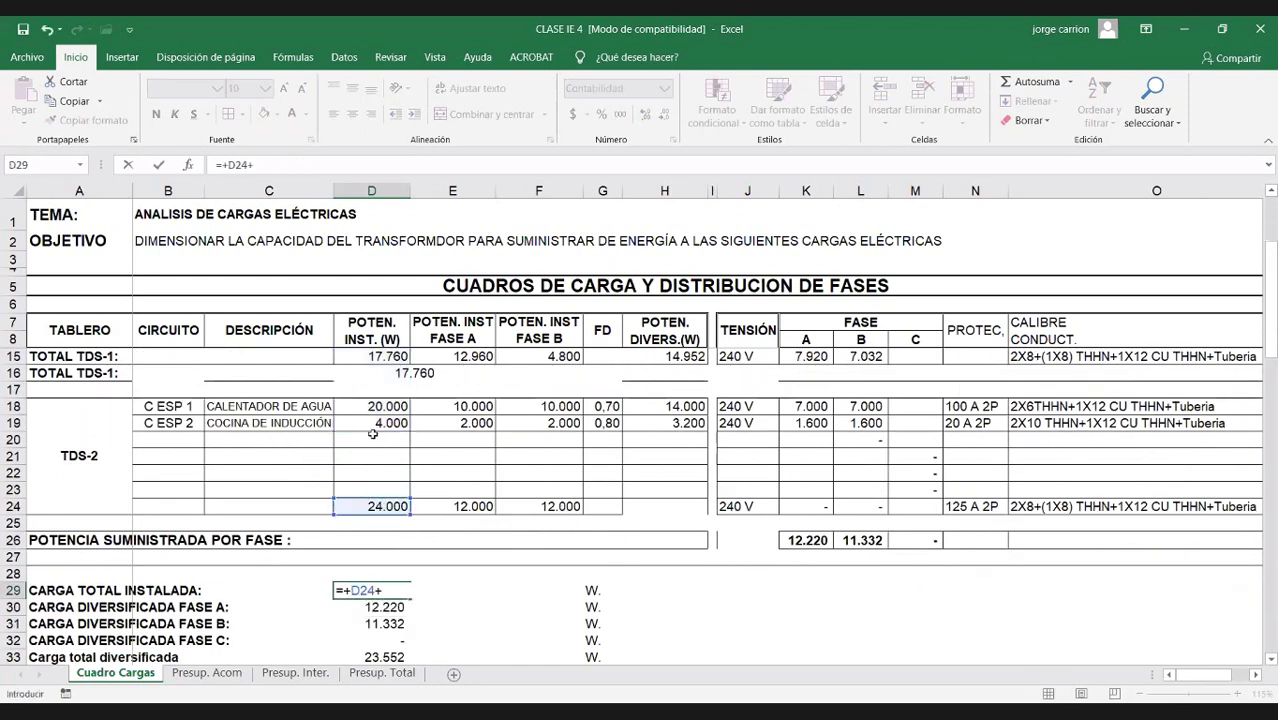
pyautogui.scroll(1, 390, 403)
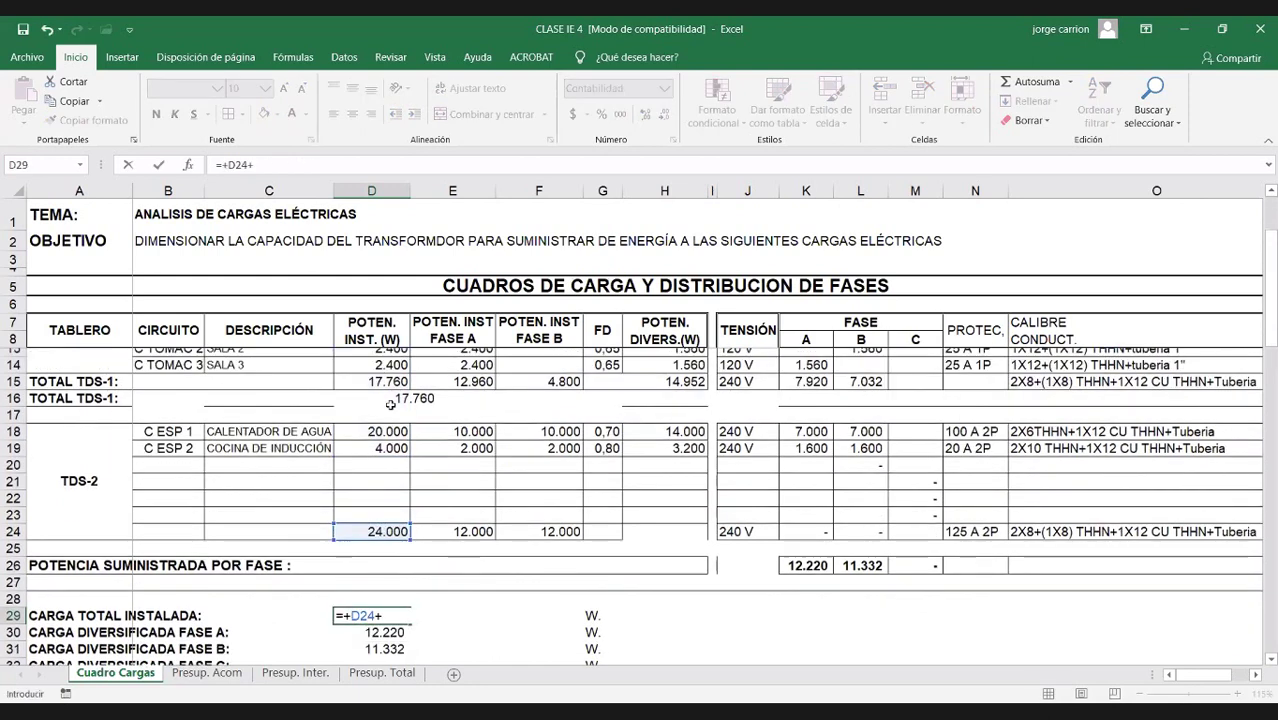
pyautogui.scroll(1, 390, 403)
pyautogui.click(398, 406)
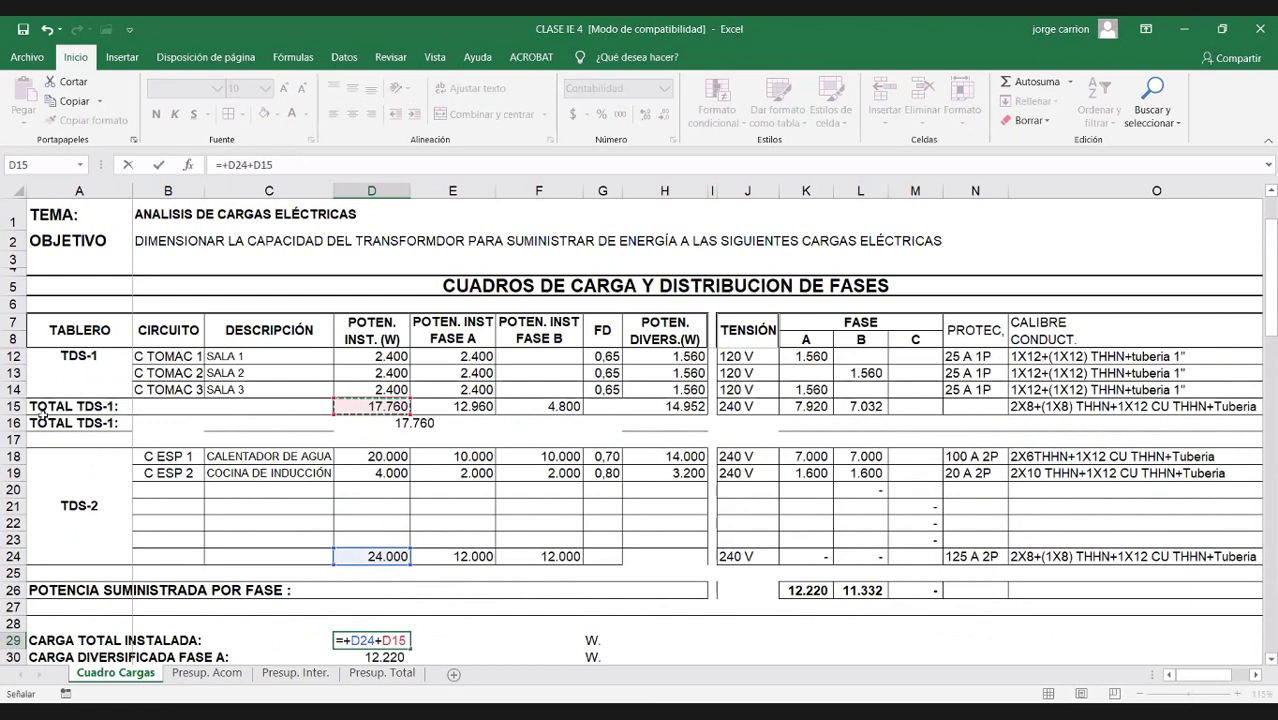
pyautogui.press('Return')
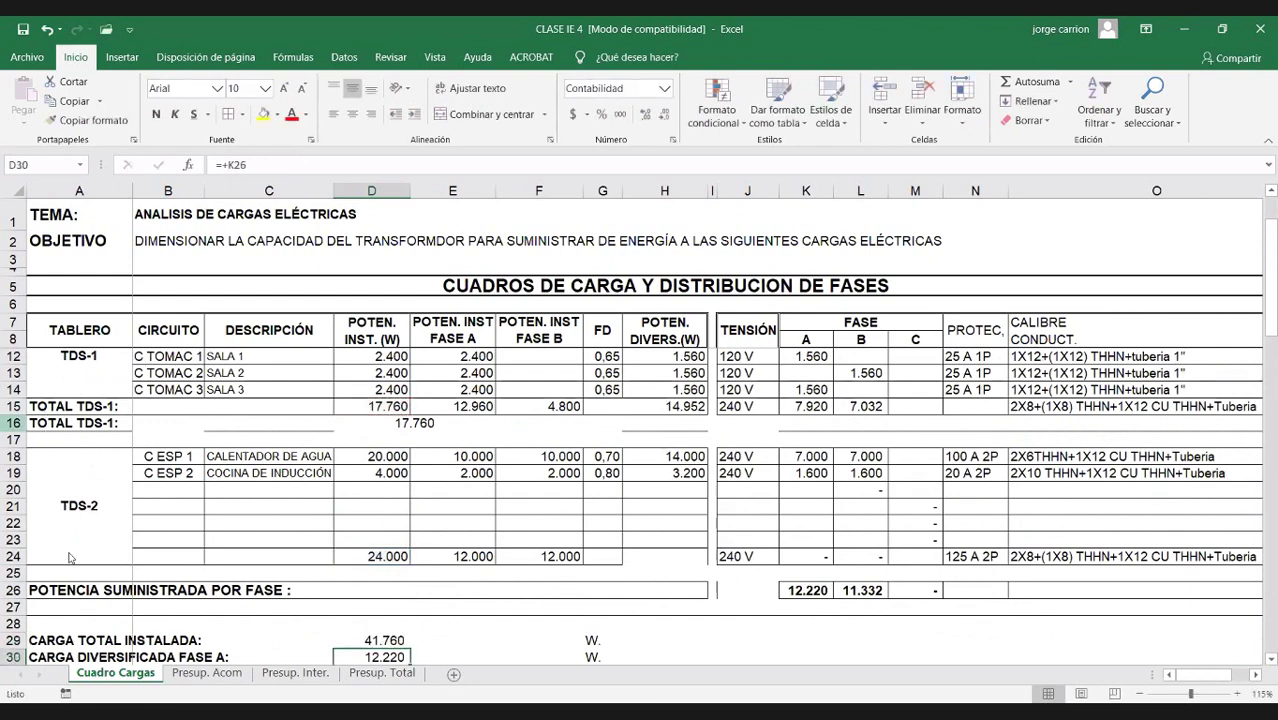
# Step: Delete the duplicate TOTAL TDS-1 row 16 and check the cell references in the CARGA TOTAL INSTALADA formula
pyautogui.rightClick(14, 423)
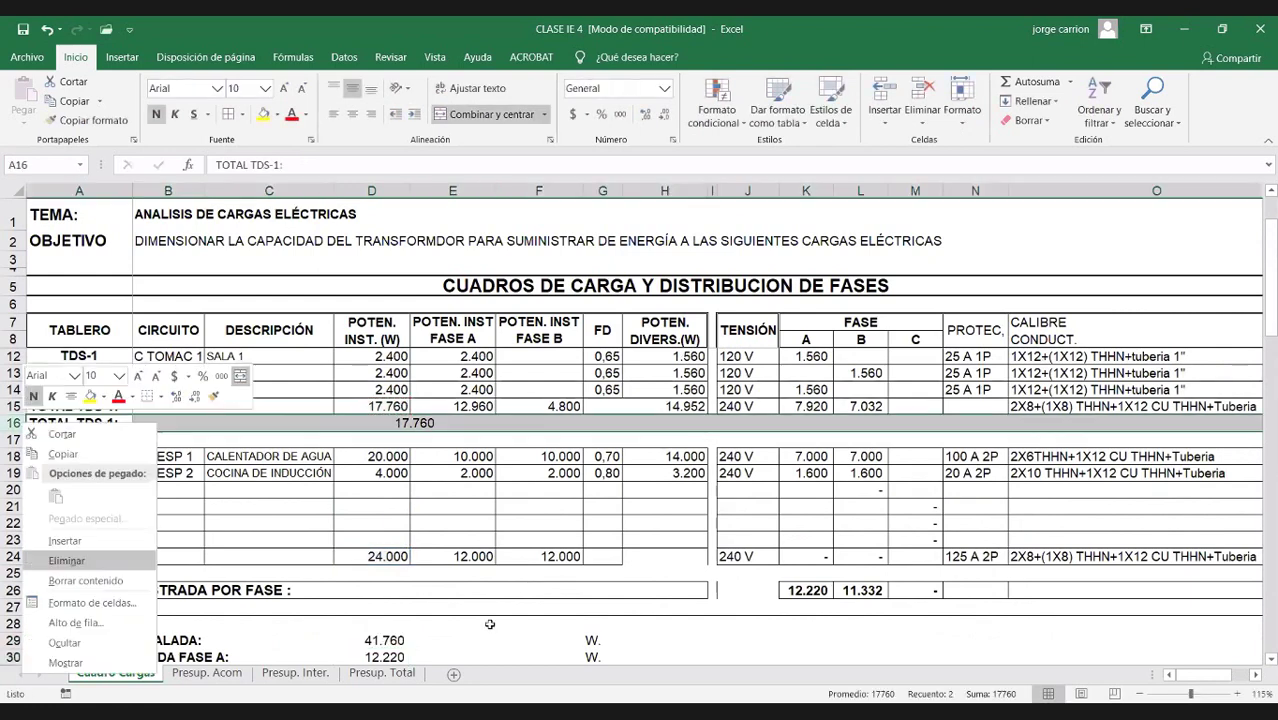
pyautogui.press('e')
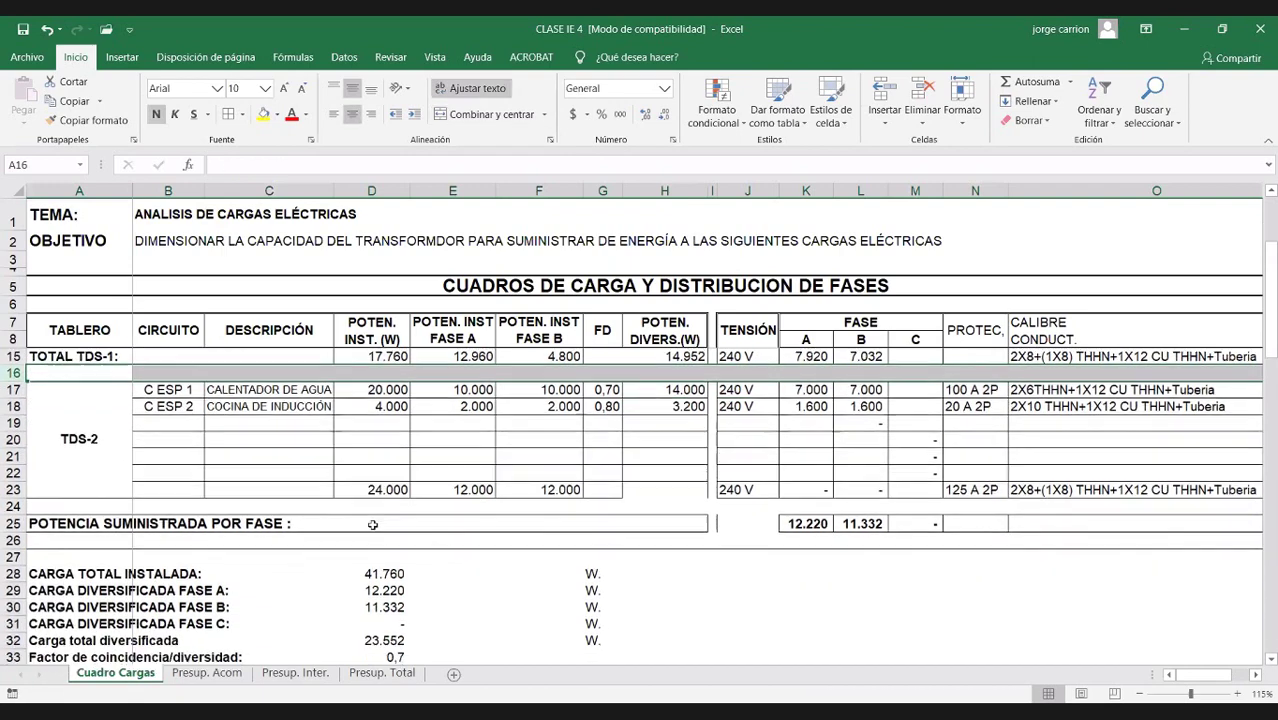
pyautogui.scroll(-2, 371, 525)
pyautogui.click(371, 523)
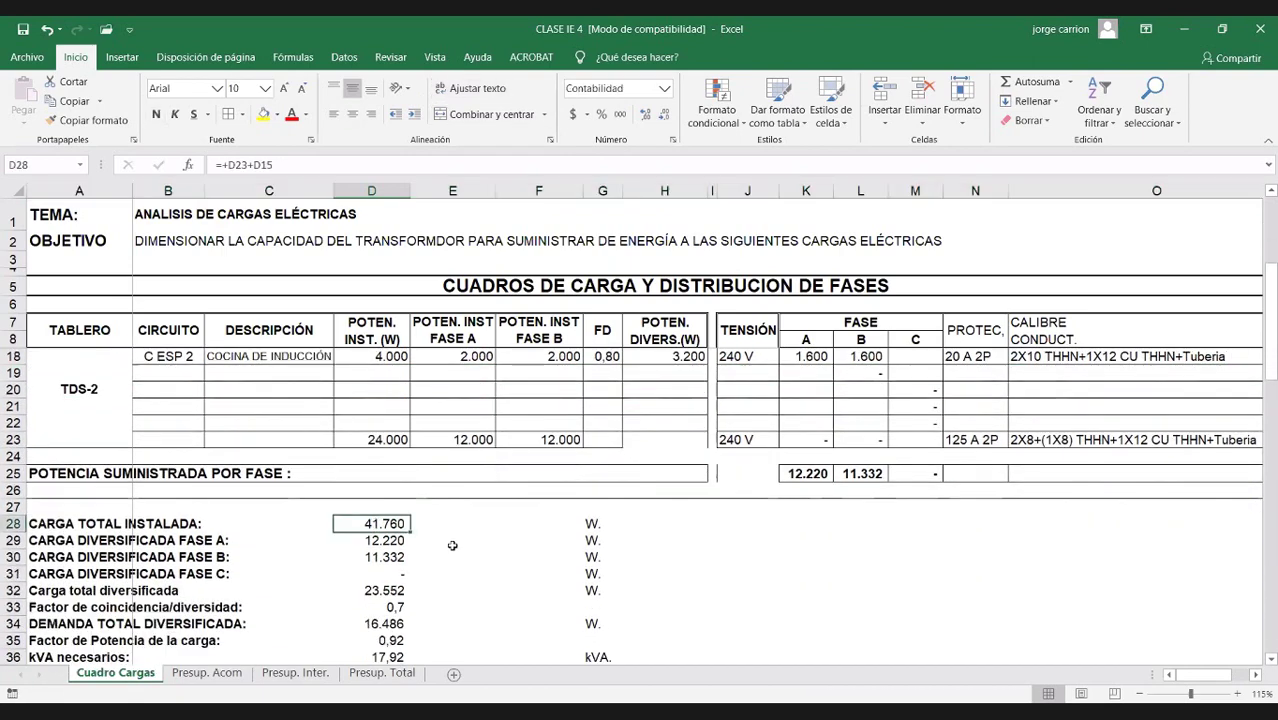
pyautogui.press('F2')
pyautogui.scroll(3, 484, 554)
pyautogui.scroll(-2, 490, 555)
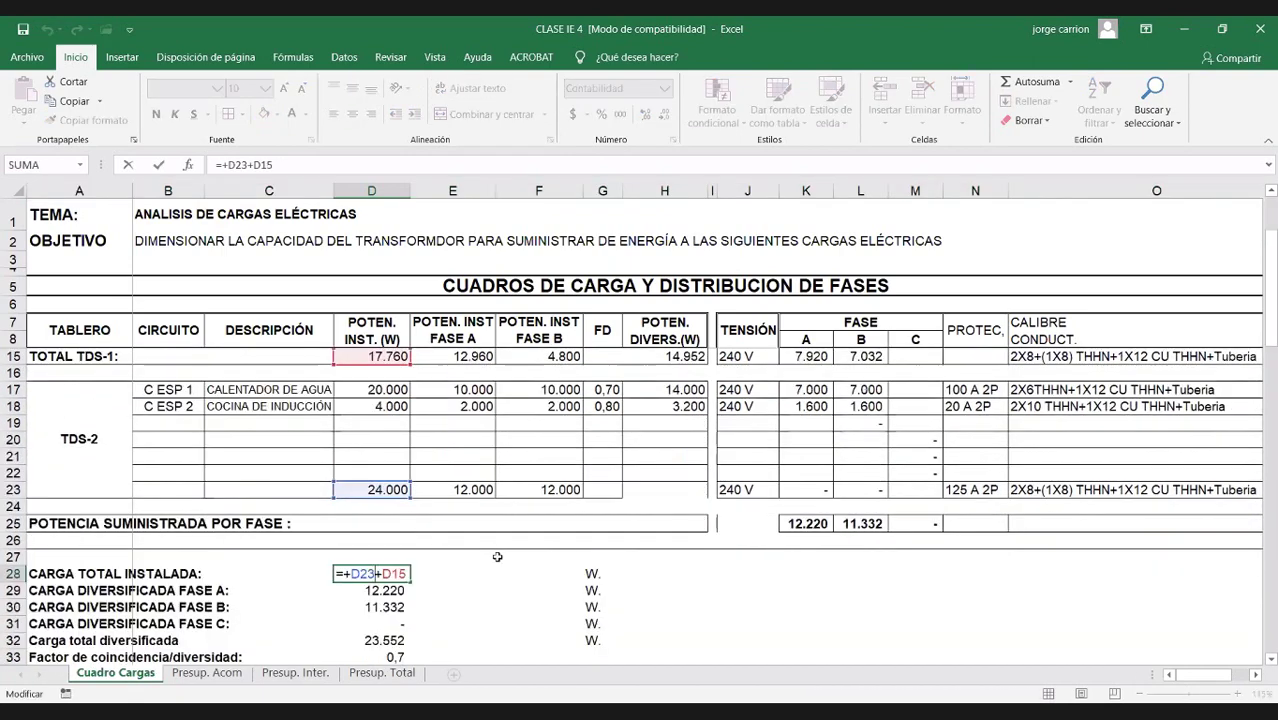
pyautogui.press('Escape')
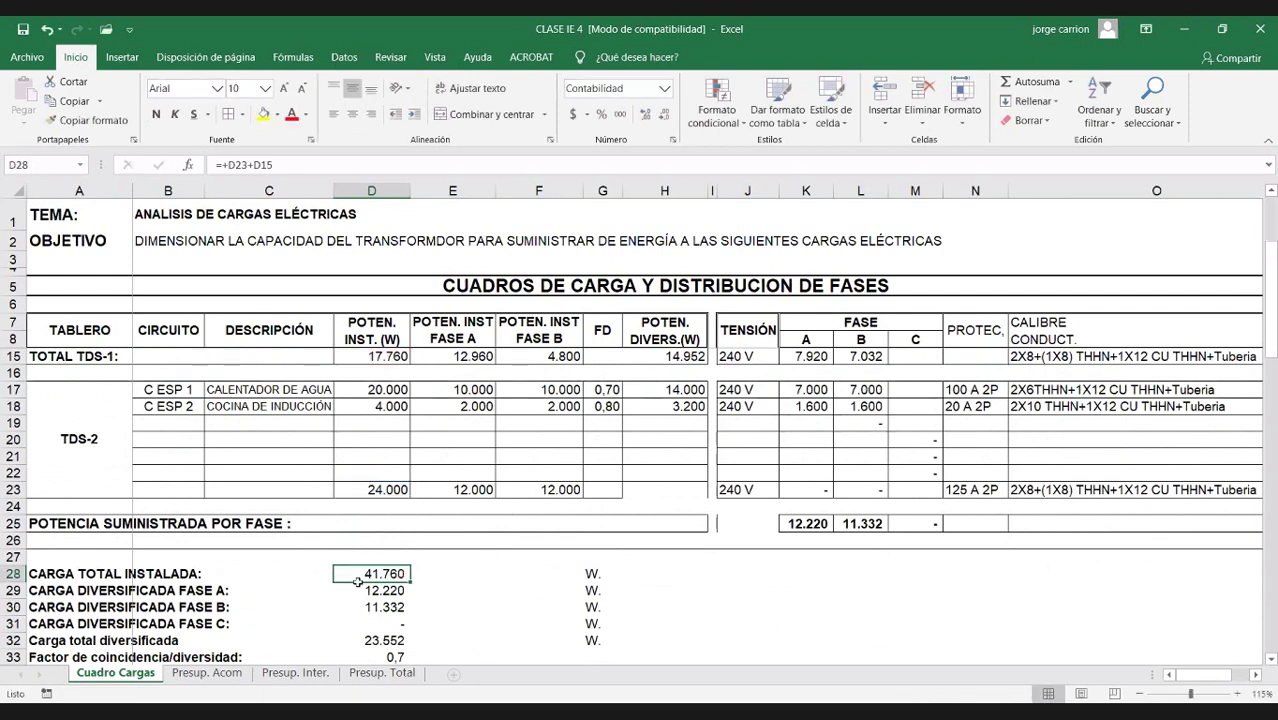
# Step: Inspect the CARGA DIVERSIFICADA FASE A and FASE B formulas in D29 and D30 against the phase columns of the load table
pyautogui.scroll(-1, 251, 567)
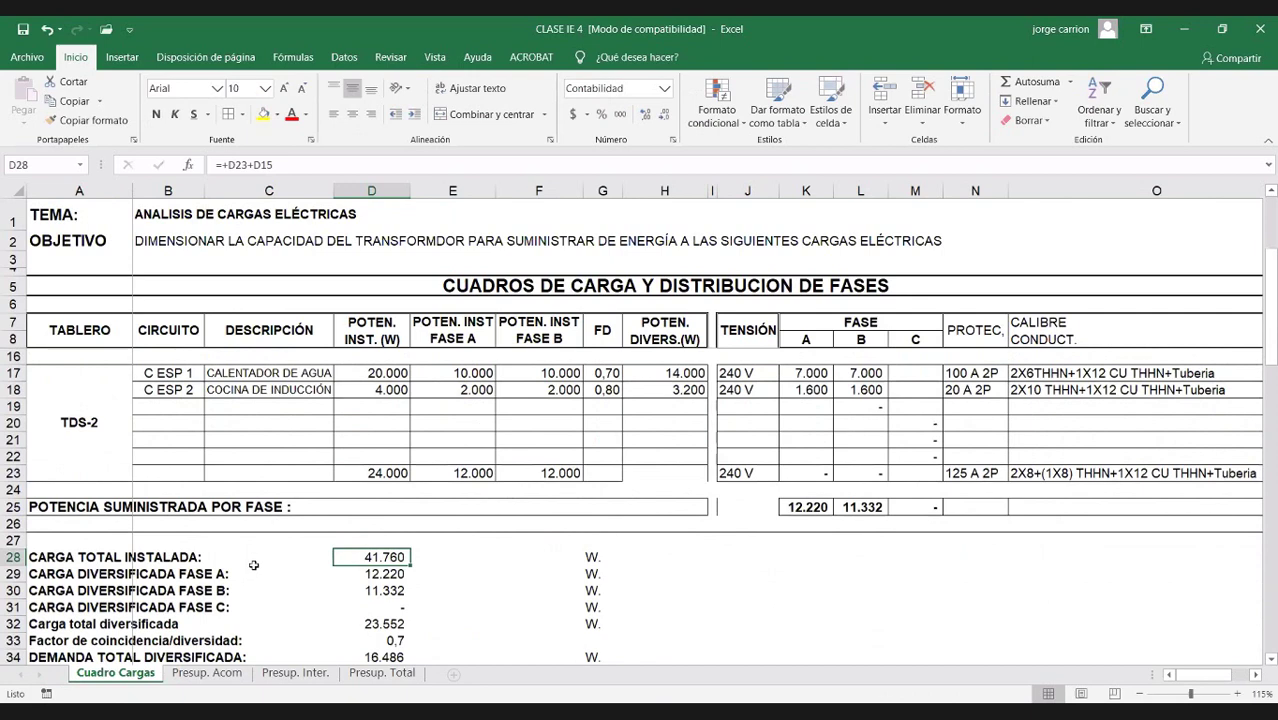
pyautogui.scroll(-1, 253, 563)
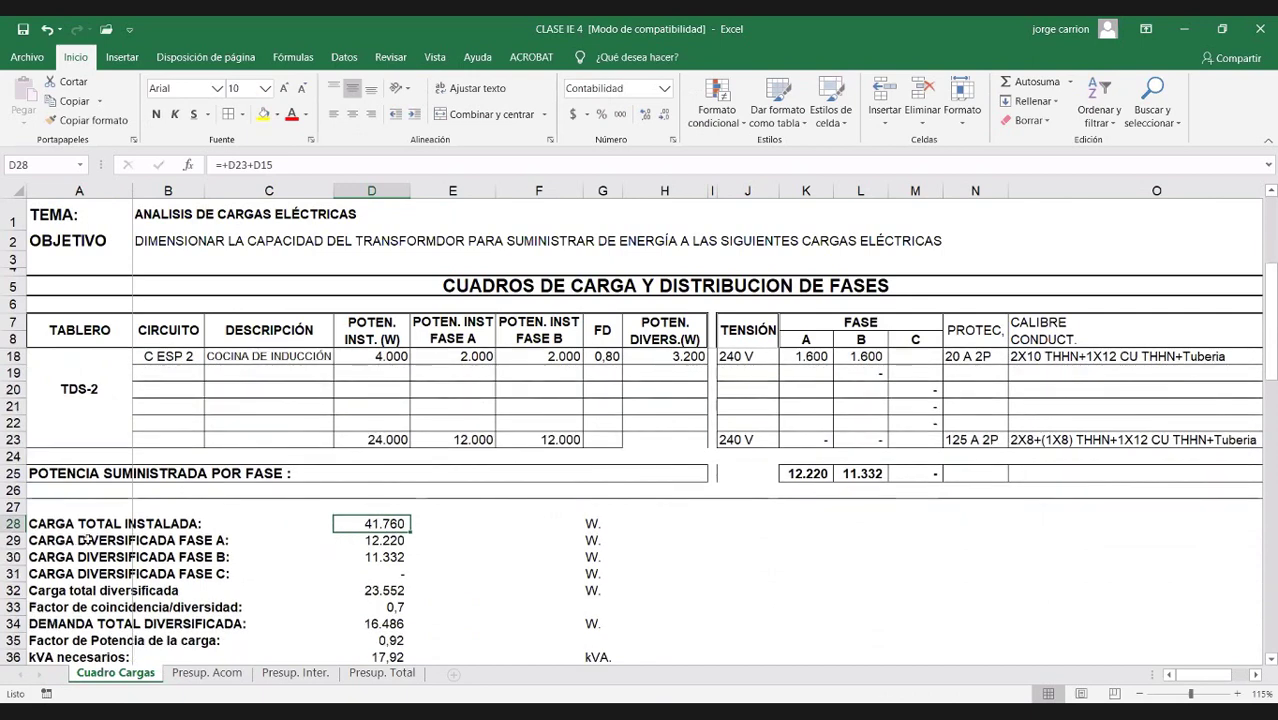
pyautogui.doubleClick(388, 540)
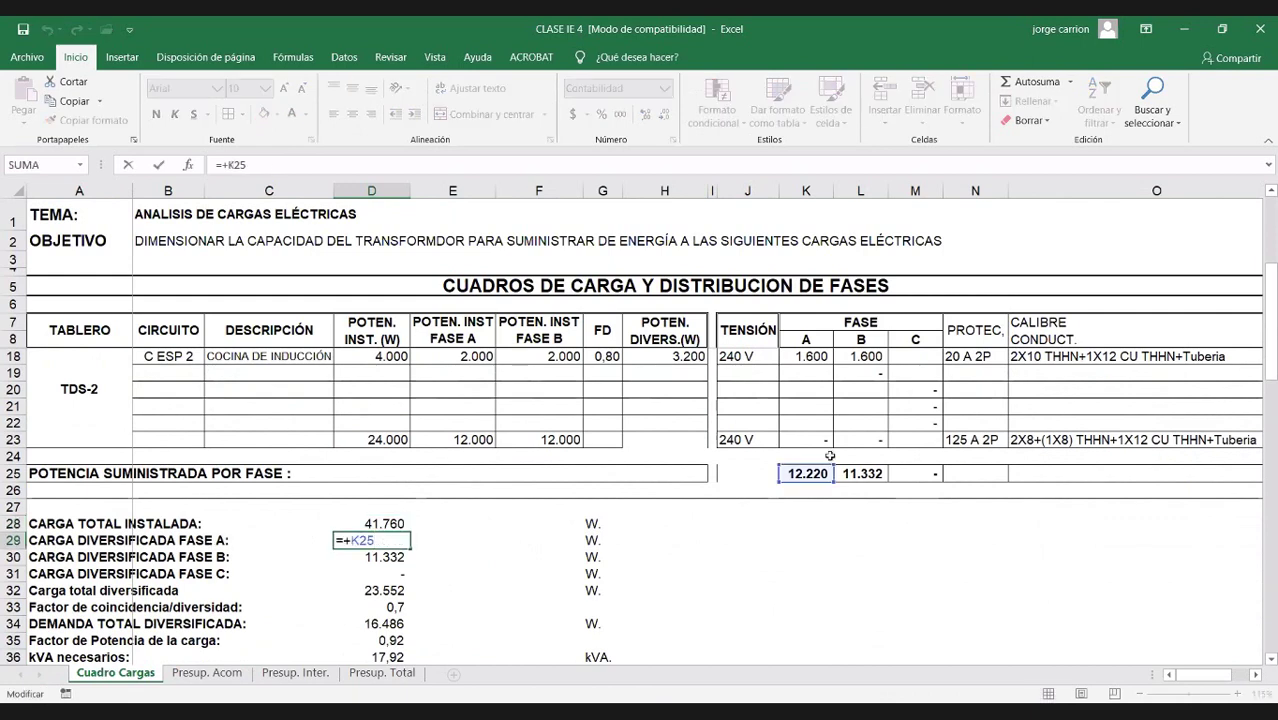
pyautogui.scroll(3, 820, 360)
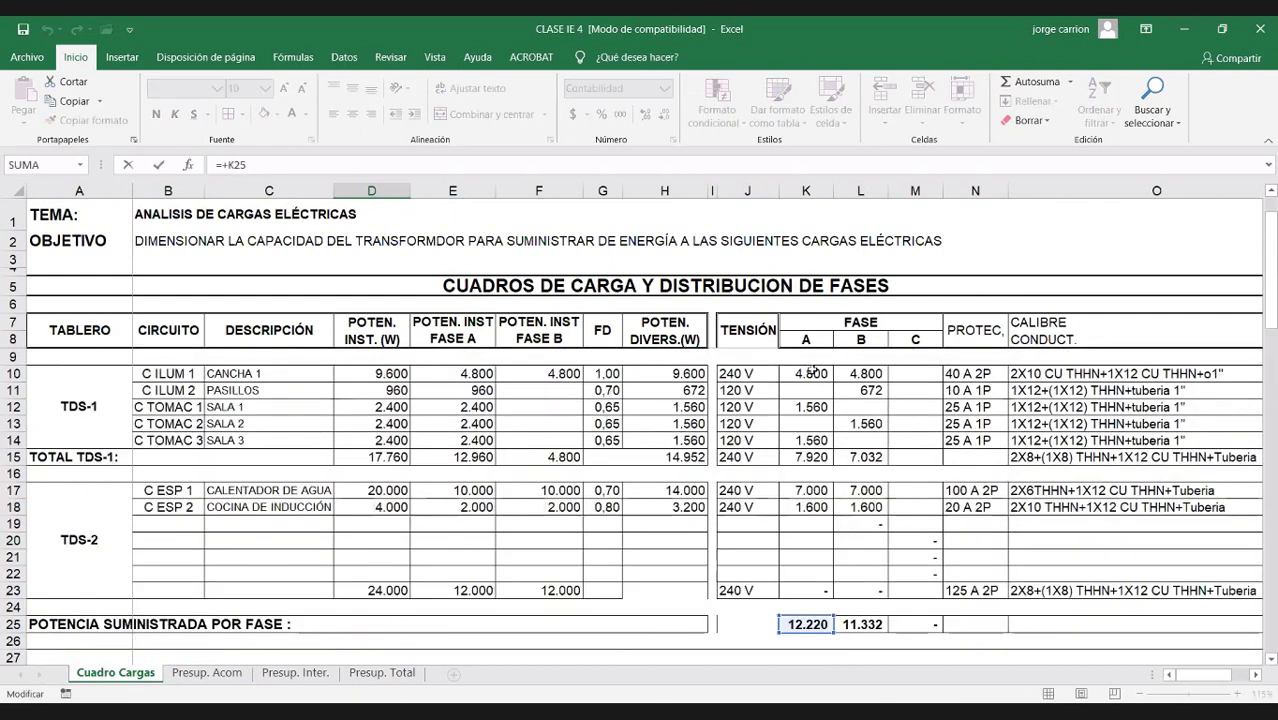
pyautogui.scroll(-2, 822, 350)
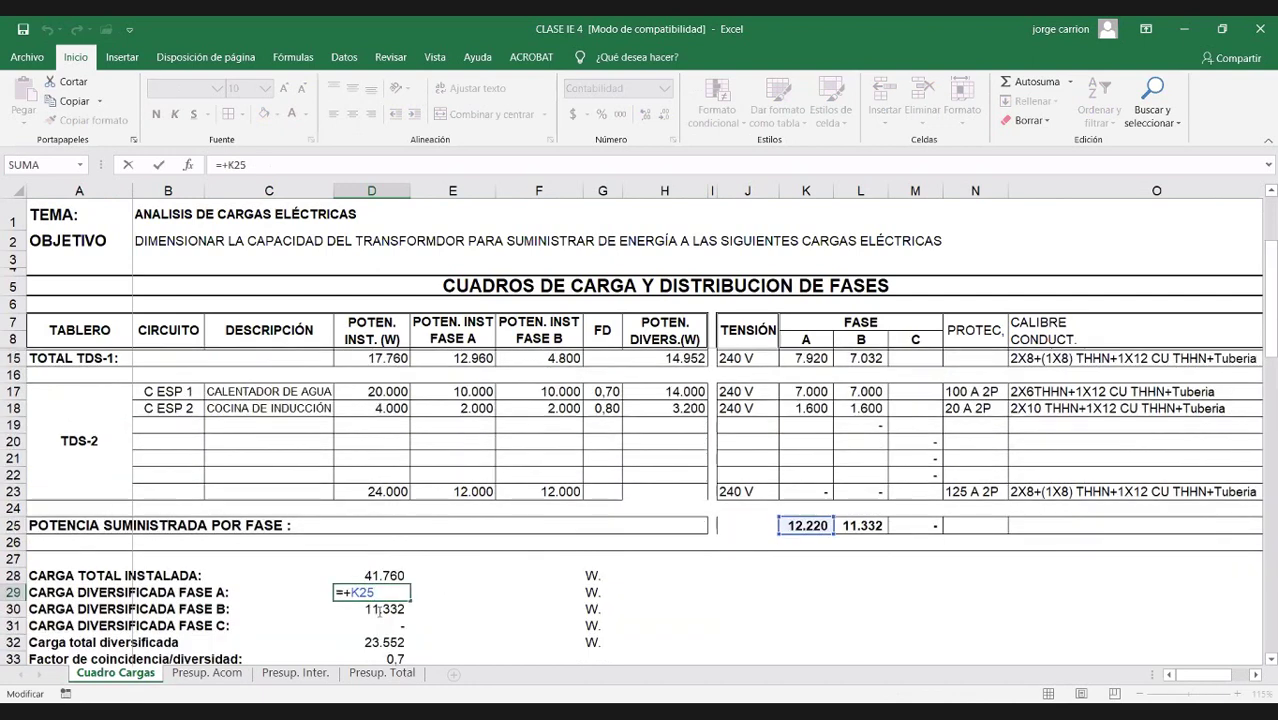
pyautogui.press('Escape')
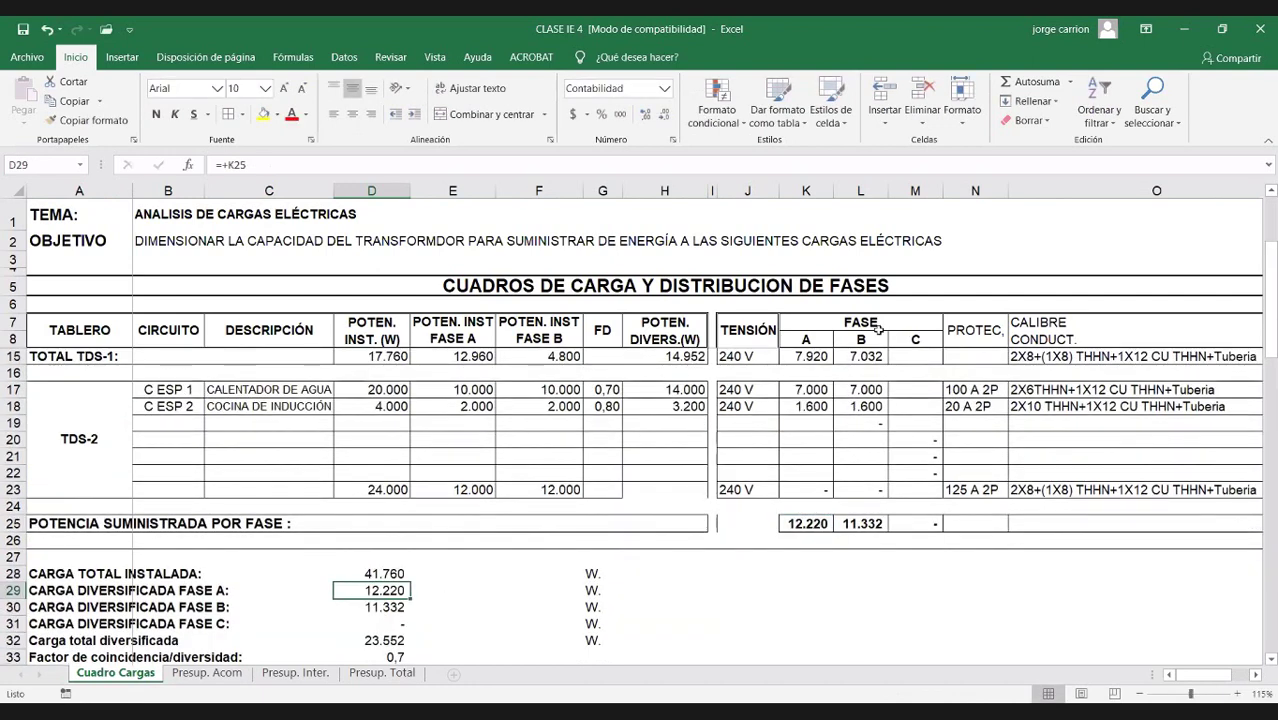
pyautogui.press('Down')
pyautogui.press('F2')
pyautogui.scroll(2, 832, 492)
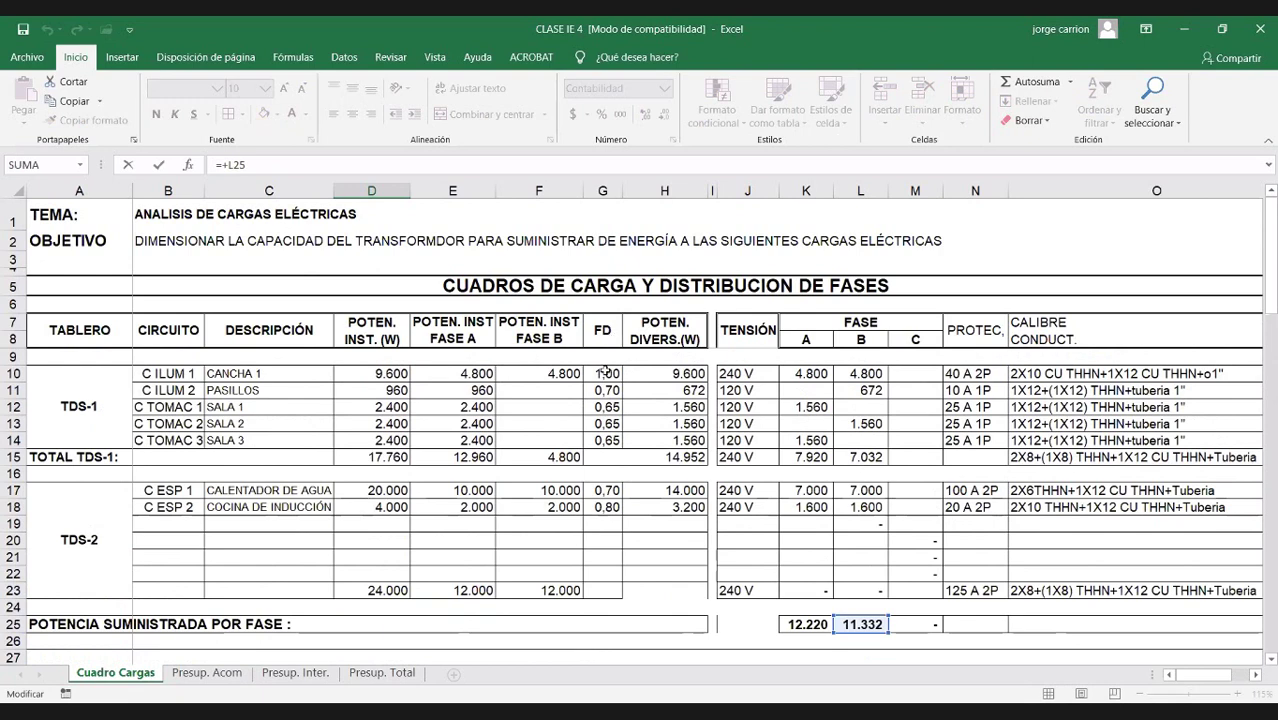
pyautogui.scroll(-3, 484, 512)
pyautogui.press('Return')
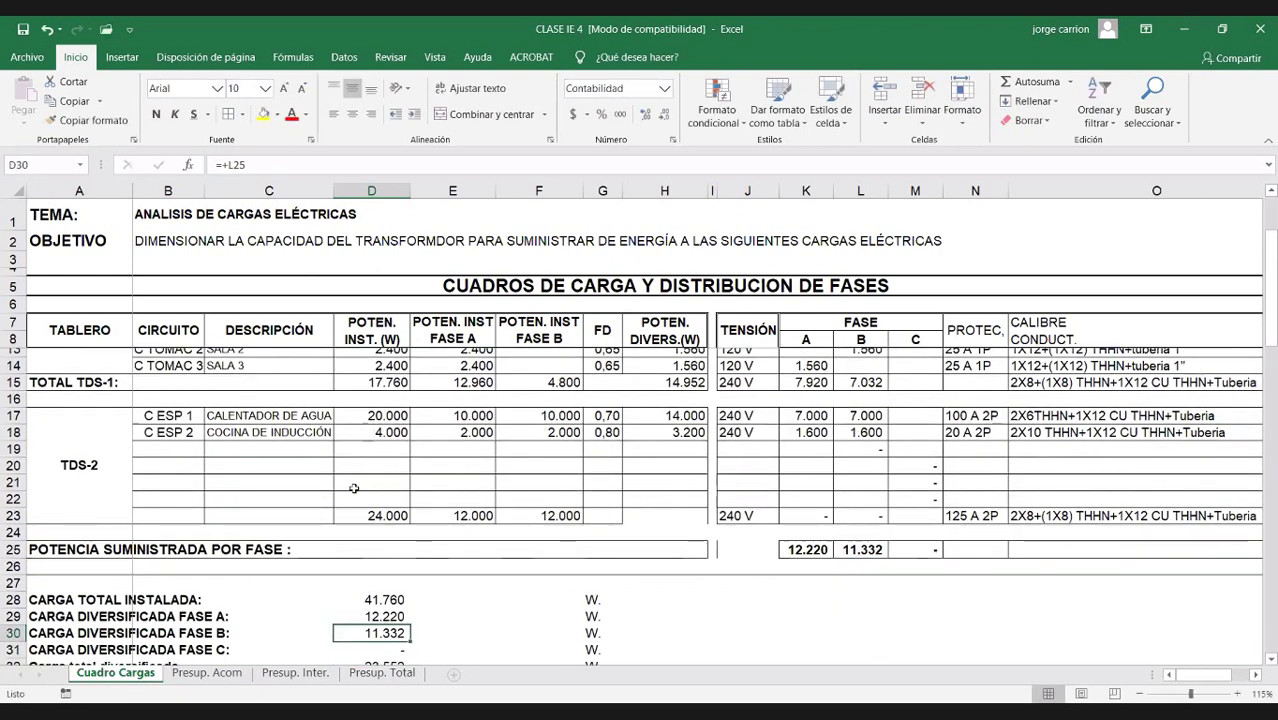
# Step: Delete the CARGA DIVERSIFICADA FASE C row from the load summary
pyautogui.scroll(-4, 5, 490)
pyautogui.click(10, 473)
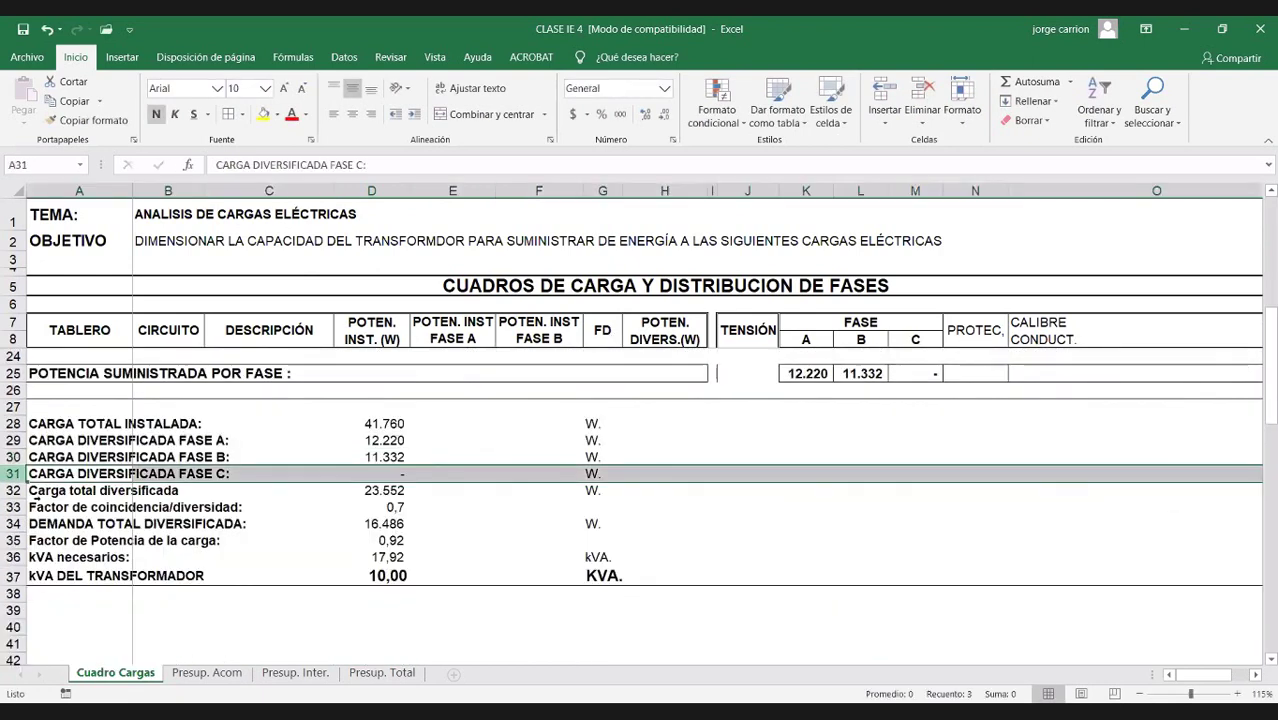
pyautogui.rightClick(10, 473)
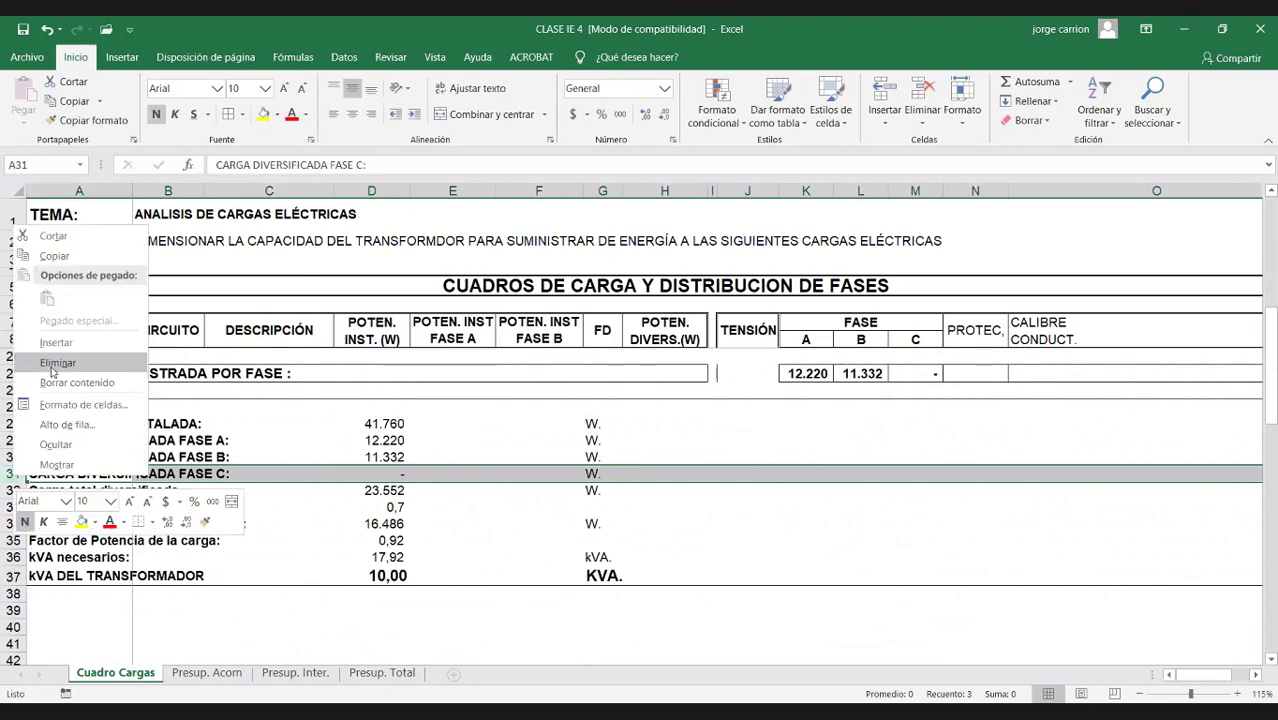
pyautogui.press('Return')
# Step: Inspect the Carga total diversificada formula in D31 and the diversified power range it sums
pyautogui.click(381, 474)
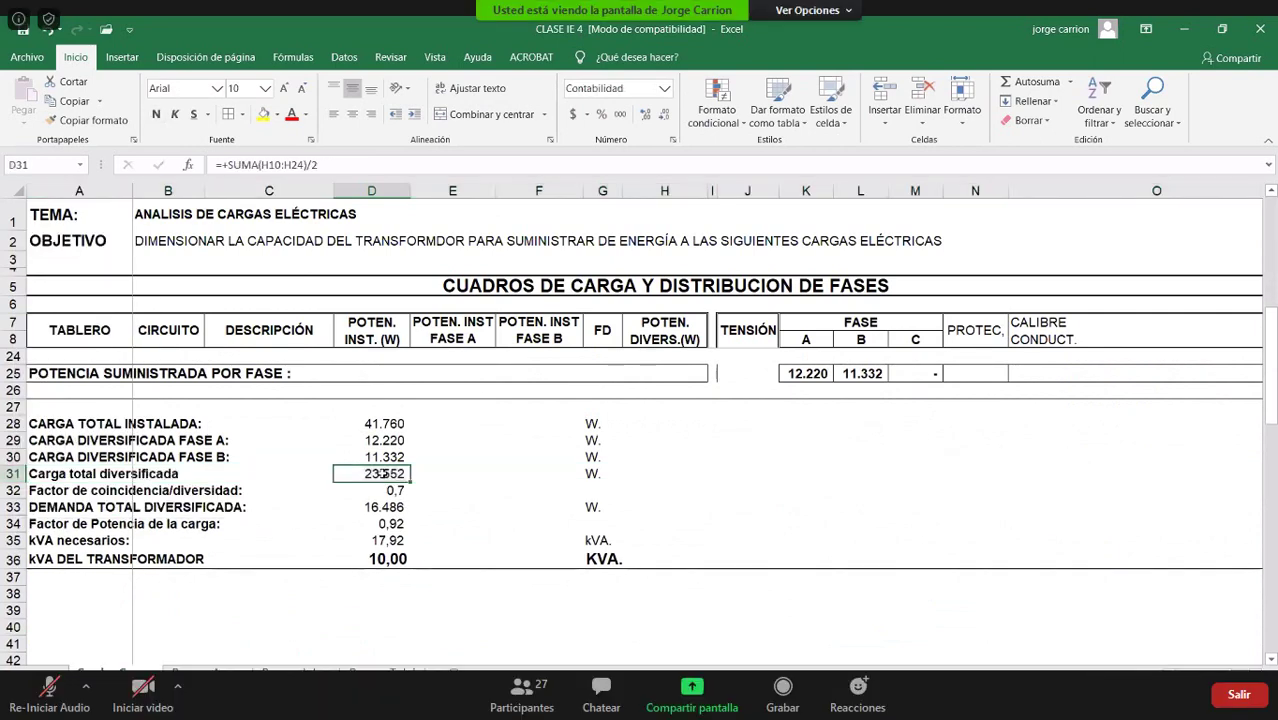
pyautogui.doubleClick(381, 474)
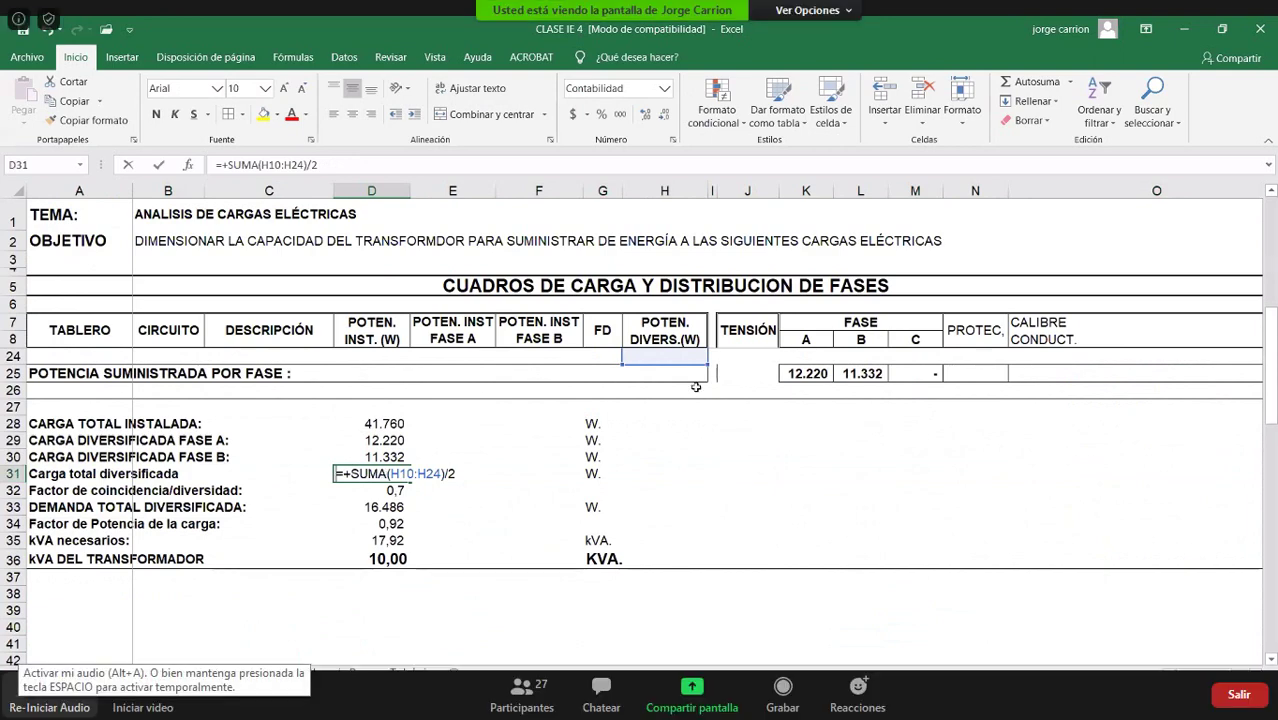
pyautogui.scroll(3, 690, 383)
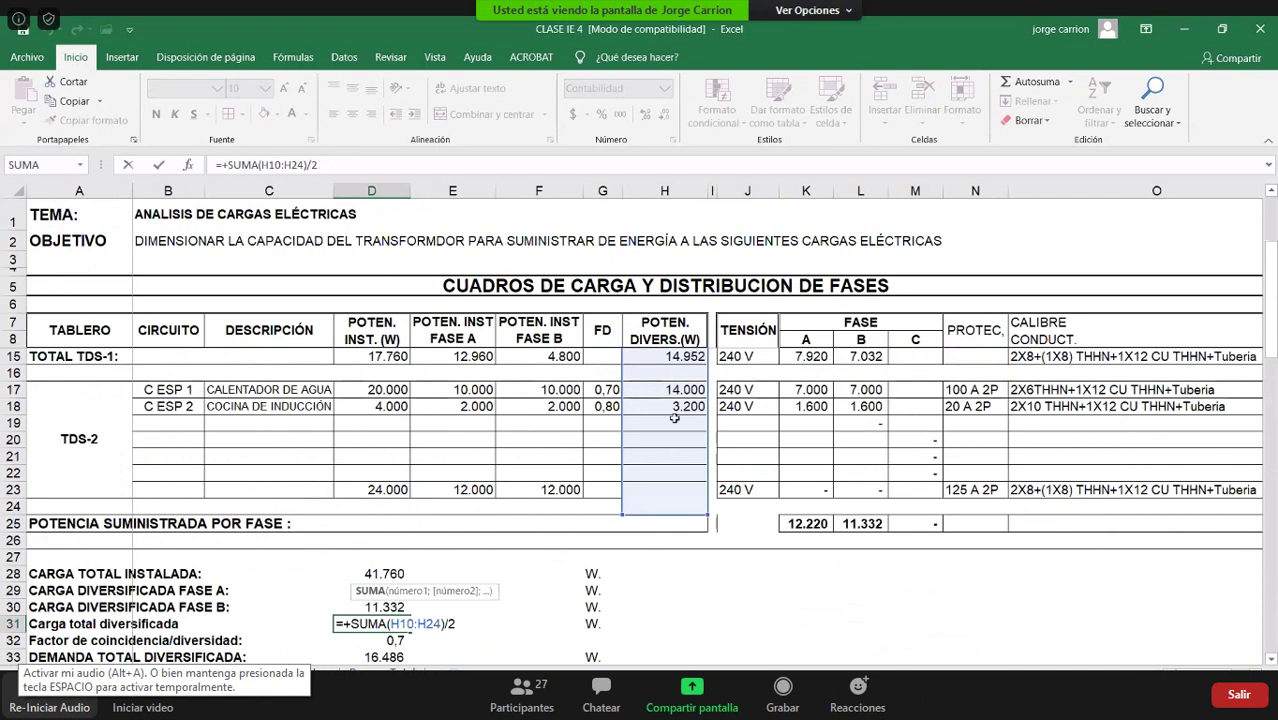
pyautogui.scroll(1, 407, 491)
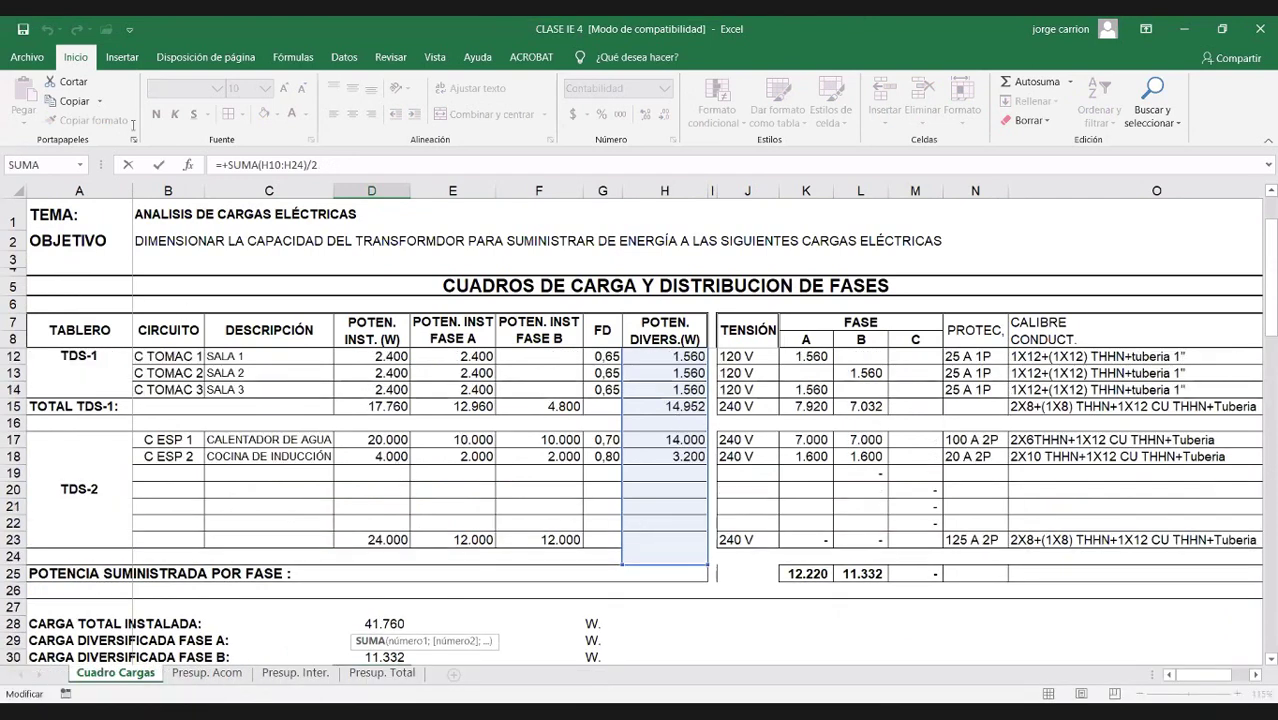
pyautogui.press('Return')
# Step: Highlight the CARGA TOTAL INSTALADA and Carga total diversificada rows in yellow from column A to D
pyautogui.click(378, 424)
pyautogui.click(262, 113)
pyautogui.click(88, 423)
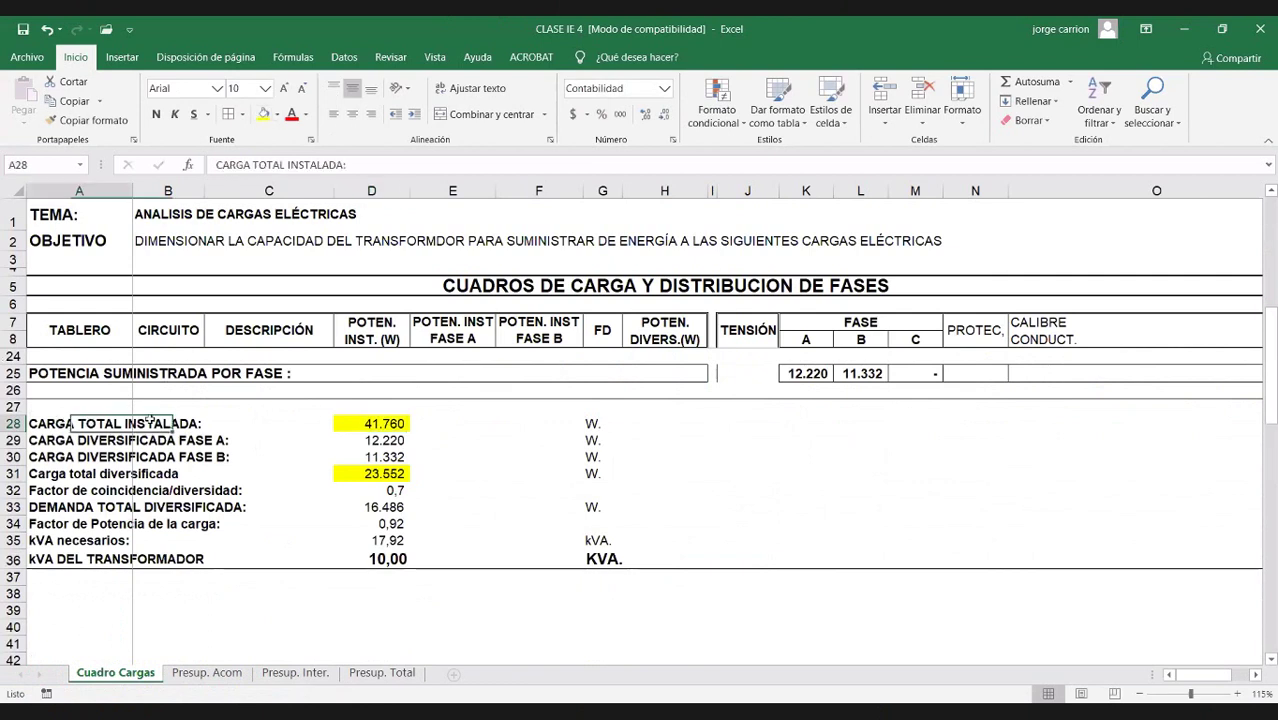
pyautogui.moveTo(150, 423); pyautogui.dragTo(380, 424)
pyautogui.click(262, 113)
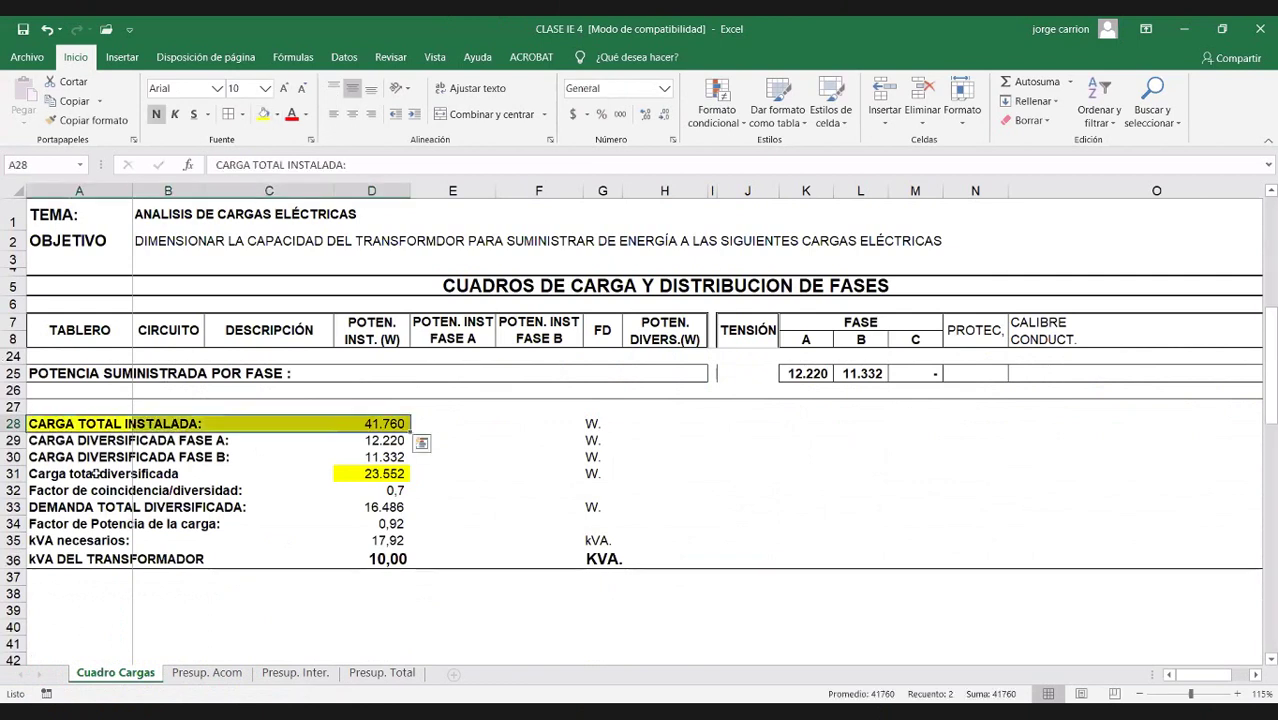
pyautogui.click(170, 473)
pyautogui.moveTo(170, 473); pyautogui.dragTo(392, 474)
pyautogui.click(262, 113)
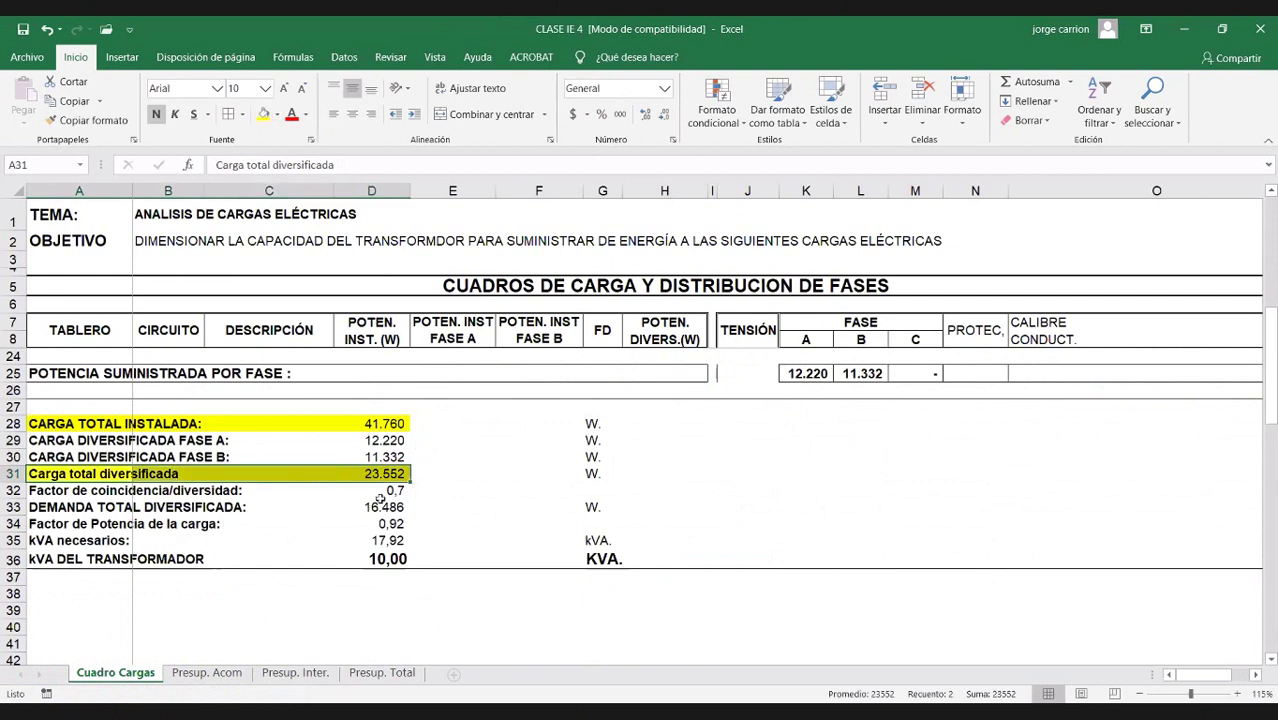
# Step: Examine the coincidence factor in D32 and how the DEMANDA TOTAL DIVERSIFICADA formula in D33 uses it
pyautogui.click(390, 490)
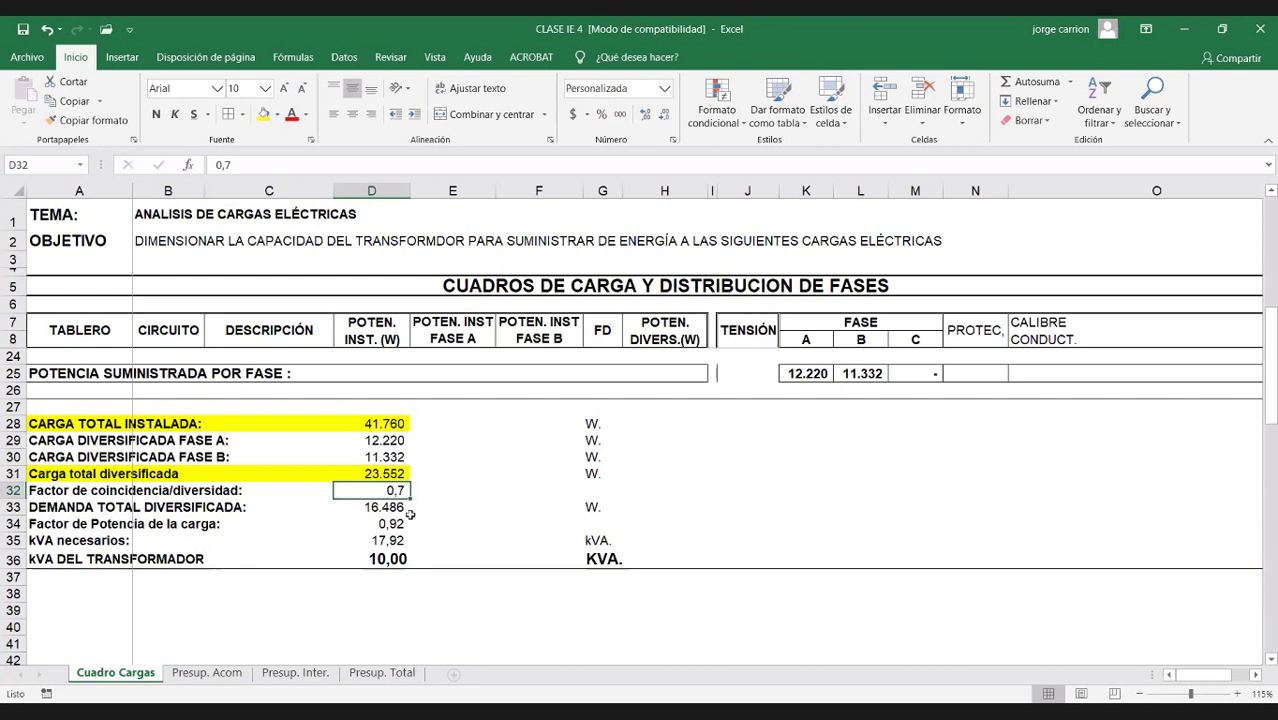
pyautogui.doubleClick(386, 505)
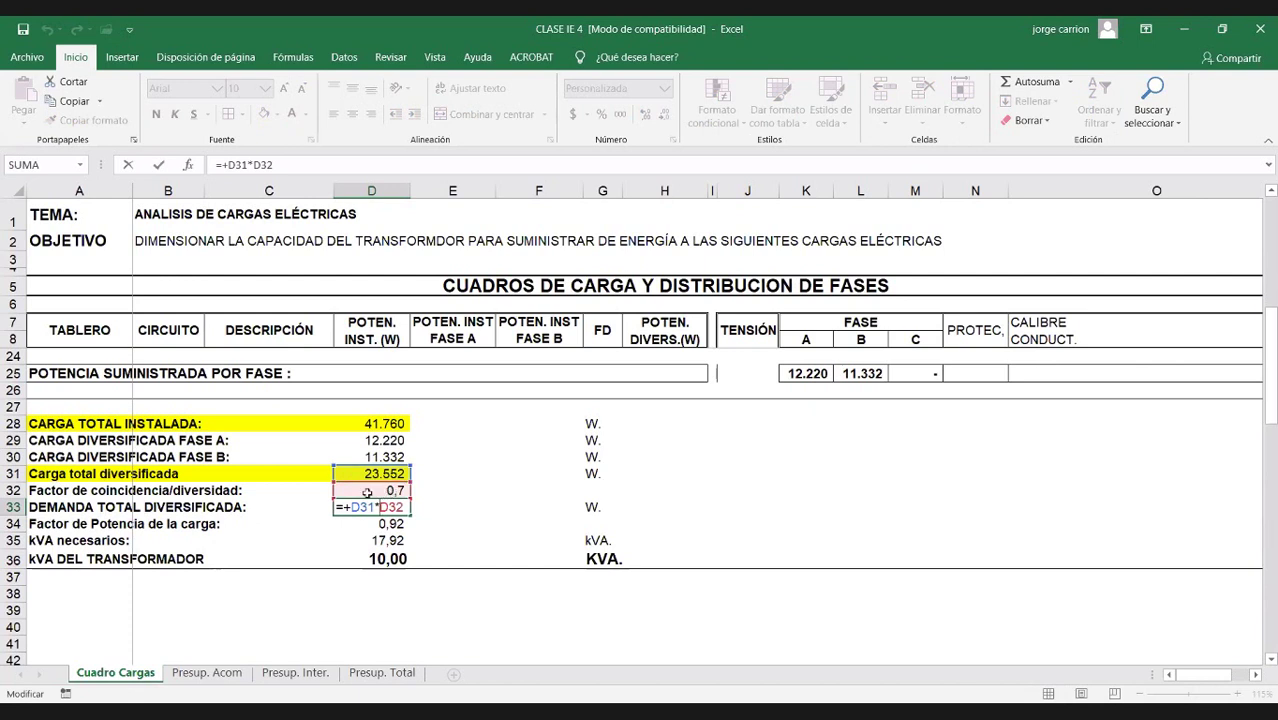
pyautogui.hotkey('ctrl', 'Return')
# Step: Shorten the label in A32 to "Factor de coincidencia:"
pyautogui.click(110, 490)
pyautogui.moveTo(384, 165)
pyautogui.mouseDown()
pyautogui.moveTo(327, 165)
pyautogui.moveTo(381, 165)
pyautogui.mouseUp()
pyautogui.press('BackSpace')
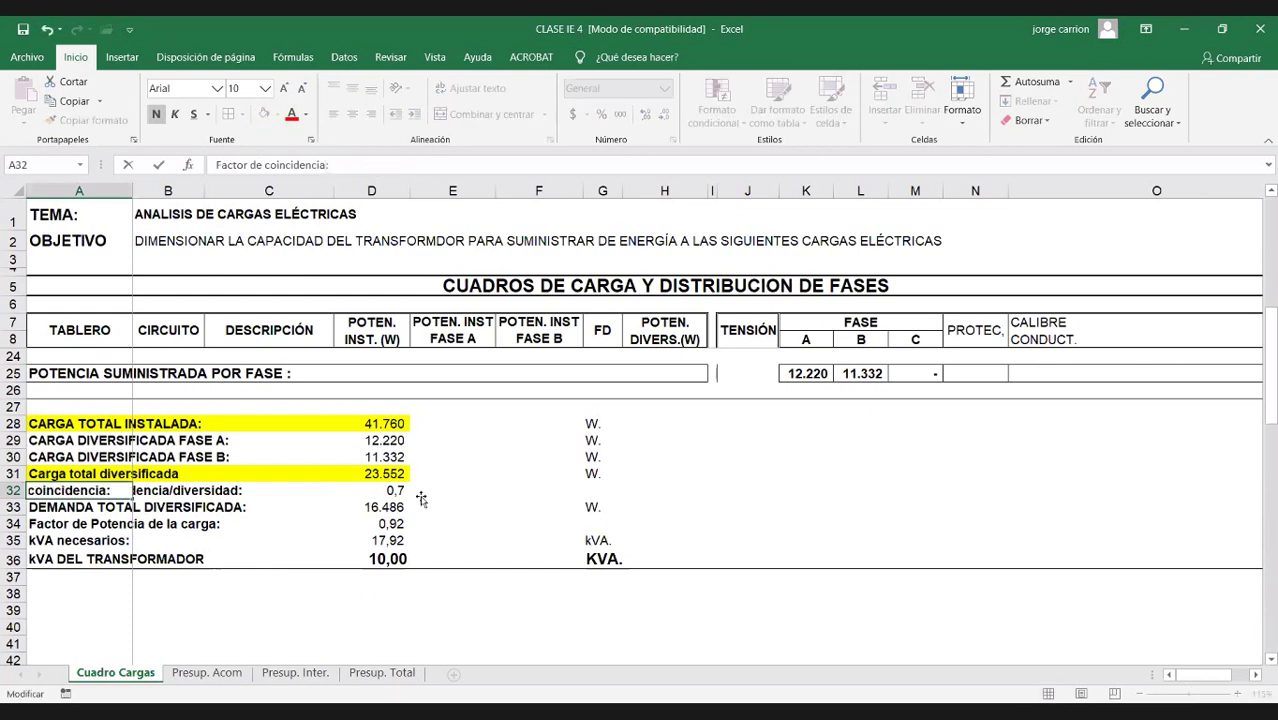
pyautogui.click(420, 491)
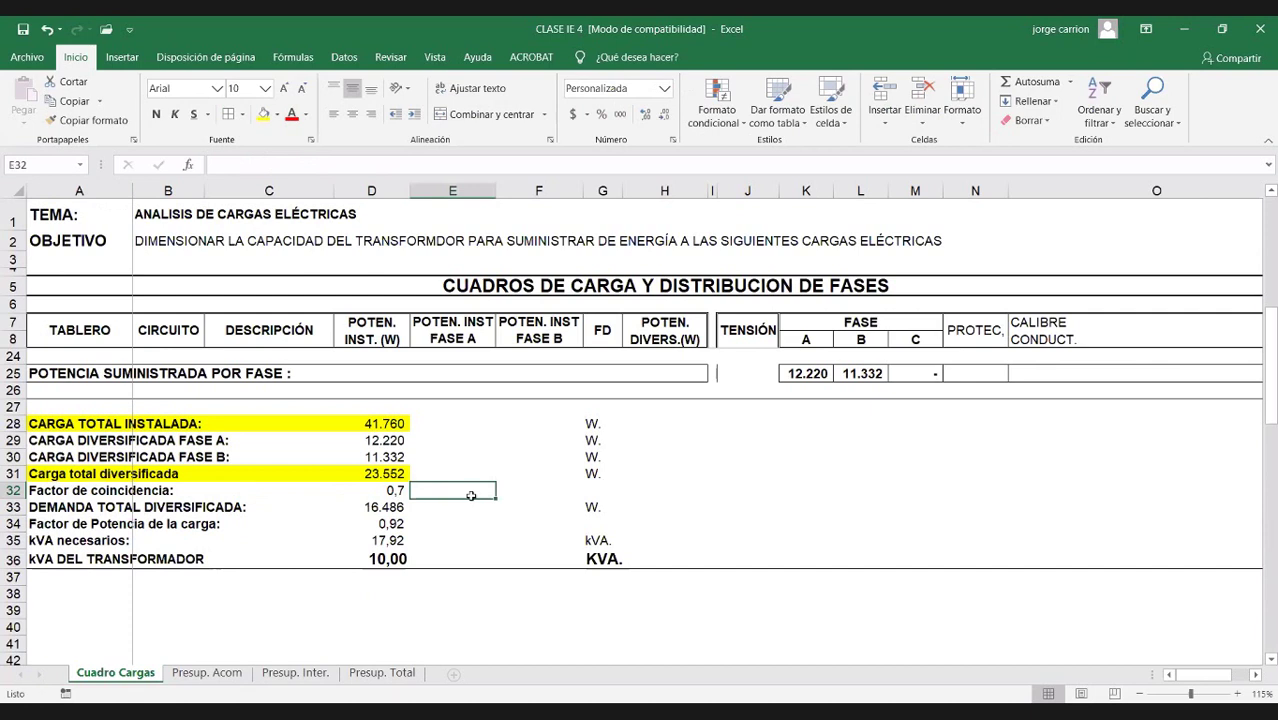
# Step: Recheck the DEMANDA TOTAL DIVERSIFICADA formula in D33 and view the load power factor in D34
pyautogui.click(388, 490)
pyautogui.click(383, 511)
pyautogui.press('F2')
pyautogui.press('Escape')
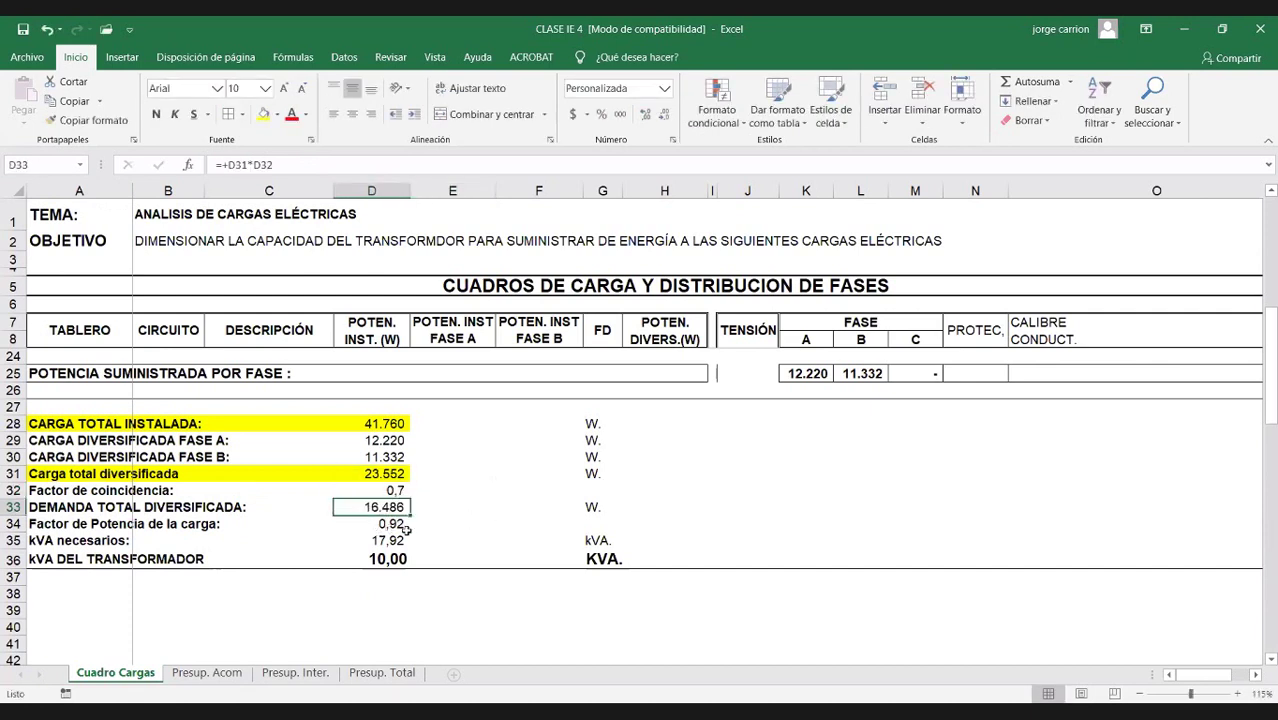
pyautogui.click(395, 525)
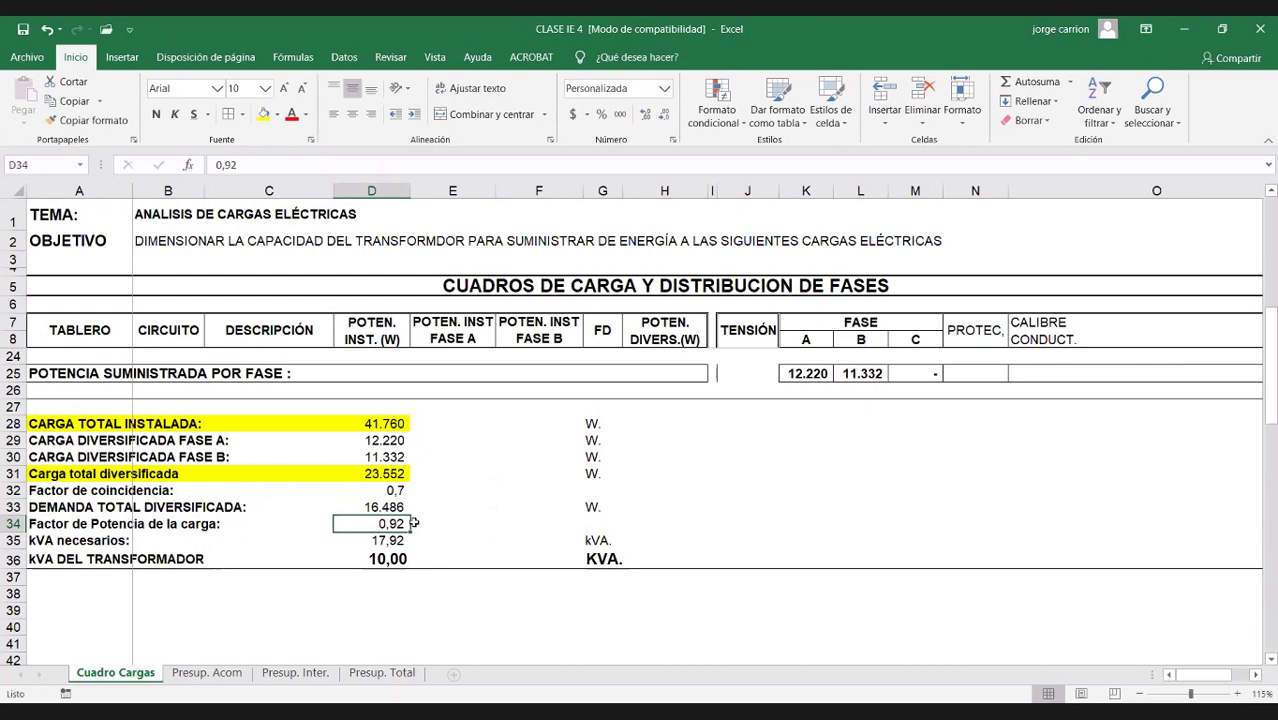
# Step: Highlight the DEMANDA TOTAL DIVERSIFICADA row in yellow from column A to D
pyautogui.click(107, 508)
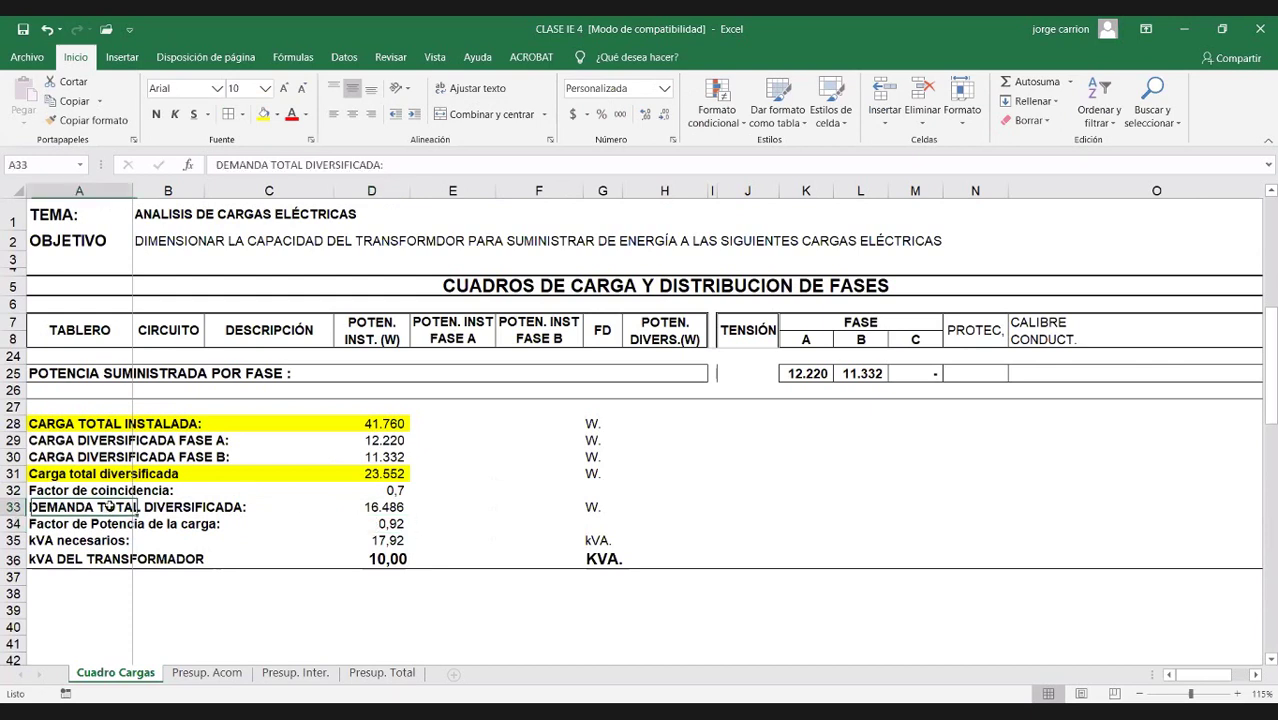
pyautogui.moveTo(107, 508); pyautogui.dragTo(130, 494)
pyautogui.press('F4')
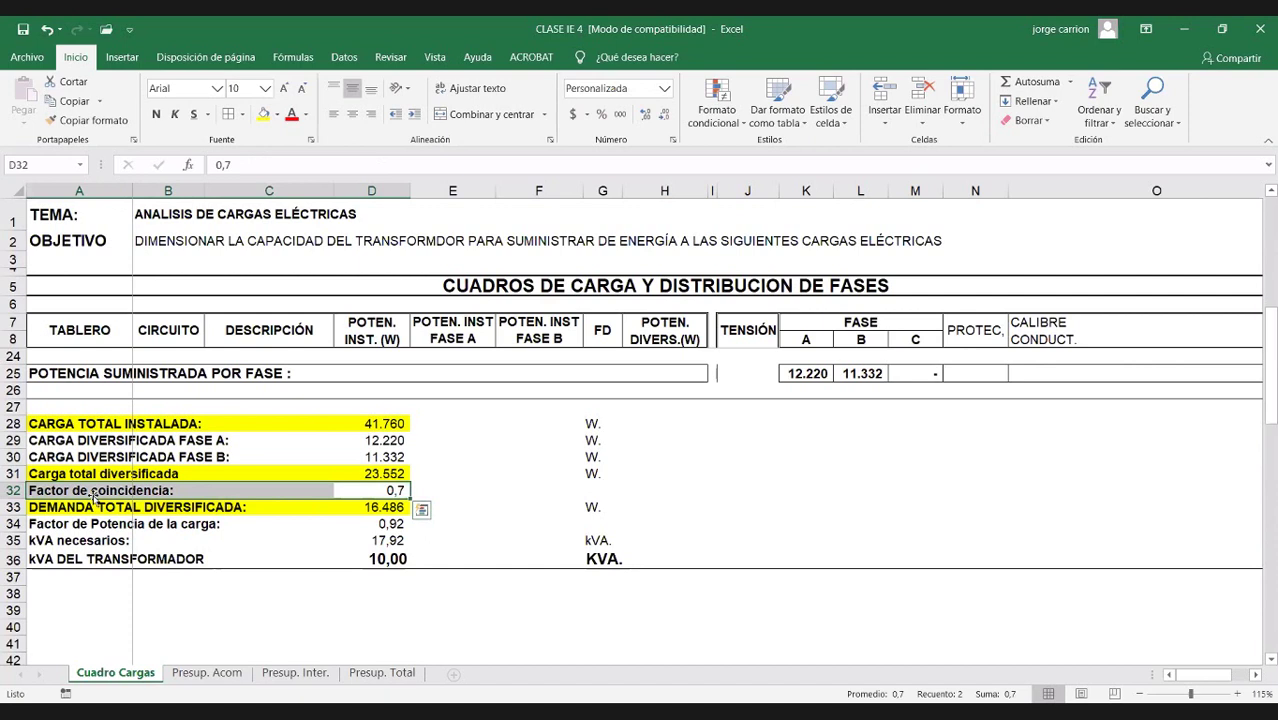
# Step: Examine the kVA necesarios formula in D35 and the demand and power factor cells it references
pyautogui.click(381, 540)
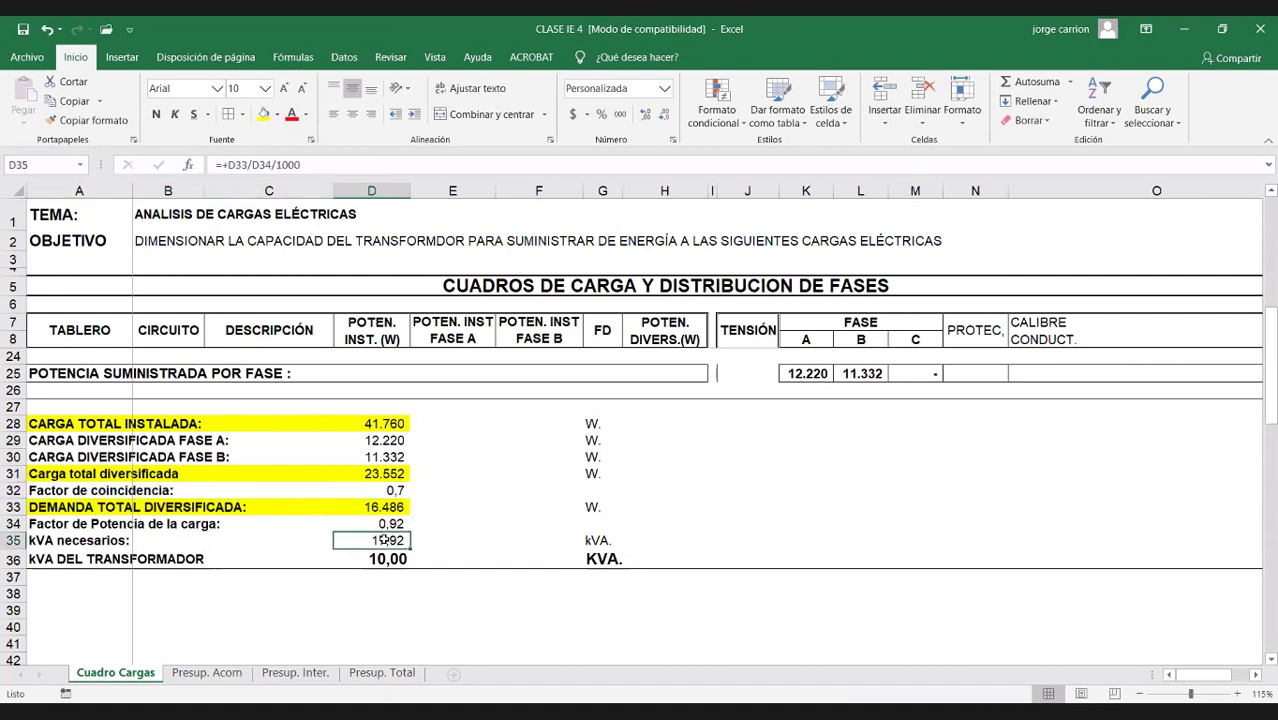
pyautogui.doubleClick(388, 540)
pyautogui.doubleClick(385, 540)
pyautogui.press('Escape')
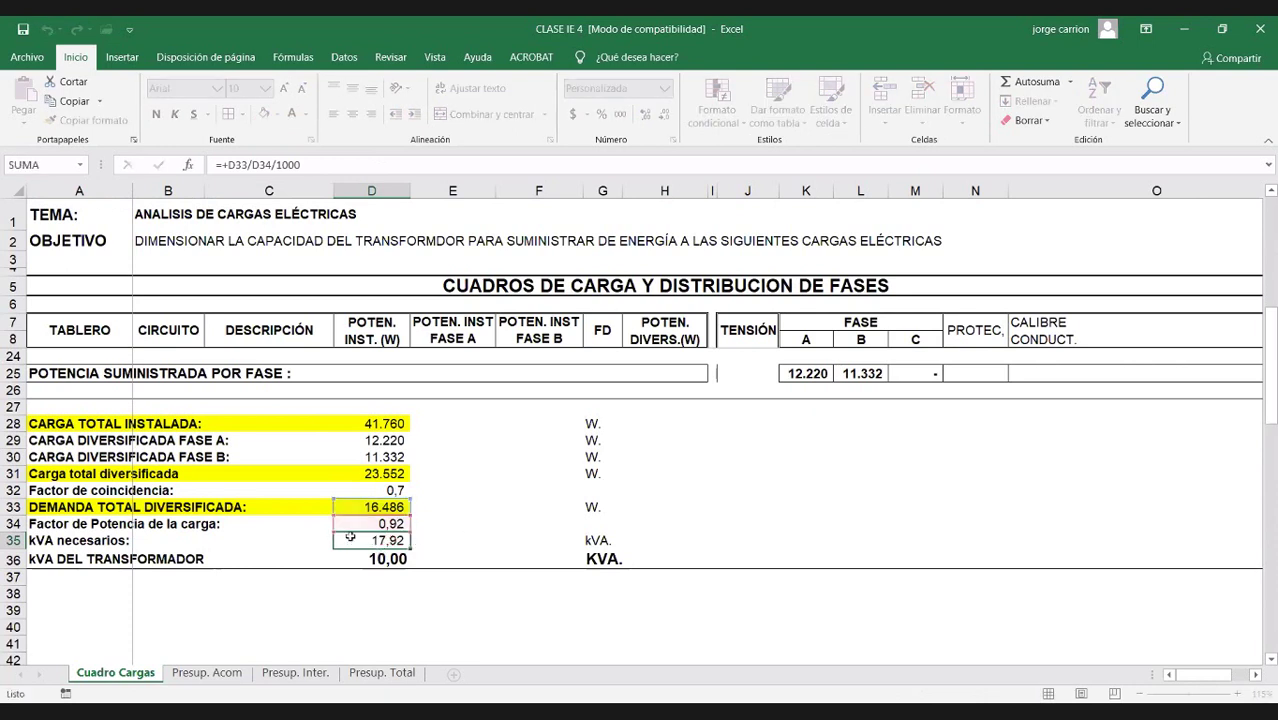
pyautogui.press('F2')
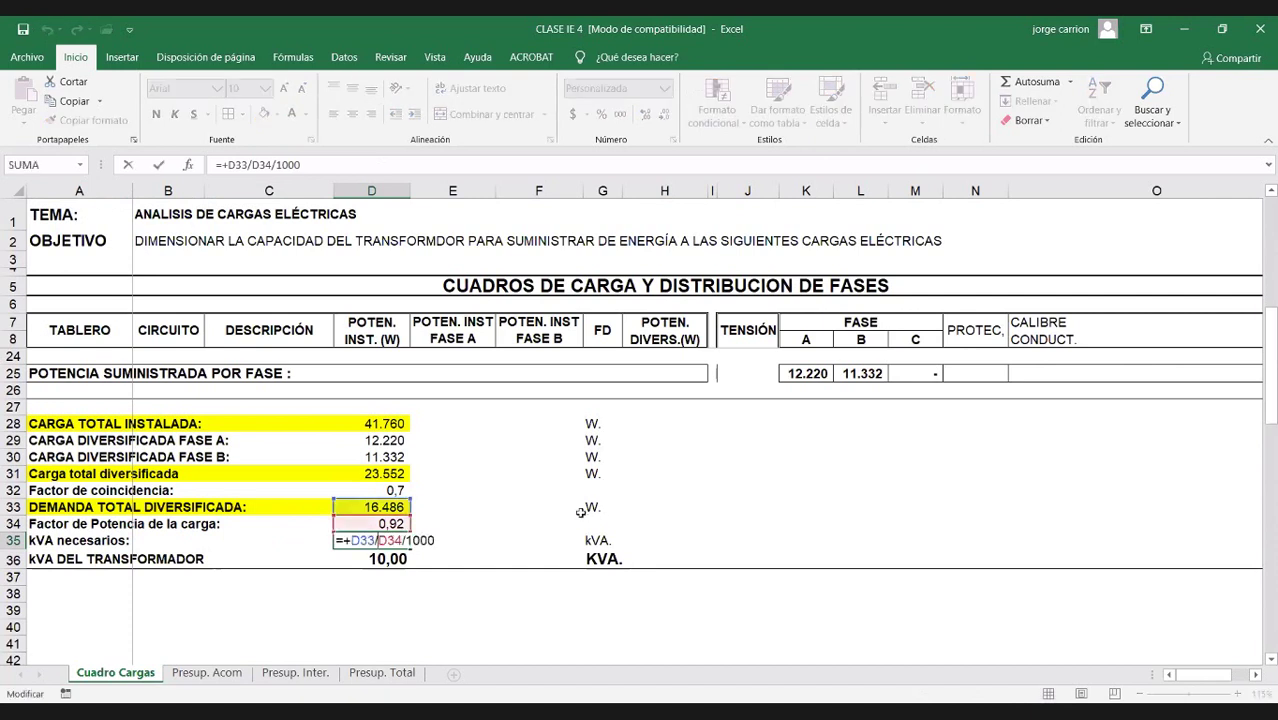
pyautogui.press('Escape')
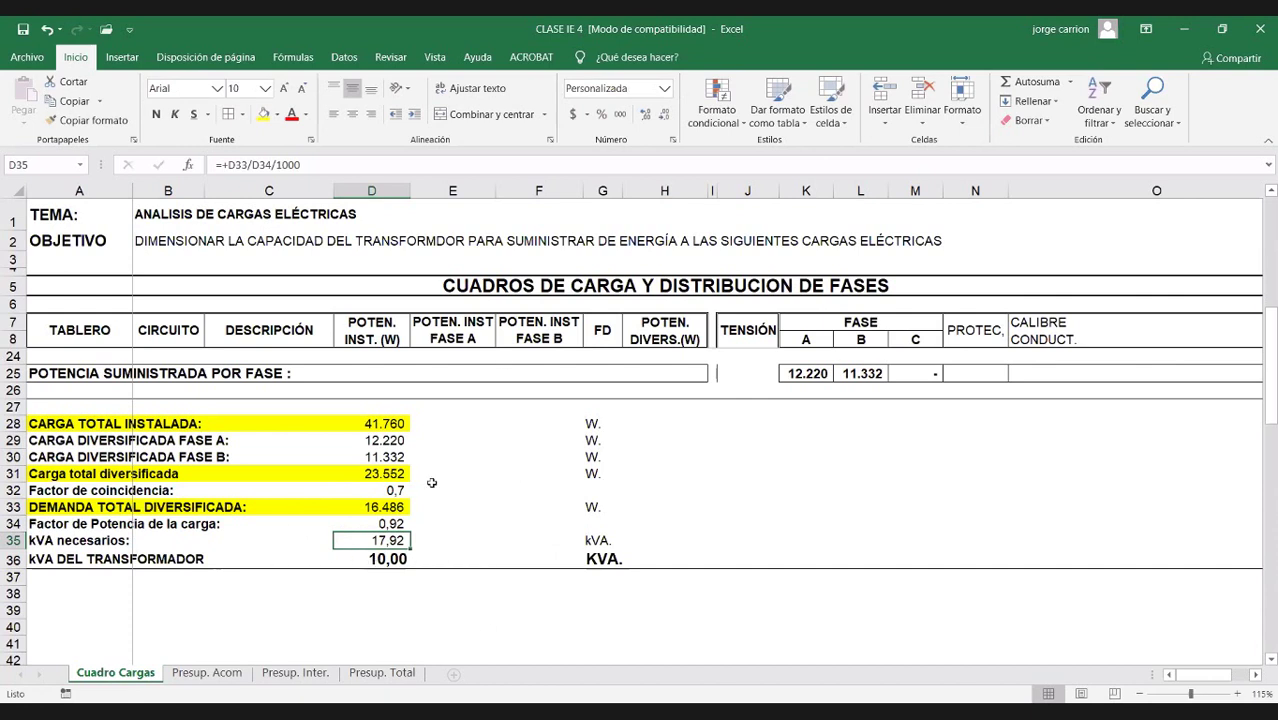
# Step: Set the kVA DEL TRANSFORMADOR value in D36 to 25
pyautogui.click(373, 559)
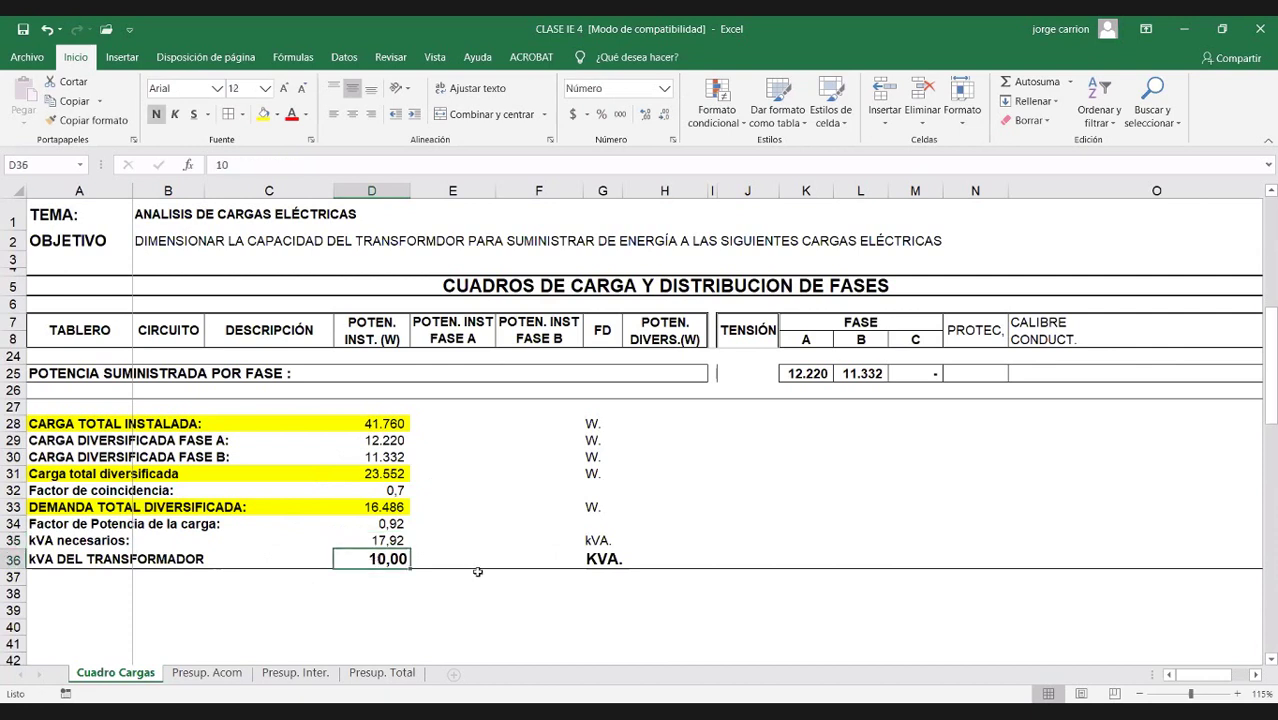
pyautogui.write('25')
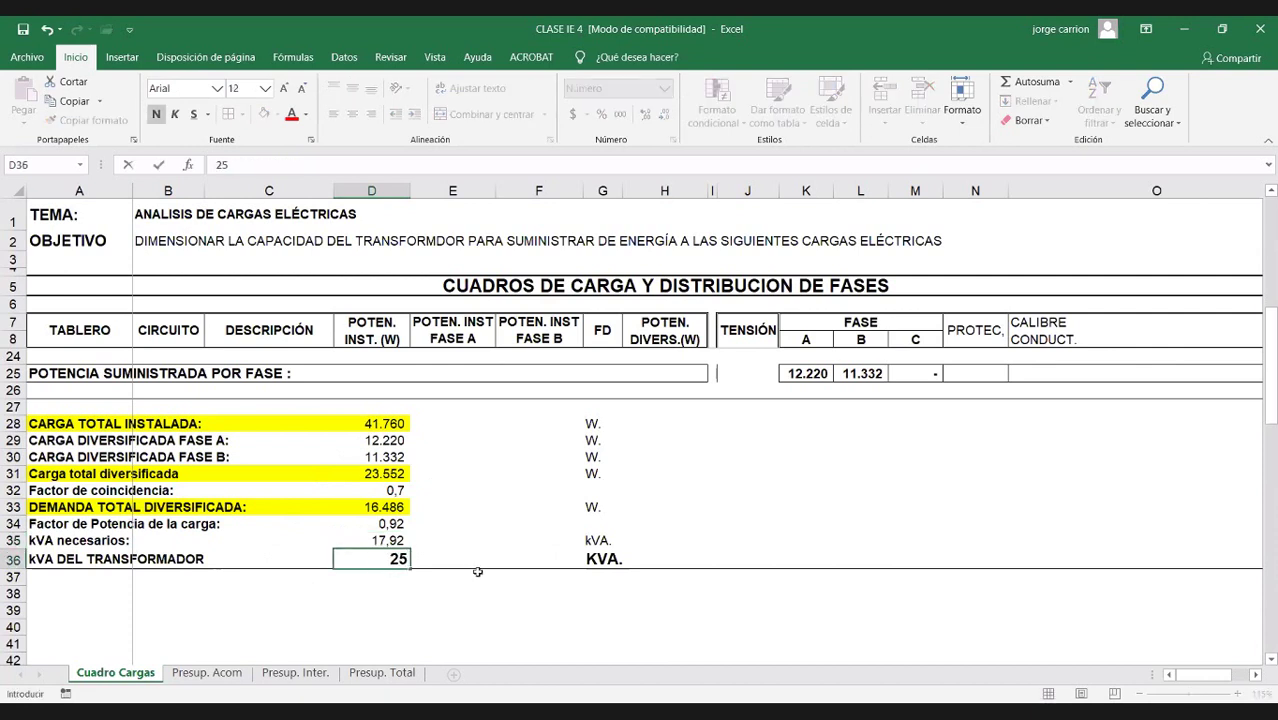
pyautogui.click(528, 592)
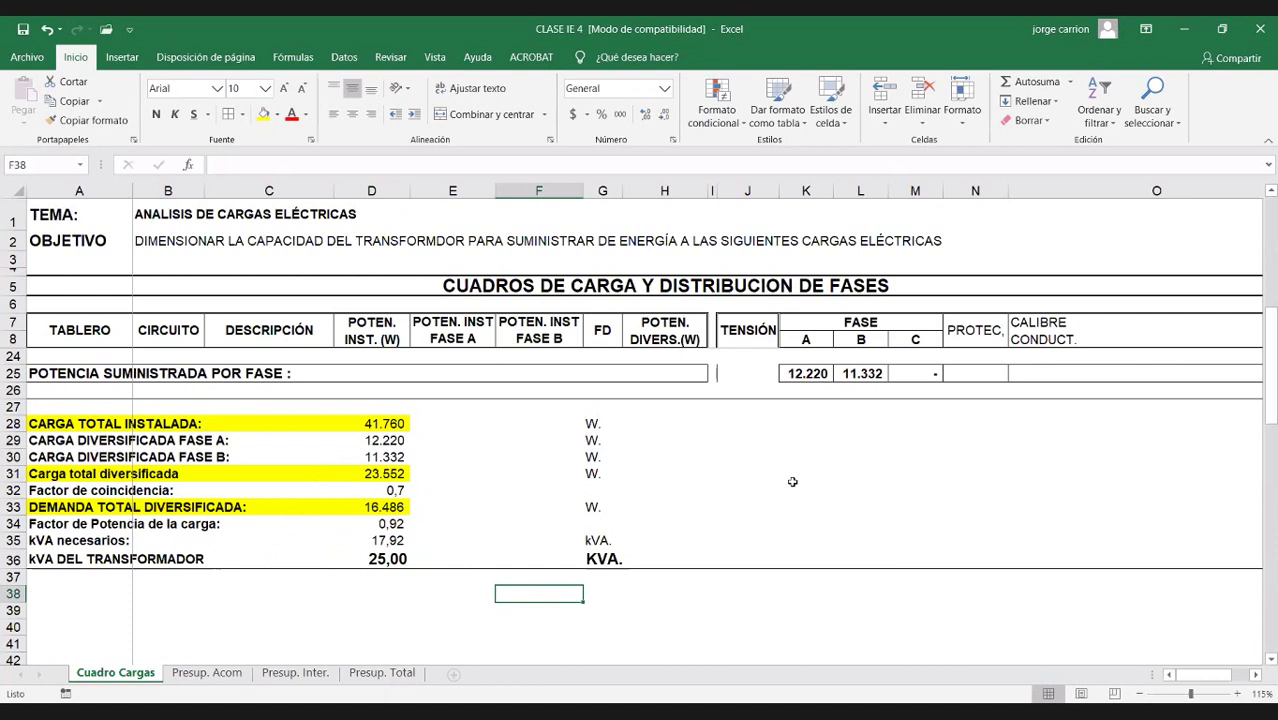
# Step: Review the summary rows for installed load, diversified load, diversified demand, power factor and required kVA
pyautogui.click(70, 561)
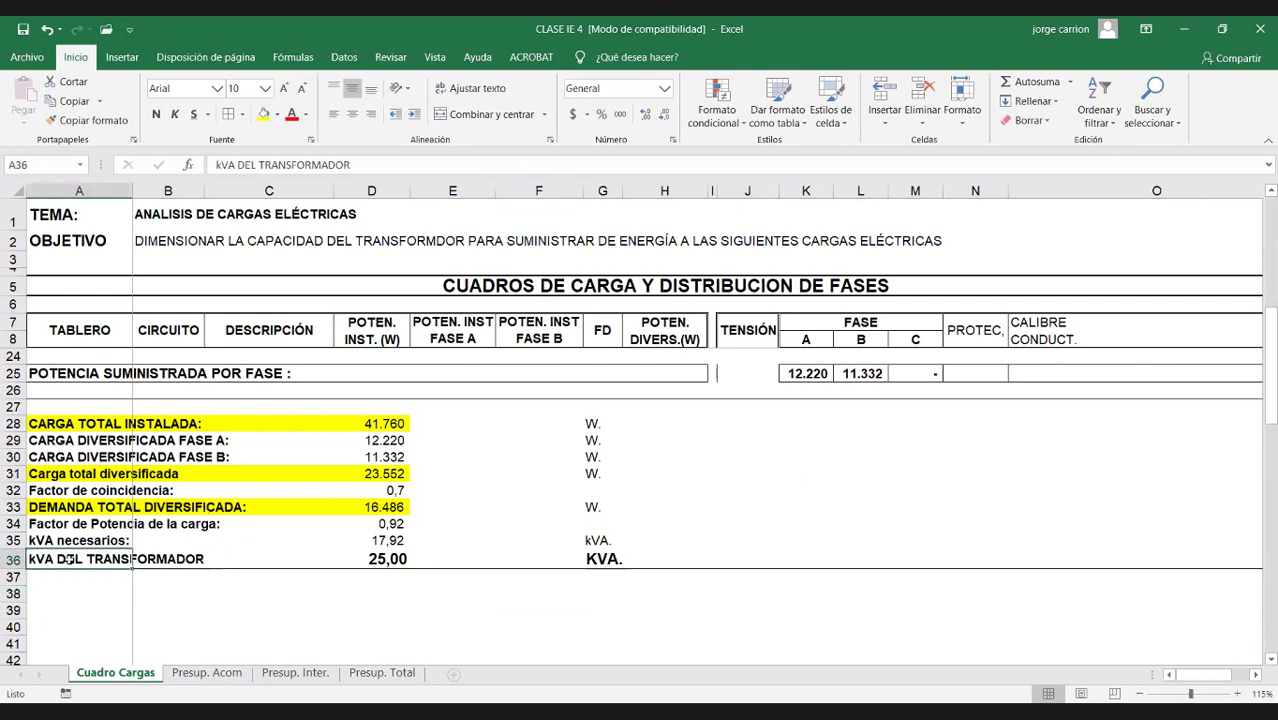
pyautogui.hotkey('ctrl', 'v')
pyautogui.click(52, 421)
pyautogui.moveTo(58, 418); pyautogui.dragTo(580, 420)
pyautogui.hotkey('ctrl', 'v')
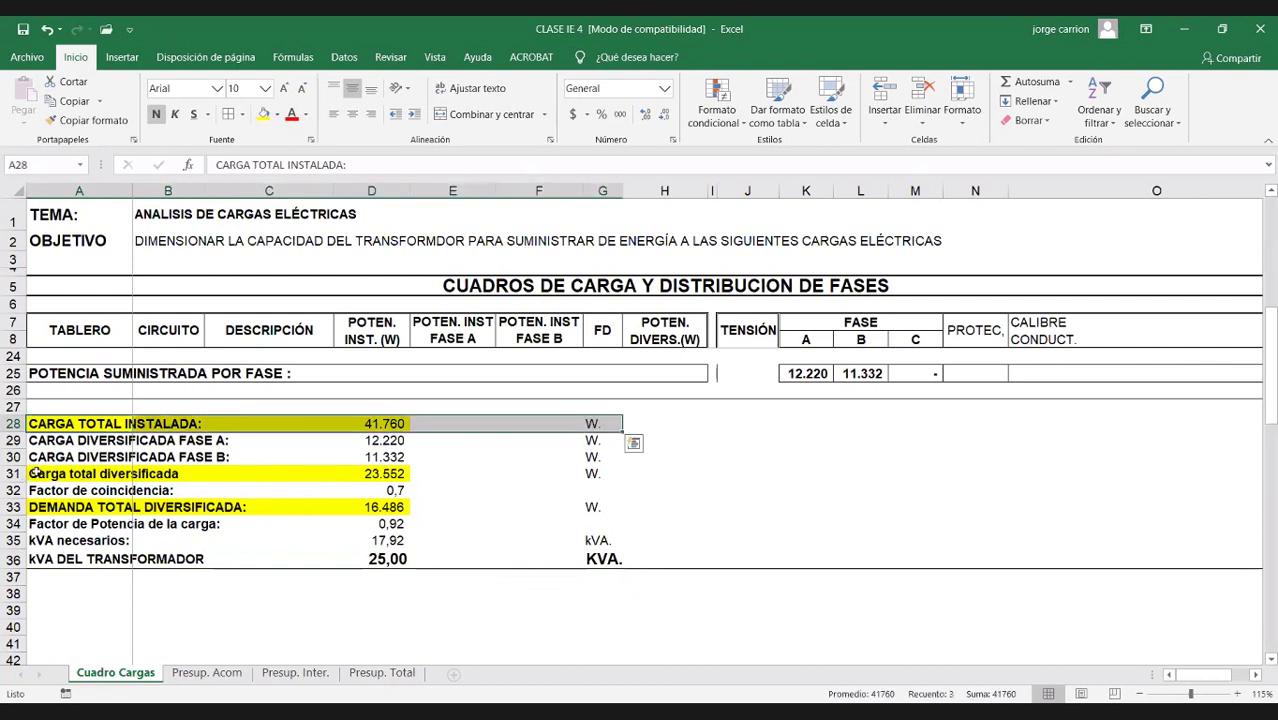
pyautogui.click(35, 473)
pyautogui.moveTo(145, 473); pyautogui.dragTo(584, 473)
pyautogui.hotkey('ctrl', 'v')
pyautogui.moveTo(60, 507); pyautogui.dragTo(572, 507)
pyautogui.hotkey('ctrl', 'v')
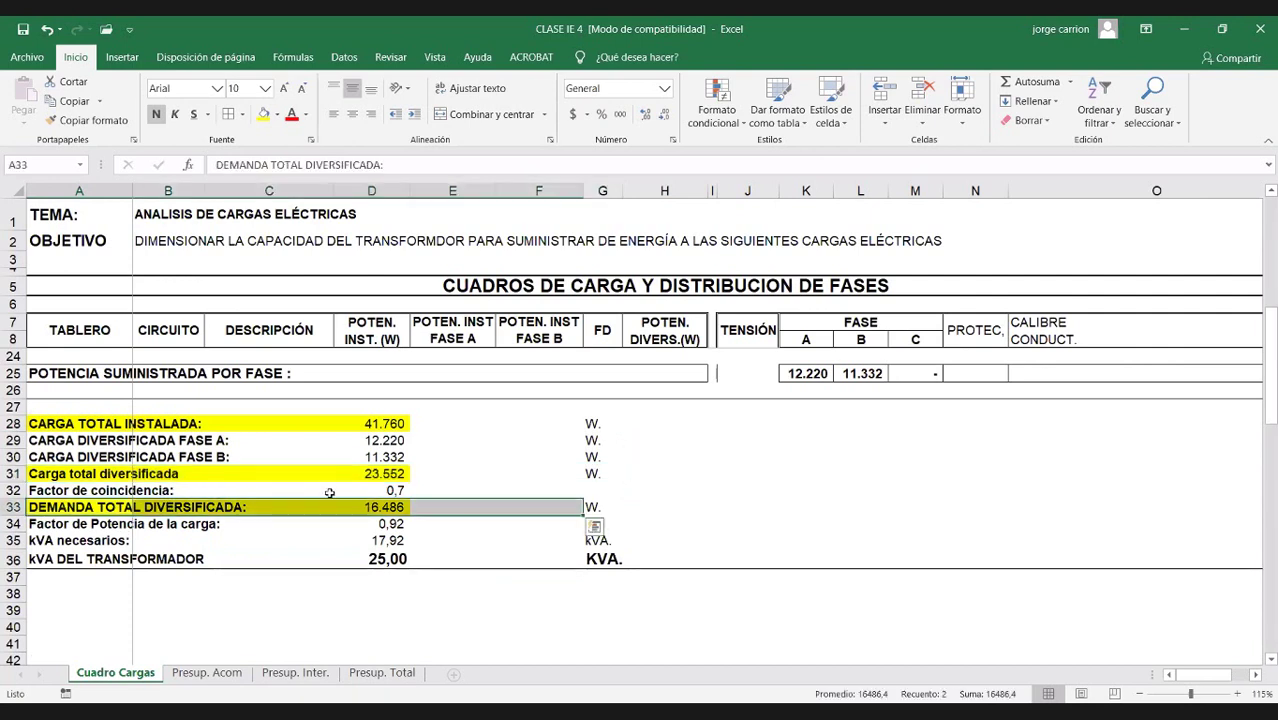
pyautogui.click(383, 523)
pyautogui.moveTo(383, 523); pyautogui.dragTo(383, 540)
pyautogui.hotkey('ctrl', 'v')
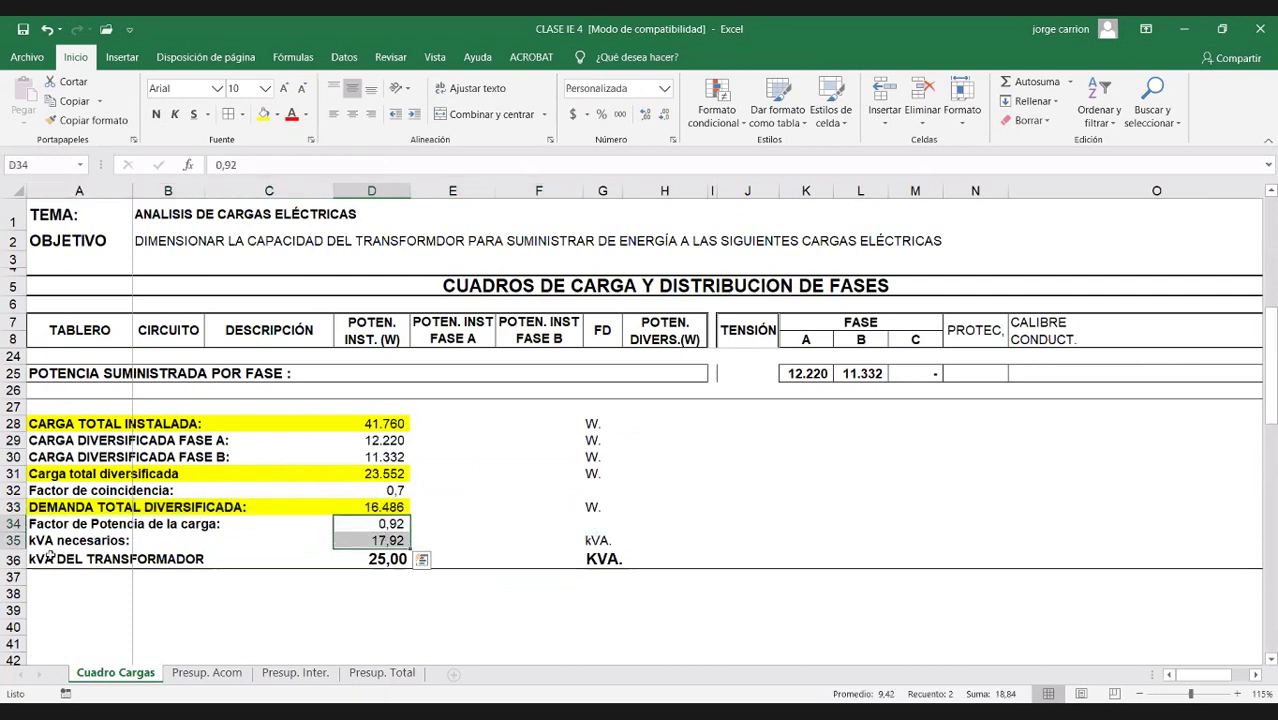
# Step: Highlight the kVA DEL TRANSFORMADOR row in light green from column A to D
pyautogui.moveTo(44, 557); pyautogui.dragTo(375, 559)
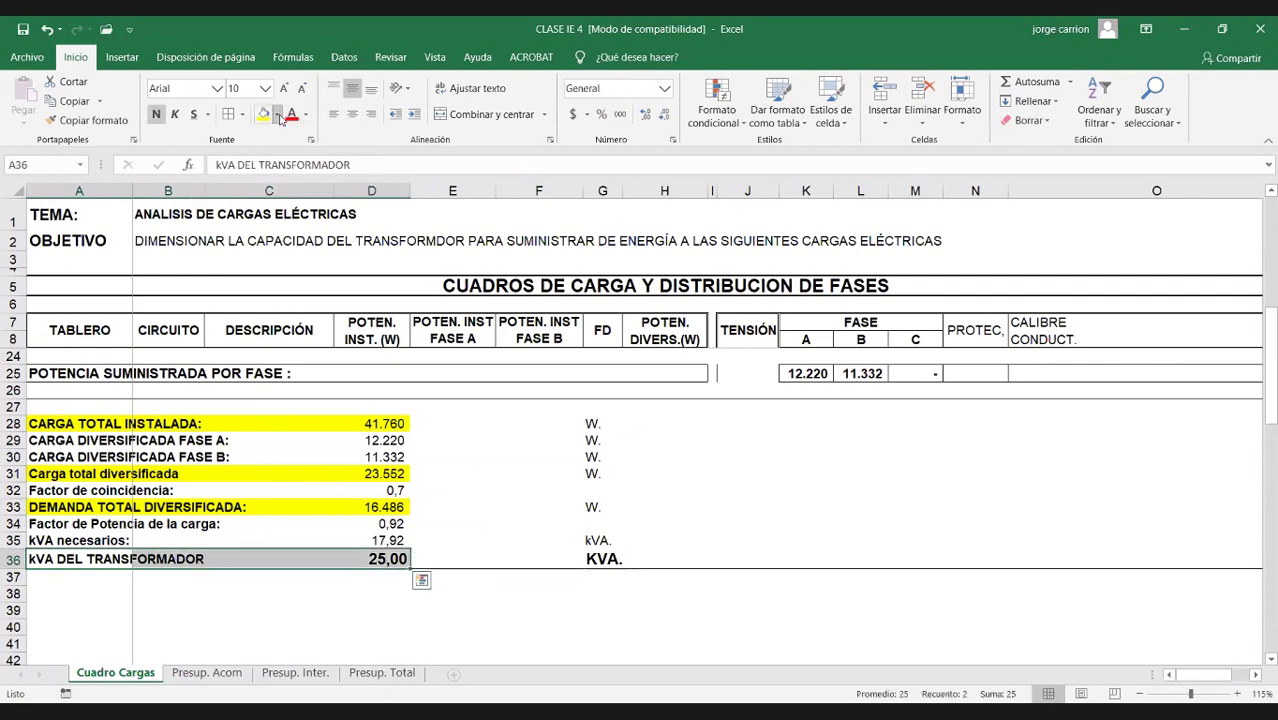
pyautogui.click(277, 114)
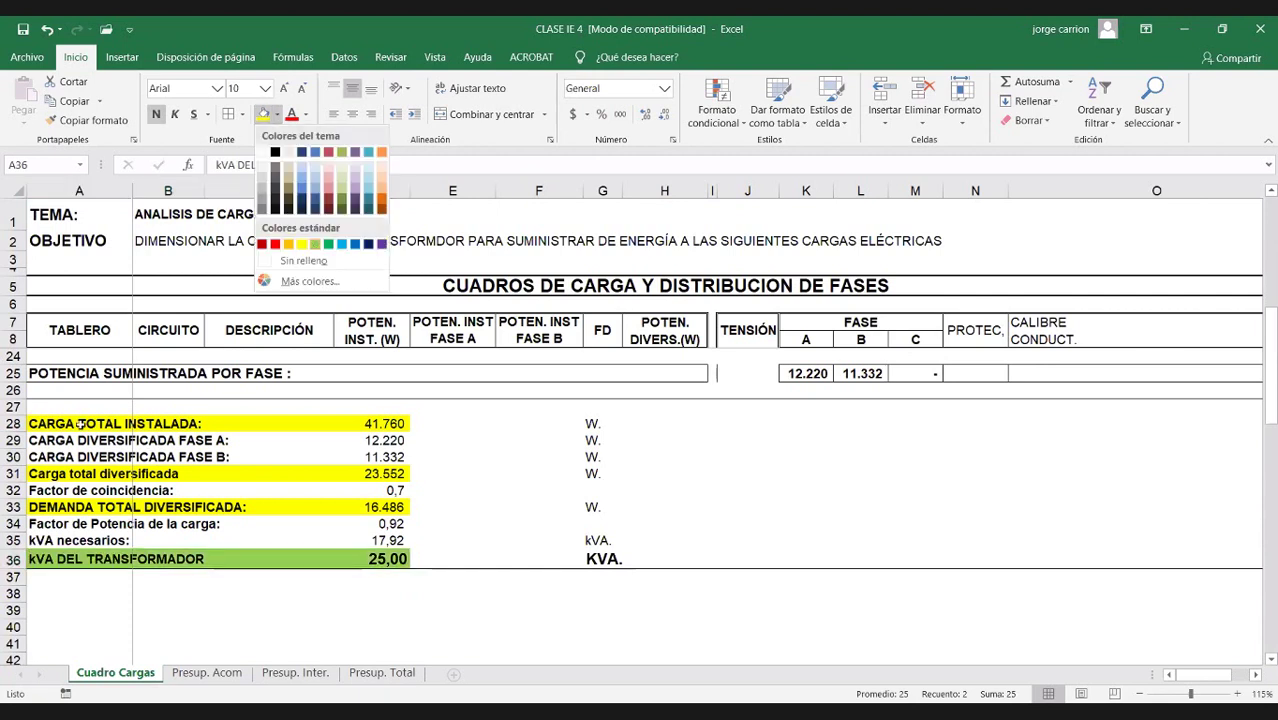
pyautogui.click(312, 244)
# Step: Apply borders to all cells of the load summary in A28:D36
pyautogui.click(62, 423)
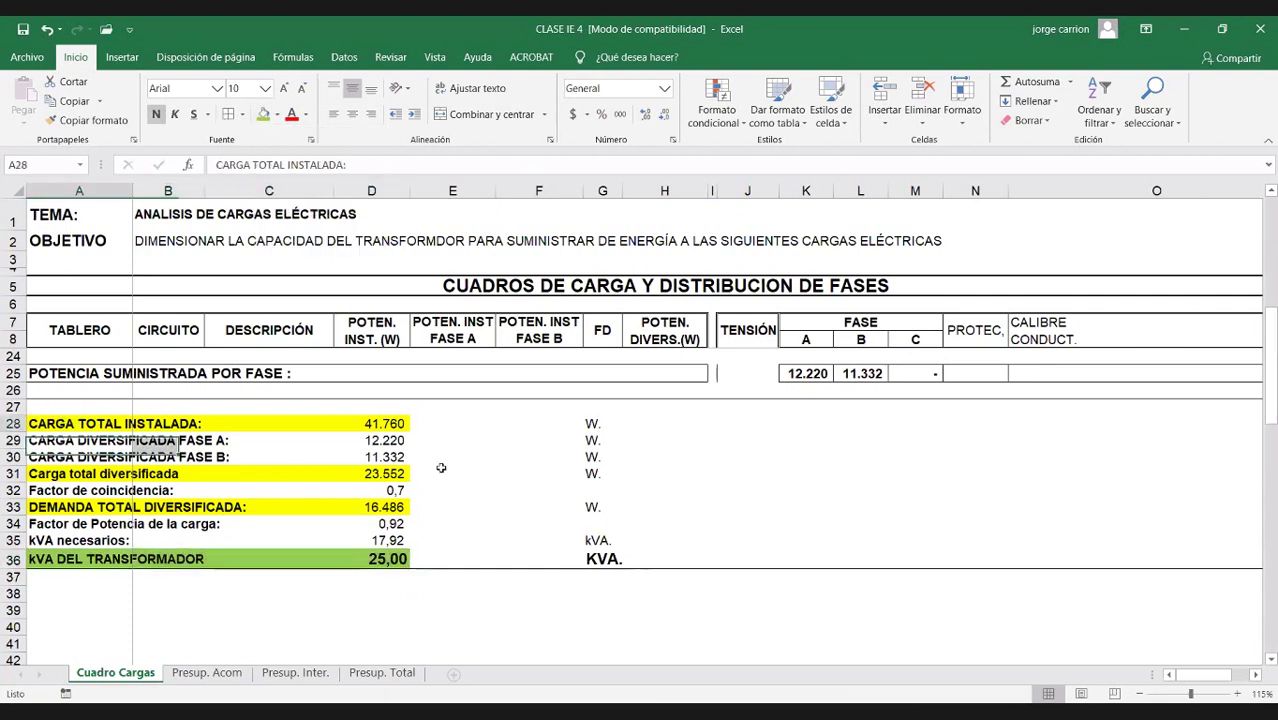
pyautogui.hotkey('ctrl', 'a')
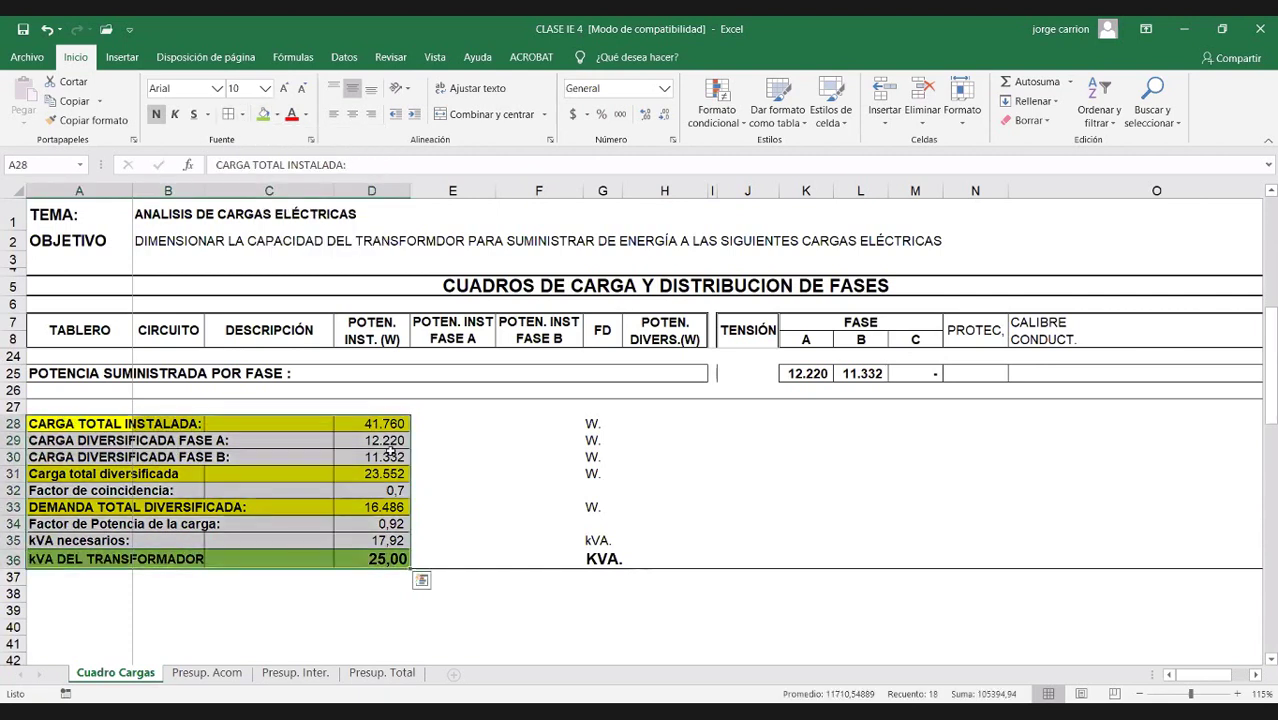
pyautogui.click(478, 456)
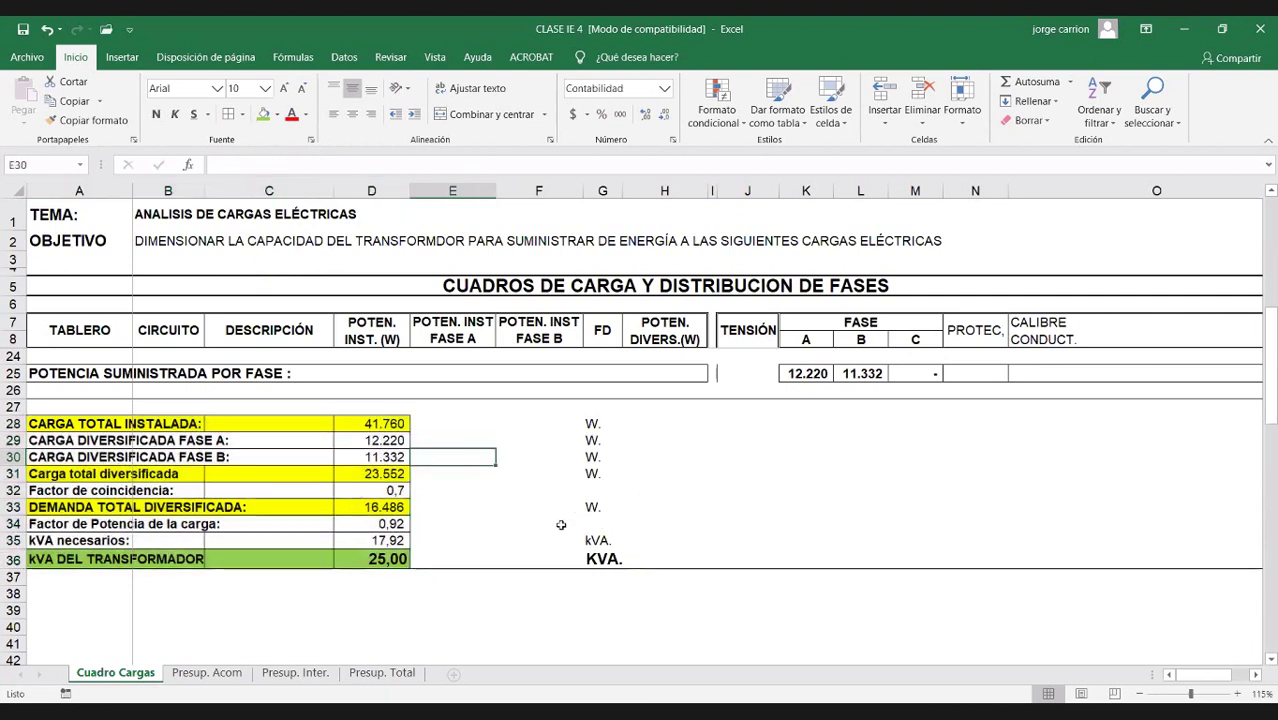
# Step: Review the TDS-1 and TDS-2 circuits in the load table against the load summary
pyautogui.scroll(1, 609, 508)
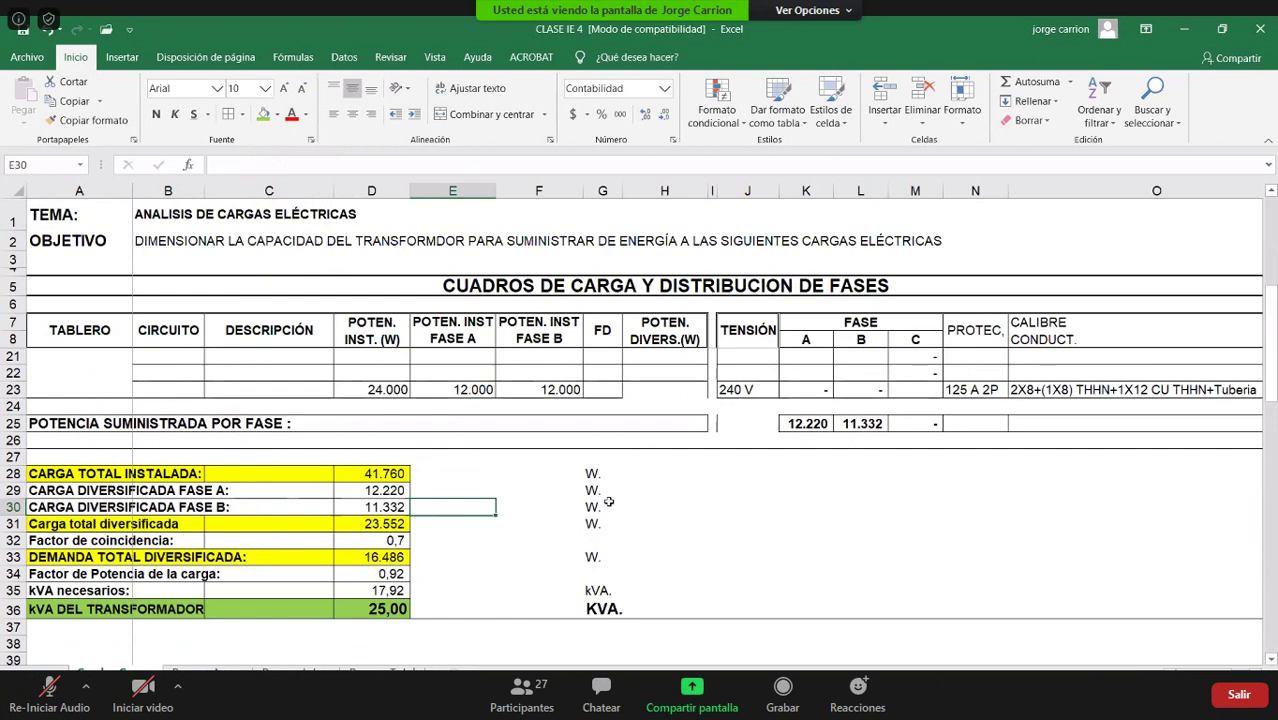
pyautogui.scroll(1, 608, 538)
pyautogui.press('space')
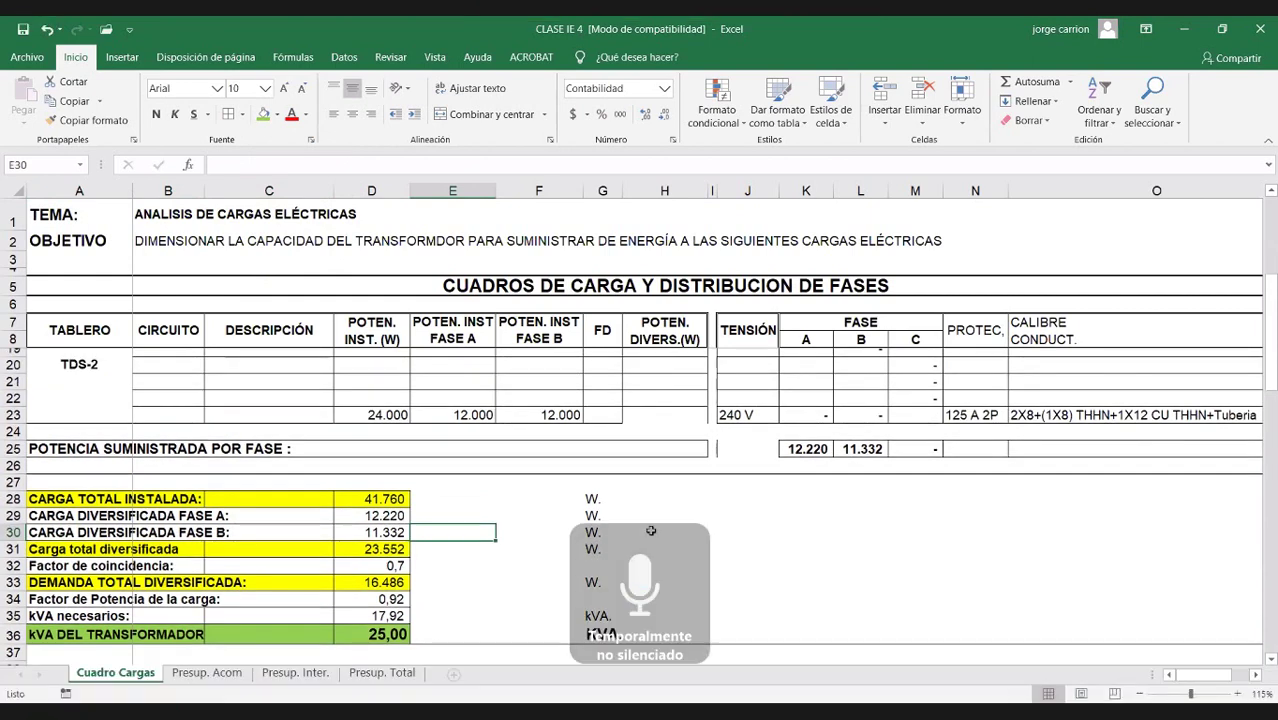
pyautogui.scroll(2, 630, 442)
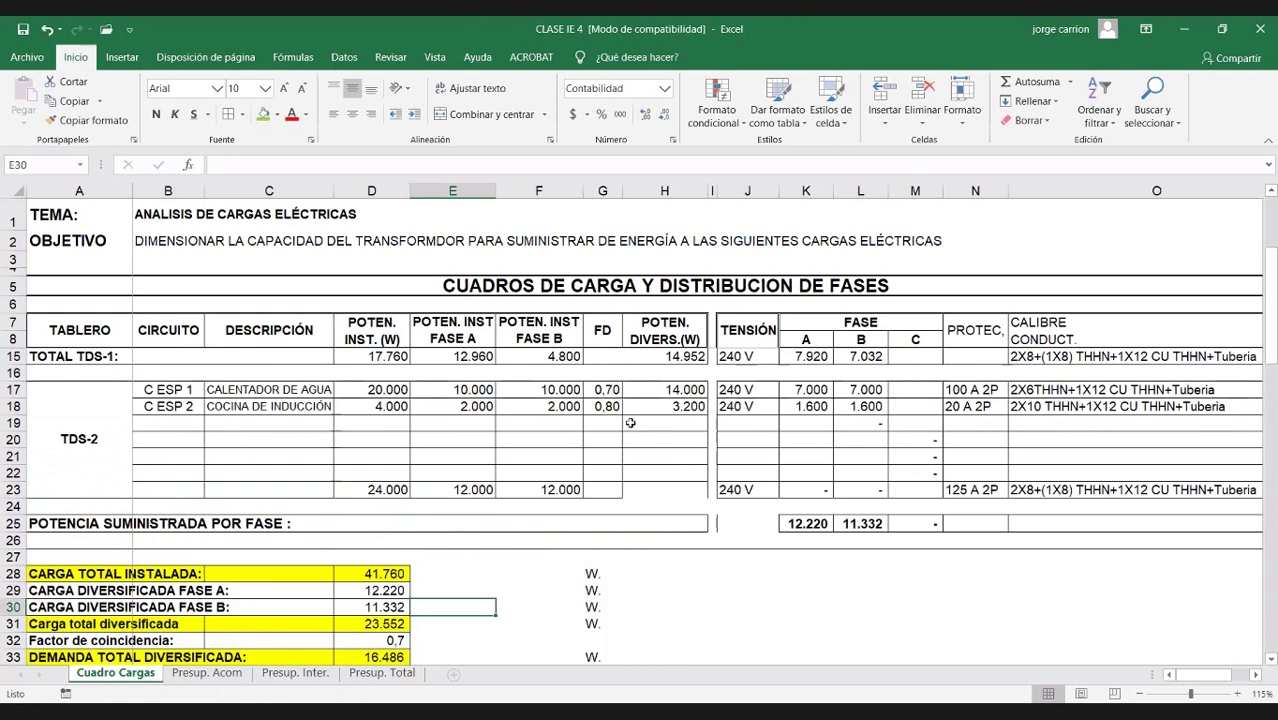
pyautogui.scroll(2, 622, 452)
pyautogui.press('space')
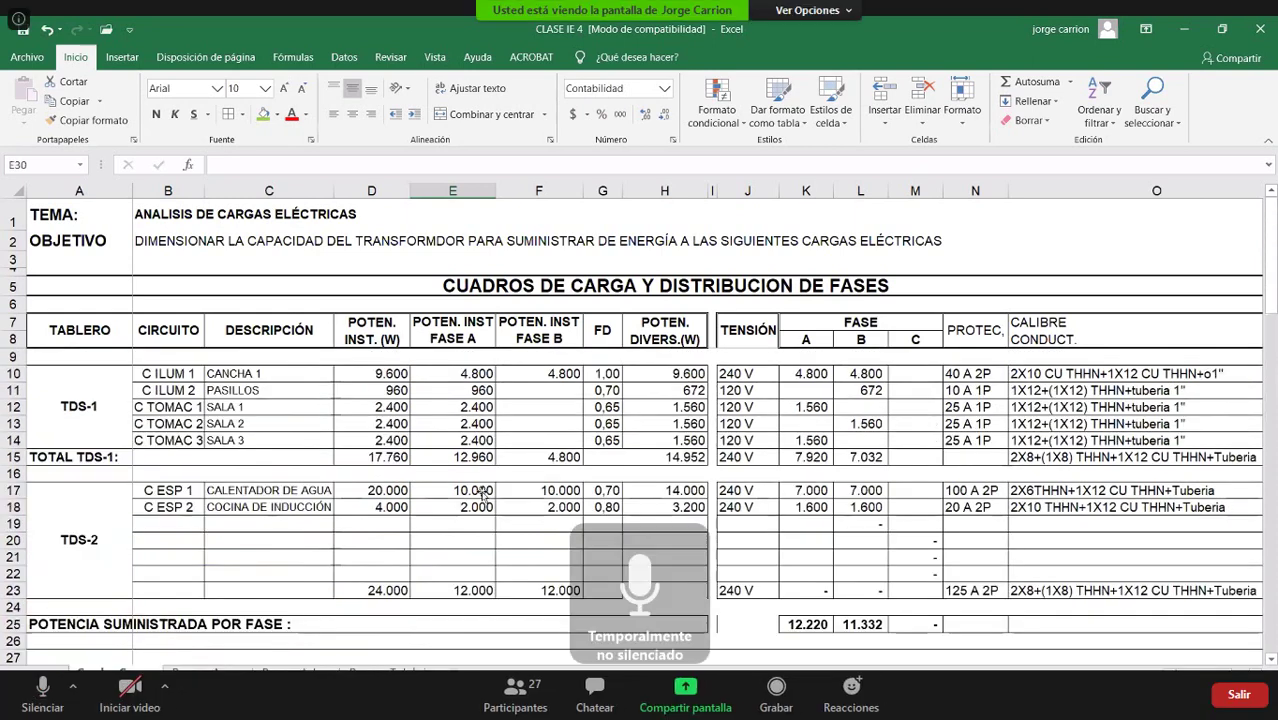
pyautogui.scroll(-2, 503, 541)
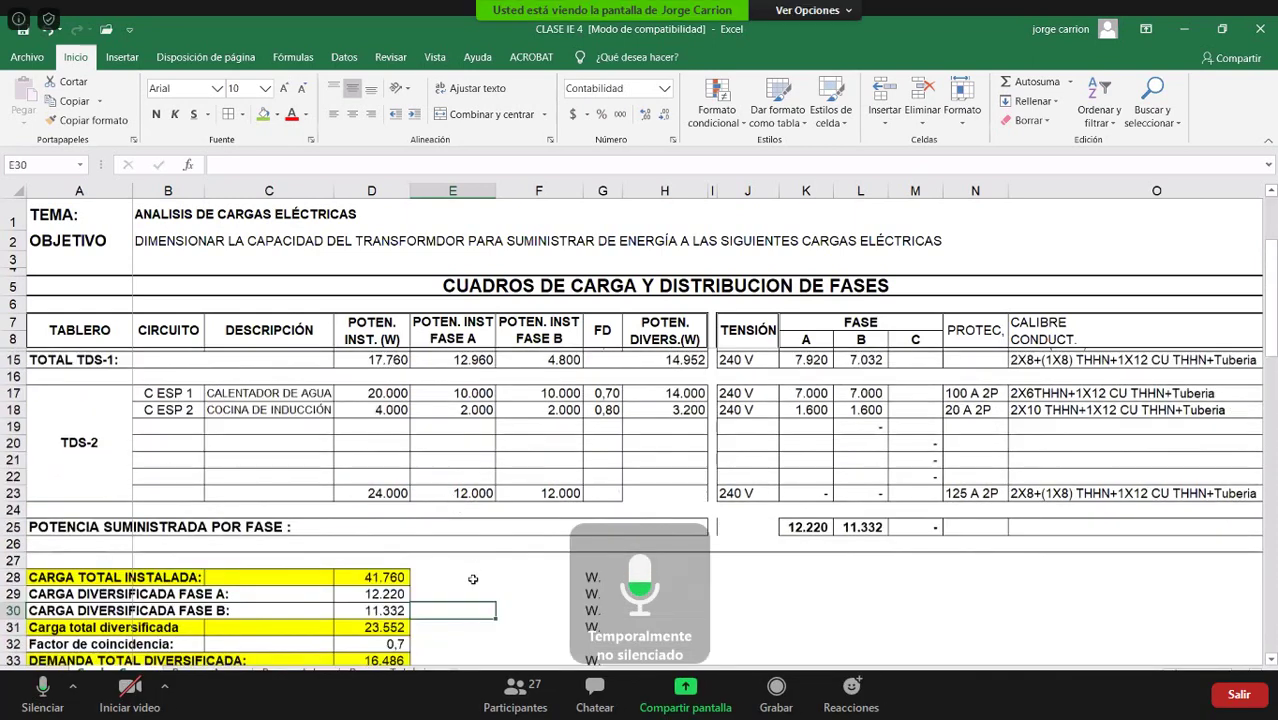
pyautogui.scroll(-2, 371, 473)
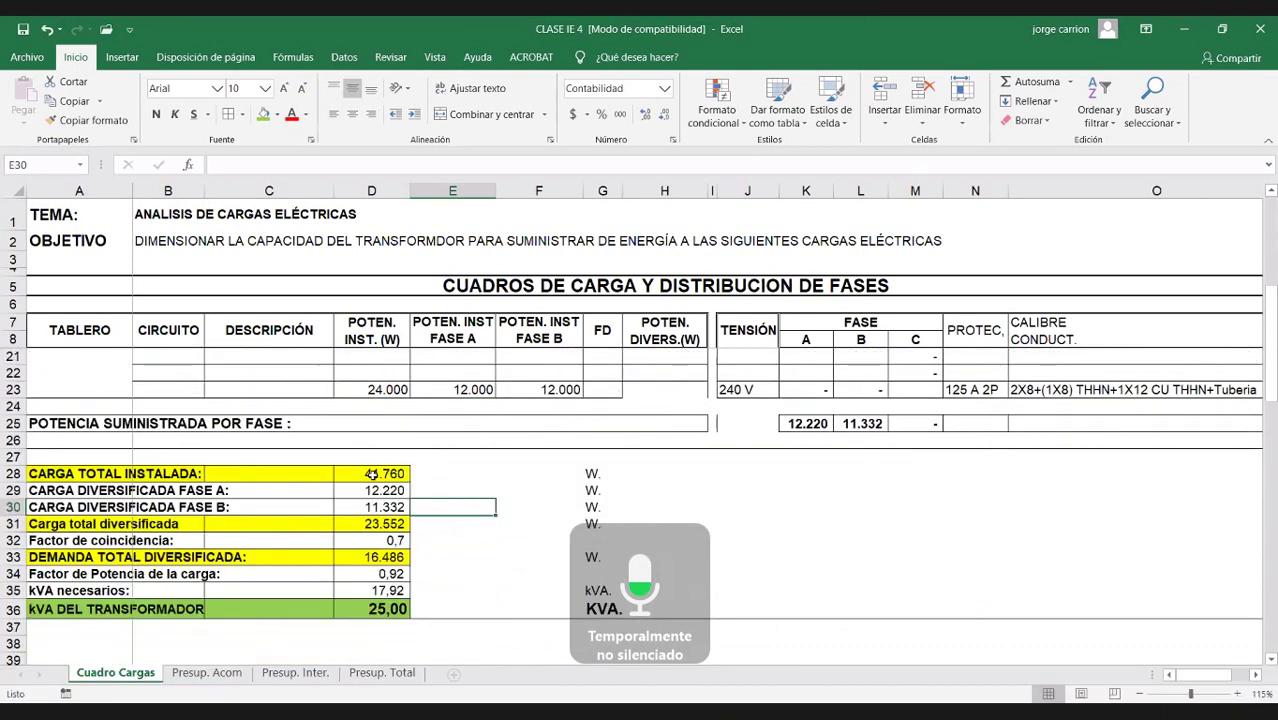
# Step: Examine the CARGA TOTAL INSTALADA formula in D28 and the range summed by Carga total diversificada in D31
pyautogui.click(371, 473)
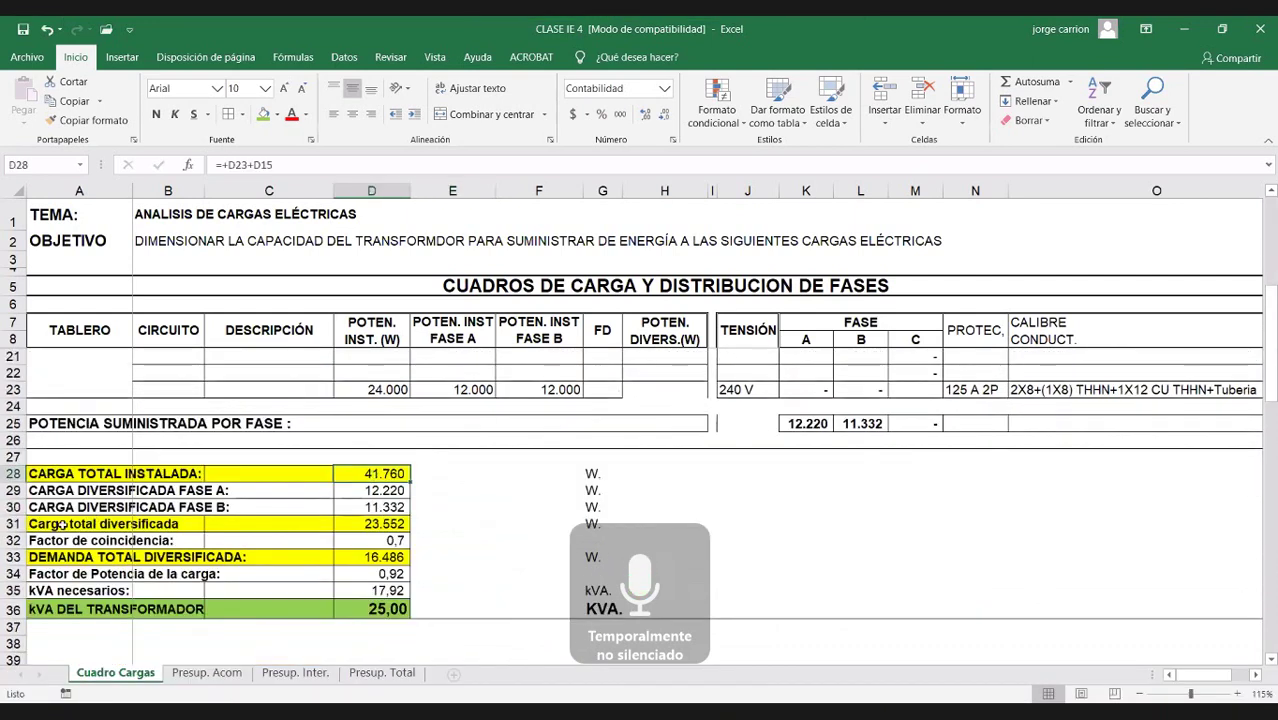
pyautogui.moveTo(75, 524); pyautogui.dragTo(391, 526)
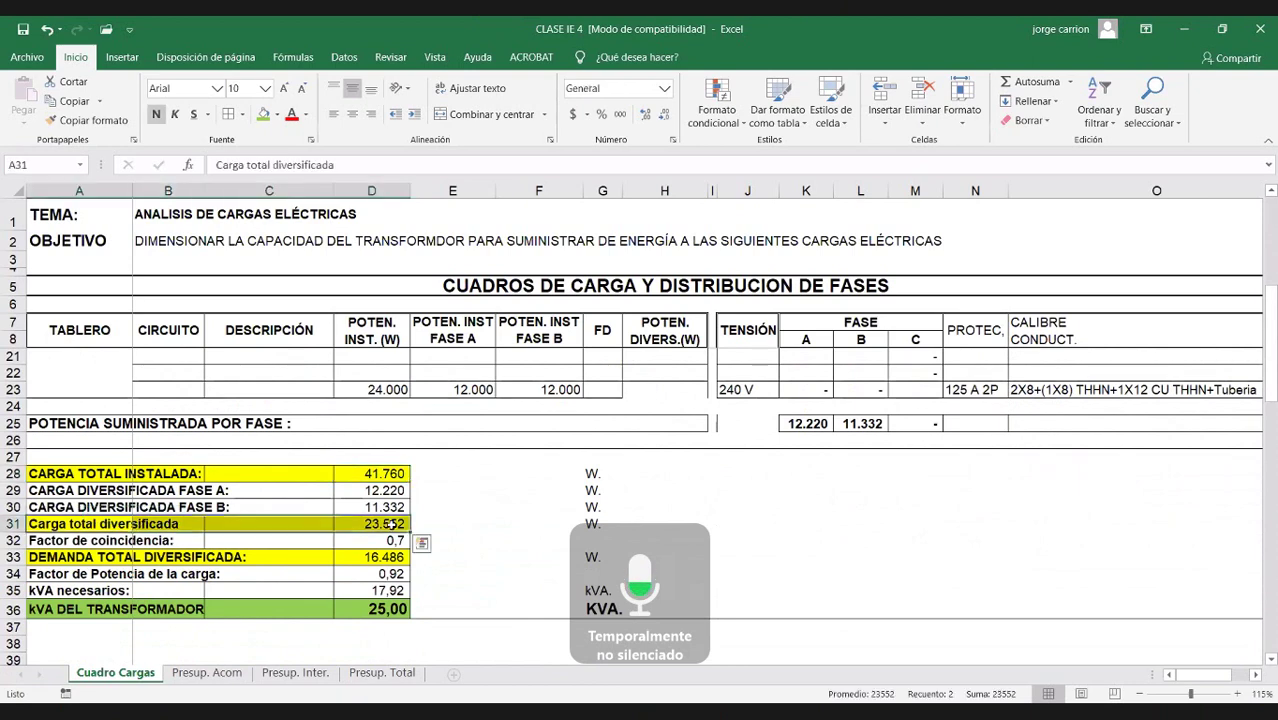
pyautogui.click(391, 524)
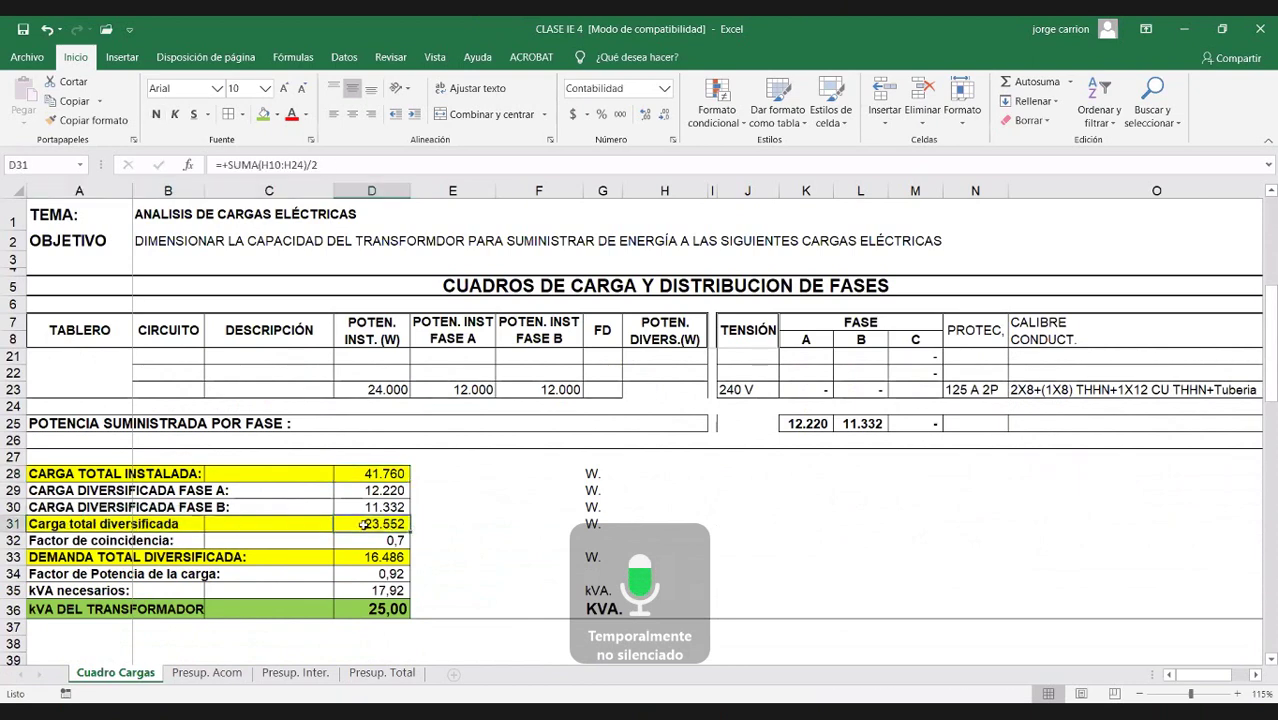
pyautogui.press('Home')
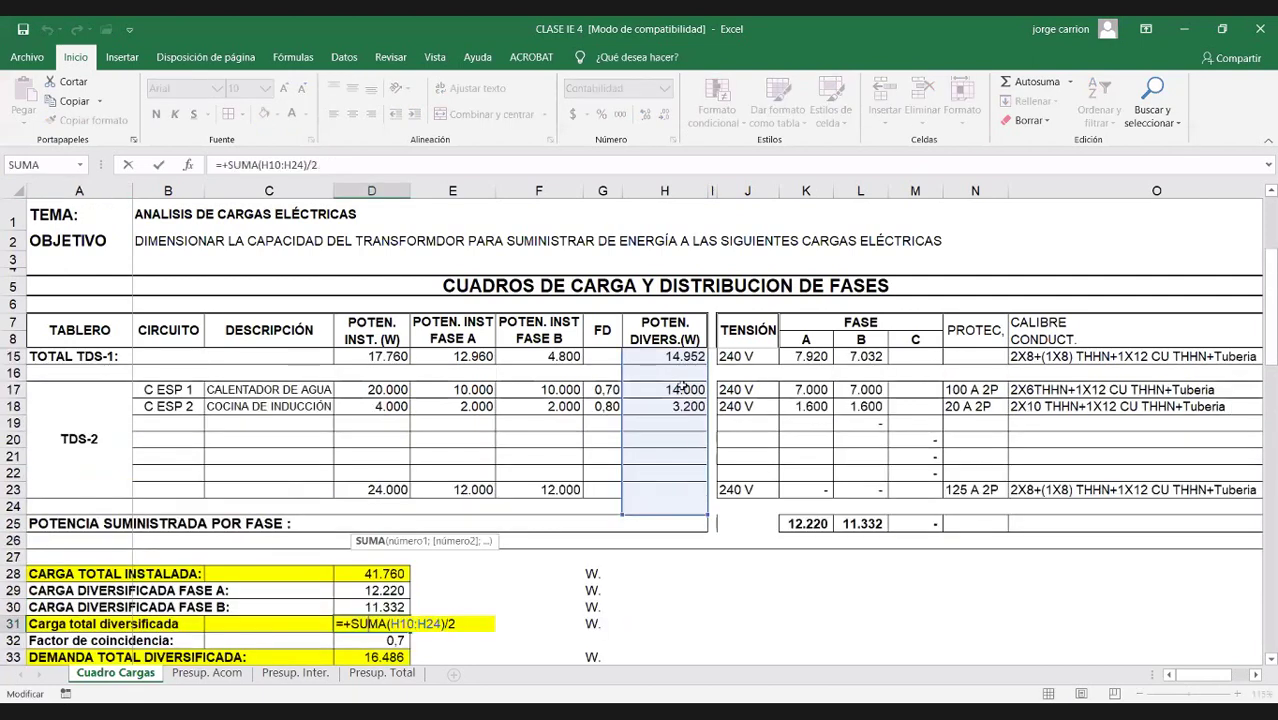
pyautogui.scroll(2, 681, 387)
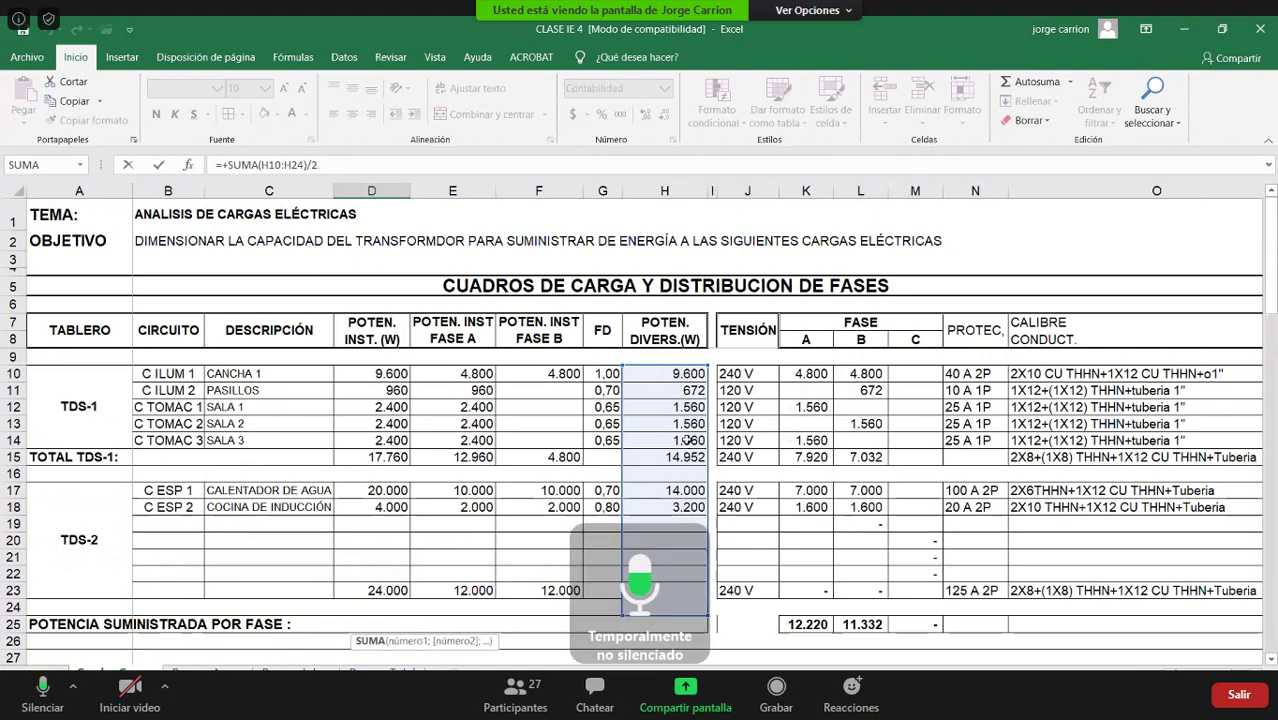
# Step: Check the diversified power formulas for the SALA 3 circuit in H14 and the TDS-1 total in H15
pyautogui.doubleClick(688, 440)
pyautogui.press('space')
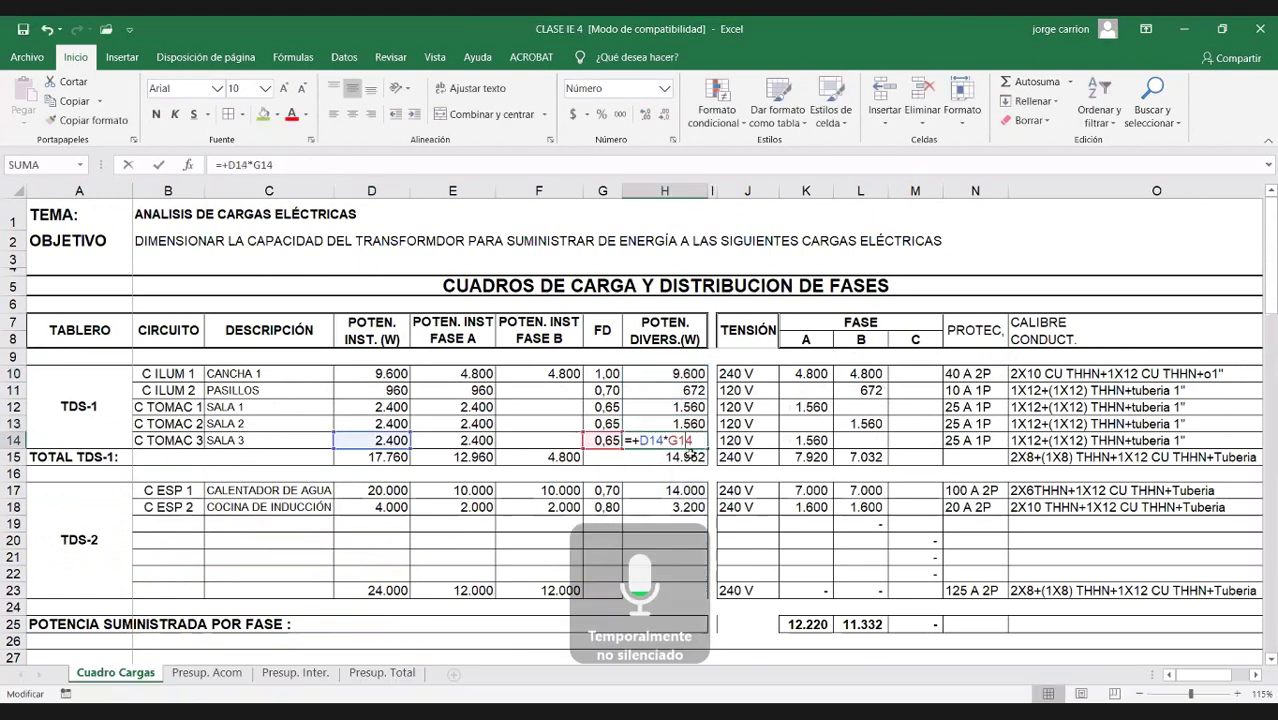
pyautogui.press('Escape')
pyautogui.scroll(-1, 688, 430)
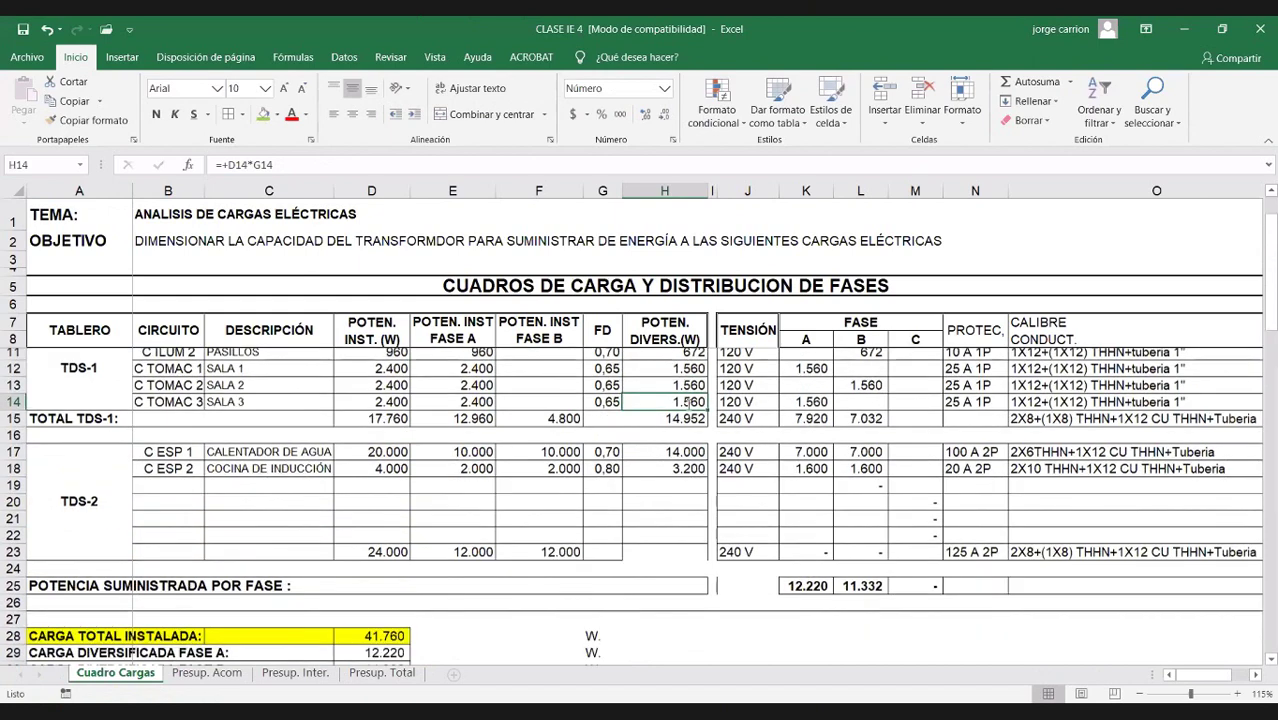
pyautogui.press('Down')
pyautogui.scroll(-1, 598, 528)
pyautogui.scroll(-2, 385, 503)
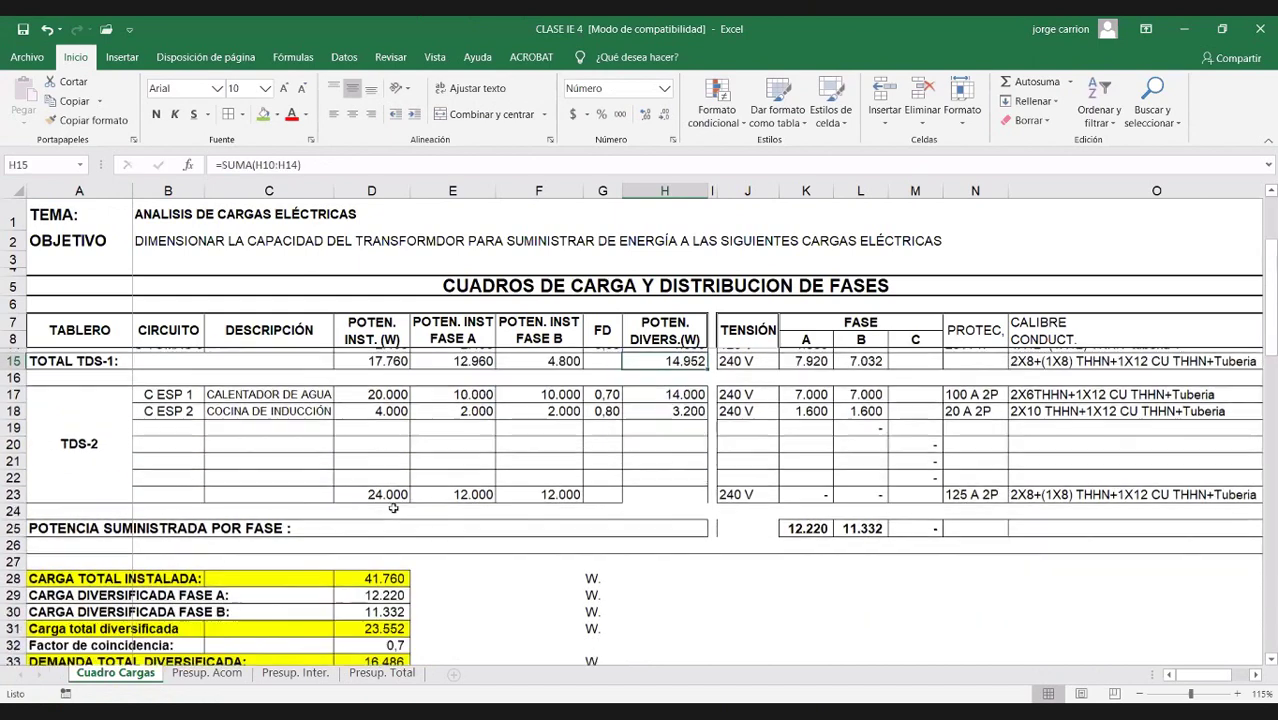
# Step: Examine the CARGA DIVERSIFICADA FASE A formula in D29 and the load table cells that feed it
pyautogui.scroll(-2, 383, 507)
pyautogui.click(385, 524)
pyautogui.doubleClick(385, 490)
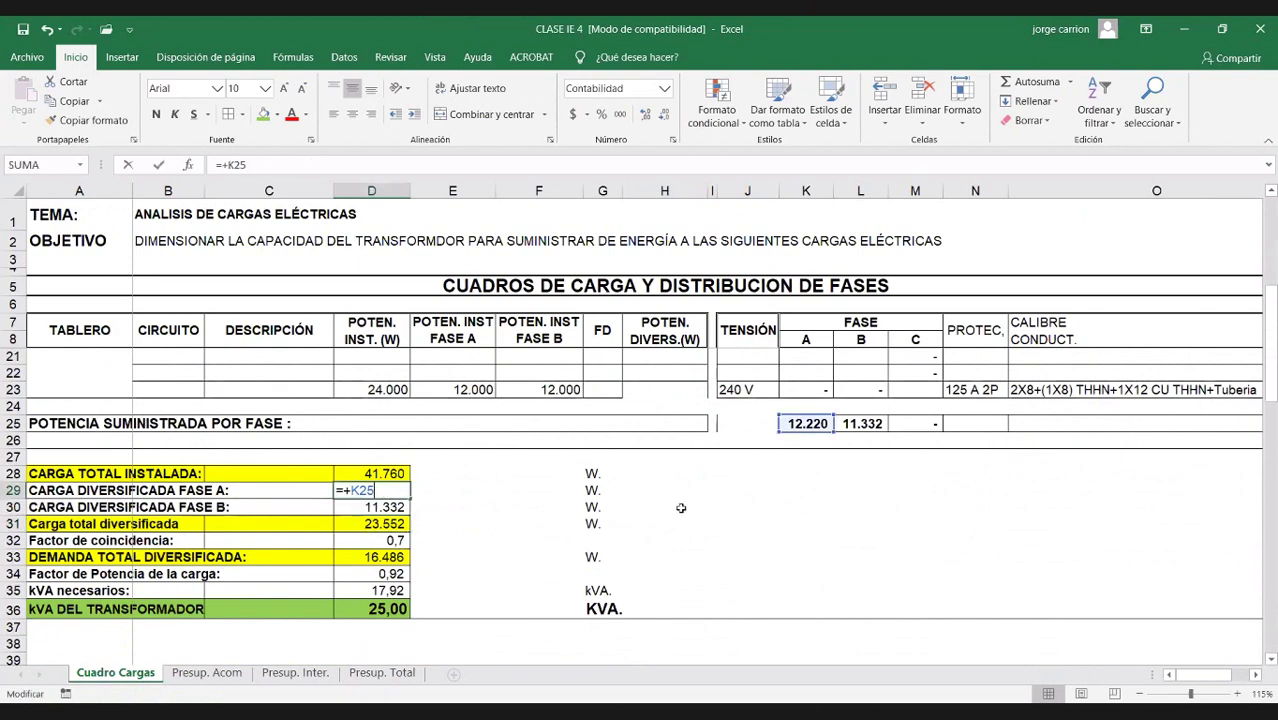
pyautogui.scroll(1, 849, 522)
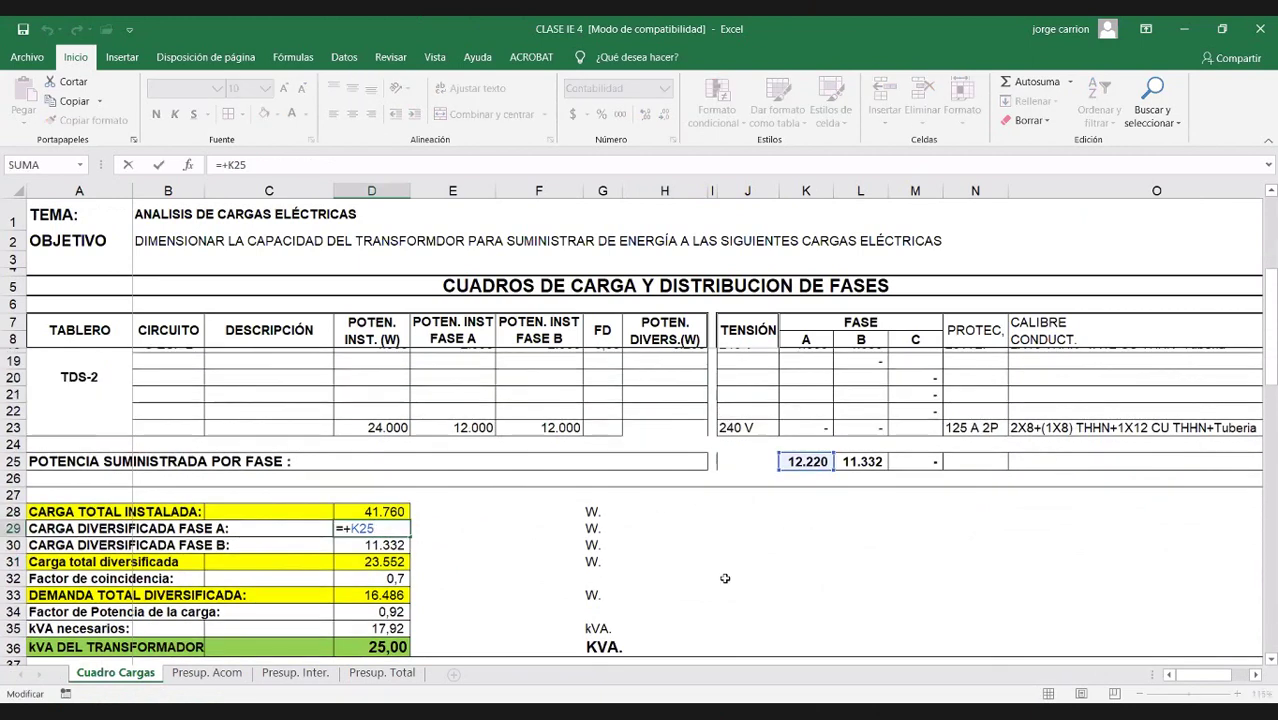
pyautogui.scroll(3, 400, 580)
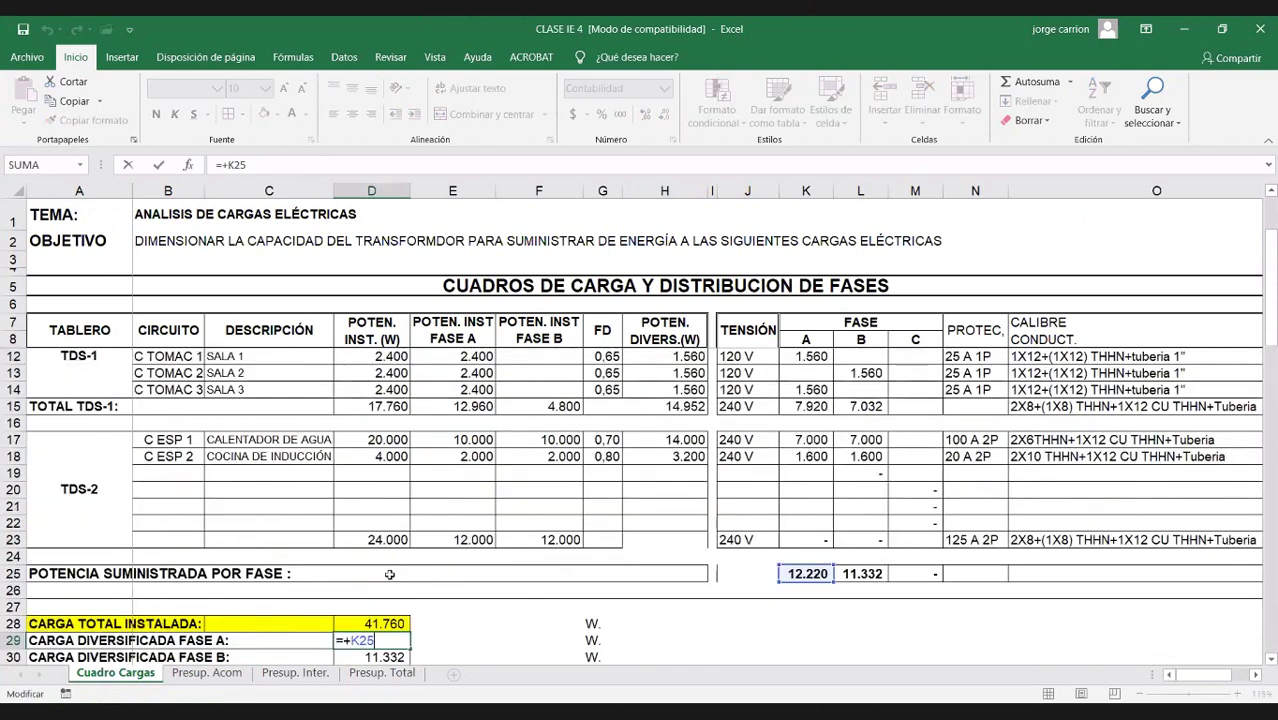
pyautogui.scroll(-2, 390, 574)
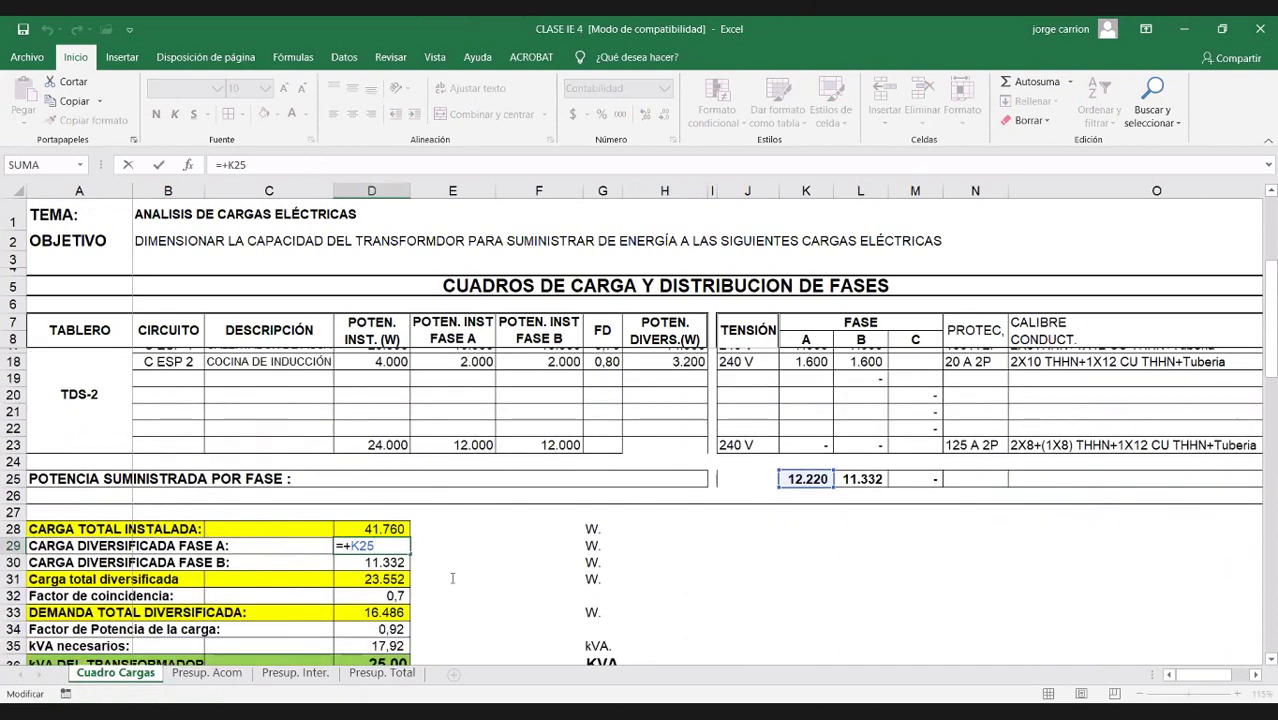
# Step: Replace the Carga total diversificada formula in D31 with =+K25+L25, adding the two phase totals
pyautogui.doubleClick(381, 578)
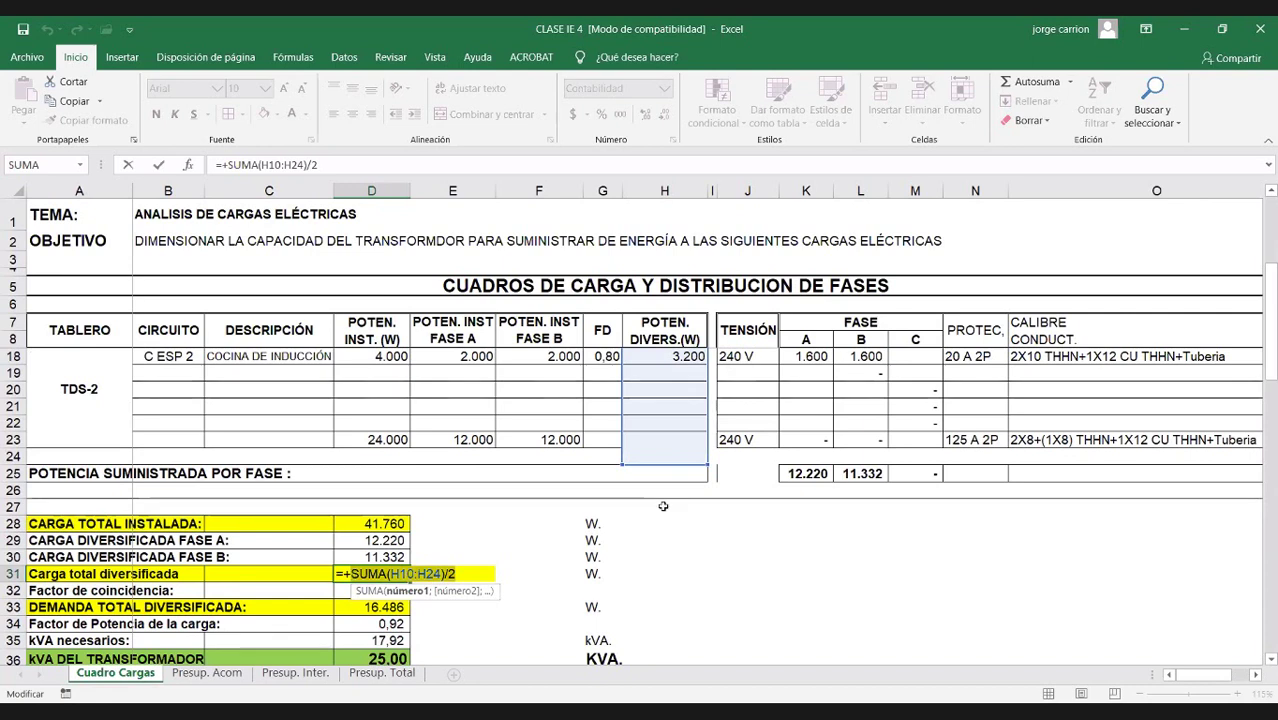
pyautogui.click(812, 474)
pyautogui.write('+')
pyautogui.click(848, 474)
pyautogui.press('Return')
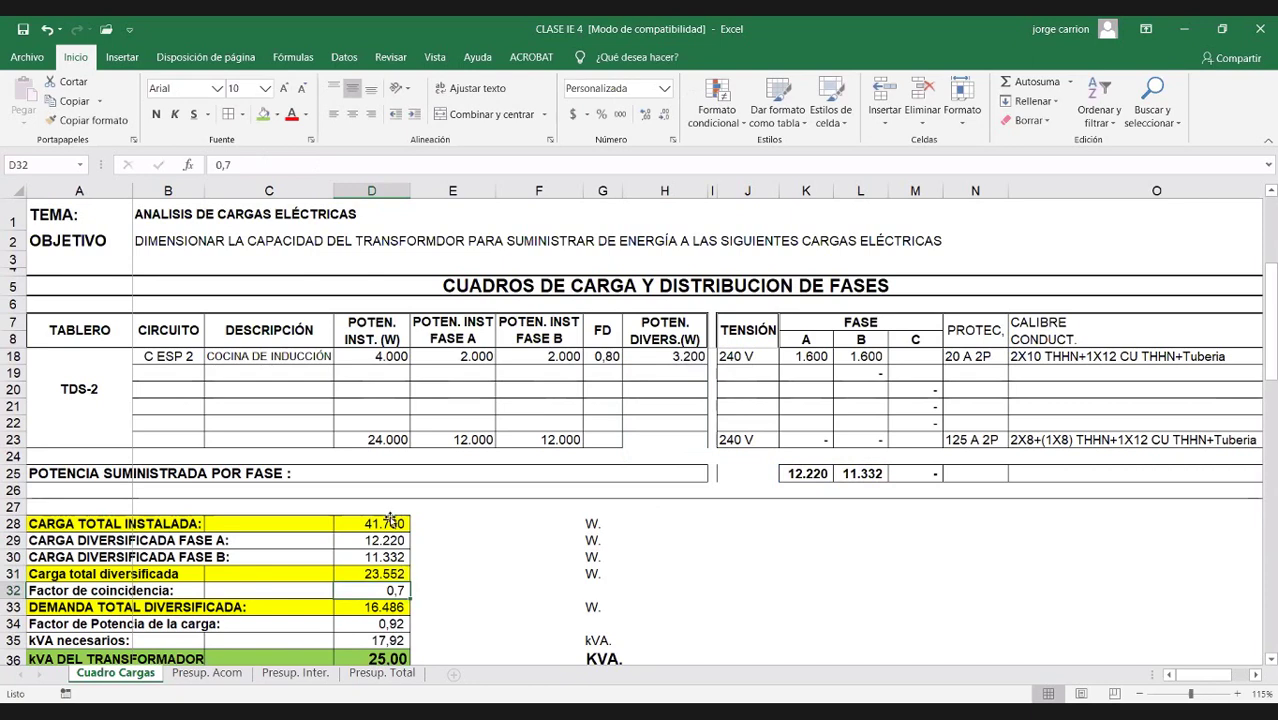
# Step: Check the Carga total diversificada formula in D31 and the kVA necesarios formula in D35 against the load table
pyautogui.scroll(-1, 388, 520)
pyautogui.scroll(-1, 381, 481)
pyautogui.click(382, 474)
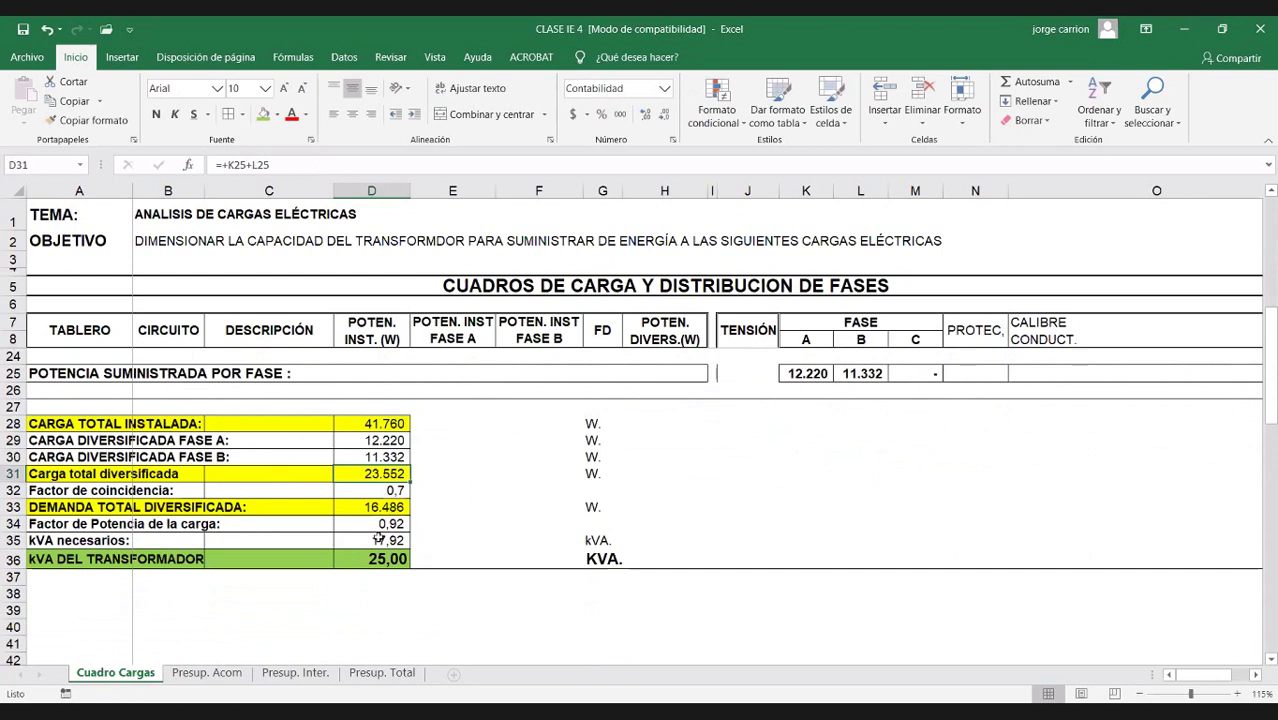
pyautogui.click(381, 540)
pyautogui.scroll(1, 810, 522)
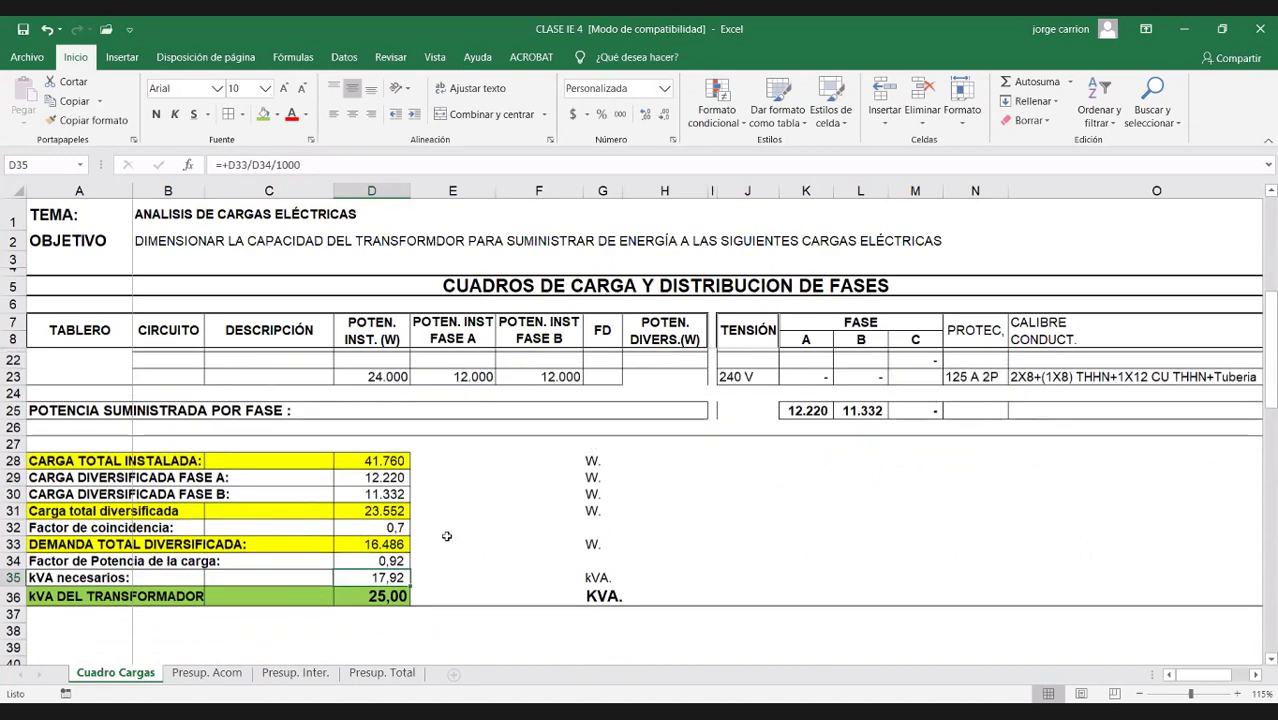
pyautogui.scroll(4, 420, 548)
pyautogui.scroll(-4, 388, 560)
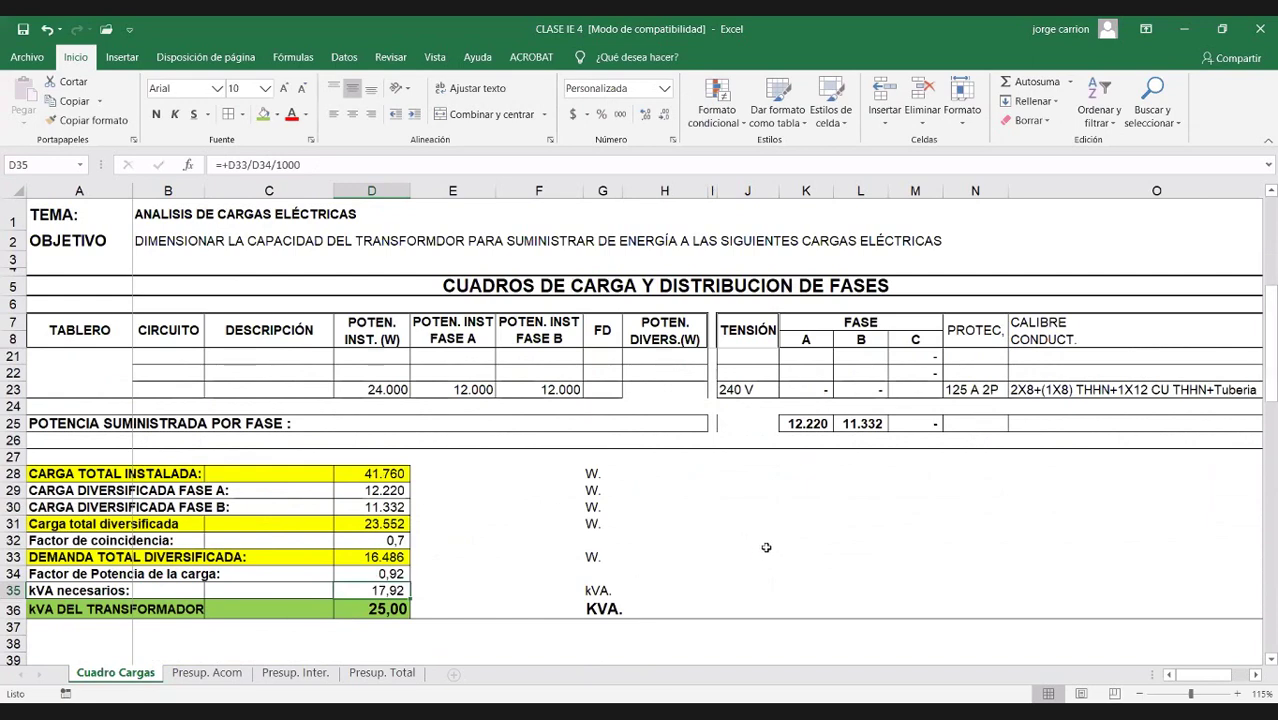
pyautogui.scroll(-1, 760, 550)
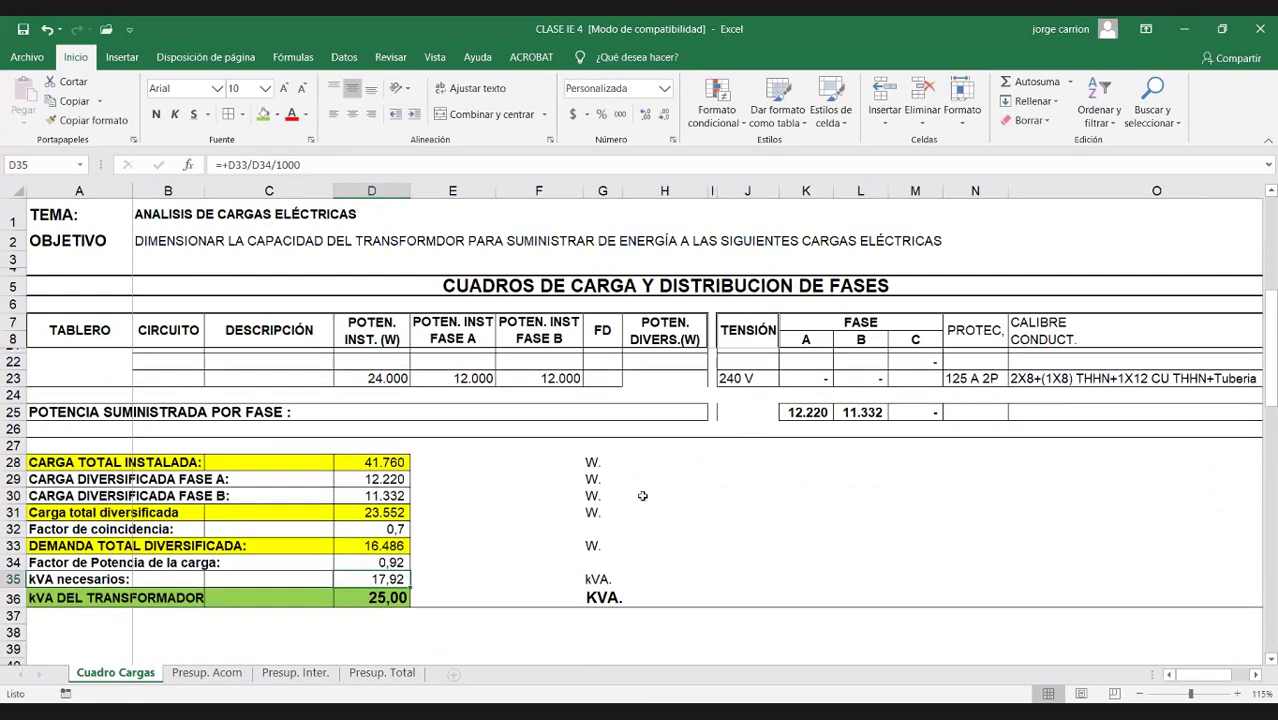
# Step: Copy the FD value 1,00 from G10 to the other TDS-1 circuits in G11:G14
pyautogui.scroll(4, 619, 384)
pyautogui.click(620, 375)
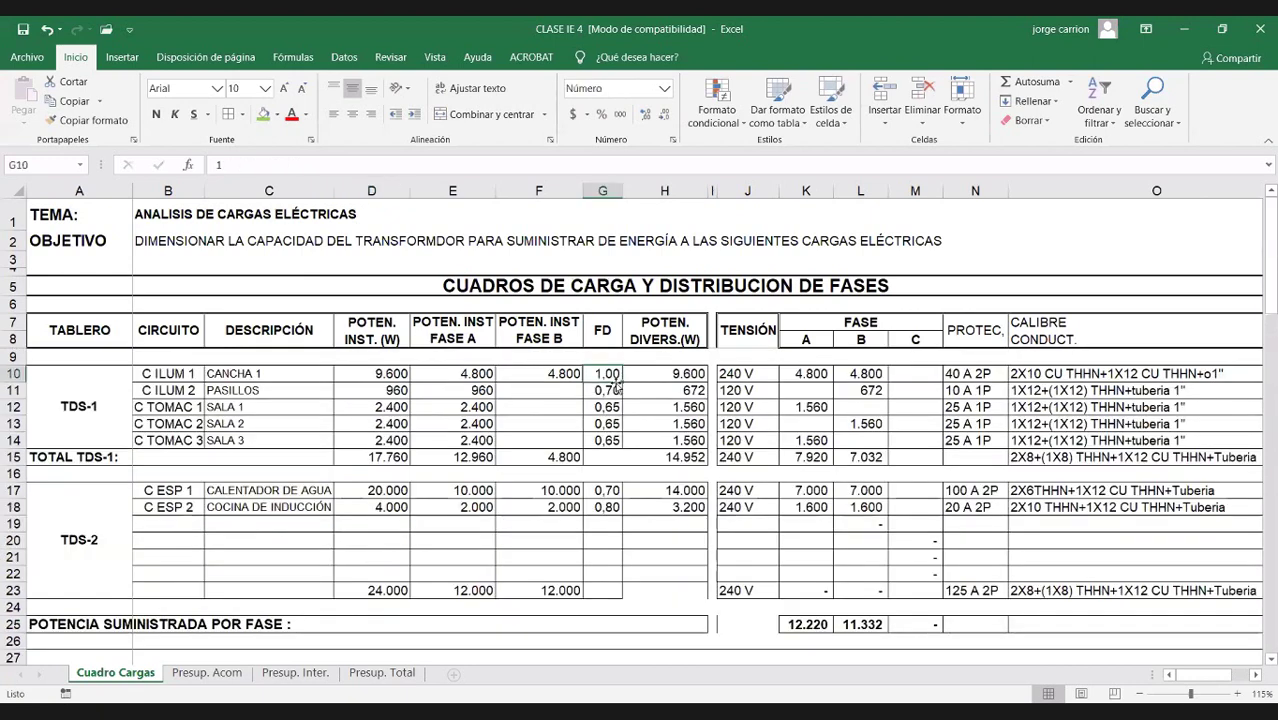
pyautogui.hotkey('ctrl', 'c')
pyautogui.moveTo(607, 391); pyautogui.dragTo(607, 445)
pyautogui.hotkey('ctrl', 'v')
pyautogui.press('Escape')
# Step: Copy the FD value 1,00 from G14 to the TDS-2 circuits in G17:G18
pyautogui.click(607, 445)
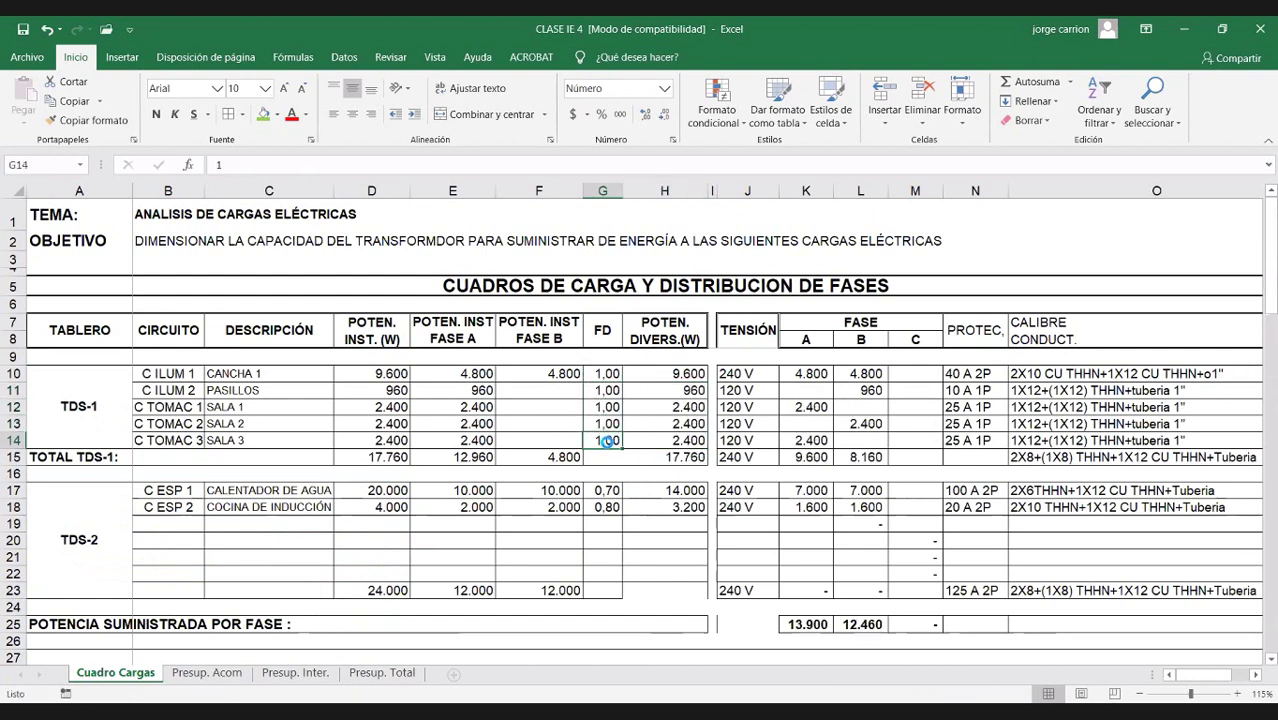
pyautogui.hotkey('ctrl', 'c')
pyautogui.moveTo(605, 490); pyautogui.dragTo(605, 507)
pyautogui.hotkey('ctrl', 'v')
pyautogui.press('Escape')
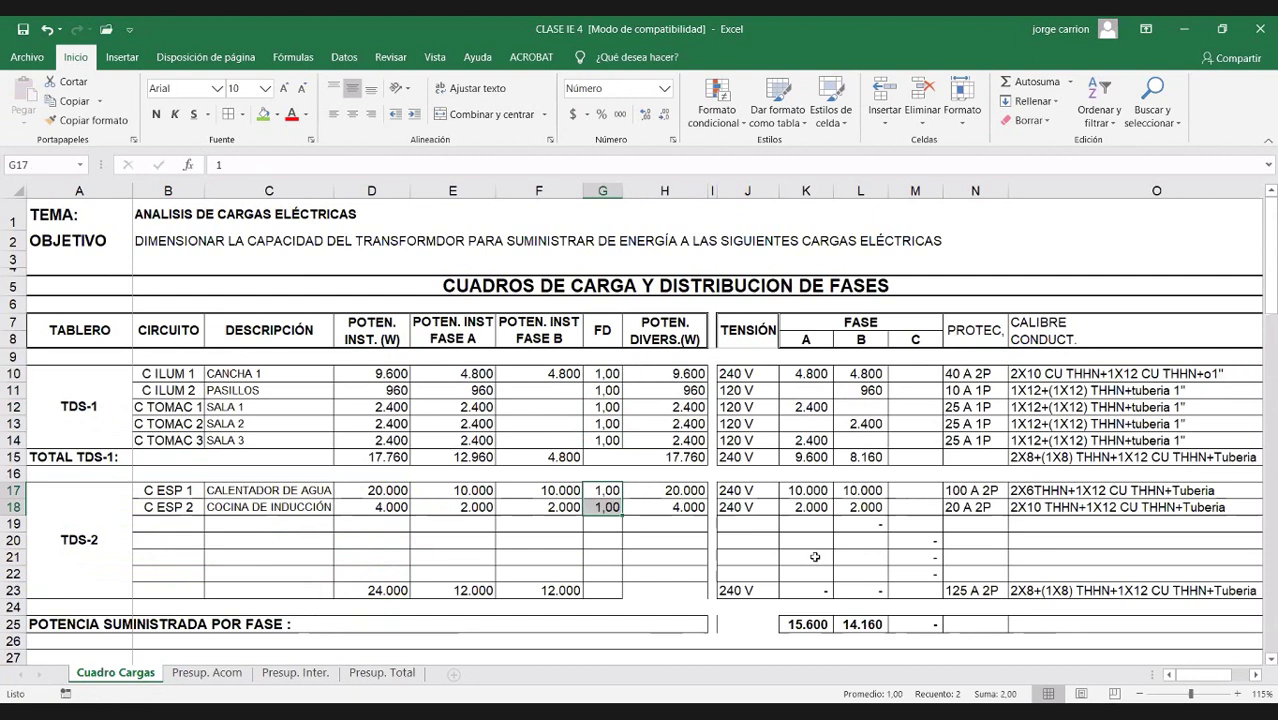
# Step: Review the load summary, tracing the formulas in D31 and D29 and the phase B sum in L25 that D30 references
pyautogui.scroll(-2, 819, 557)
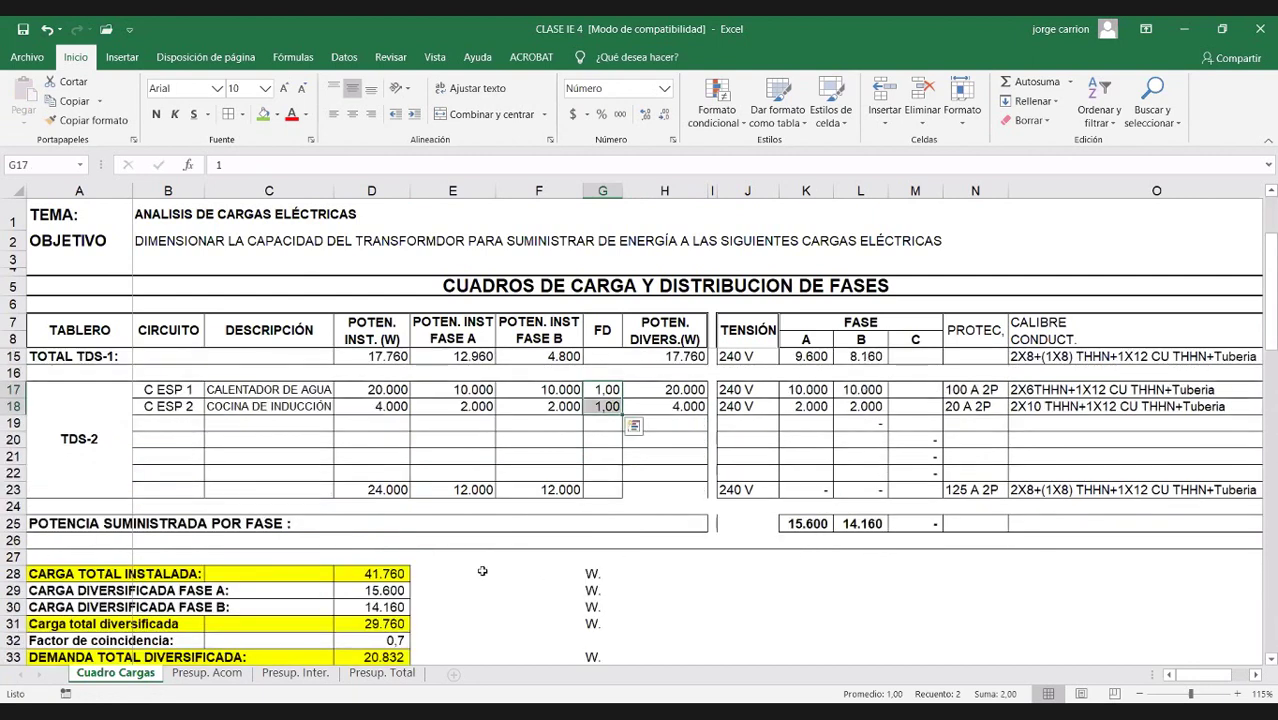
pyautogui.scroll(-2, 386, 541)
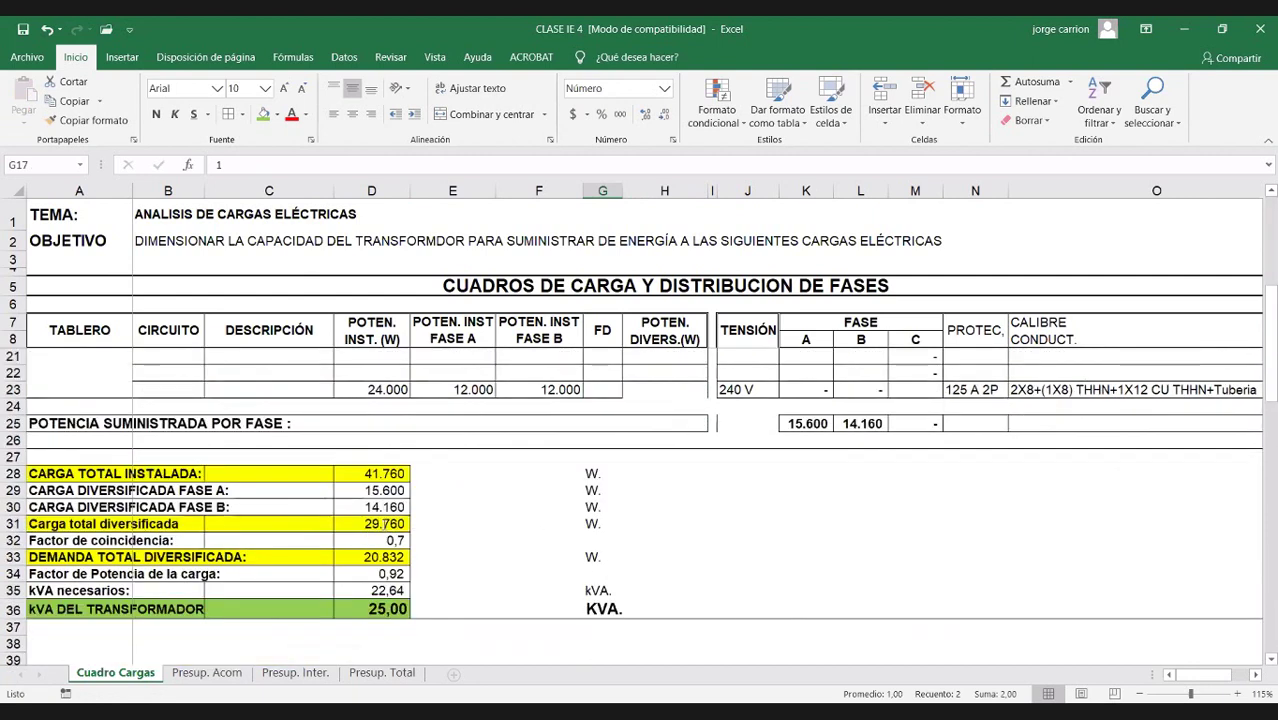
pyautogui.doubleClick(386, 524)
pyautogui.press('Escape')
pyautogui.doubleClick(361, 523)
pyautogui.press('Escape')
pyautogui.hotkey('ctrl', 'Down')
pyautogui.doubleClick(372, 490)
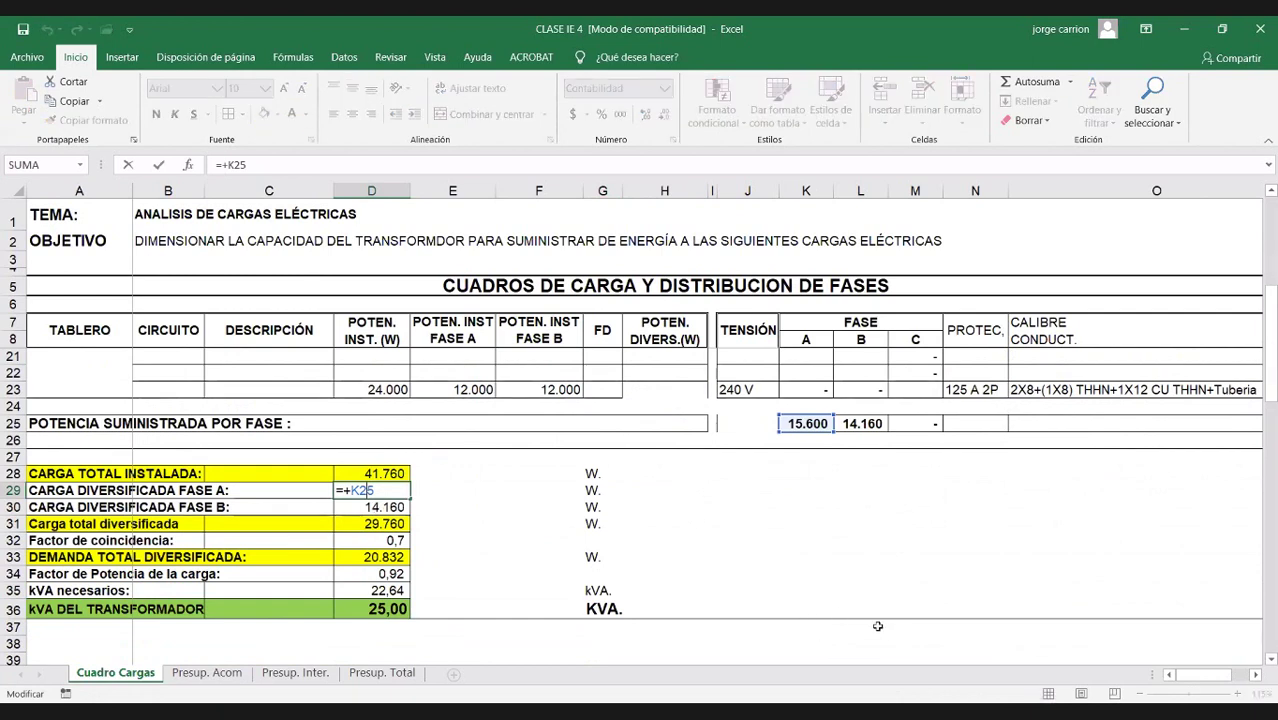
pyautogui.press('Return')
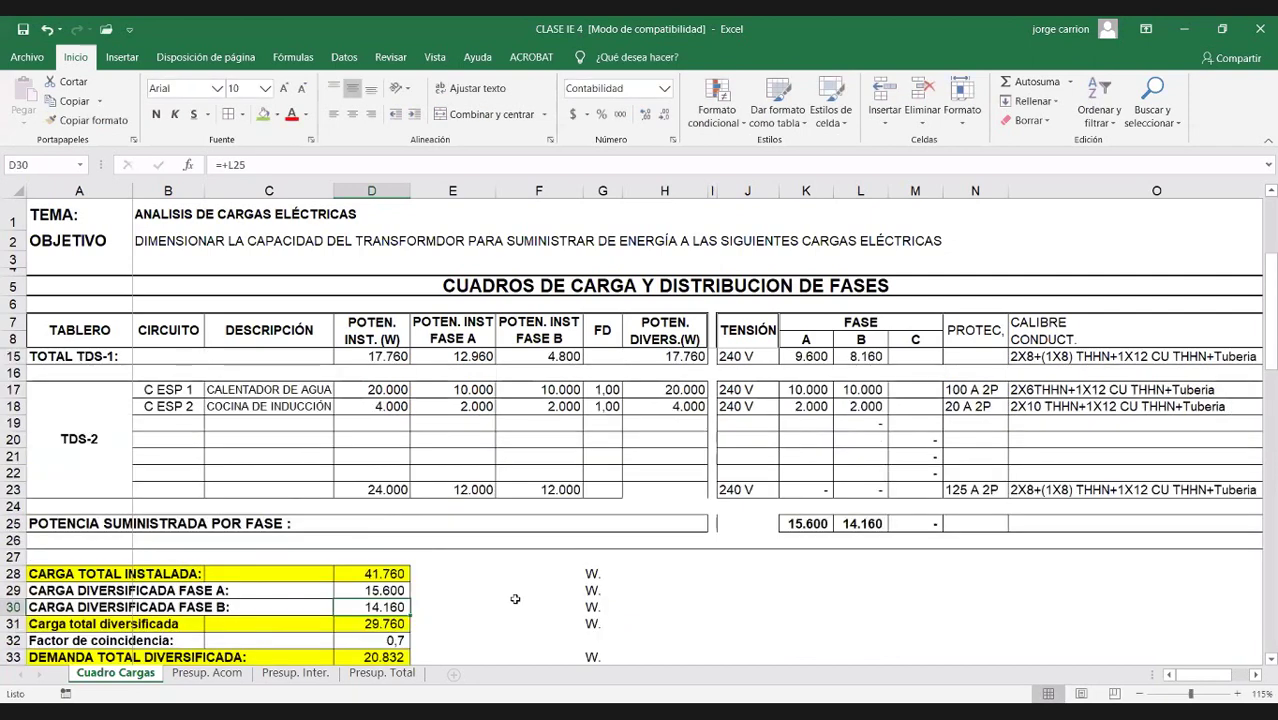
pyautogui.scroll(2, 514, 598)
pyautogui.hotkey('ctrl', '[')
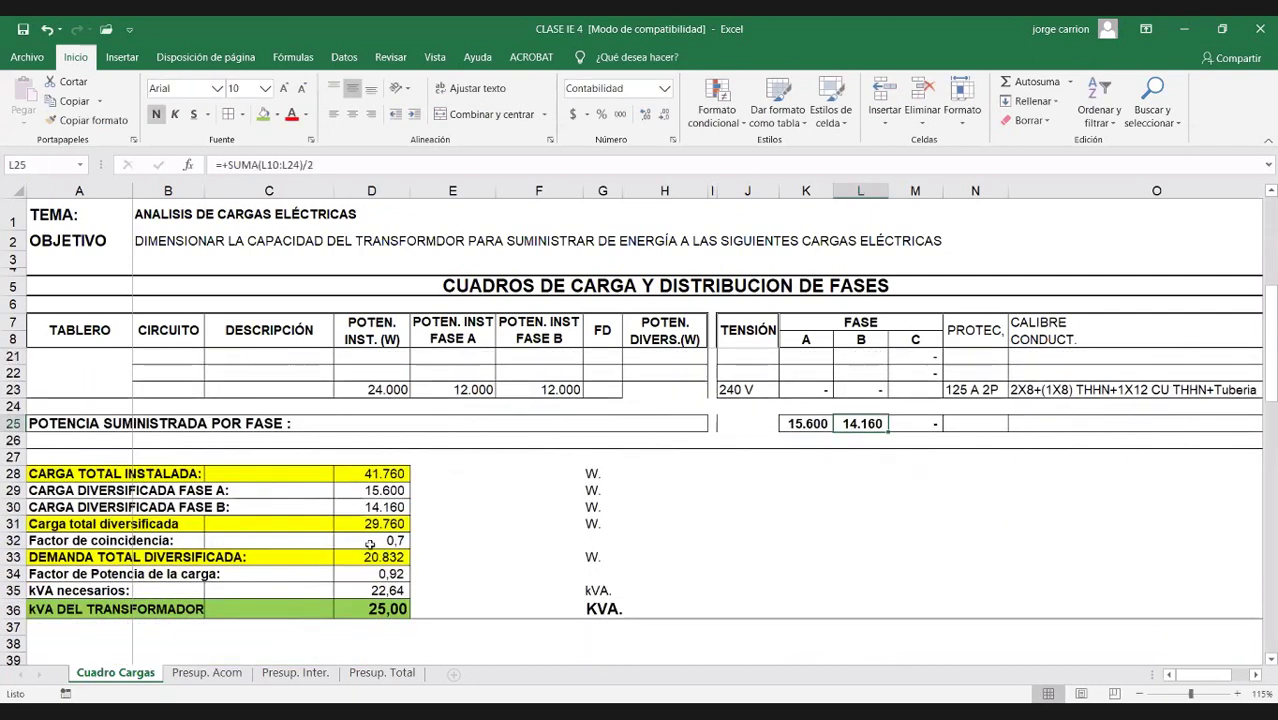
# Step: Compare the cells referenced by Carga total diversificada in D31 with those referenced by CARGA TOTAL INSTALADA in D28
pyautogui.doubleClick(384, 523)
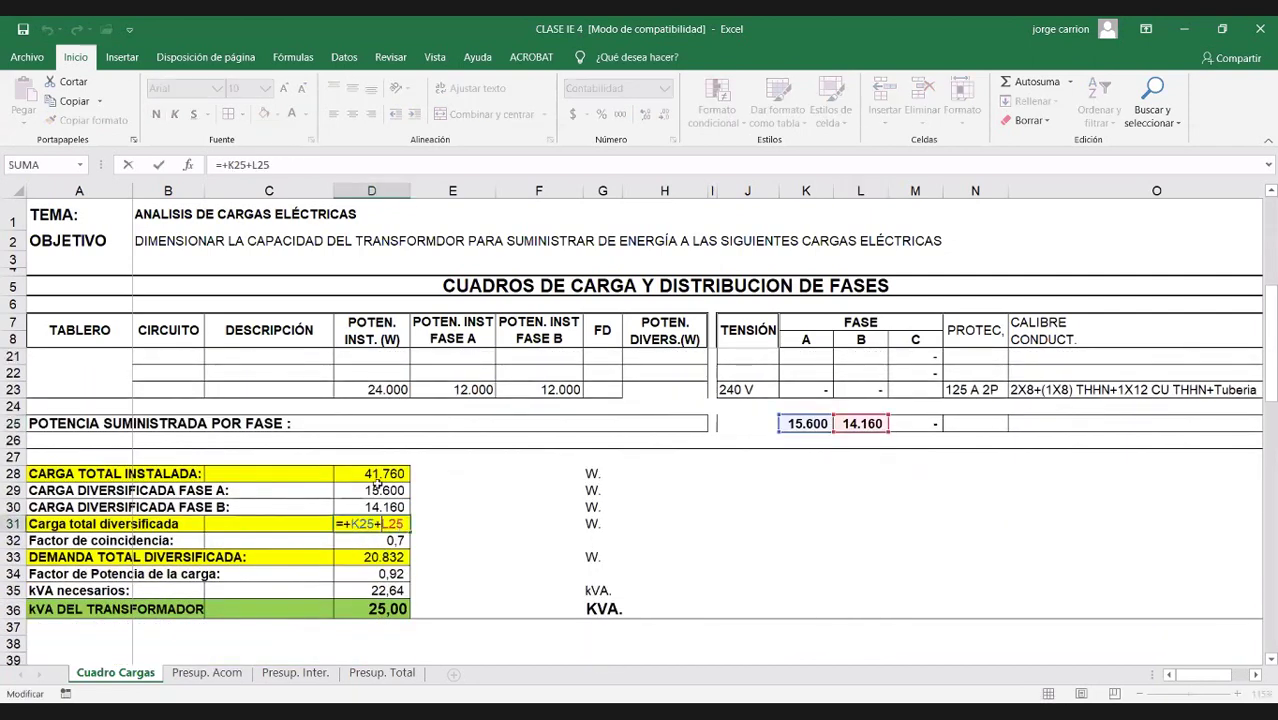
pyautogui.click(372, 474)
pyautogui.doubleClick(372, 474)
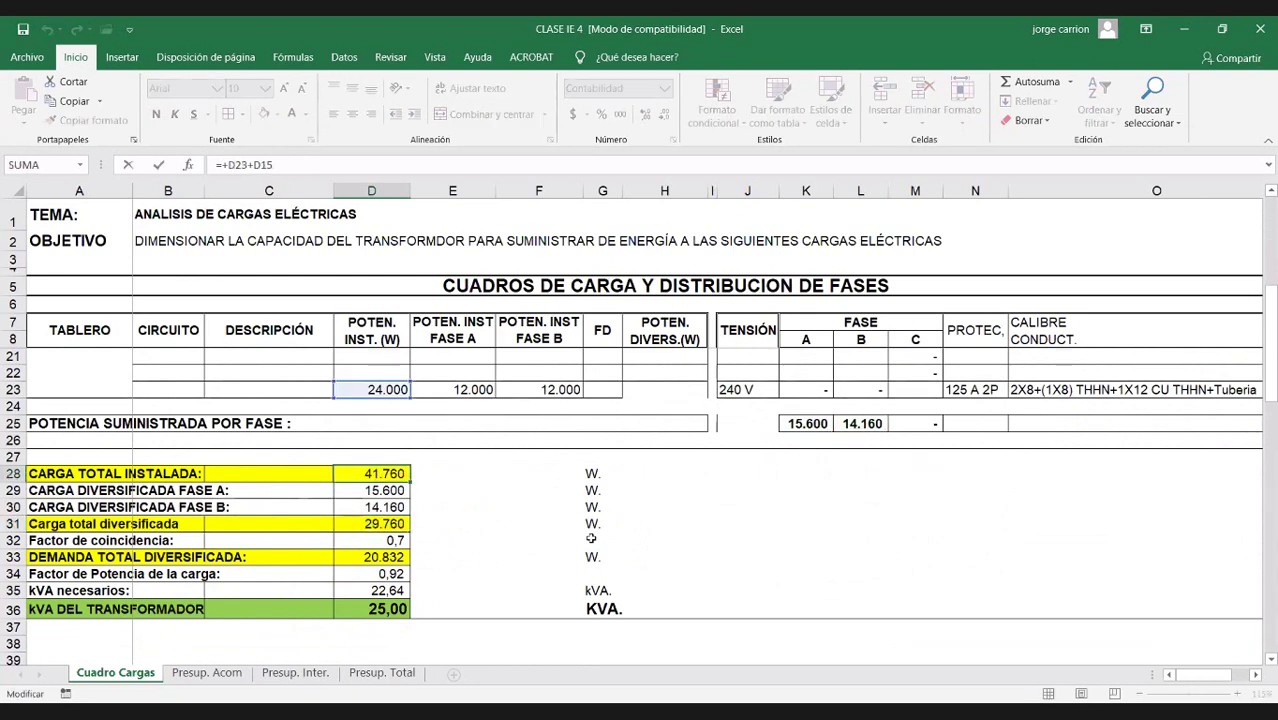
pyautogui.scroll(4, 676, 517)
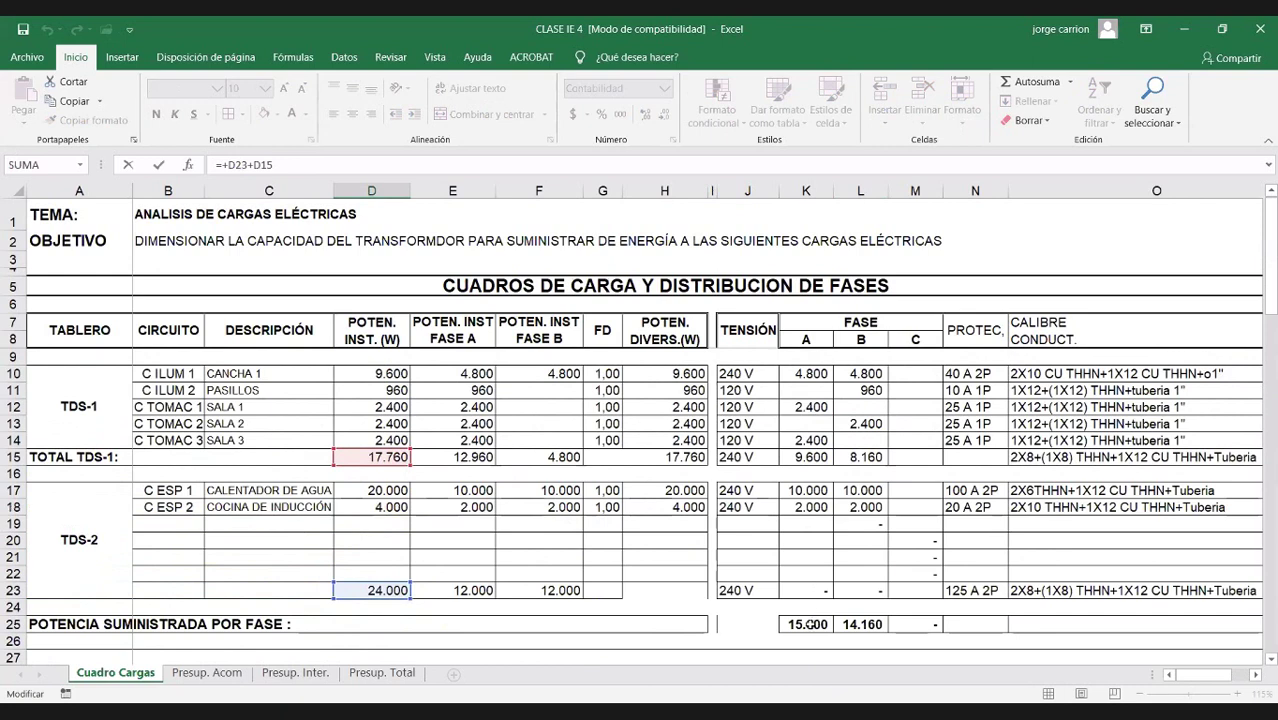
pyautogui.press('Return')
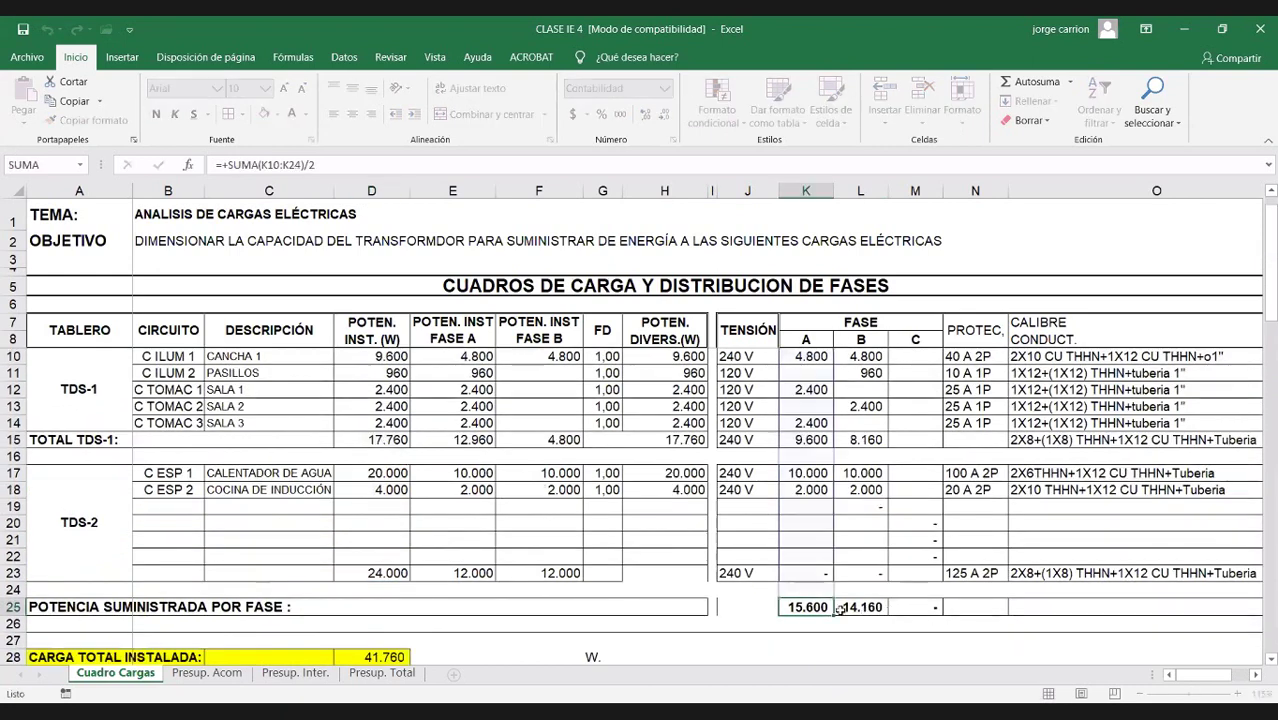
# Step: Try the phase sums in K25 and L25 without the division by 2, and undo this along with the FD changes
pyautogui.doubleClick(826, 606)
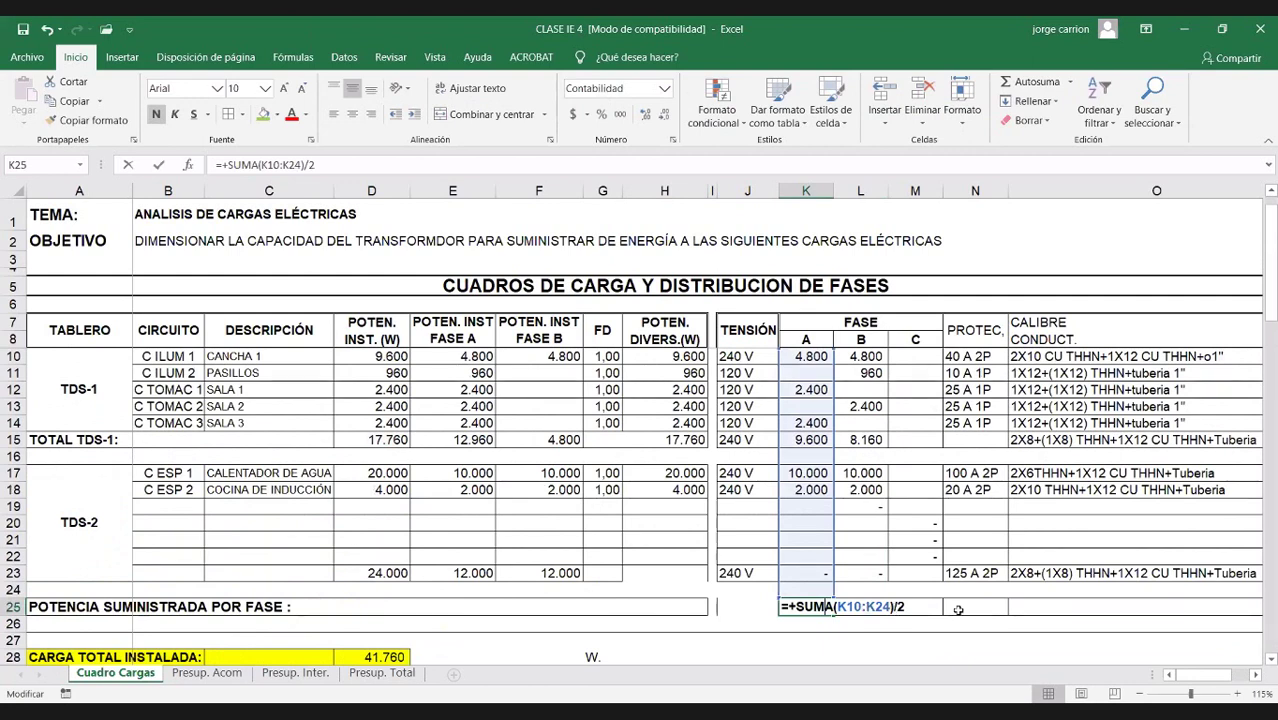
pyautogui.click(912, 640)
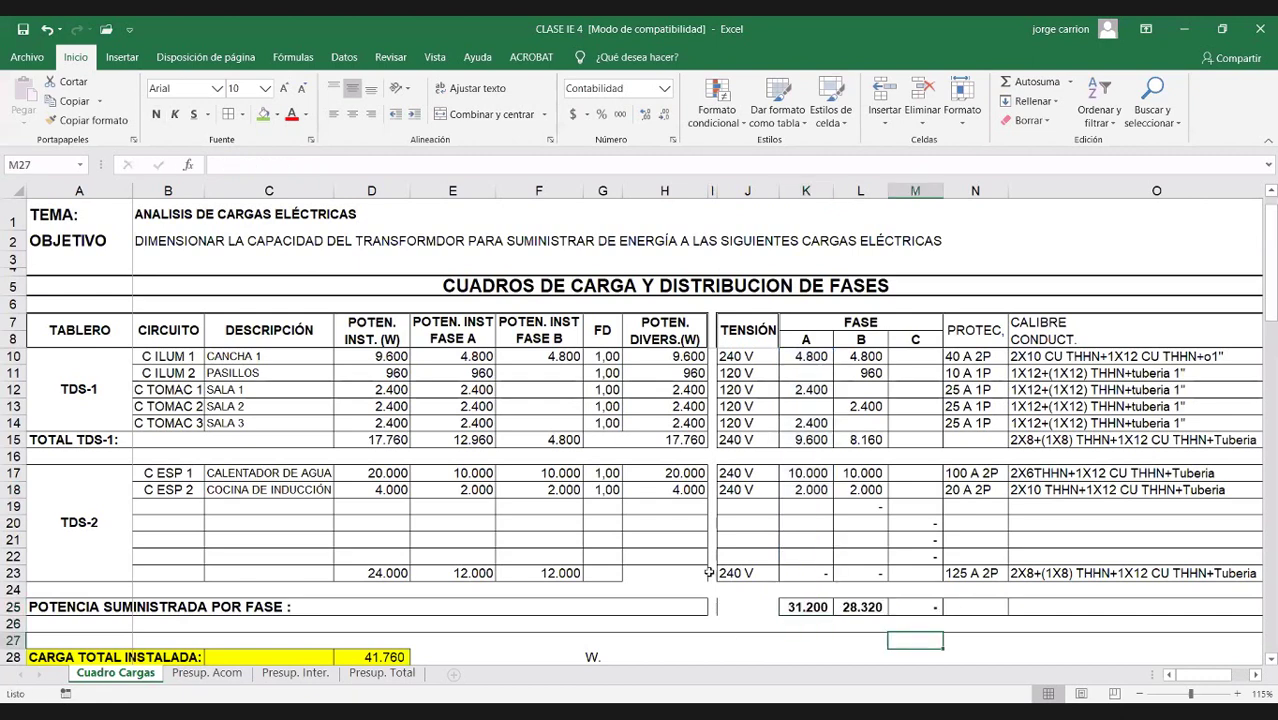
pyautogui.scroll(-1, 712, 570)
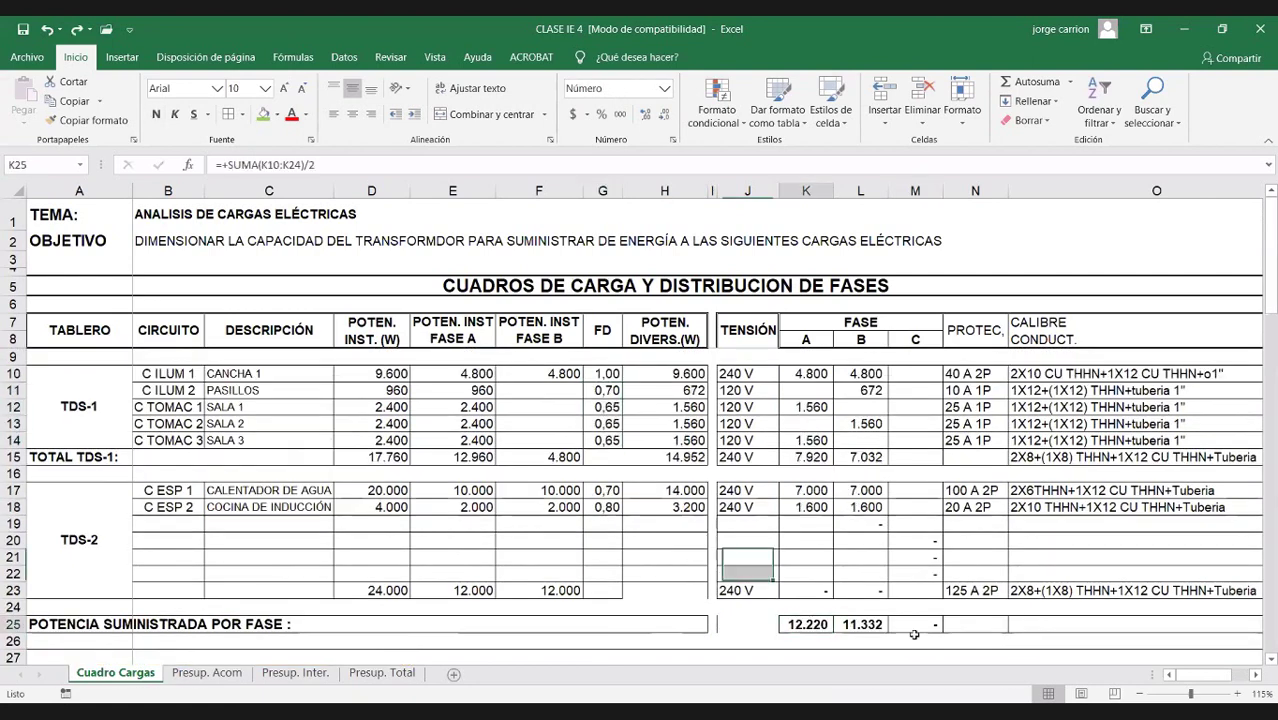
# Step: Remove the division by 2 from the POTENCIA SUMINISTRADA POR FASE sums in K25 and L25, making L25 =+SUMA(L10:L24)
pyautogui.press('Tab')
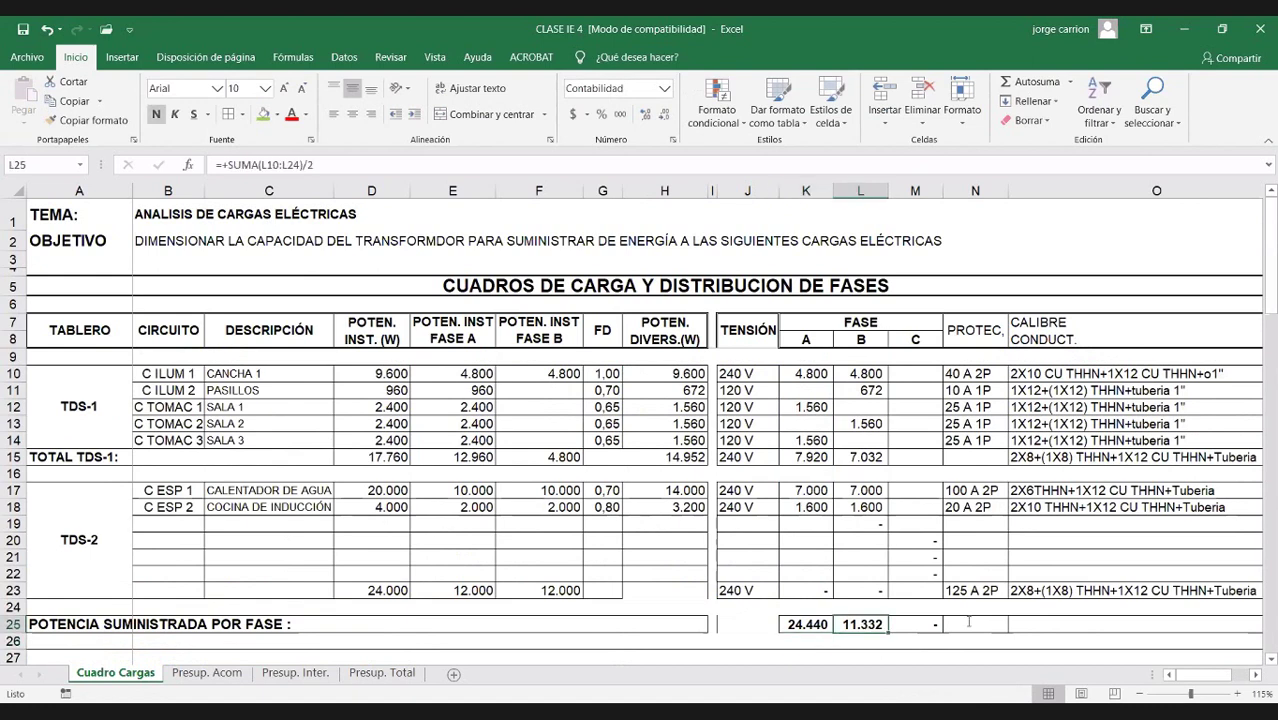
pyautogui.press('F2')
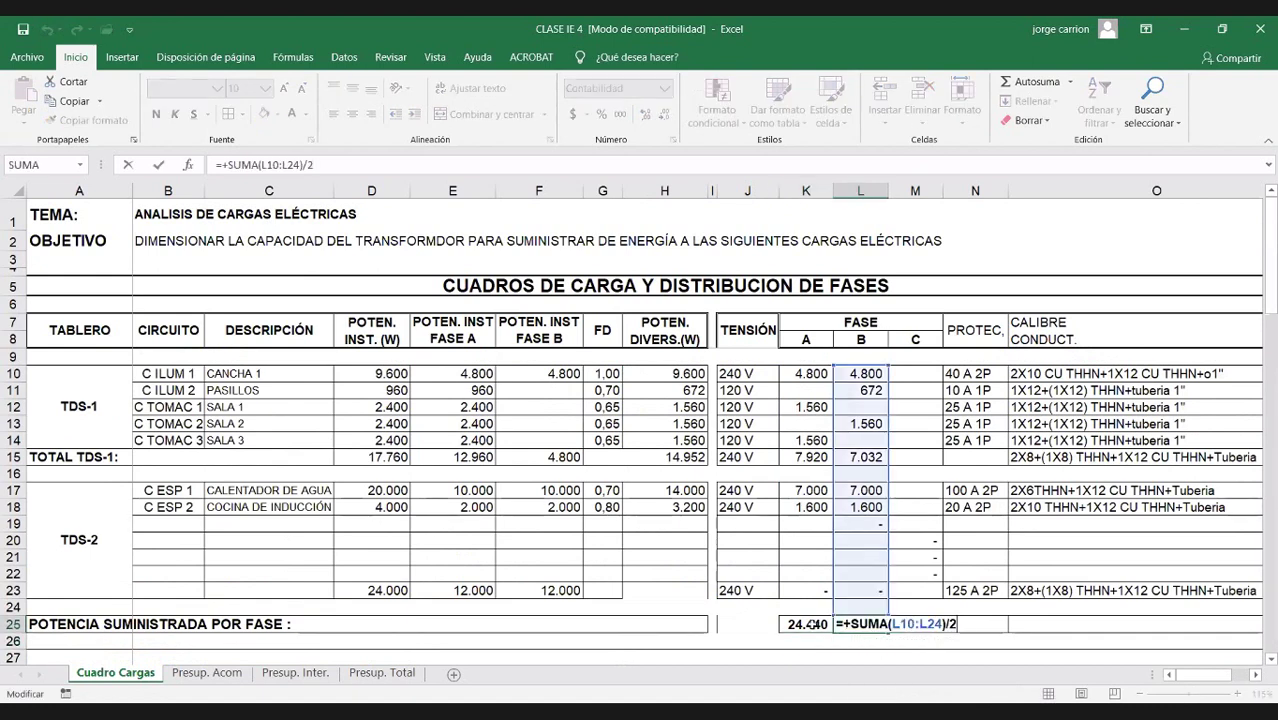
pyautogui.press('BackSpace')
pyautogui.press('BackSpace')
pyautogui.hotkey('ctrl', 'Return')
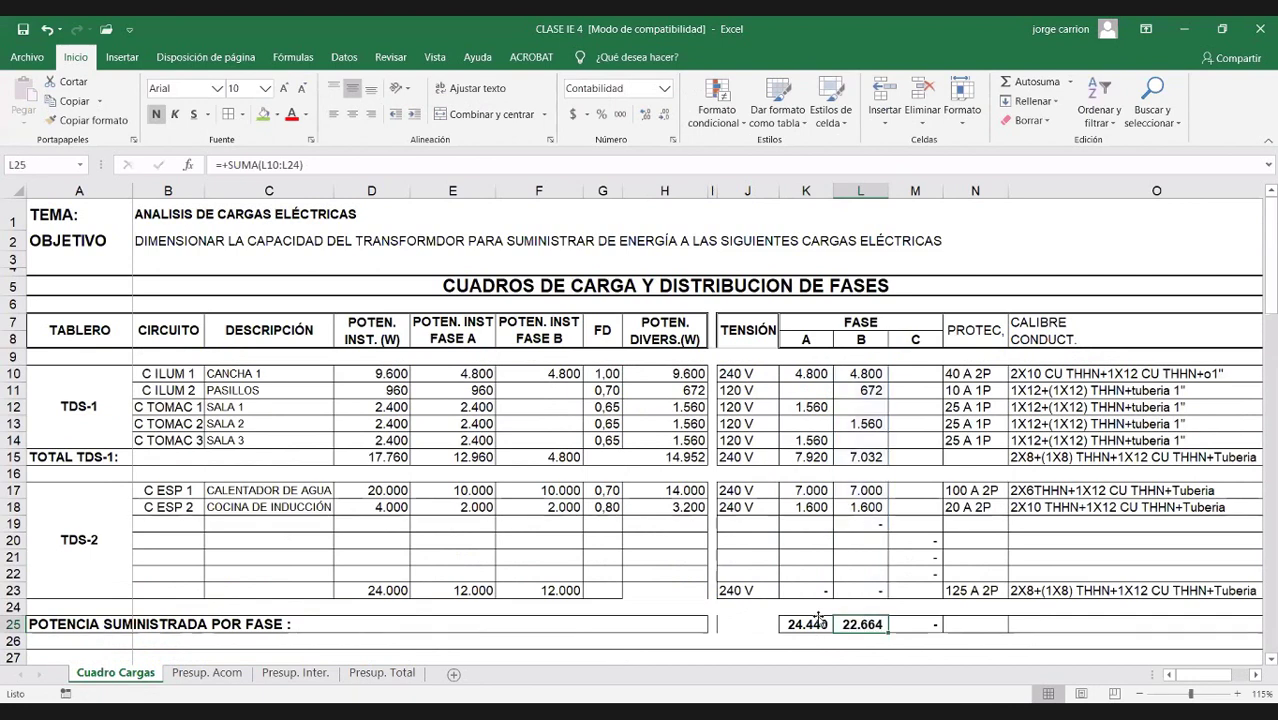
# Step: Check the Carga total diversificada formula in D31 and the phase A formulas for CANCHA 1 in K10 and TDS-1 in K15
pyautogui.scroll(-1, 818, 618)
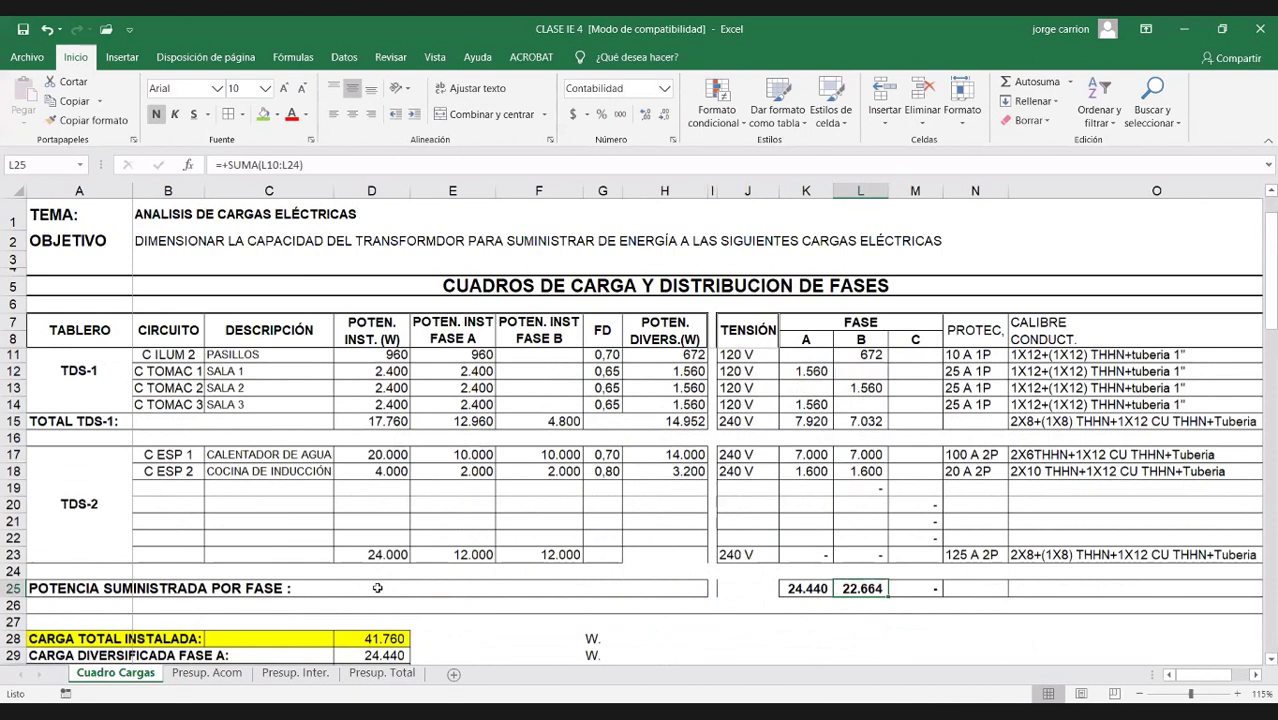
pyautogui.scroll(-2, 378, 624)
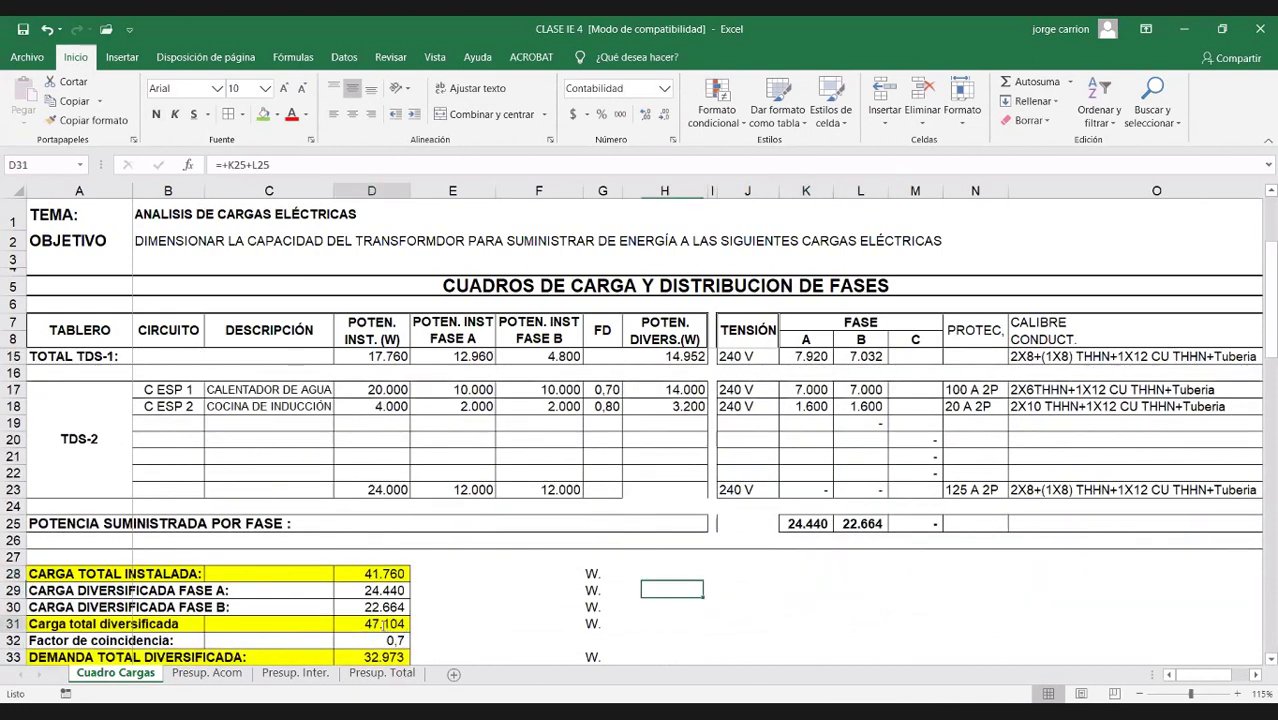
pyautogui.doubleClick(372, 623)
pyautogui.press('Escape')
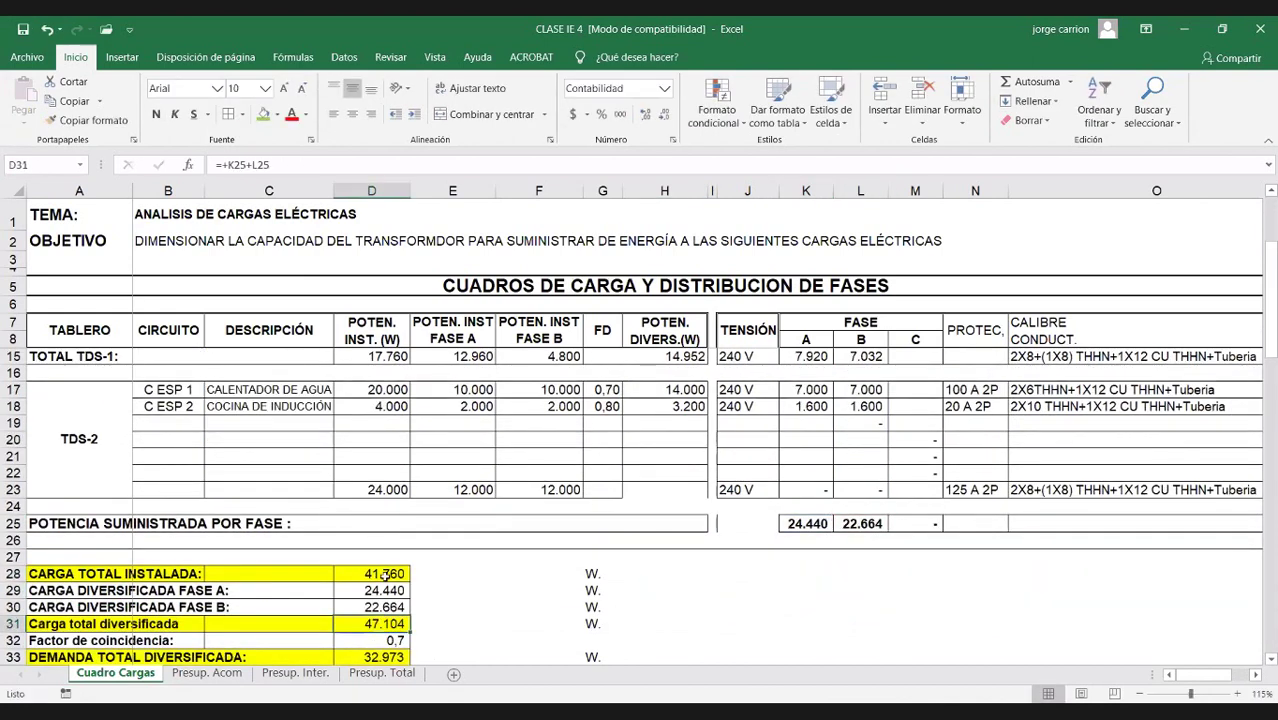
pyautogui.scroll(-2, 790, 592)
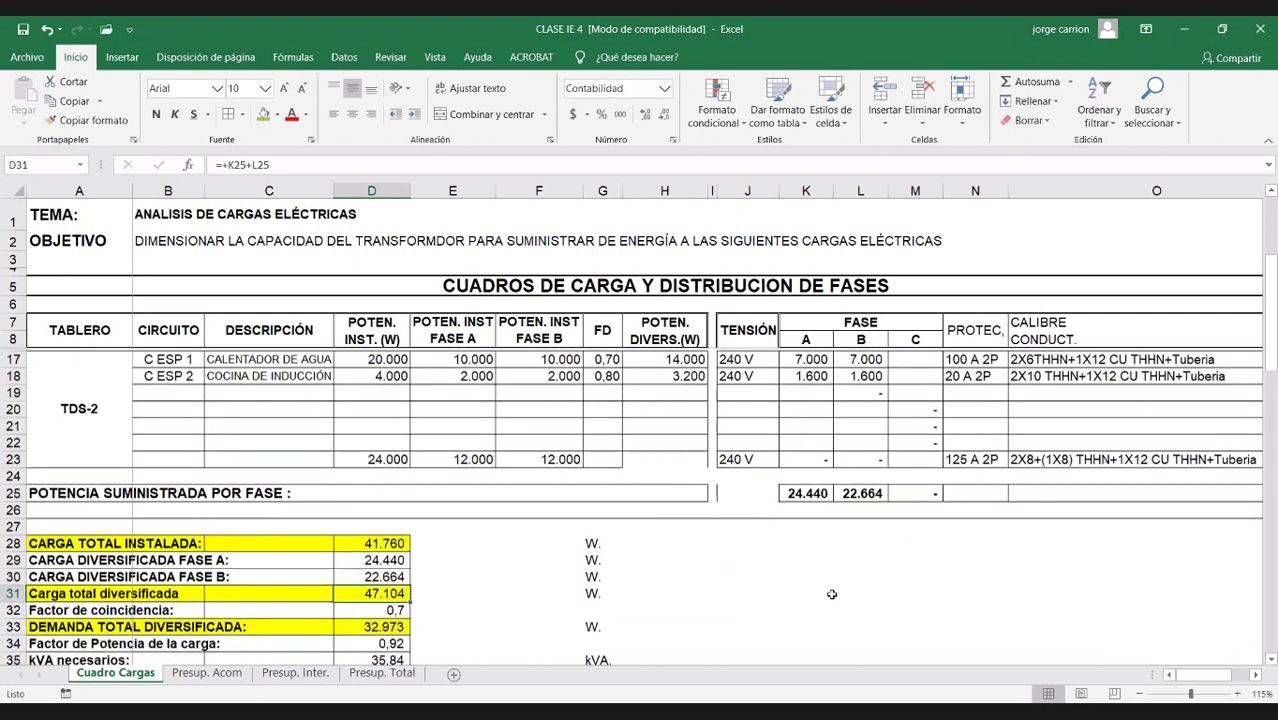
pyautogui.press('F2')
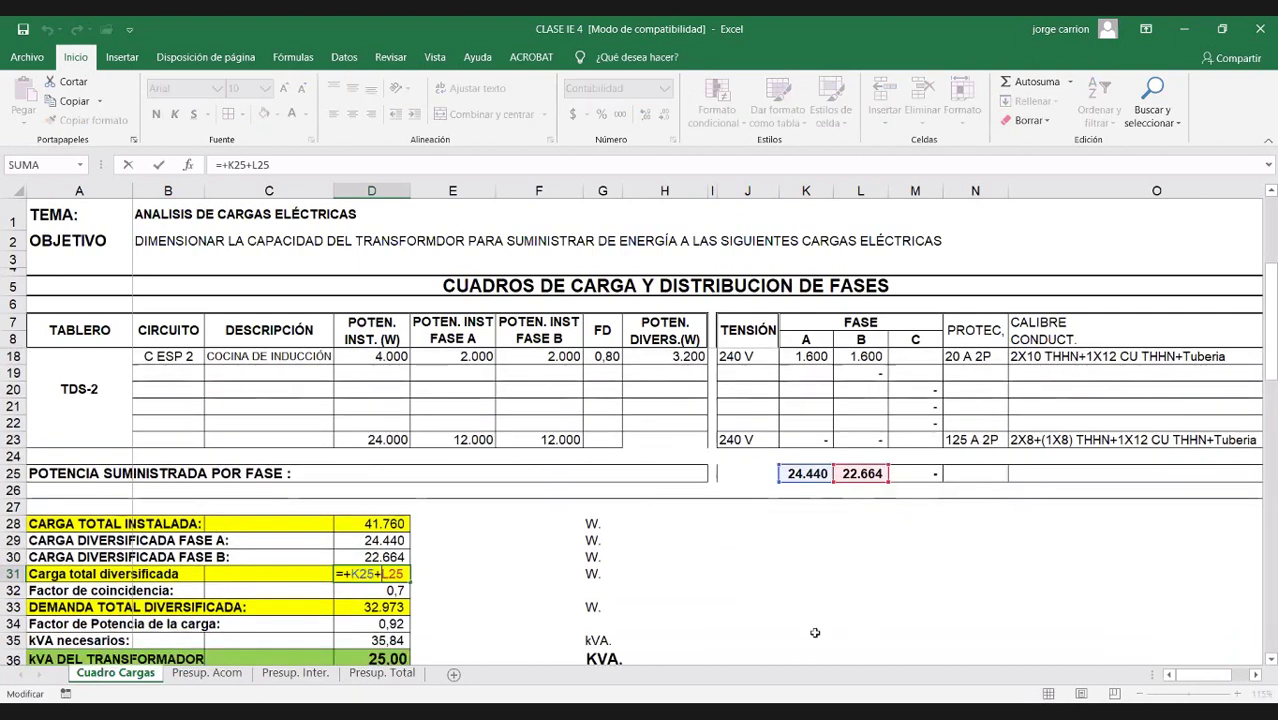
pyautogui.scroll(2, 815, 632)
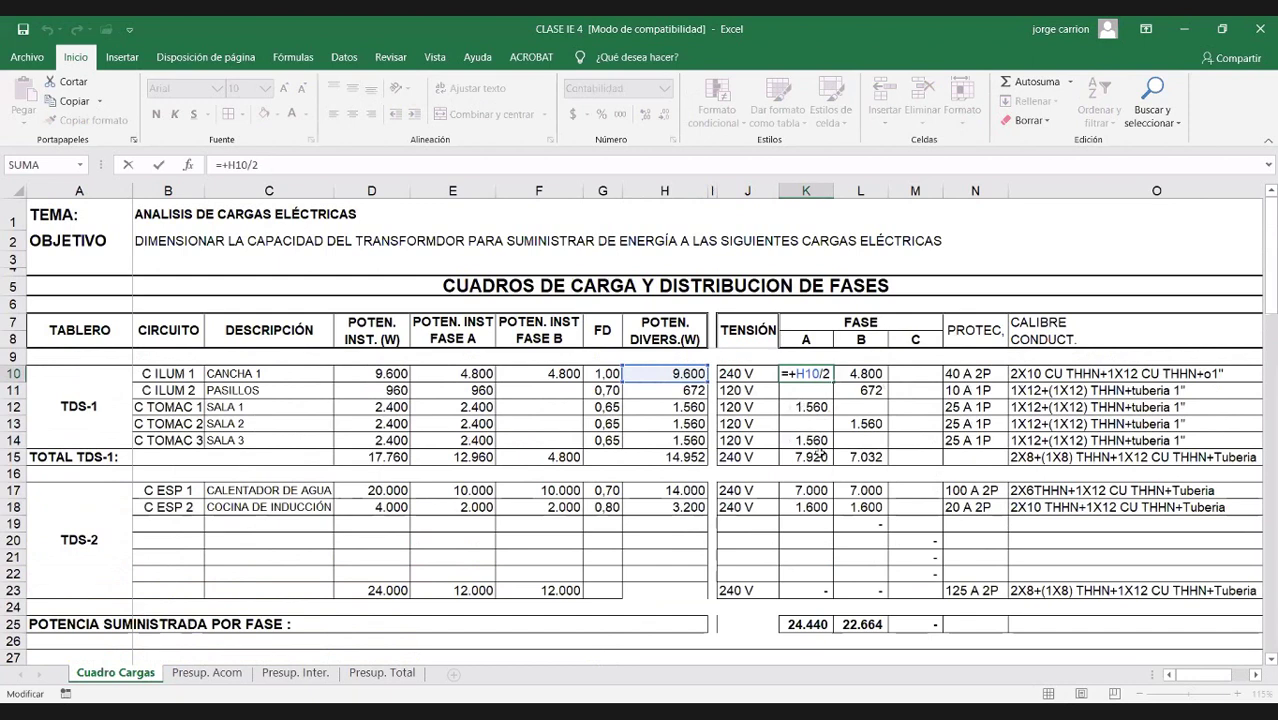
pyautogui.click(818, 455)
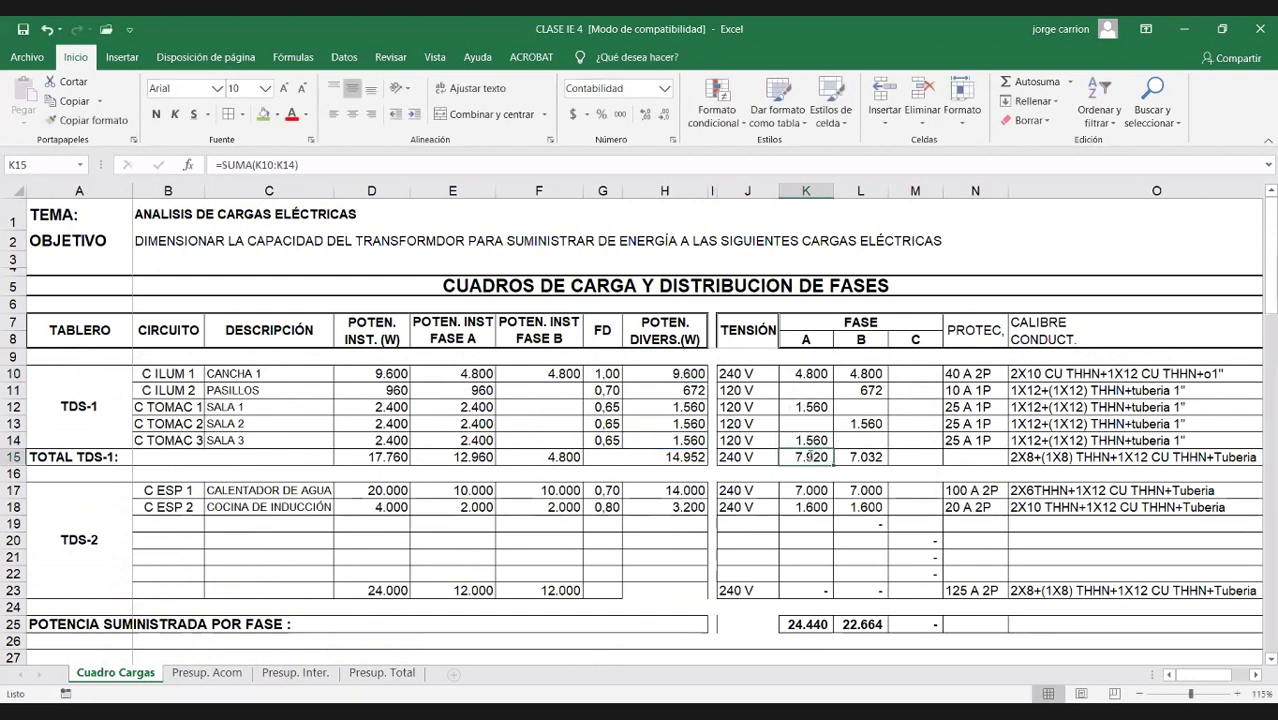
# Step: Check the range summed by the phase A POTENCIA SUMINISTRADA POR FASE formula in K25
pyautogui.click(815, 624)
pyautogui.doubleClick(815, 624)
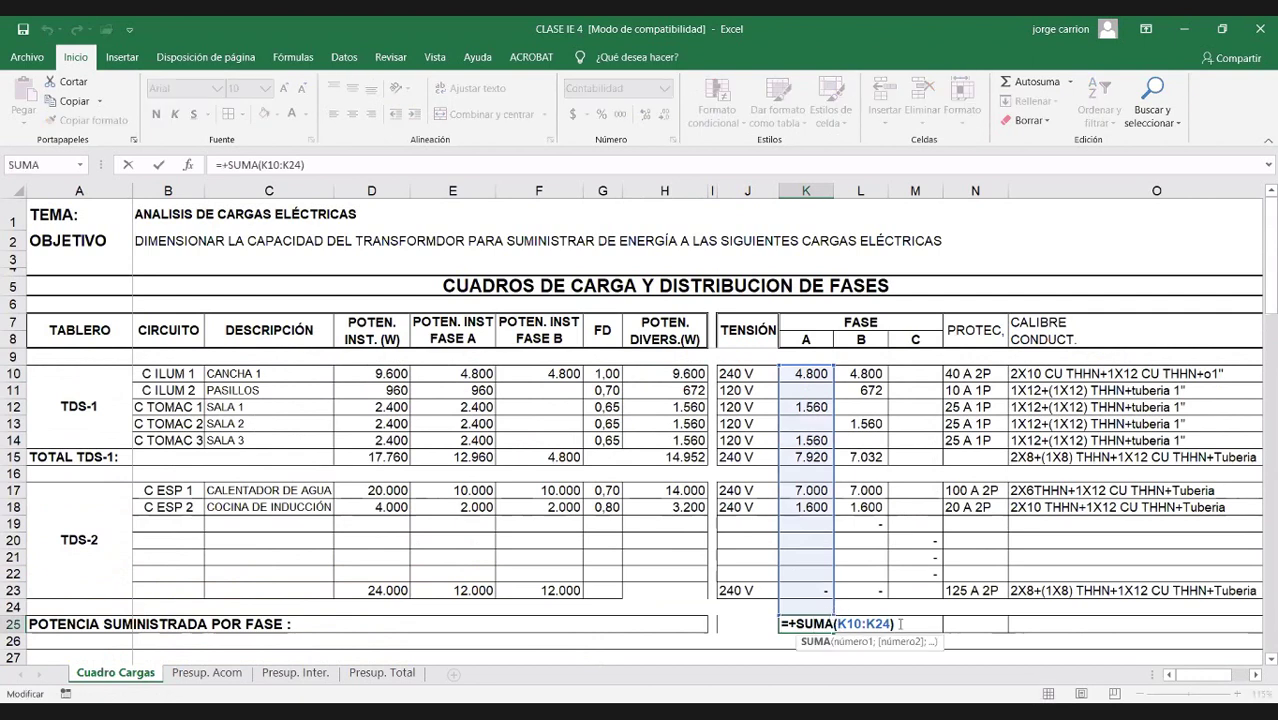
pyautogui.press('Escape')
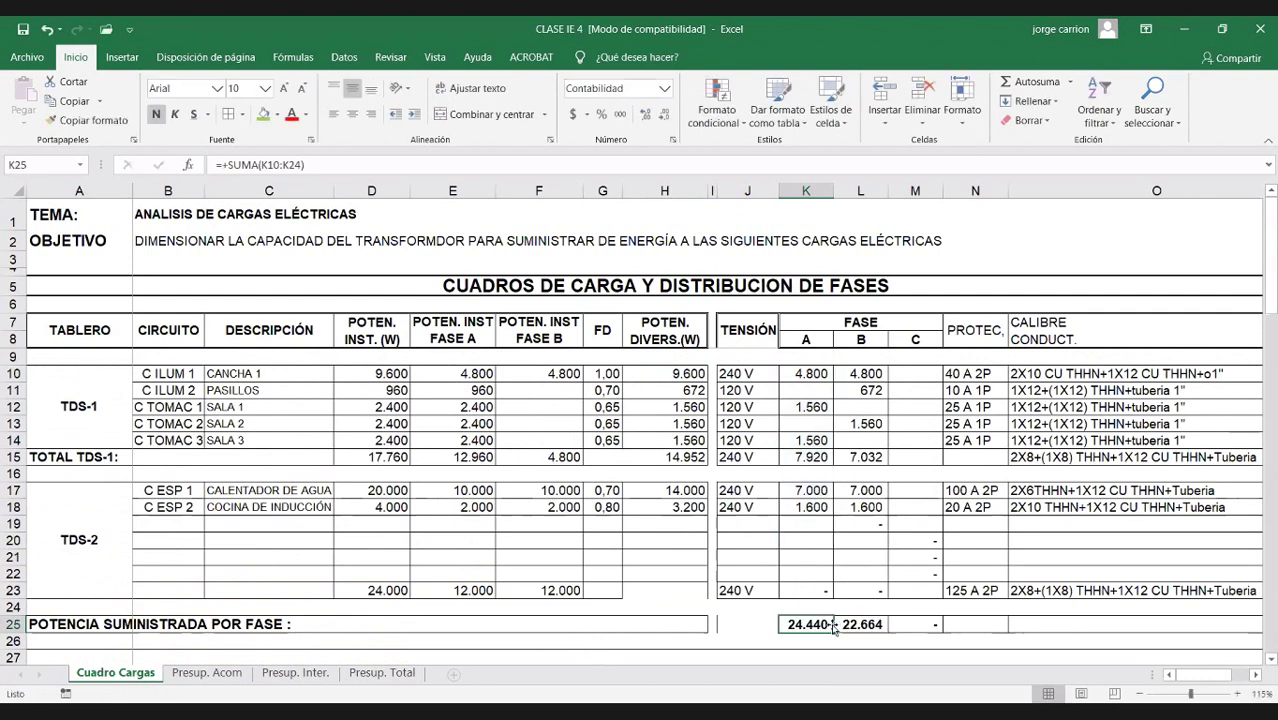
pyautogui.press('Delete')
pyautogui.write('+')
pyautogui.click(810, 374)
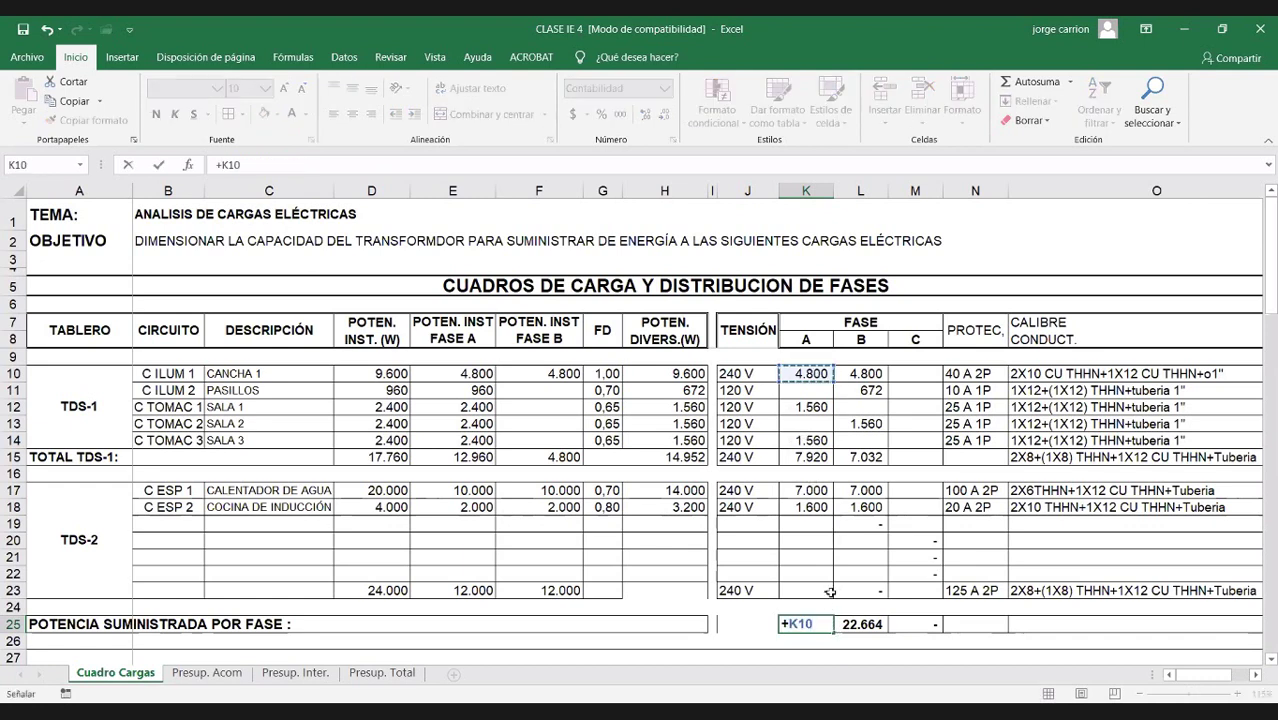
pyautogui.press('BackSpace')
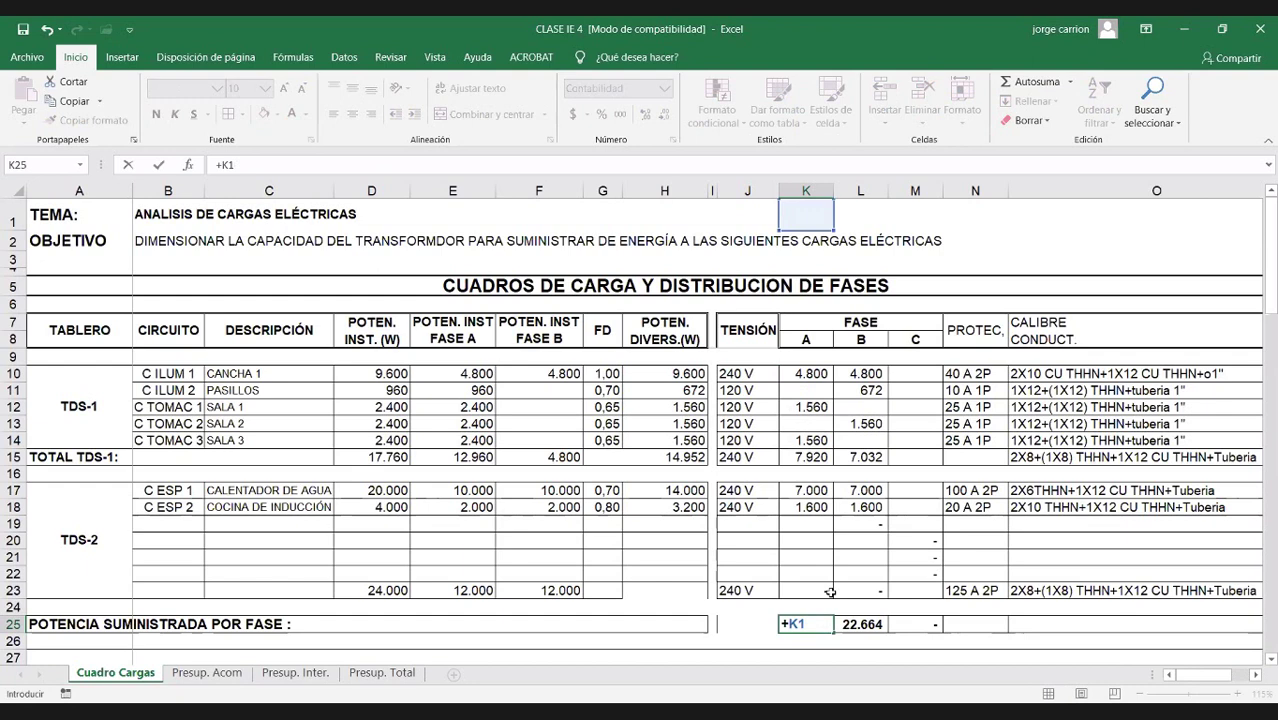
pyautogui.press('BackSpace')
pyautogui.press('BackSpace')
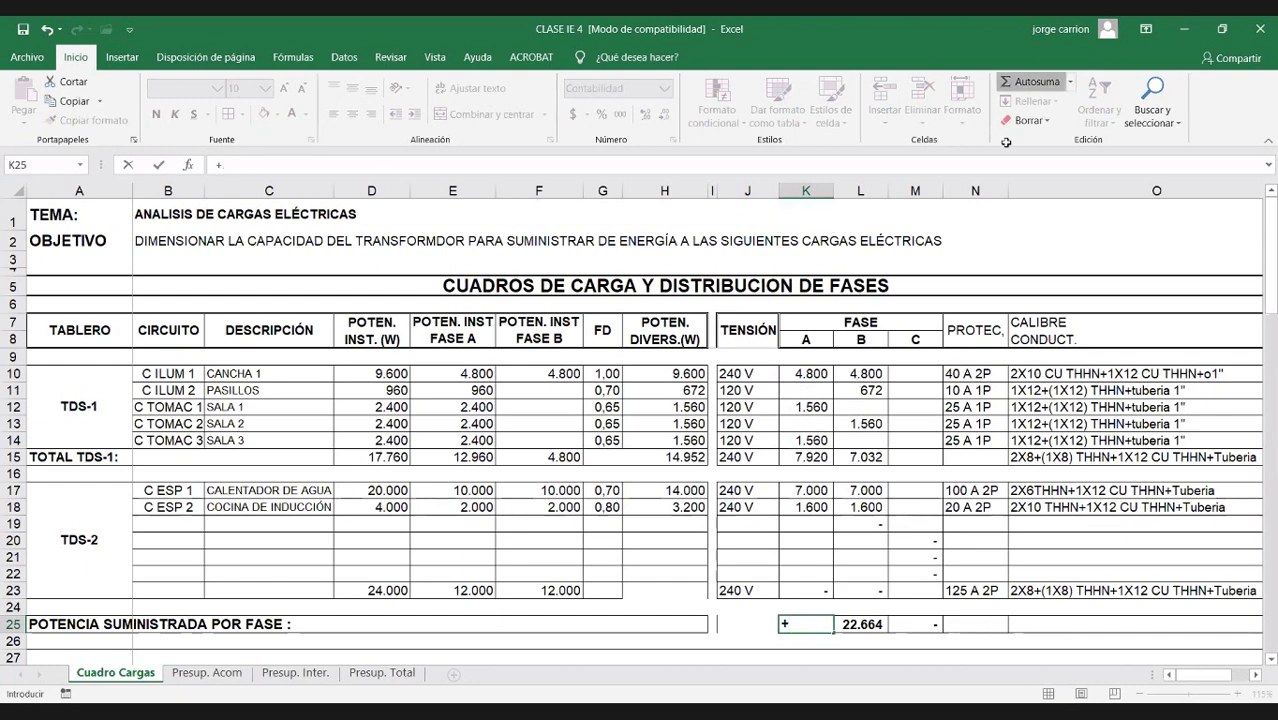
pyautogui.press('Escape')
pyautogui.moveTo(806, 373); pyautogui.dragTo(818, 440)
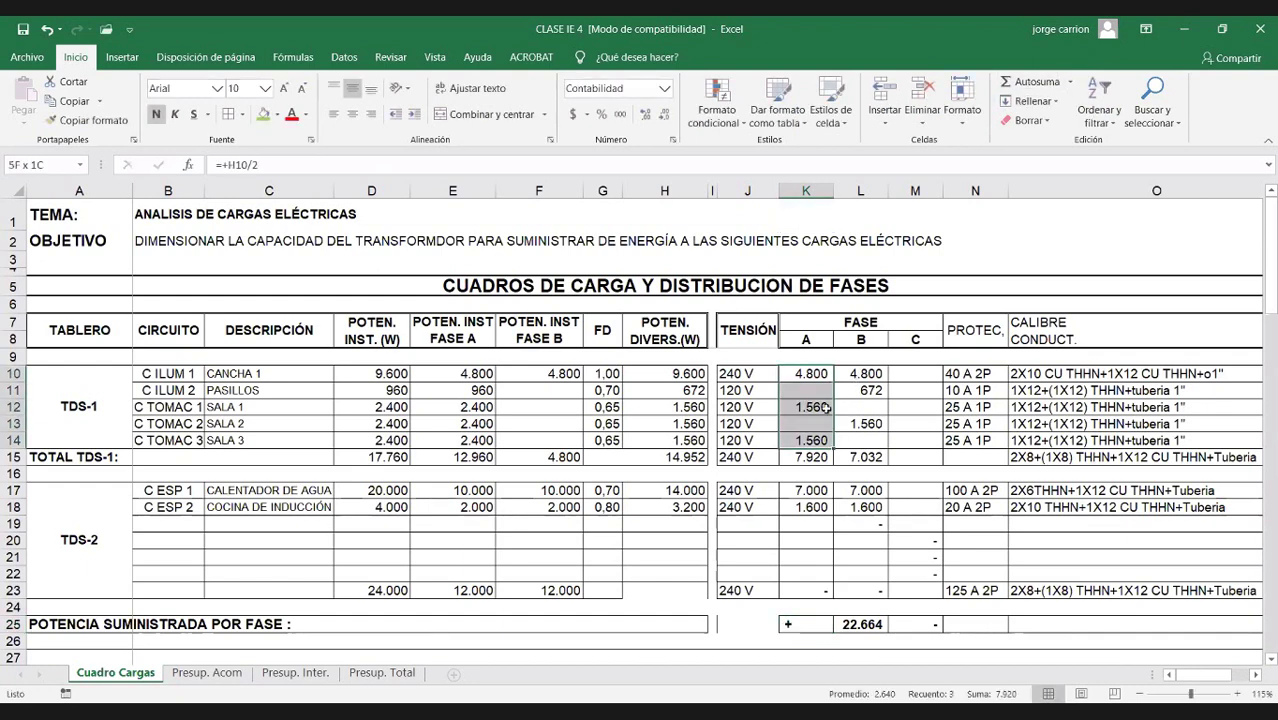
pyautogui.moveTo(813, 373); pyautogui.dragTo(818, 456)
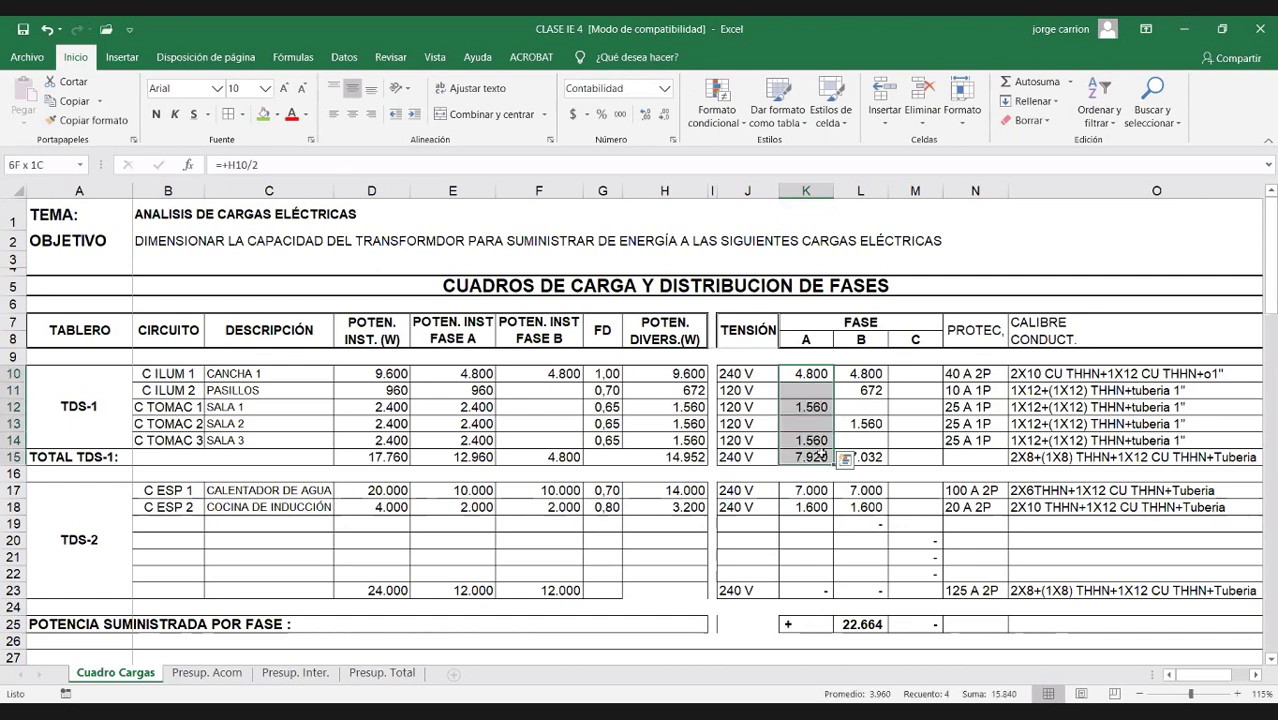
# Step: Replace the phase A POTENCIA SUMINISTRADA POR FASE formula in K25 with the individual cell sum +K10+K12+K15+K14
pyautogui.doubleClick(797, 620)
pyautogui.write('+')
pyautogui.click(816, 375)
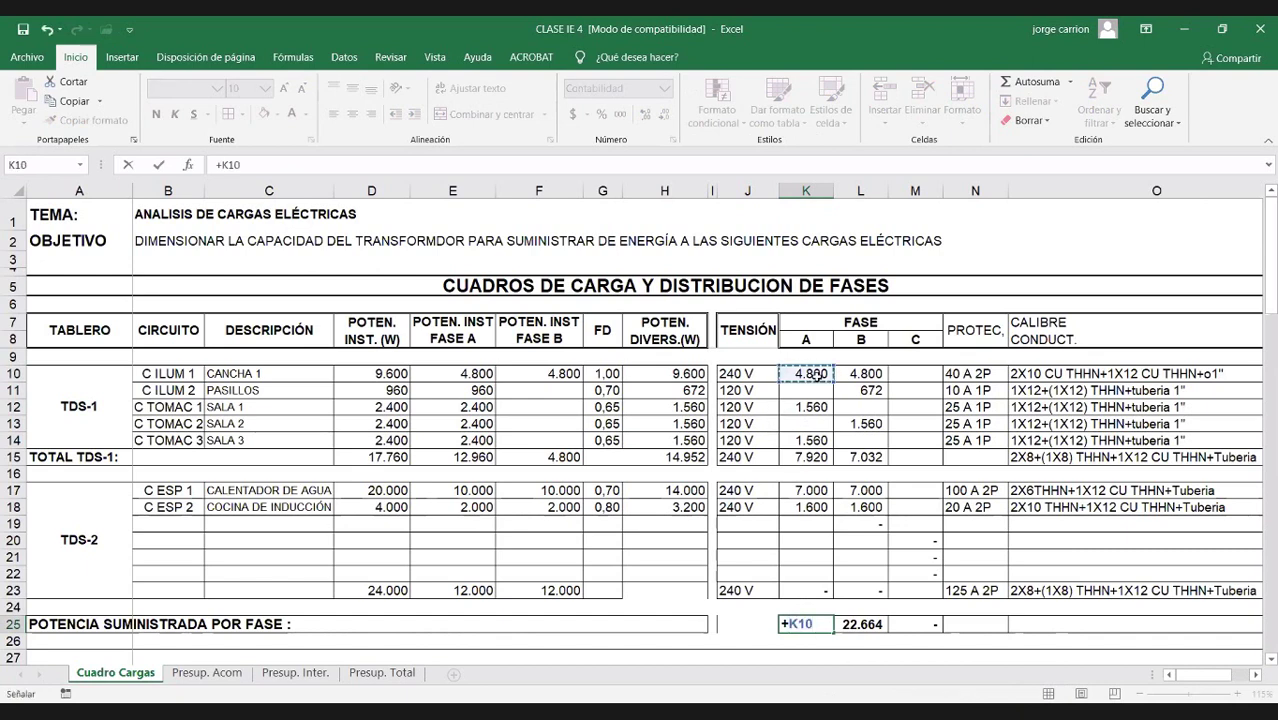
pyautogui.write('+')
pyautogui.click(808, 407)
pyautogui.write('+K12+')
pyautogui.click(817, 443)
pyautogui.click(786, 455)
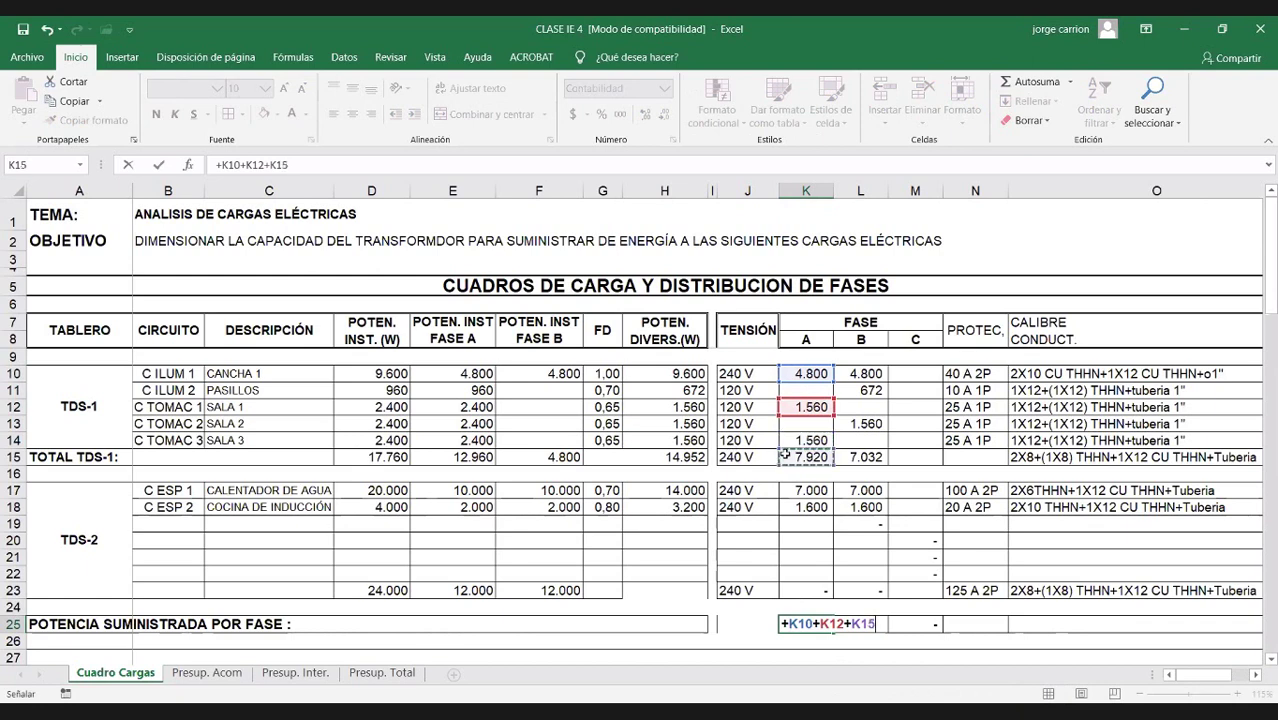
pyautogui.write('+')
pyautogui.click(810, 432)
pyautogui.press('Return')
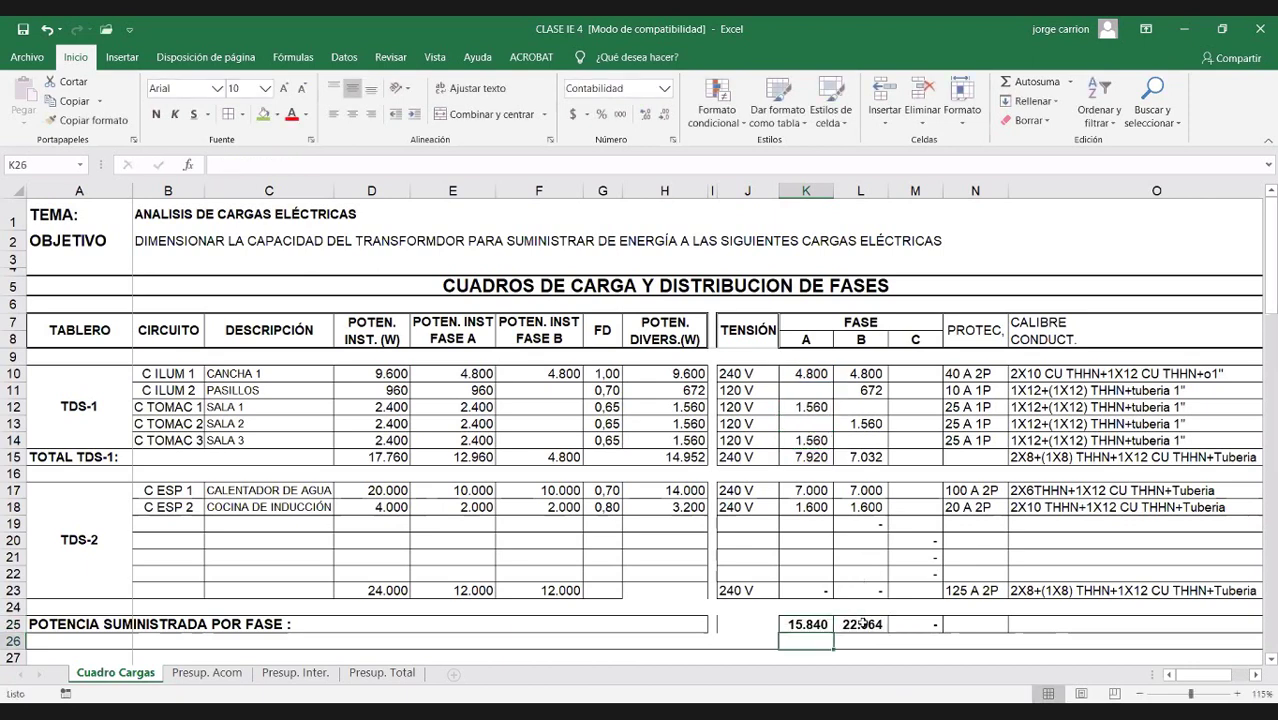
# Step: Replace the phase B POTENCIA SUMINISTRADA POR FASE formula in L25 with +L10+L11+L13+L15+L17+L18
pyautogui.click(862, 624)
pyautogui.write('+')
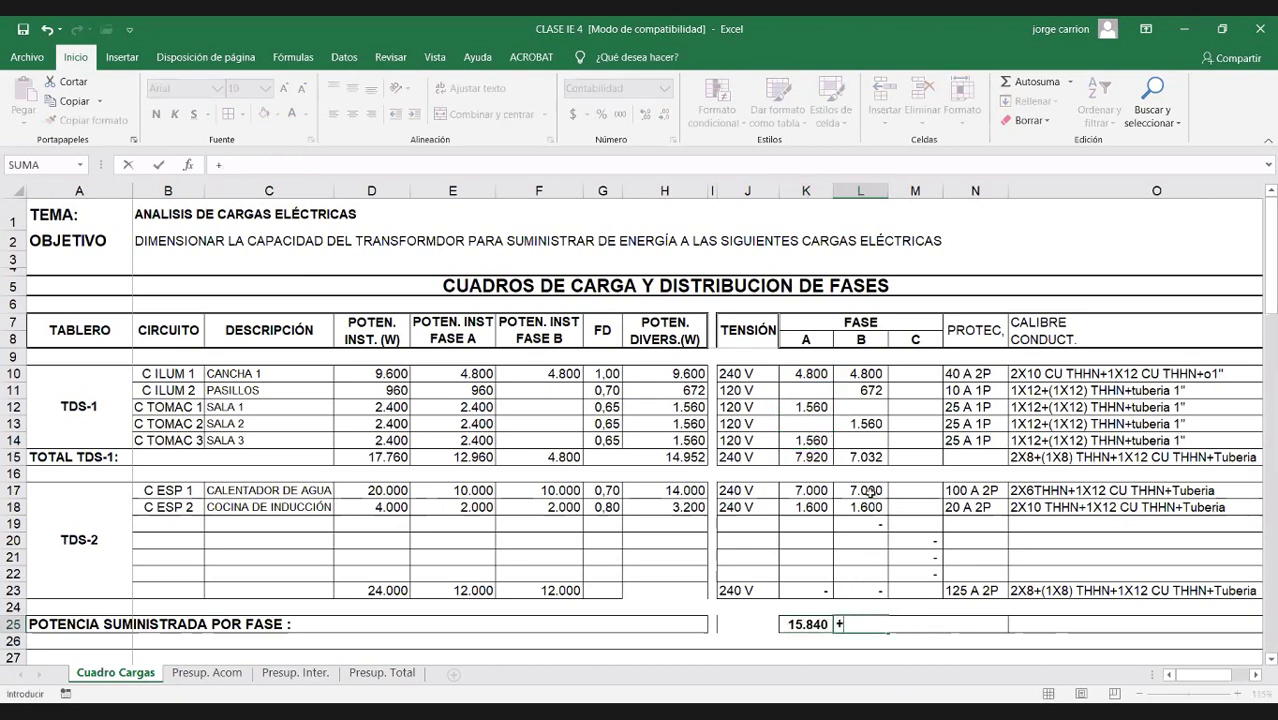
pyautogui.click(862, 374)
pyautogui.write('+')
pyautogui.click(862, 391)
pyautogui.write('+')
pyautogui.click(862, 424)
pyautogui.write('+')
pyautogui.click(862, 457)
pyautogui.write('+')
pyautogui.click(862, 490)
pyautogui.write('+')
pyautogui.click(866, 507)
pyautogui.press('Return')
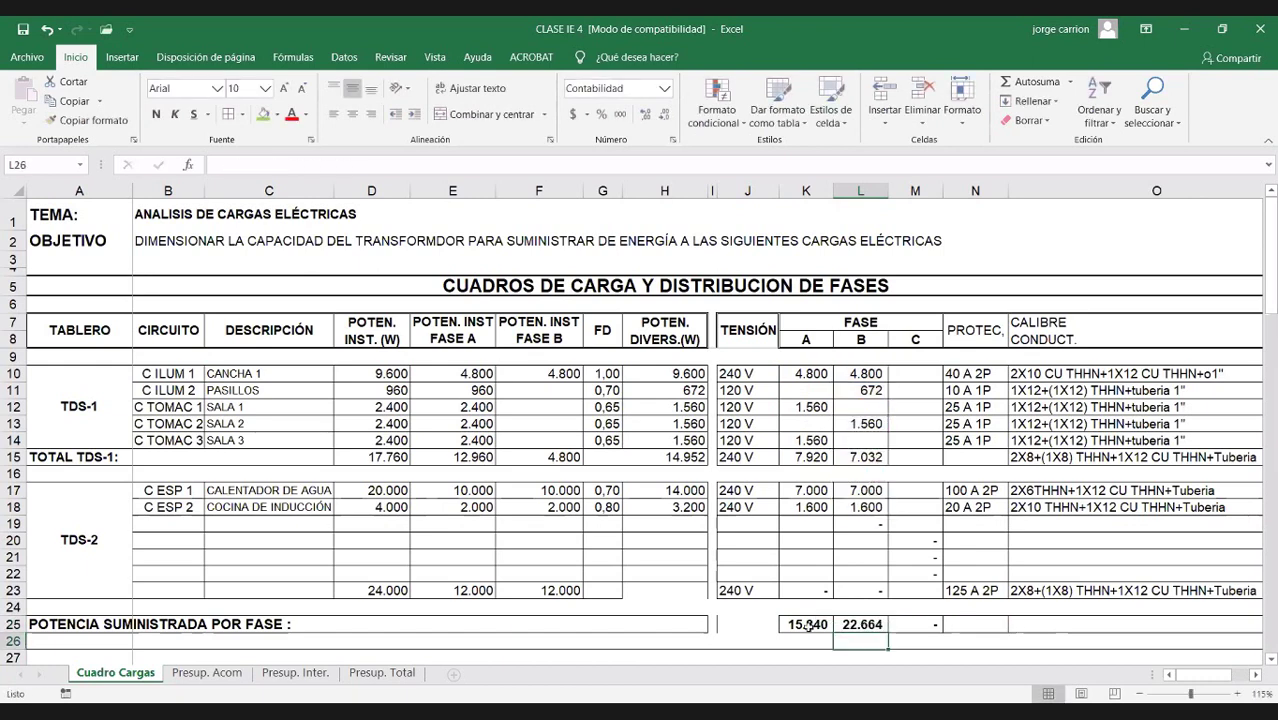
# Step: Add the phase A loads of CALENTADOR DE AGUA and COCINA DE INDUCCIÓN to K25, making =+K10+K12+K15+K14+K17+K18
pyautogui.click(808, 624)
pyautogui.doubleClick(808, 624)
pyautogui.write('+')
pyautogui.click(810, 490)
pyautogui.write('+')
pyautogui.click(812, 507)
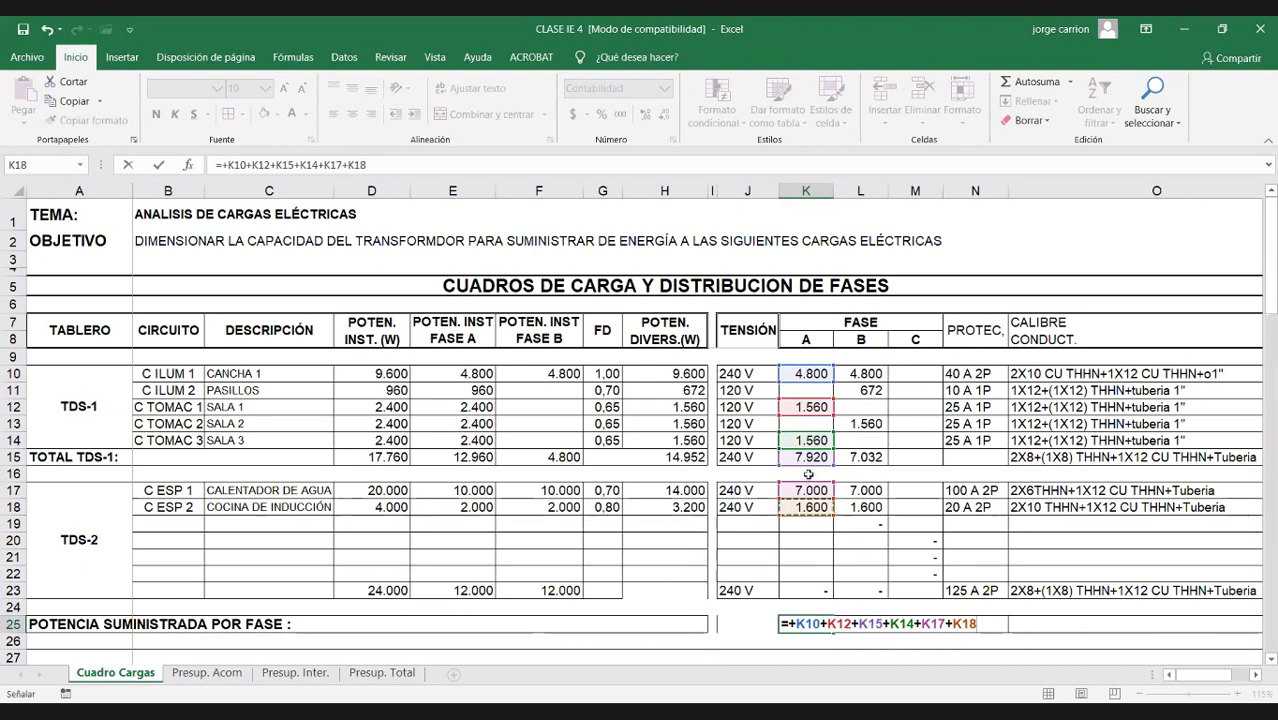
pyautogui.scroll(-3, 808, 475)
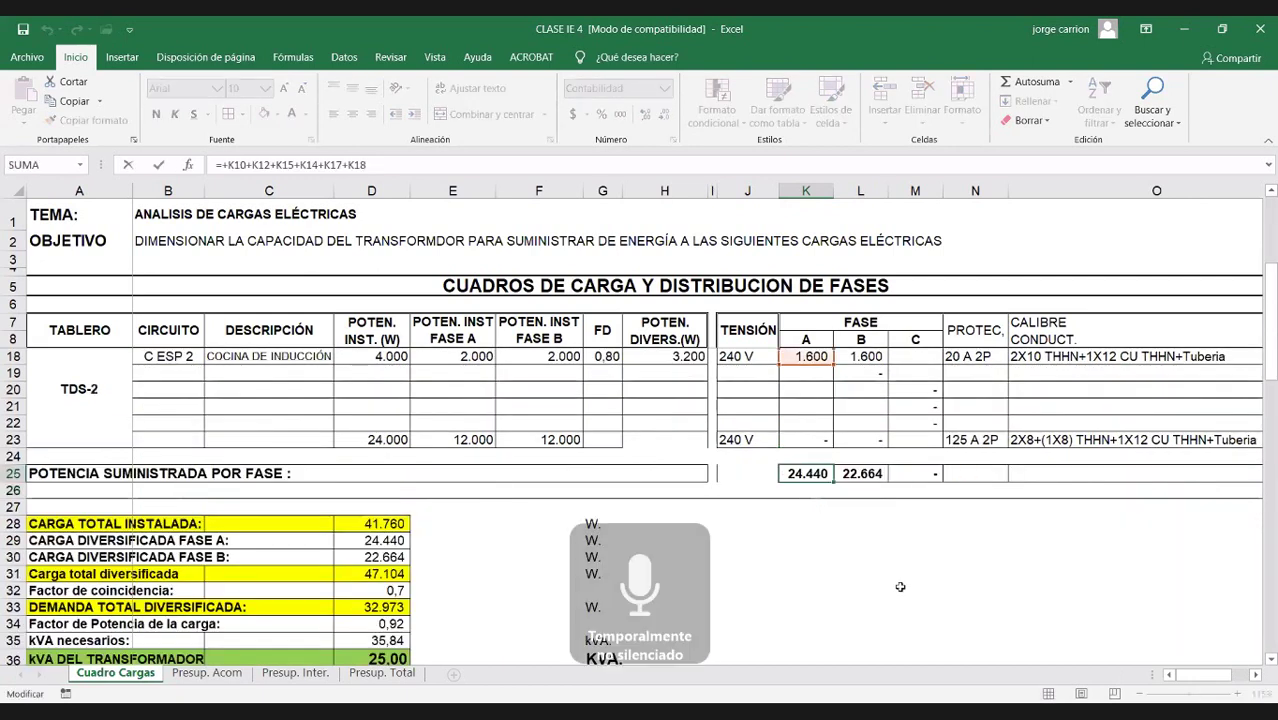
pyautogui.scroll(1, 902, 590)
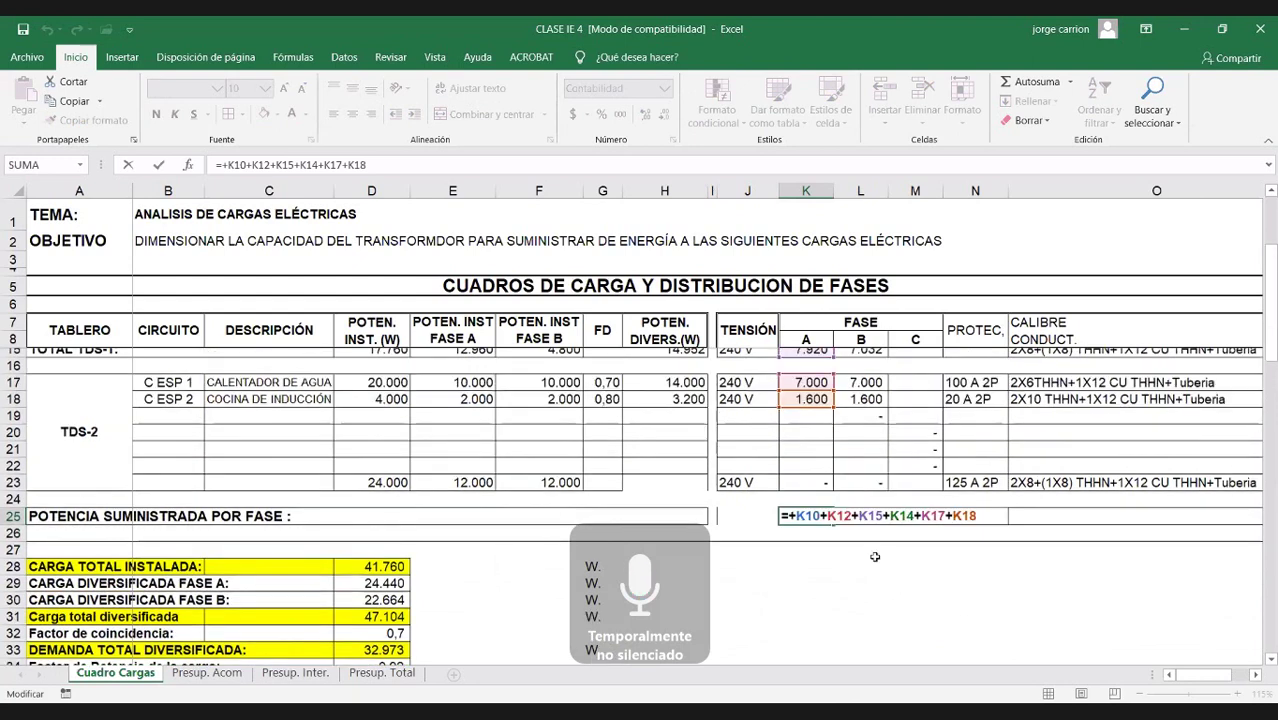
pyautogui.scroll(2, 825, 635)
pyautogui.hotkey('ctrl', 'Return')
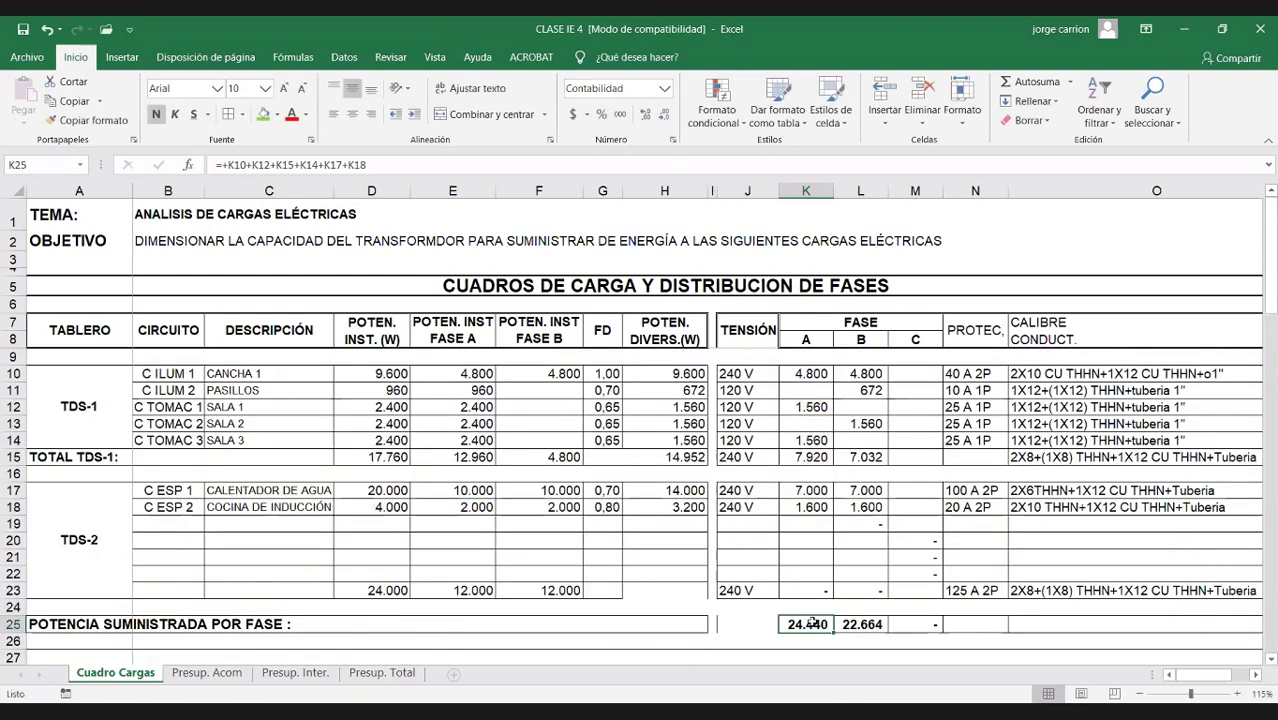
# Step: Remove the TDS-1 subtotal K15 from the phase A formula in K25, leaving =+K10+K12+K14+K17+K18
pyautogui.press('F2')
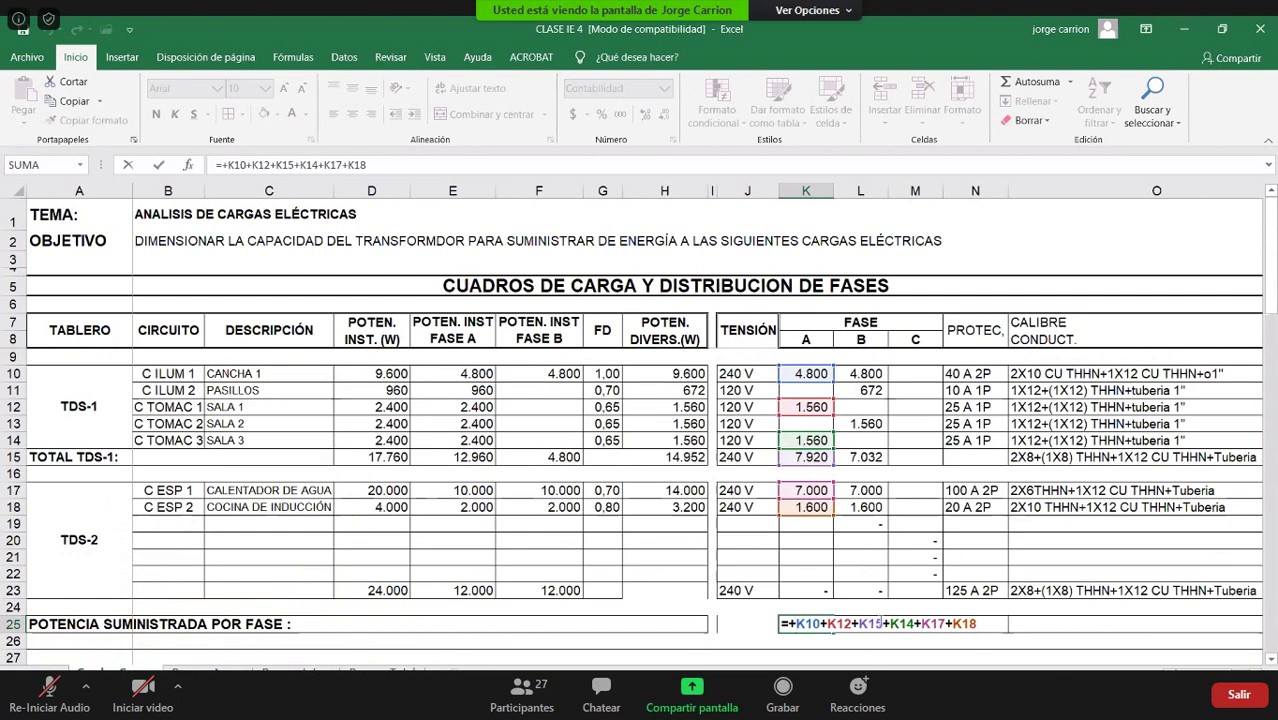
pyautogui.press('BackSpace')
pyautogui.press('BackSpace')
pyautogui.press('BackSpace')
pyautogui.press('BackSpace')
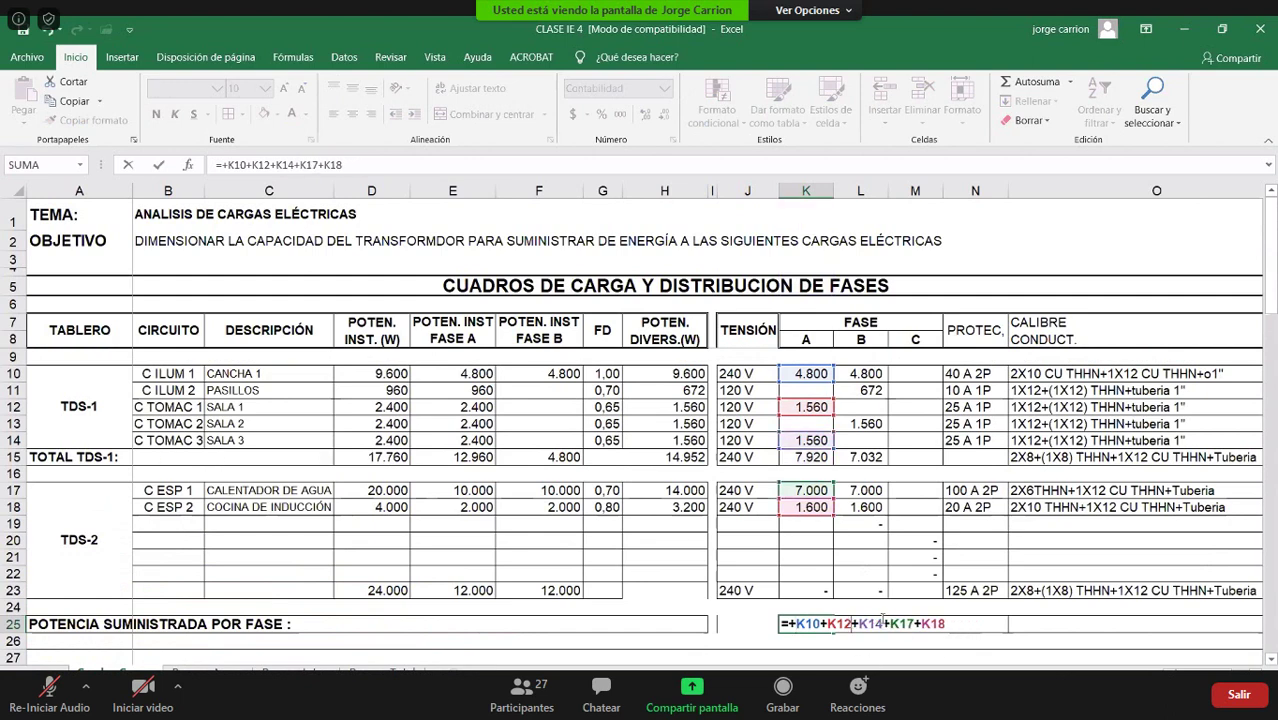
pyautogui.press('Return')
# Step: Remove the TDS-1 subtotal L15 from the phase B formula in L25, leaving =+L10+L11+L13+L17+L18
pyautogui.doubleClick(860, 624)
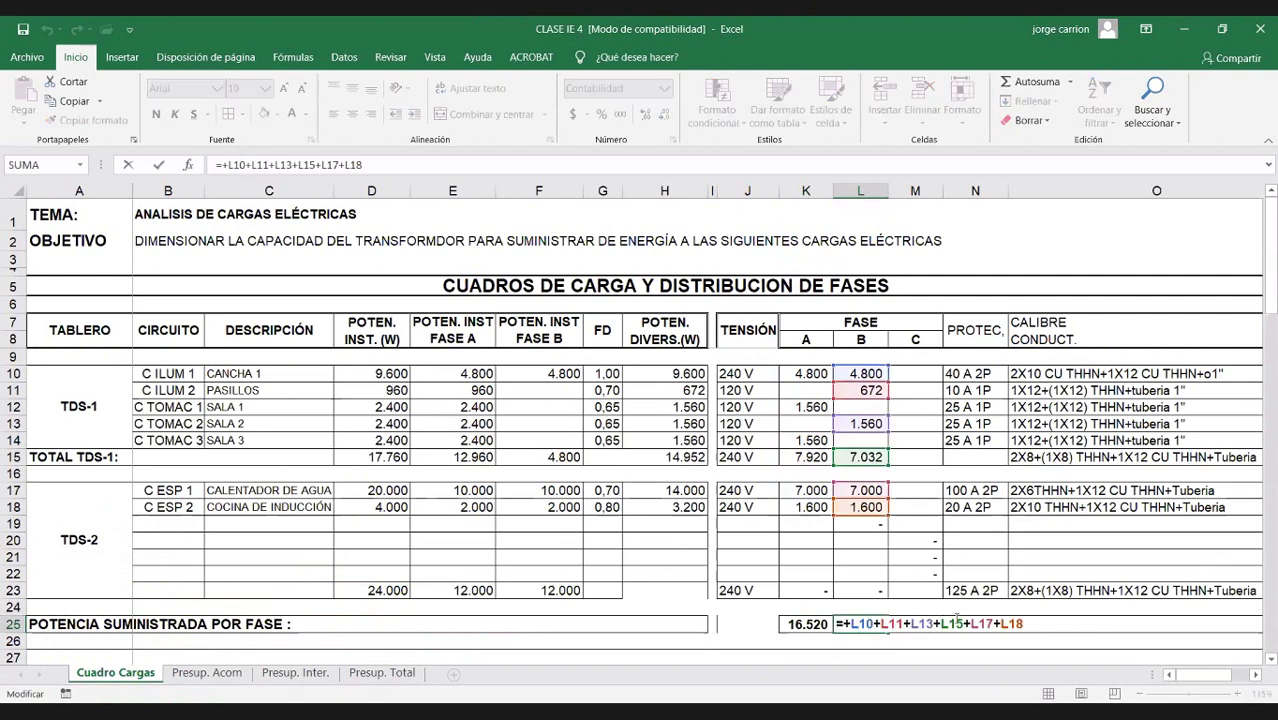
pyautogui.press('BackSpace')
pyautogui.press('BackSpace')
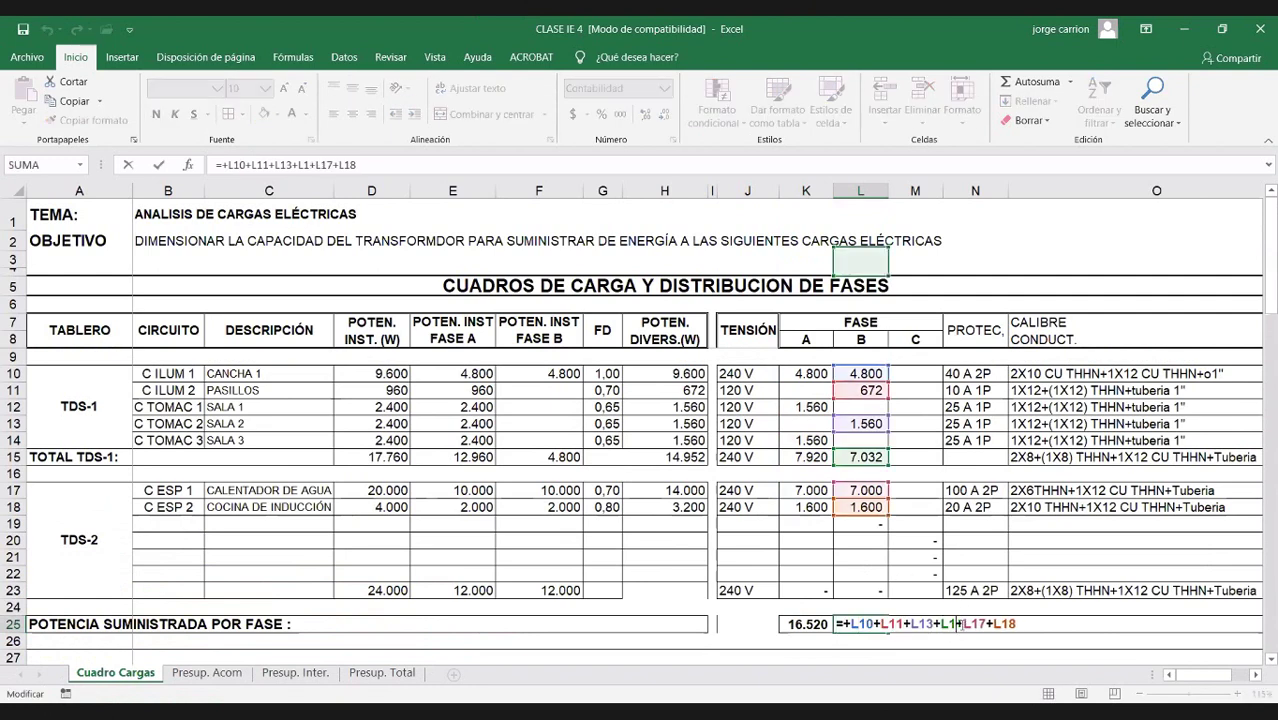
pyautogui.write('14')
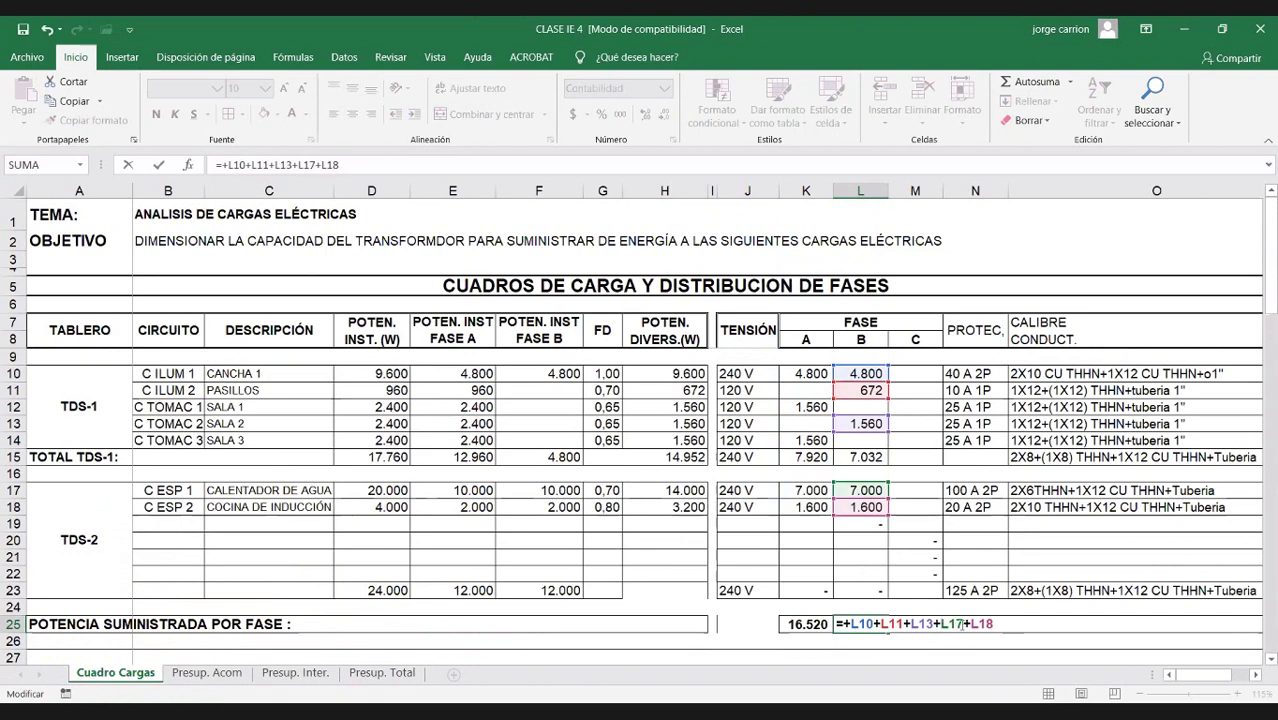
pyautogui.press('Return')
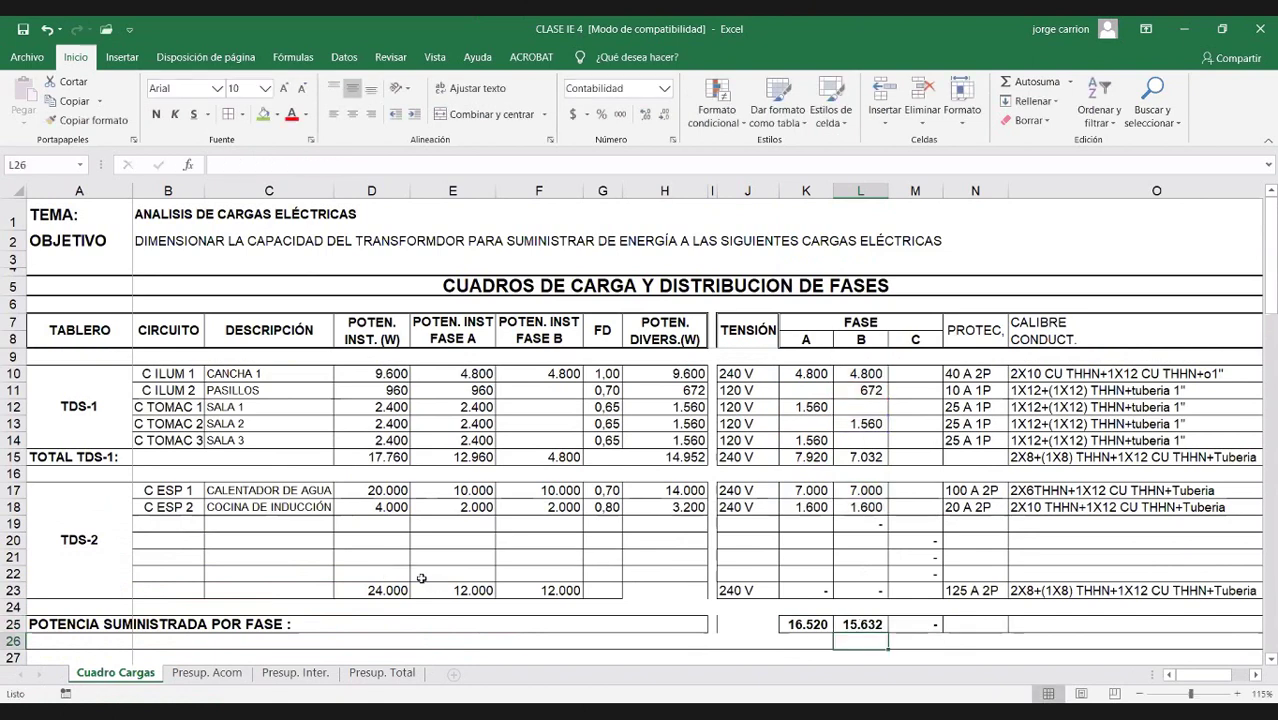
# Step: Check which cells CARGA TOTAL INSTALADA in D28 adds and the ranges summed in its board totals D15 and D23
pyautogui.scroll(-5, 390, 560)
pyautogui.scroll(1, 418, 545)
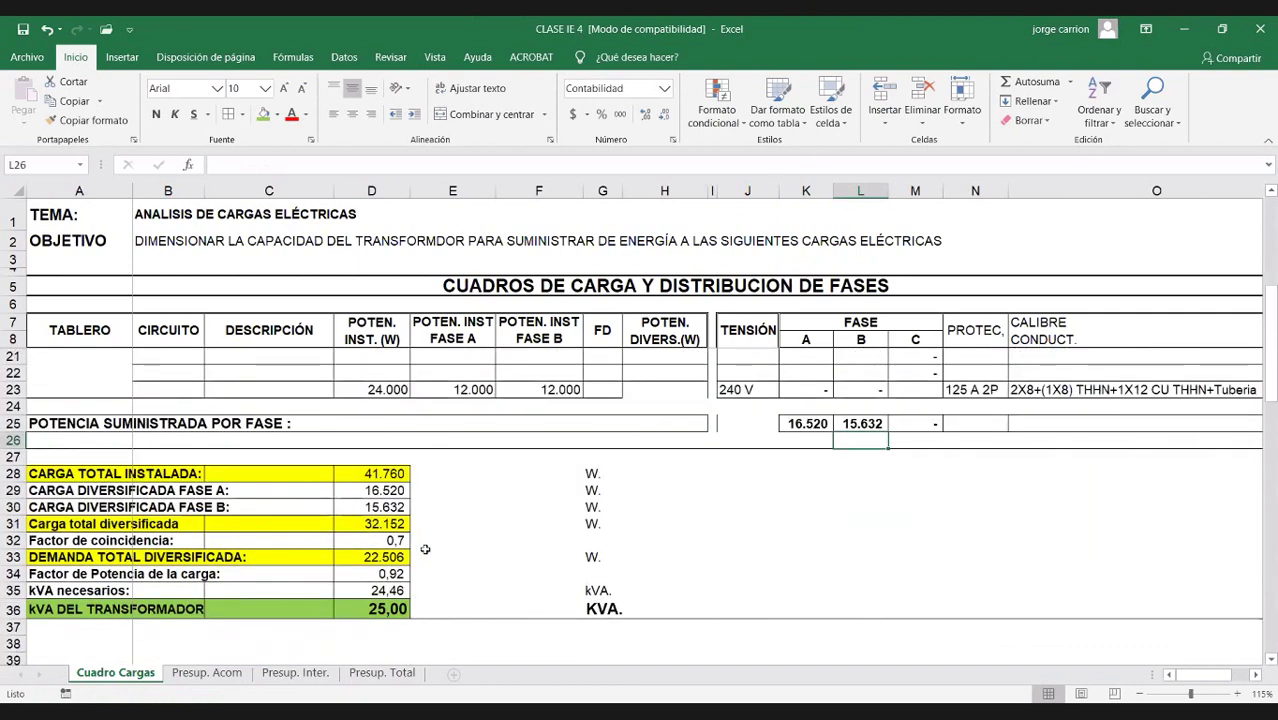
pyautogui.click(370, 474)
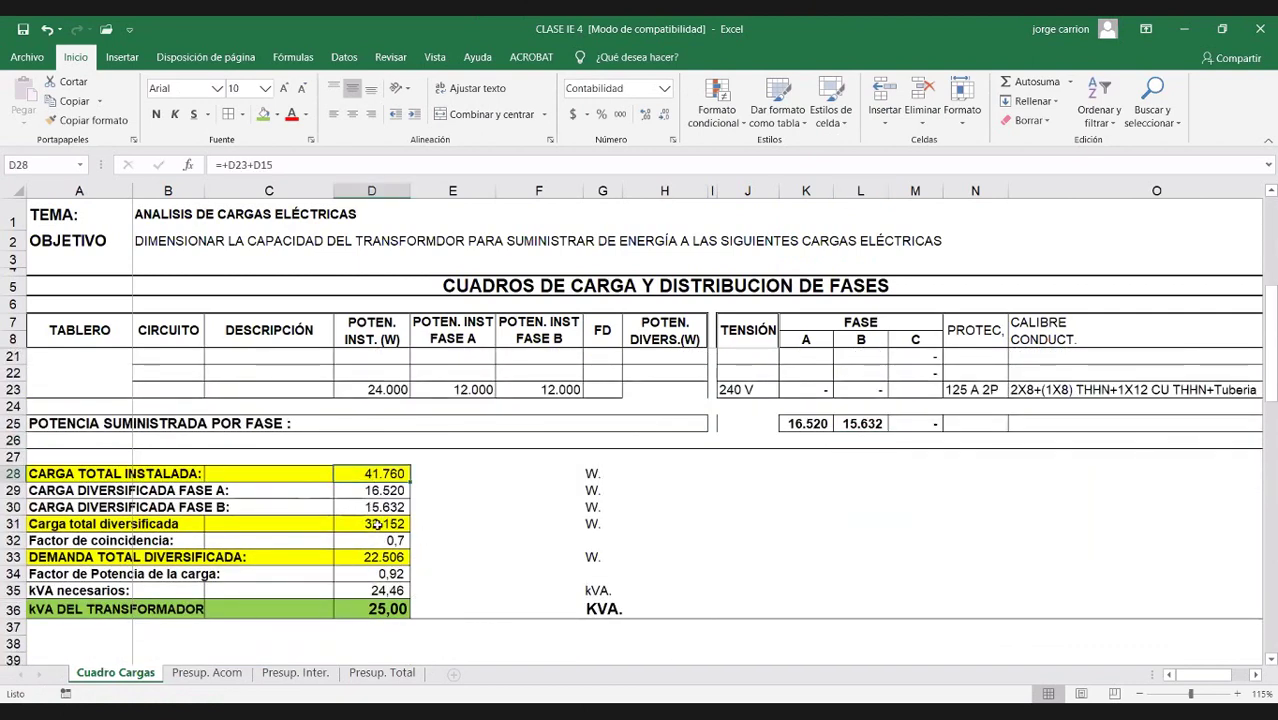
pyautogui.doubleClick(373, 474)
pyautogui.scroll(2, 513, 527)
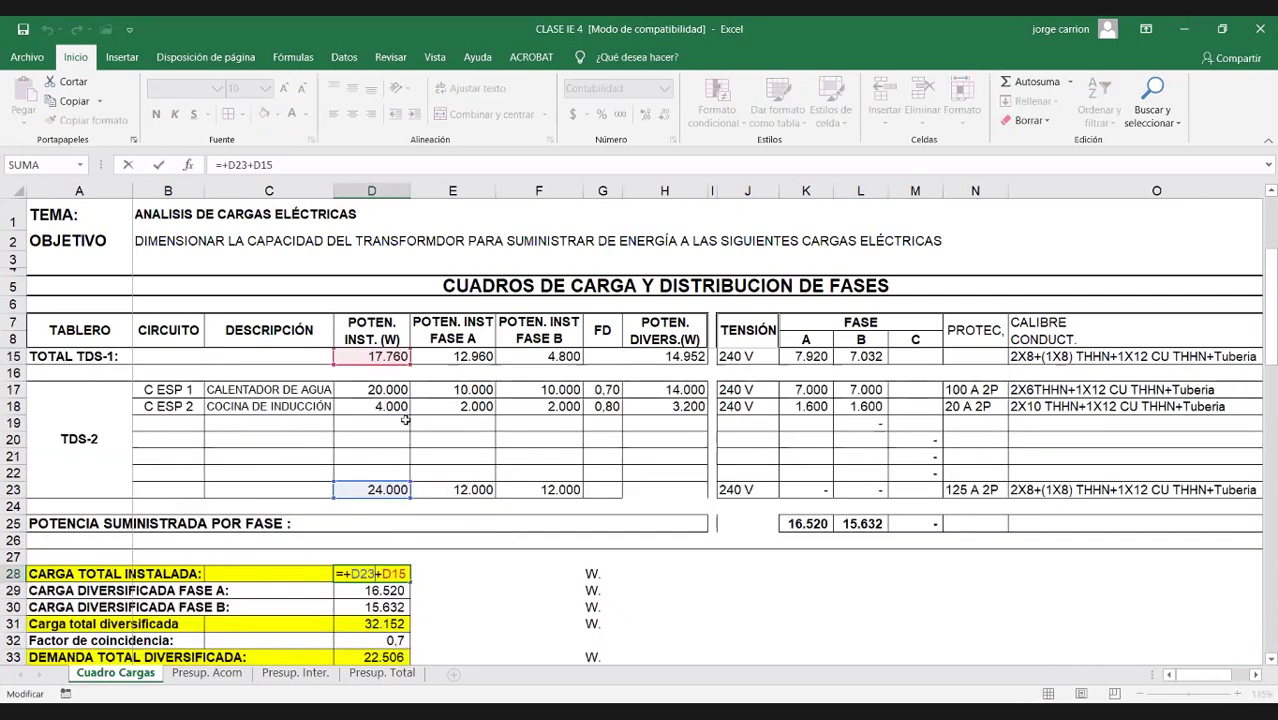
pyautogui.scroll(2, 392, 459)
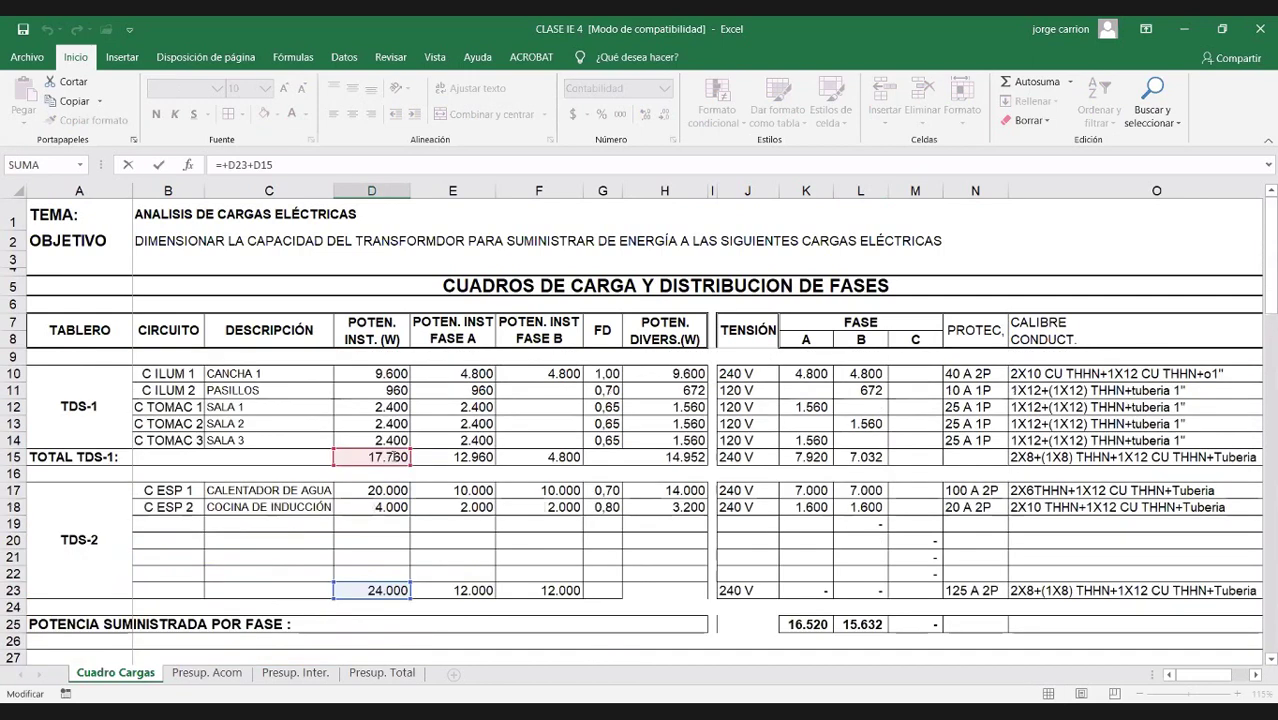
pyautogui.click(392, 459)
pyautogui.doubleClick(388, 456)
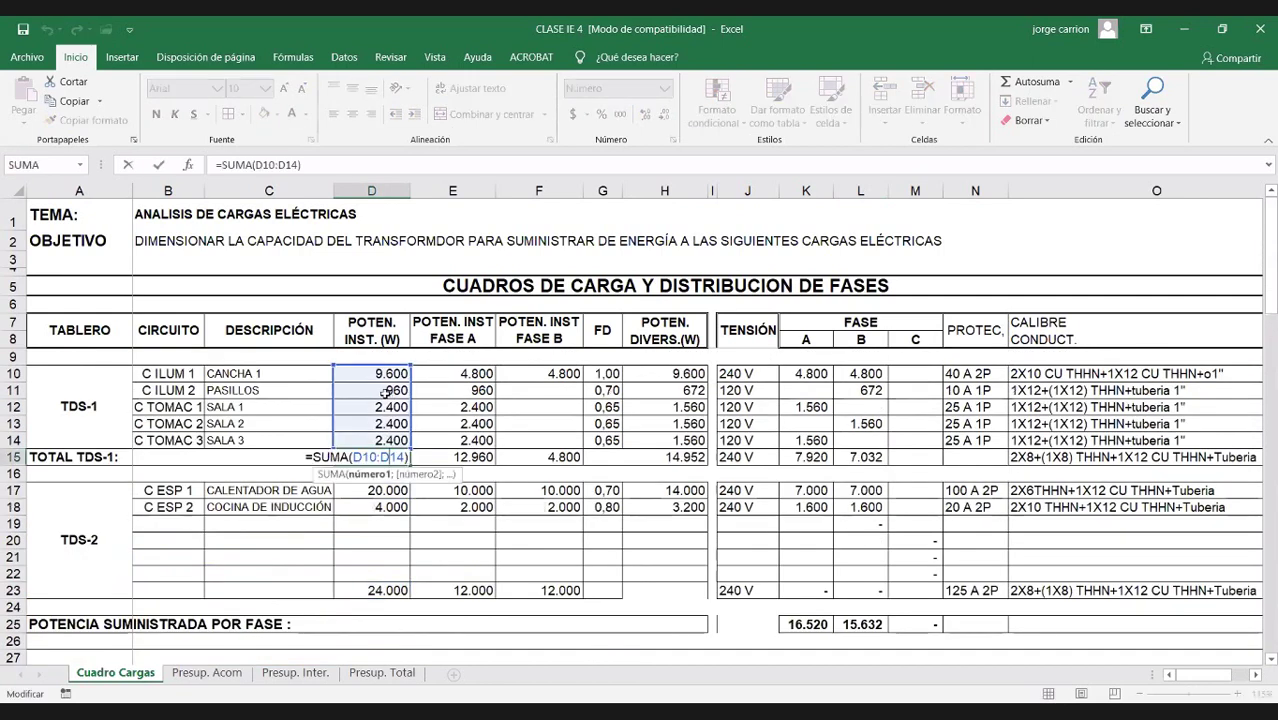
pyautogui.press('Escape')
pyautogui.click(378, 590)
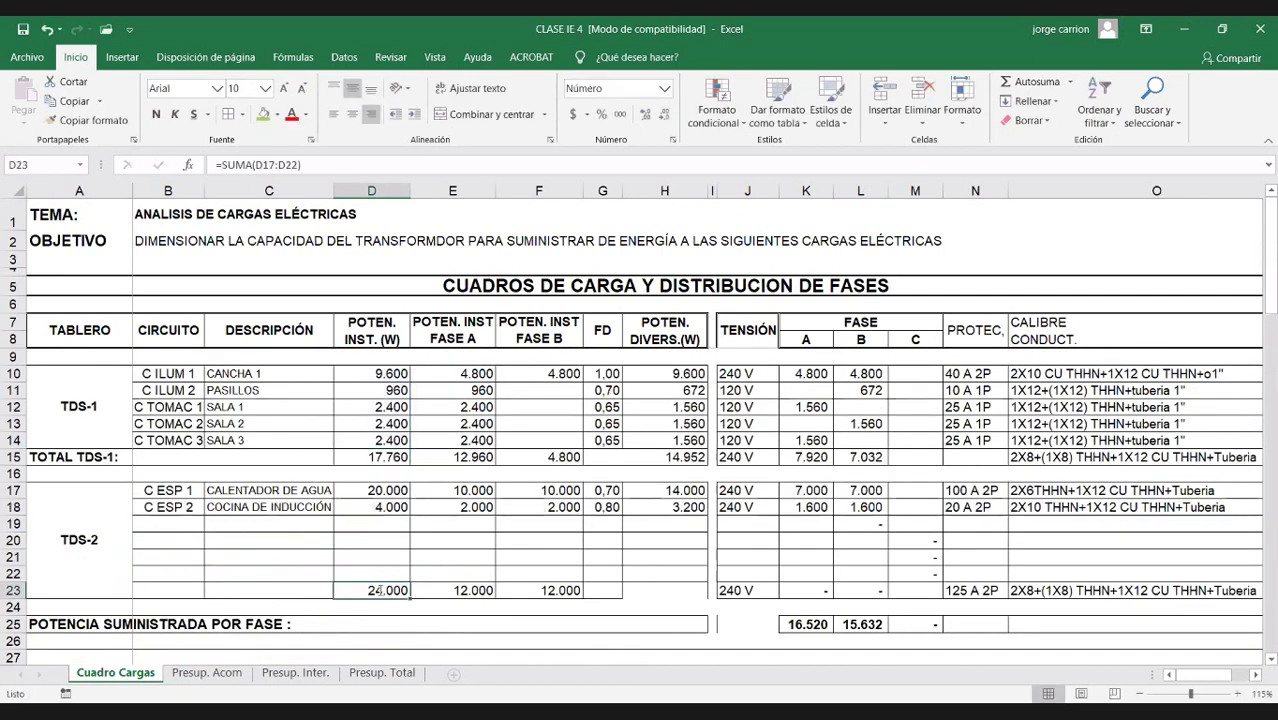
pyautogui.doubleClick(378, 590)
pyautogui.press('Escape')
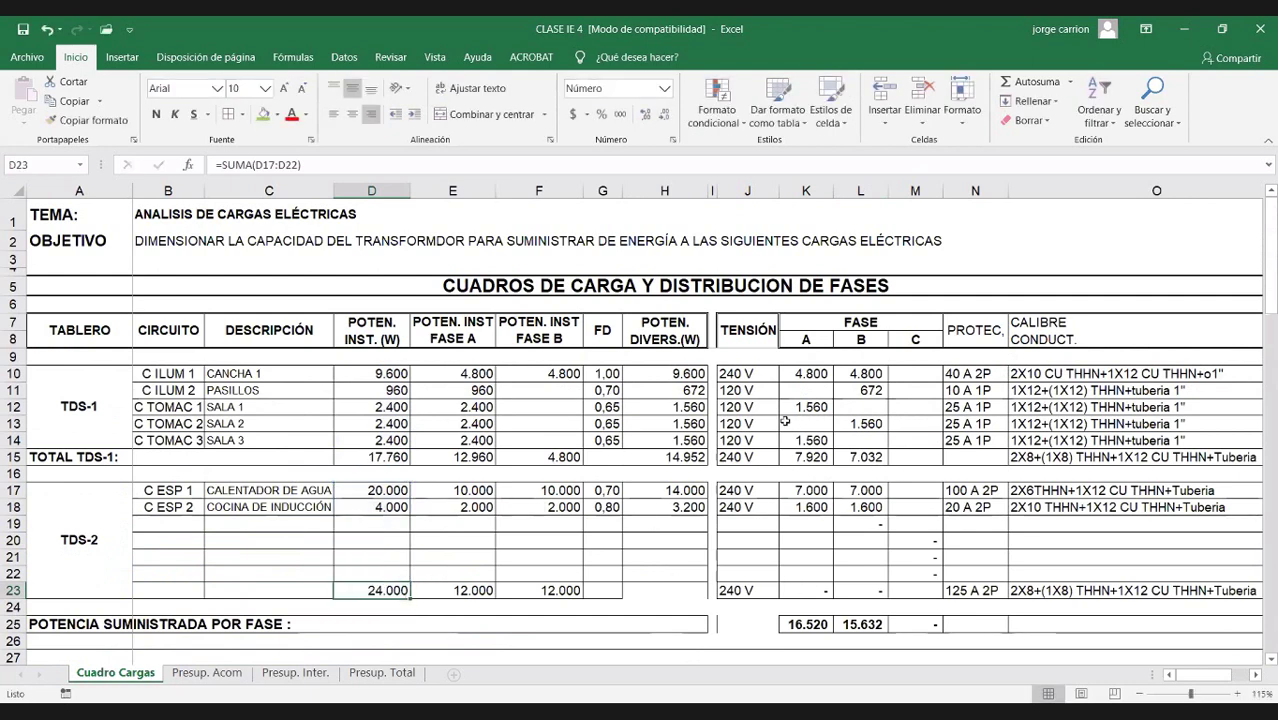
# Step: Check the cells referenced by the phase A and phase B power formulas in K25 and L25
pyautogui.doubleClick(811, 623)
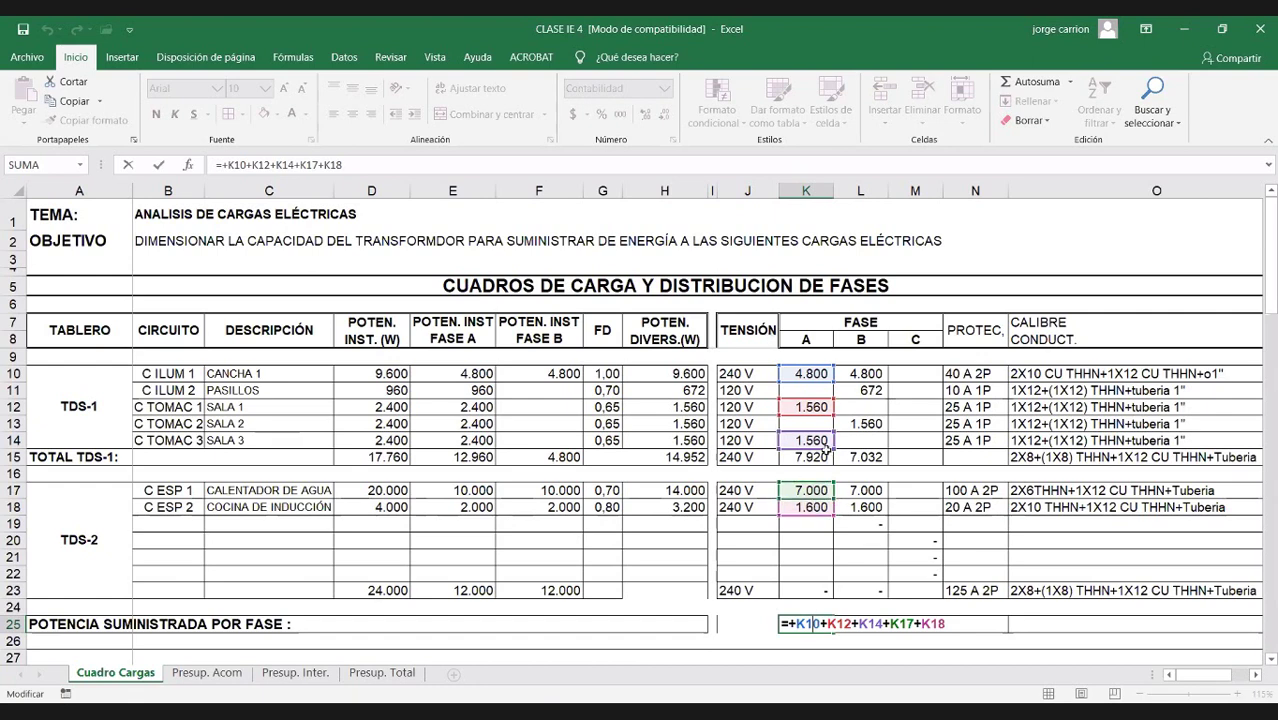
pyautogui.hotkey('ctrl', 'Return')
pyautogui.click(878, 624)
pyautogui.doubleClick(876, 624)
pyautogui.press('Escape')
# Step: Total the TDS-2 phase loads in row 23, entering +K17+K18 in K23 and +L17+L18 in L23
pyautogui.click(816, 587)
pyautogui.write('+')
pyautogui.click(815, 490)
pyautogui.write('+')
pyautogui.click(805, 506)
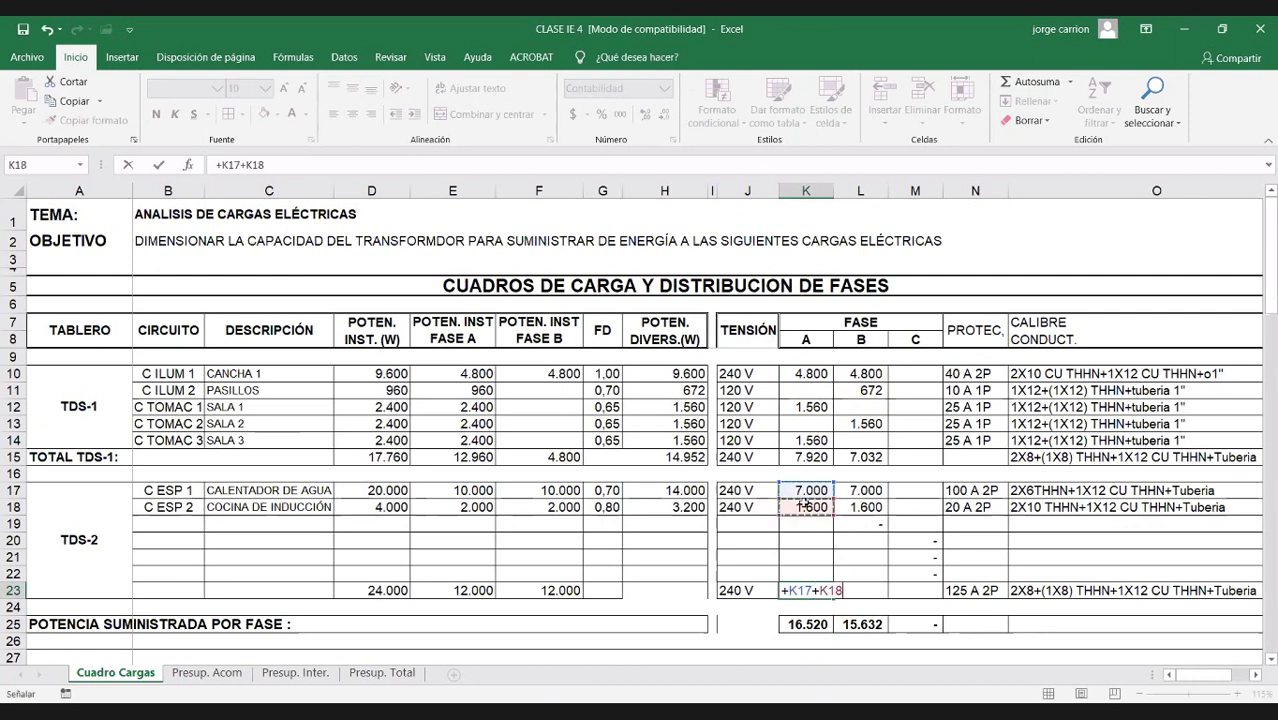
pyautogui.press('Tab')
pyautogui.write('+')
pyautogui.click(863, 490)
pyautogui.write('+')
pyautogui.click(866, 507)
pyautogui.press('Return')
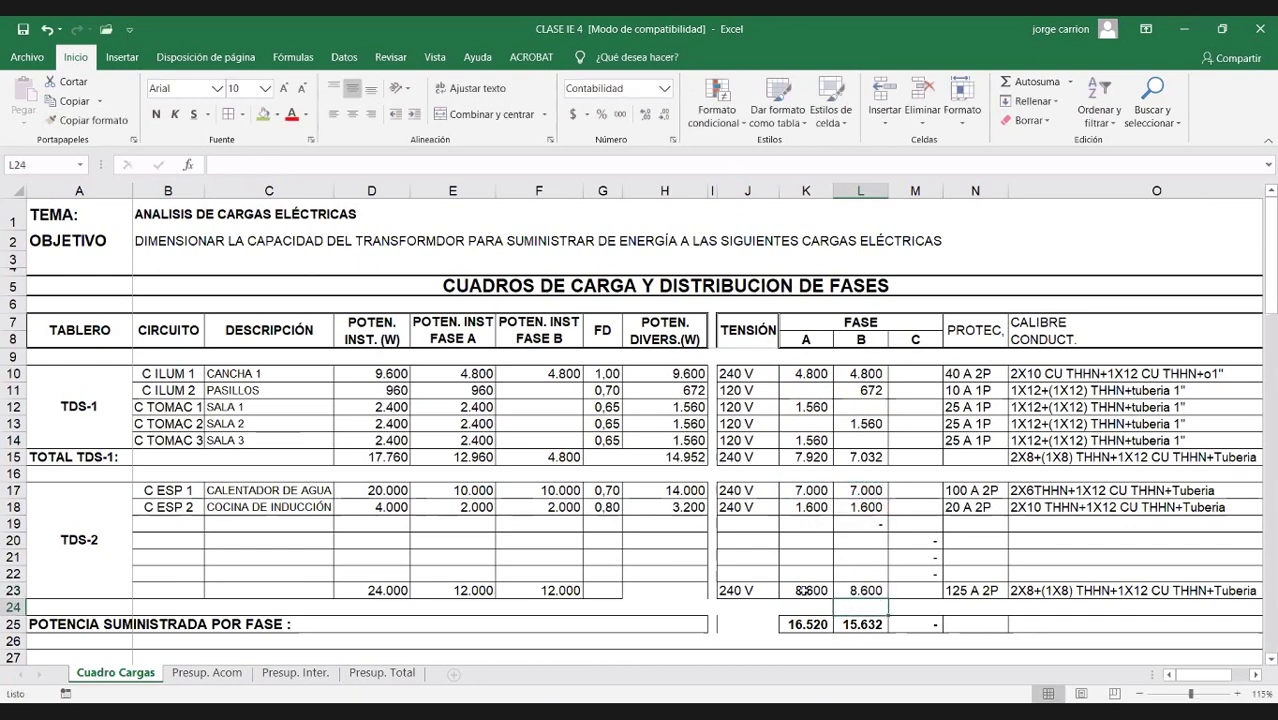
# Step: Add the TDS-2 and TDS-1 phase A totals in K26 below the phase power row, using +K23+K15
pyautogui.scroll(-1, 801, 591)
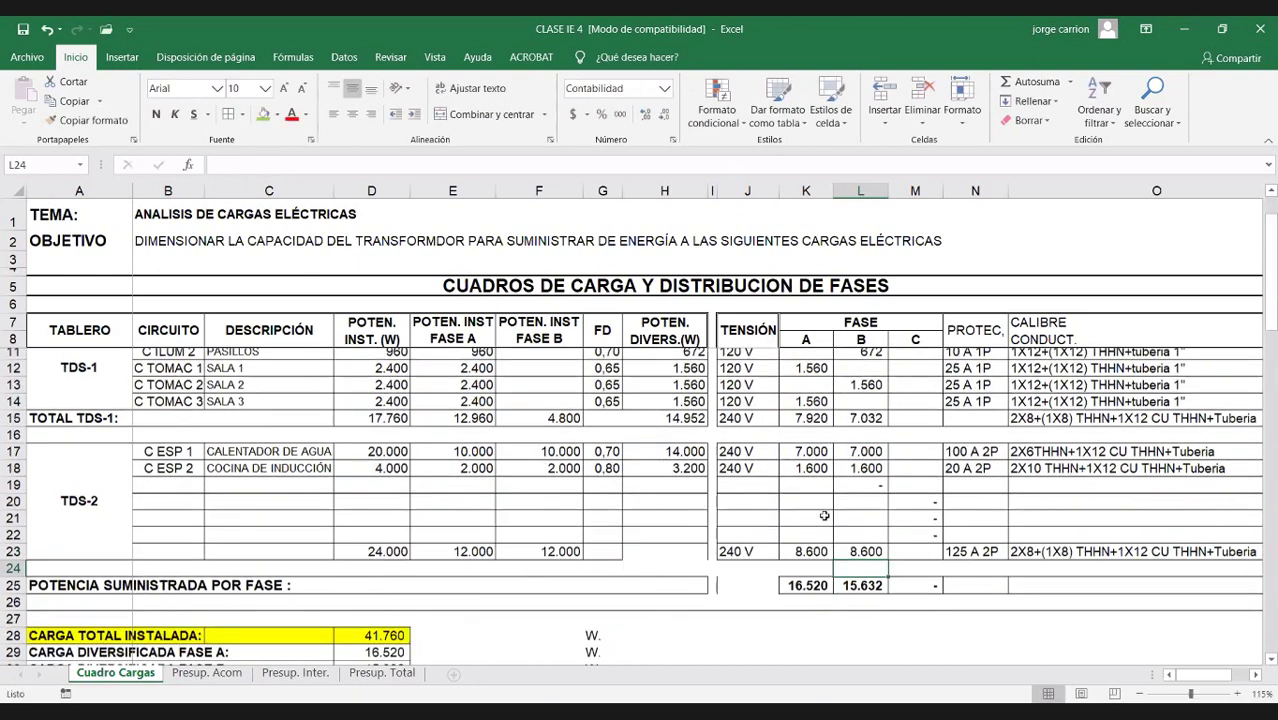
pyautogui.click(801, 591)
pyautogui.write('+')
pyautogui.click(806, 540)
pyautogui.write('+')
pyautogui.click(806, 406)
pyautogui.press('Return')
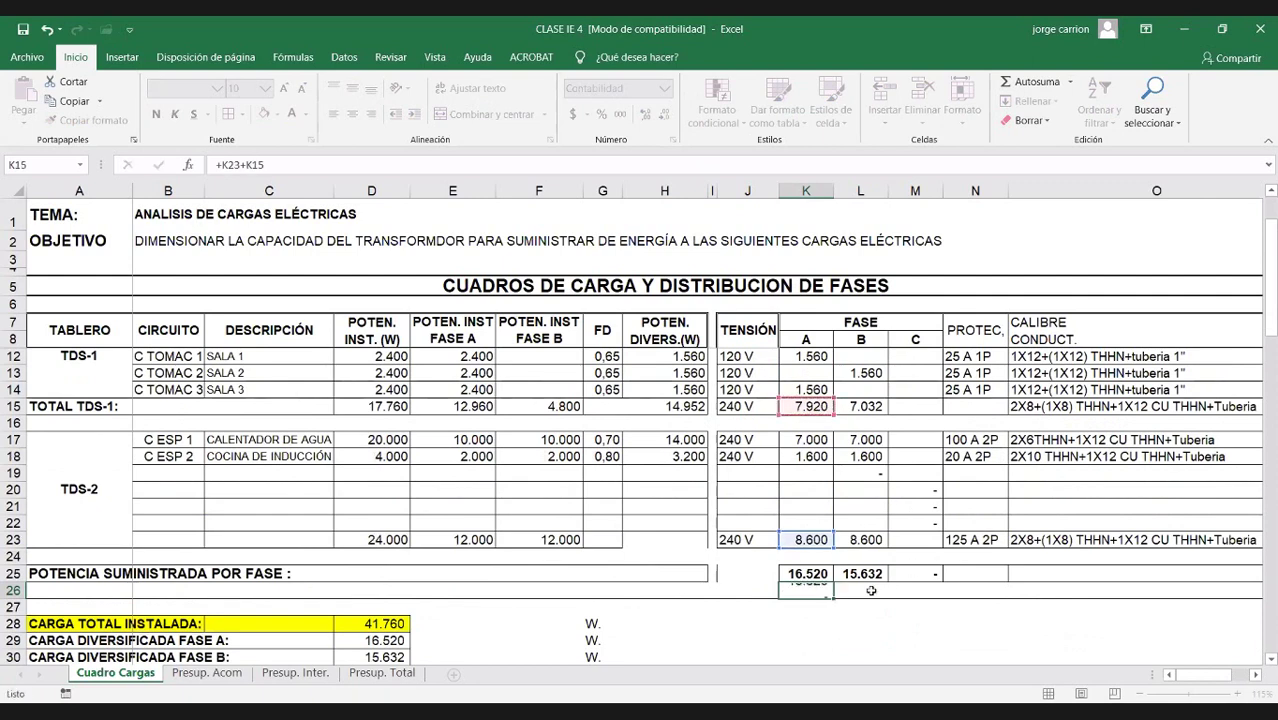
pyautogui.click(880, 592)
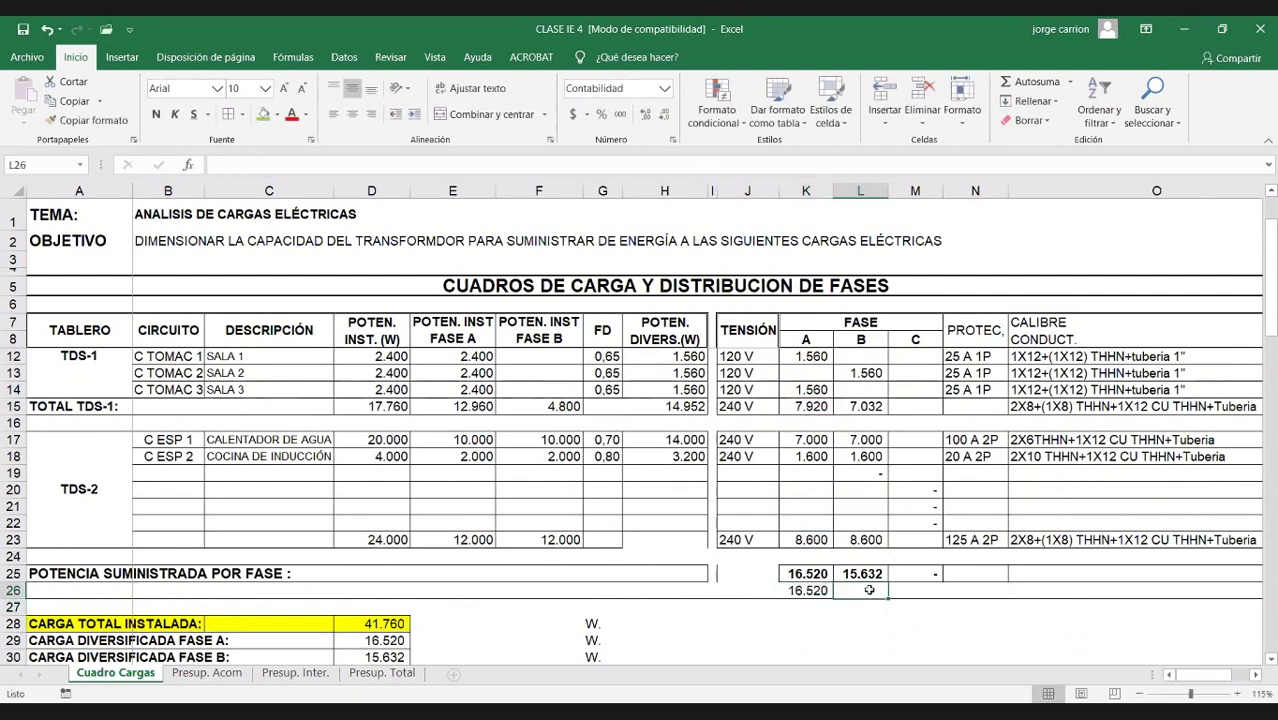
# Step: Add the TDS-2 and TDS-1 phase B totals in L26 below the phase power row, using +L23+L15
pyautogui.write('+')
pyautogui.click(874, 540)
pyautogui.write('+L15')
pyautogui.click(874, 407)
pyautogui.press('Return')
# Step: Delete the phase A and phase B cross-check totals from K26:L26
pyautogui.moveTo(806, 590); pyautogui.dragTo(855, 590)
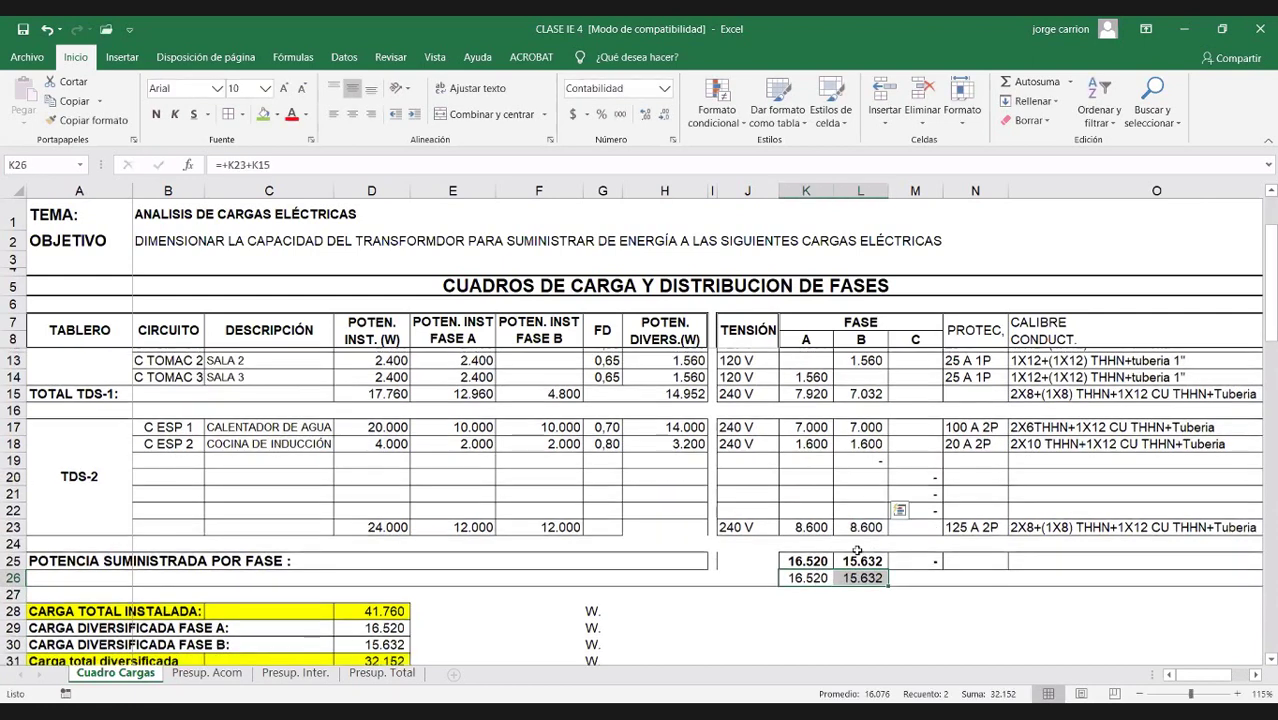
pyautogui.scroll(-2, 300, 540)
pyautogui.press('Delete')
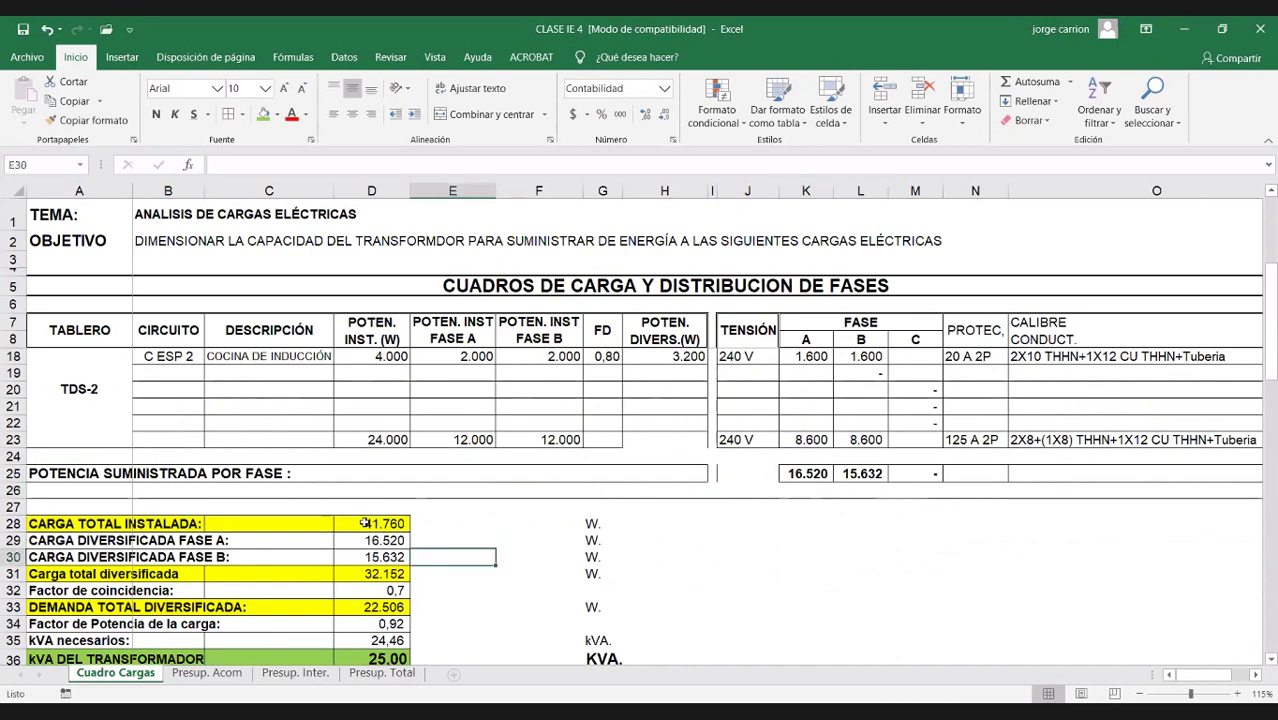
# Step: Check the cells referenced by the phase A, phase B and total diversified load formulas in D29, D30 and D31
pyautogui.click(363, 521)
pyautogui.press('F2')
pyautogui.click(385, 540)
pyautogui.write('=+K25')
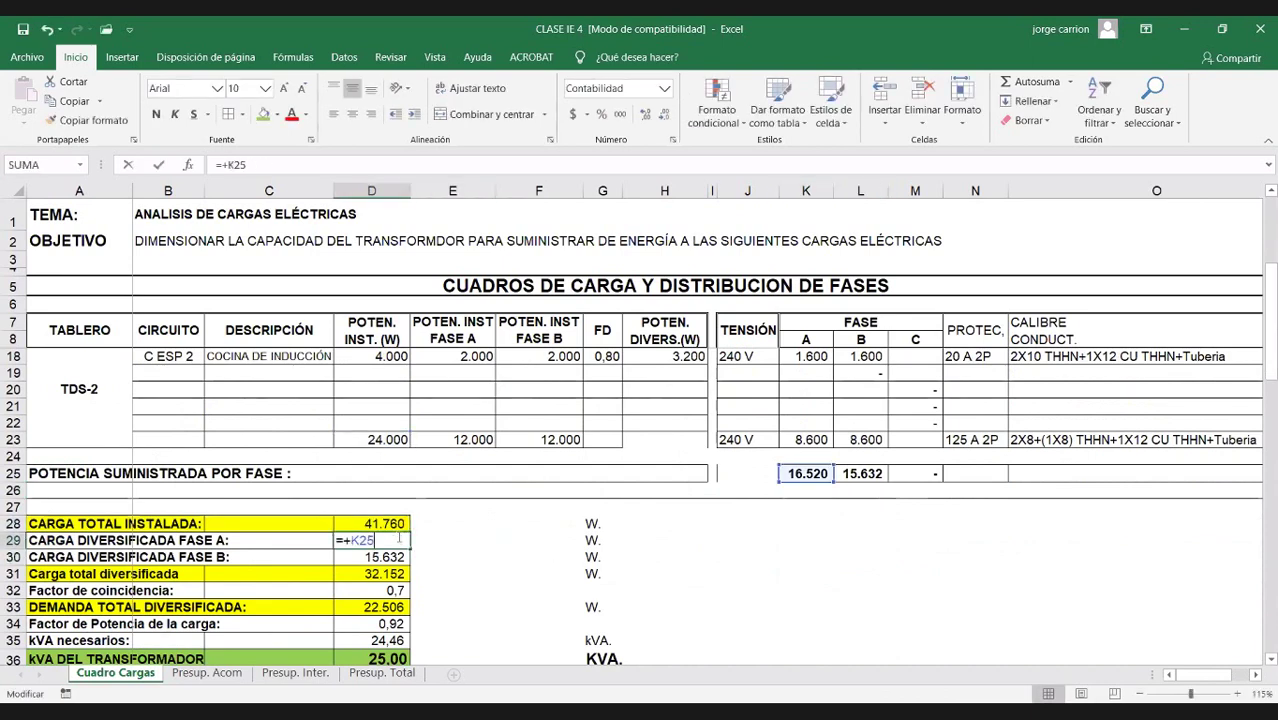
pyautogui.press('Return')
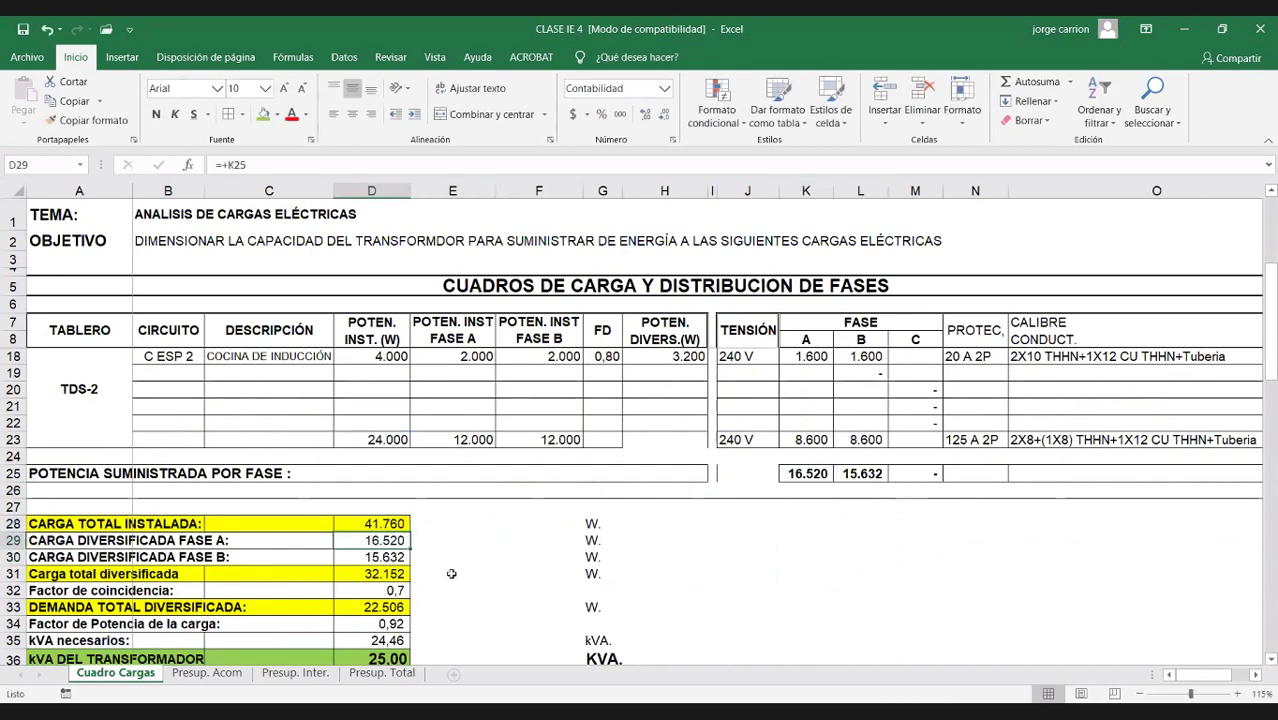
pyautogui.write('=+L25')
pyautogui.press('Return')
pyautogui.write('=+K25+L25')
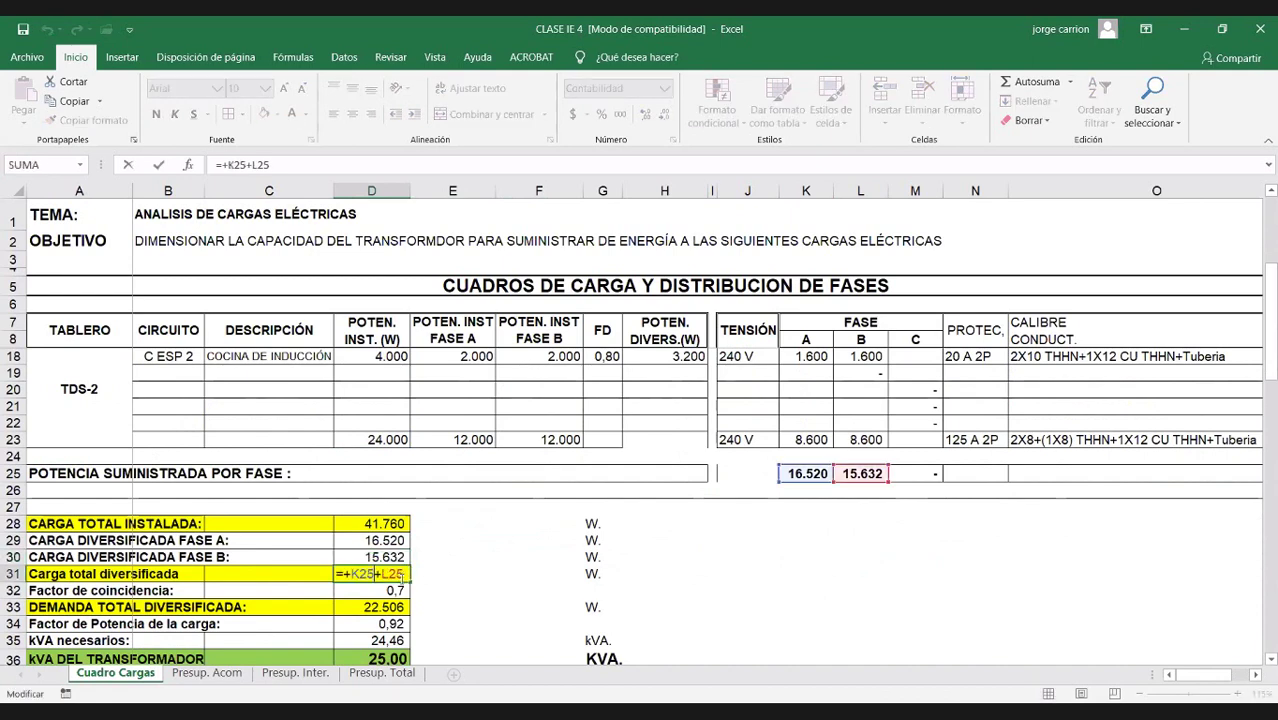
pyautogui.hotkey('ctrl', 'Return')
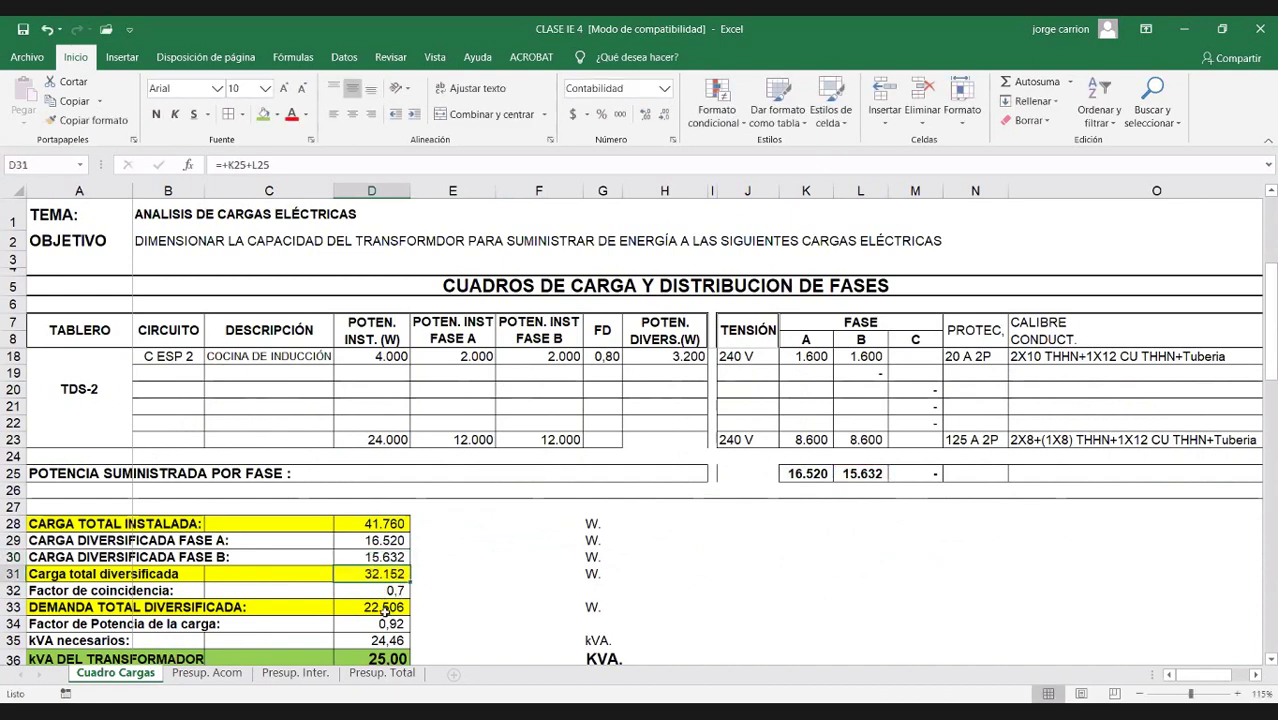
# Step: Check the formulas for DEMANDA TOTAL DIVERSIFICADA in D33 and kVA necesarios in D35, and the transformer kVA entry in D36
pyautogui.doubleClick(384, 607)
pyautogui.press('Escape')
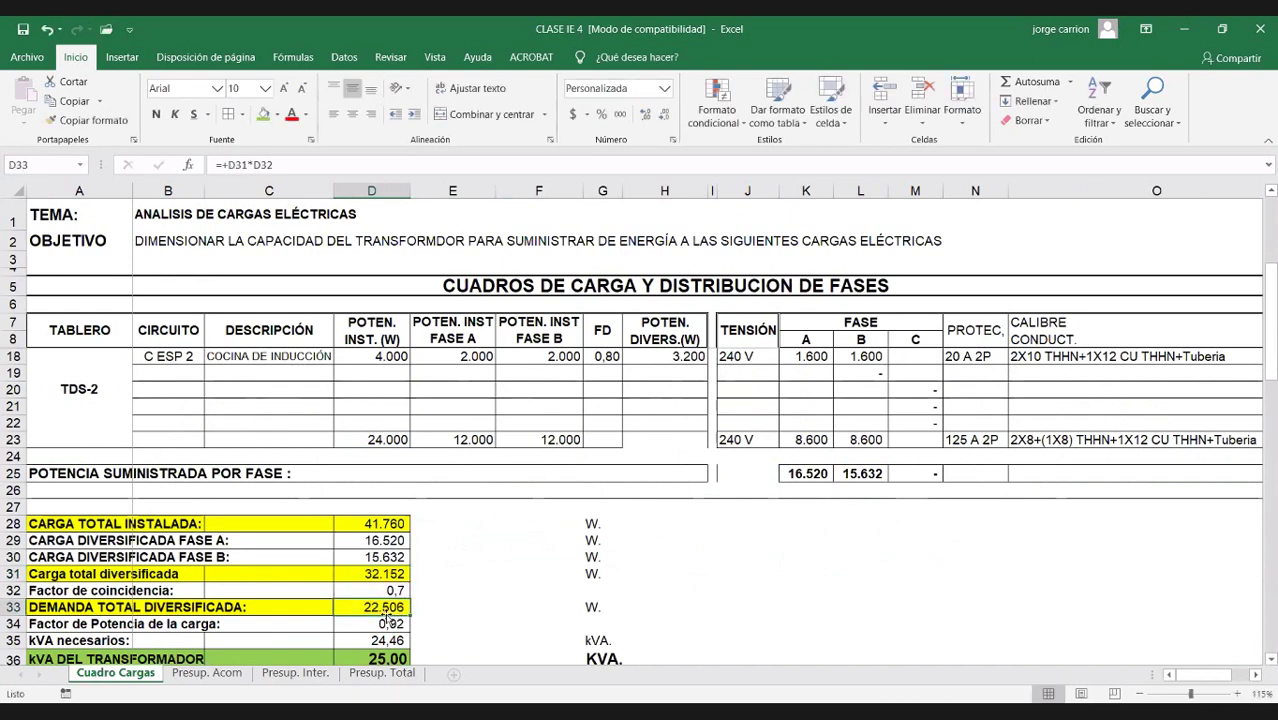
pyautogui.scroll(-1, 385, 556)
pyautogui.doubleClick(369, 556)
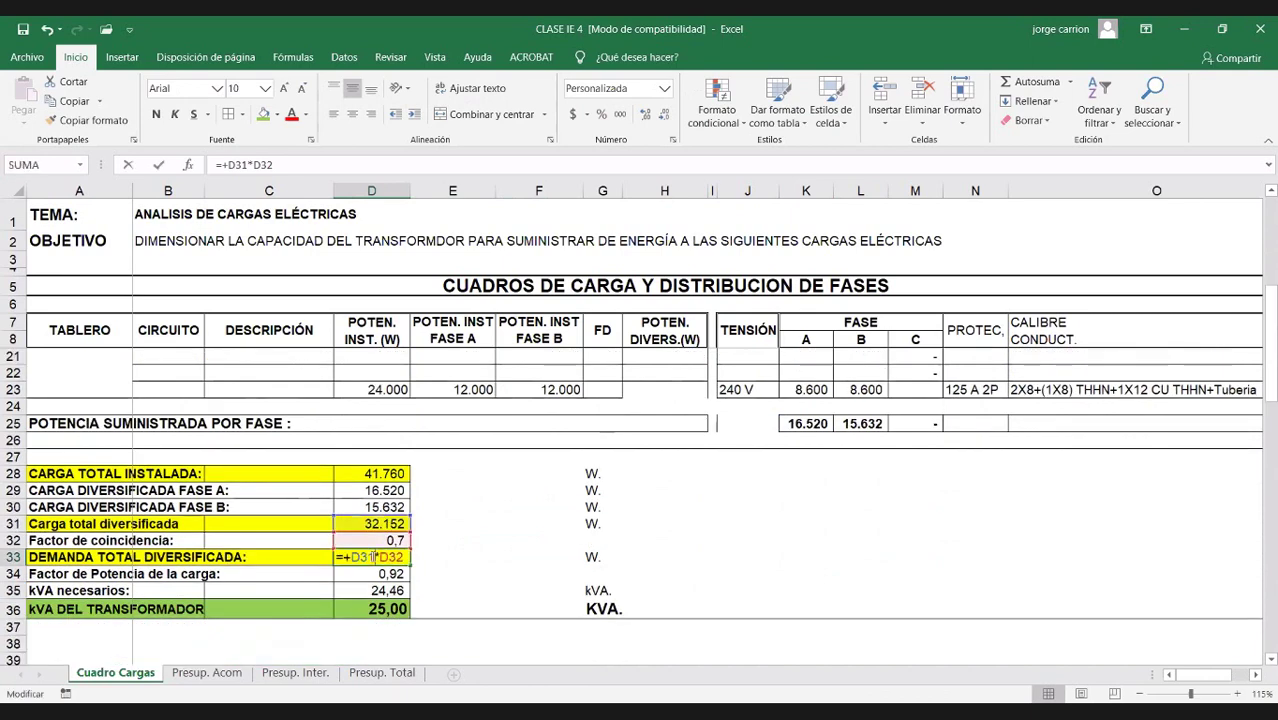
pyautogui.press('Escape')
pyautogui.doubleClick(388, 590)
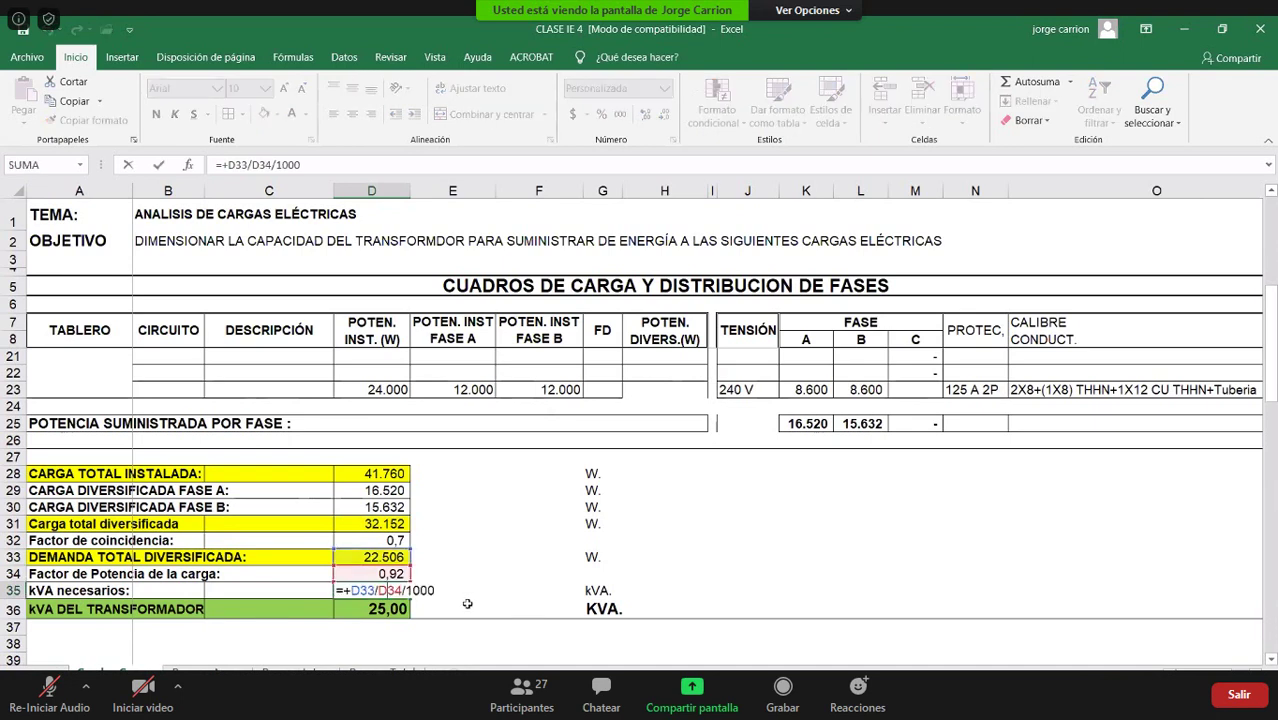
pyautogui.press('Escape')
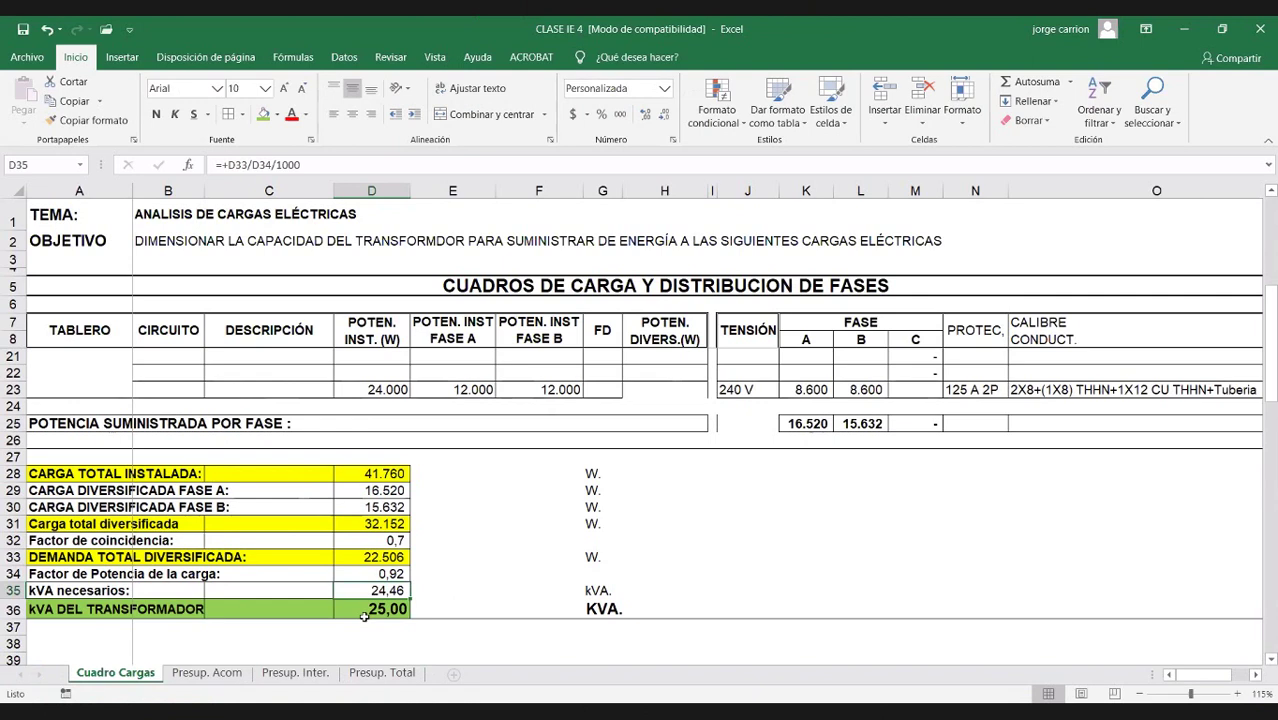
pyautogui.click(399, 609)
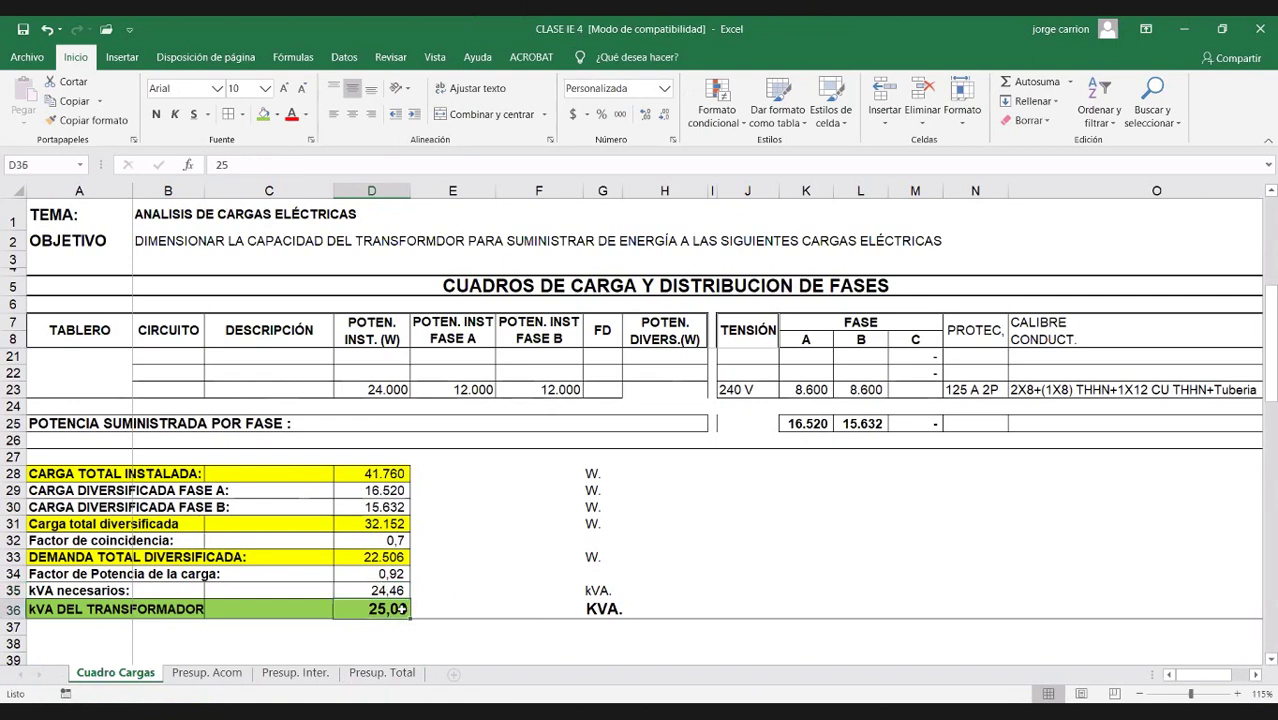
pyautogui.moveTo(401, 609); pyautogui.dragTo(428, 607)
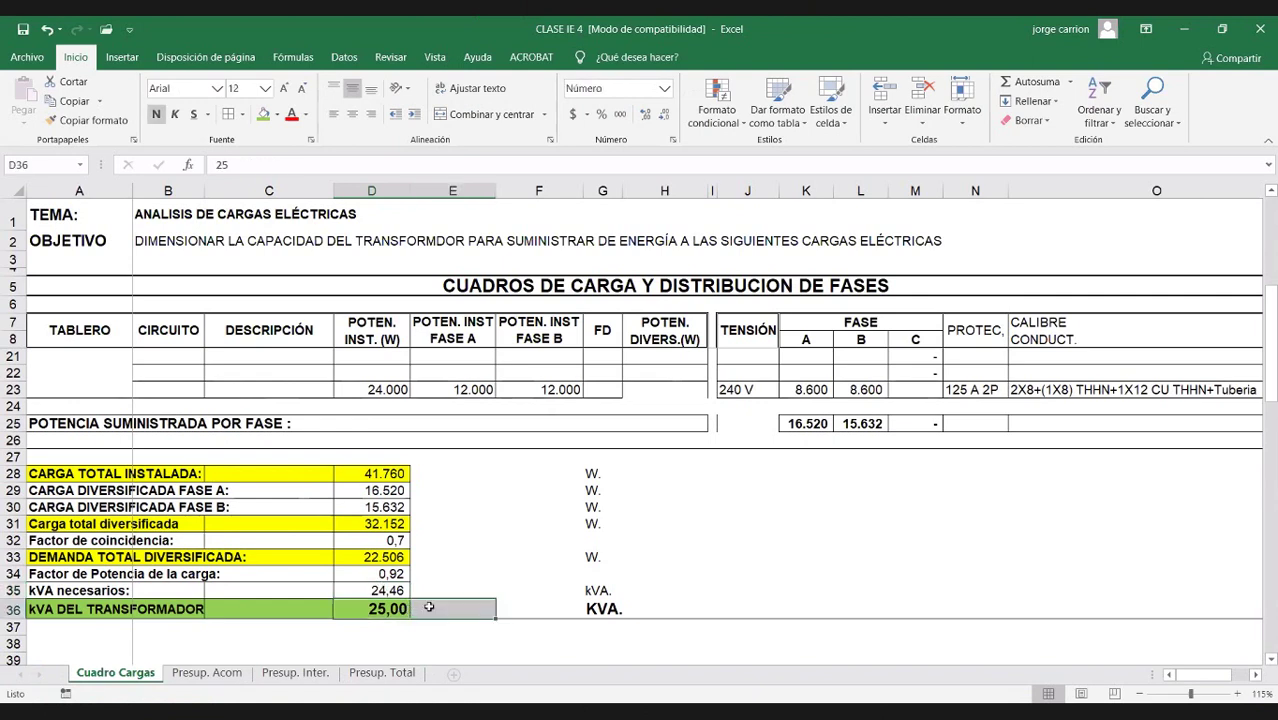
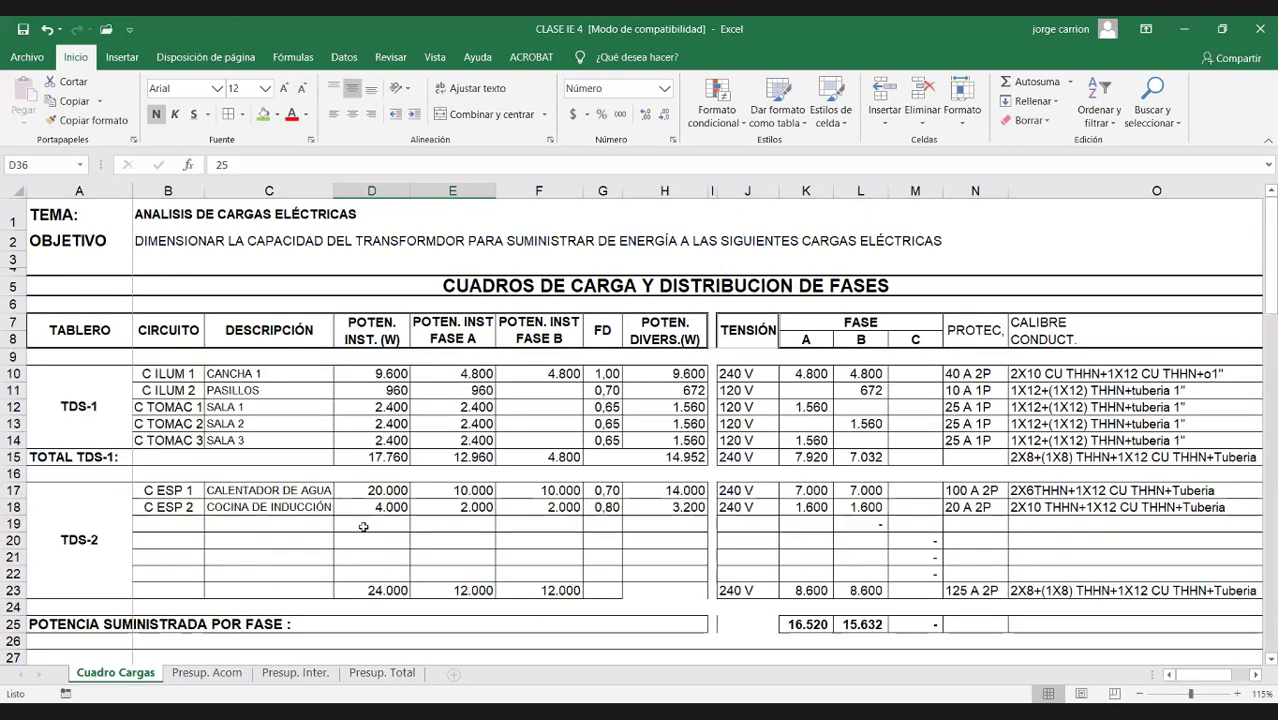
# Step: Compare the CARGA TOTAL INSTALADA row with the TDS-1 and TDS-2 circuit loads in the table above
pyautogui.scroll(-5, 380, 550)
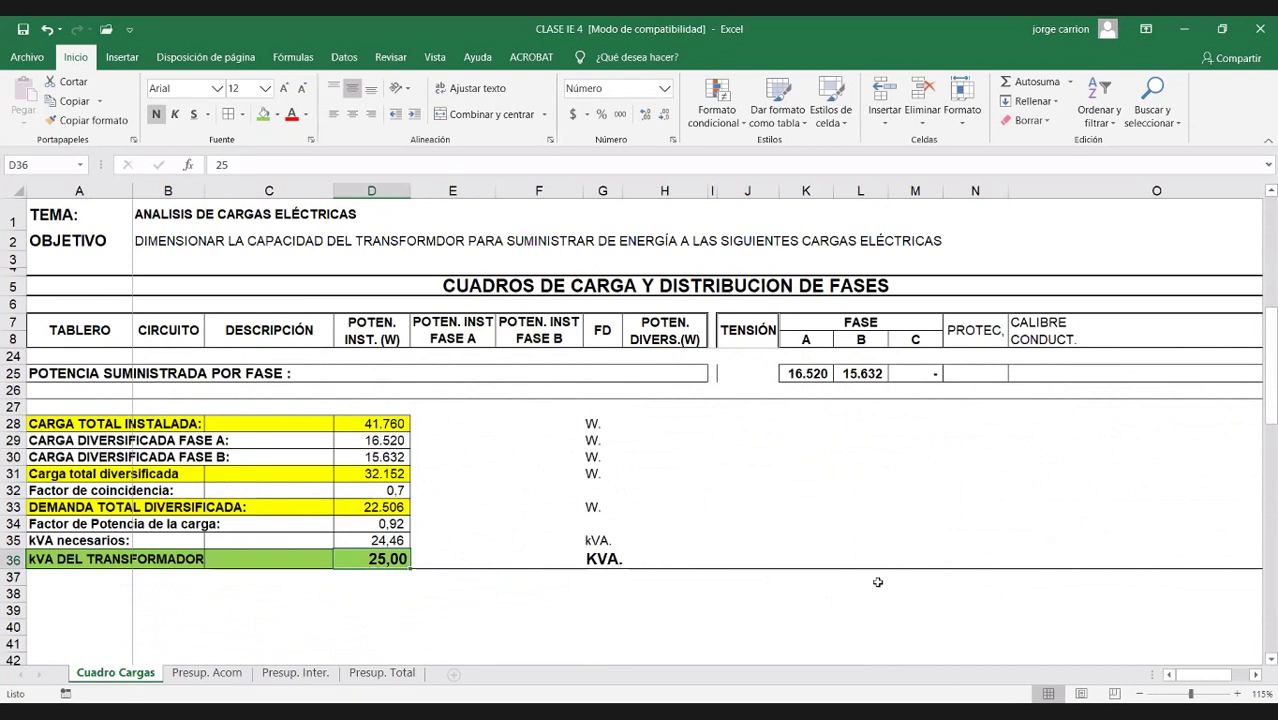
pyautogui.hotkey('ctrl', 'z')
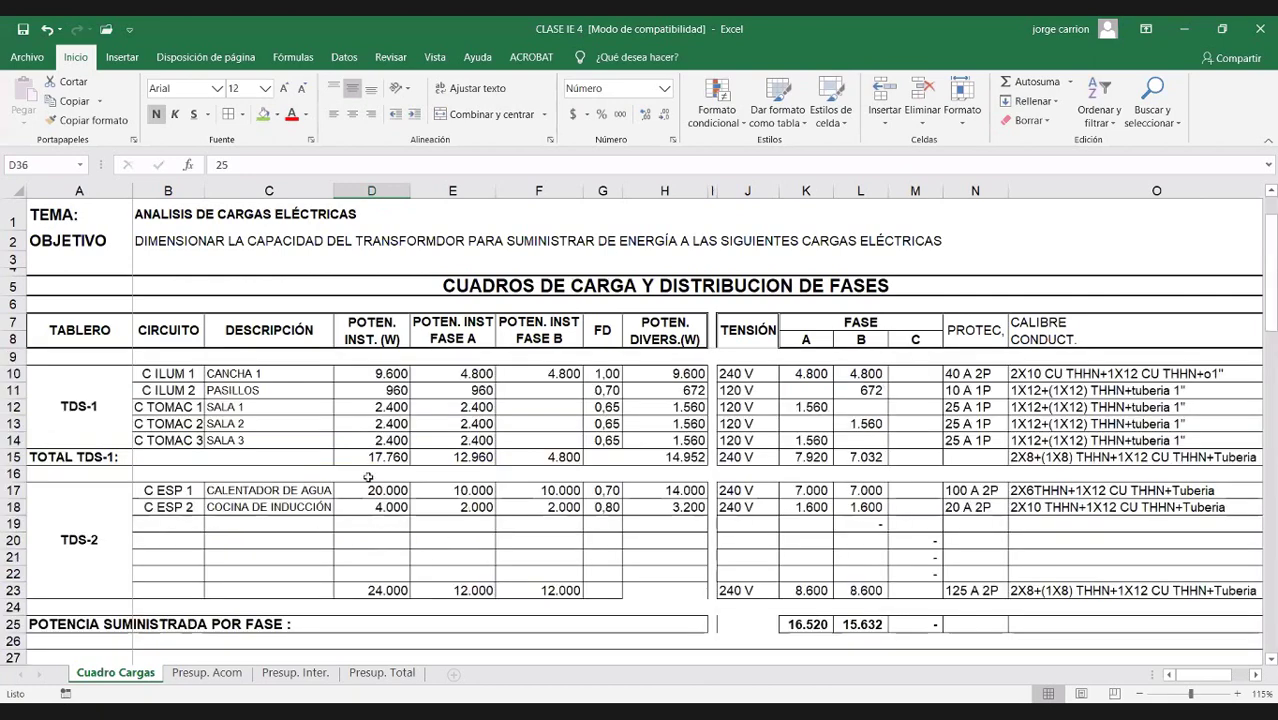
pyautogui.scroll(-4, 365, 474)
pyautogui.moveTo(370, 474); pyautogui.dragTo(270, 474)
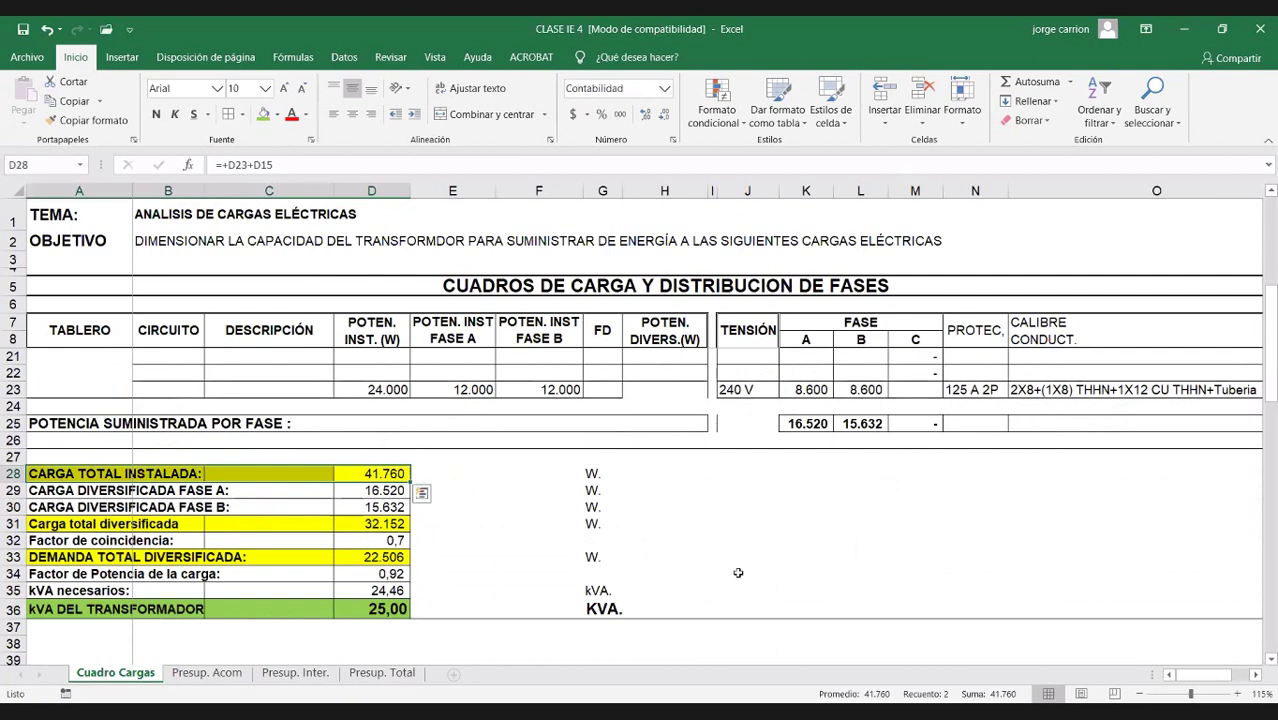
pyautogui.scroll(4, 738, 572)
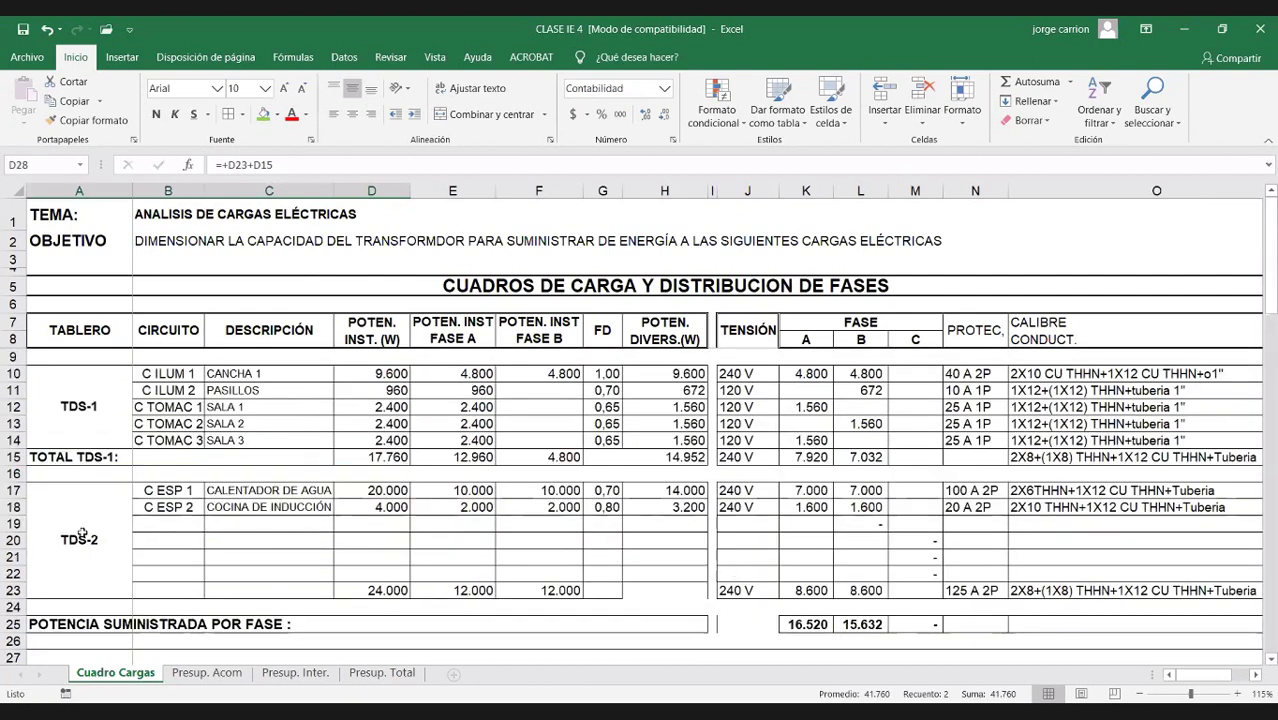
pyautogui.scroll(-2, 166, 521)
pyautogui.scroll(-1, 166, 521)
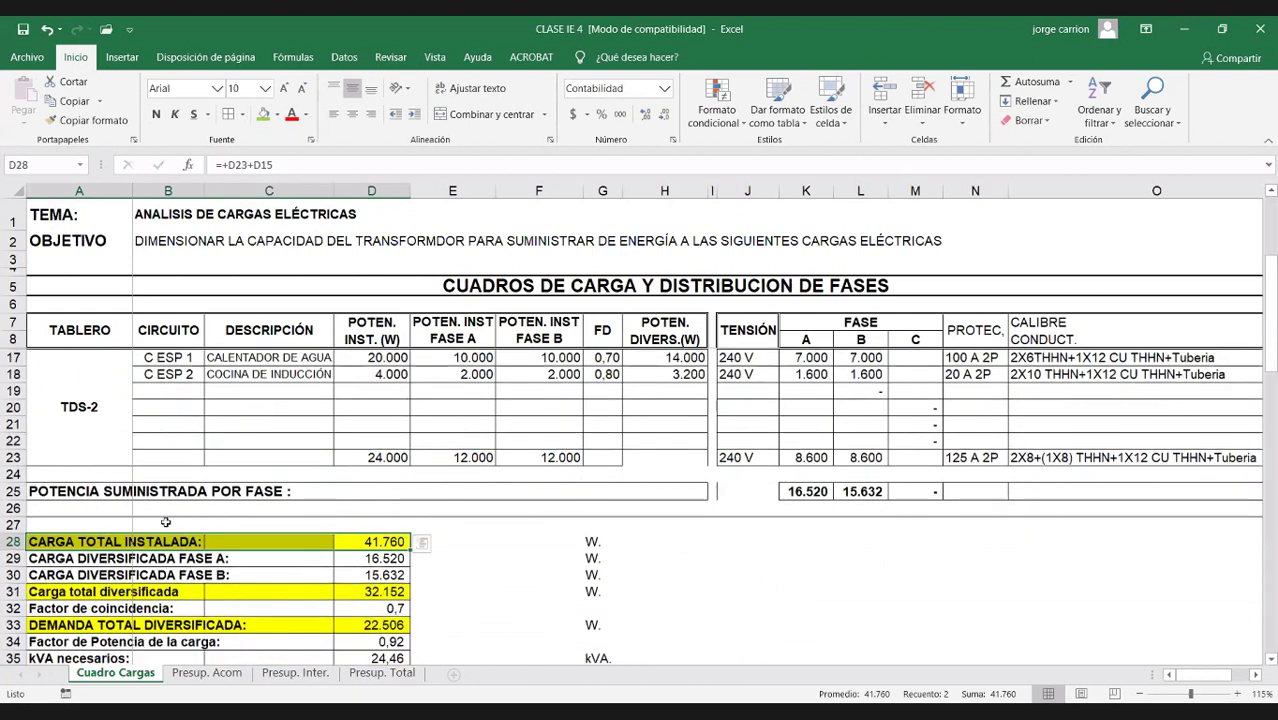
pyautogui.scroll(-1, 372, 340)
pyautogui.press('Left')
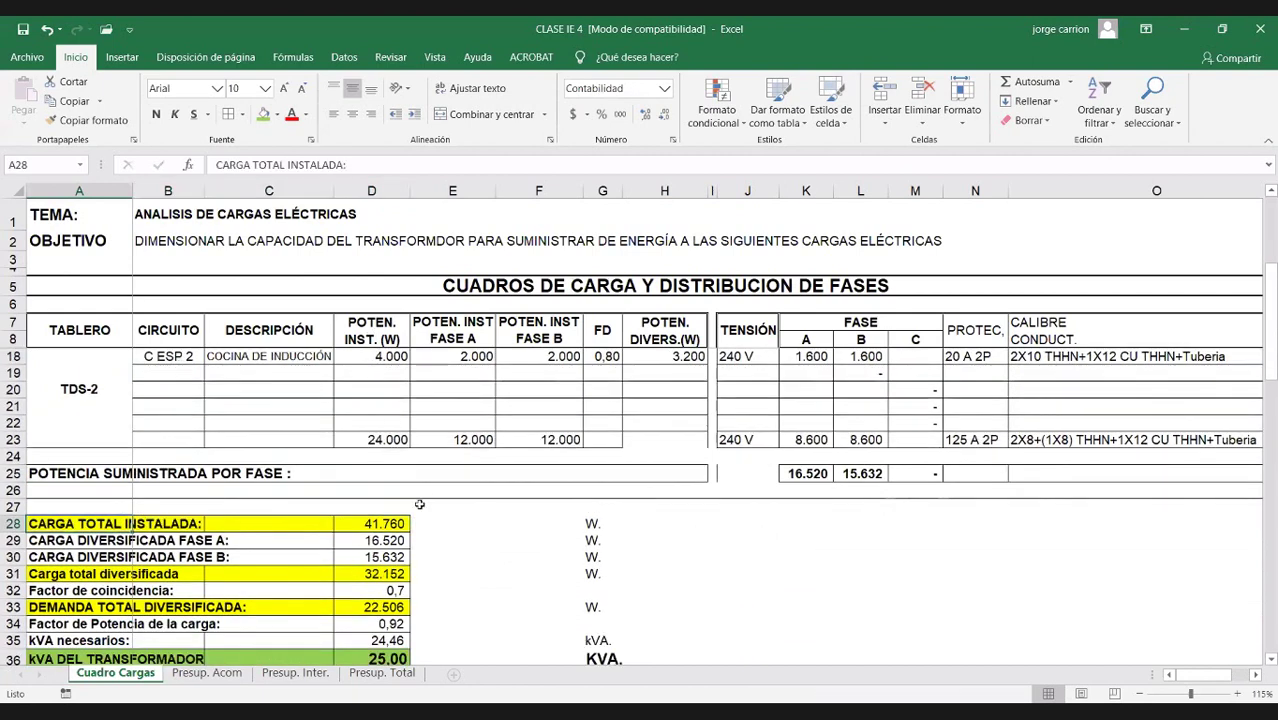
pyautogui.hotkey('shift', 'Right')
pyautogui.scroll(3, 420, 502)
pyautogui.scroll(-4, 122, 497)
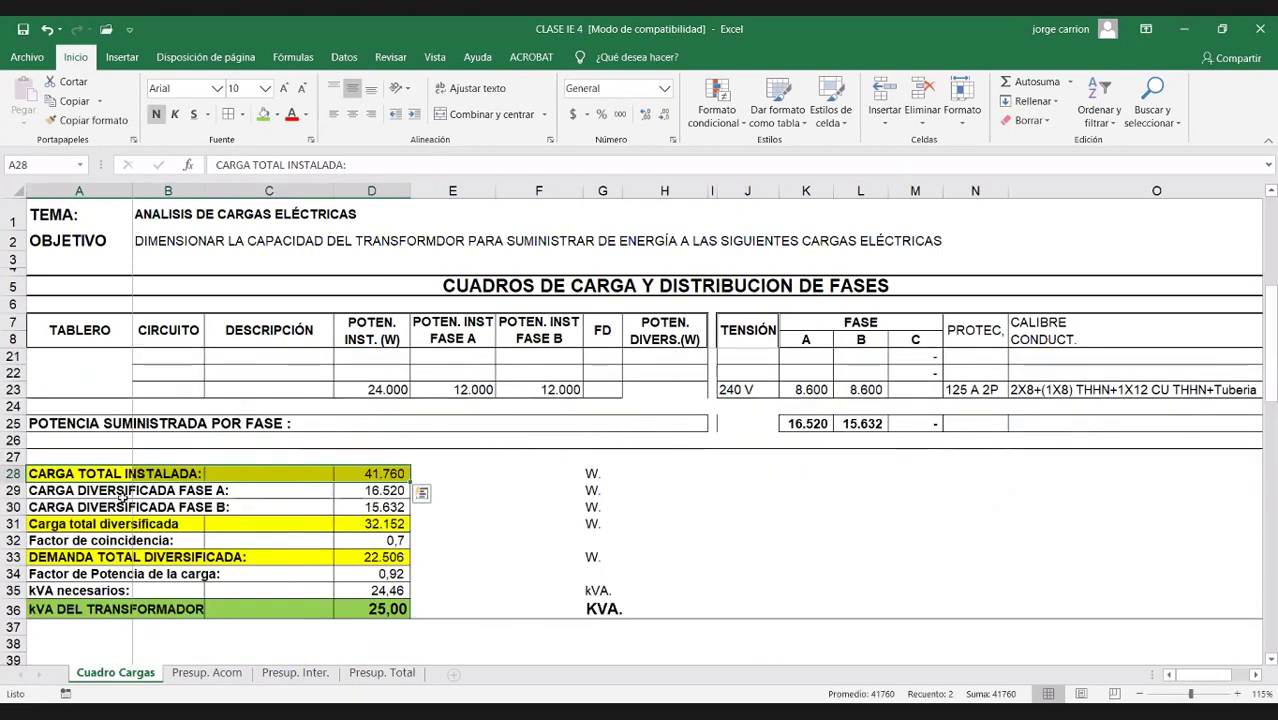
# Step: Review the summary rows for diversified load, Factor de coincidencia and DEMANDA TOTAL DIVERSIFICADA
pyautogui.click(125, 492)
pyautogui.click(137, 525)
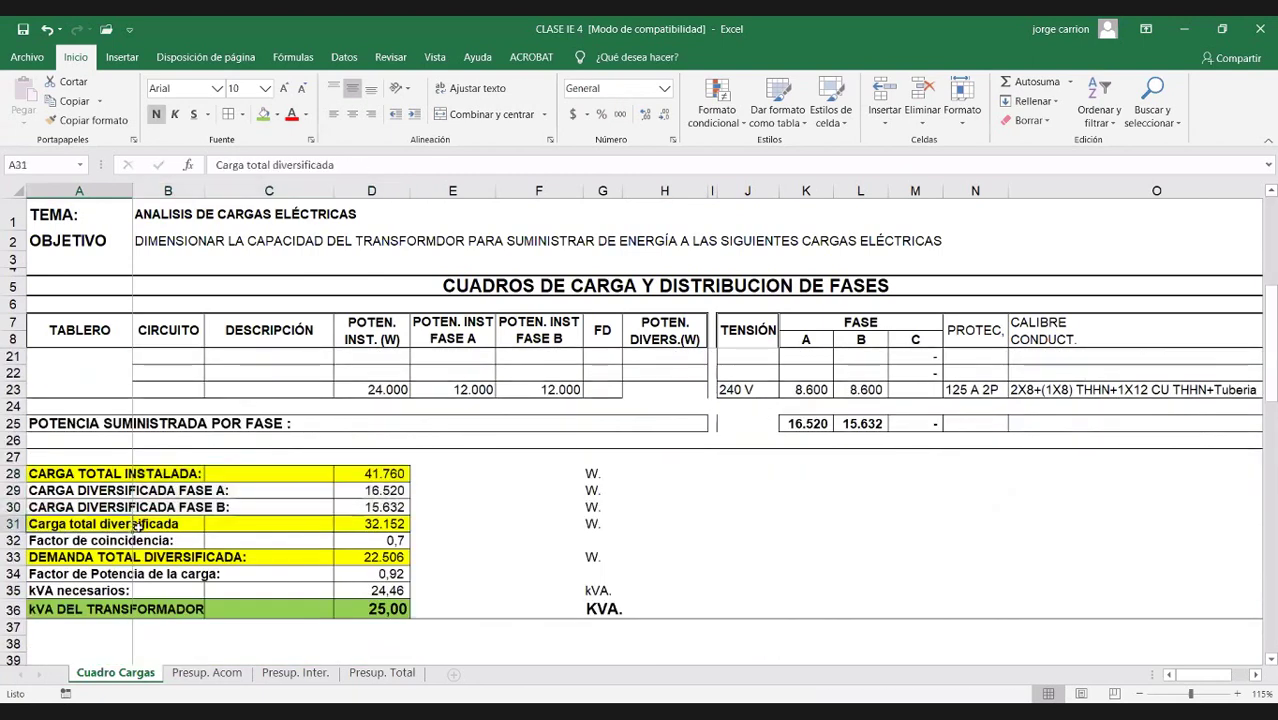
pyautogui.click(140, 541)
pyautogui.hotkey('shift', 'Right')
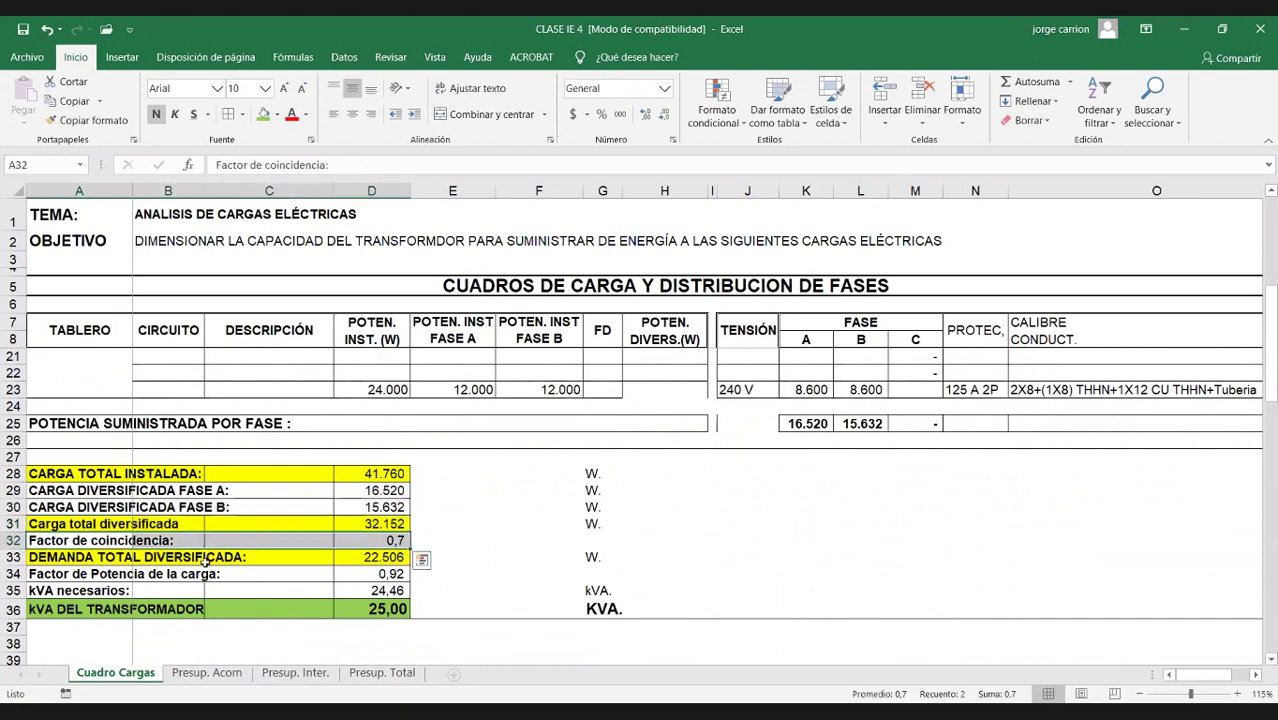
pyautogui.press('Down')
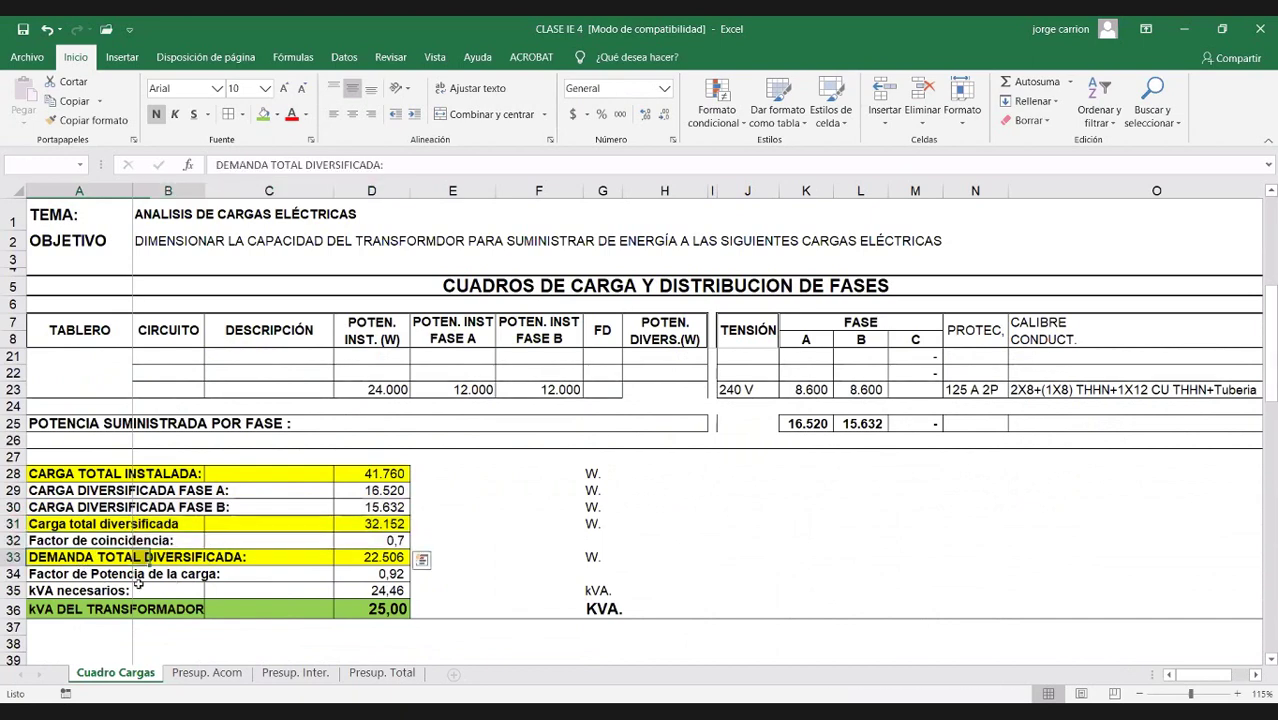
pyautogui.hotkey('shift', 'Right')
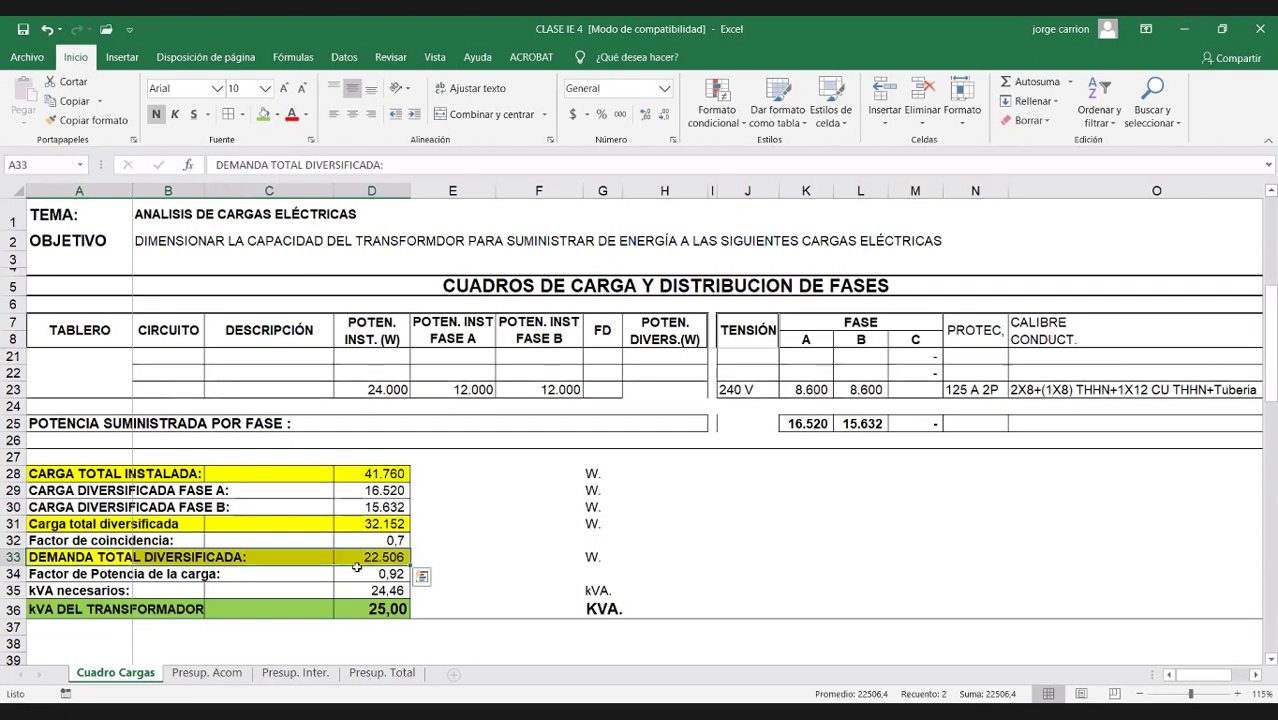
# Step: Compare the total installed load in D28 with the total diversified load in D31 and review the board tables behind them
pyautogui.click(400, 475)
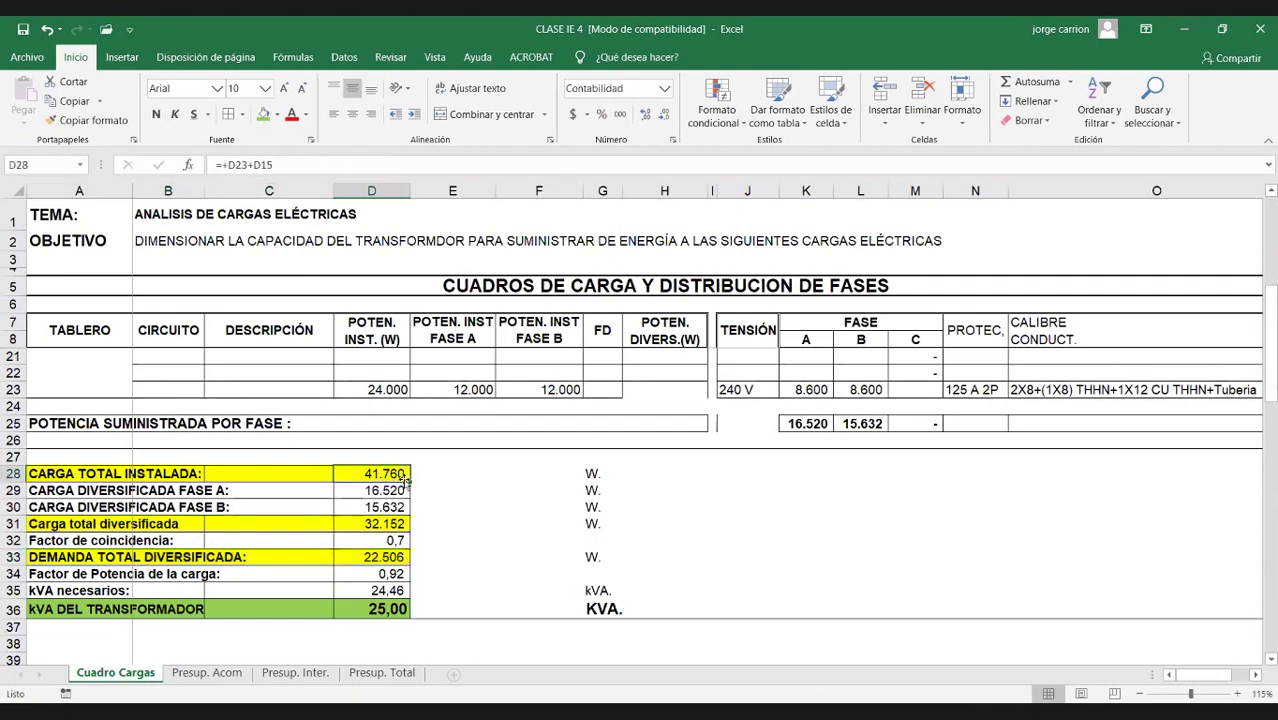
pyautogui.click(386, 522)
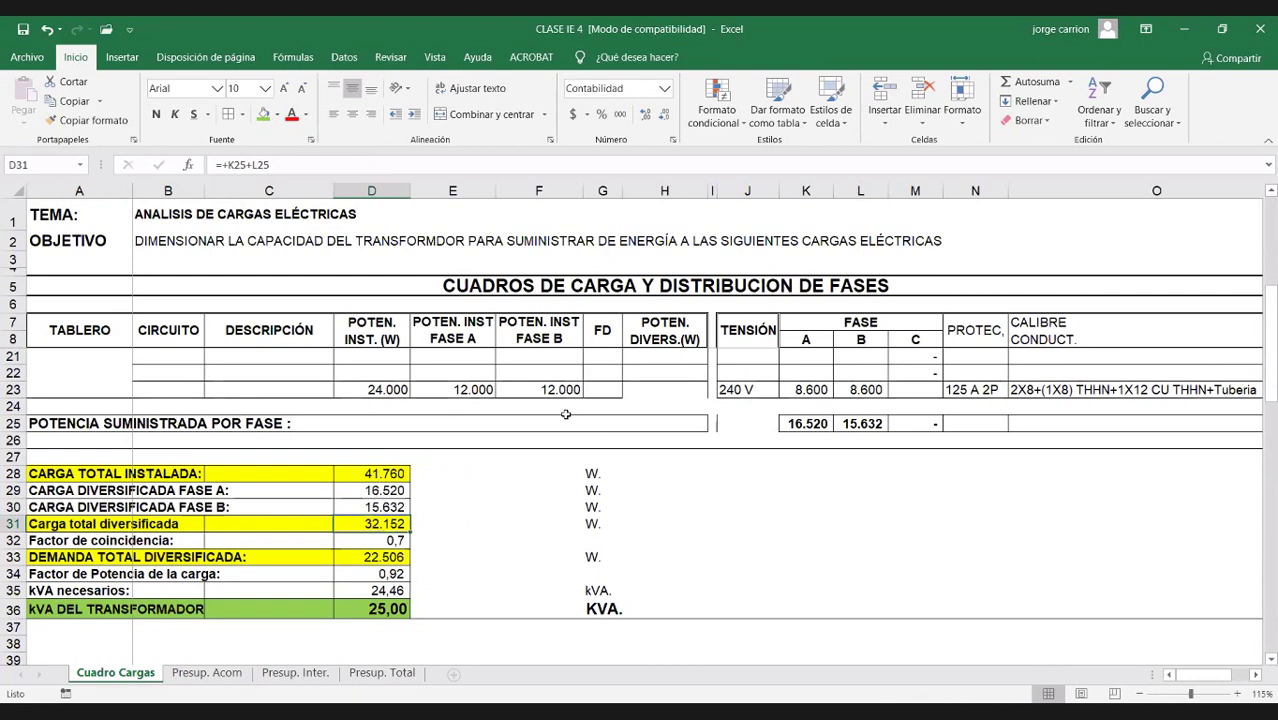
pyautogui.hotkey('ctrl', 'z')
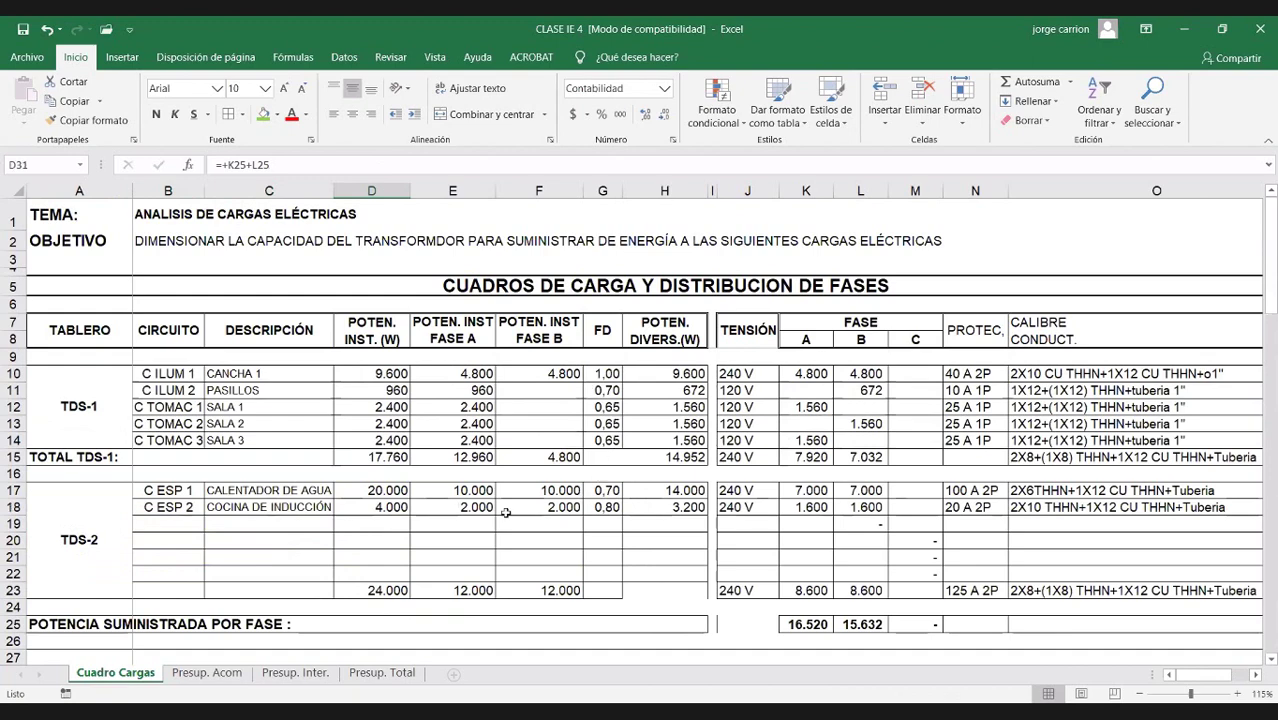
pyautogui.scroll(-1, 405, 528)
pyautogui.scroll(-1, 390, 524)
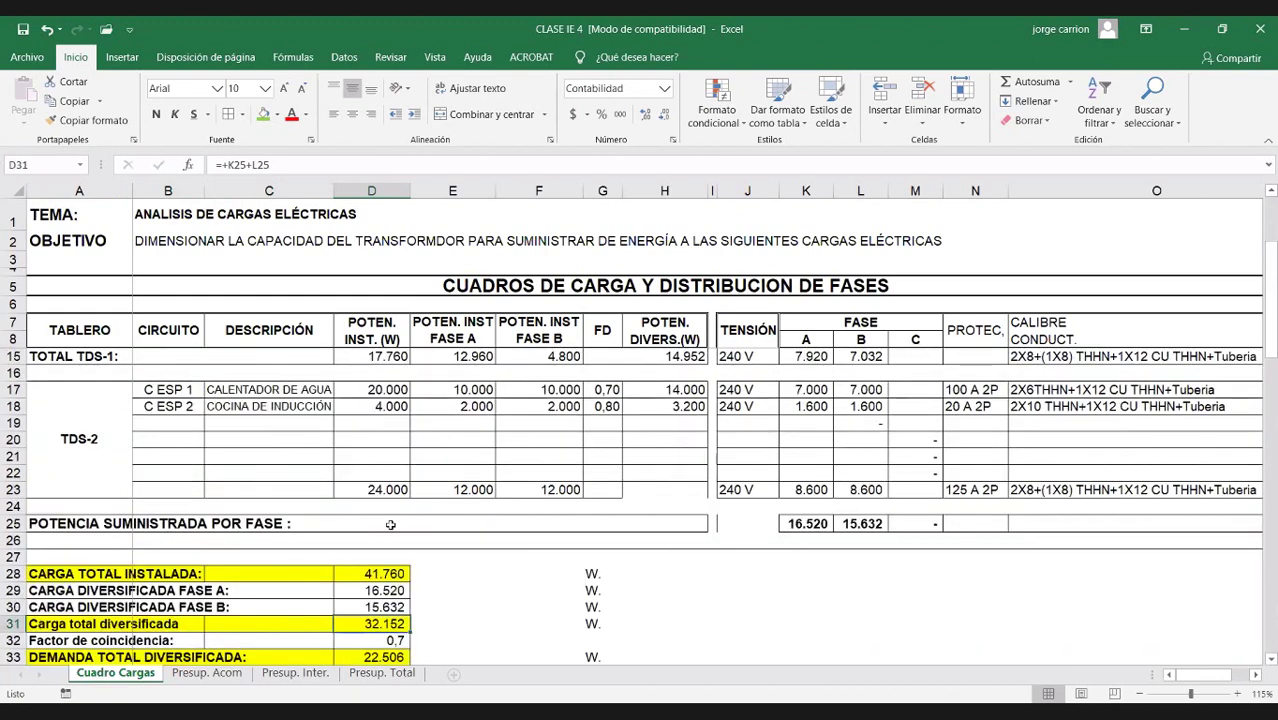
pyautogui.scroll(-3, 386, 490)
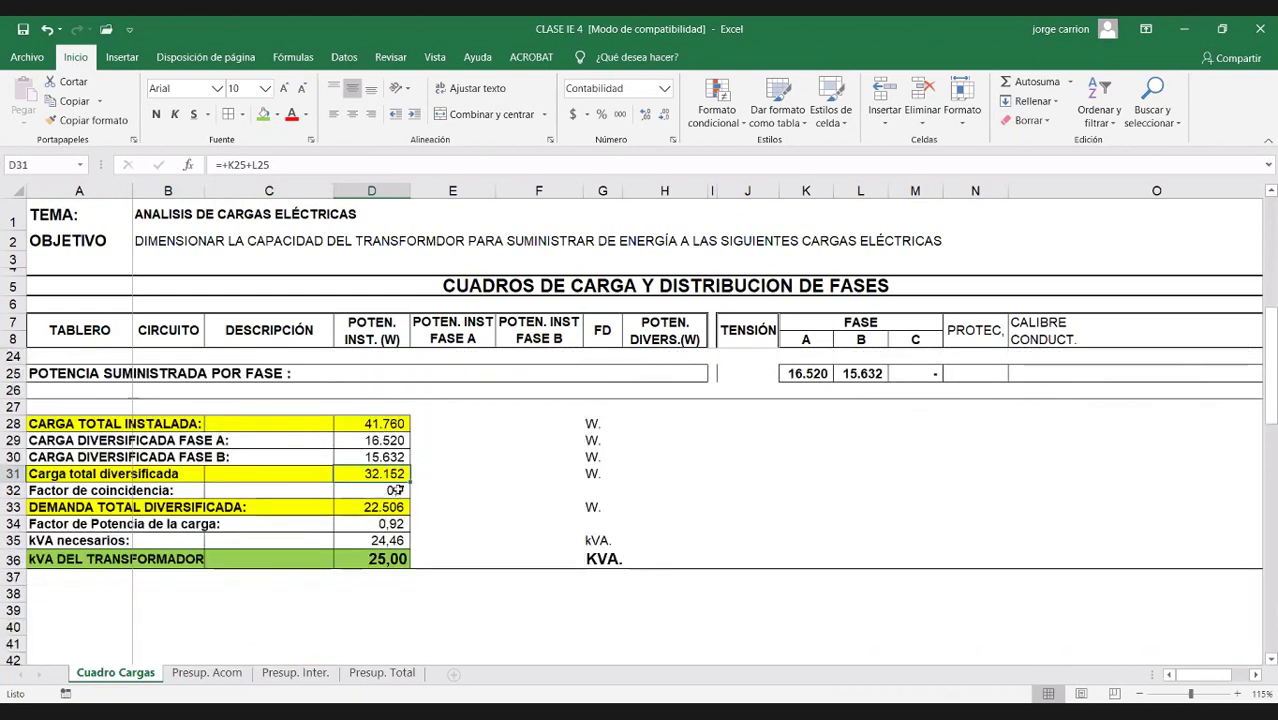
# Step: Examine the transformer sizing chain in D32:D36, from coincidence factor and demand through power factor to required and selected kVA
pyautogui.press('Down')
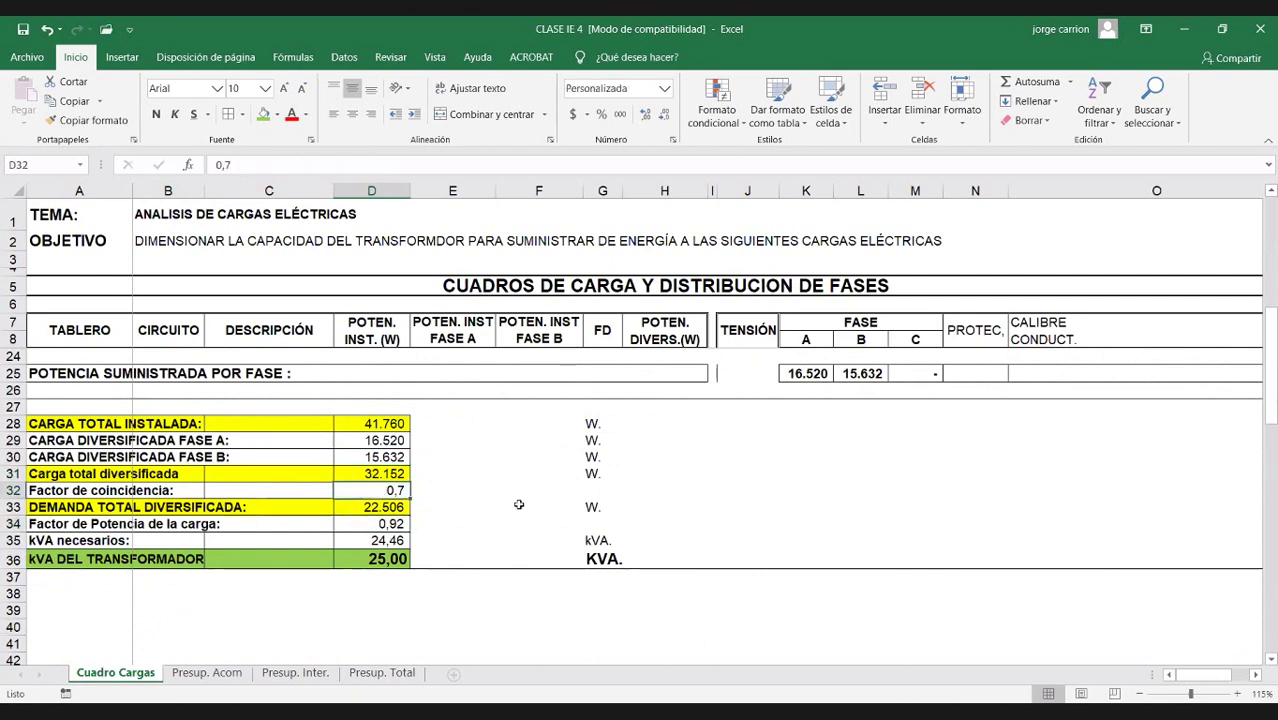
pyautogui.click(372, 508)
pyautogui.doubleClick(372, 508)
pyautogui.press('Escape')
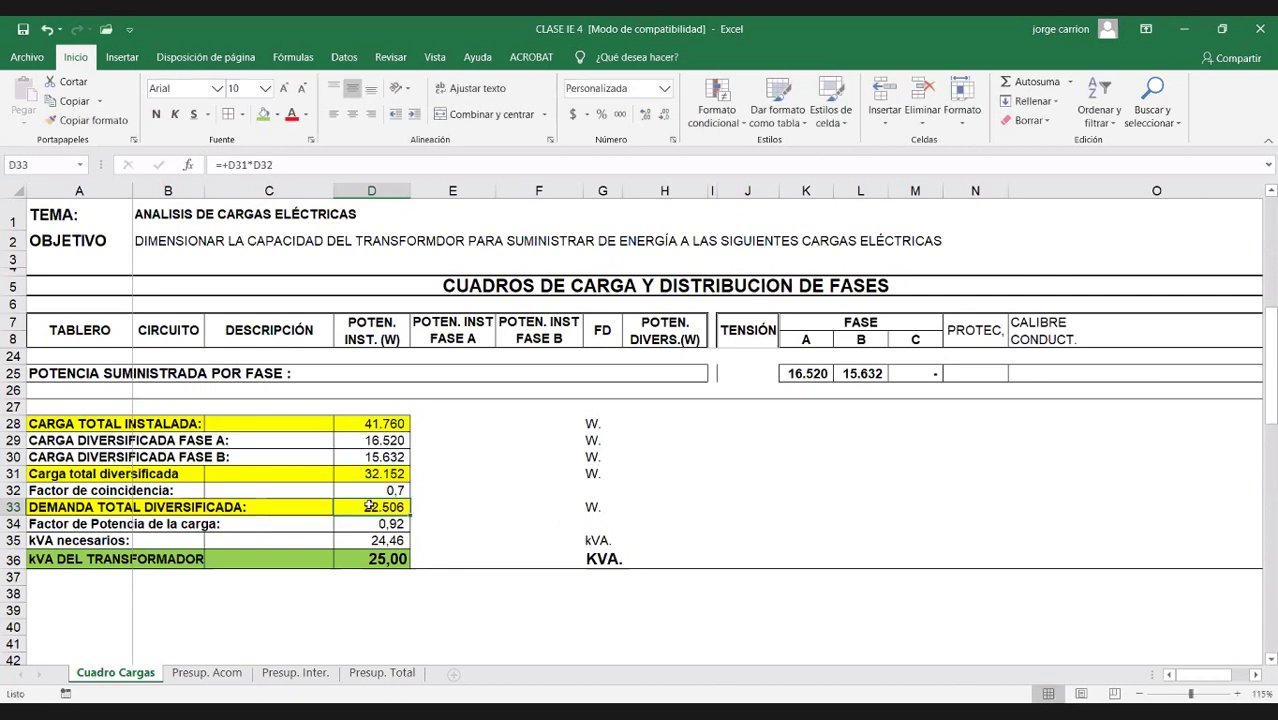
pyautogui.click(376, 517)
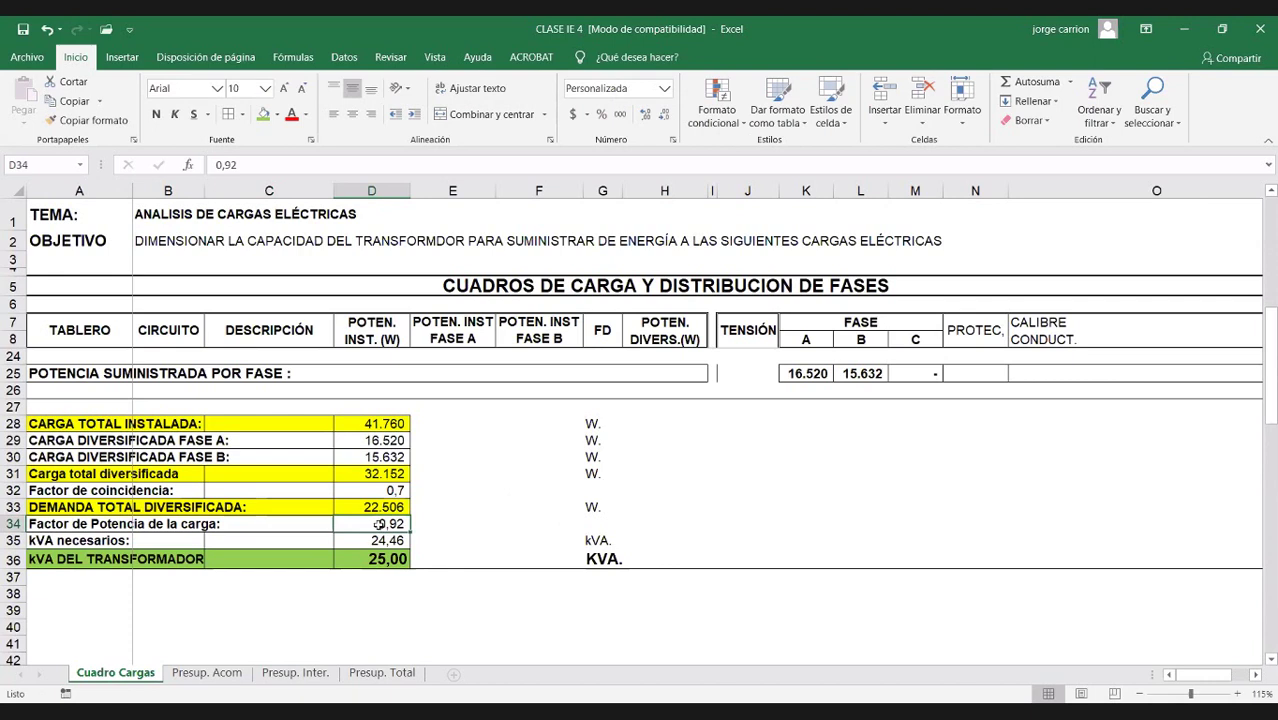
pyautogui.press('Down')
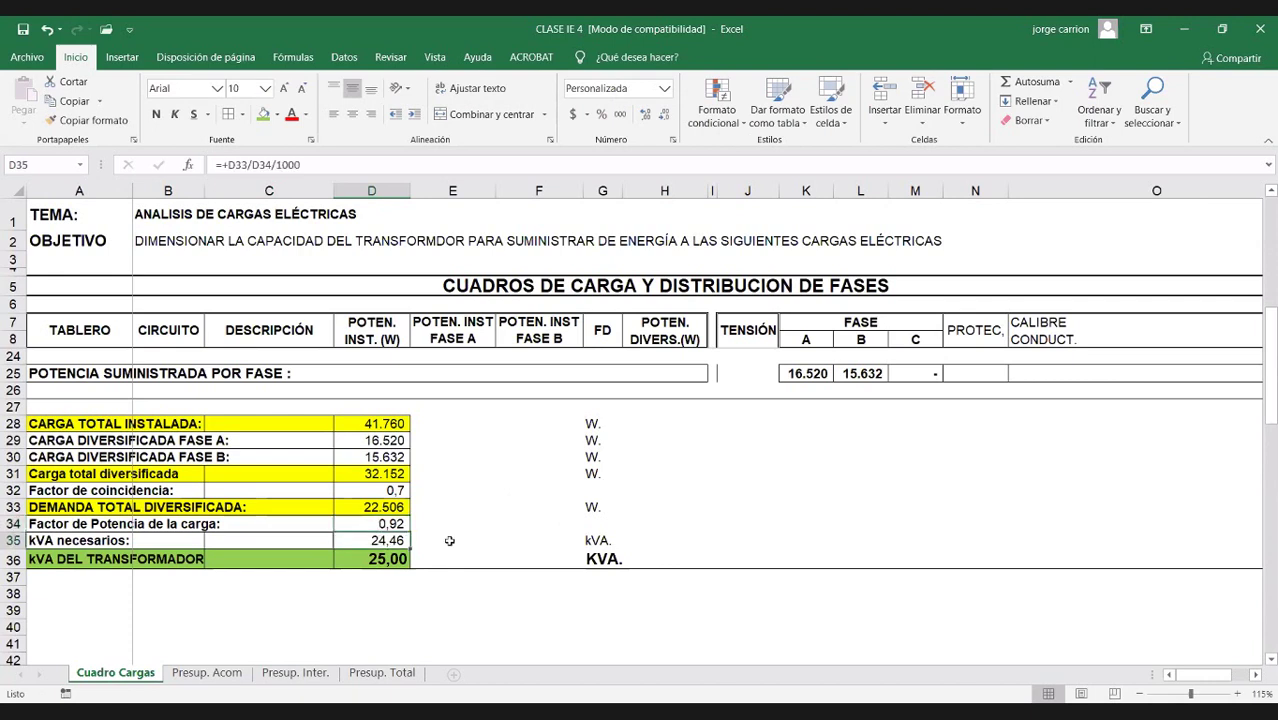
pyautogui.click(377, 559)
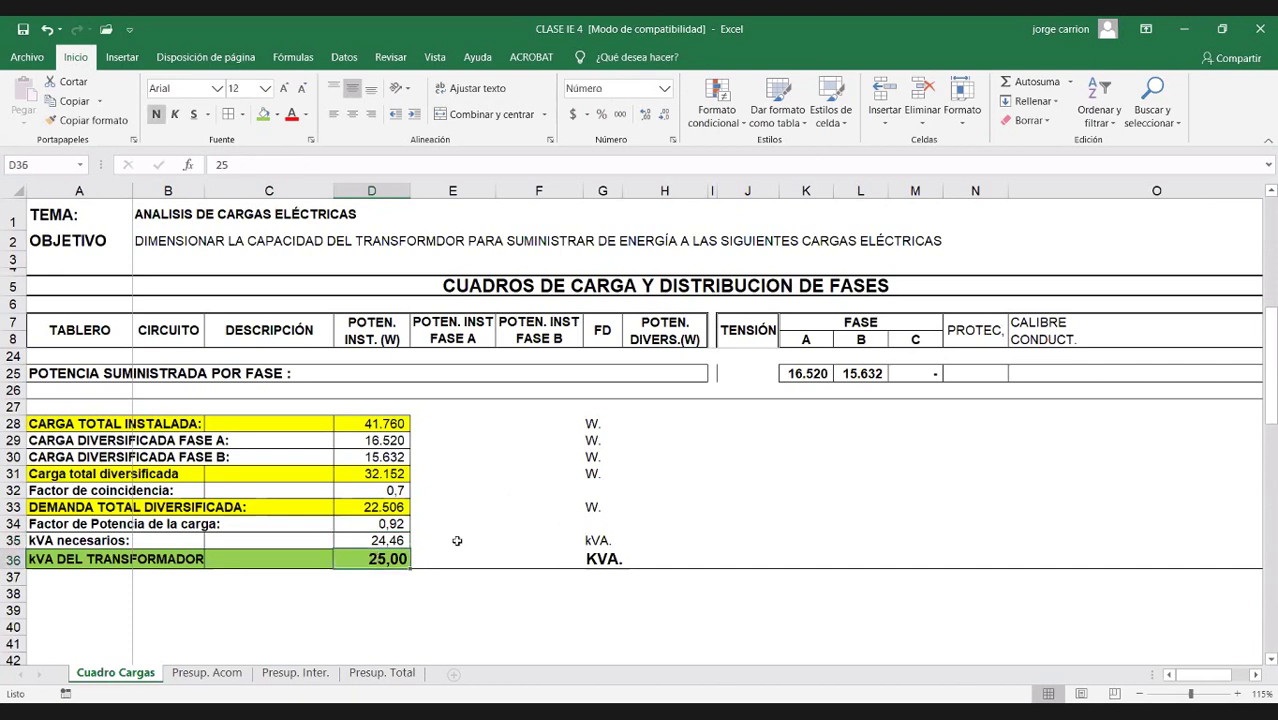
pyautogui.scroll(1, 457, 540)
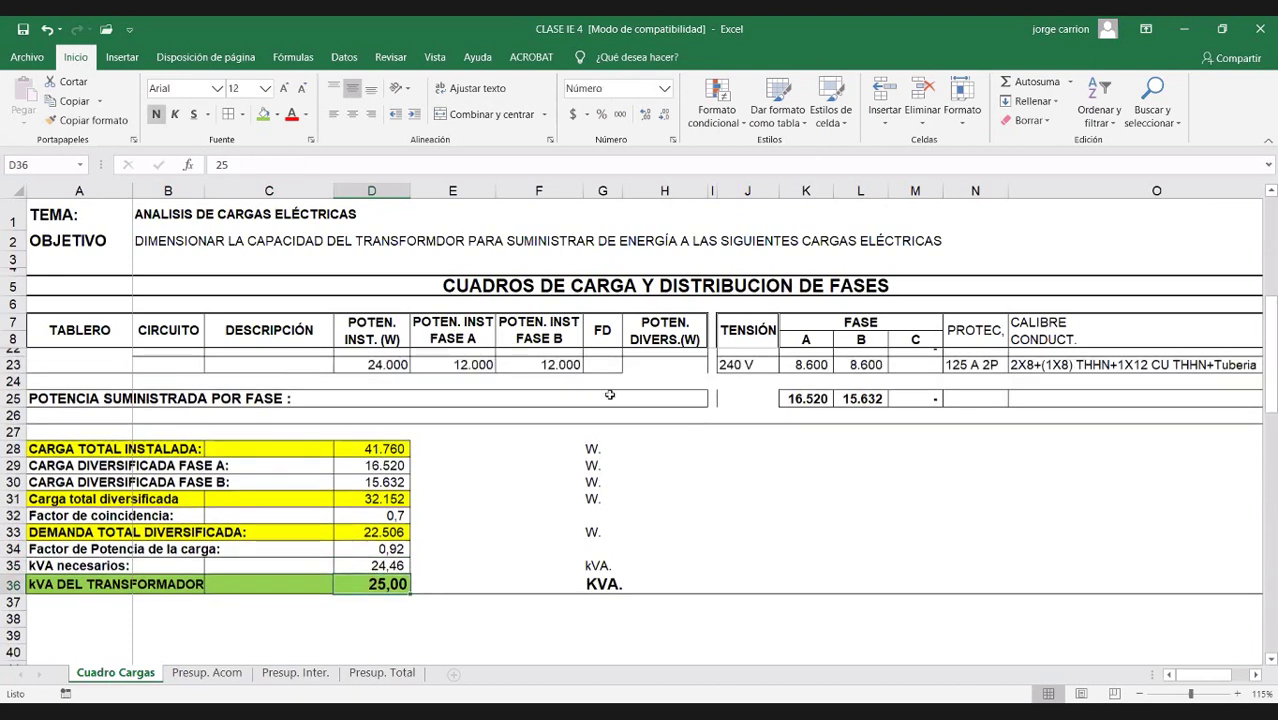
# Step: Set the demand factor (FD) of the remaining TDS-1 and TDS-2 circuits in G11:G18 to 1
pyautogui.scroll(4, 609, 395)
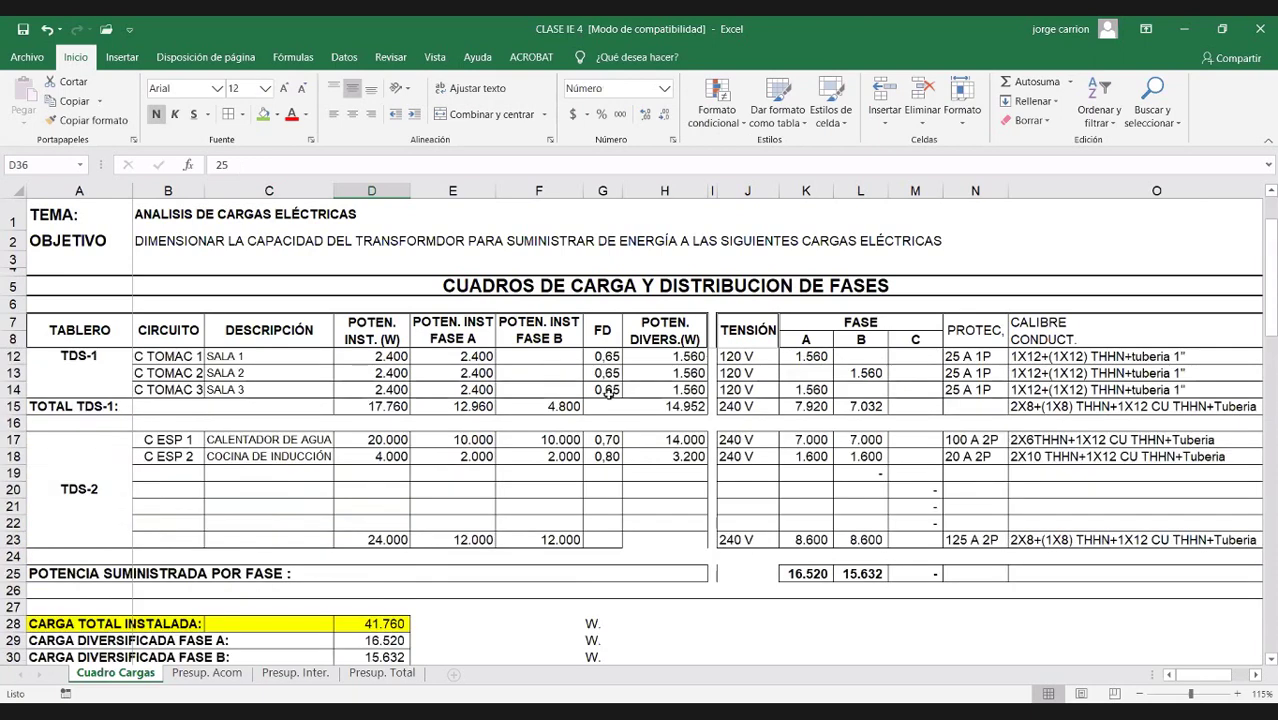
pyautogui.scroll(1, 609, 393)
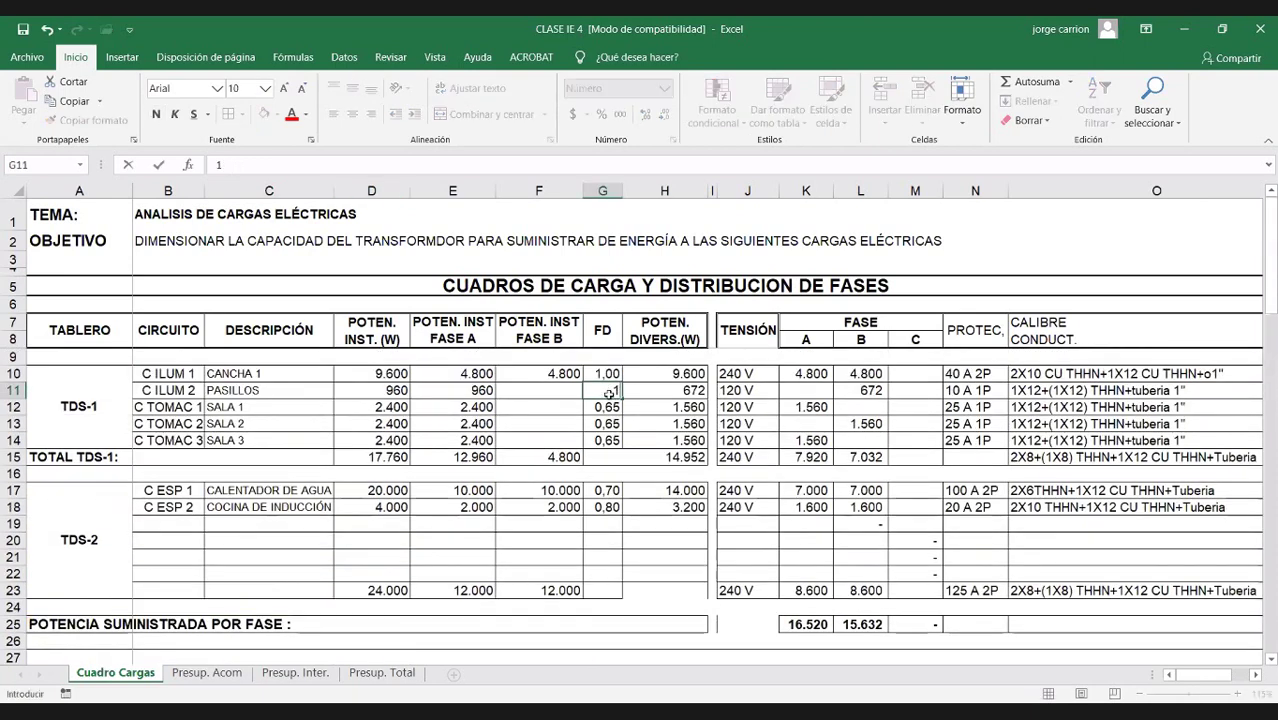
pyautogui.write('1')
pyautogui.press('Return')
pyautogui.write('1')
pyautogui.press('Return')
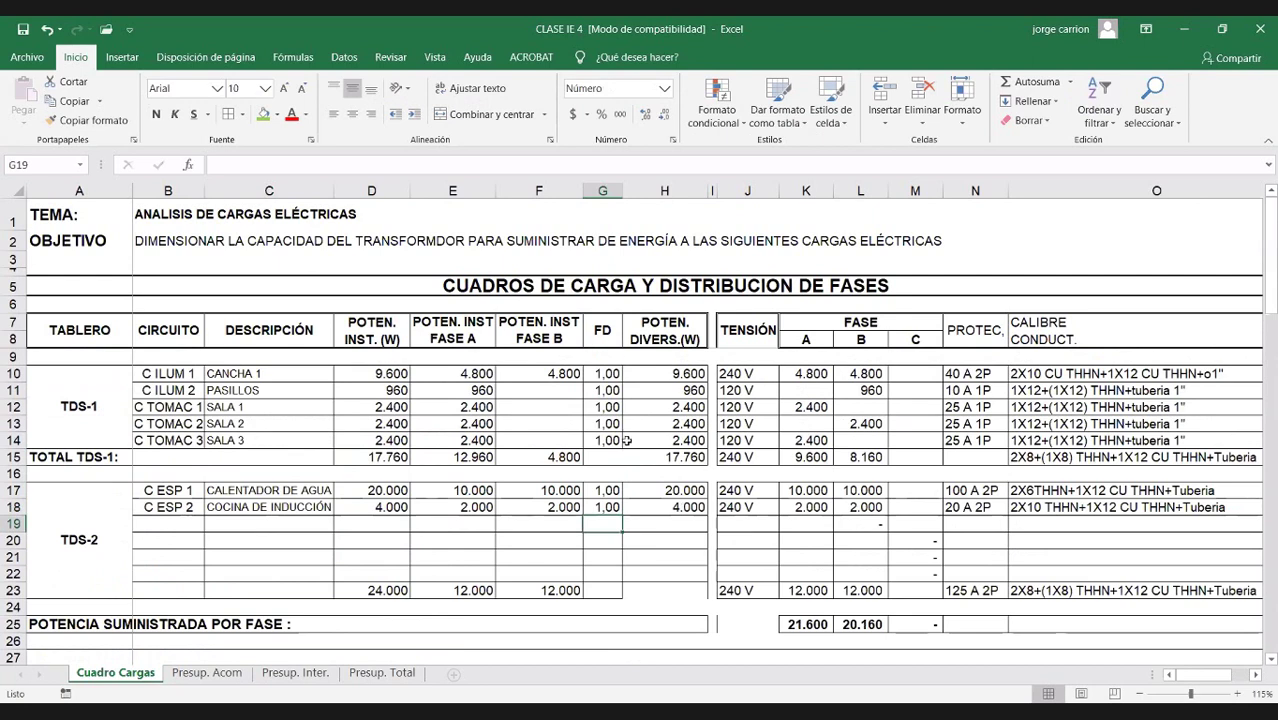
# Step: Examine the total installed load, coincidence factor and required kVA in the summary rows
pyautogui.scroll(-5, 627, 440)
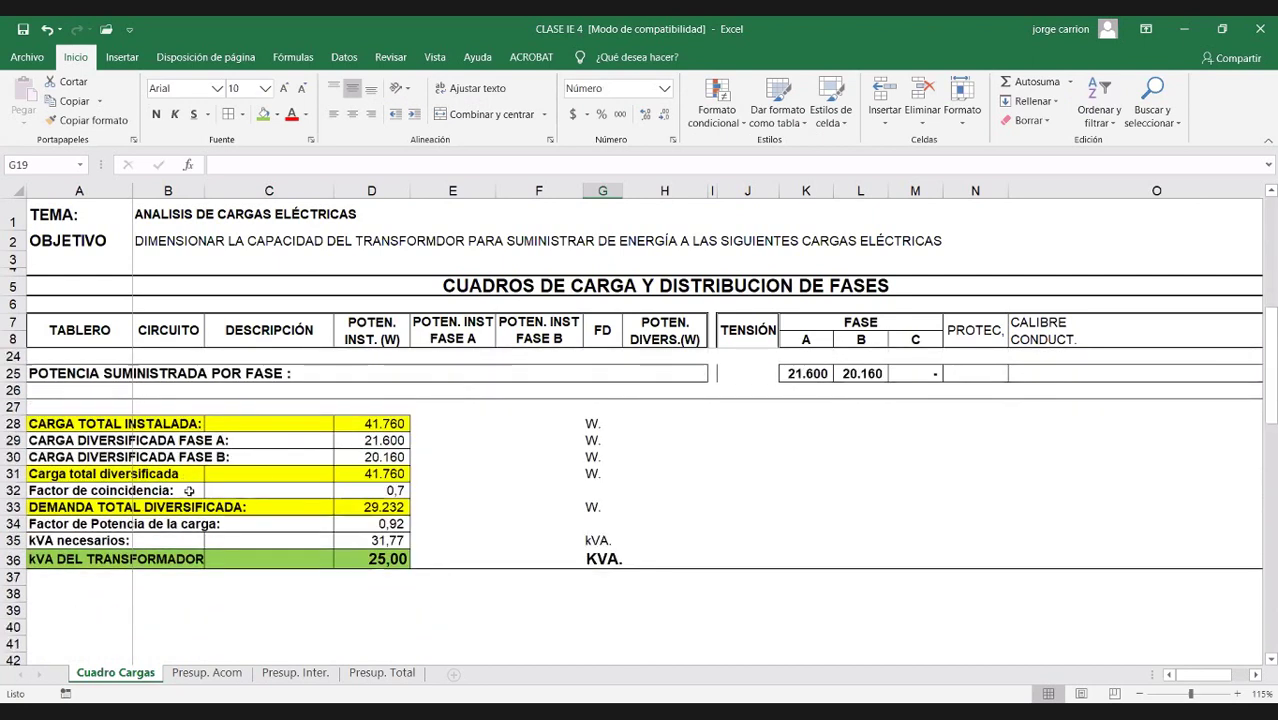
pyautogui.click(395, 424)
pyautogui.click(395, 490)
pyautogui.moveTo(382, 540); pyautogui.dragTo(382, 556)
pyautogui.hotkey('ctrl', 'c')
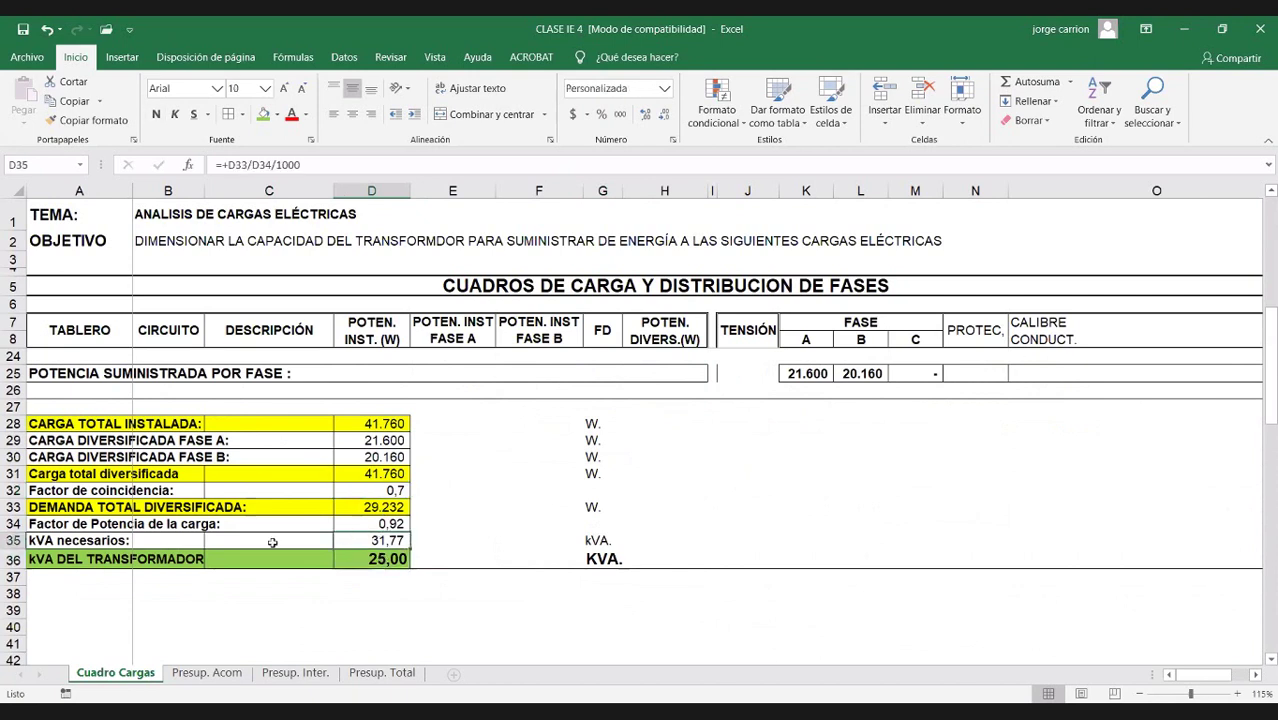
# Step: Colour the text of the kVA necesarios row (A35:D35) red
pyautogui.click(95, 541)
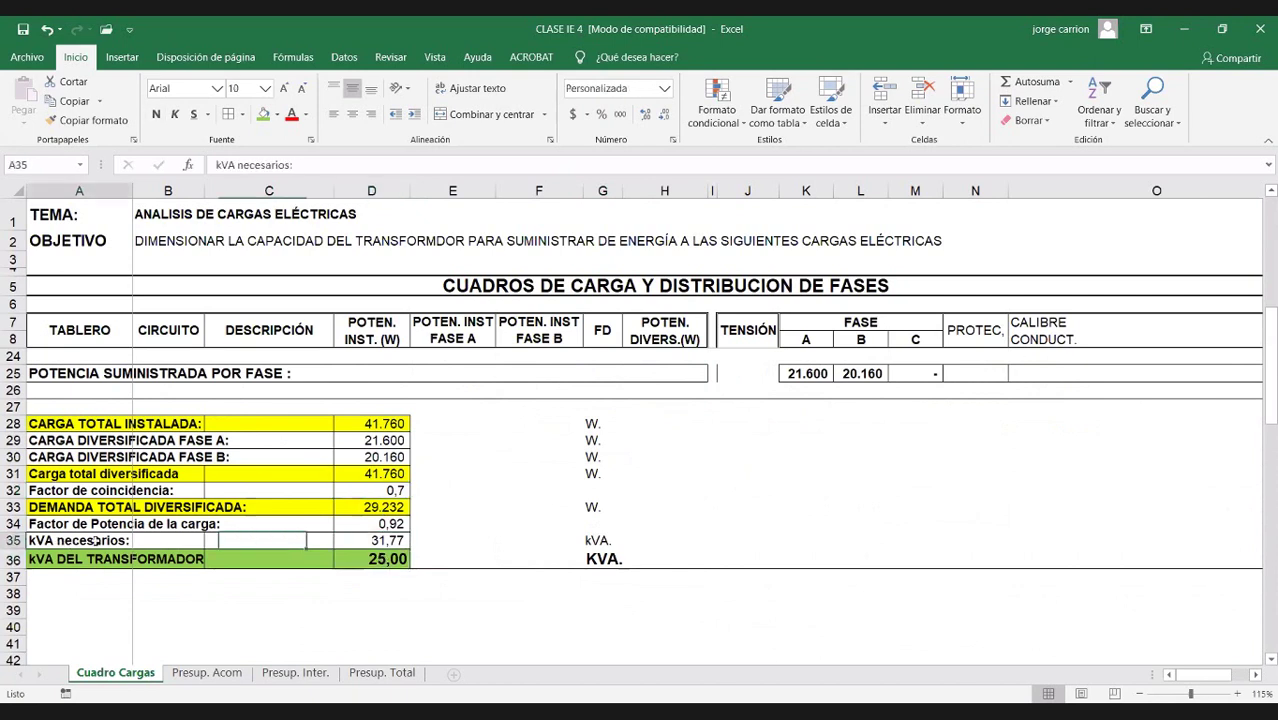
pyautogui.moveTo(95, 540); pyautogui.dragTo(380, 541)
pyautogui.hotkey('ctrl', 'v')
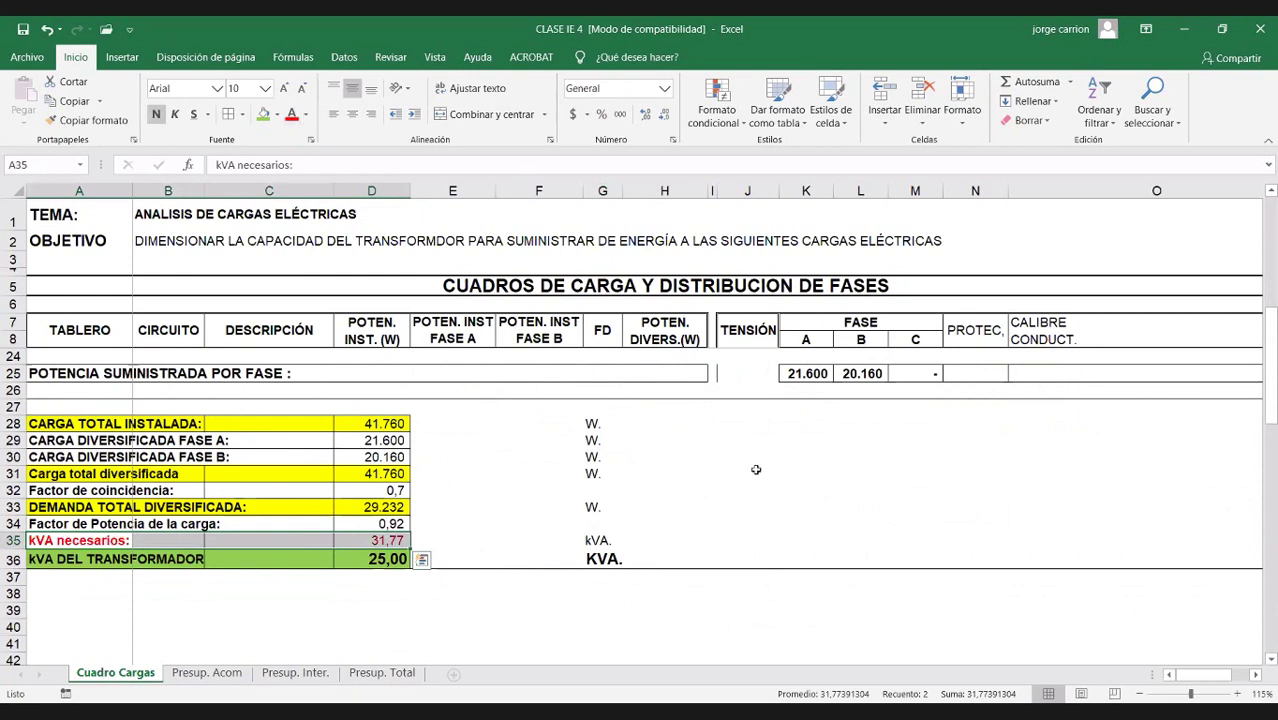
pyautogui.scroll(1, 761, 466)
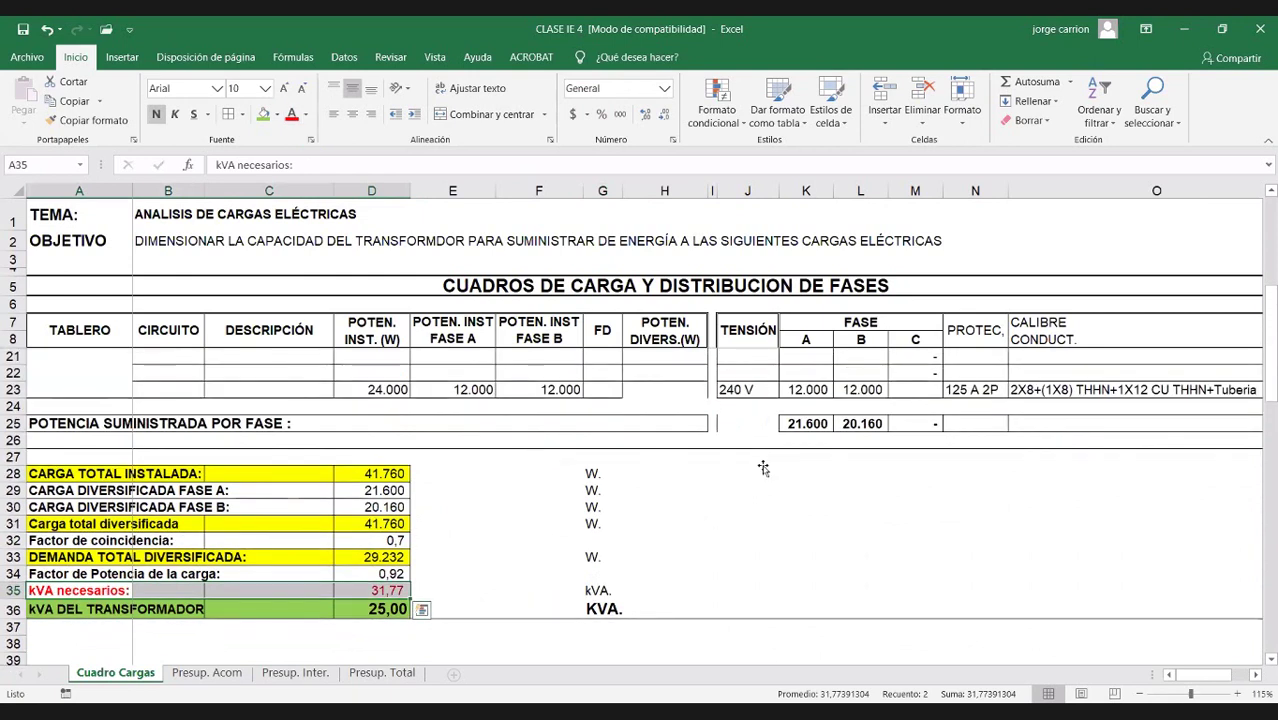
pyautogui.scroll(-1, 763, 468)
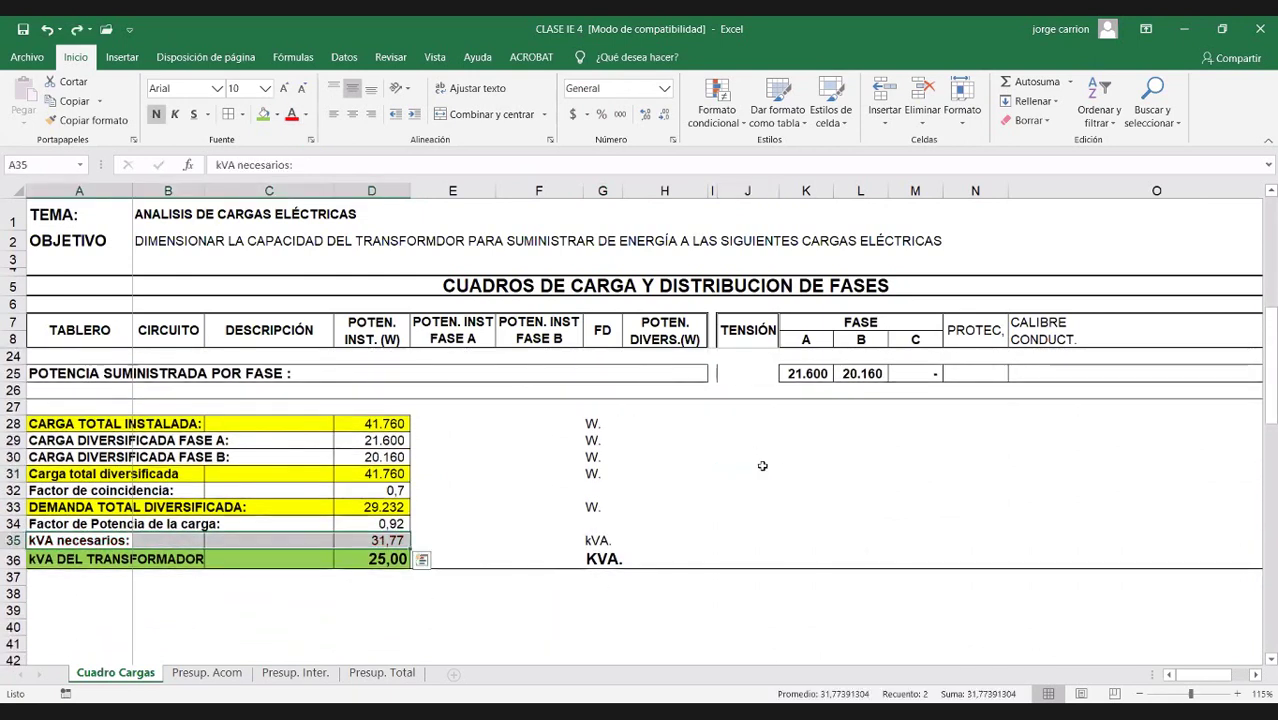
# Step: Undo the red text colour and all the demand factor changes in the FD column
pyautogui.hotkey('ctrl', 'z')
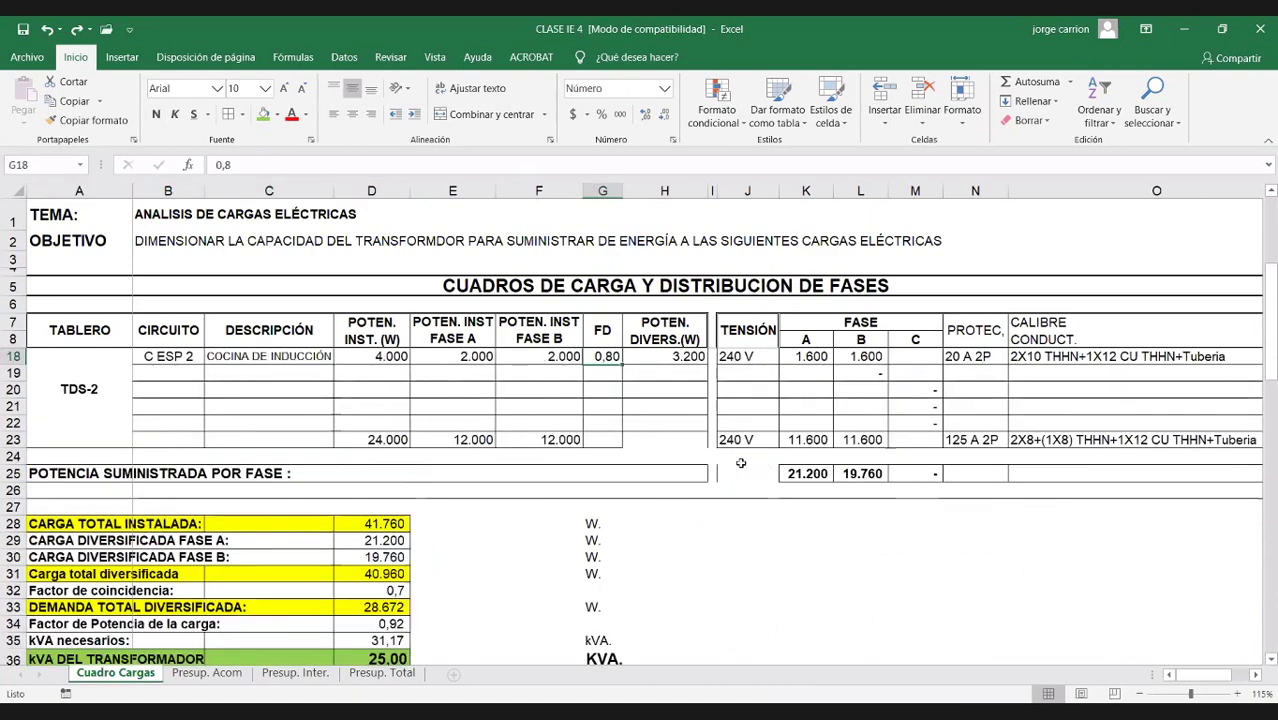
pyautogui.hotkey('ctrl', 'z')
pyautogui.hotkey('ctrl', 'z')
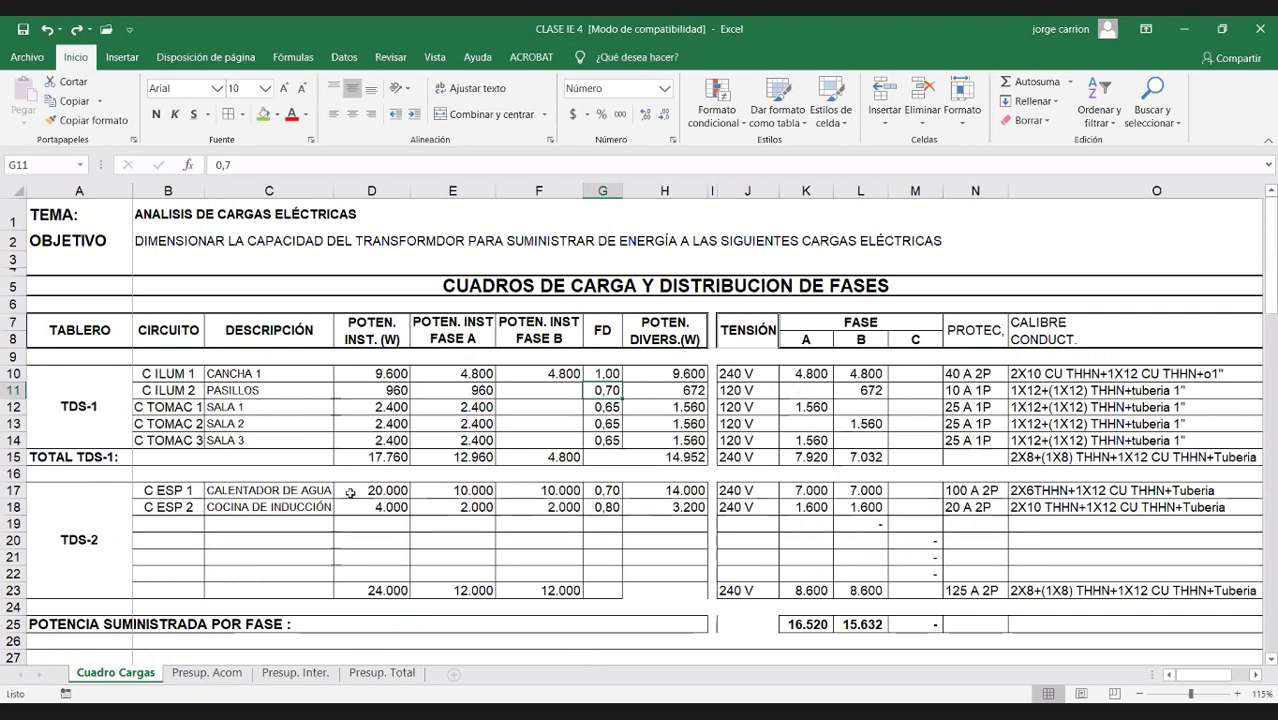
# Step: Fill the kVA necesarios row (A35:D35) with red
pyautogui.scroll(-4, 88, 495)
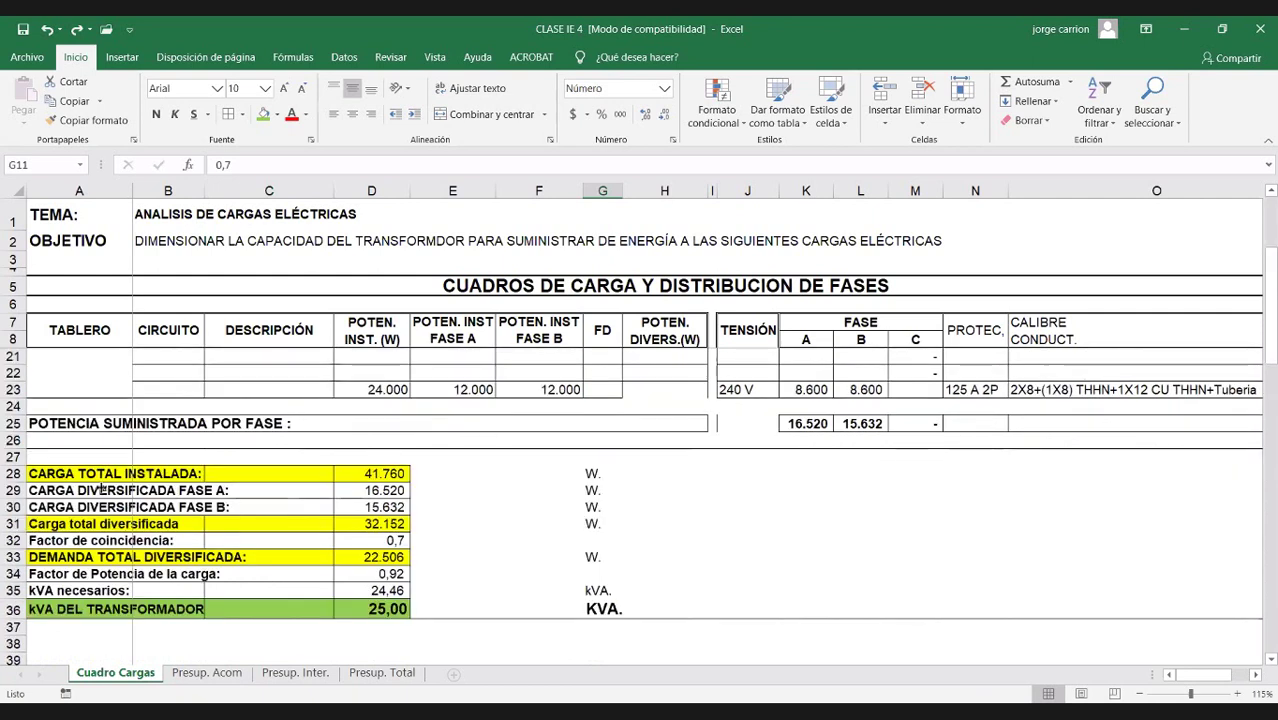
pyautogui.scroll(-2, 100, 489)
pyautogui.moveTo(100, 489); pyautogui.dragTo(371, 489)
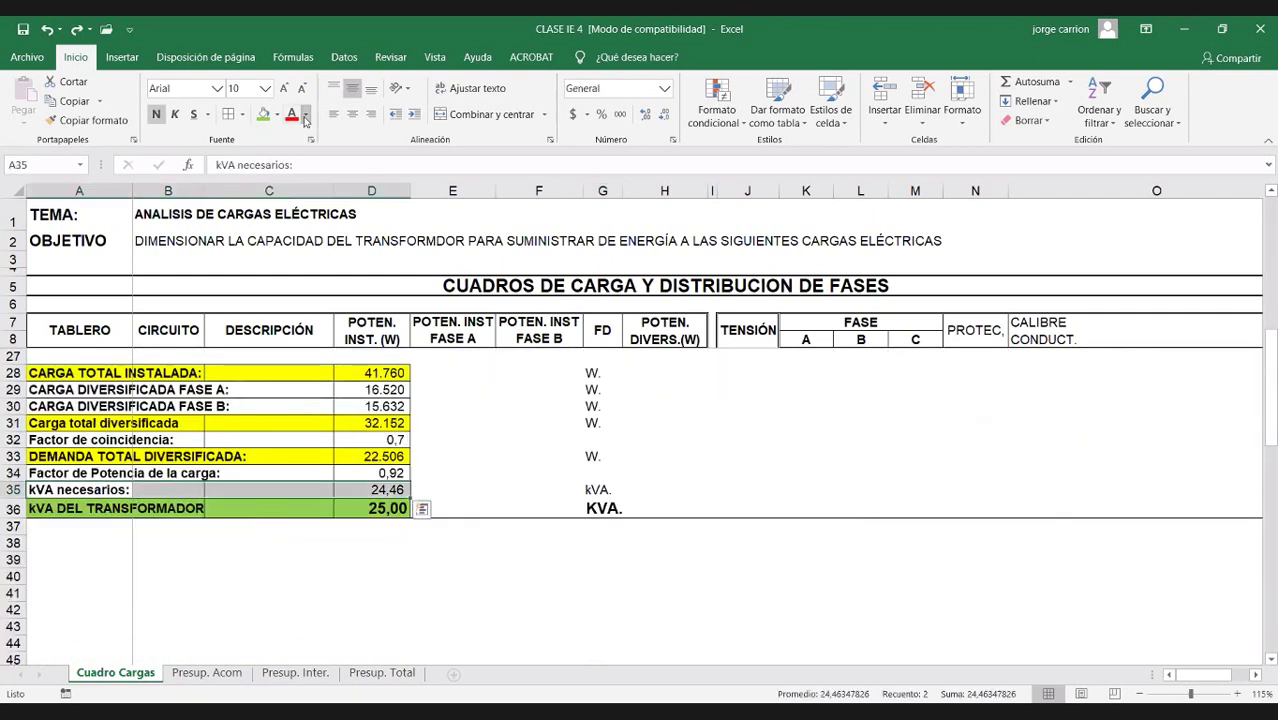
pyautogui.click(302, 115)
pyautogui.hotkey('ctrl', 'z')
pyautogui.click(277, 116)
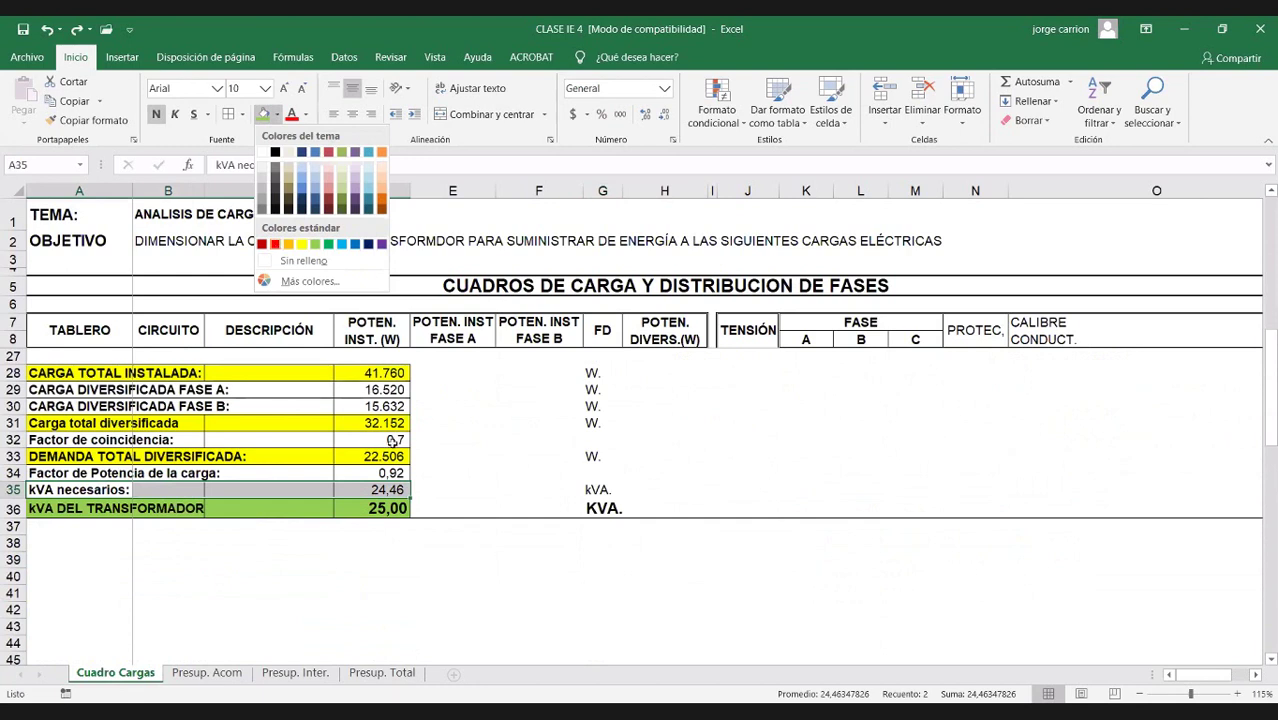
pyautogui.click(275, 244)
# Step: Set the Factor de coincidencia in D32 to 0,5 and check the required kVA in D35
pyautogui.doubleClick(398, 440)
pyautogui.press('BackSpace')
pyautogui.write('5')
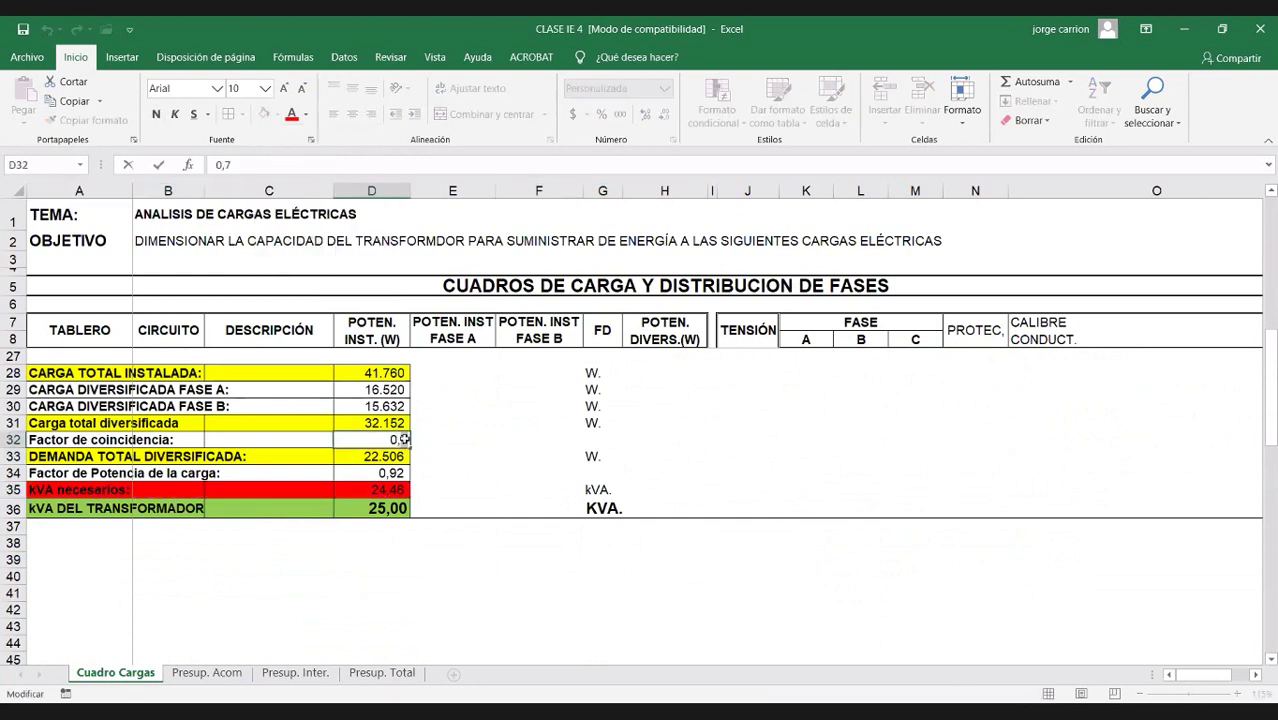
pyautogui.press('Return')
pyautogui.press('Down')
pyautogui.press('Down')
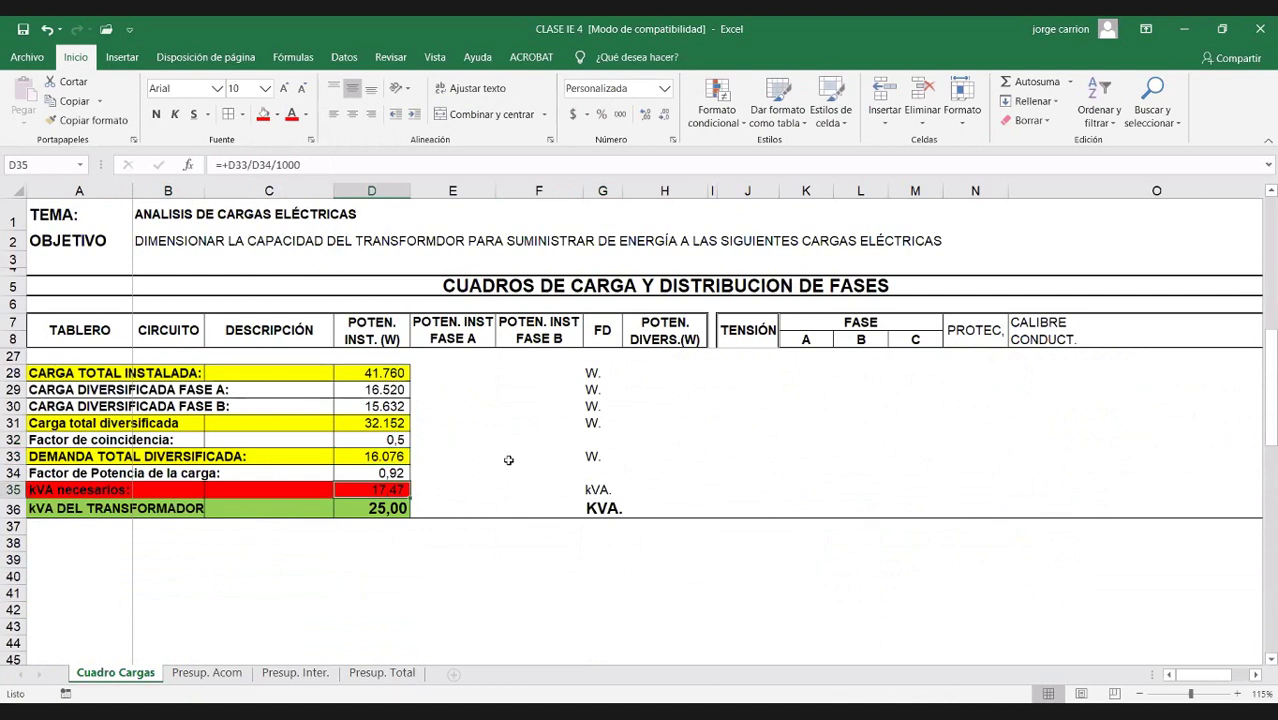
# Step: Try coincidence factors of 0,9 and 1 in D32
pyautogui.doubleClick(400, 440)
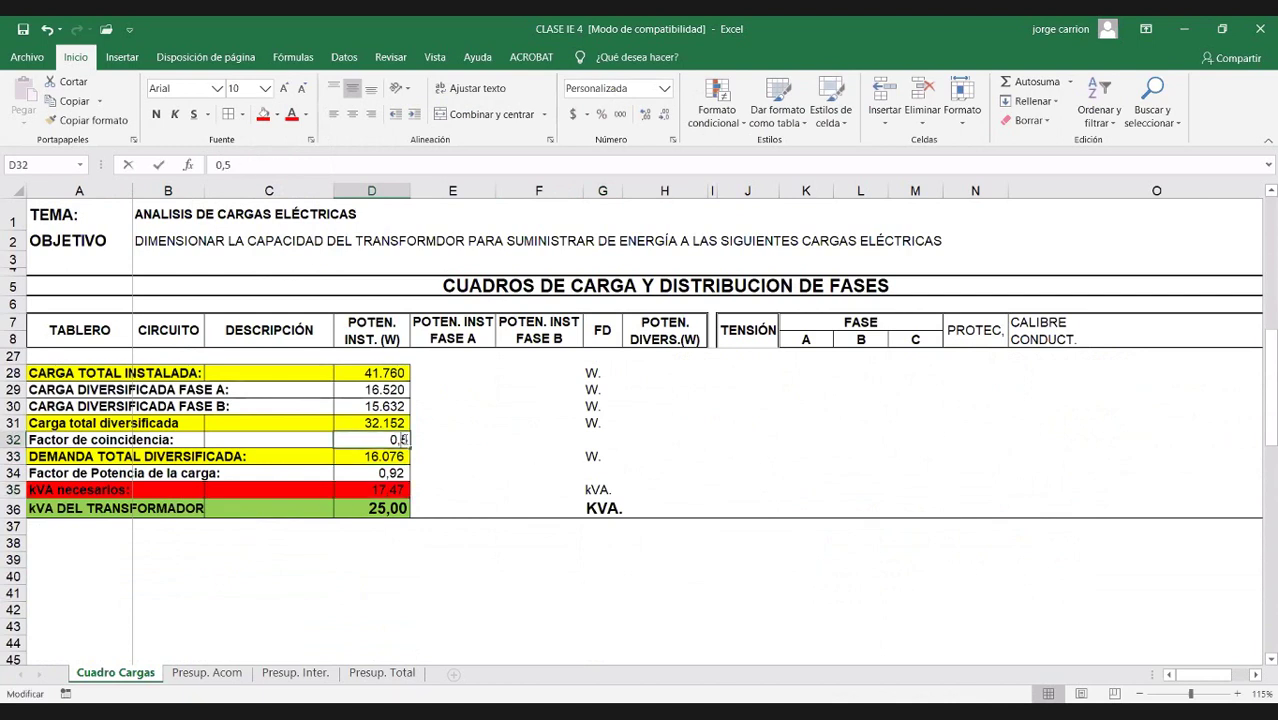
pyautogui.press('BackSpace')
pyautogui.write('9')
pyautogui.press('Return')
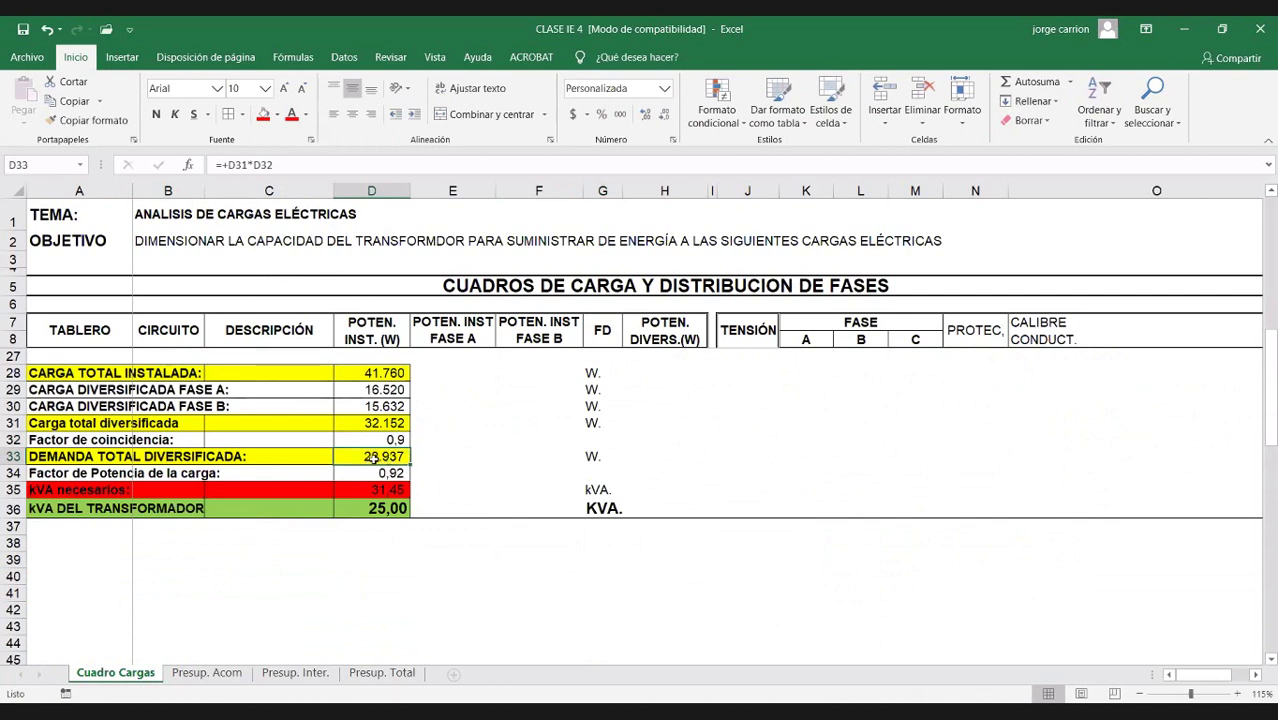
pyautogui.hotkey('ctrl', 'z')
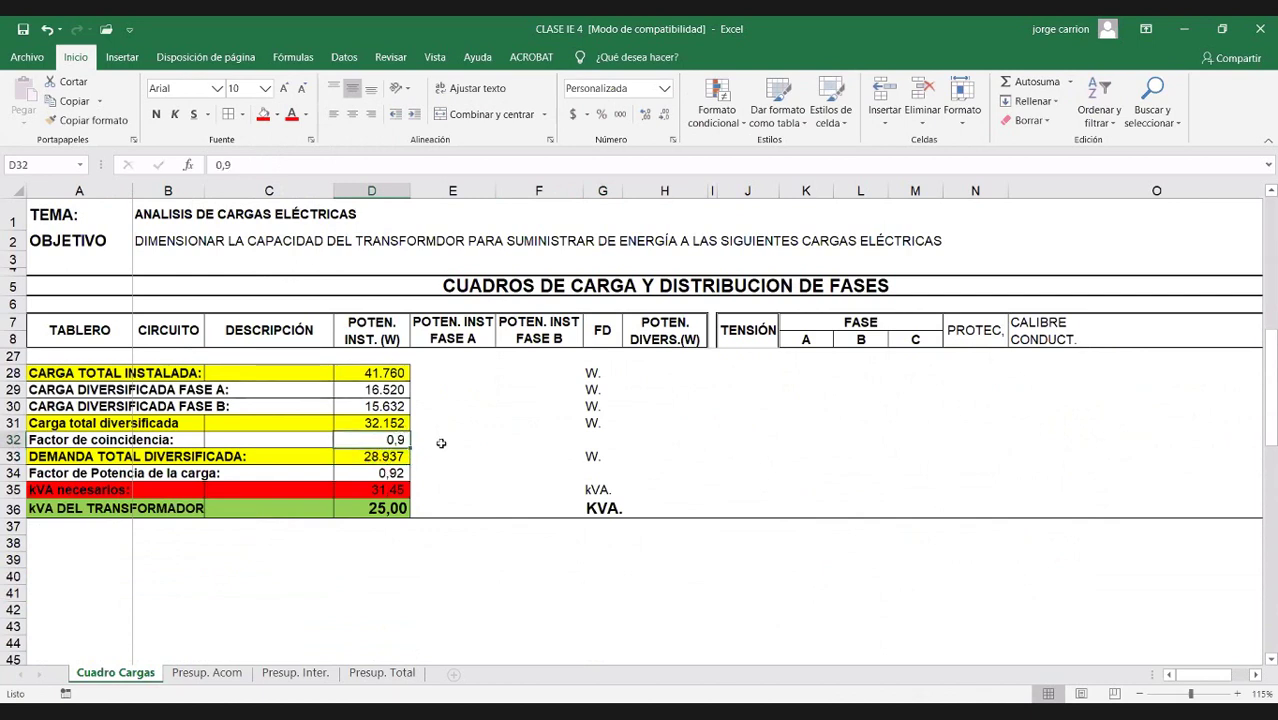
pyautogui.click(501, 446)
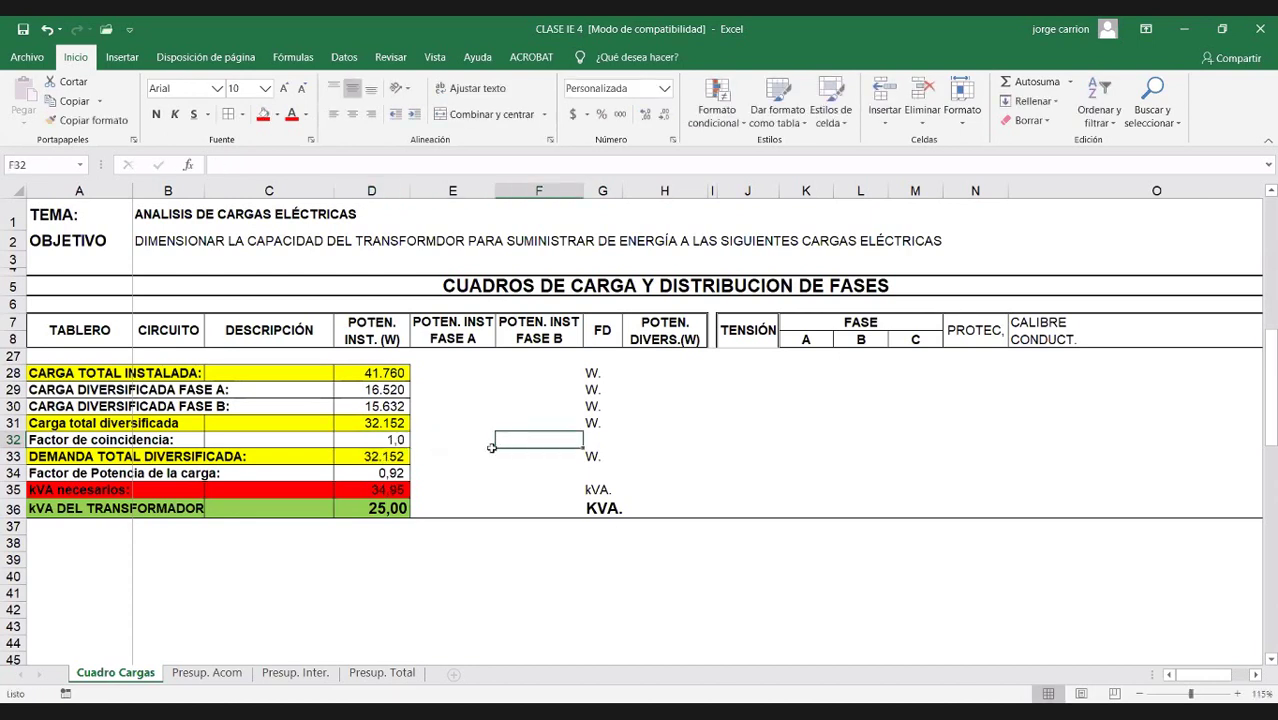
# Step: Set the Factor de coincidencia in D32 to 0,7
pyautogui.moveTo(116, 446); pyautogui.dragTo(384, 447)
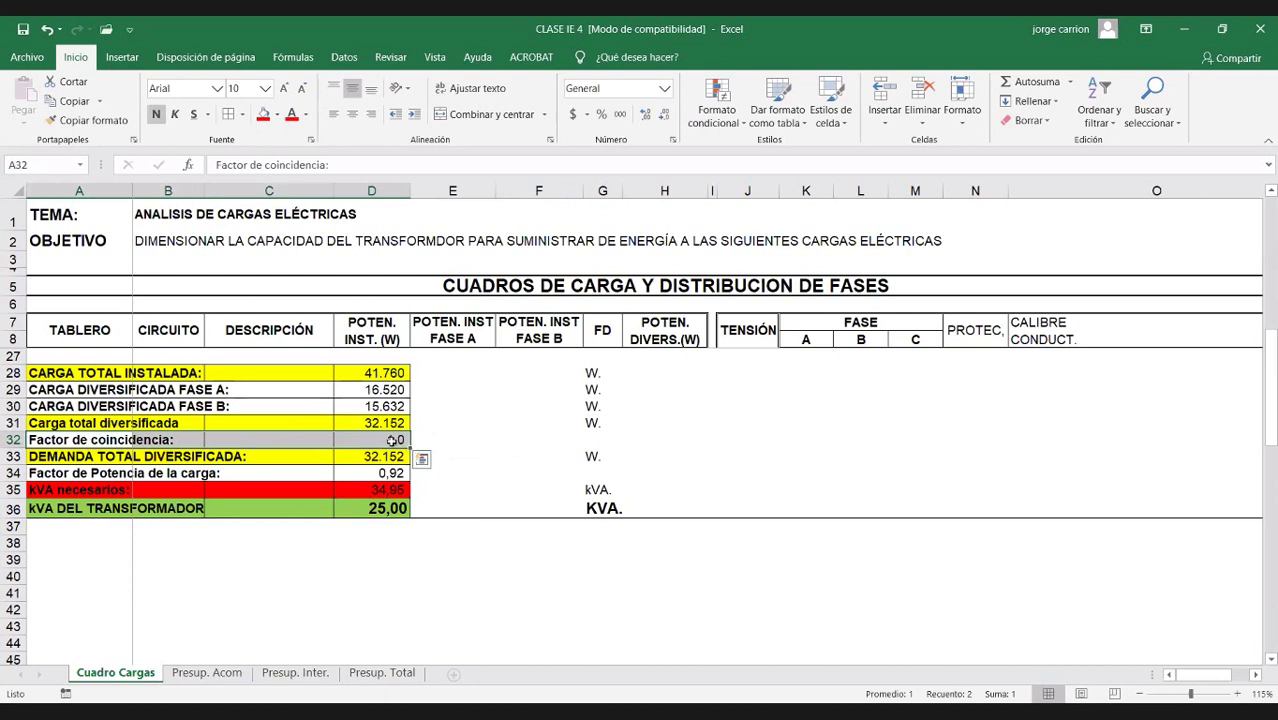
pyautogui.click(391, 441)
pyautogui.write('0,7')
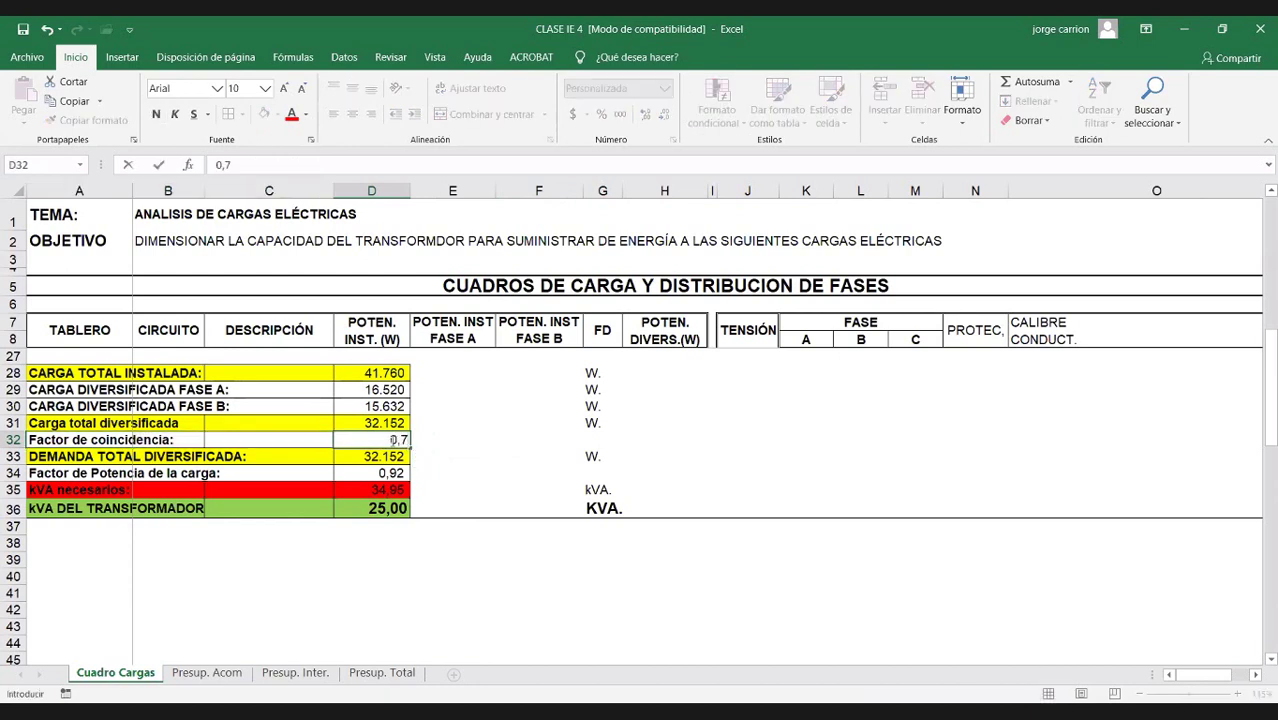
pyautogui.click(488, 422)
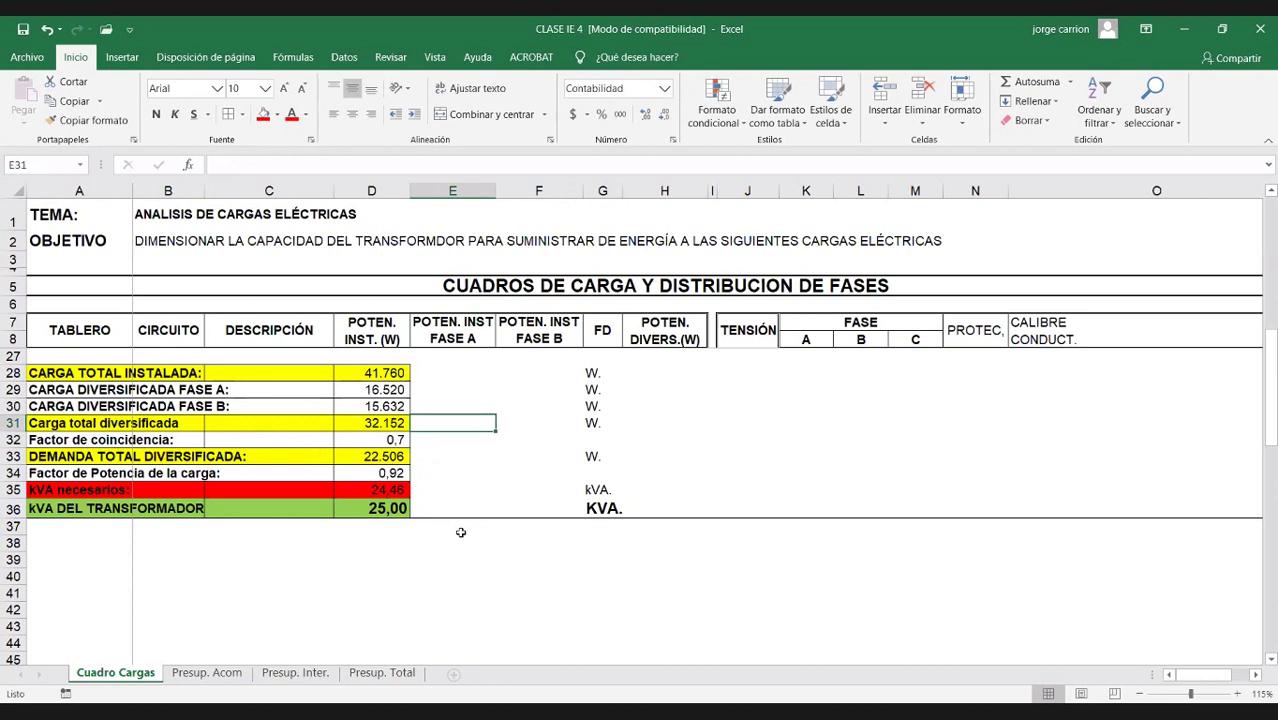
# Step: Fill the Factor de coincidencia row (A32:D32) with dark orange from the theme colours
pyautogui.click(100, 438)
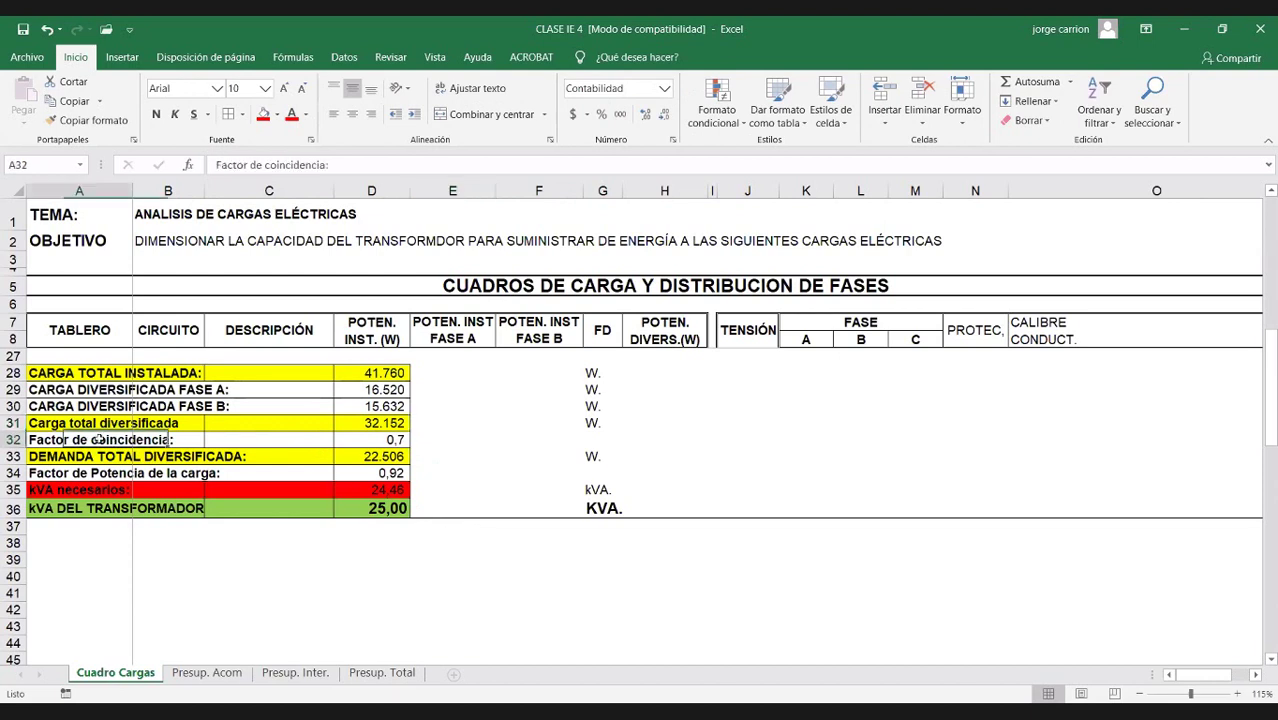
pyautogui.moveTo(100, 445); pyautogui.dragTo(372, 441)
pyautogui.click(278, 114)
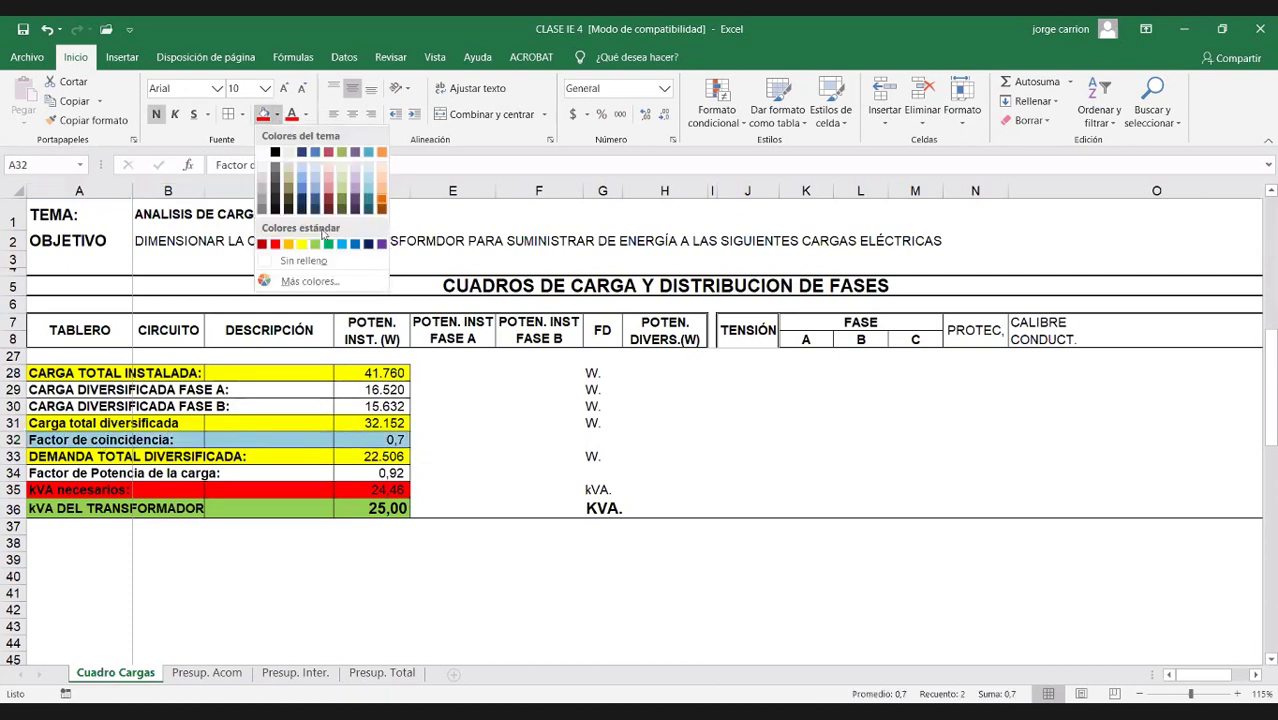
pyautogui.click(381, 204)
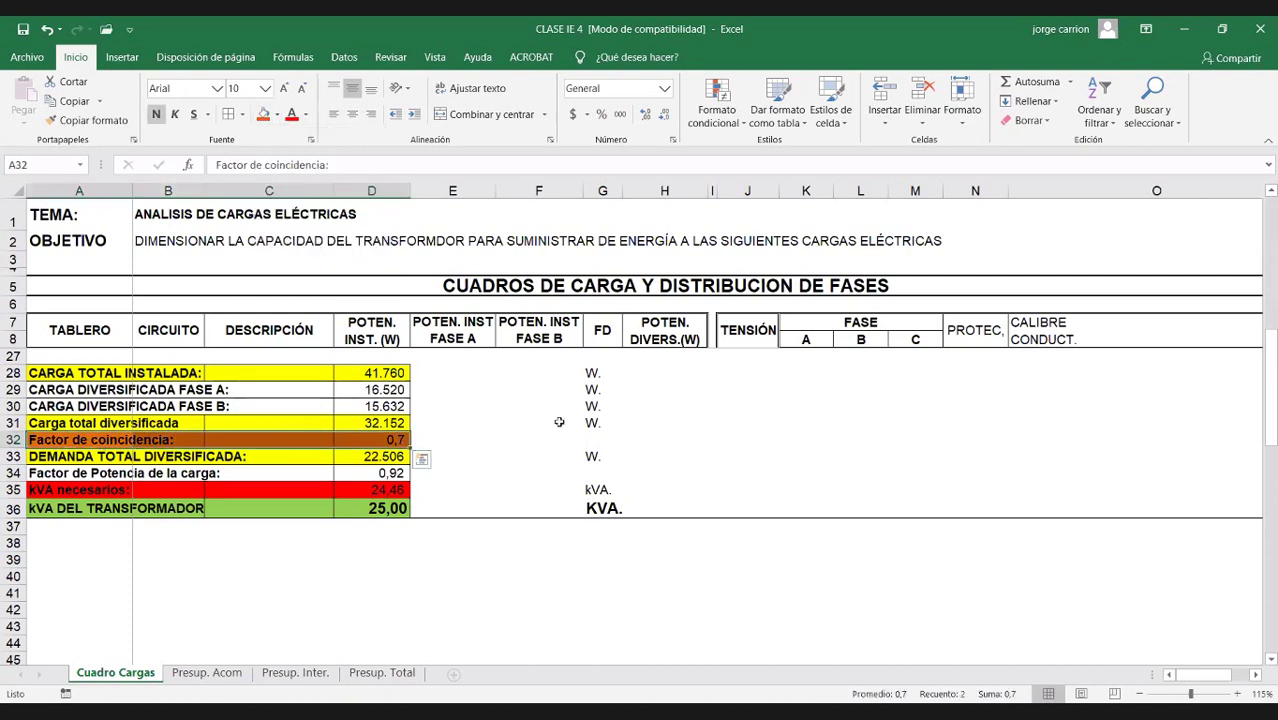
# Step: Fill the FD column cells G10:G23 with the same dark orange
pyautogui.scroll(1, 559, 424)
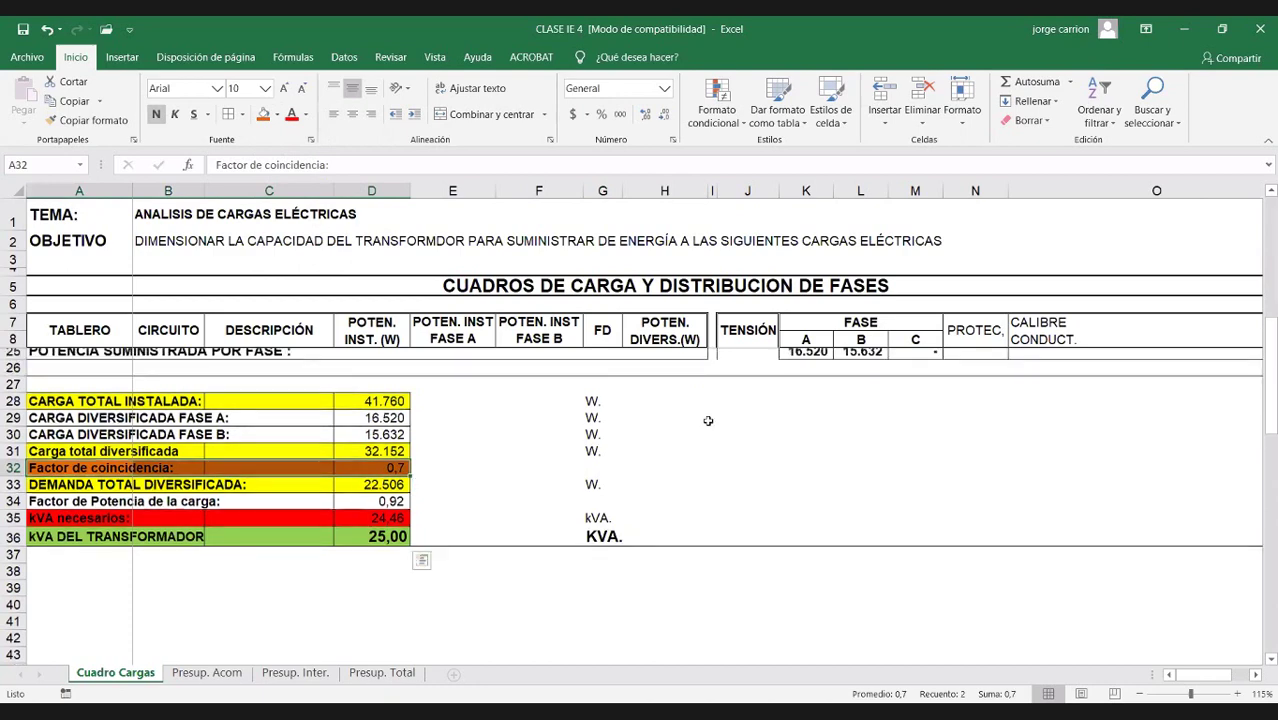
pyautogui.scroll(2, 708, 420)
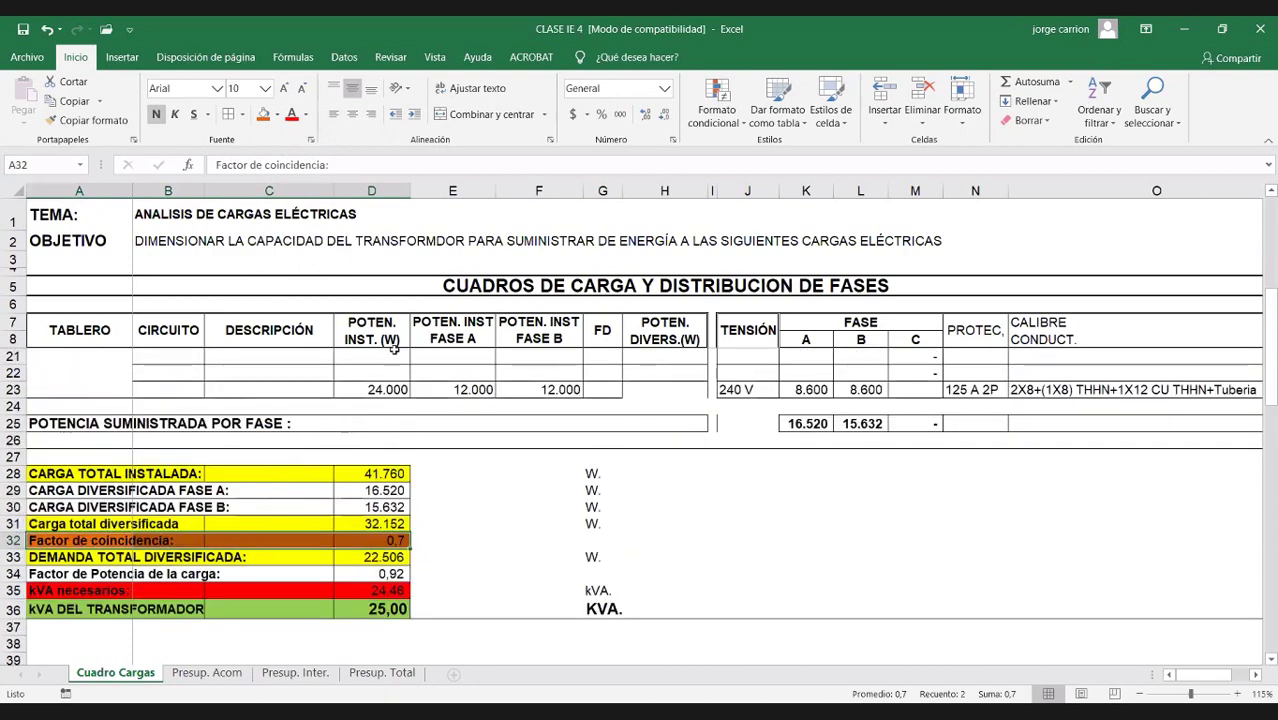
pyautogui.scroll(4, 394, 342)
pyautogui.moveTo(602, 373); pyautogui.dragTo(602, 590)
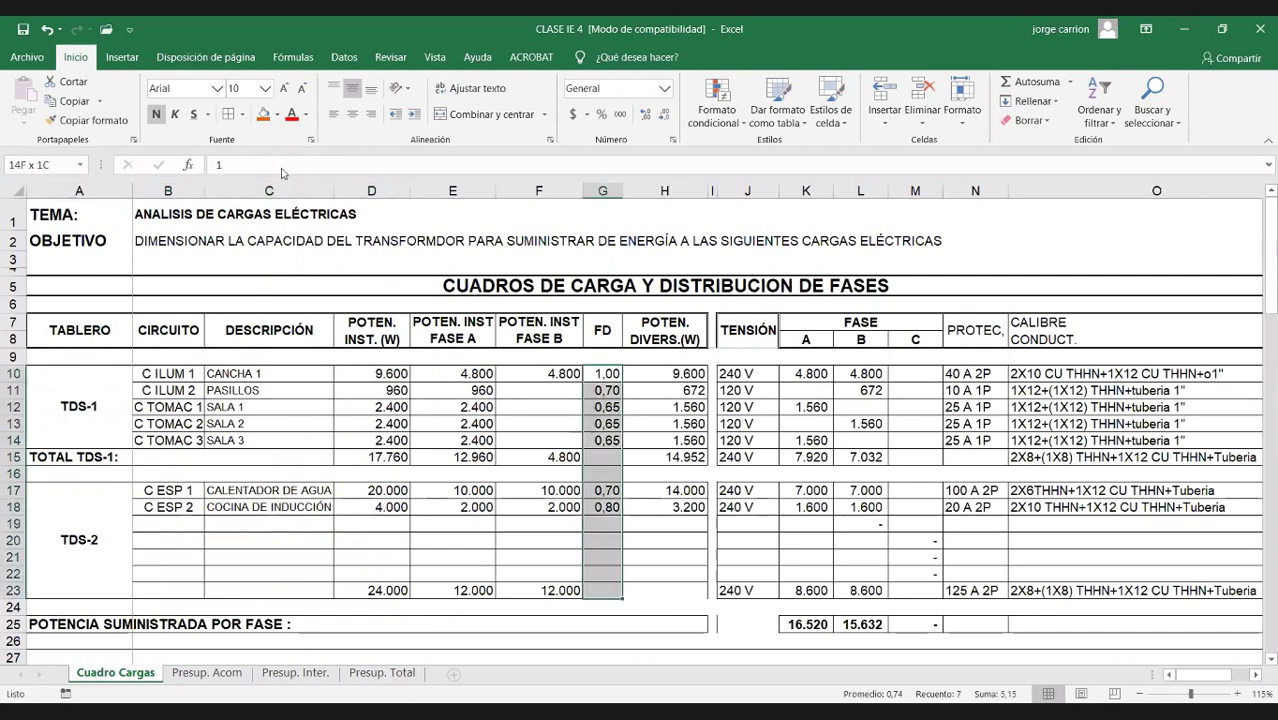
pyautogui.click(263, 114)
pyautogui.moveTo(602, 373); pyautogui.dragTo(602, 590)
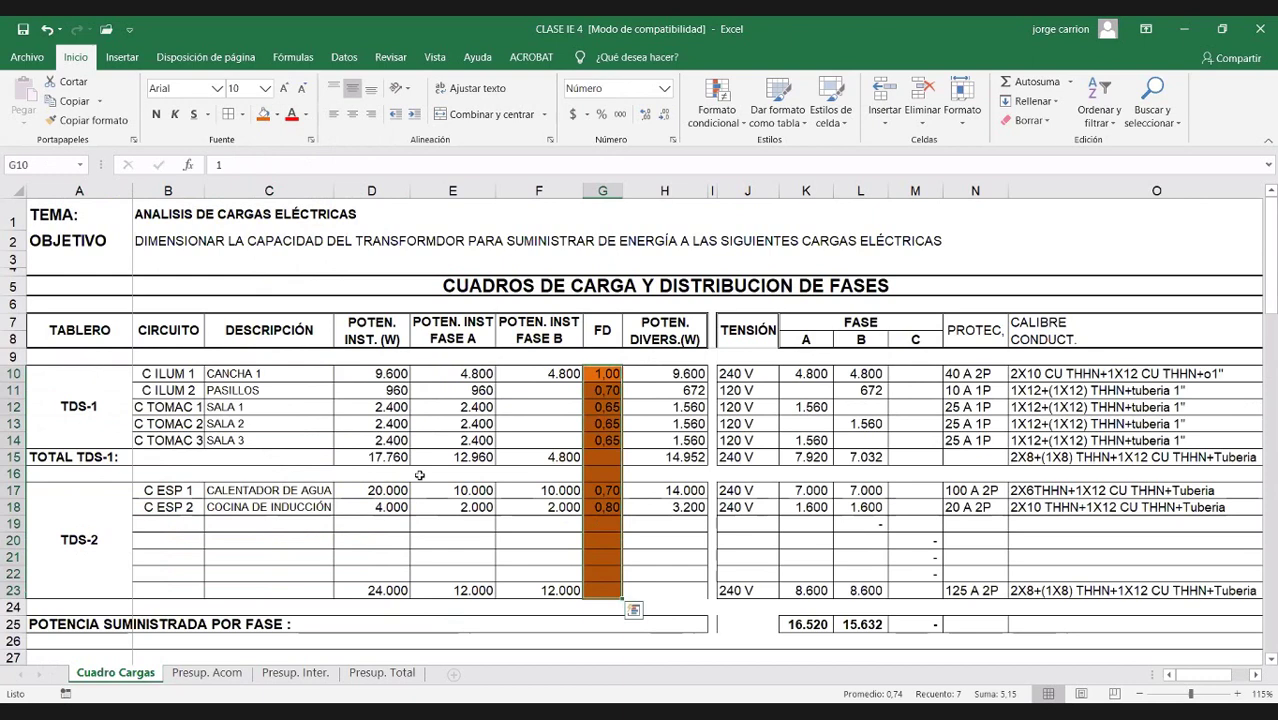
# Step: Review the summary from the total installed load down to the selected transformer kVA in D36
pyautogui.scroll(-6, 395, 490)
pyautogui.click(386, 505)
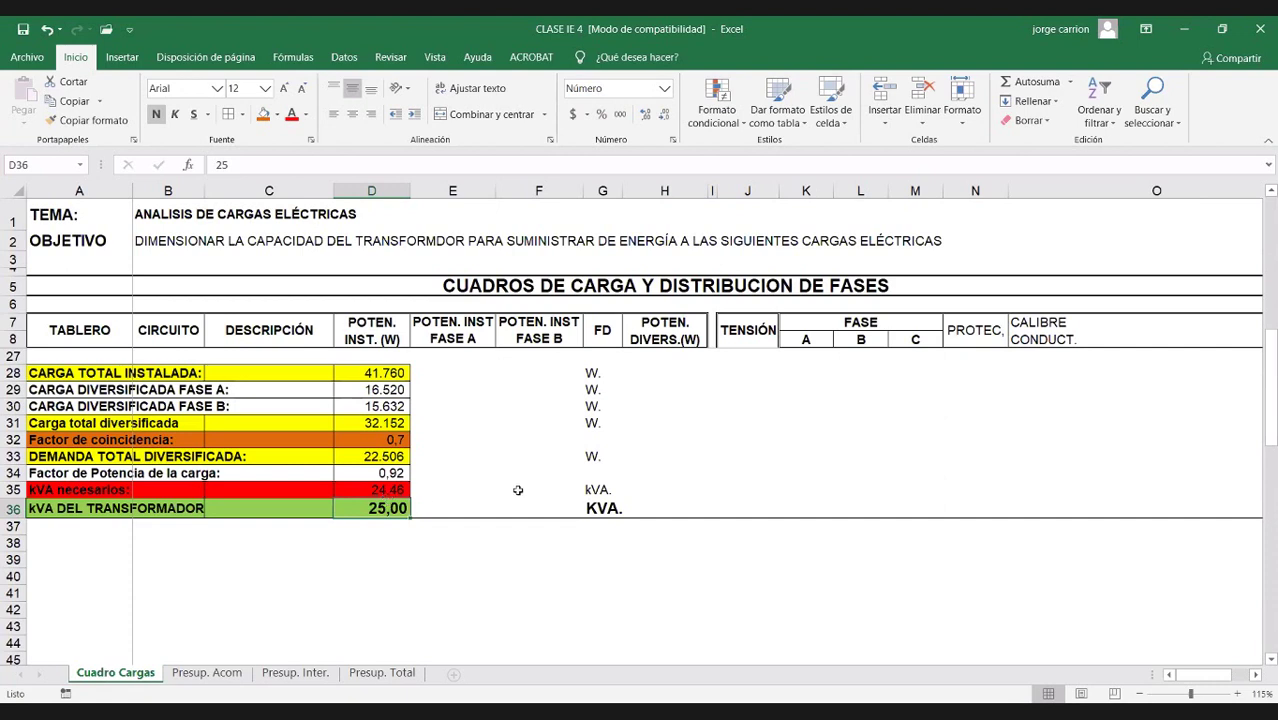
pyautogui.scroll(1, 518, 490)
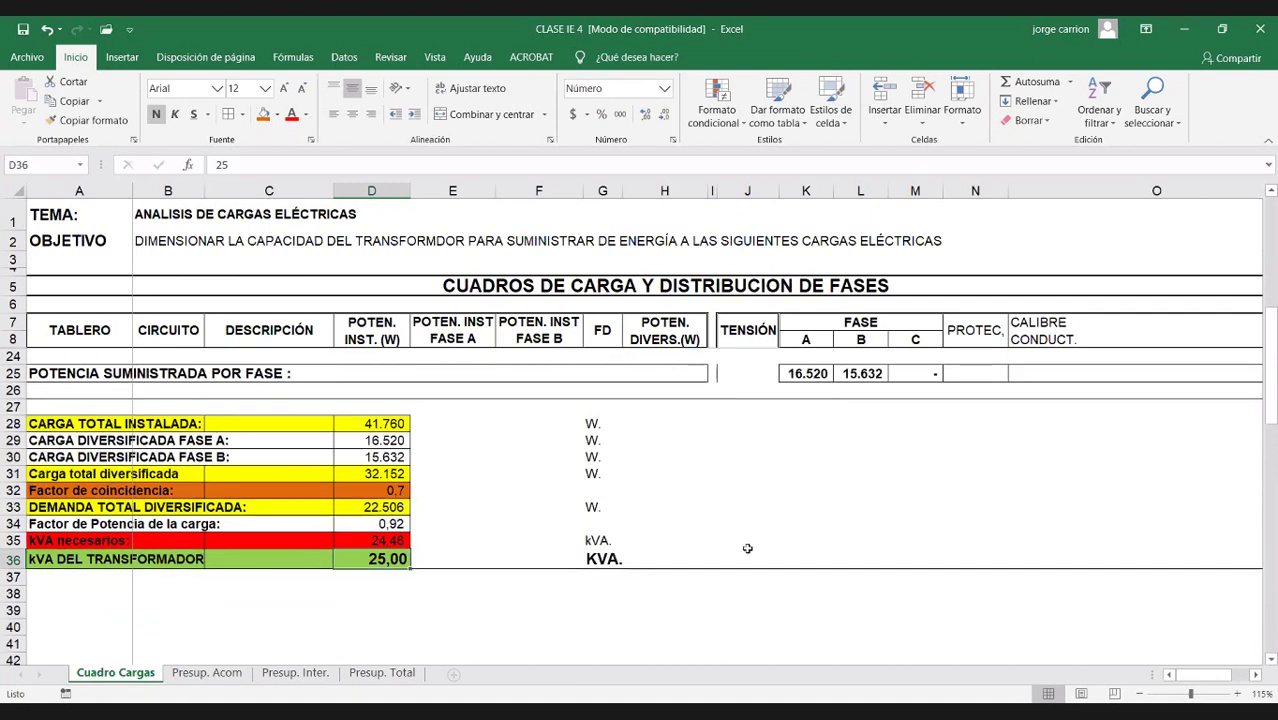
pyautogui.scroll(1, 753, 548)
pyautogui.scroll(-1, 600, 530)
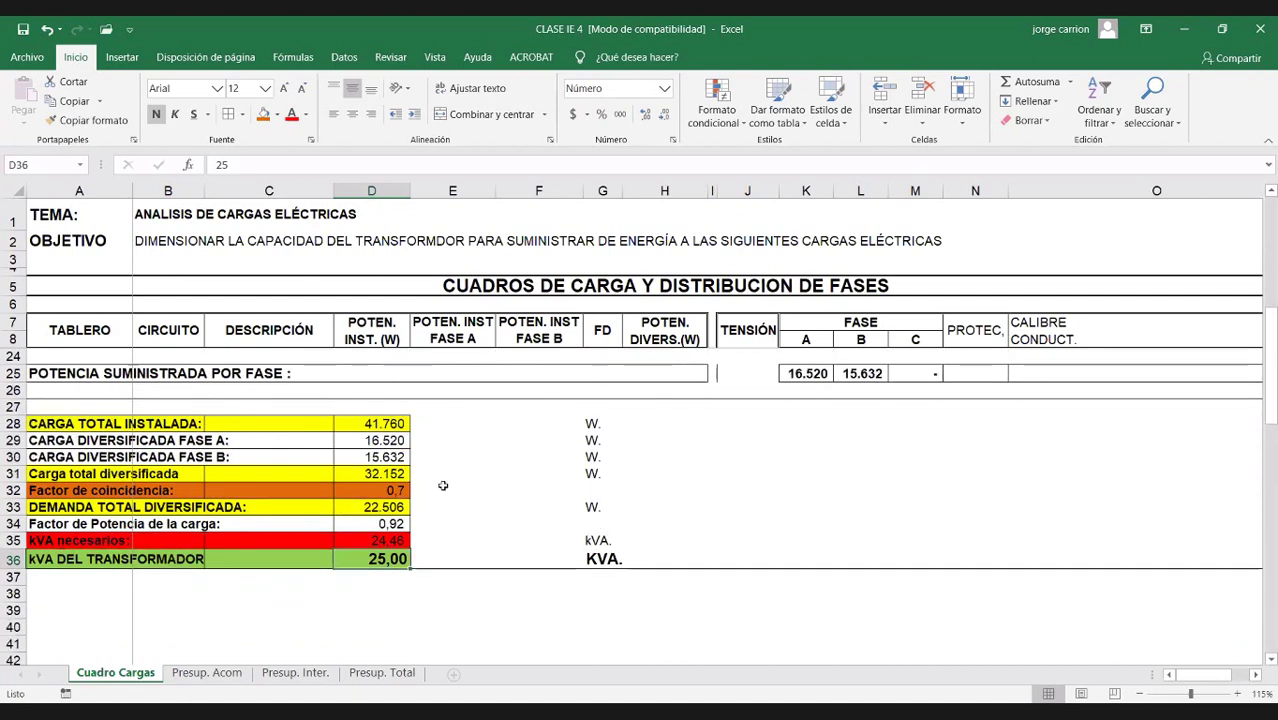
pyautogui.scroll(-1, 462, 492)
pyautogui.scroll(-1, 462, 492)
pyautogui.scroll(-1, 380, 465)
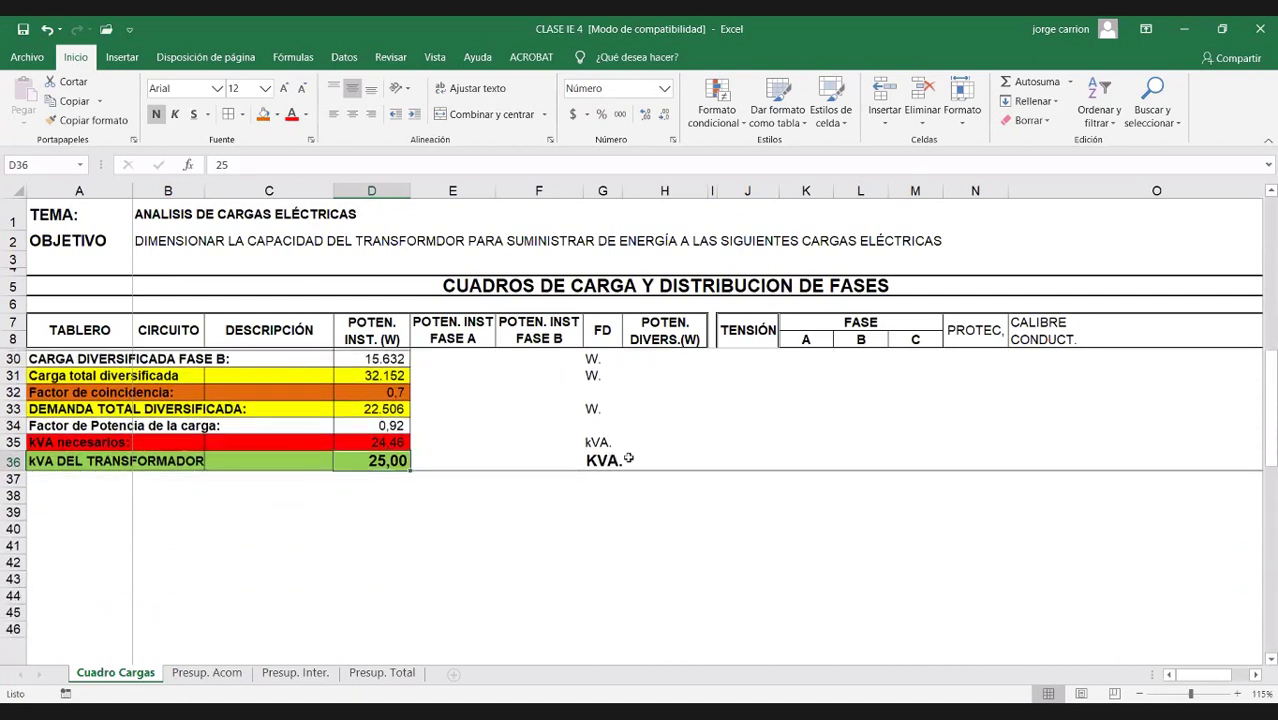
pyautogui.press('Right')
pyautogui.press('Right')
pyautogui.press('Right')
pyautogui.press('Right')
pyautogui.press('Left')
pyautogui.press('Left')
pyautogui.press('Left')
pyautogui.press('Left')
pyautogui.click(590, 458)
pyautogui.click(363, 460)
pyautogui.press('Right')
pyautogui.press('Right')
pyautogui.press('Right')
pyautogui.press('Left')
pyautogui.press('Left')
pyautogui.press('Left')
pyautogui.scroll(2, 790, 485)
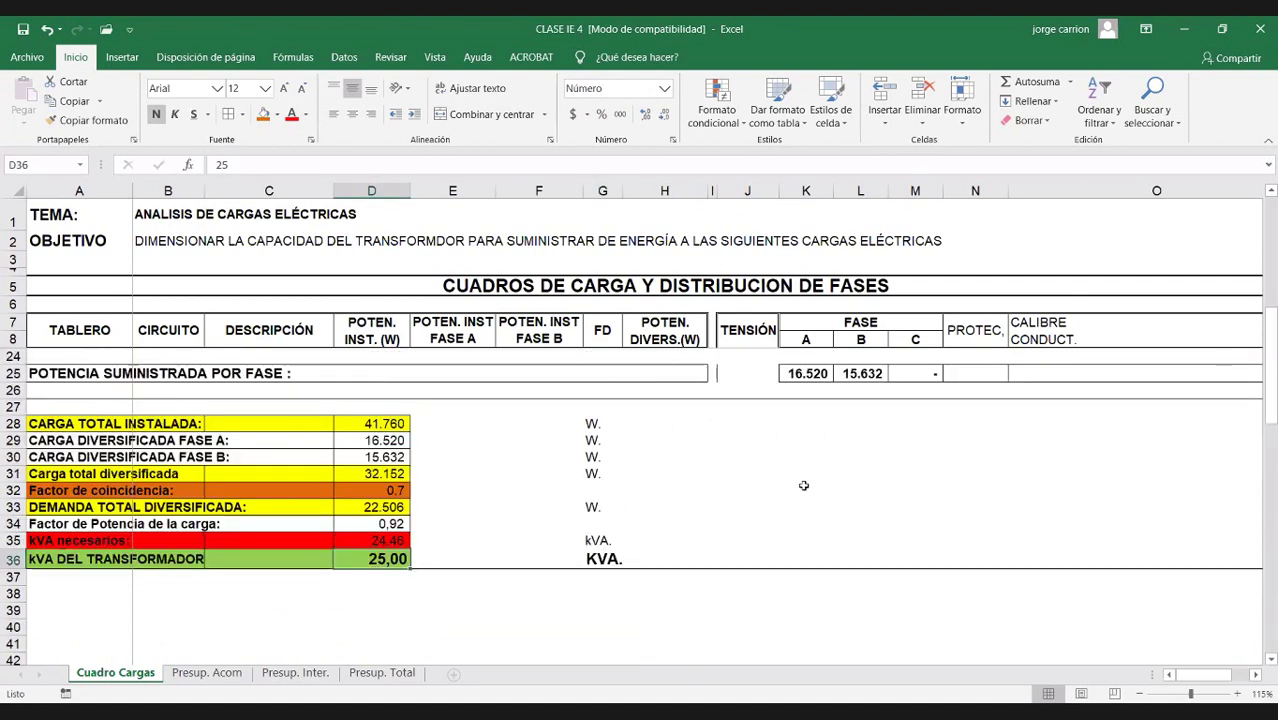
# Step: Sketch a single-line diagram in red beside the load summary with a transformer feeding a meter M, a main breaker and a first panel
pyautogui.scroll(1, 803, 485)
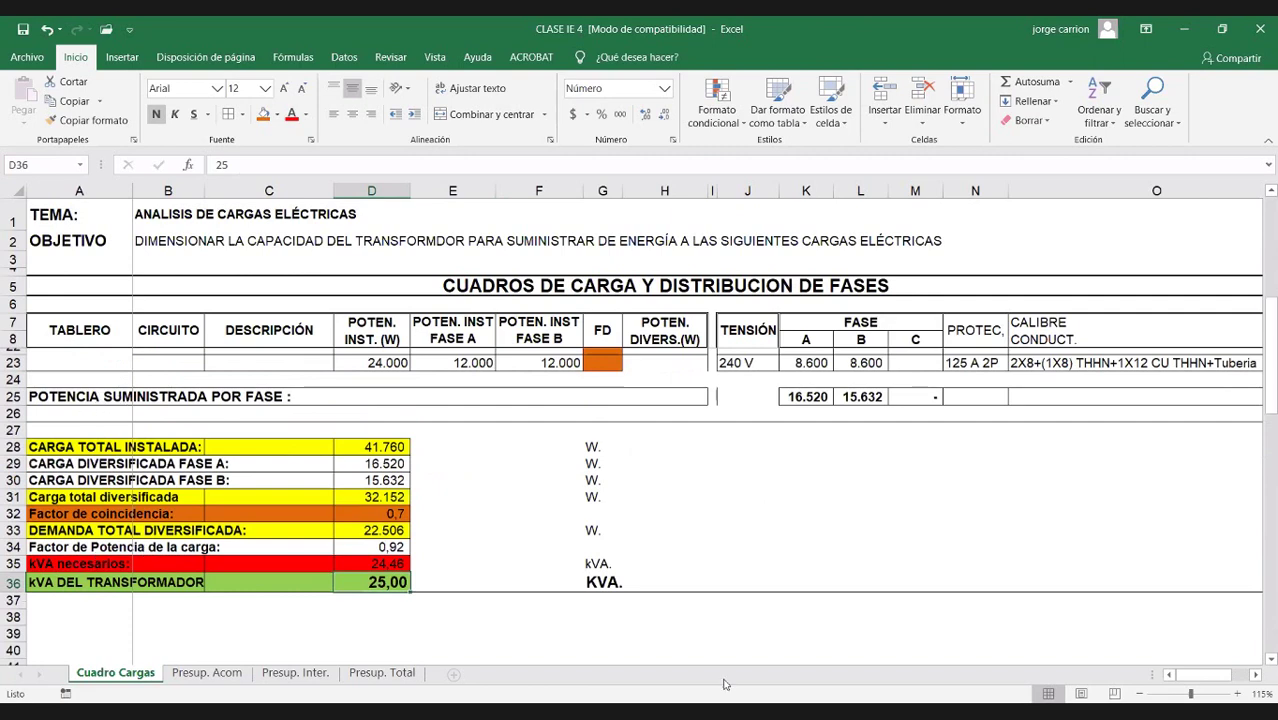
pyautogui.scroll(5, 692, 596)
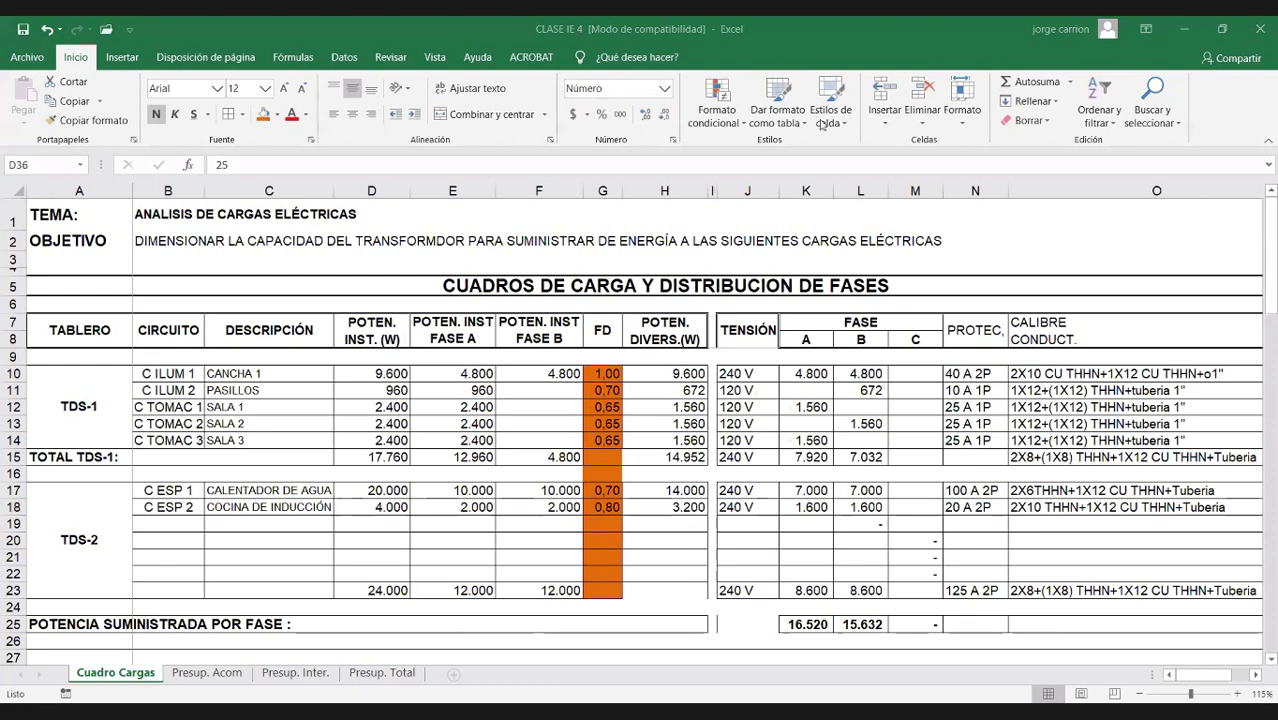
pyautogui.scroll(-8, 820, 123)
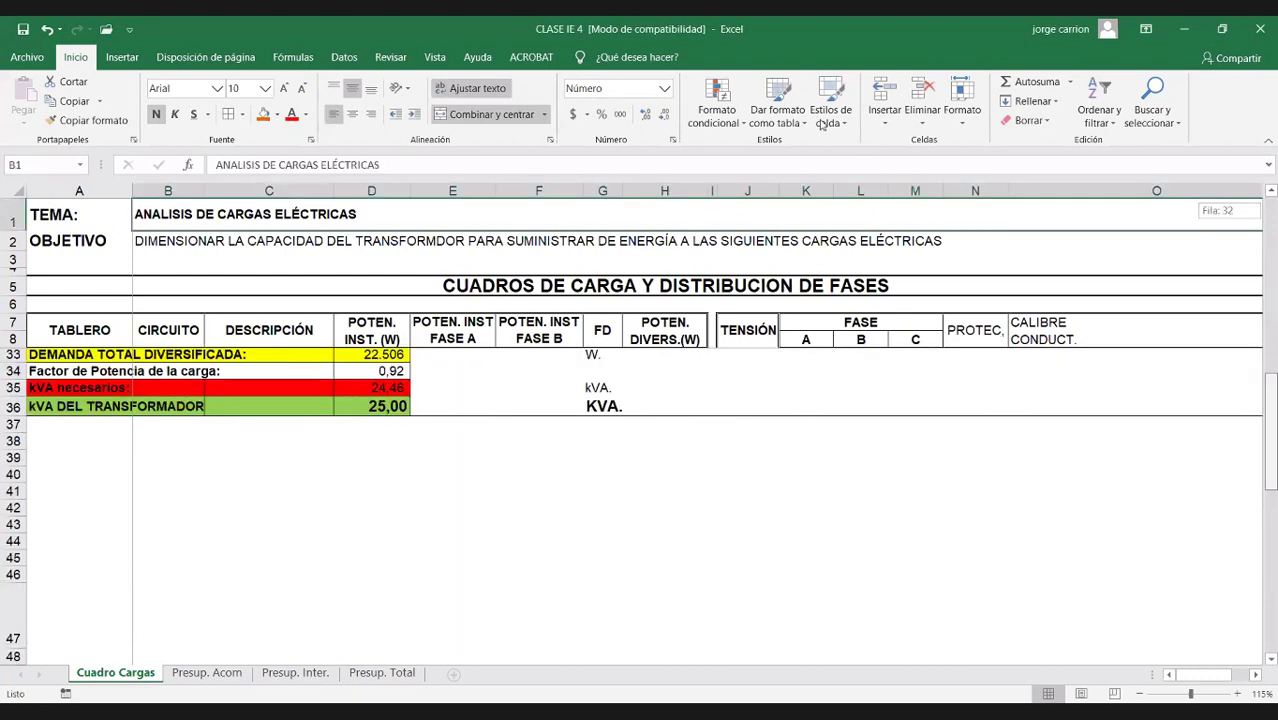
pyautogui.scroll(4, 820, 123)
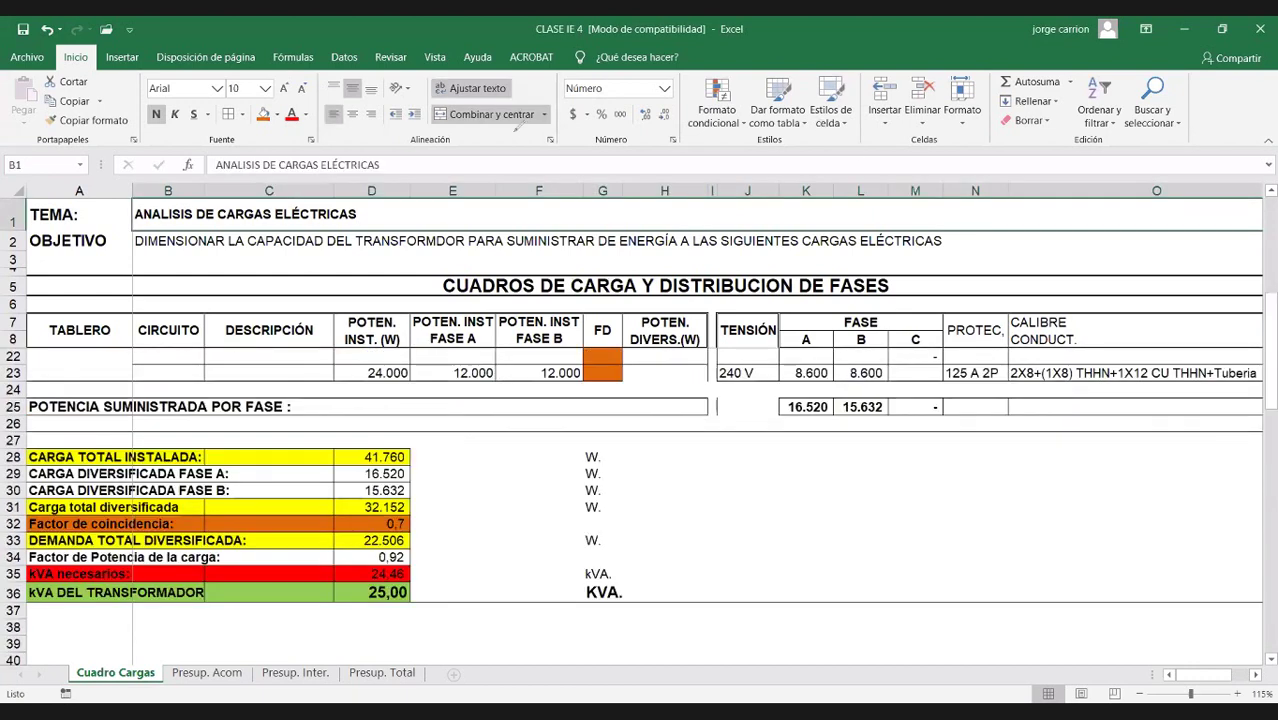
pyautogui.moveTo(745, 448)
pyautogui.mouseDown()
pyautogui.moveTo(740, 460)
pyautogui.moveTo(762, 464)
pyautogui.moveTo(758, 452)
pyautogui.moveTo(750, 500)
pyautogui.moveTo(748, 472)
pyautogui.mouseUp()
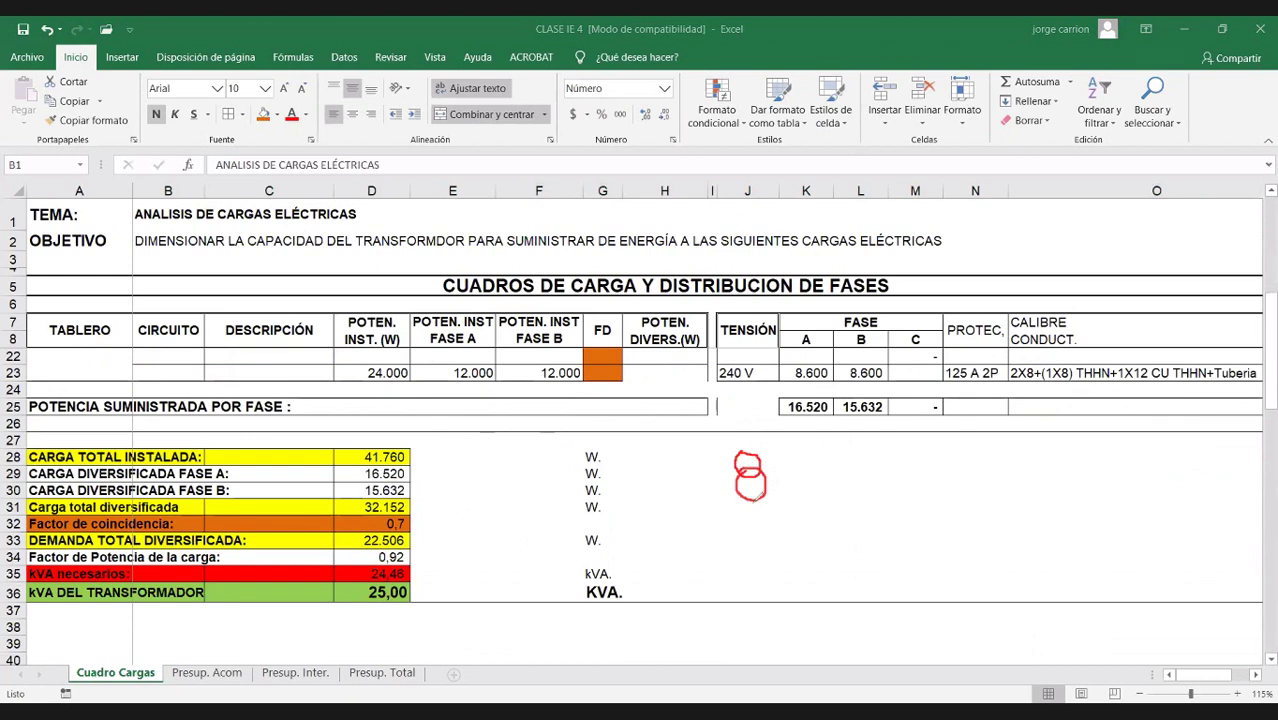
pyautogui.moveTo(750, 502)
pyautogui.mouseDown()
pyautogui.moveTo(748, 568)
pyautogui.moveTo(778, 560)
pyautogui.moveTo(772, 546)
pyautogui.moveTo(764, 562)
pyautogui.moveTo(768, 548)
pyautogui.moveTo(760, 610)
pyautogui.moveTo(795, 611)
pyautogui.moveTo(725, 638)
pyautogui.moveTo(726, 652)
pyautogui.moveTo(762, 658)
pyautogui.moveTo(752, 640)
pyautogui.mouseUp()
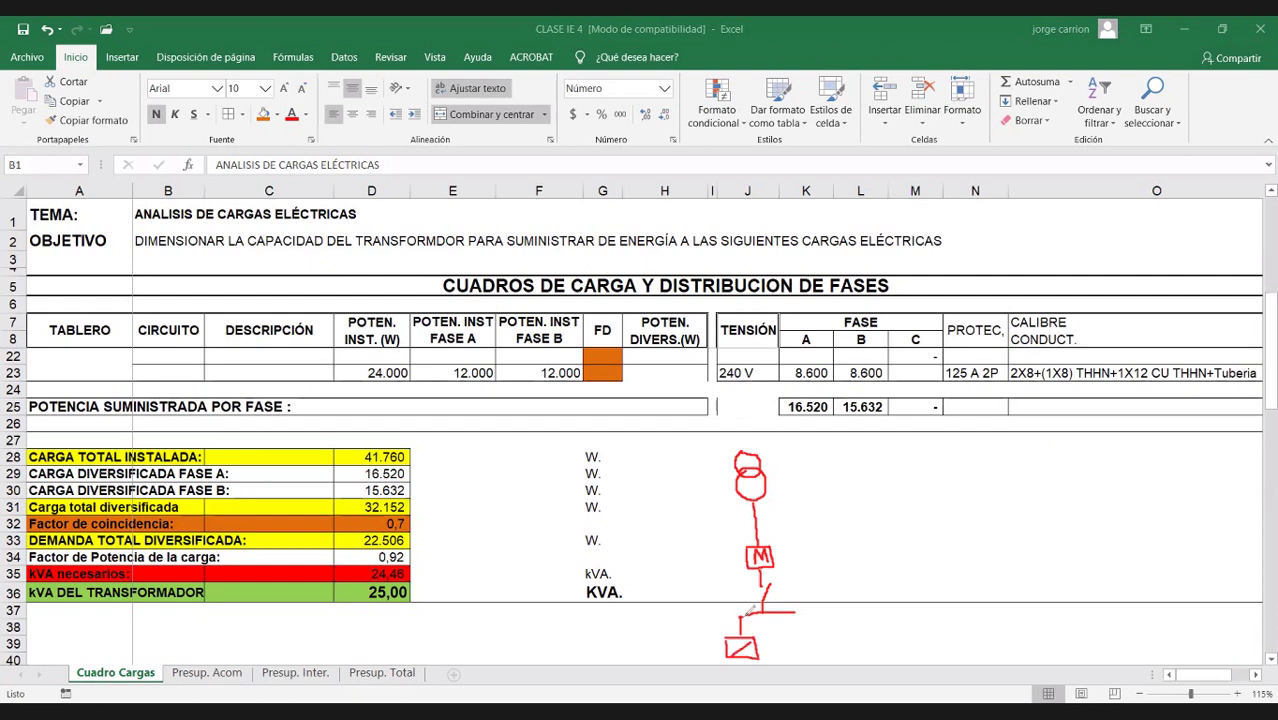
# Step: Redraw the first panel with its own breaker, add a second breaker and panel branch, and label the panels TD1 and TD2
pyautogui.moveTo(678, 637); pyautogui.dragTo(705, 656)
pyautogui.moveTo(690, 648); pyautogui.dragTo(758, 645)
pyautogui.moveTo(742, 634)
pyautogui.mouseDown()
pyautogui.moveTo(740, 652)
pyautogui.moveTo(727, 651)
pyautogui.moveTo(758, 646)
pyautogui.moveTo(734, 648)
pyautogui.moveTo(766, 660)
pyautogui.mouseUp()
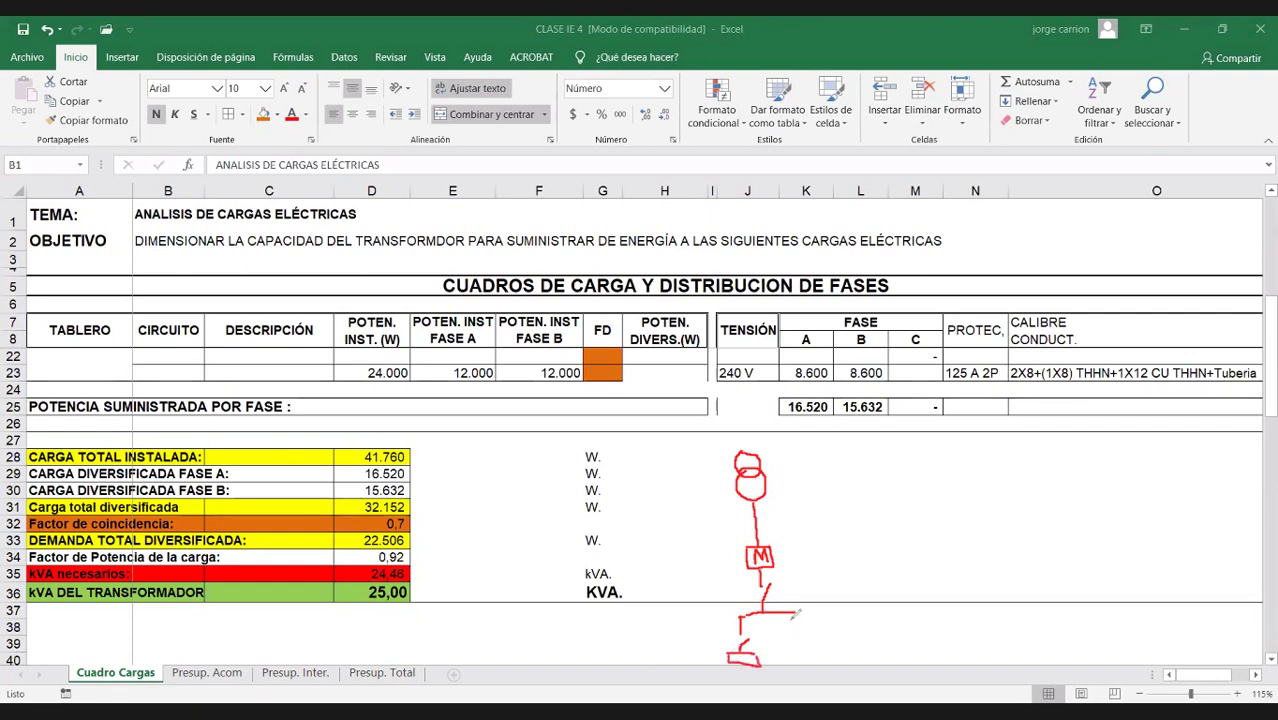
pyautogui.moveTo(793, 611)
pyautogui.mouseDown()
pyautogui.moveTo(790, 650)
pyautogui.moveTo(807, 659)
pyautogui.moveTo(779, 682)
pyautogui.moveTo(810, 680)
pyautogui.moveTo(809, 656)
pyautogui.mouseUp()
pyautogui.moveTo(660, 657)
pyautogui.mouseDown()
pyautogui.moveTo(703, 656)
pyautogui.moveTo(686, 678)
pyautogui.moveTo(705, 682)
pyautogui.mouseUp()
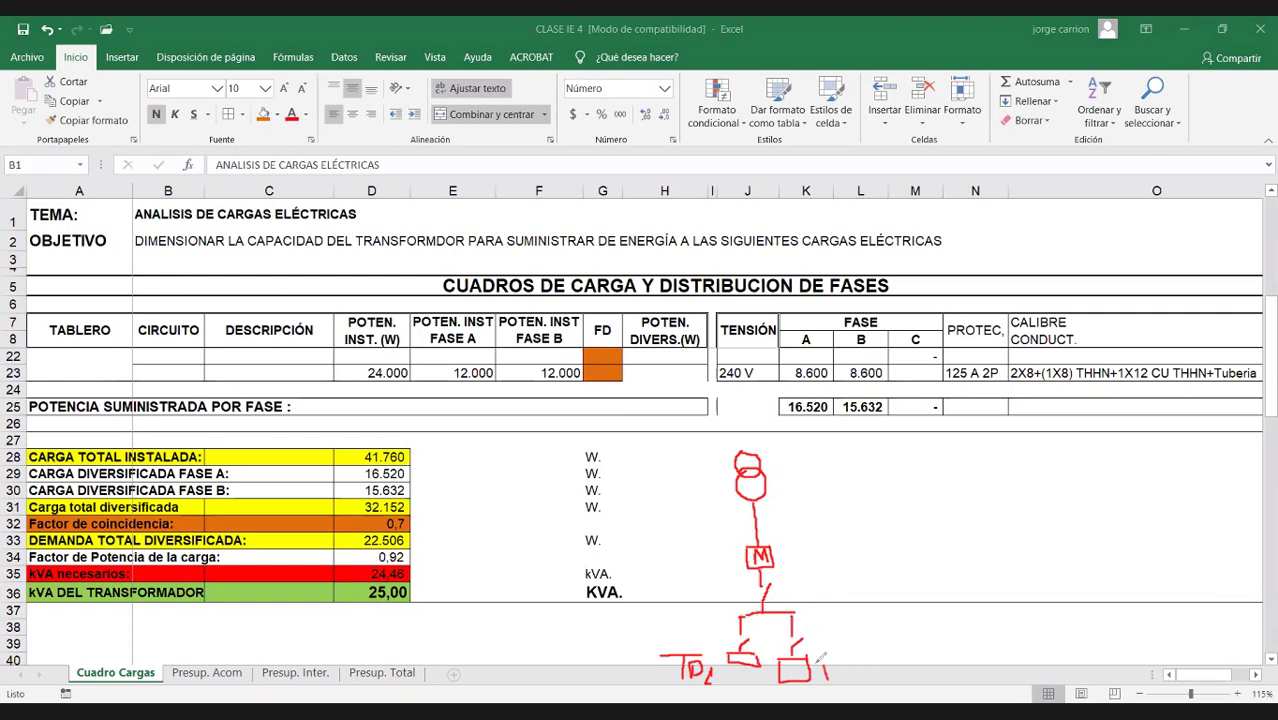
pyautogui.moveTo(820, 663)
pyautogui.mouseDown()
pyautogui.moveTo(834, 662)
pyautogui.moveTo(827, 683)
pyautogui.mouseUp()
pyautogui.moveTo(832, 678)
pyautogui.mouseDown()
pyautogui.moveTo(840, 662)
pyautogui.moveTo(829, 688)
pyautogui.moveTo(860, 686)
pyautogui.mouseUp()
# Step: Draw red arrows out from the main breaker and the transformer feeder, and circle the main breaker in green
pyautogui.moveTo(780, 590); pyautogui.dragTo(888, 588)
pyautogui.moveTo(764, 518)
pyautogui.mouseDown()
pyautogui.moveTo(820, 516)
pyautogui.moveTo(800, 527)
pyautogui.mouseUp()
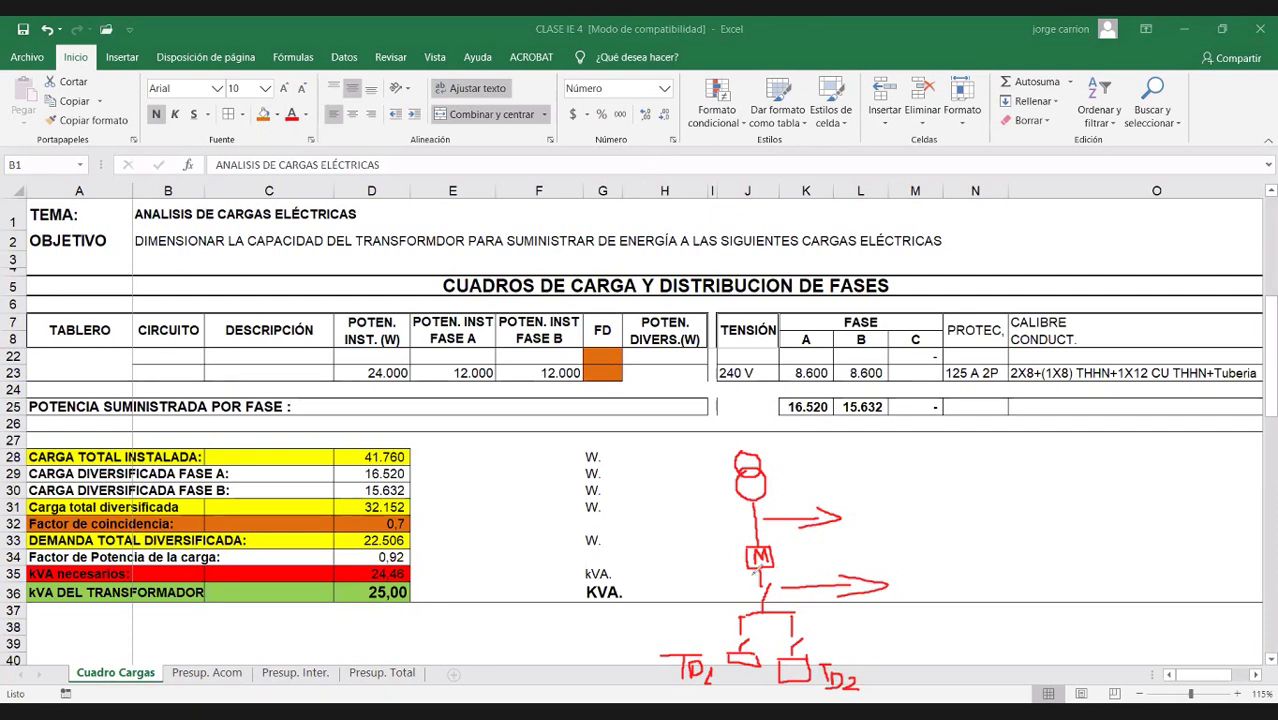
pyautogui.moveTo(758, 576); pyautogui.dragTo(777, 577)
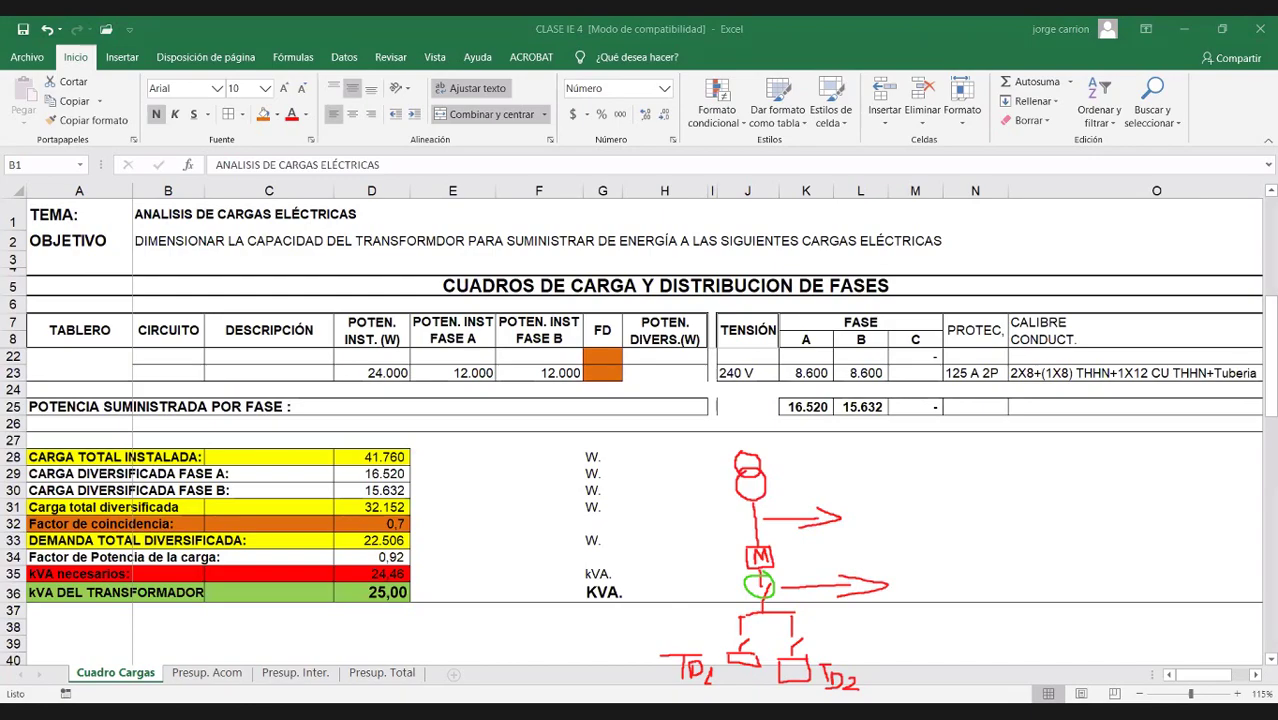
# Step: Clear the whole hand-drawn single-line diagram from the sheet
pyautogui.hotkey('alt', 's')
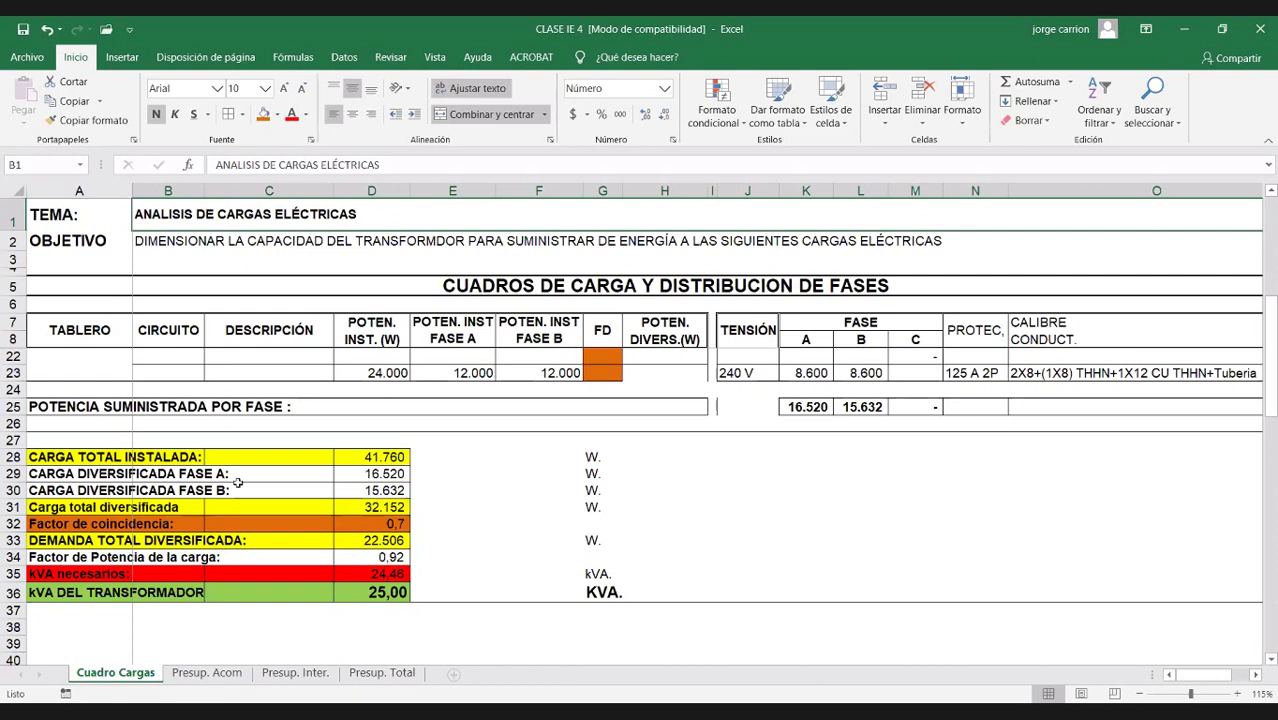
pyautogui.hotkey('ctrl', 'z')
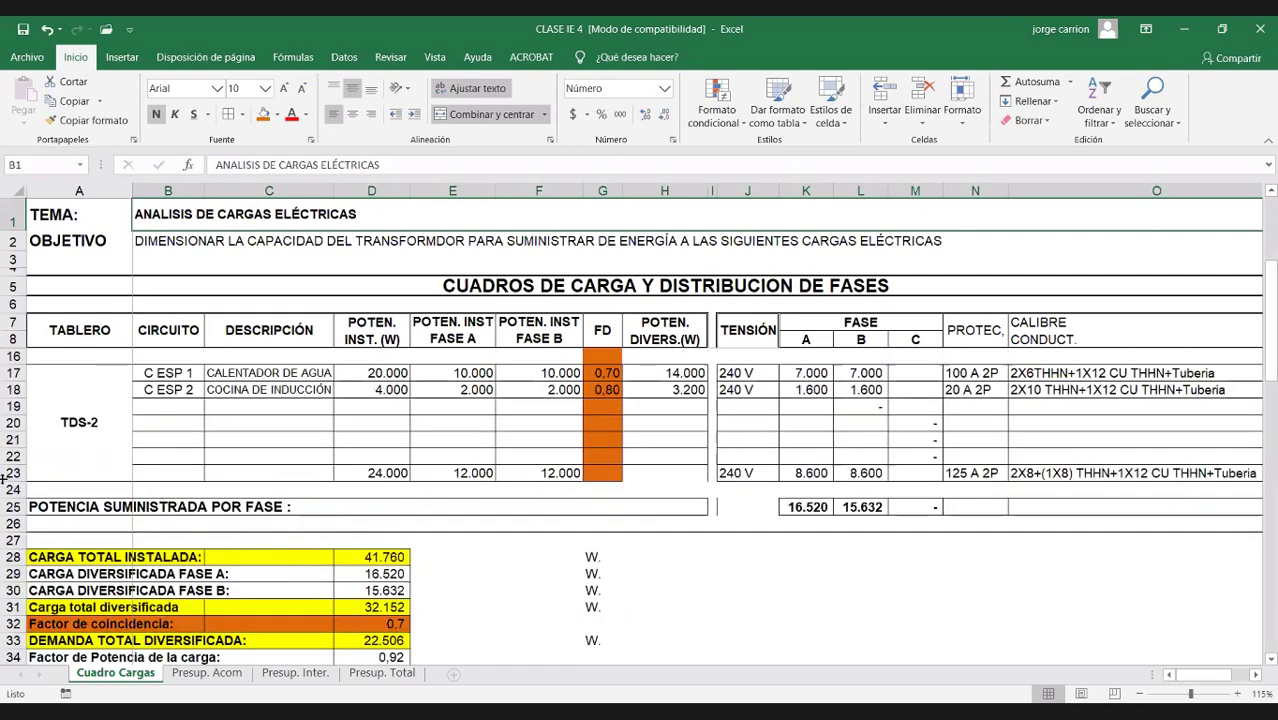
# Step: Trace the load calculation from the TDS-1 and TDS-2 circuits through the installed, diversified and demand totals to the transformer kVA row A36:D36
pyautogui.scroll(3, 340, 457)
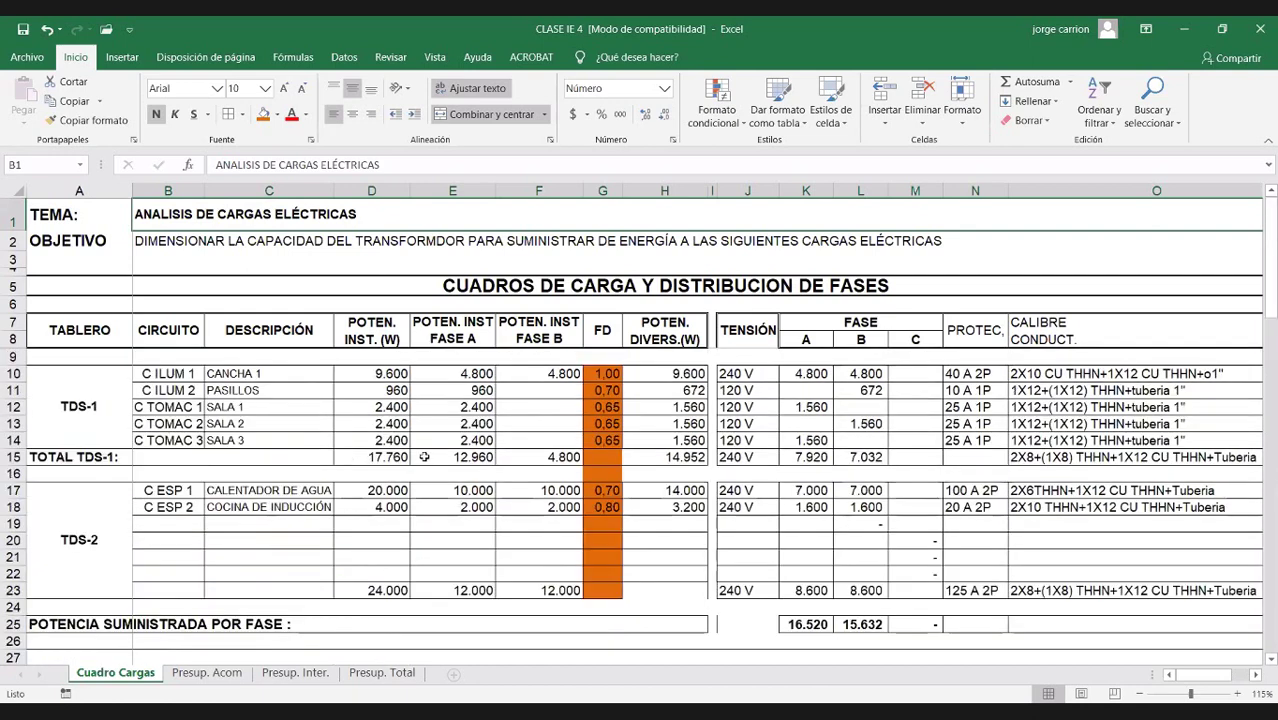
pyautogui.scroll(-6, 498, 472)
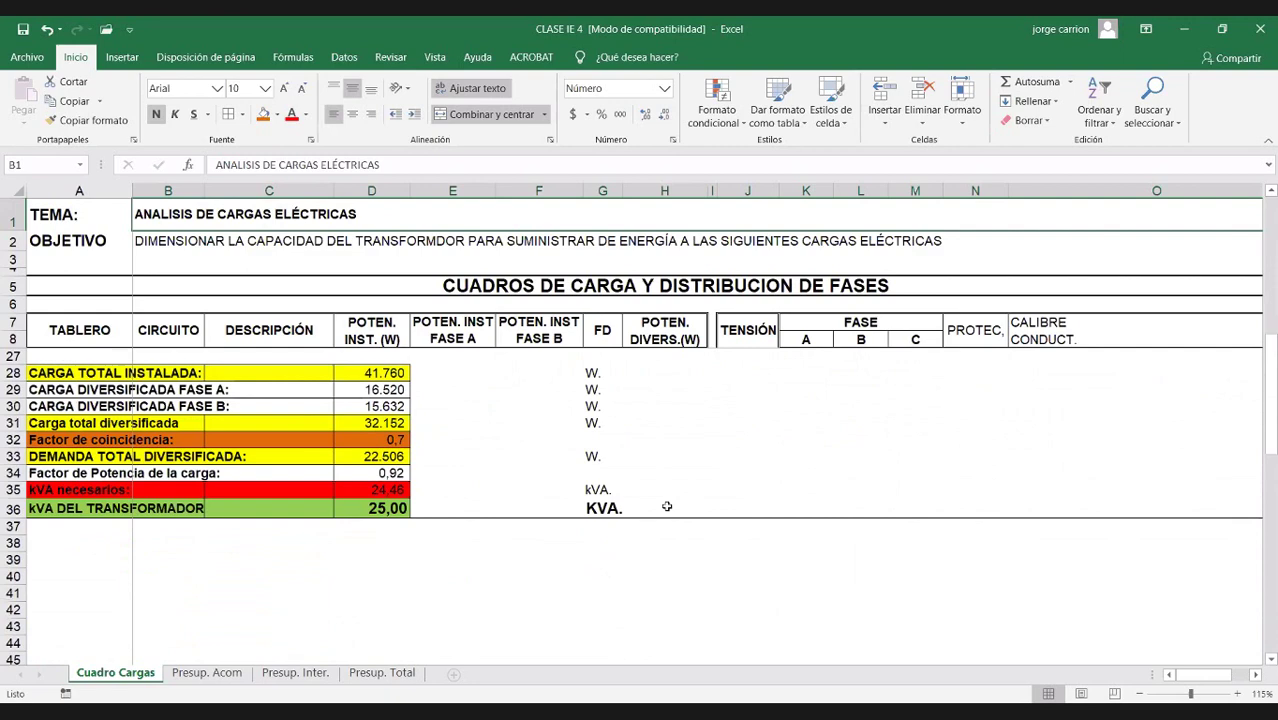
pyautogui.scroll(4, 666, 507)
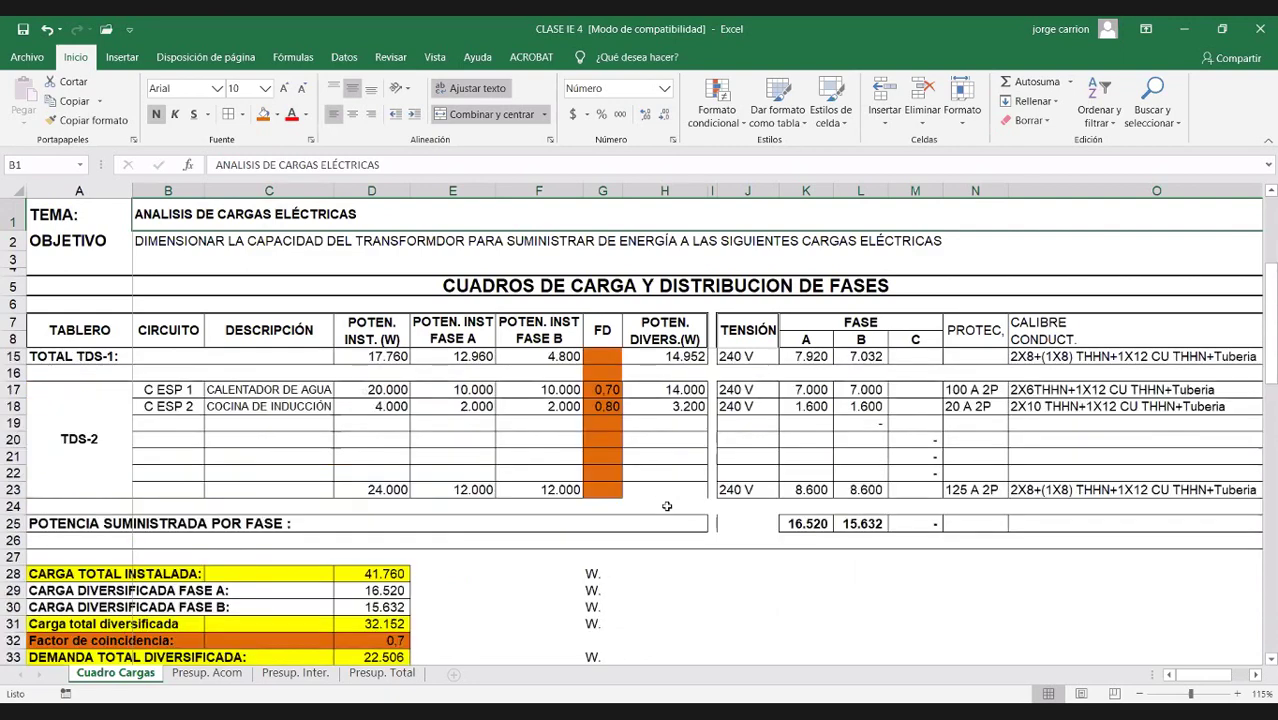
pyautogui.scroll(2, 666, 507)
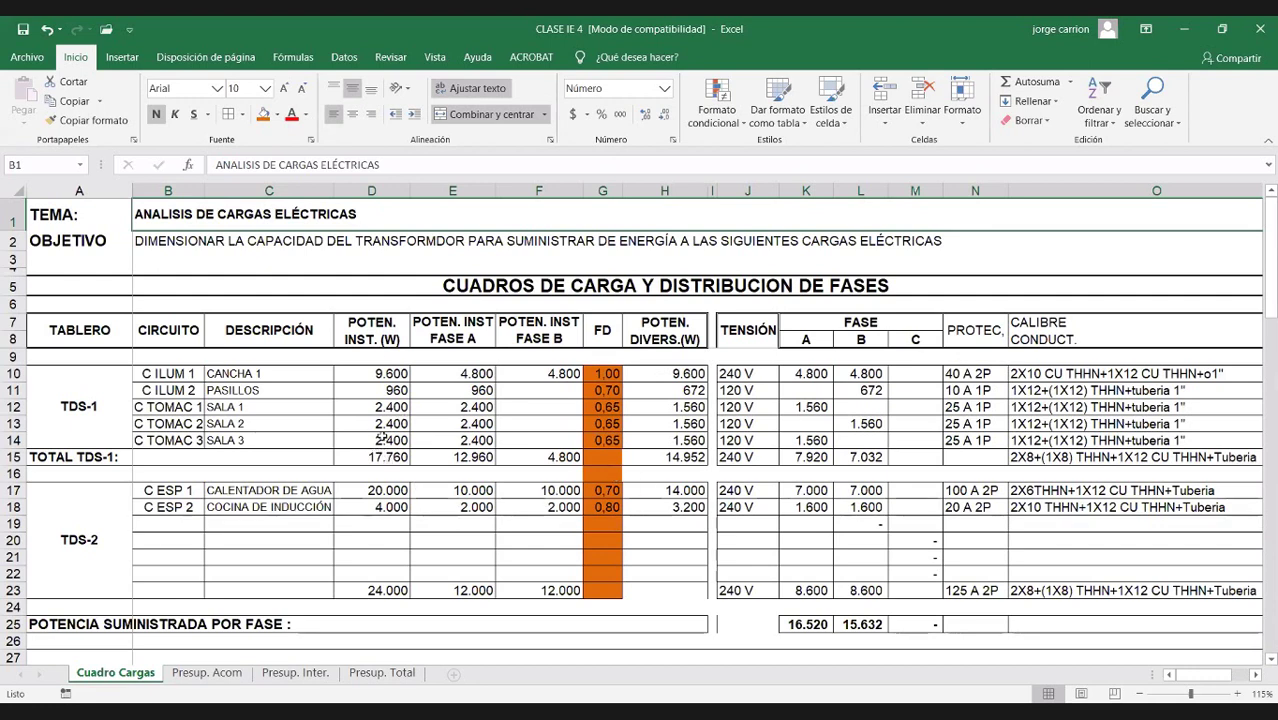
pyautogui.scroll(-2, 370, 440)
pyautogui.scroll(-3, 374, 498)
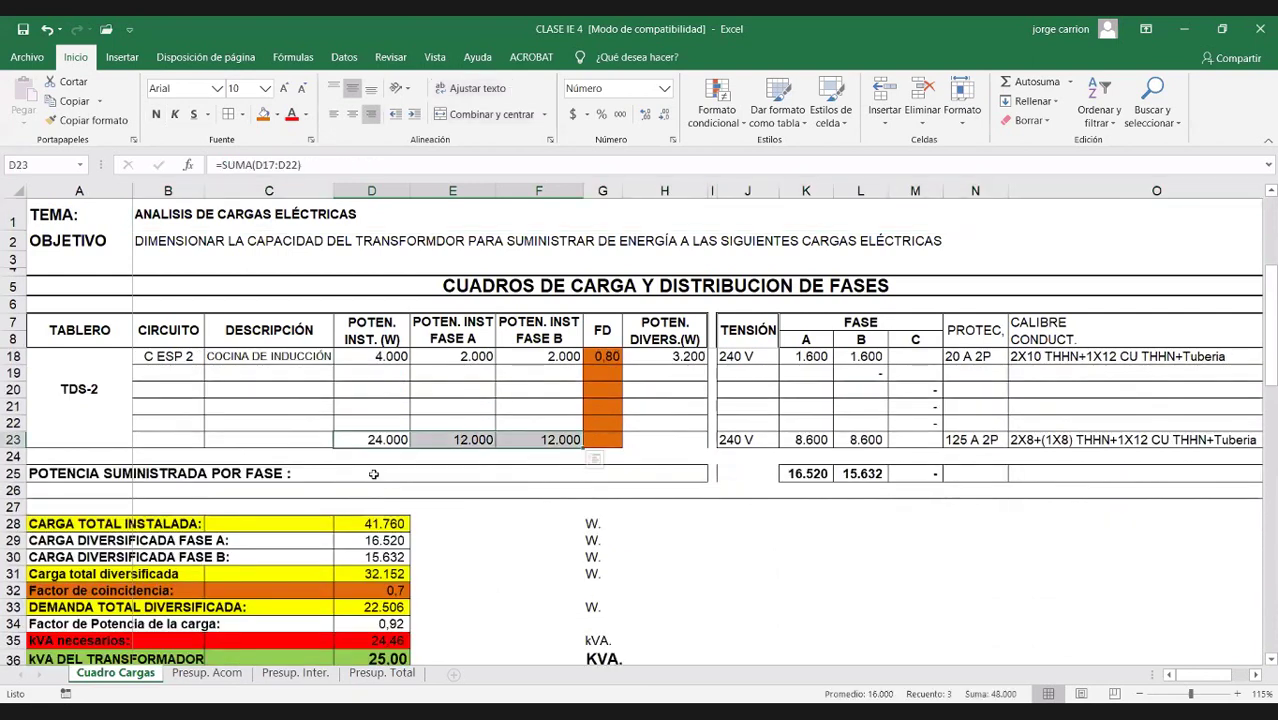
pyautogui.click(373, 476)
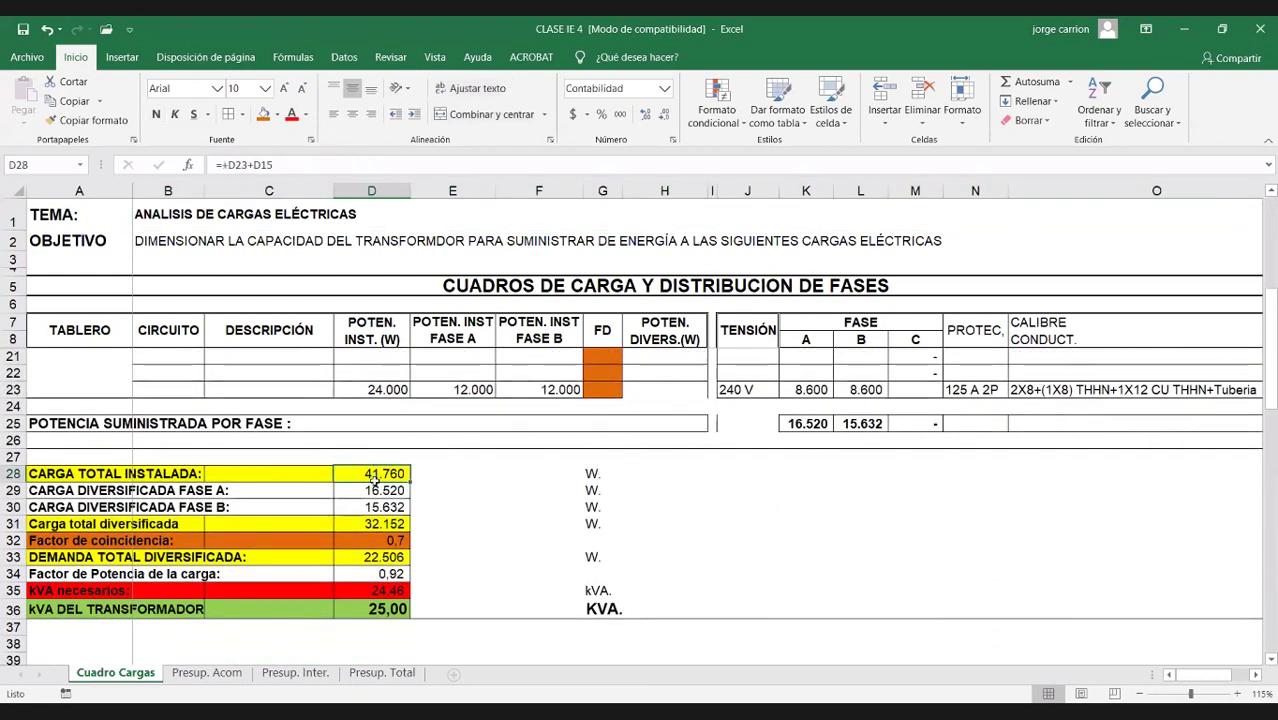
pyautogui.click(375, 523)
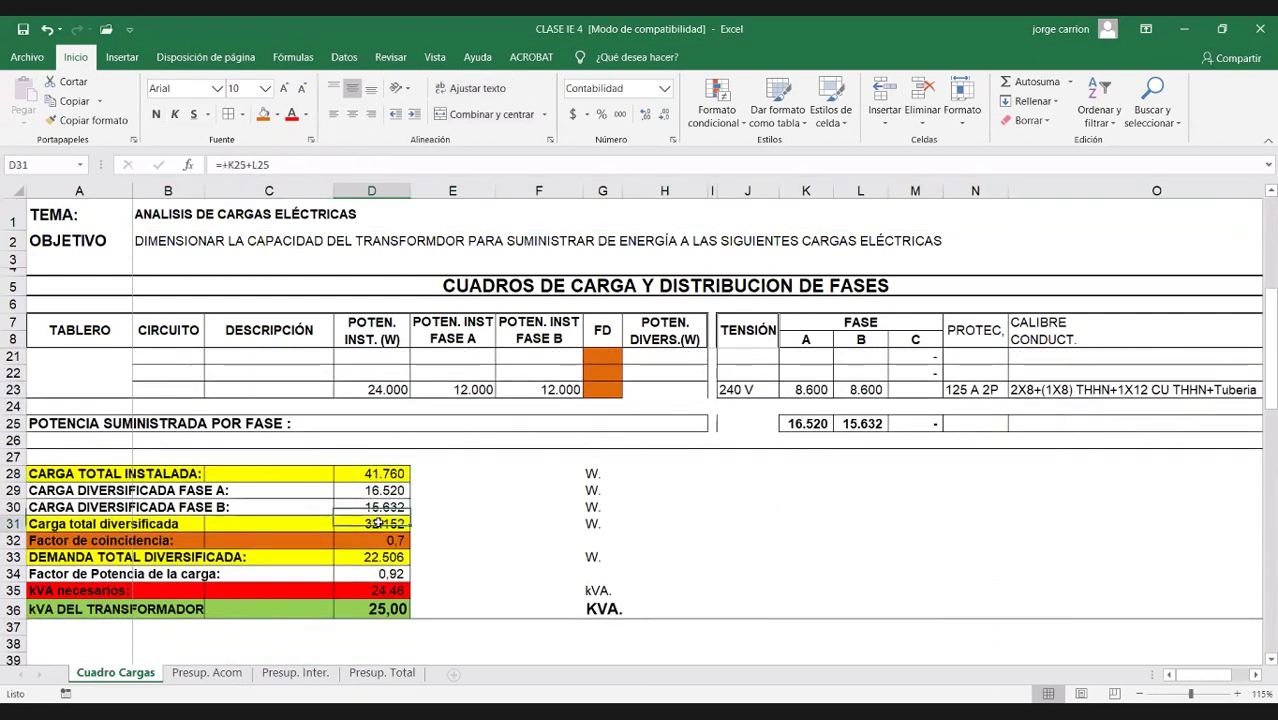
pyautogui.click(375, 557)
pyautogui.click(388, 609)
pyautogui.press('Up')
pyautogui.press('Down')
pyautogui.keyDown('shift'); pyautogui.click(152, 610); pyautogui.keyUp('shift')
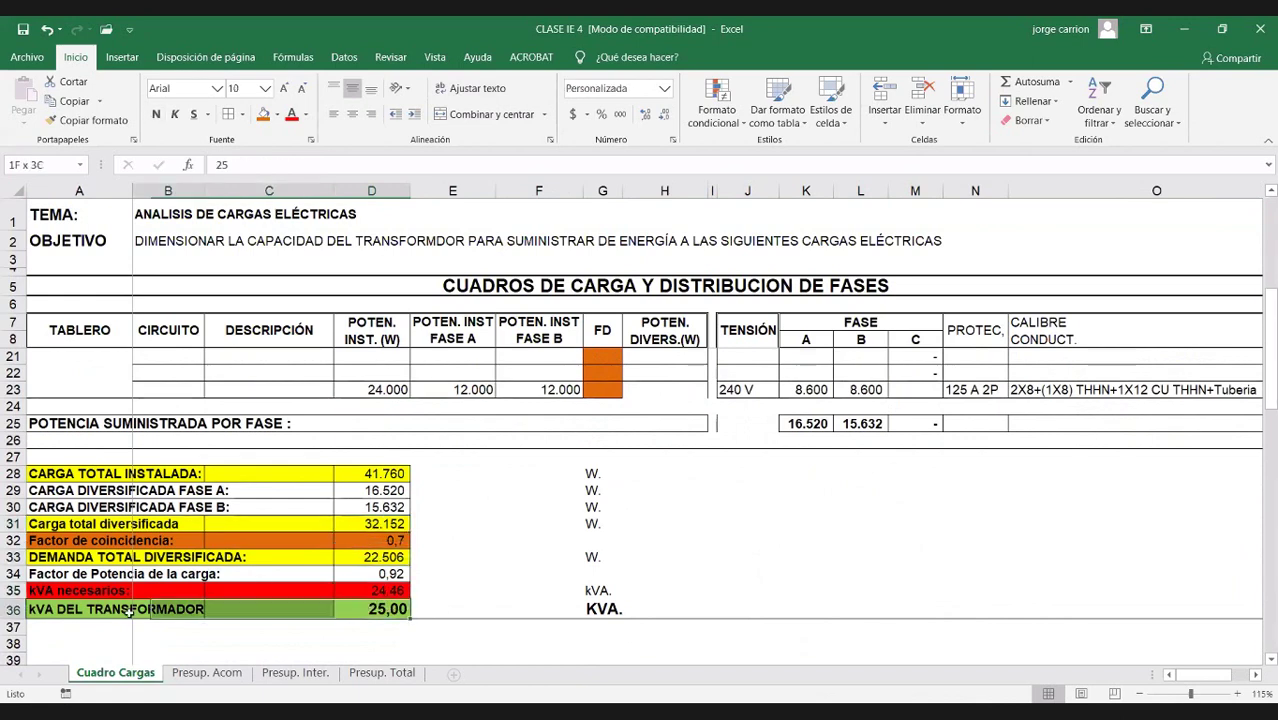
pyautogui.hotkey('shift', 'Left')
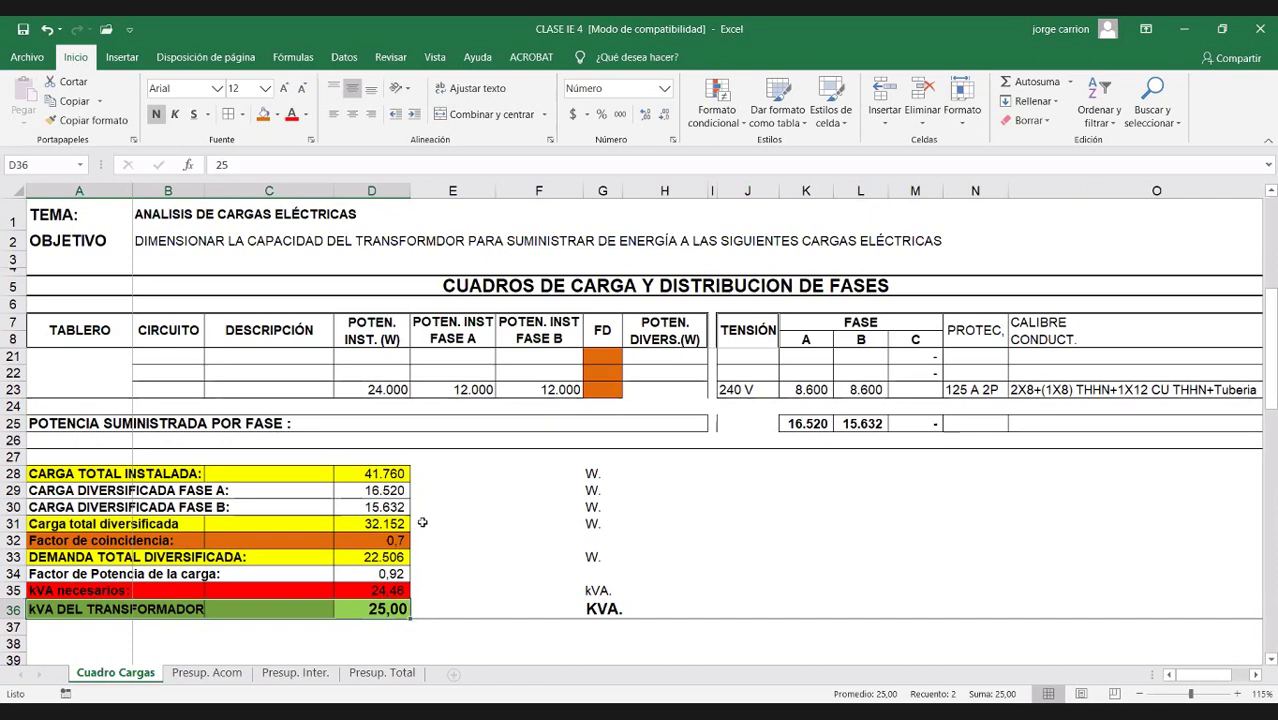
# Step: Examine the Factor de coincidencia row A32:D32 and compare it with the circuit demand factors in the FD column
pyautogui.scroll(-1, 402, 495)
pyautogui.click(400, 491)
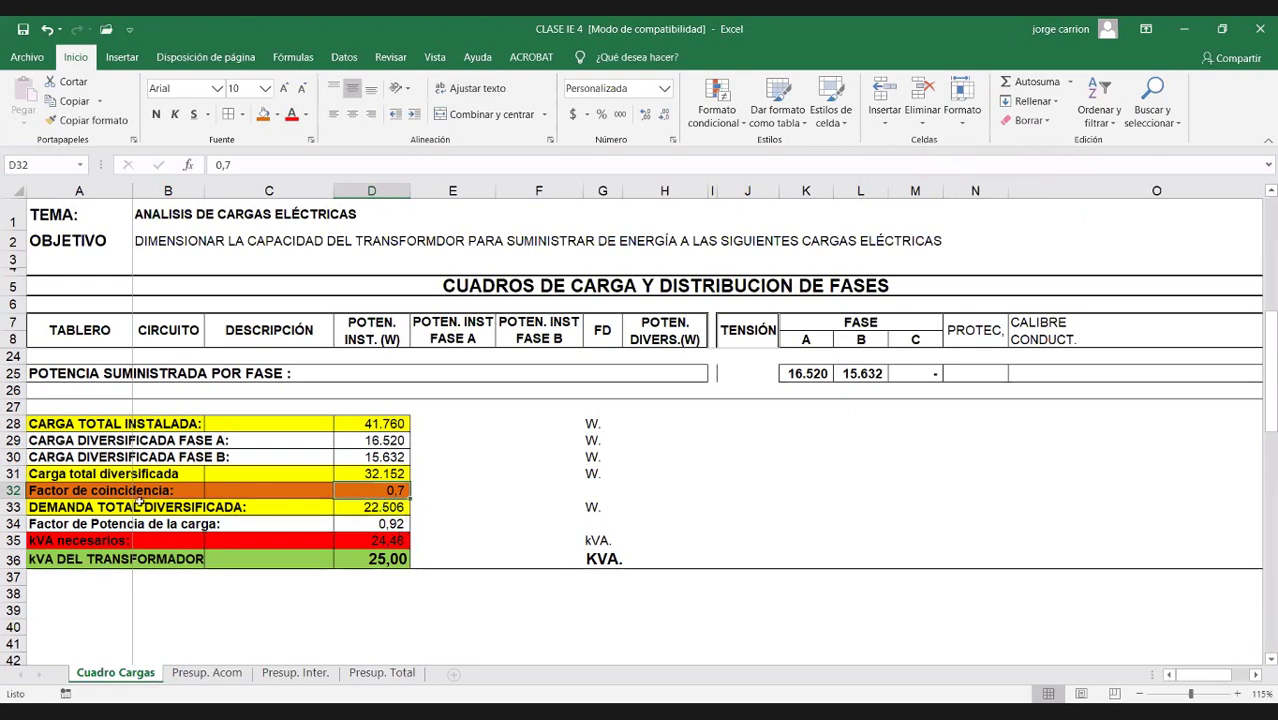
pyautogui.click(46, 490)
pyautogui.moveTo(130, 490); pyautogui.dragTo(356, 490)
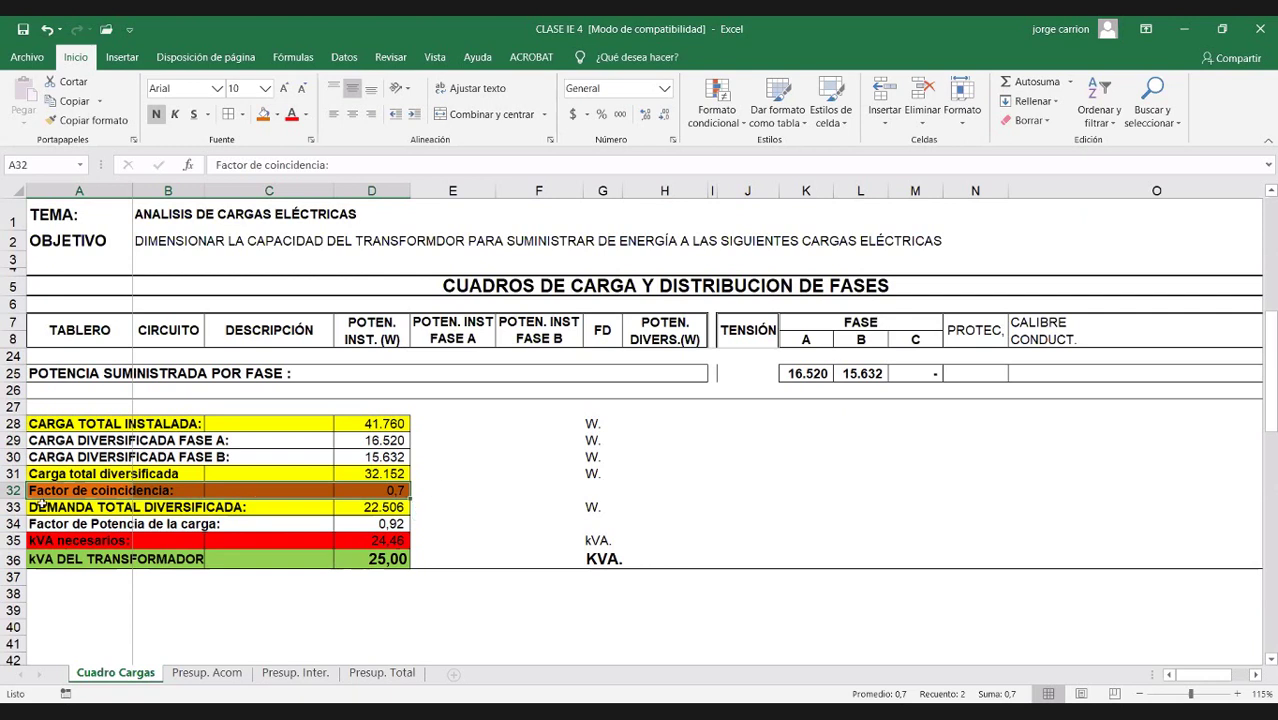
pyautogui.click(130, 490)
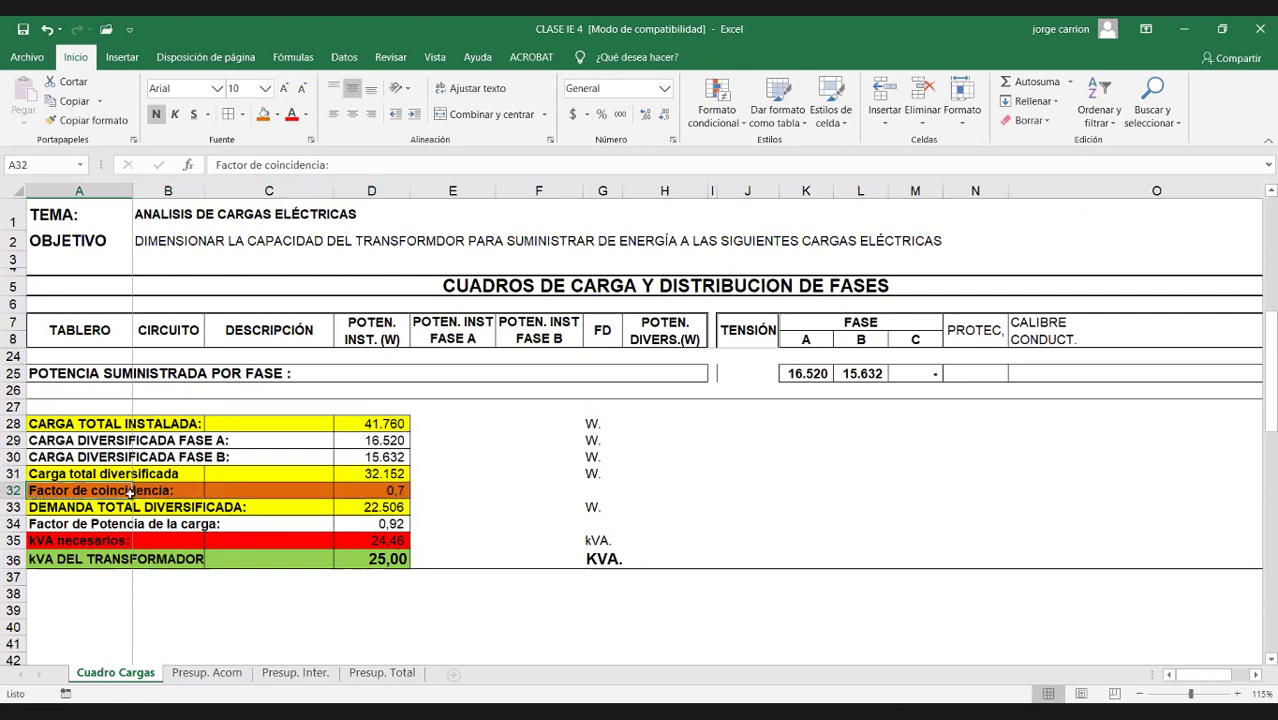
pyautogui.click(392, 490)
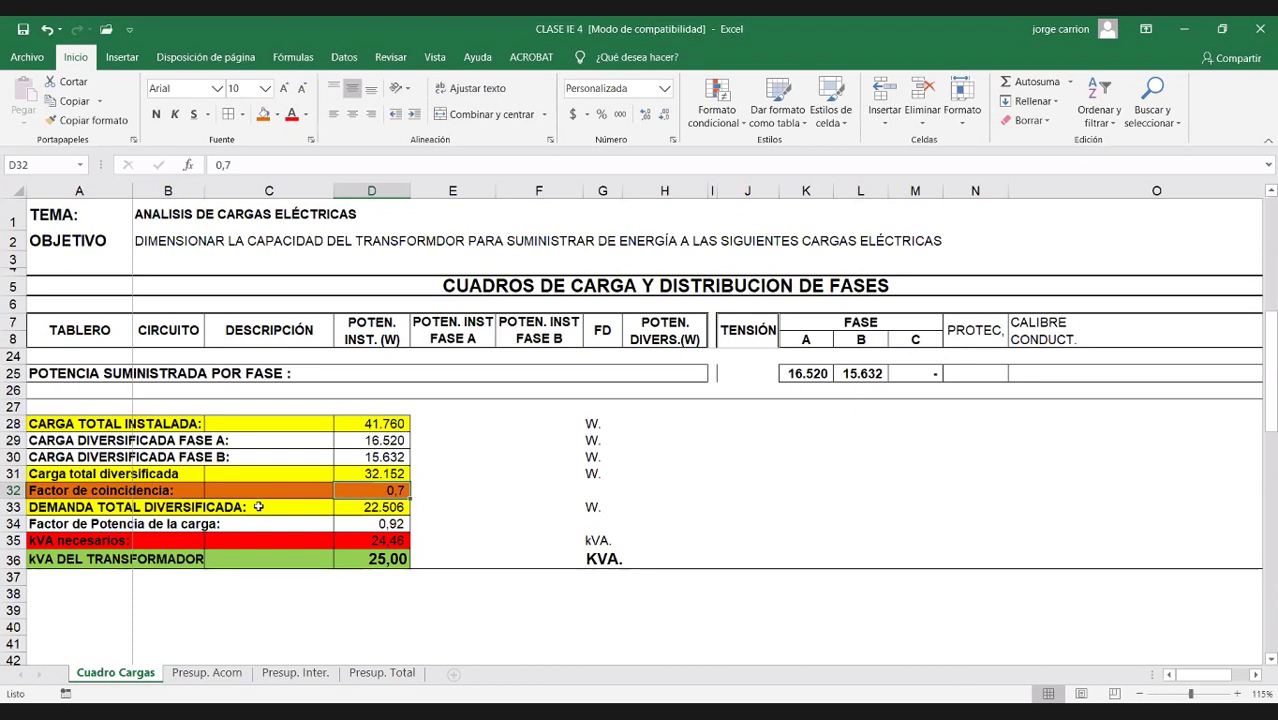
pyautogui.scroll(1, 506, 517)
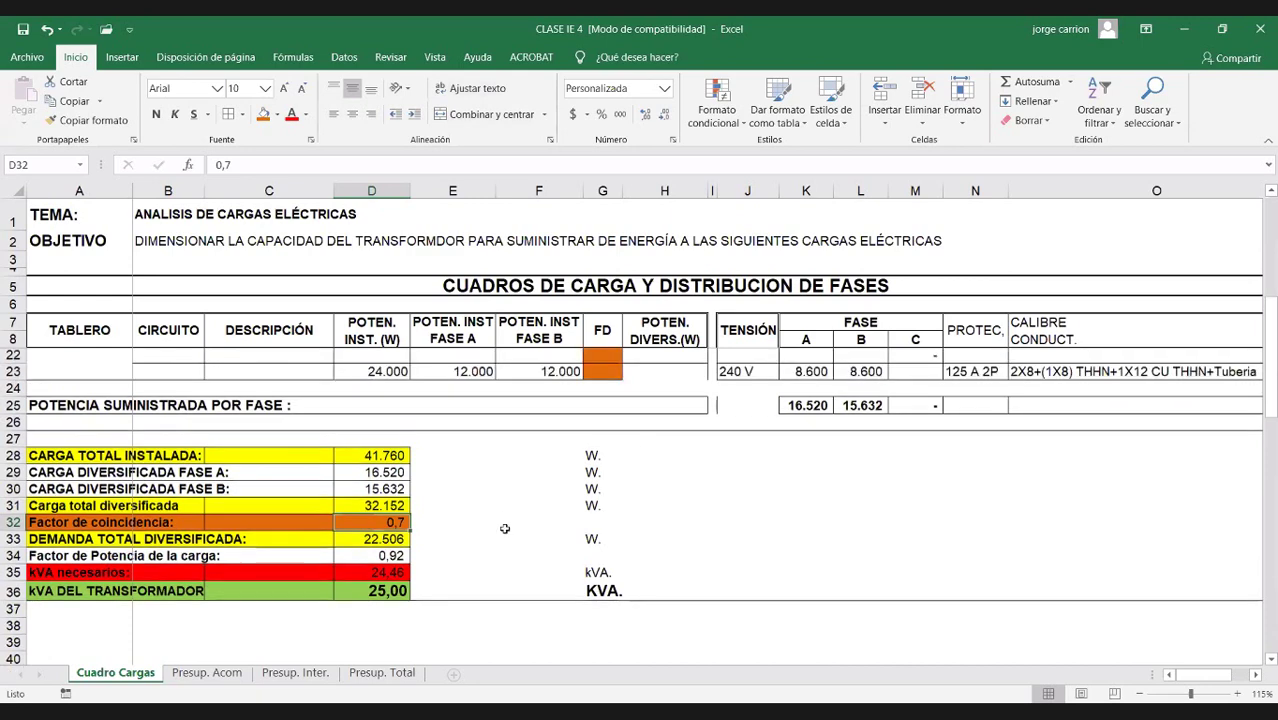
pyautogui.scroll(3, 505, 528)
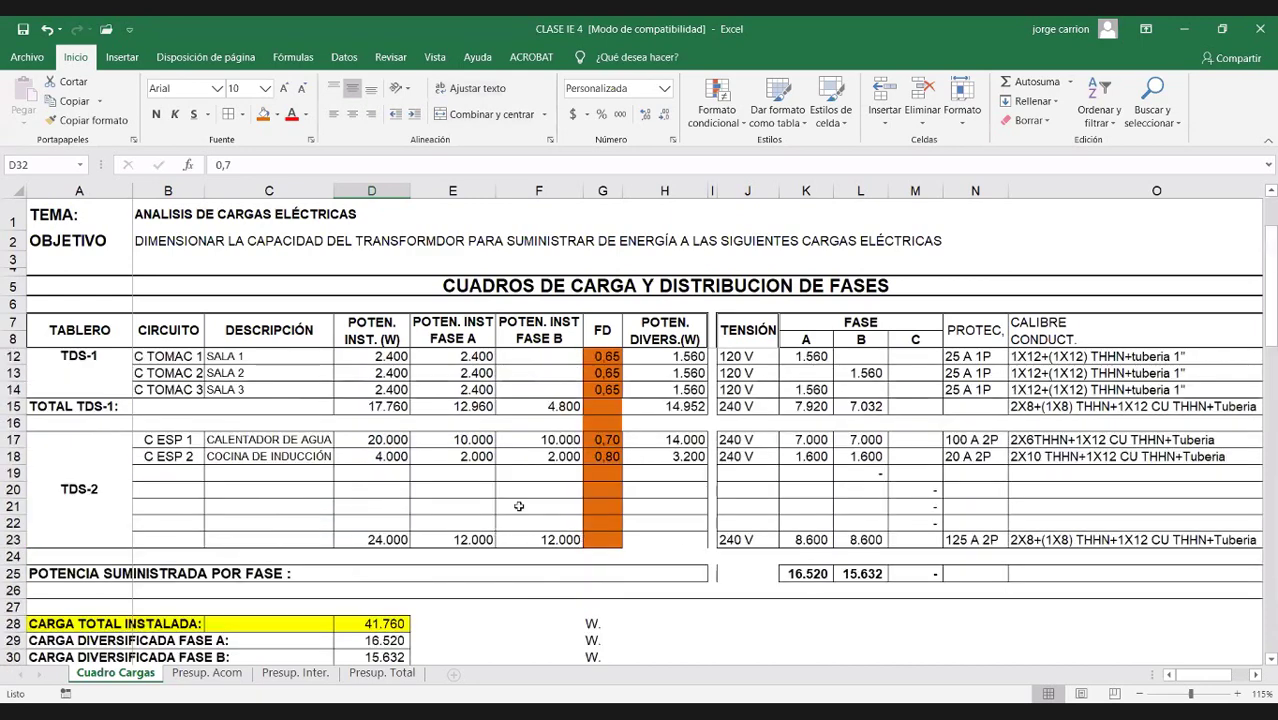
pyautogui.scroll(1, 611, 500)
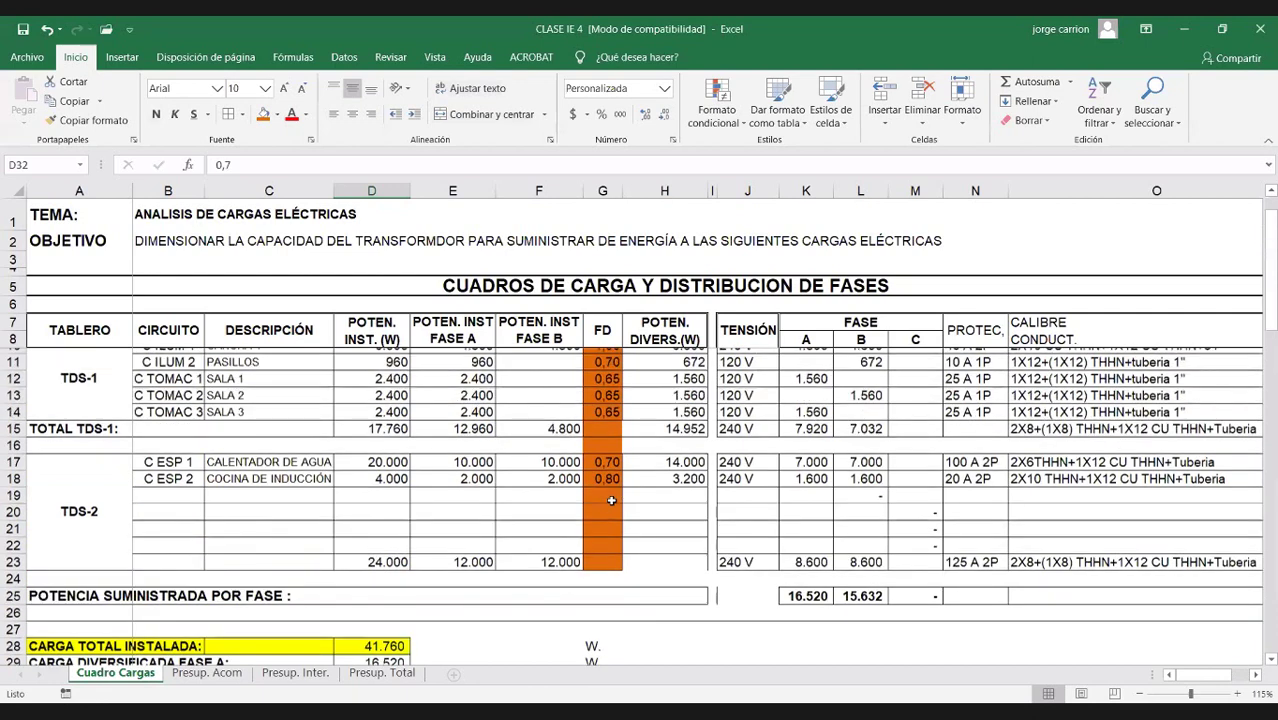
pyautogui.scroll(1, 611, 500)
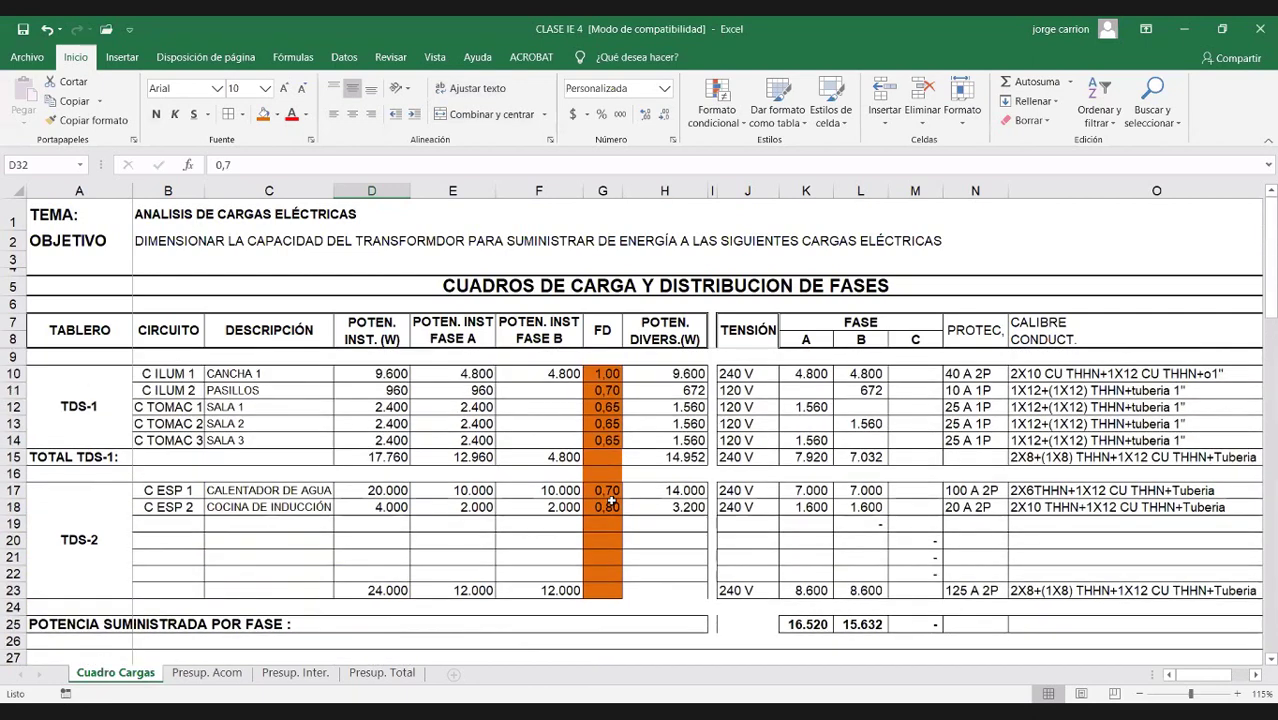